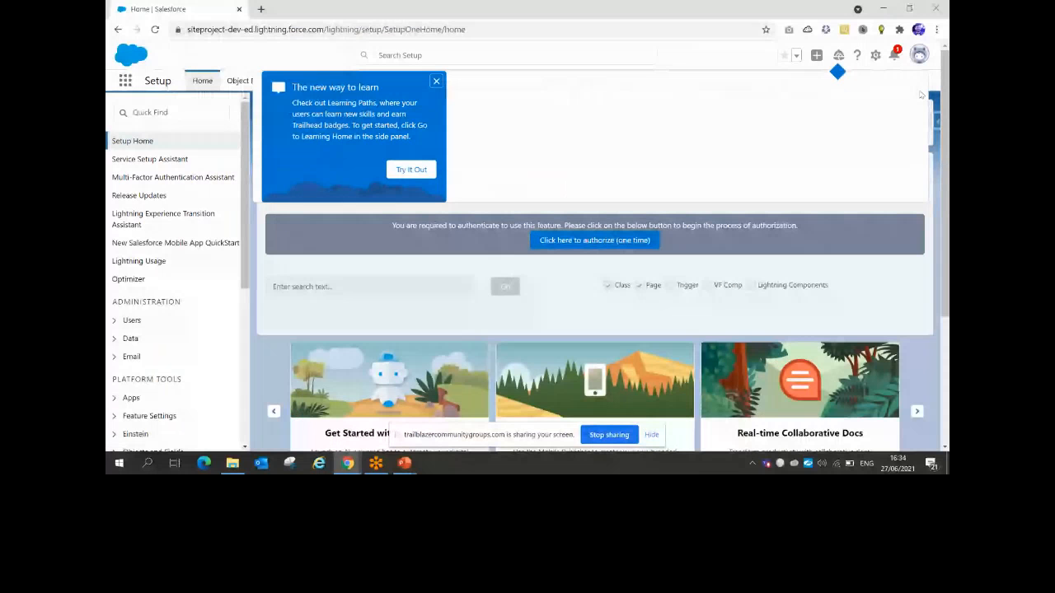
Dismiss the learning paths announcement and cycle through open windows toward the slides
{"action": "left_click", "coordinate": [434, 79]}
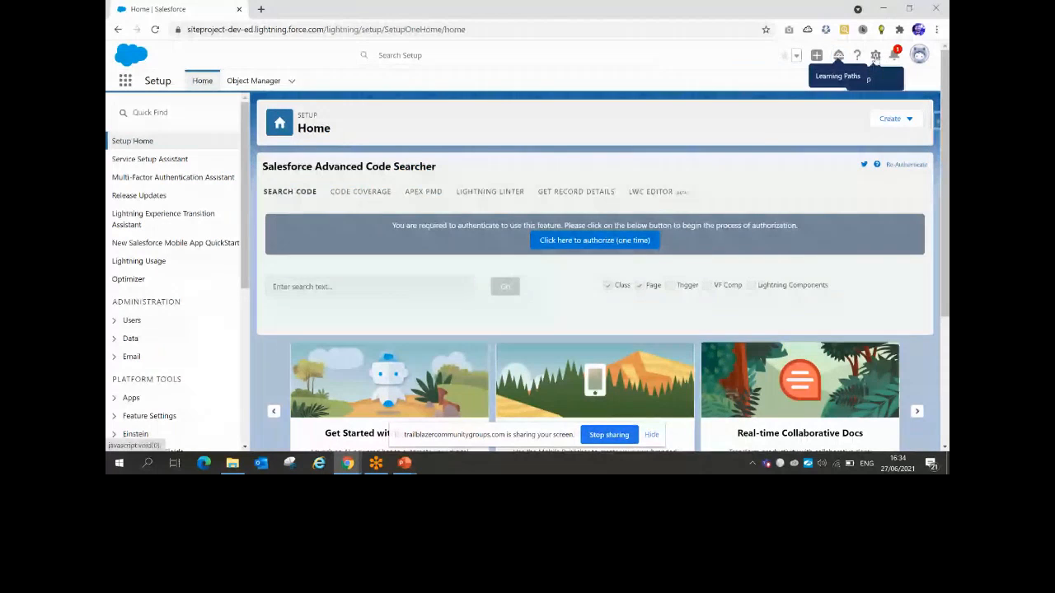
{"action": "key", "text": "alt+Tab"}
{"action": "key", "text": "Tab"}
{"action": "key", "text": "Tab"}
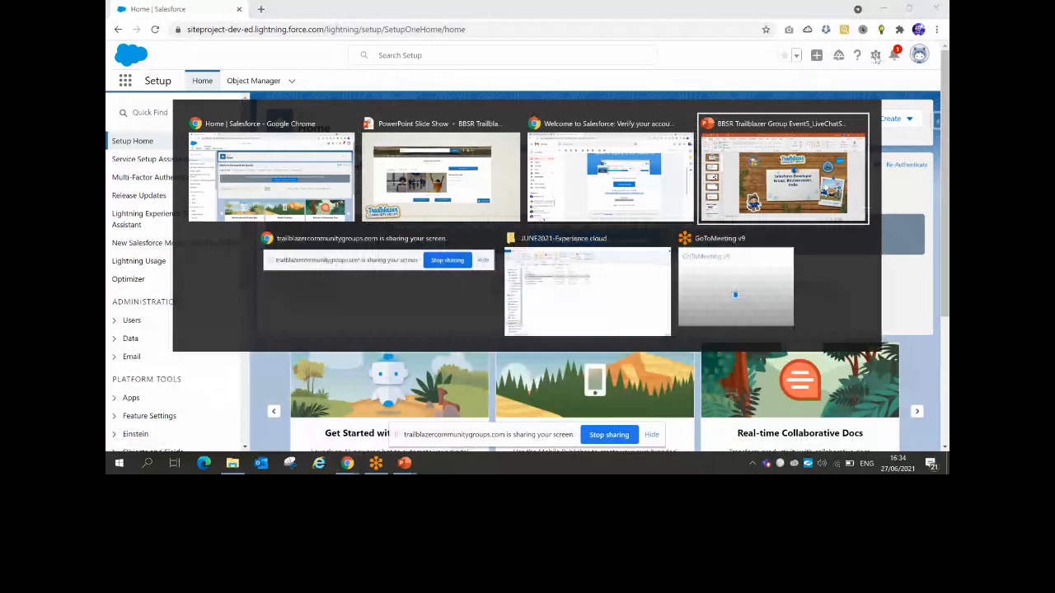
{"action": "key", "text": "alt+Tab"}
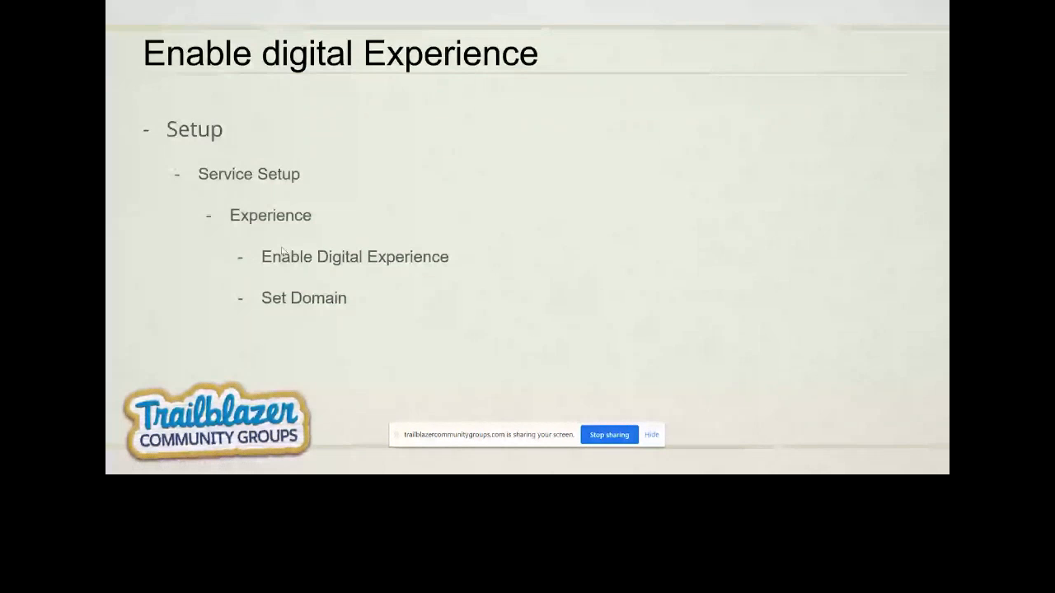
{"action": "key", "text": "alt+Tab"}
{"action": "key", "text": "alt+Tab"}
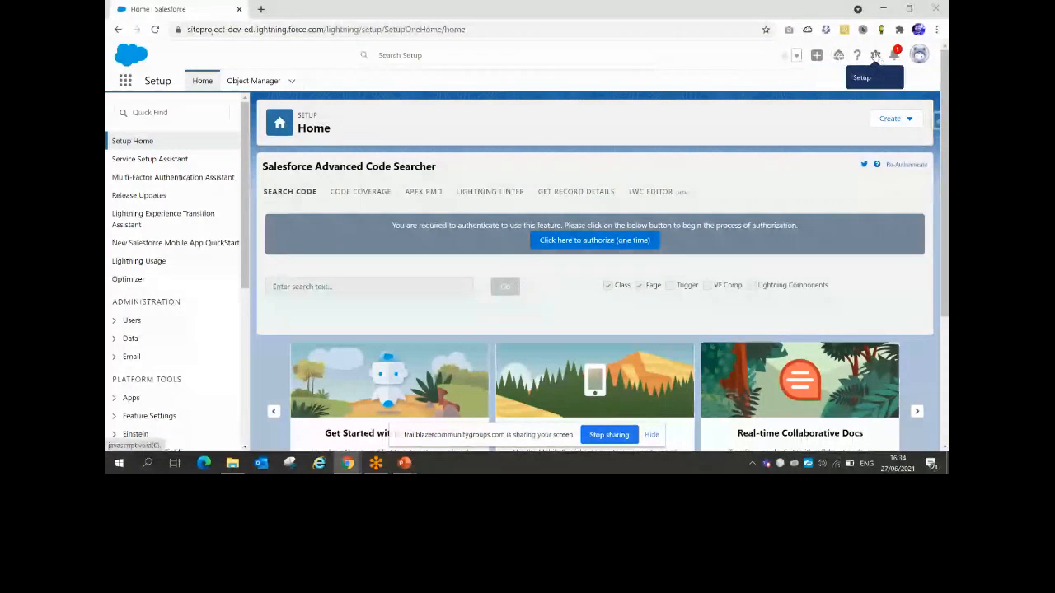
Open Service Setup in a new tab from the gear menu and dismiss the notifications prompt
{"action": "left_click", "coordinate": [875, 54]}
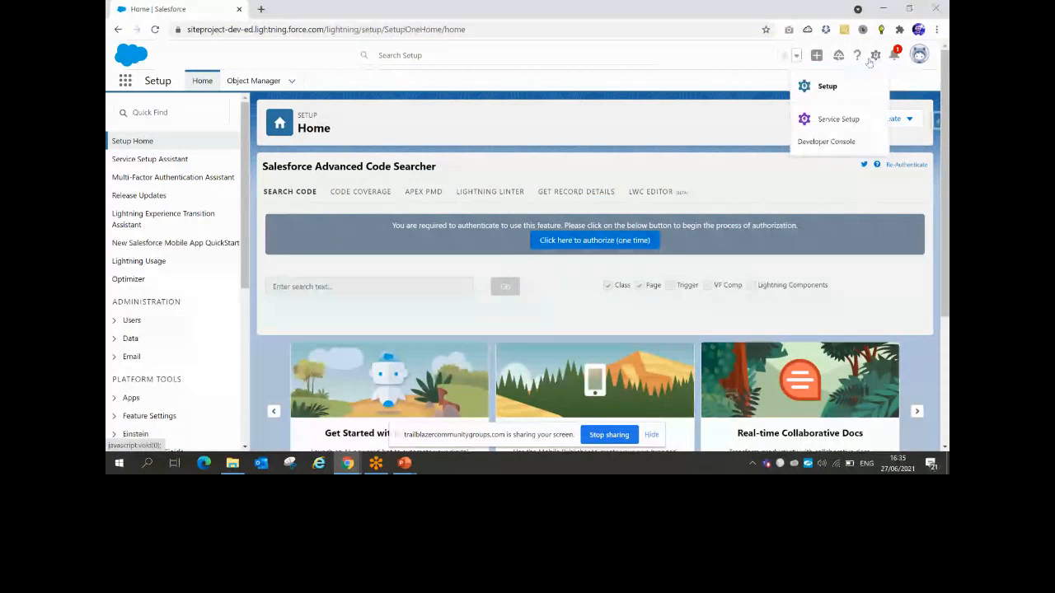
{"action": "left_click", "coordinate": [830, 121]}
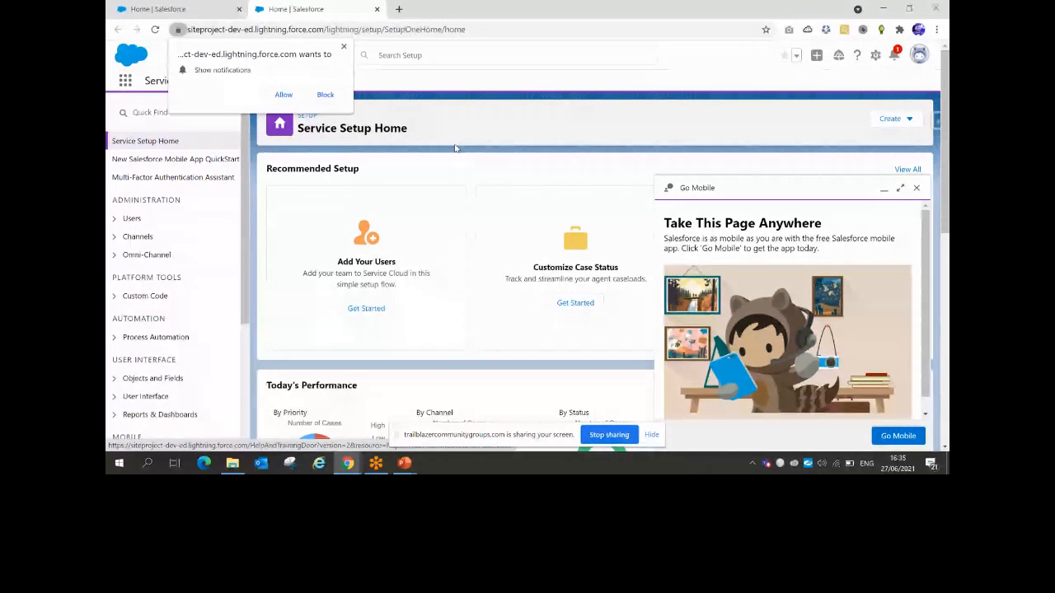
{"action": "left_click", "coordinate": [344, 46]}
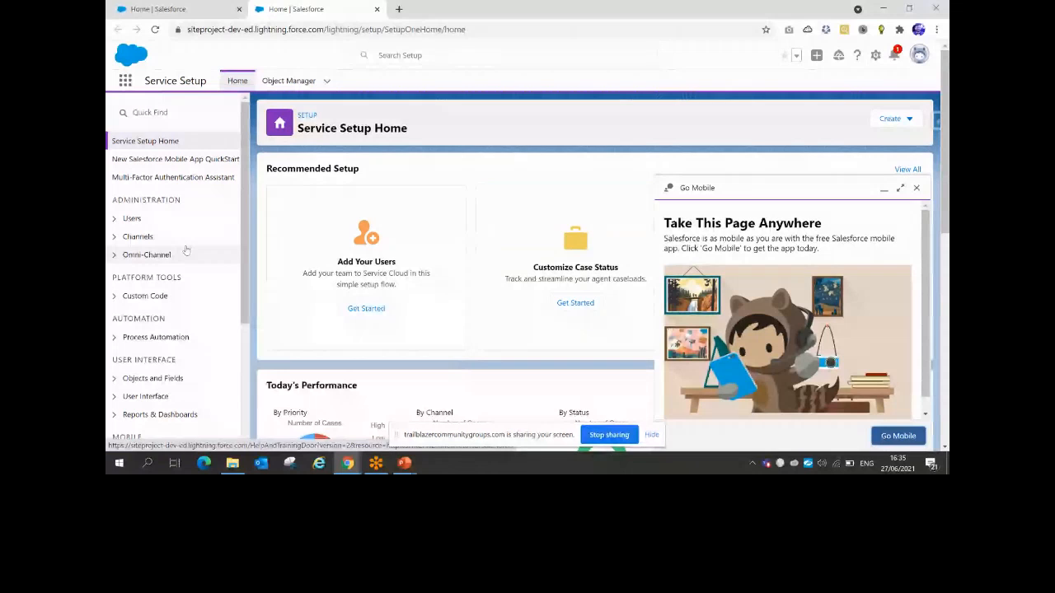
Search 'cxp' in Quick Find, open Digital Experiences Settings, and tick Enable Digital Experiences
{"action": "left_click", "coordinate": [171, 112]}
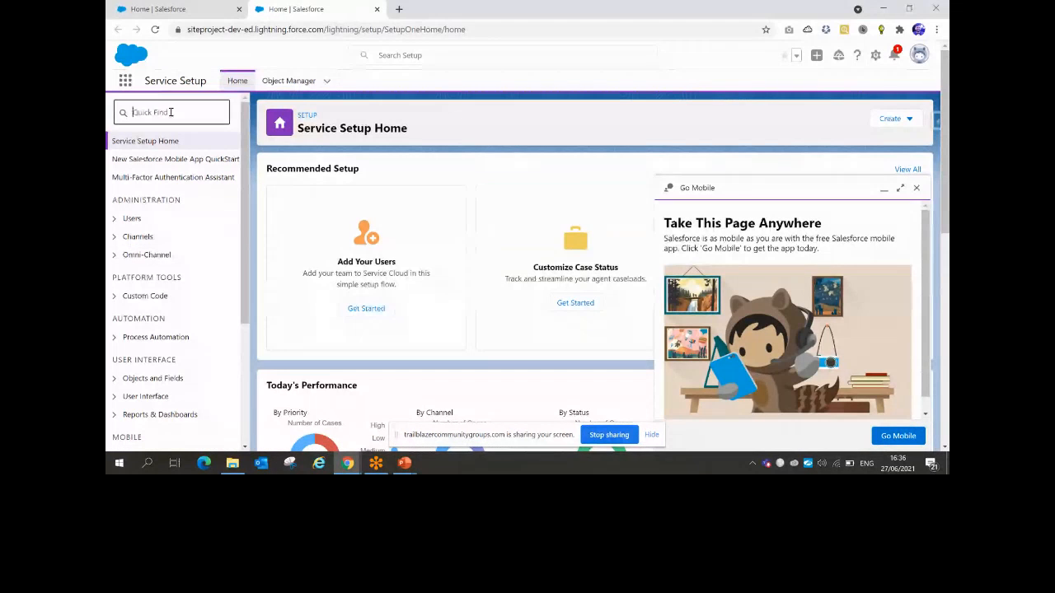
{"action": "type", "text": "c"}
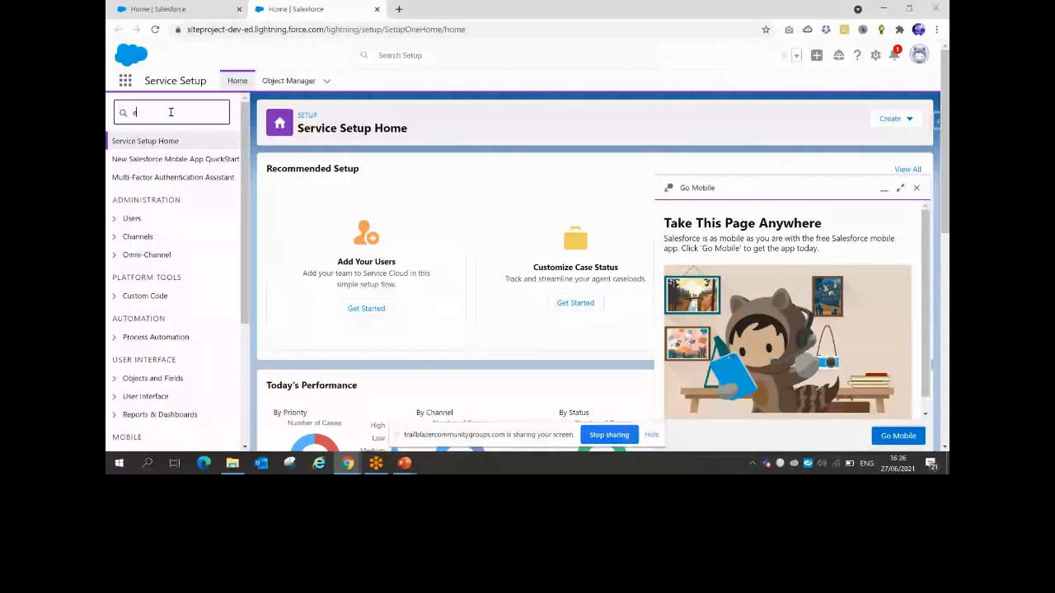
{"action": "type", "text": "xp"}
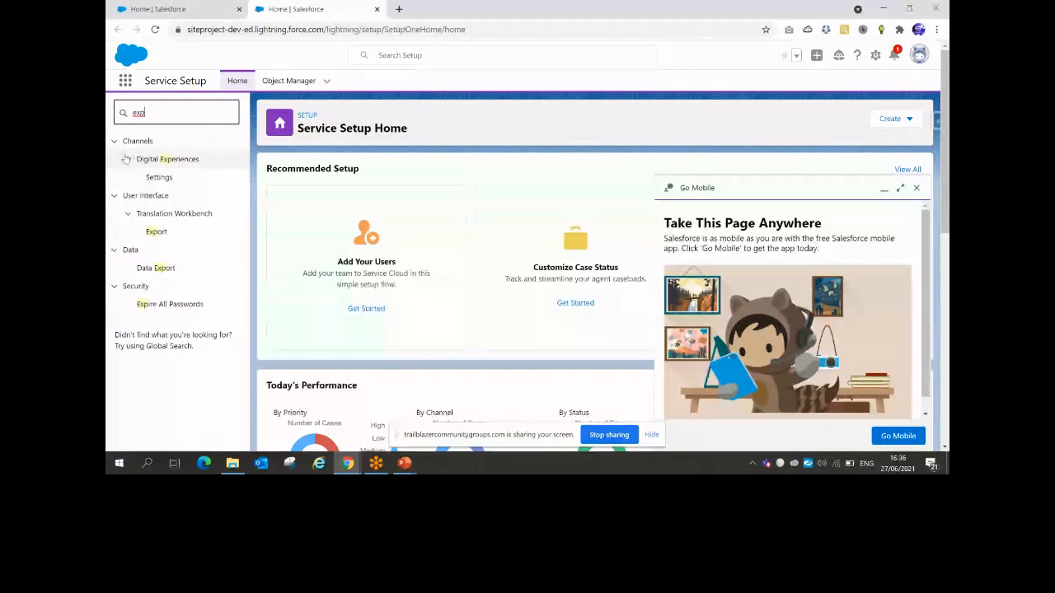
{"action": "left_click", "coordinate": [152, 181]}
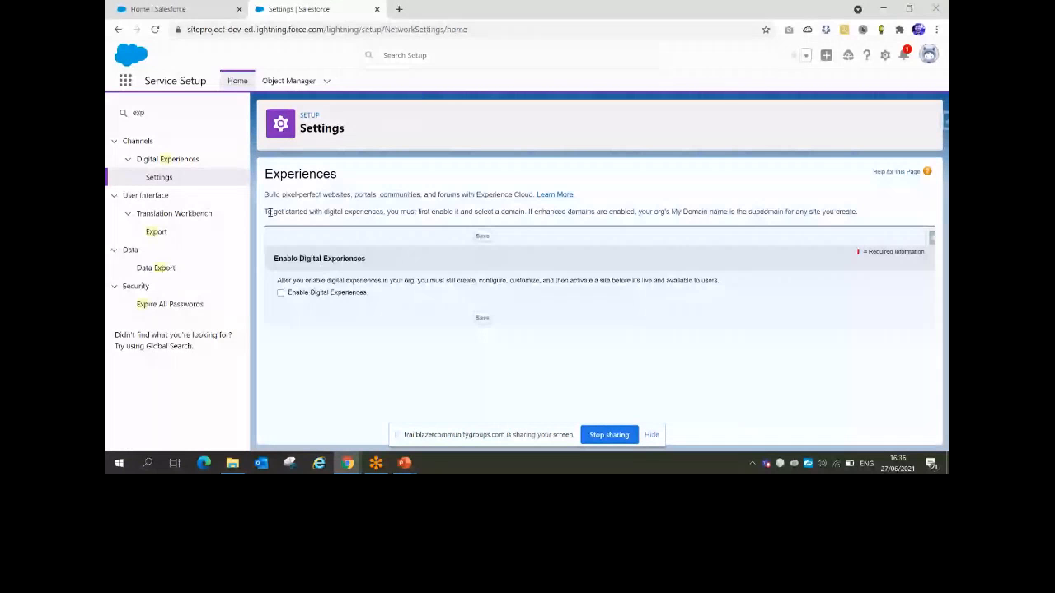
{"action": "left_click_drag", "start_coordinate": [266, 212], "coordinate": [373, 212]}
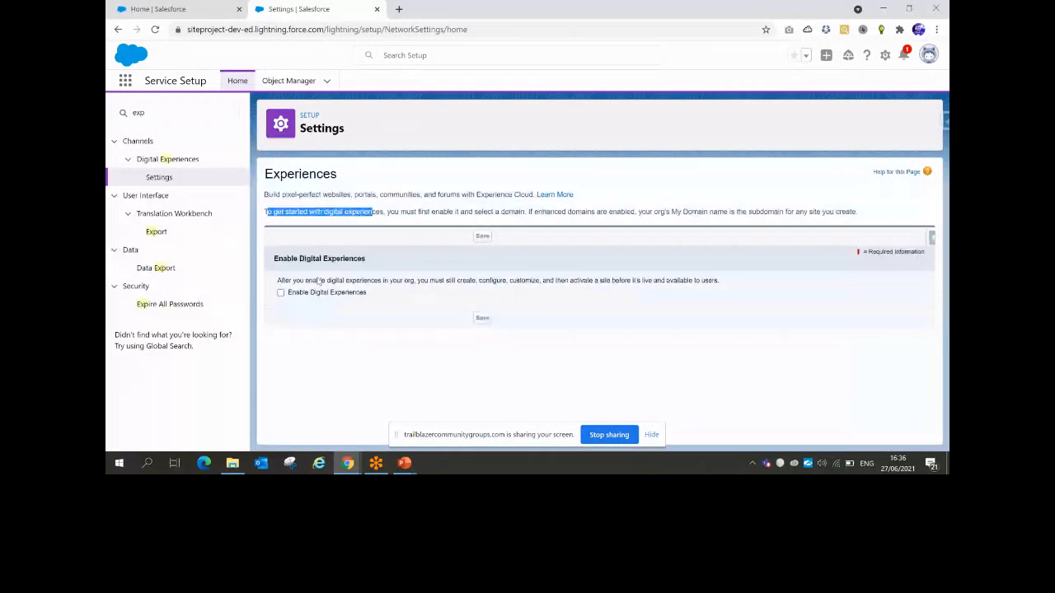
{"action": "left_click", "coordinate": [280, 294]}
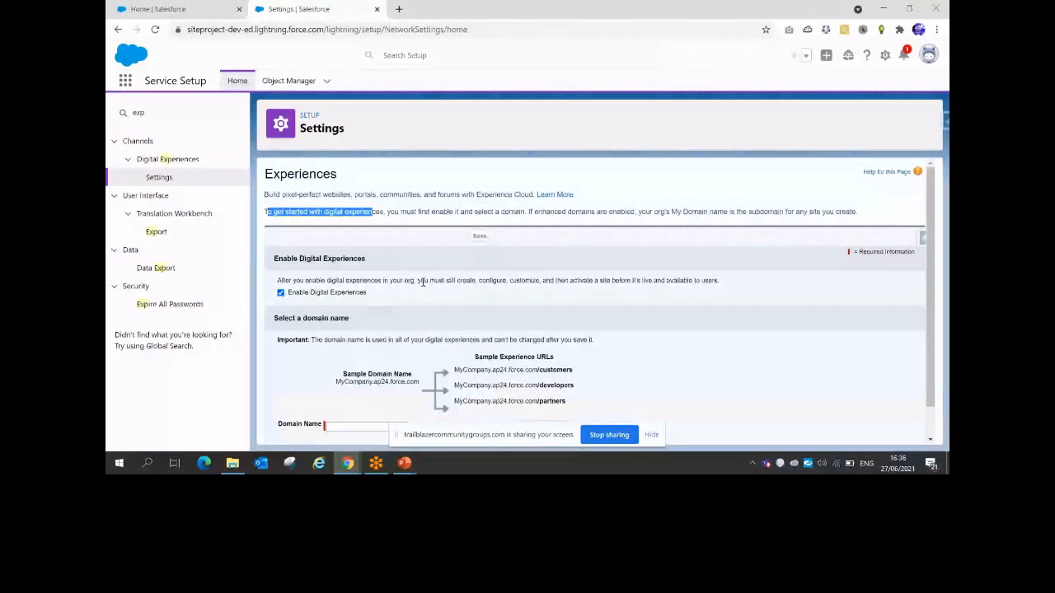
{"action": "scroll", "coordinate": [421, 282], "scroll_direction": "down", "scroll_amount": 1}
{"action": "left_click_drag", "start_coordinate": [273, 284], "coordinate": [367, 289]}
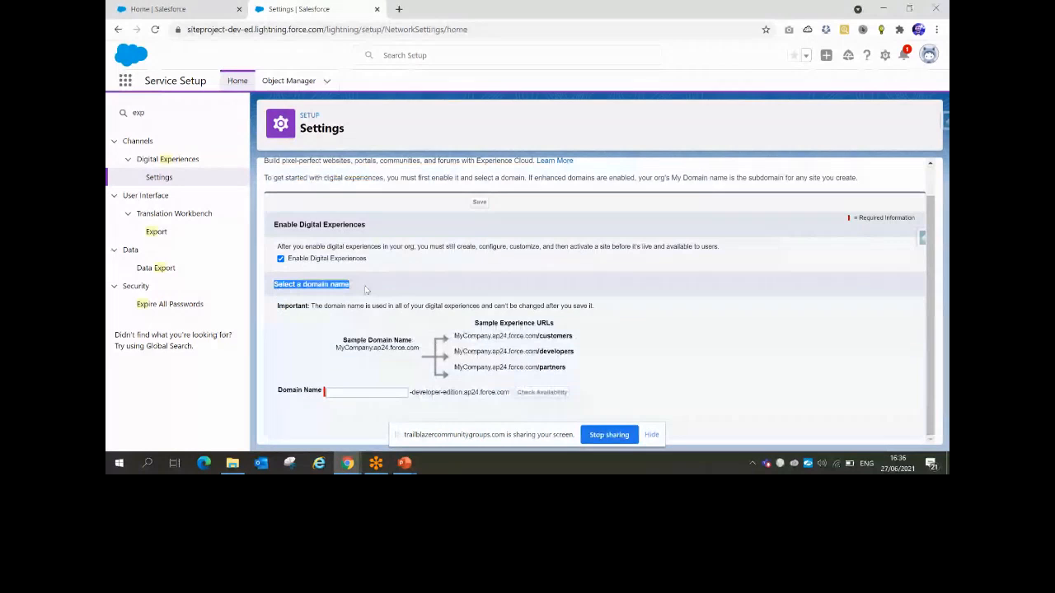
Load ctrlfsystems.com in a new tab, copy 'ctrlfsystems' from its address, and return to the Domain Name field
{"action": "left_click", "coordinate": [399, 9]}
{"action": "type", "text": "ctrlfsystems.com"}
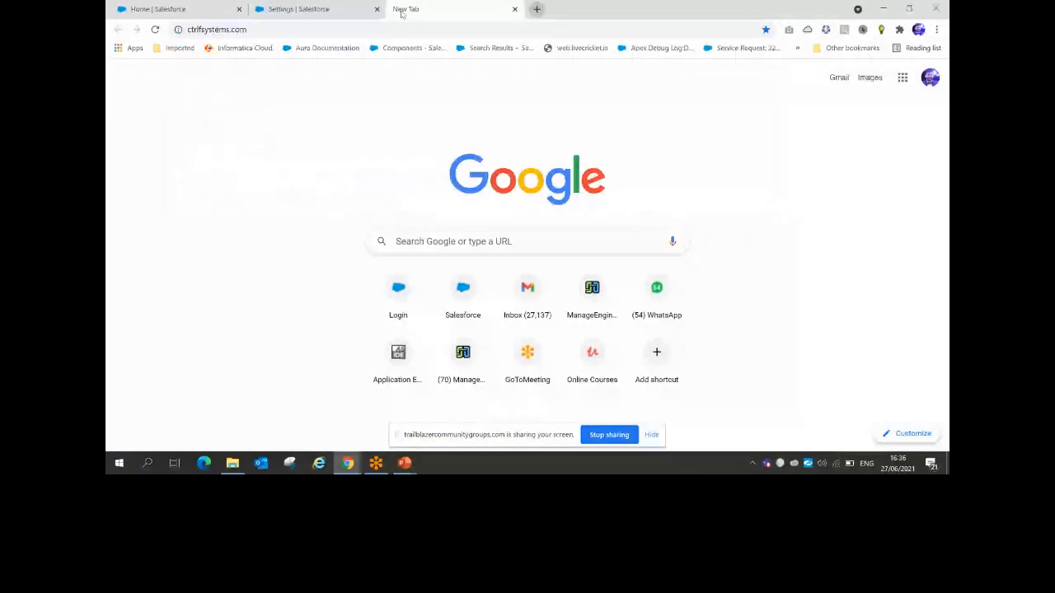
{"action": "key", "text": "Return"}
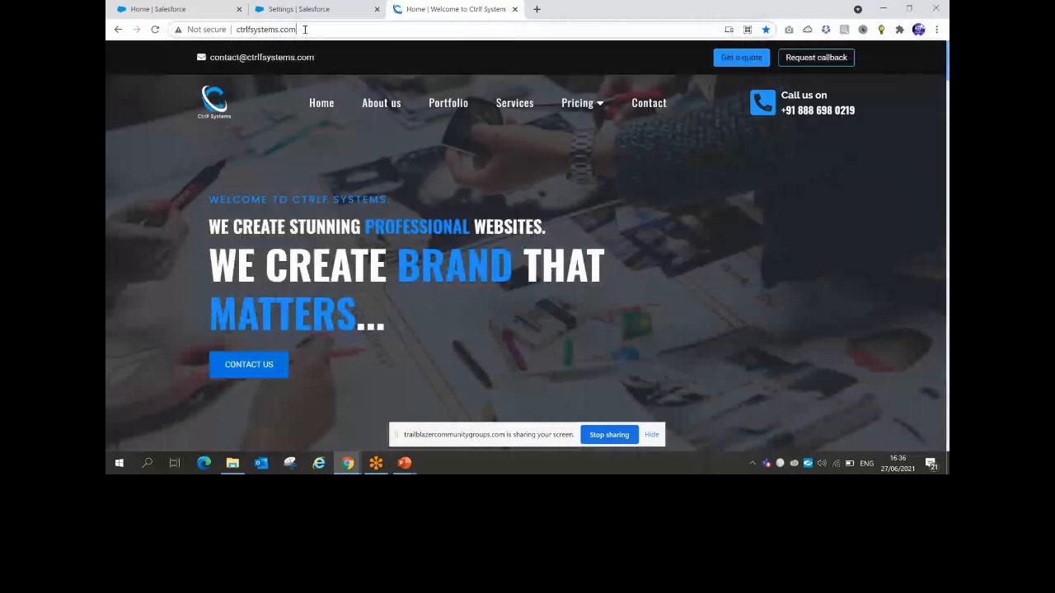
{"action": "left_click_drag", "start_coordinate": [304, 29], "coordinate": [238, 31]}
{"action": "double_click", "coordinate": [265, 30]}
{"action": "key", "text": "ctrl+c"}
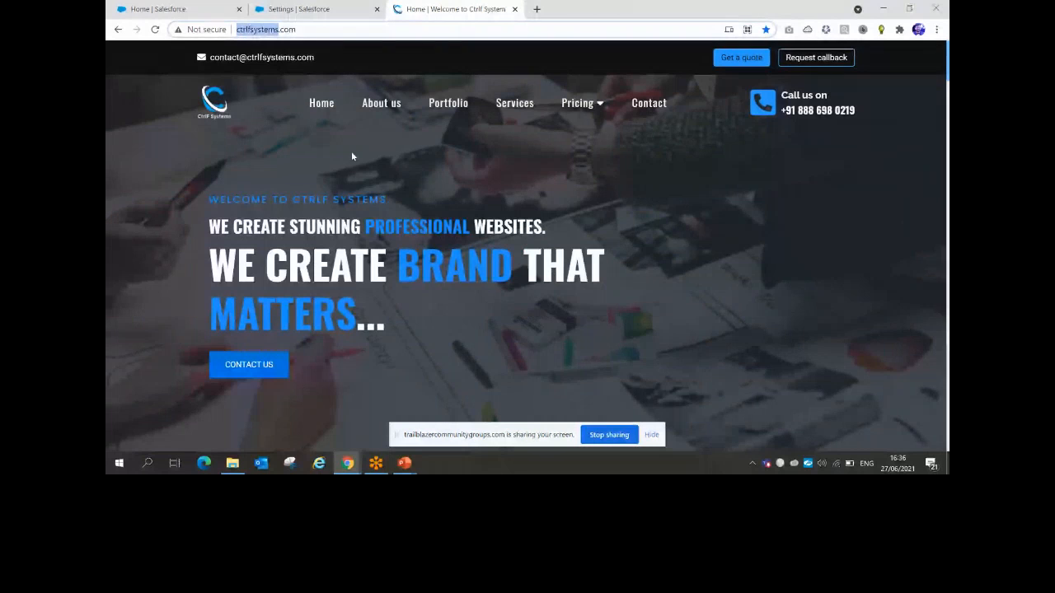
{"action": "left_click", "coordinate": [297, 6]}
{"action": "left_click", "coordinate": [362, 394]}
Enter the domain name ctrlfsystemsBBSRGroup and check that it is available
{"action": "key", "text": "ctrl+v"}
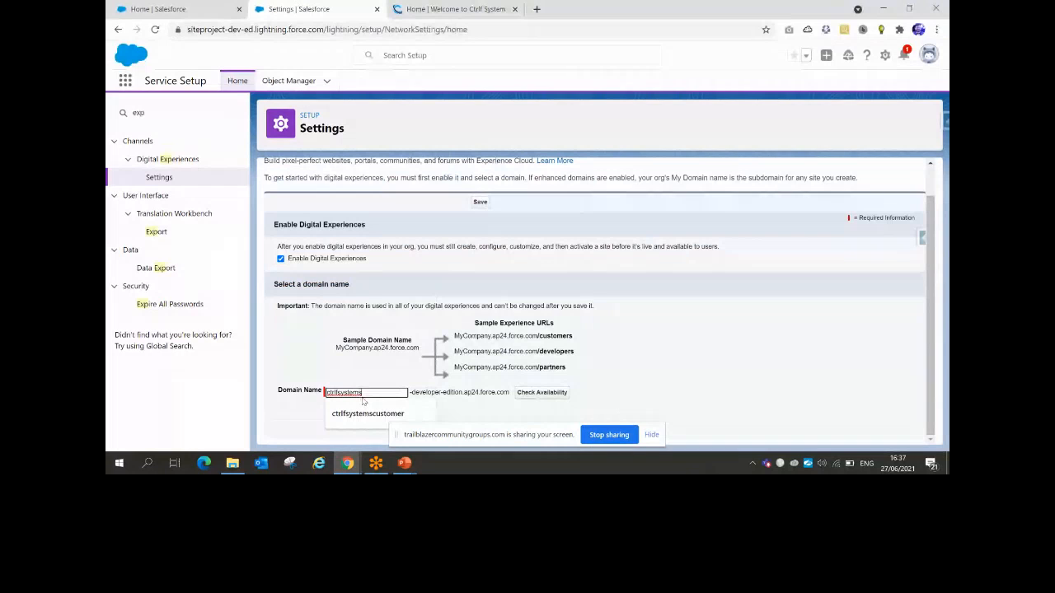
{"action": "type", "text": "BBSRGr"}
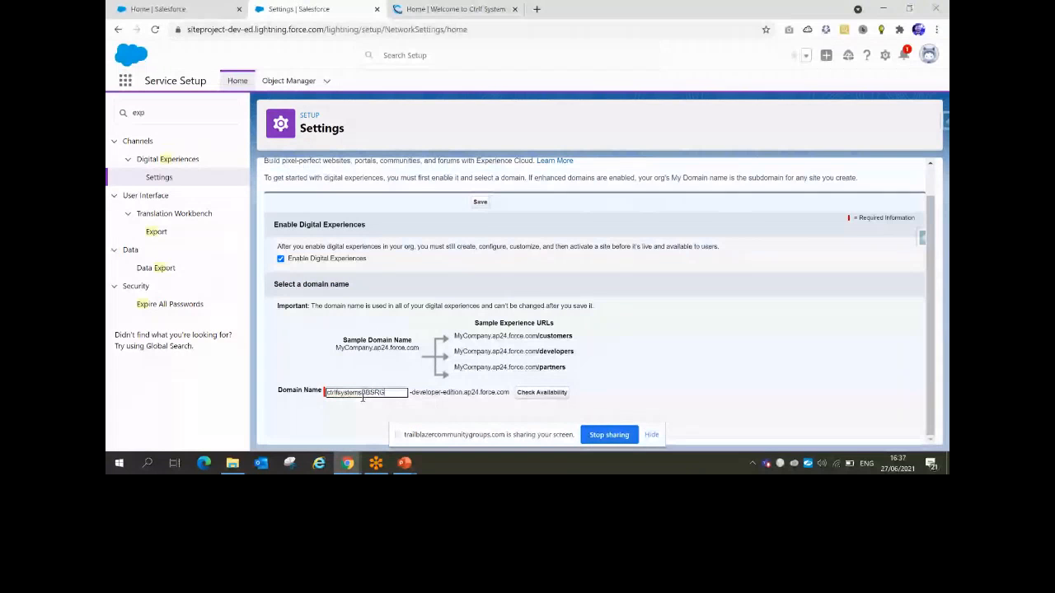
{"action": "type", "text": "oup"}
{"action": "double_click", "coordinate": [363, 394]}
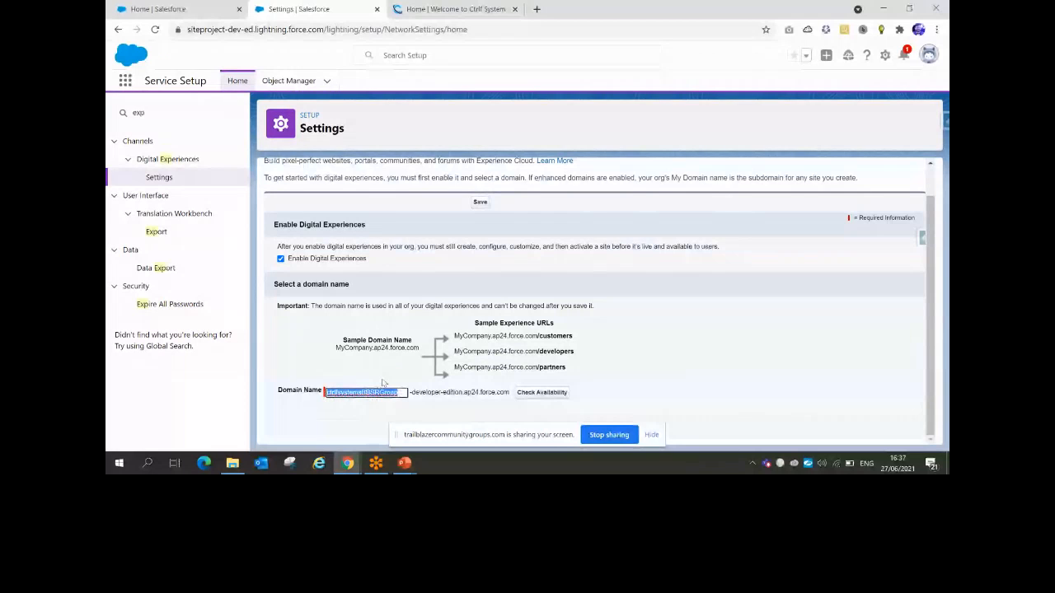
{"action": "left_click", "coordinate": [543, 393]}
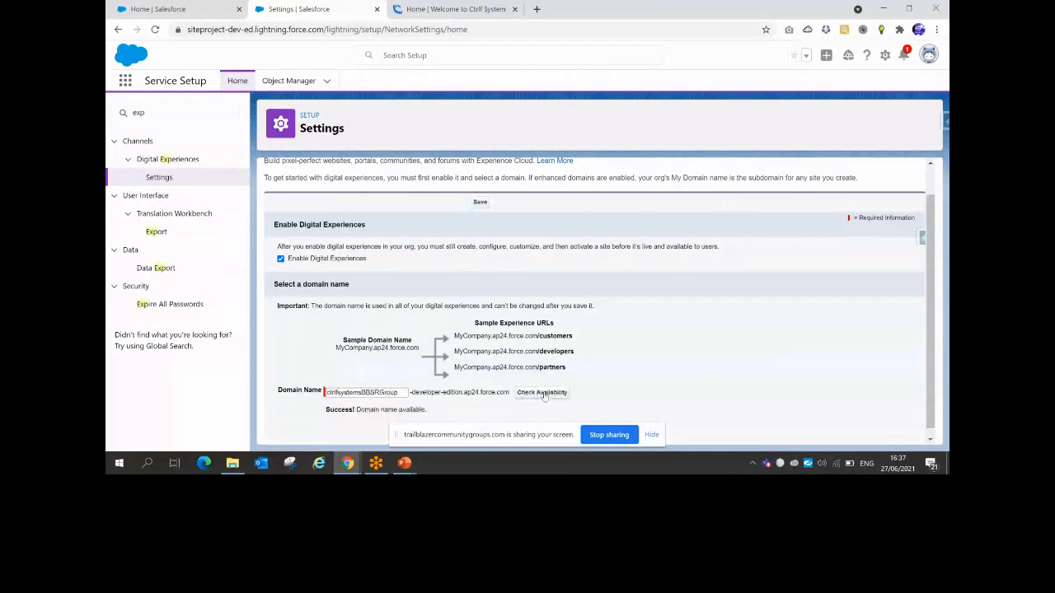
{"action": "scroll", "coordinate": [543, 396], "scroll_direction": "down", "scroll_amount": 1}
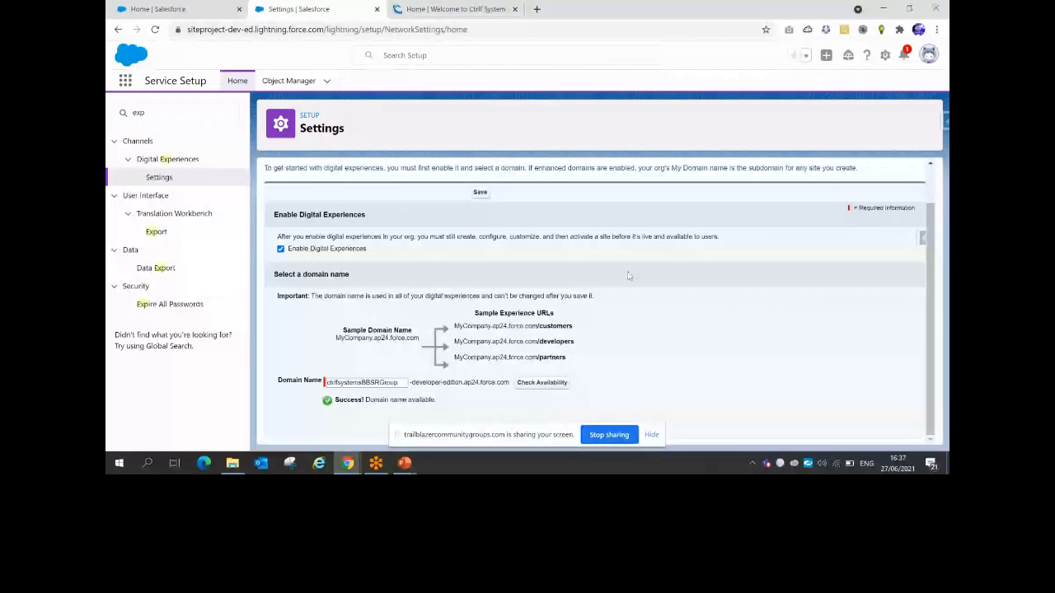
Save the Digital Experiences settings and confirm enabling them with the ctrlfsystemsBBSRGroup domain
{"action": "scroll", "coordinate": [629, 276], "scroll_direction": "up", "scroll_amount": 1}
{"action": "left_click", "coordinate": [480, 236]}
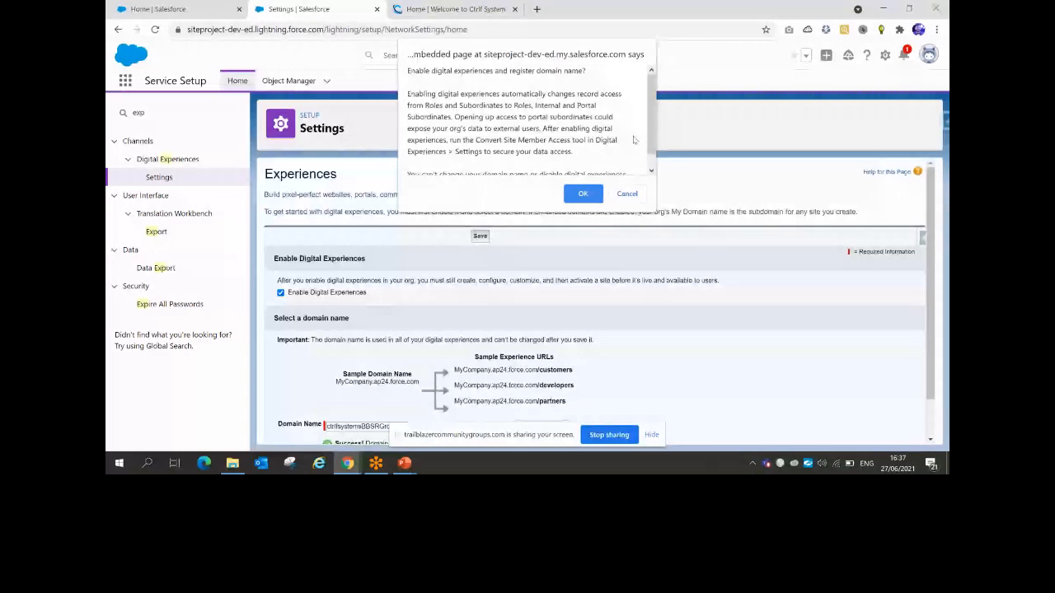
{"action": "left_click", "coordinate": [583, 193]}
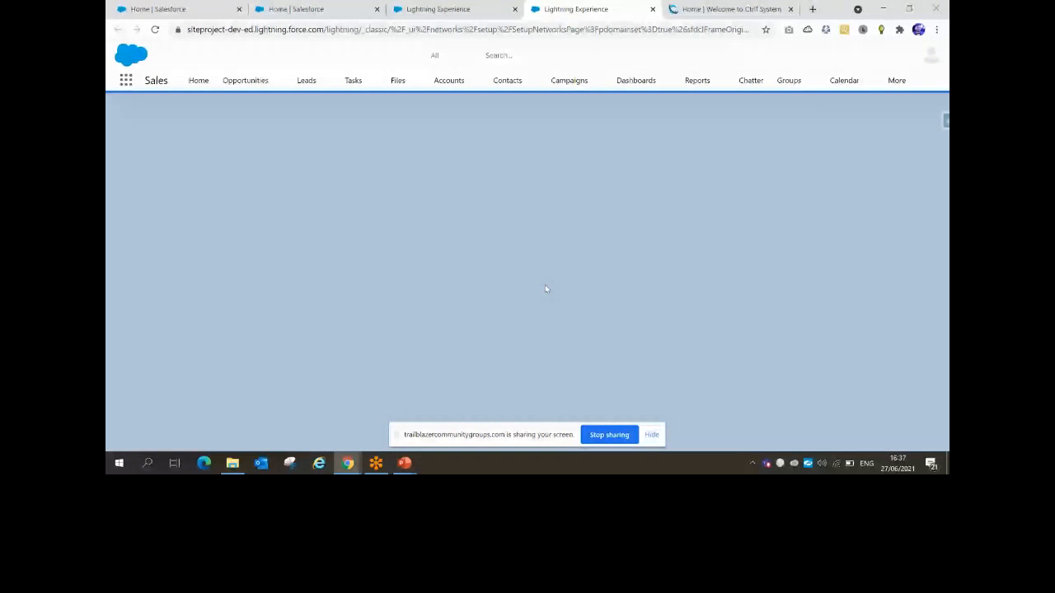
{"action": "mouse_move", "coordinate": [403, 463]}
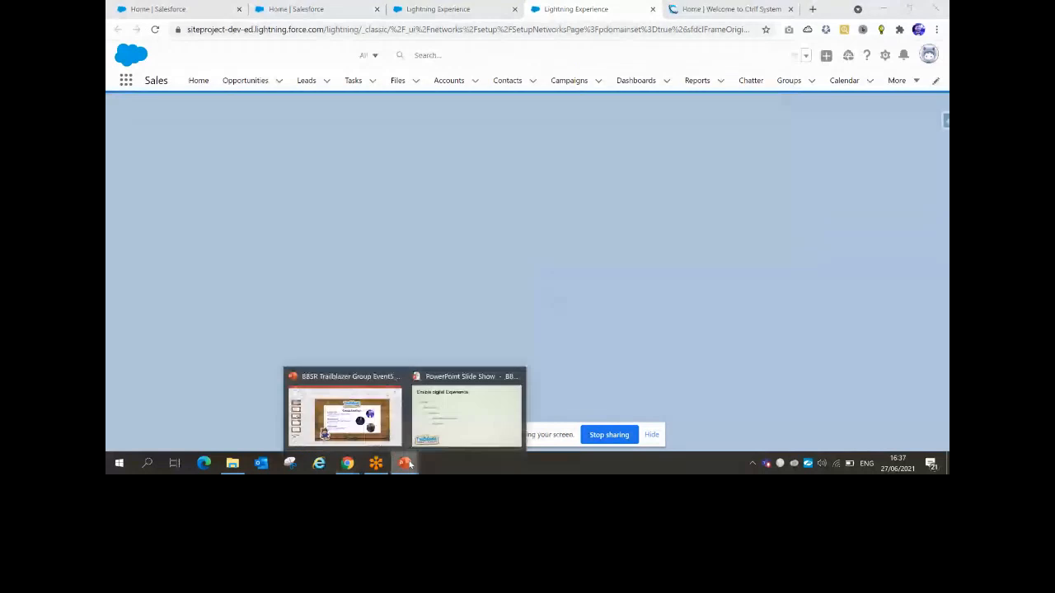
{"action": "left_click", "coordinate": [445, 416]}
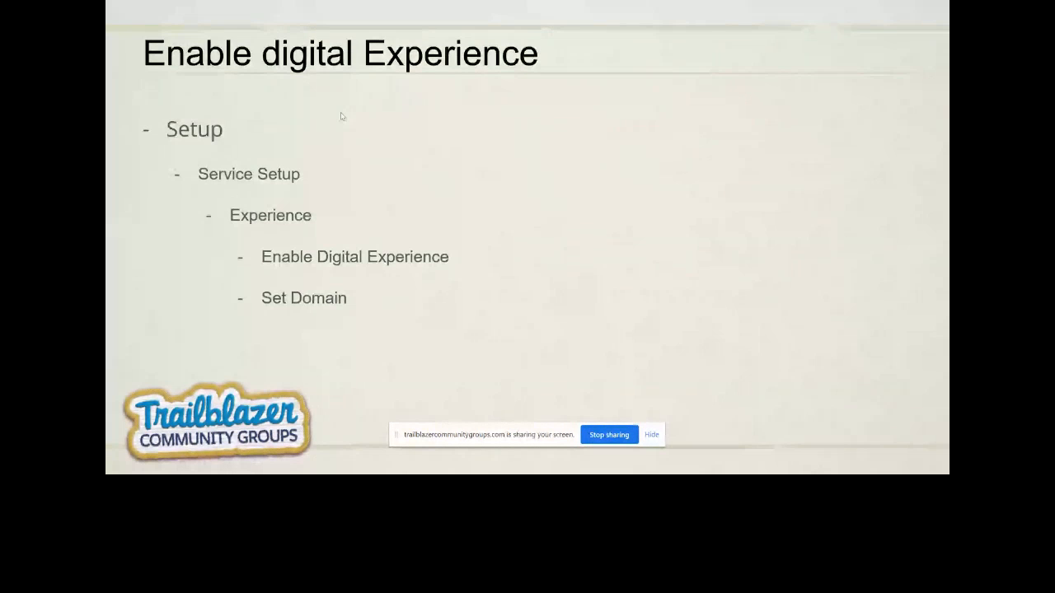
Advance the slideshow to the Select Experience Template slide and return to the browser
{"action": "key", "text": "Right"}
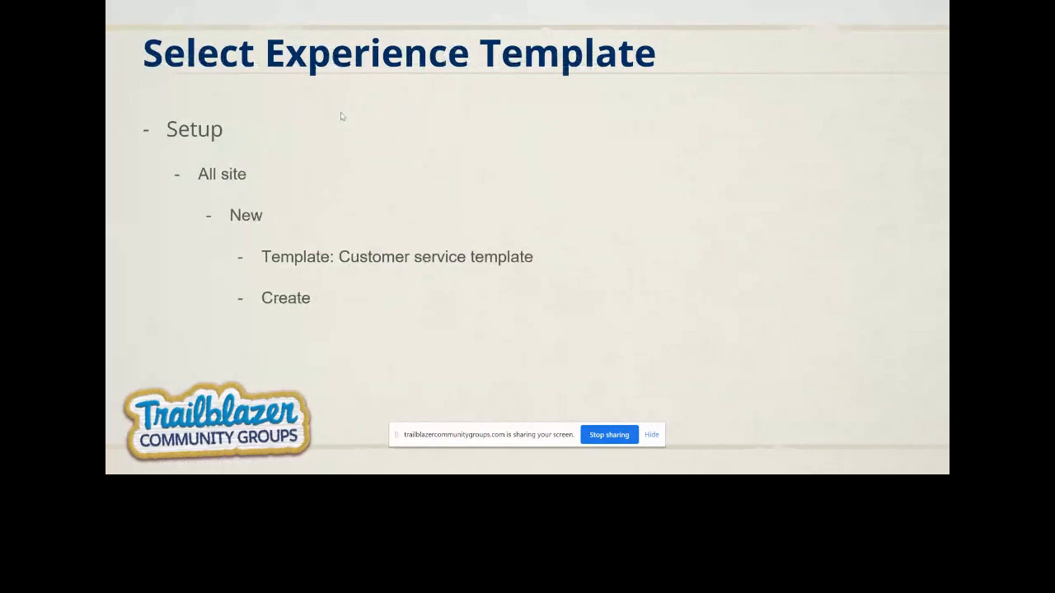
{"action": "key", "text": "alt+Tab"}
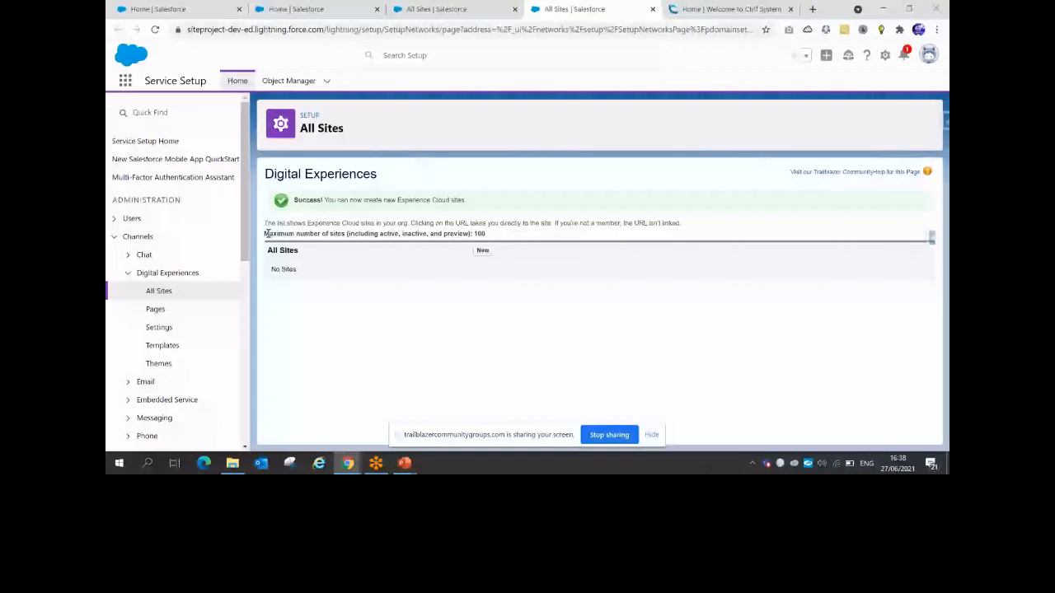
Point out the maximum number of sites note and start a new site from All Sites
{"action": "left_click_drag", "start_coordinate": [266, 233], "coordinate": [492, 235]}
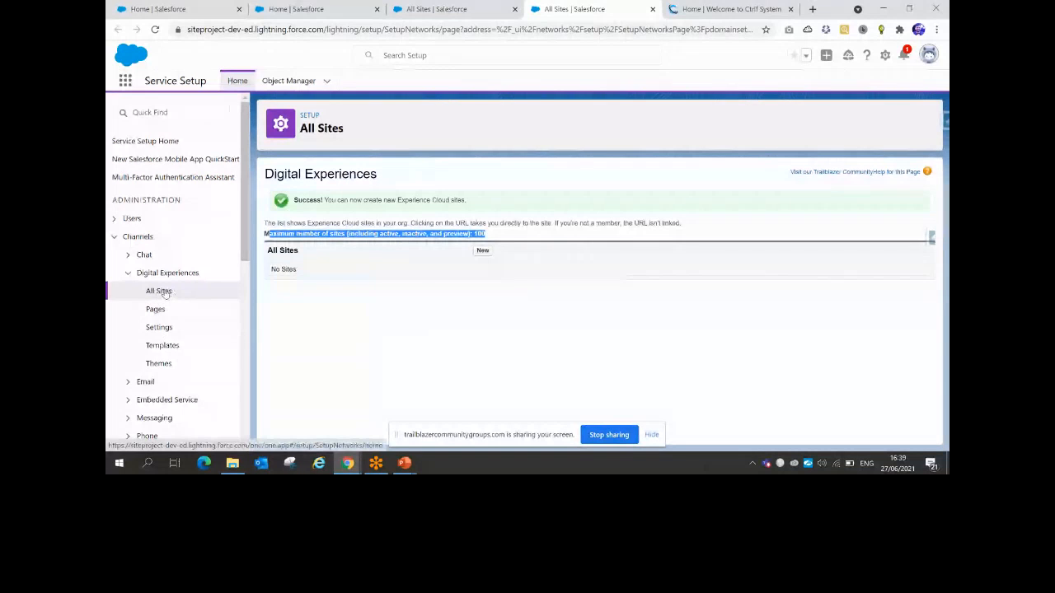
{"action": "left_click", "coordinate": [482, 251]}
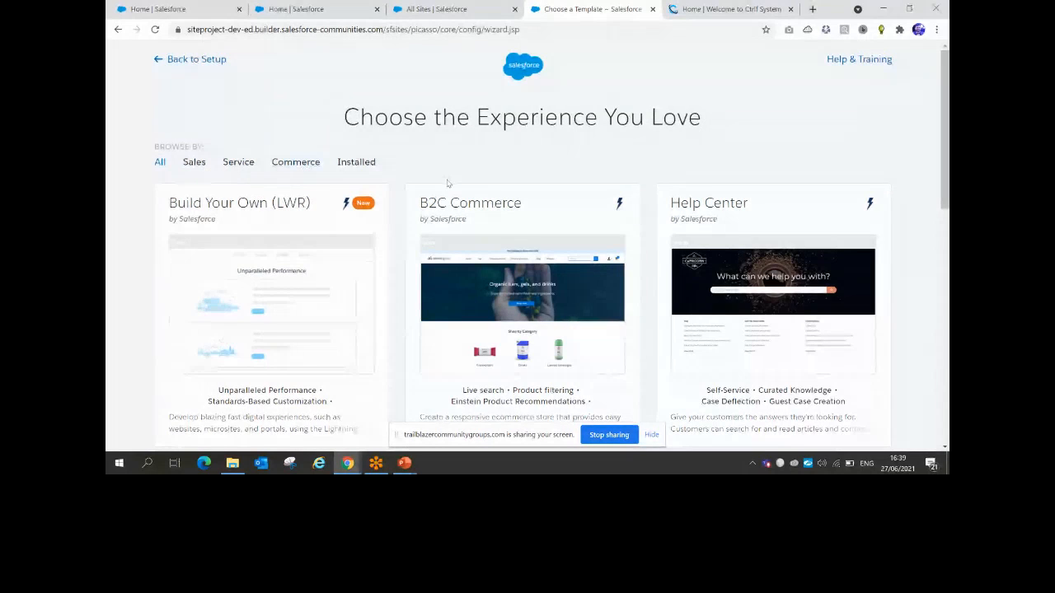
{"action": "scroll", "coordinate": [448, 183], "scroll_direction": "down", "scroll_amount": 10}
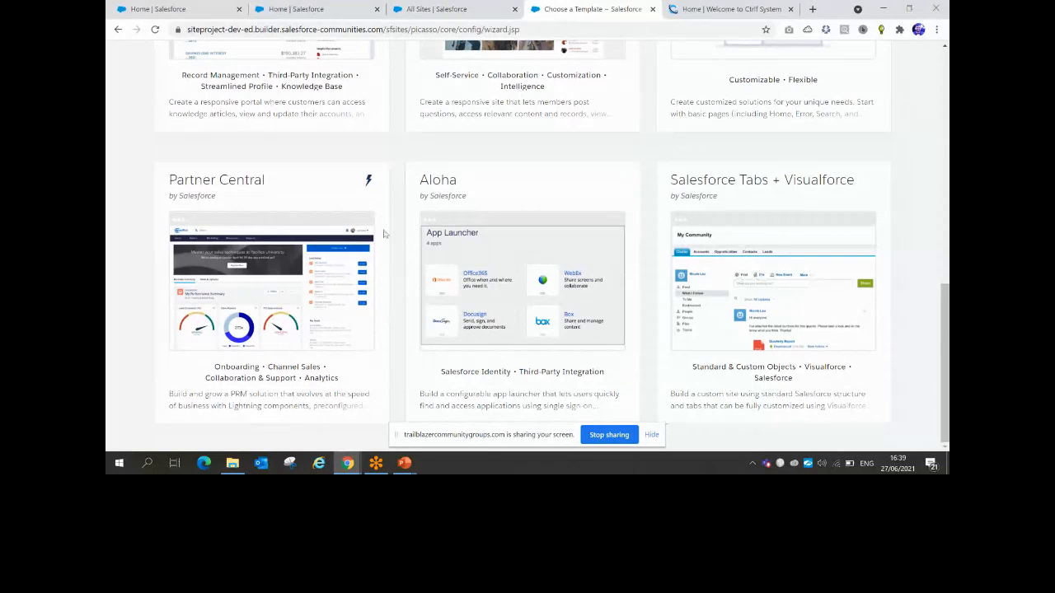
{"action": "scroll", "coordinate": [383, 234], "scroll_direction": "up", "scroll_amount": 15}
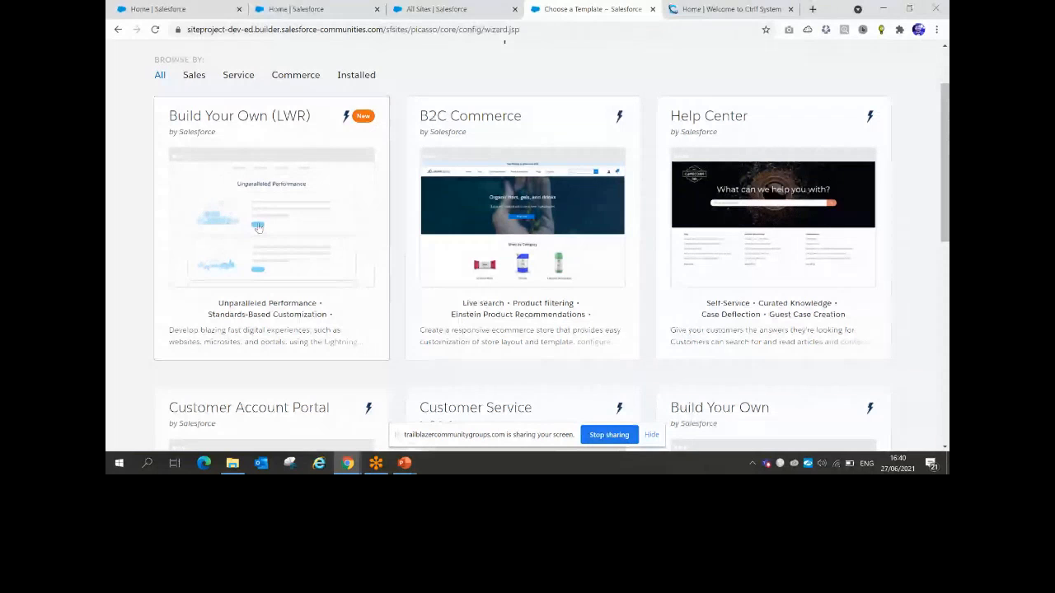
{"action": "scroll", "coordinate": [258, 228], "scroll_direction": "down", "scroll_amount": 3}
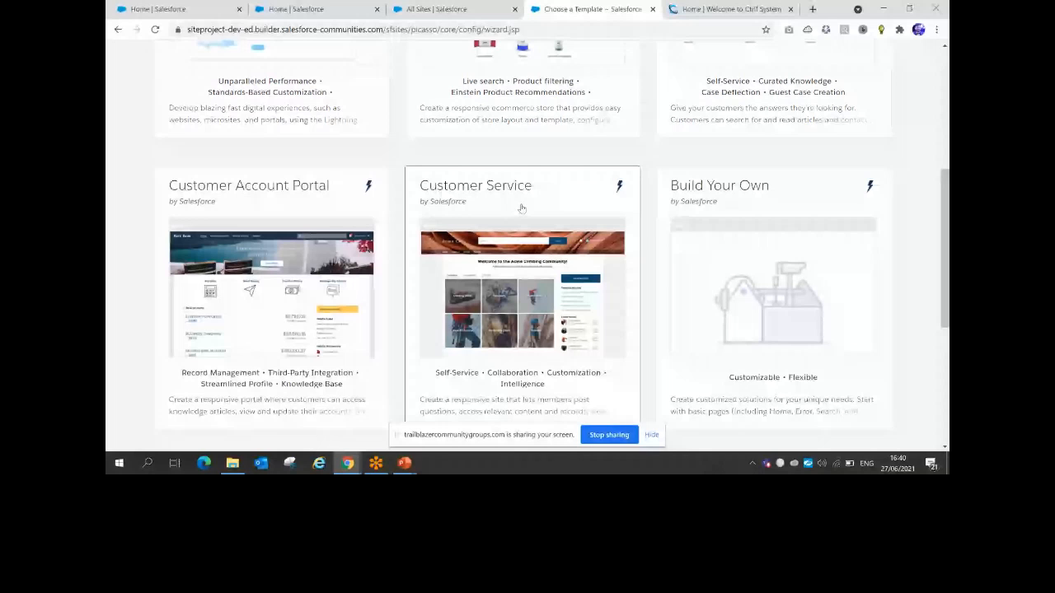
{"action": "scroll", "coordinate": [521, 208], "scroll_direction": "down", "scroll_amount": 1}
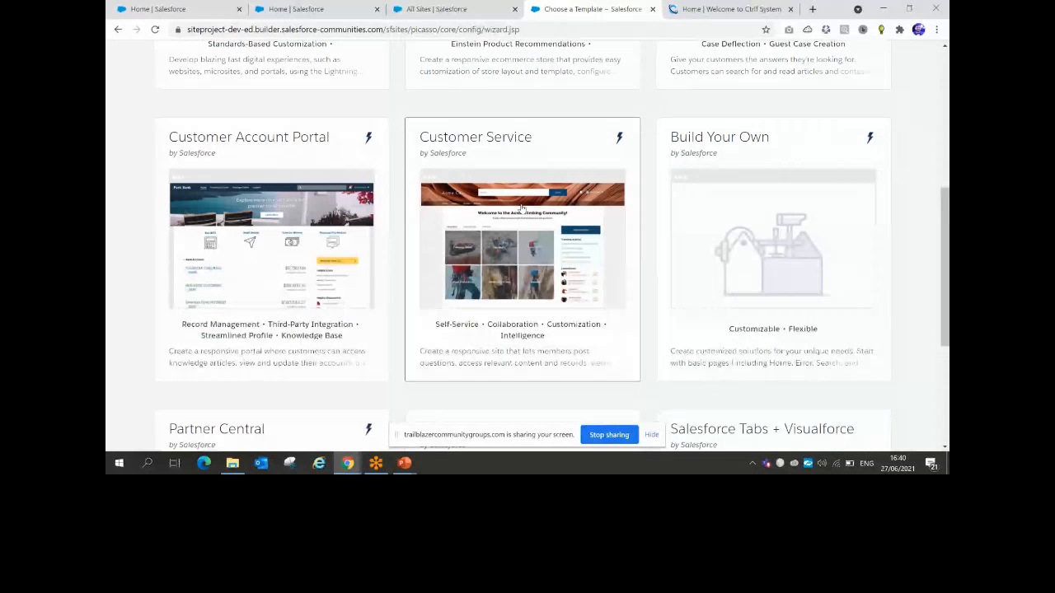
{"action": "left_click", "coordinate": [444, 8]}
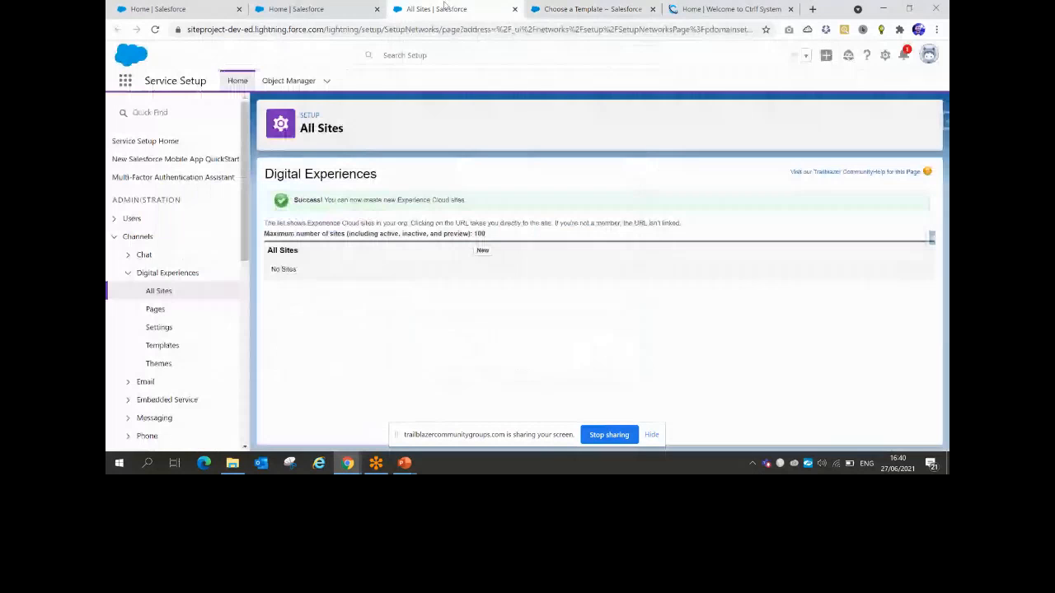
{"action": "left_click", "coordinate": [602, 9]}
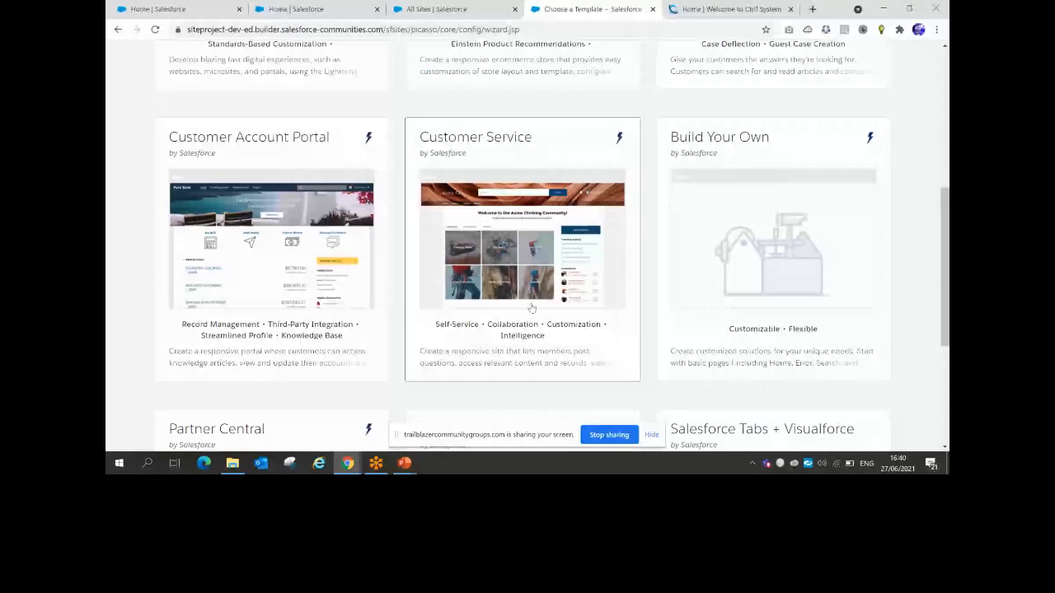
Review the Customer Service template details and get started building a site from it
{"action": "left_click", "coordinate": [532, 366]}
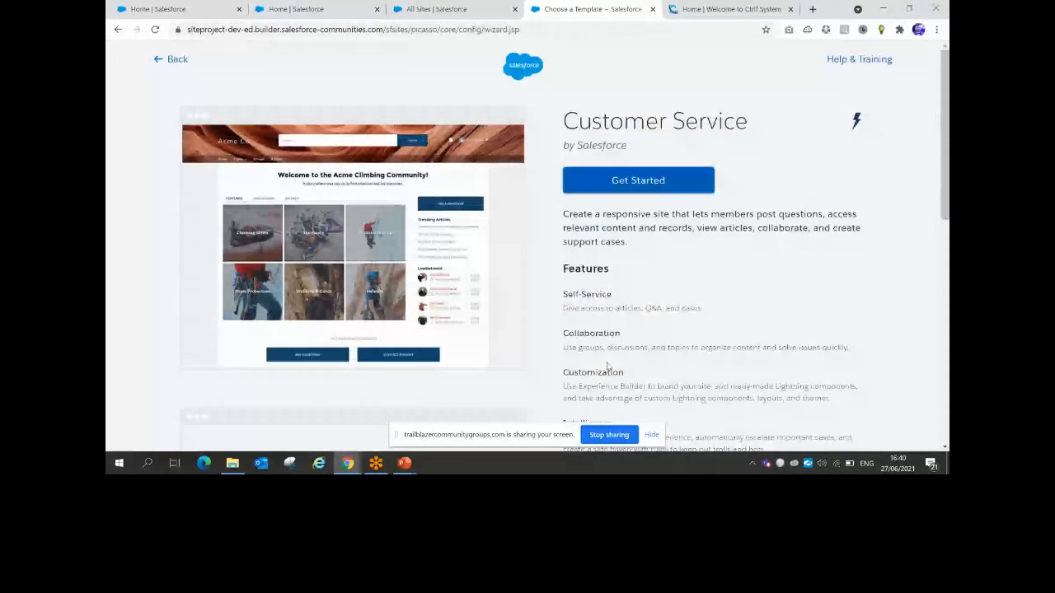
{"action": "left_click_drag", "start_coordinate": [692, 227], "coordinate": [807, 228]}
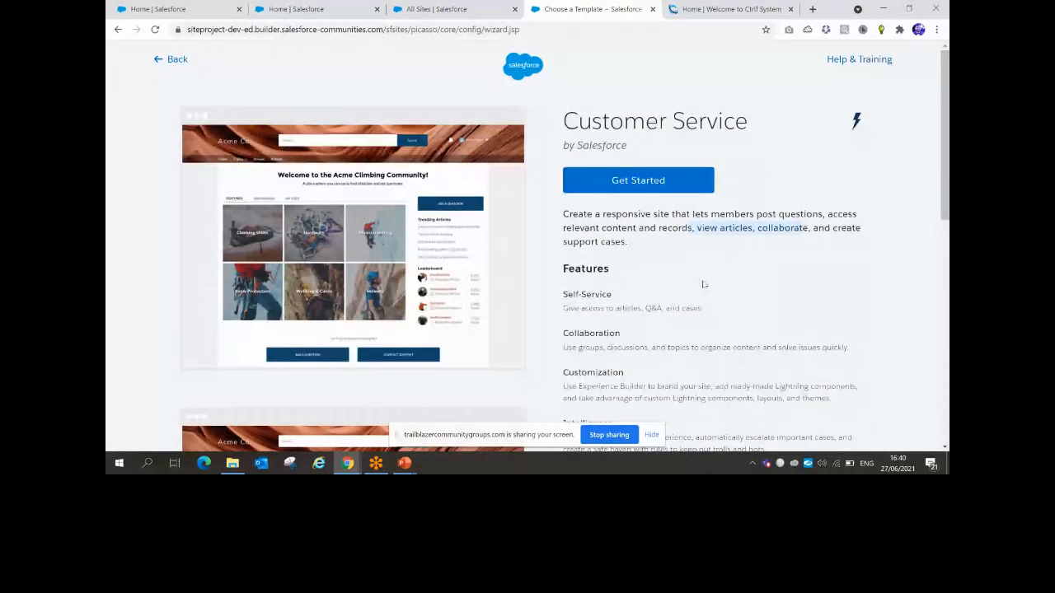
{"action": "left_click", "coordinate": [168, 61]}
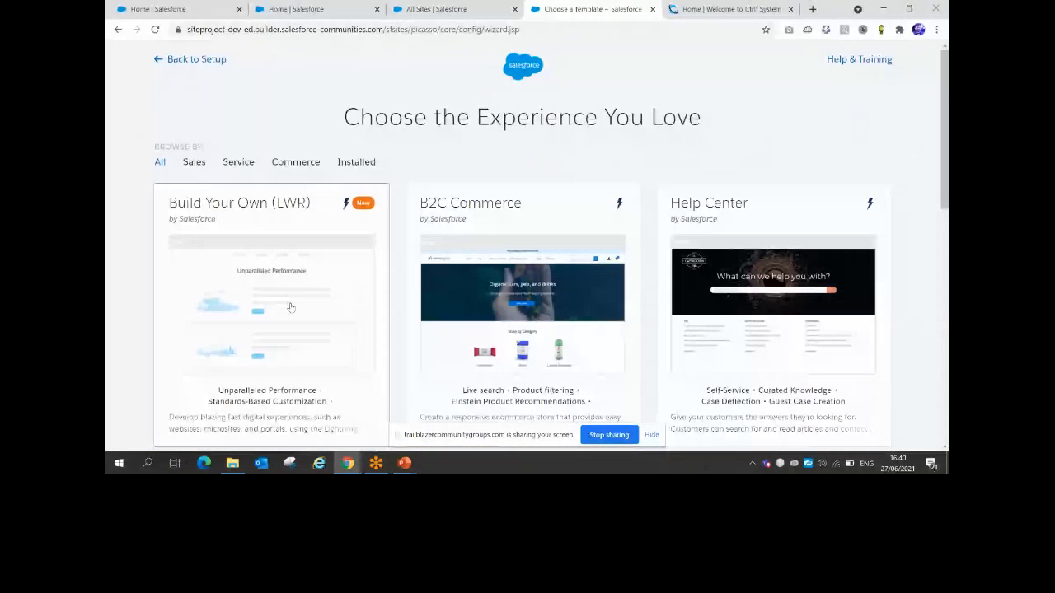
{"action": "scroll", "coordinate": [290, 307], "scroll_direction": "down", "scroll_amount": 4}
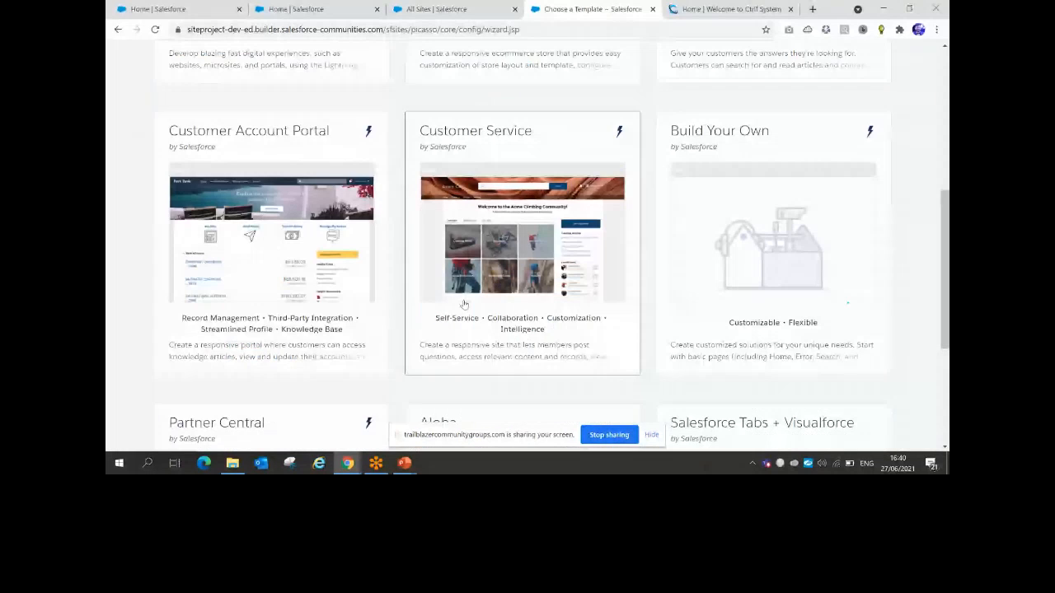
{"action": "scroll", "coordinate": [497, 238], "scroll_direction": "up", "scroll_amount": 1}
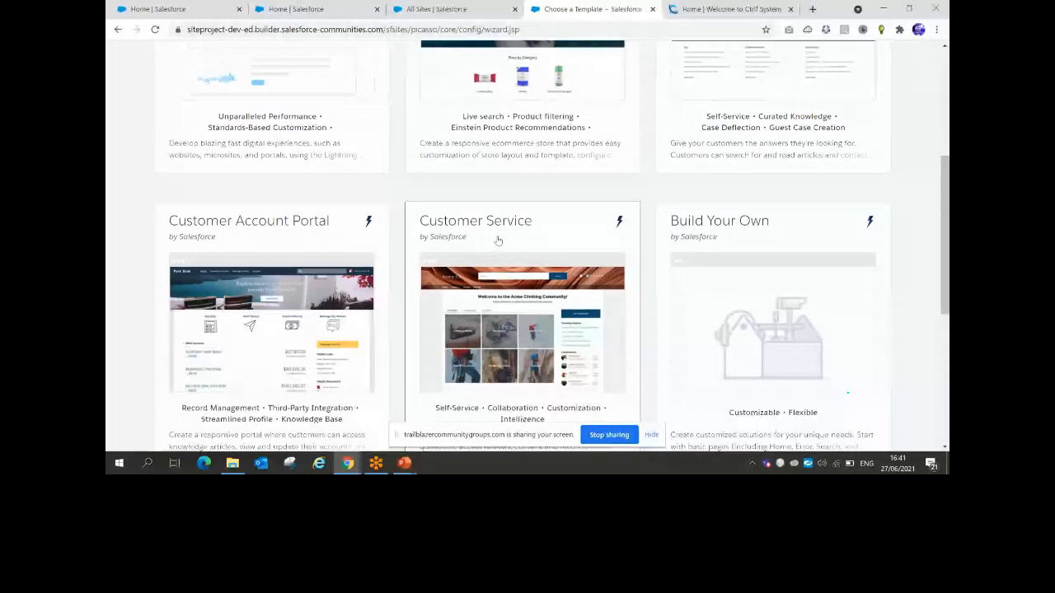
{"action": "left_click", "coordinate": [498, 239]}
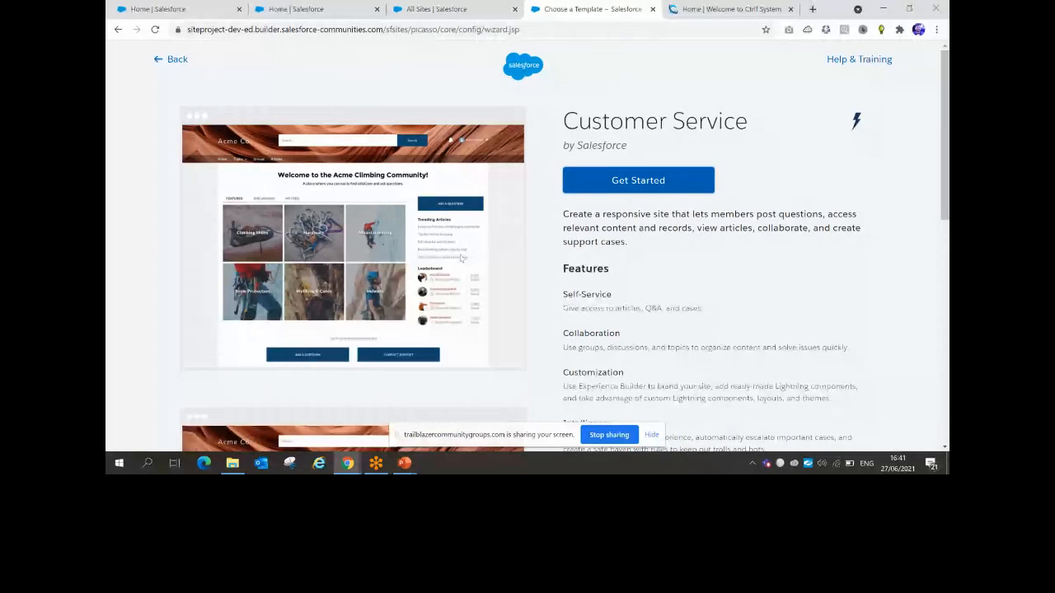
{"action": "scroll", "coordinate": [461, 257], "scroll_direction": "down", "scroll_amount": 1}
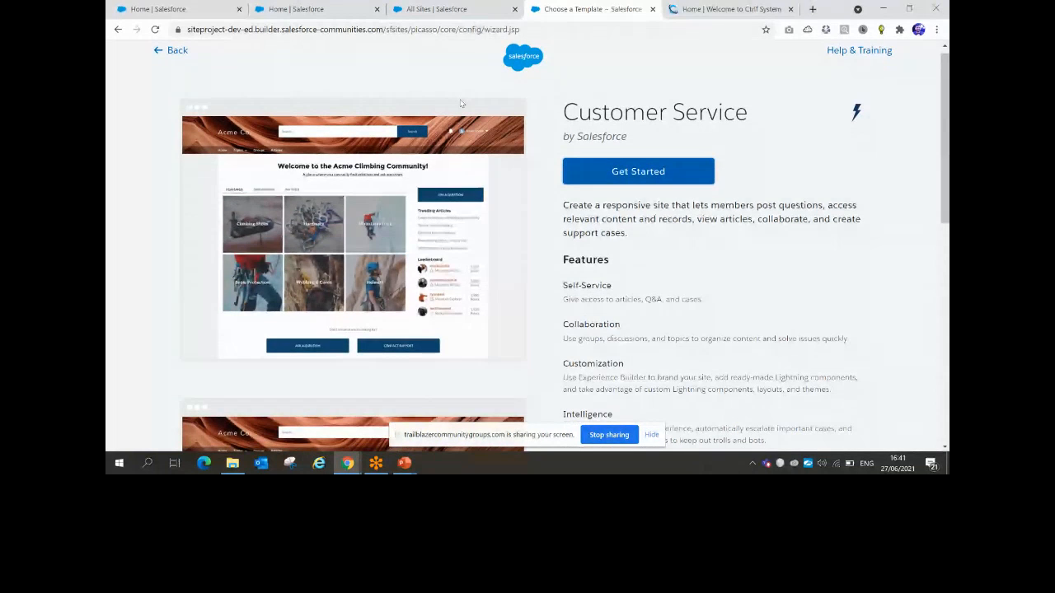
{"action": "left_click", "coordinate": [638, 174]}
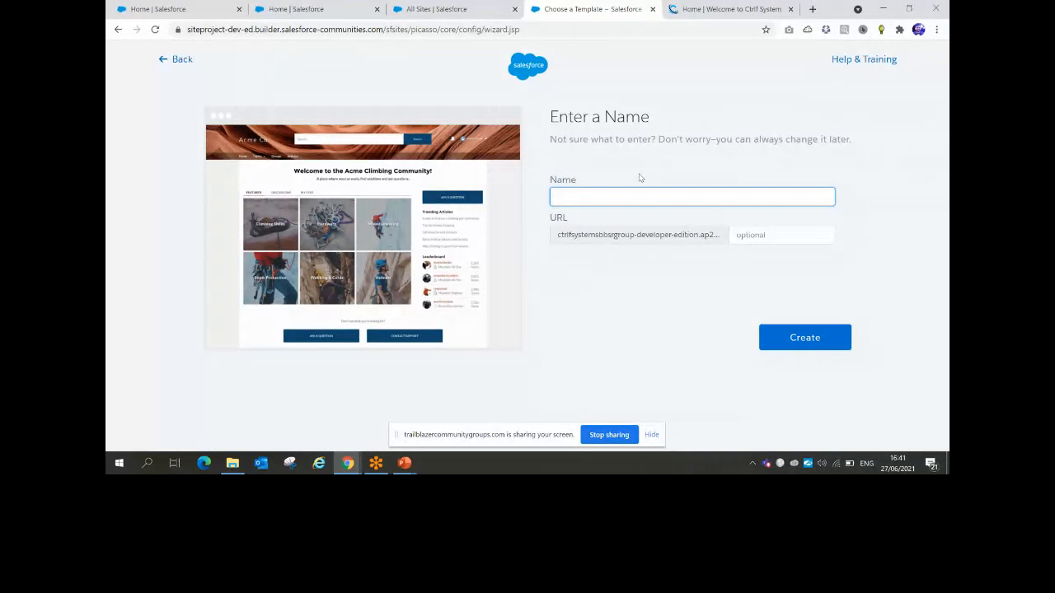
Select 'ctrlfsystems' in the company website's address and type it into a fresh tab
{"action": "left_click", "coordinate": [728, 10]}
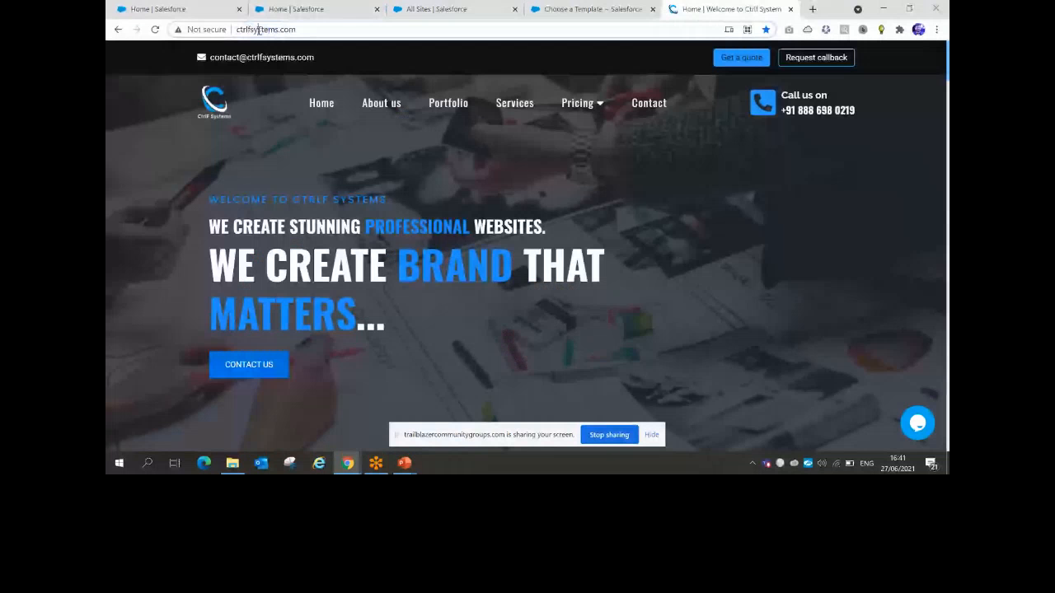
{"action": "double_click", "coordinate": [258, 30]}
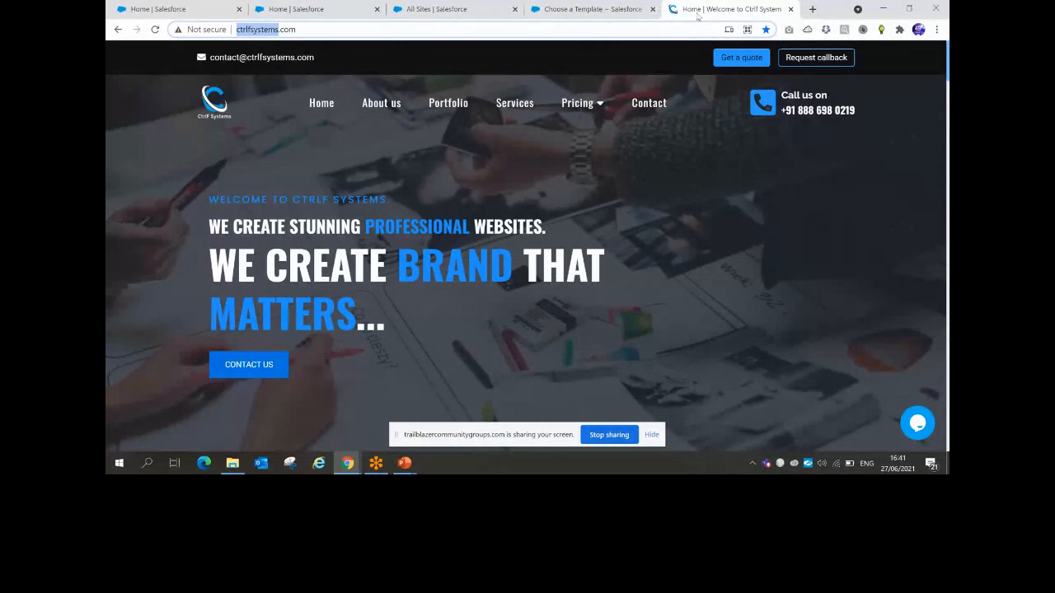
{"action": "left_click", "coordinate": [812, 10]}
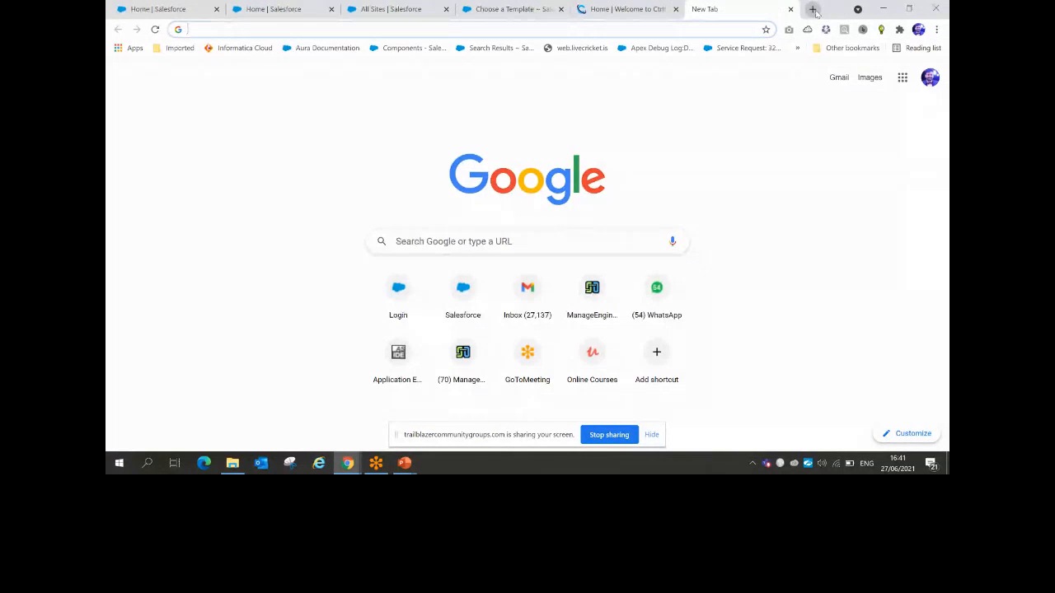
{"action": "type", "text": "ctrlfsystems"}
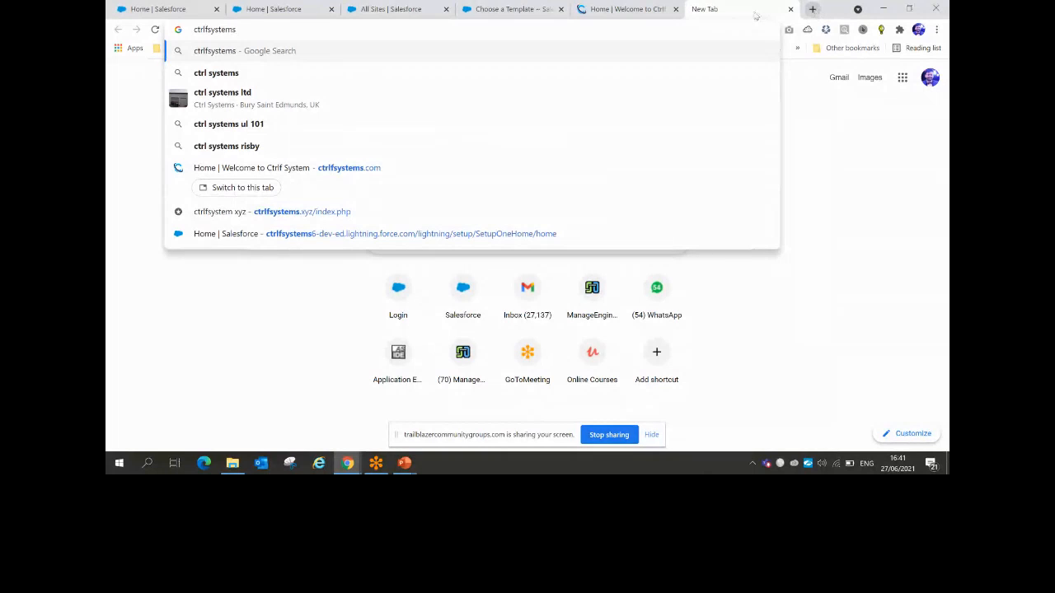
{"action": "left_click", "coordinate": [412, 9]}
Name the new site ctrlfSystemsExpBBSR from the saved ctrlfSystemsExp suggestion and create it
{"action": "left_click", "coordinate": [502, 6]}
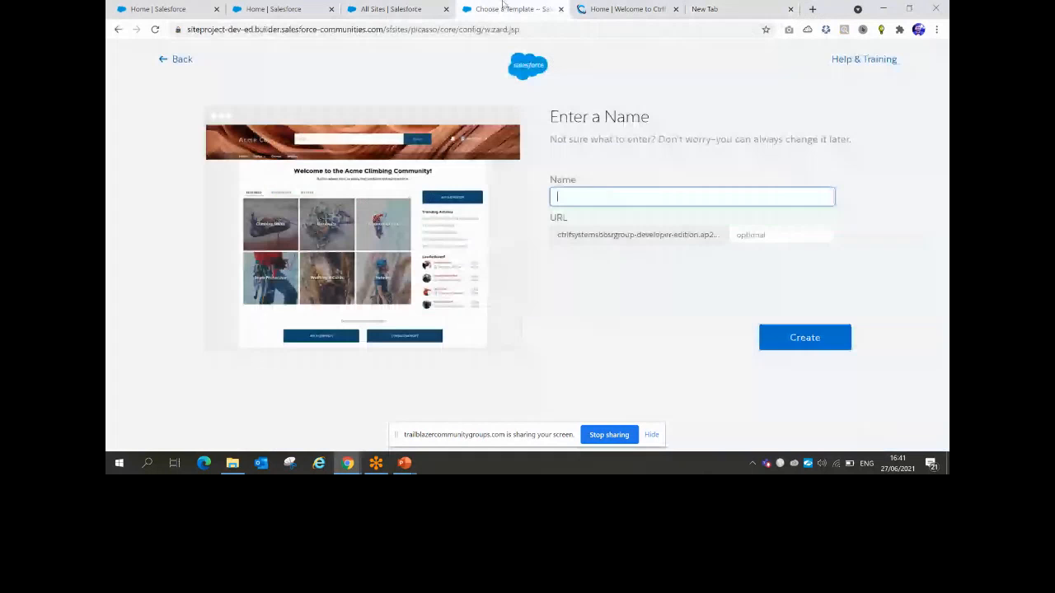
{"action": "left_click_drag", "start_coordinate": [558, 238], "coordinate": [716, 230]}
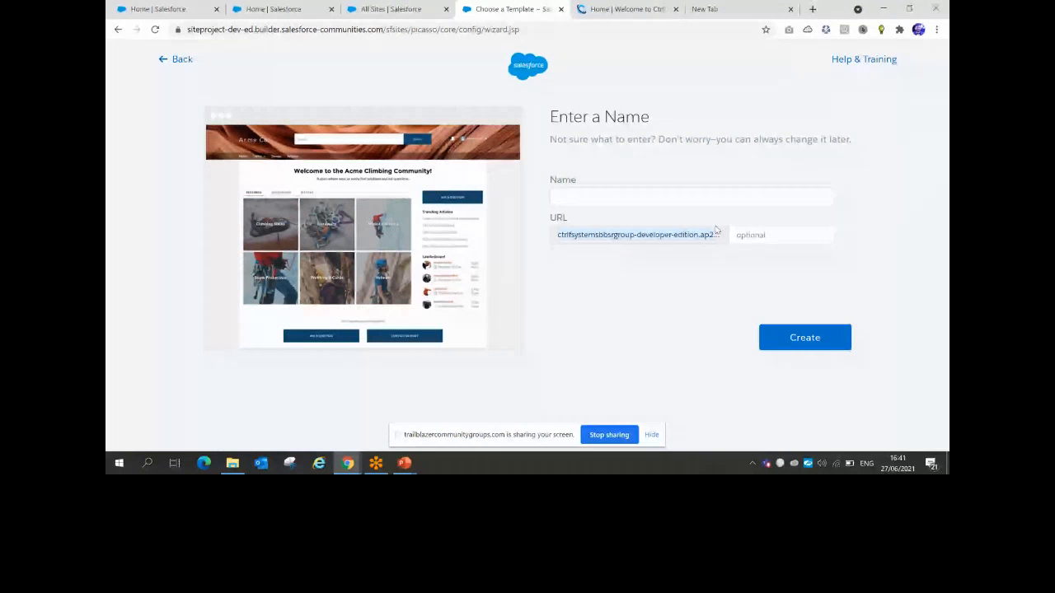
{"action": "left_click", "coordinate": [631, 202]}
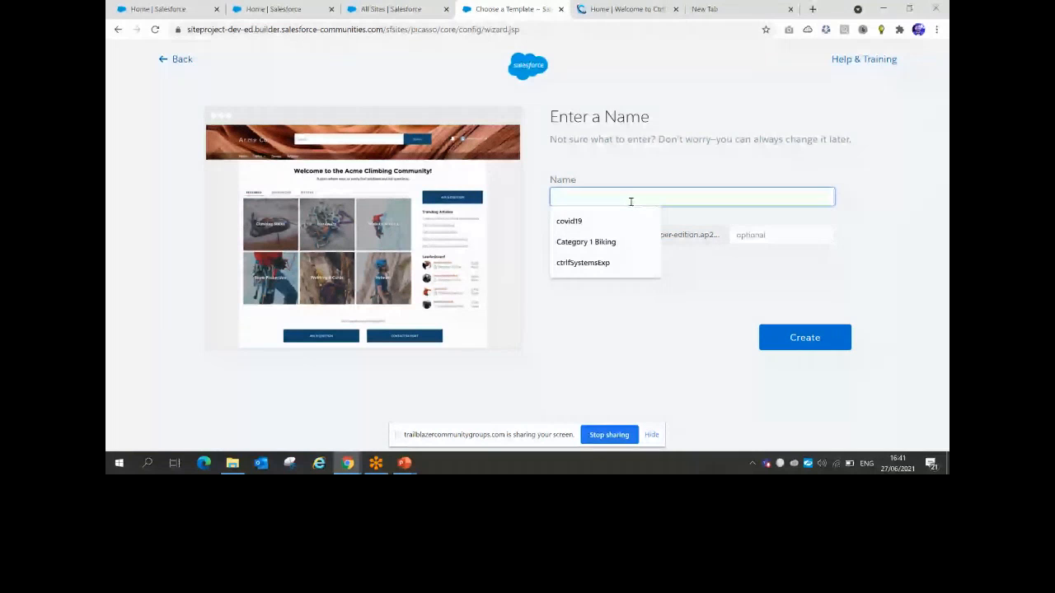
{"action": "key", "text": "Down"}
{"action": "key", "text": "Down"}
{"action": "key", "text": "Down"}
{"action": "key", "text": "Return"}
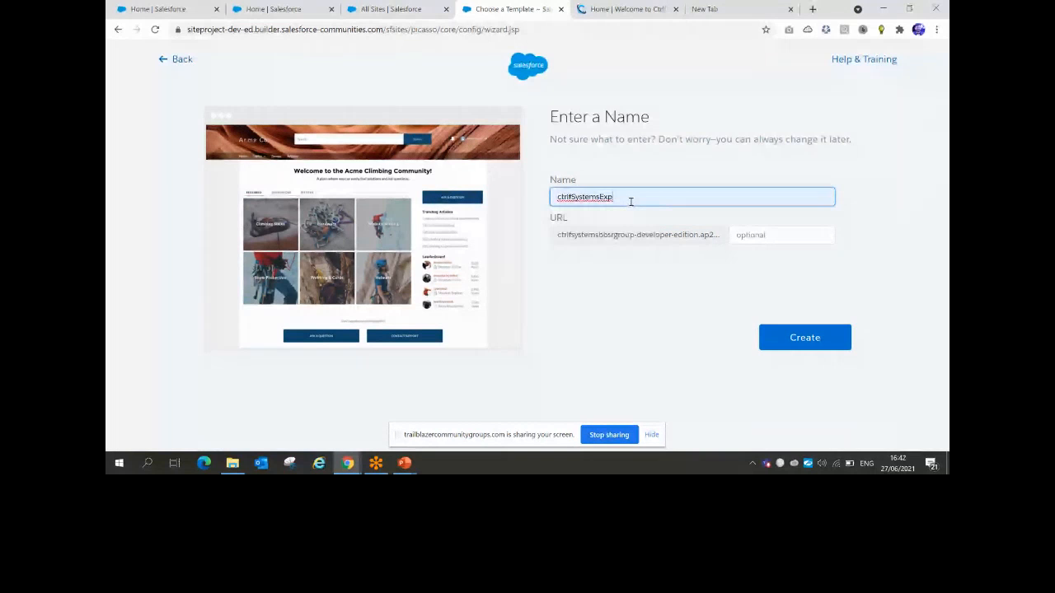
{"action": "type", "text": "BBSR"}
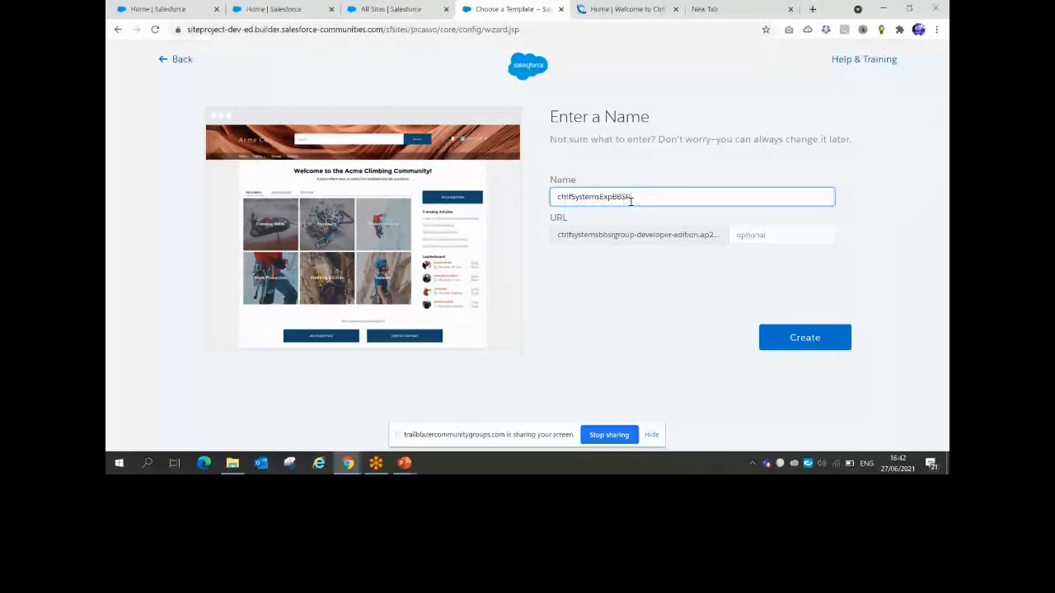
{"action": "left_click", "coordinate": [806, 345]}
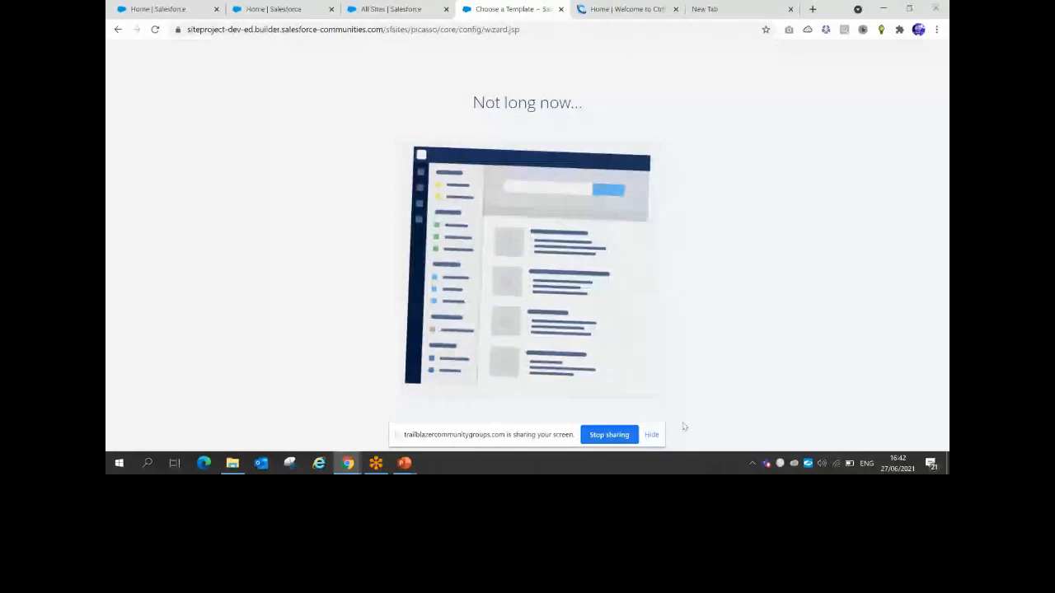
Hide the screen-sharing notice while the ctrlfSystemsExpBBSR Workspaces page finishes loading
{"action": "left_click", "coordinate": [652, 434]}
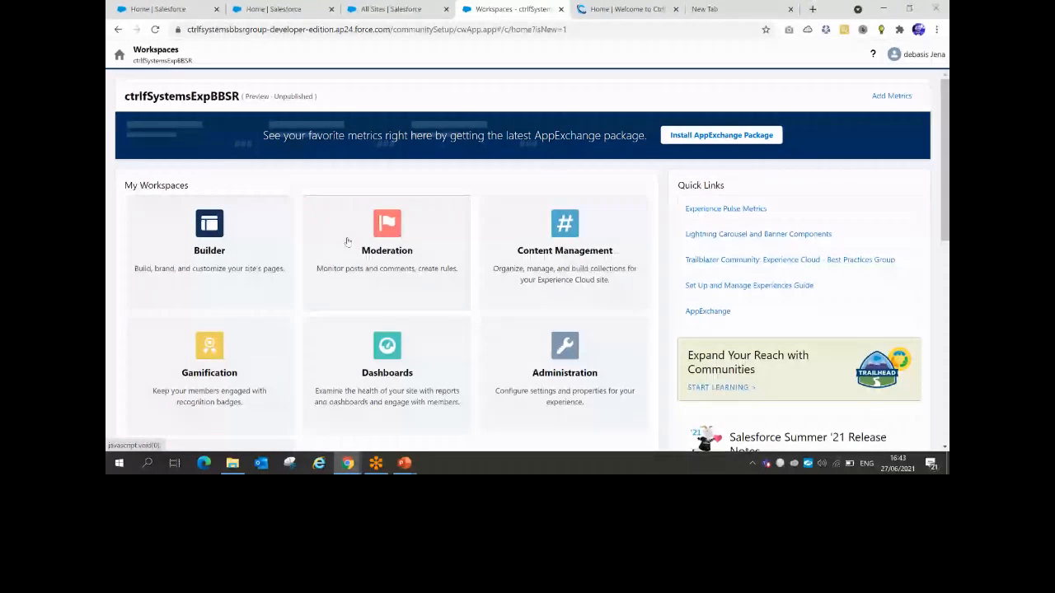
Launch the ctrlfSystemsExpBBSR site in Experience Builder from the Builder tile
{"action": "left_click", "coordinate": [221, 249]}
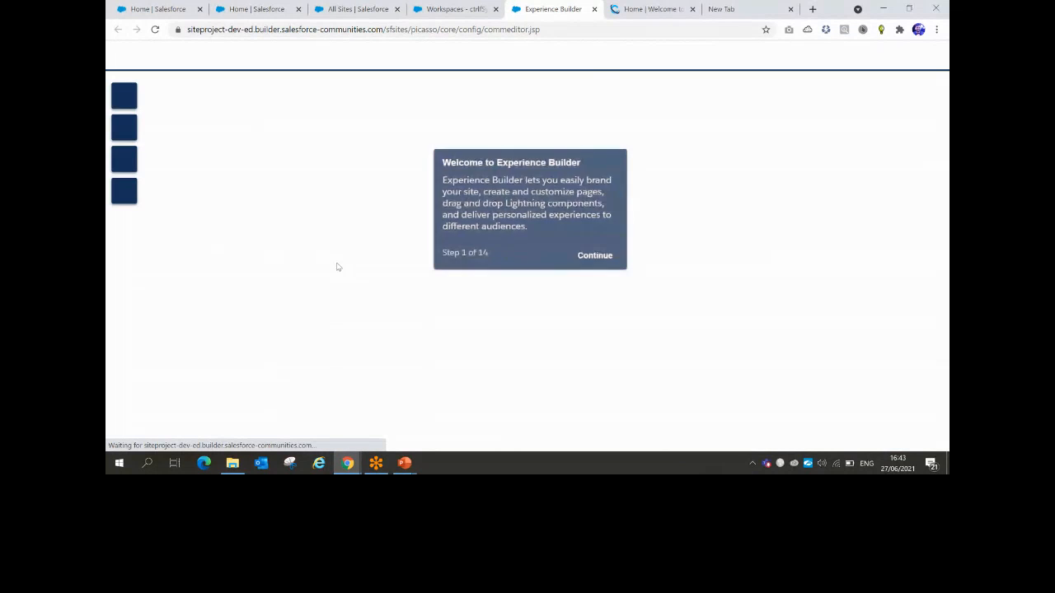
Dismiss the builder tour, preview the site, and bring the PowerPoint slide show forward
{"action": "left_click", "coordinate": [614, 158]}
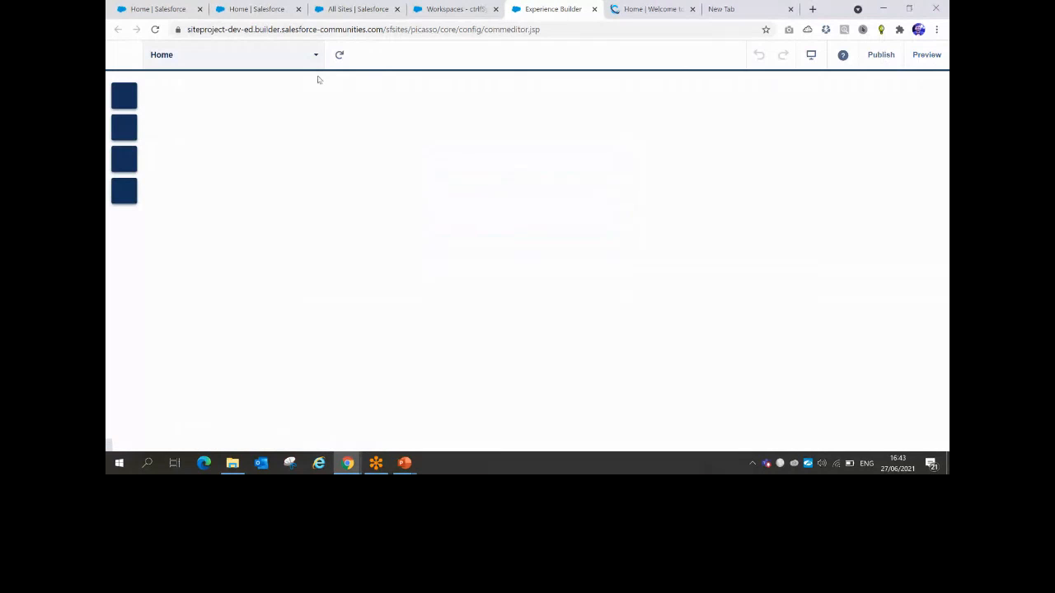
{"action": "left_click", "coordinate": [923, 56]}
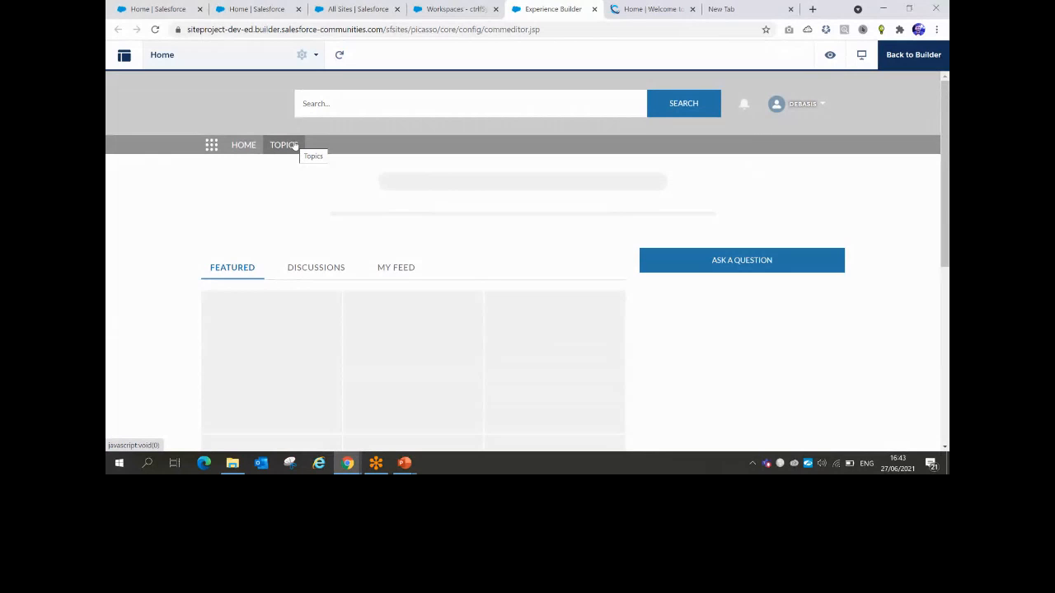
{"action": "mouse_move", "coordinate": [403, 462]}
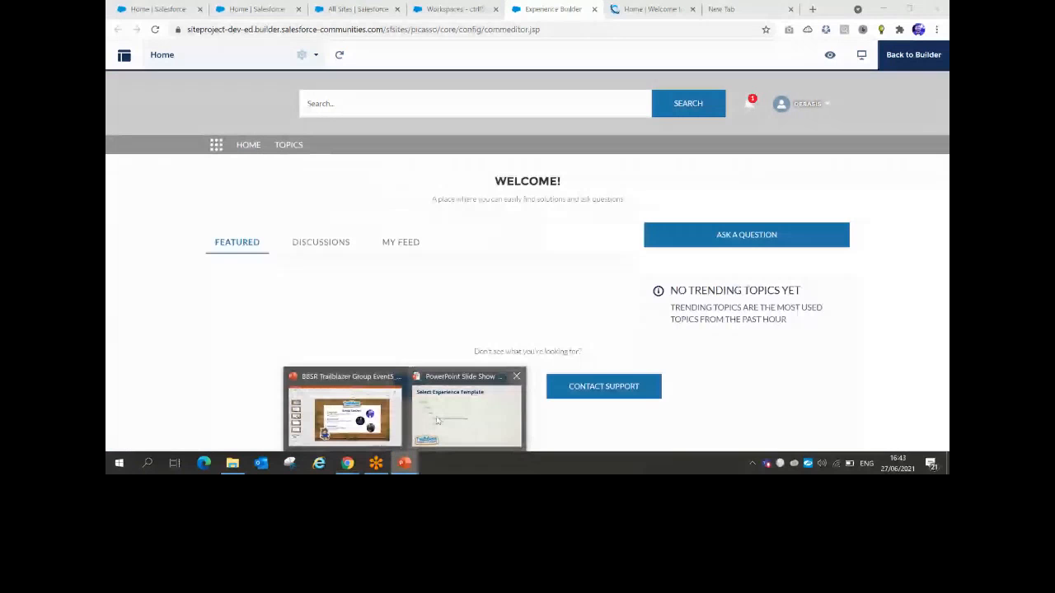
{"action": "left_click", "coordinate": [437, 421]}
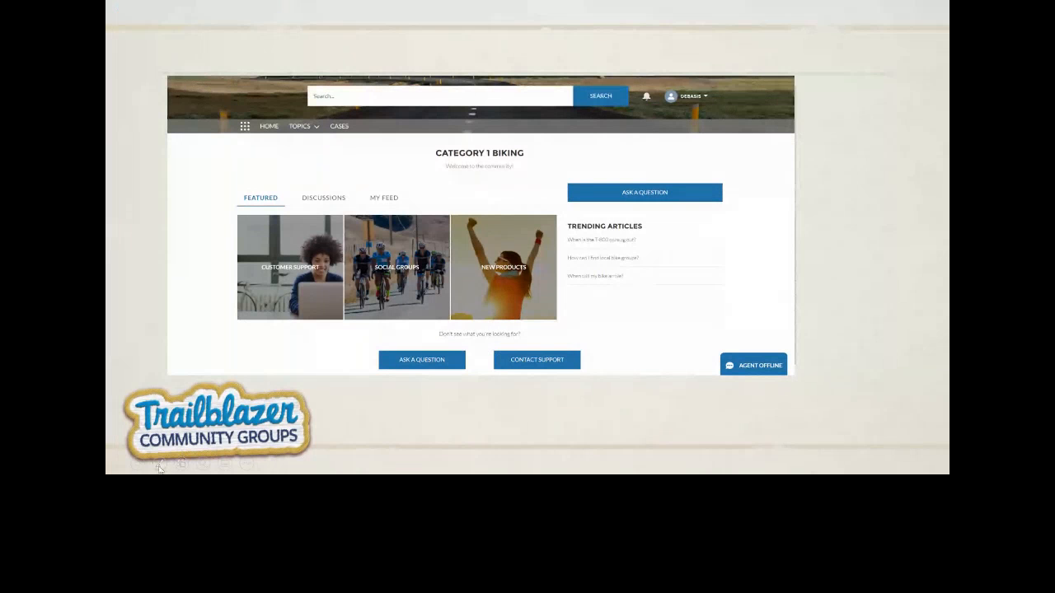
With red pen ink, circle Agent Offline and Topics, labelling Topics NT
{"action": "left_click", "coordinate": [160, 466]}
{"action": "left_click", "coordinate": [137, 372]}
{"action": "mouse_move", "coordinate": [706, 373]}
{"action": "left_mouse_down"}
{"action": "mouse_move", "coordinate": [699, 348]}
{"action": "mouse_move", "coordinate": [738, 318]}
{"action": "mouse_move", "coordinate": [795, 338]}
{"action": "mouse_move", "coordinate": [796, 368]}
{"action": "mouse_move", "coordinate": [735, 394]}
{"action": "mouse_move", "coordinate": [706, 367]}
{"action": "mouse_move", "coordinate": [703, 337]}
{"action": "left_mouse_up"}
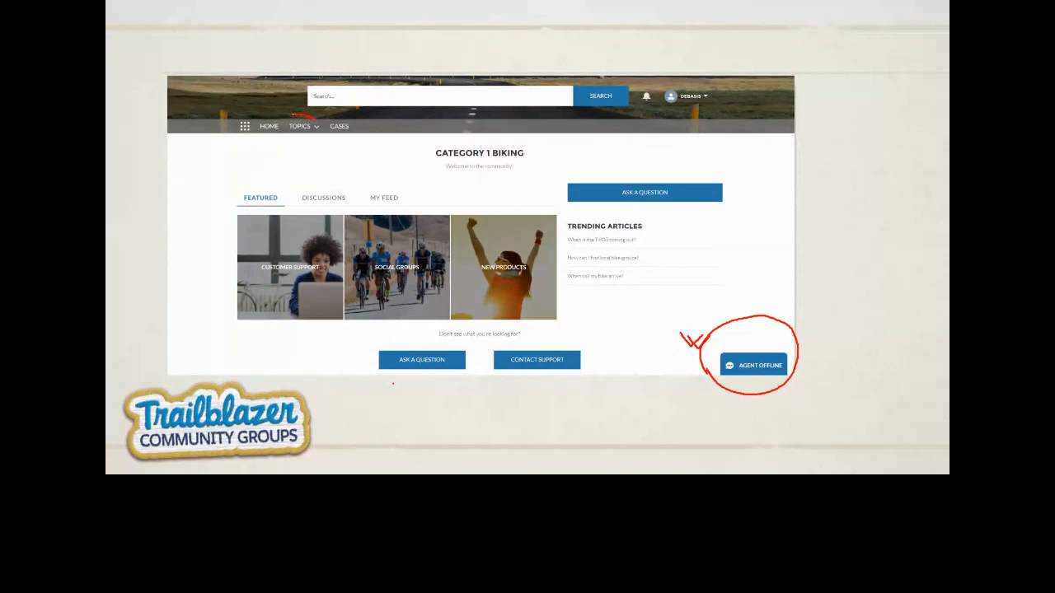
{"action": "left_click_drag", "start_coordinate": [315, 118], "coordinate": [291, 118]}
{"action": "mouse_move", "coordinate": [288, 103]}
{"action": "left_mouse_down"}
{"action": "mouse_move", "coordinate": [296, 82]}
{"action": "mouse_move", "coordinate": [315, 86]}
{"action": "left_mouse_up"}
{"action": "left_click_drag", "start_coordinate": [295, 69], "coordinate": [316, 50]}
Bracket the Featured tiles, label them FT, and write and circle KA
{"action": "mouse_move", "coordinate": [251, 208]}
{"action": "left_mouse_down"}
{"action": "mouse_move", "coordinate": [239, 209]}
{"action": "mouse_move", "coordinate": [220, 256]}
{"action": "mouse_move", "coordinate": [221, 328]}
{"action": "mouse_move", "coordinate": [234, 330]}
{"action": "left_mouse_up"}
{"action": "left_click_drag", "start_coordinate": [197, 279], "coordinate": [204, 297]}
{"action": "mouse_move", "coordinate": [198, 279]}
{"action": "left_mouse_down"}
{"action": "mouse_move", "coordinate": [217, 277]}
{"action": "mouse_move", "coordinate": [212, 249]}
{"action": "left_mouse_up"}
{"action": "left_click_drag", "start_coordinate": [178, 174], "coordinate": [189, 198]}
{"action": "mouse_move", "coordinate": [191, 167]}
{"action": "left_mouse_down"}
{"action": "mouse_move", "coordinate": [182, 197]}
{"action": "mouse_move", "coordinate": [200, 196]}
{"action": "mouse_move", "coordinate": [195, 180]}
{"action": "left_mouse_up"}
{"action": "left_click_drag", "start_coordinate": [197, 159], "coordinate": [207, 171]}
{"action": "mouse_move", "coordinate": [188, 207]}
{"action": "left_mouse_down"}
{"action": "mouse_move", "coordinate": [220, 191]}
{"action": "mouse_move", "coordinate": [186, 150]}
{"action": "mouse_move", "coordinate": [196, 219]}
{"action": "left_mouse_up"}
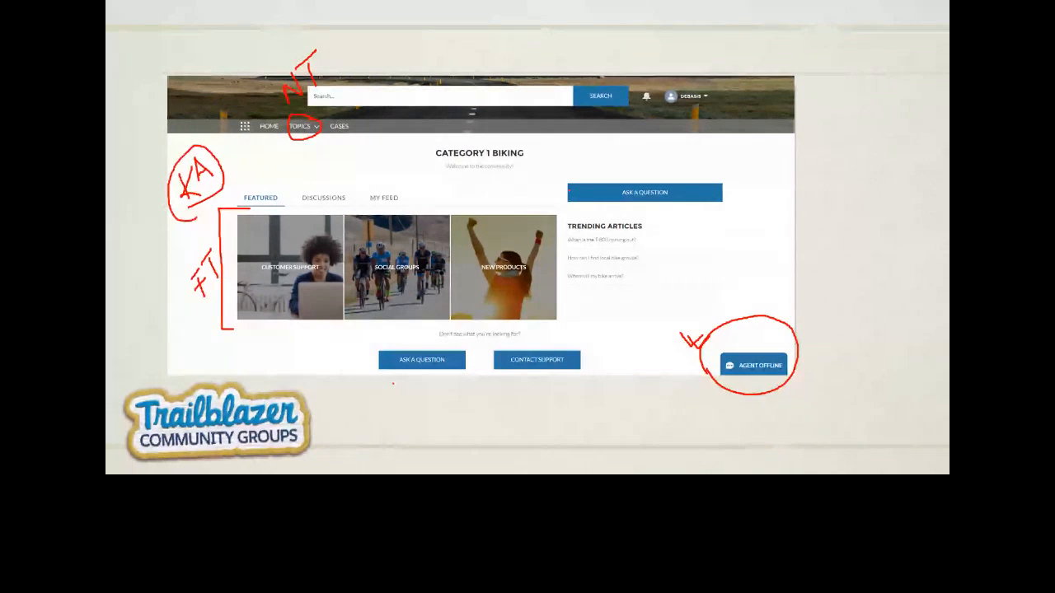
Circle Trending Articles, mark Cases, and tick the Contact Support button
{"action": "left_click_drag", "start_coordinate": [662, 214], "coordinate": [602, 209]}
{"action": "left_click_drag", "start_coordinate": [601, 209], "coordinate": [664, 216]}
{"action": "mouse_move", "coordinate": [363, 132]}
{"action": "left_mouse_down"}
{"action": "mouse_move", "coordinate": [346, 112]}
{"action": "mouse_move", "coordinate": [333, 116]}
{"action": "mouse_move", "coordinate": [332, 140]}
{"action": "mouse_move", "coordinate": [363, 137]}
{"action": "mouse_move", "coordinate": [374, 98]}
{"action": "left_mouse_up"}
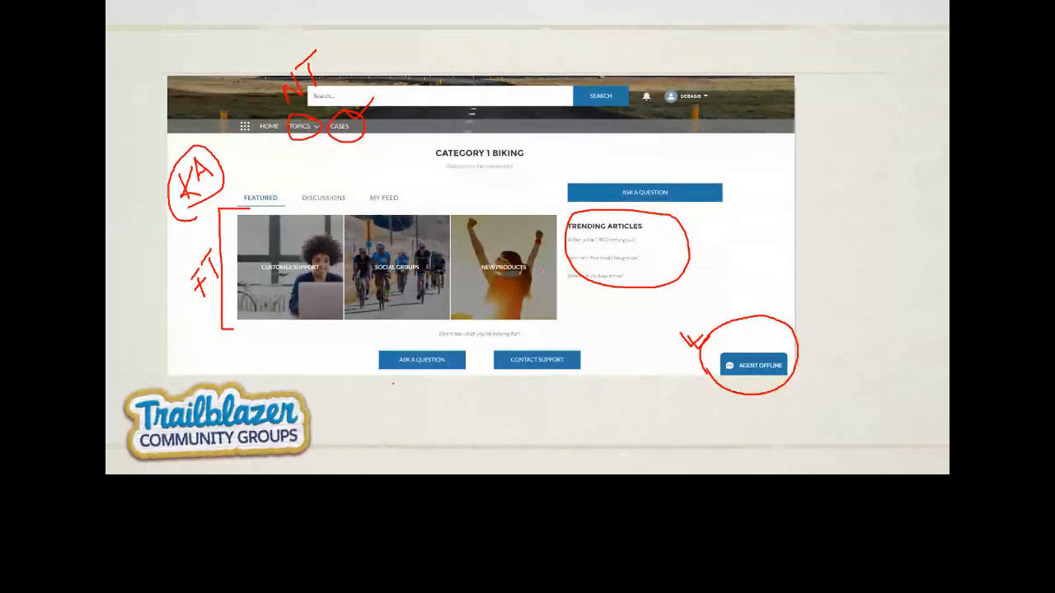
{"action": "mouse_move", "coordinate": [545, 340]}
{"action": "left_mouse_down"}
{"action": "mouse_move", "coordinate": [572, 327]}
{"action": "mouse_move", "coordinate": [550, 329]}
{"action": "left_mouse_up"}
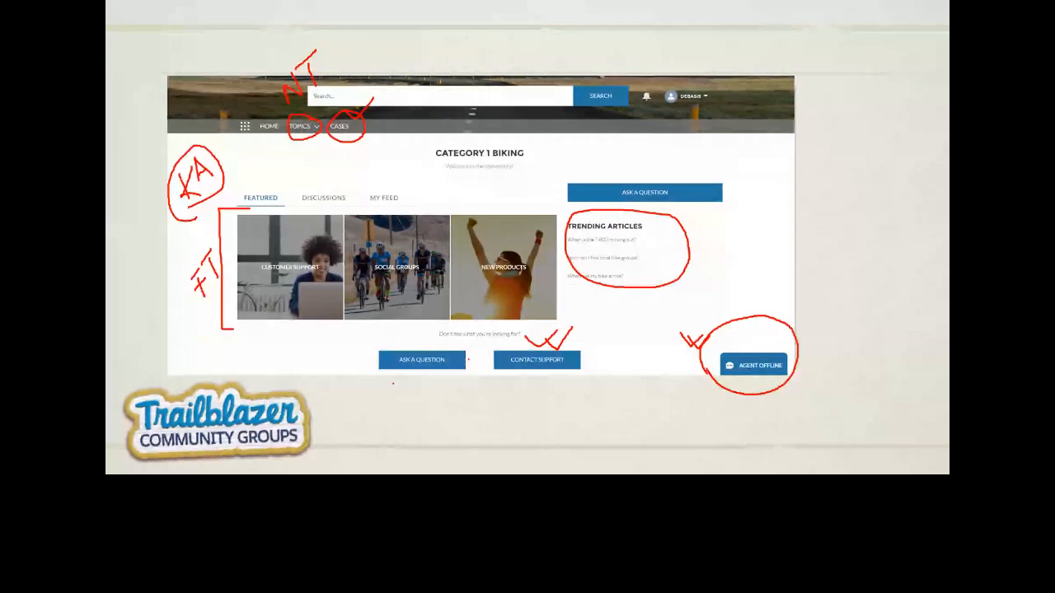
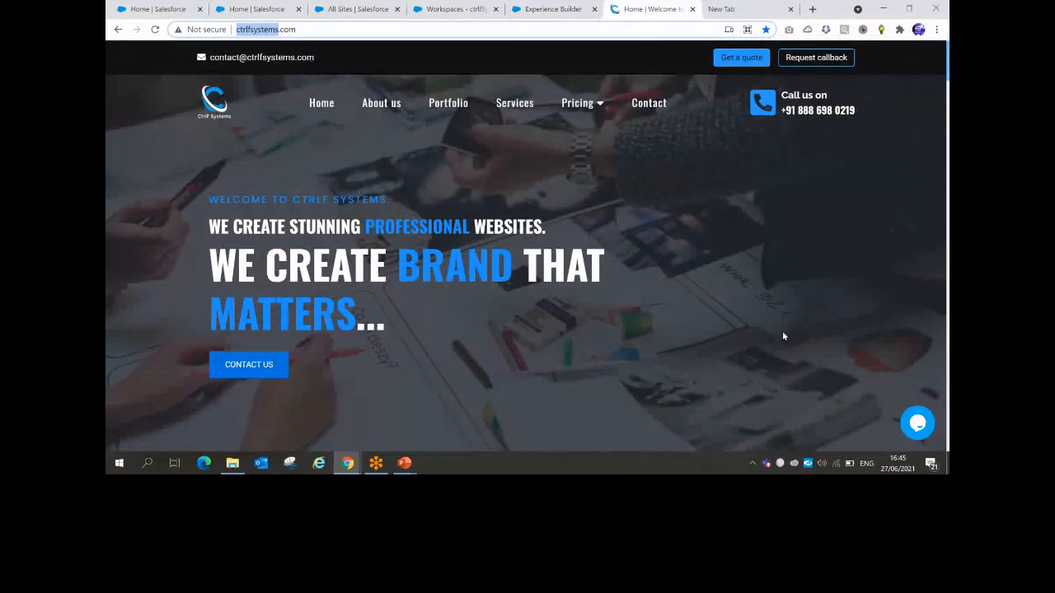
Review the ctrlfsystems.com chat form down to Submit, then return to Experience Builder
{"action": "left_click", "coordinate": [919, 427]}
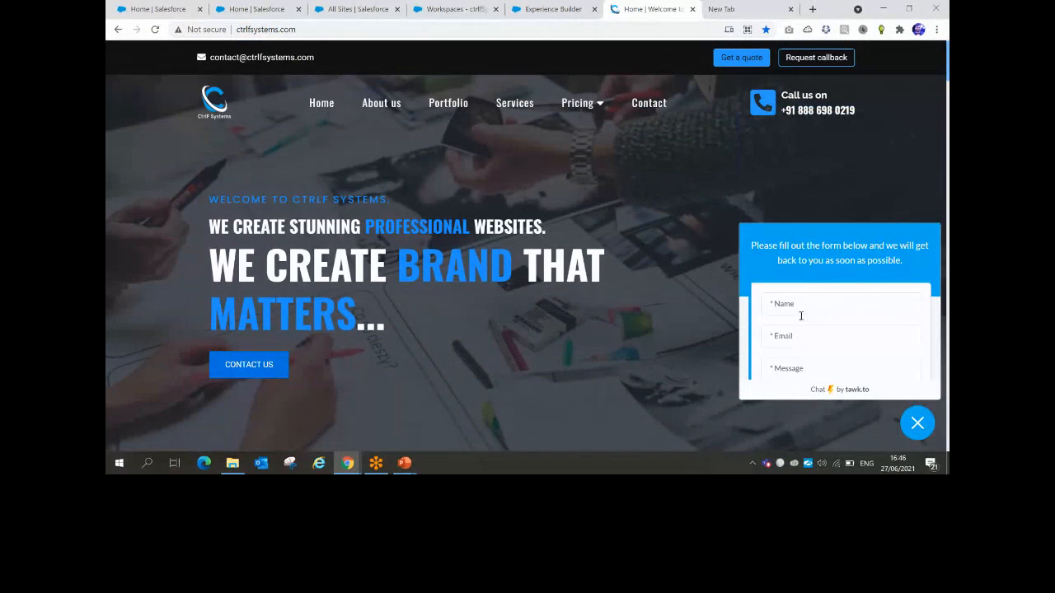
{"action": "scroll", "coordinate": [824, 306], "scroll_direction": "down", "scroll_amount": 3}
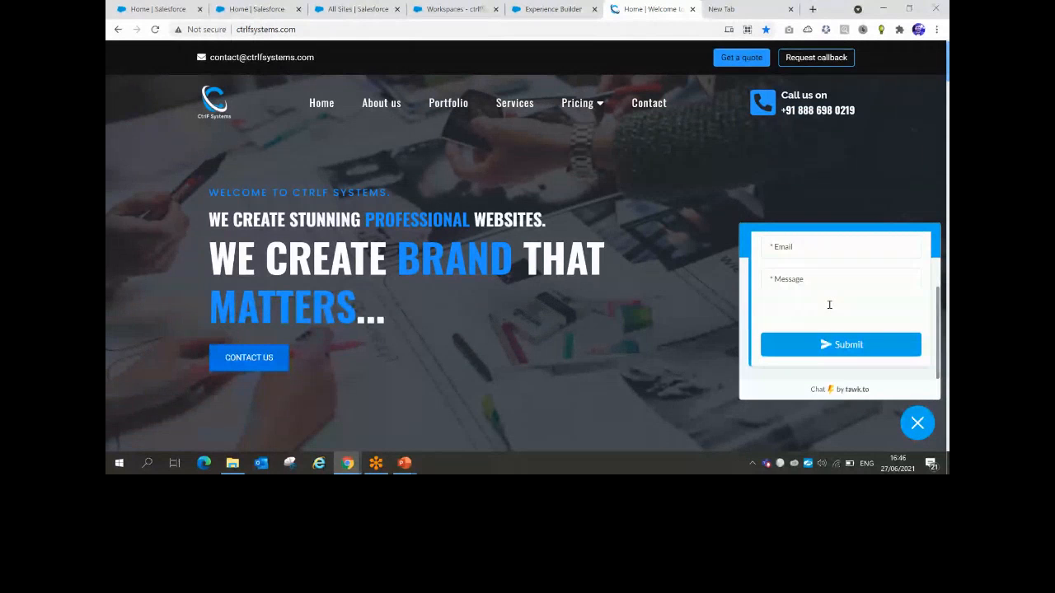
{"action": "left_click", "coordinate": [556, 10]}
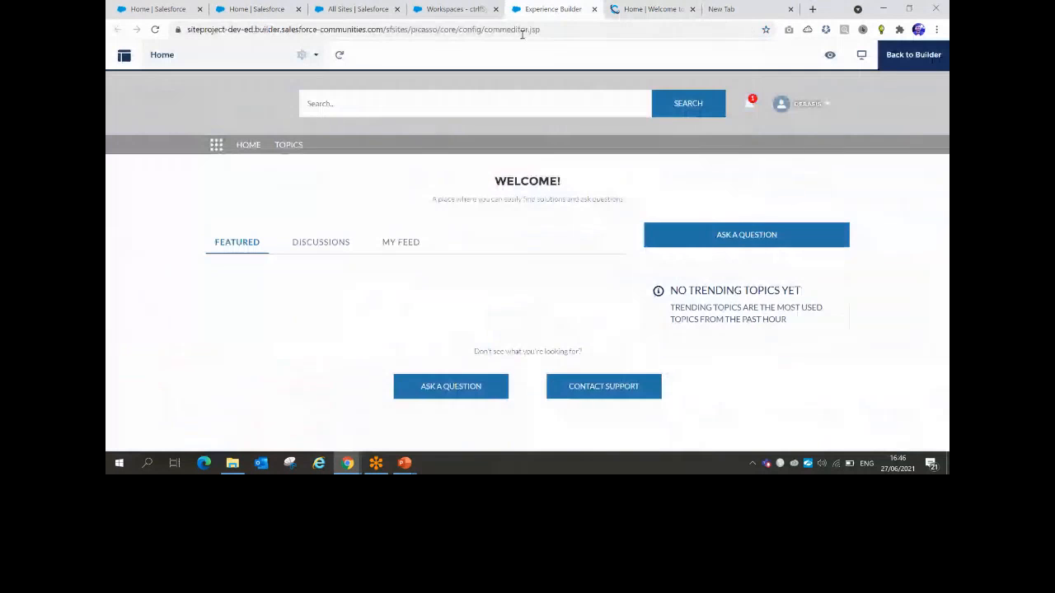
{"action": "left_click", "coordinate": [403, 463]}
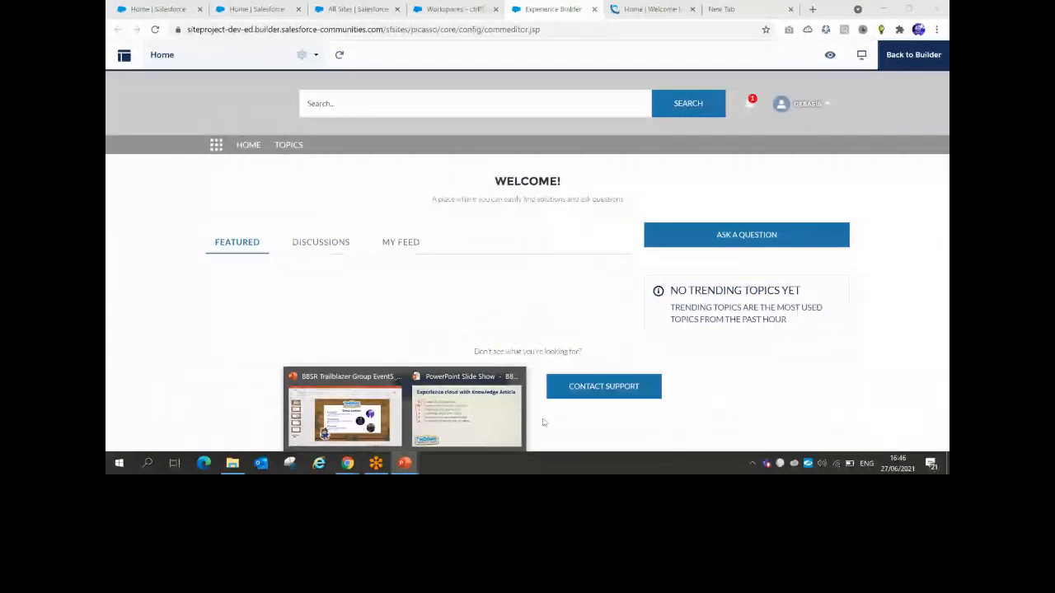
{"action": "left_click", "coordinate": [466, 412]}
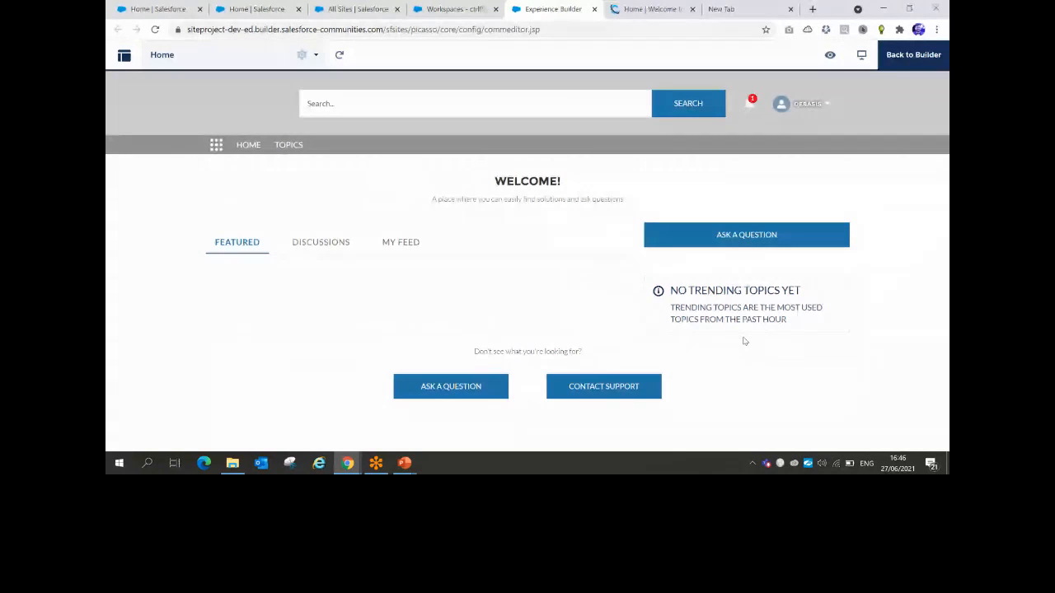
Open Service Setup and find All Sites through a Quick Find search for 'All site'
{"action": "left_click", "coordinate": [265, 10]}
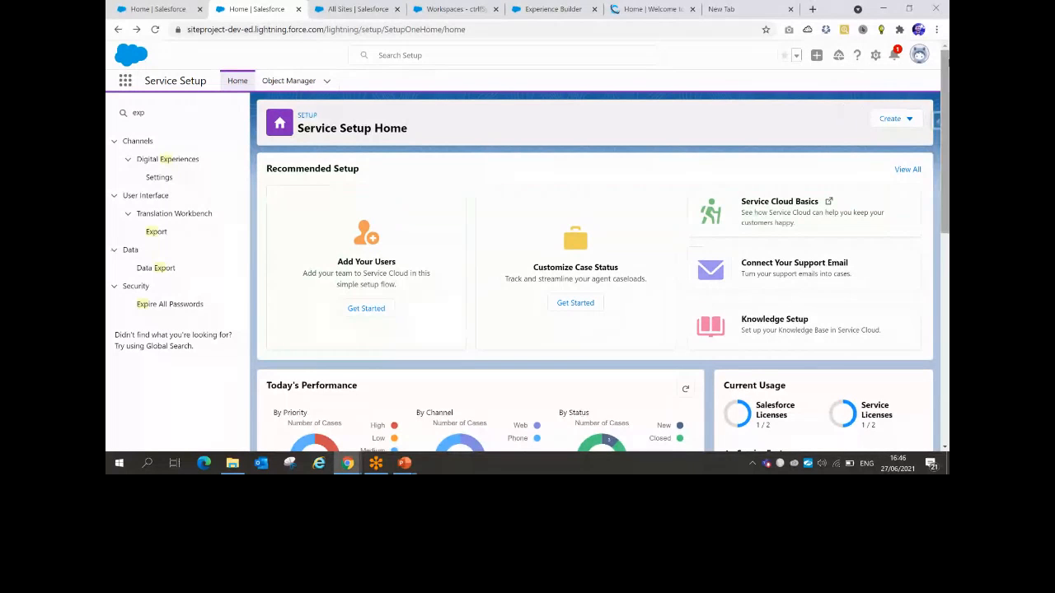
{"action": "left_click", "coordinate": [875, 56]}
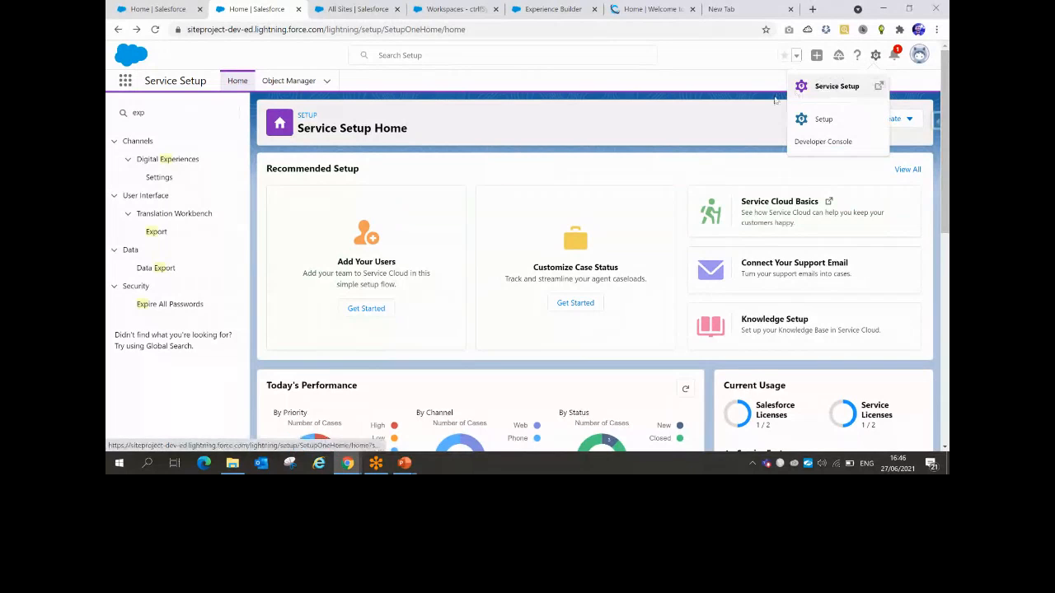
{"action": "left_click", "coordinate": [874, 87]}
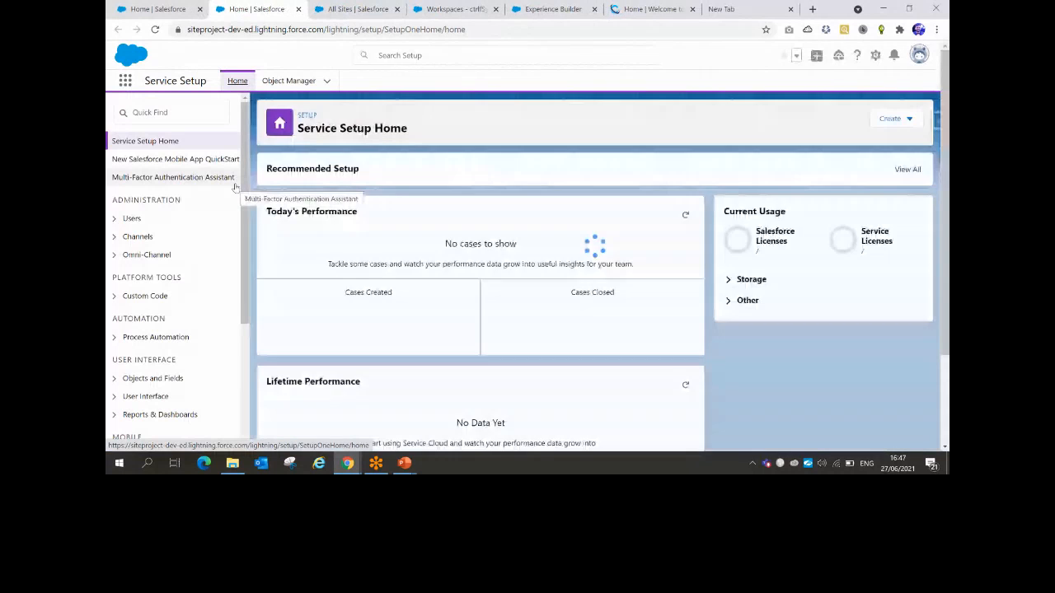
{"action": "left_click", "coordinate": [156, 113]}
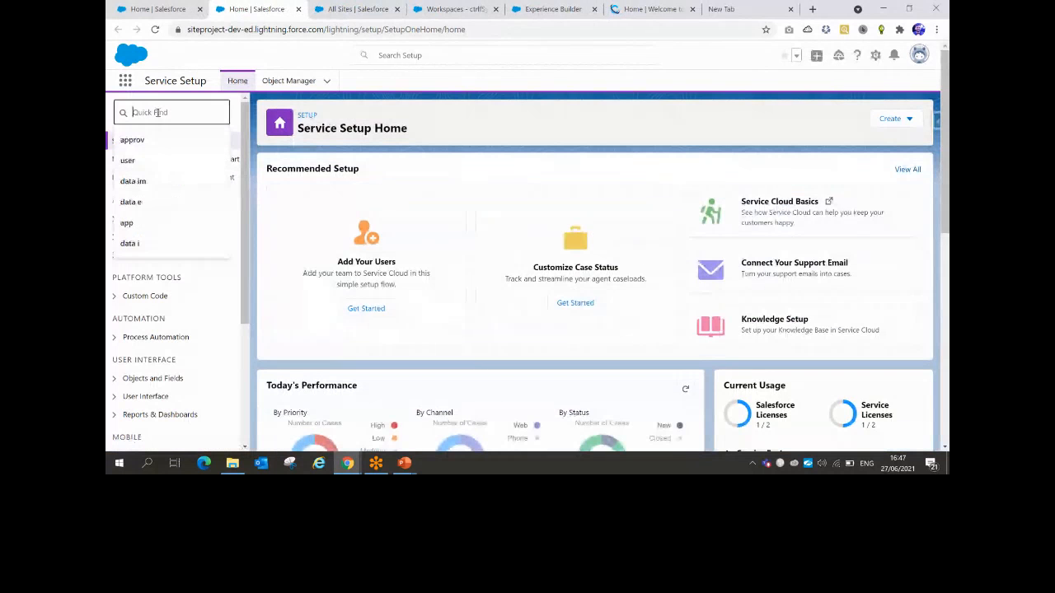
{"action": "type", "text": "All site"}
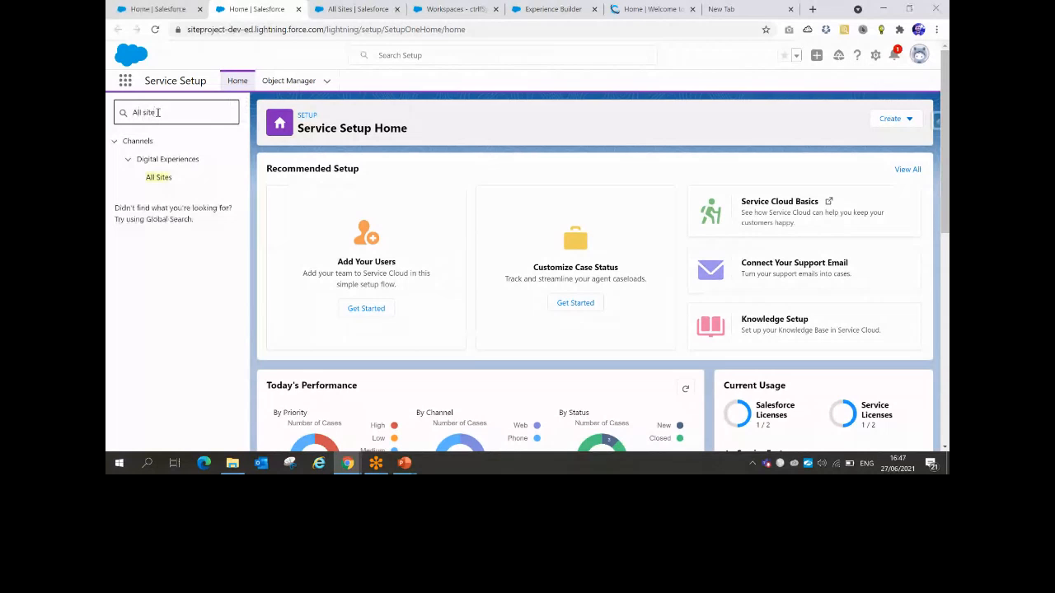
{"action": "left_click", "coordinate": [159, 178]}
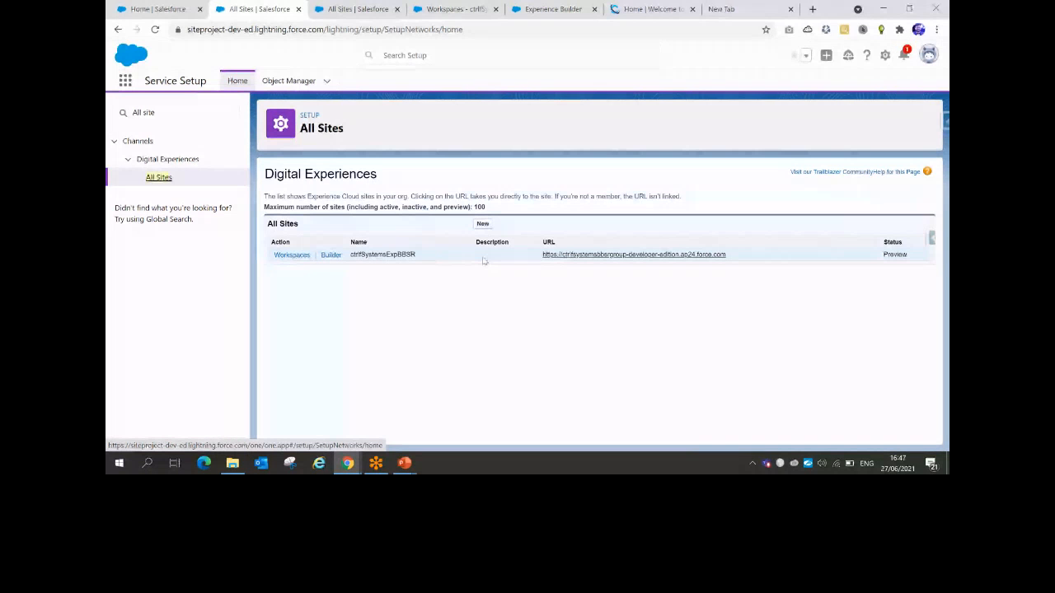
Select the ctrlfSystemsExpBBSR site's force.com URL in the All Sites table to copy it
{"action": "left_click_drag", "start_coordinate": [350, 255], "coordinate": [417, 254]}
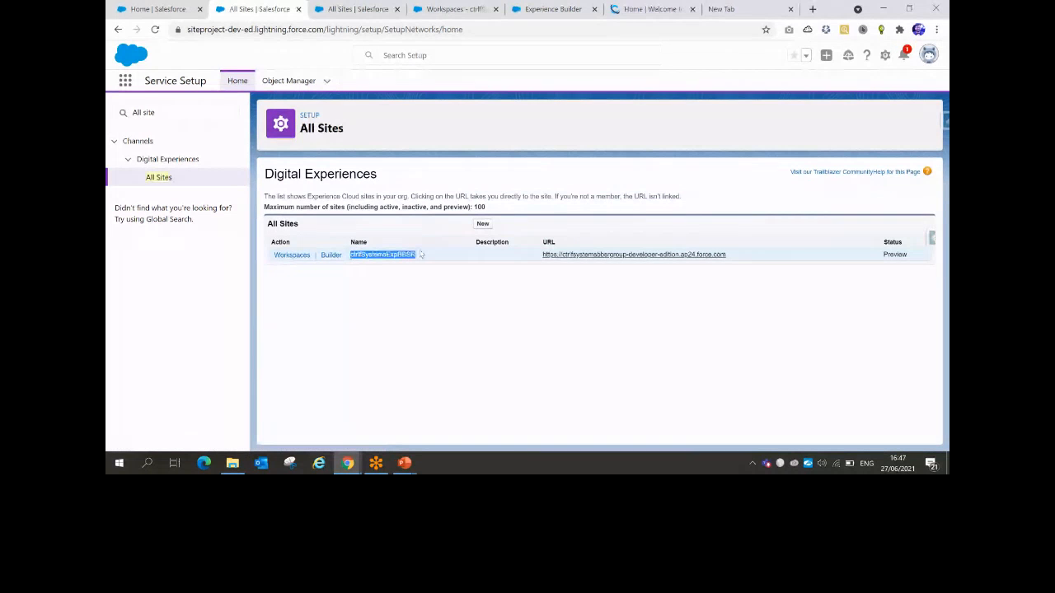
{"action": "left_click_drag", "start_coordinate": [540, 255], "coordinate": [726, 255]}
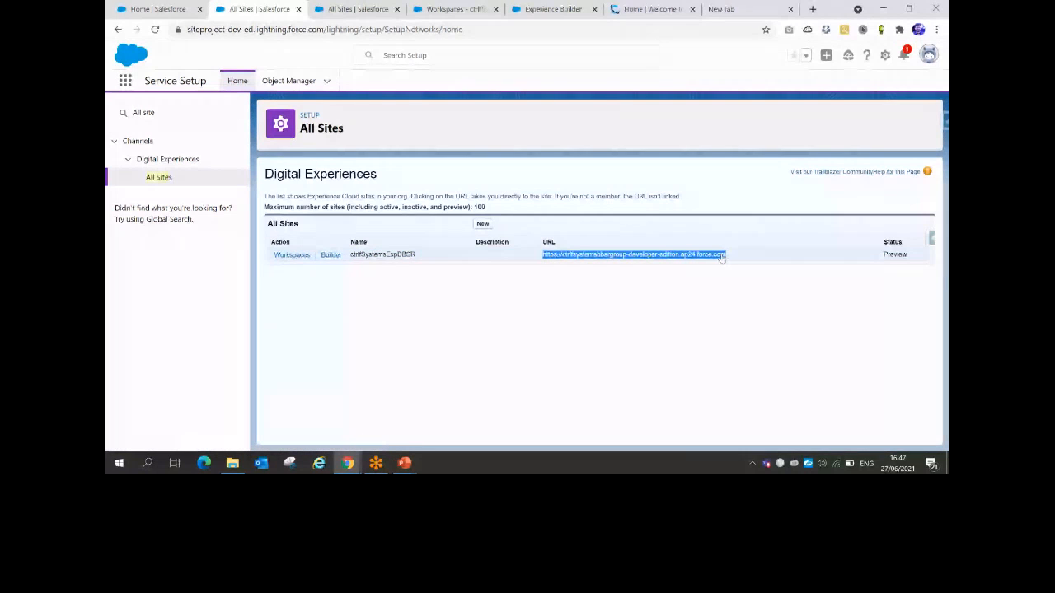
{"action": "left_click_drag", "start_coordinate": [882, 255], "coordinate": [907, 255]}
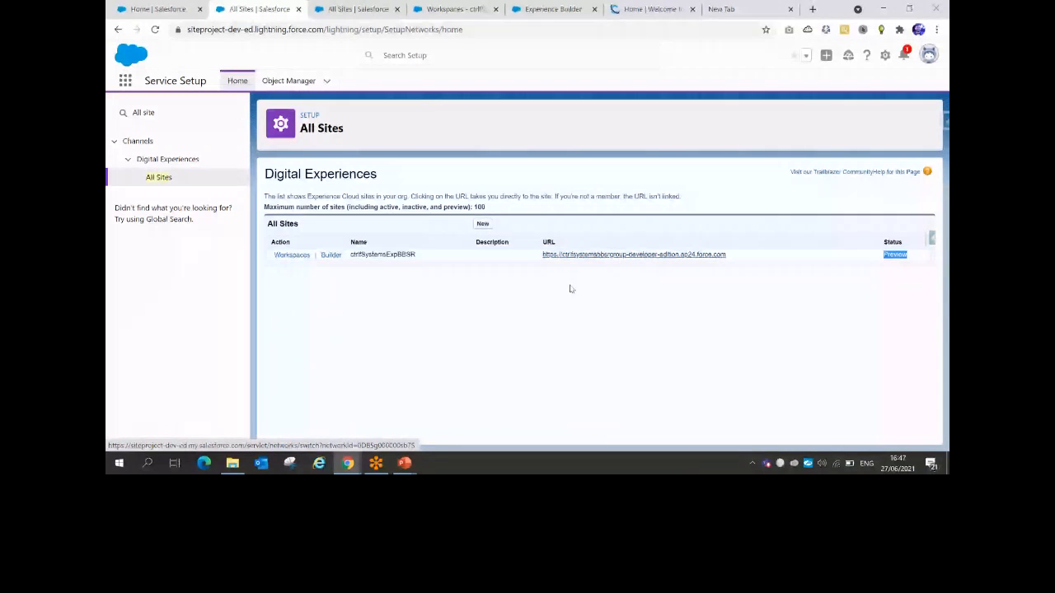
{"action": "left_click", "coordinate": [541, 259]}
{"action": "left_click_drag", "start_coordinate": [541, 259], "coordinate": [728, 258]}
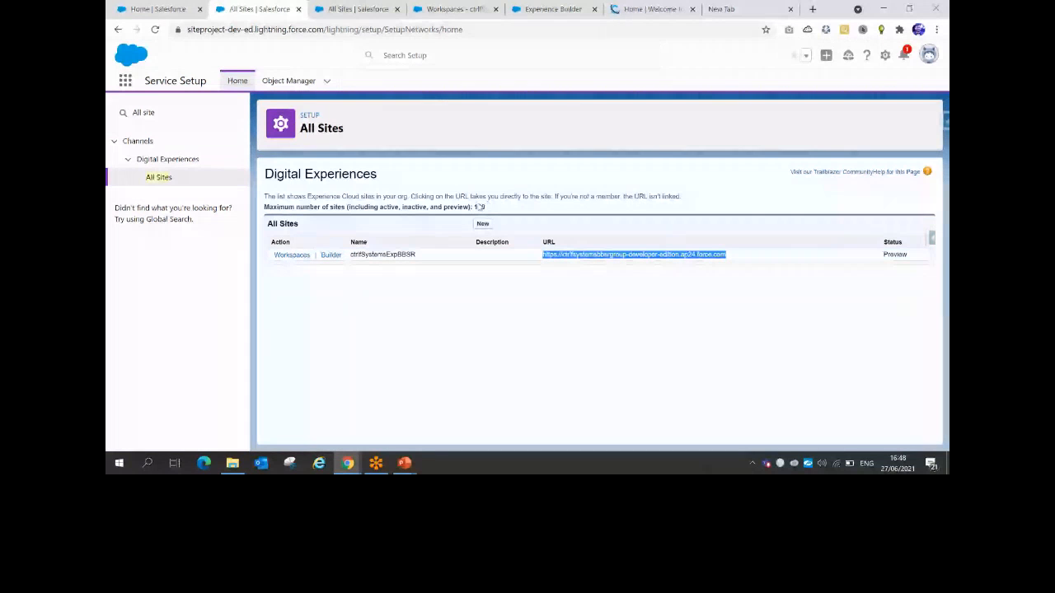
{"action": "left_click_drag", "start_coordinate": [477, 207], "coordinate": [486, 208]}
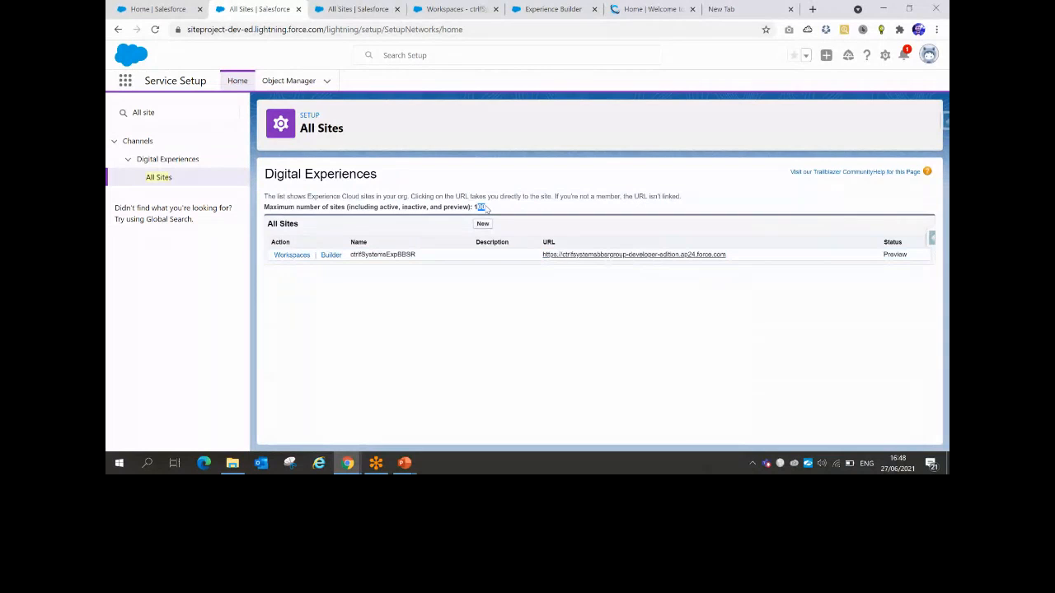
{"action": "left_click_drag", "start_coordinate": [542, 255], "coordinate": [725, 256]}
{"action": "key", "text": "ctrl+c"}
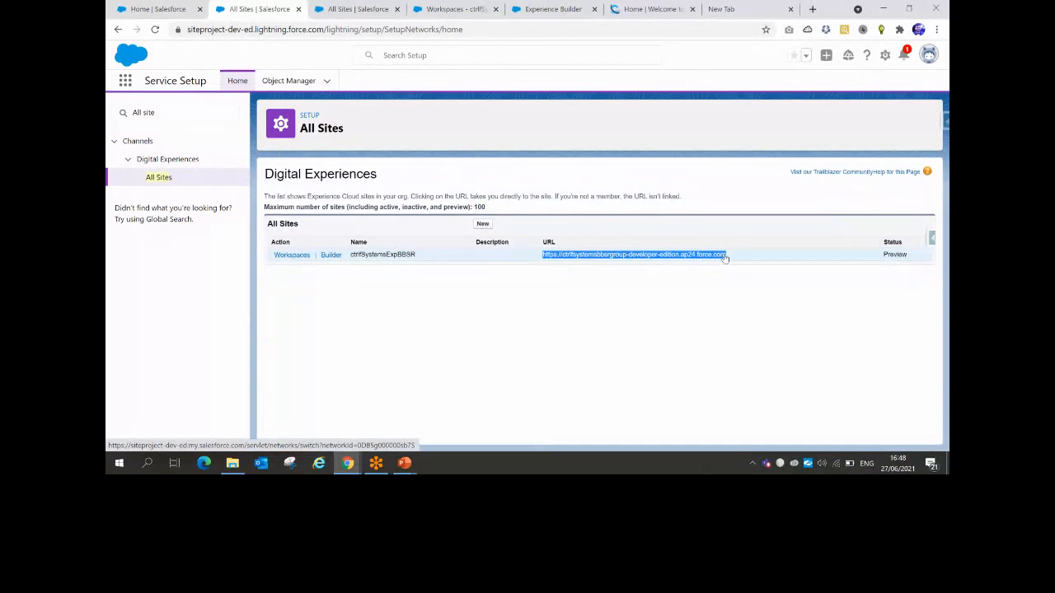
Paste the site URL into a new Notepad note without its leading tab
{"action": "key", "text": "super+r"}
{"action": "type", "text": "note"}
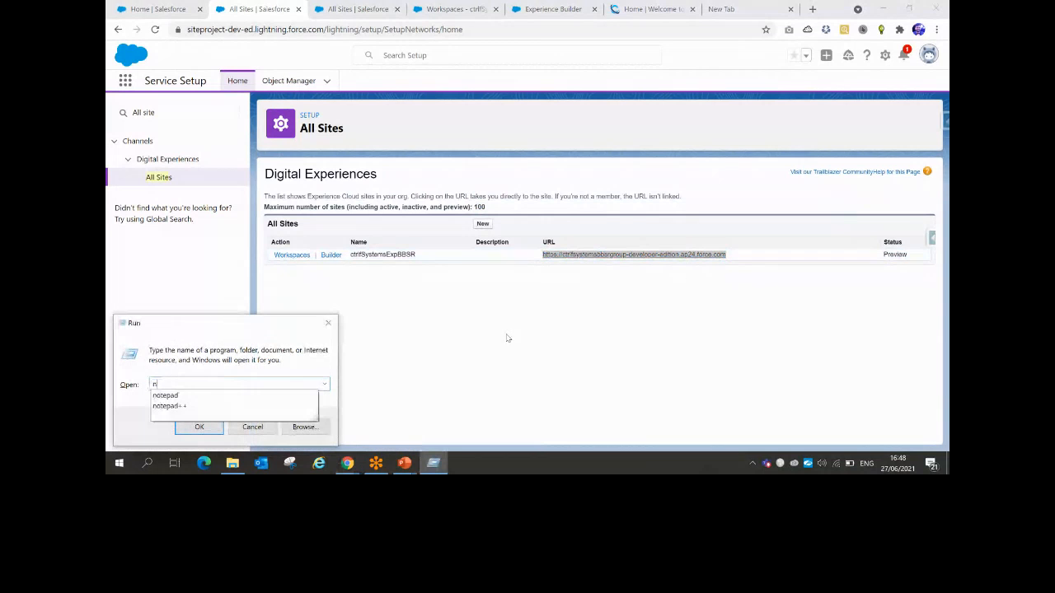
{"action": "key", "text": "Down"}
{"action": "key", "text": "Return"}
{"action": "key", "text": "ctrl+v"}
{"action": "left_click", "coordinate": [324, 122]}
{"action": "key", "text": "BackSpace"}
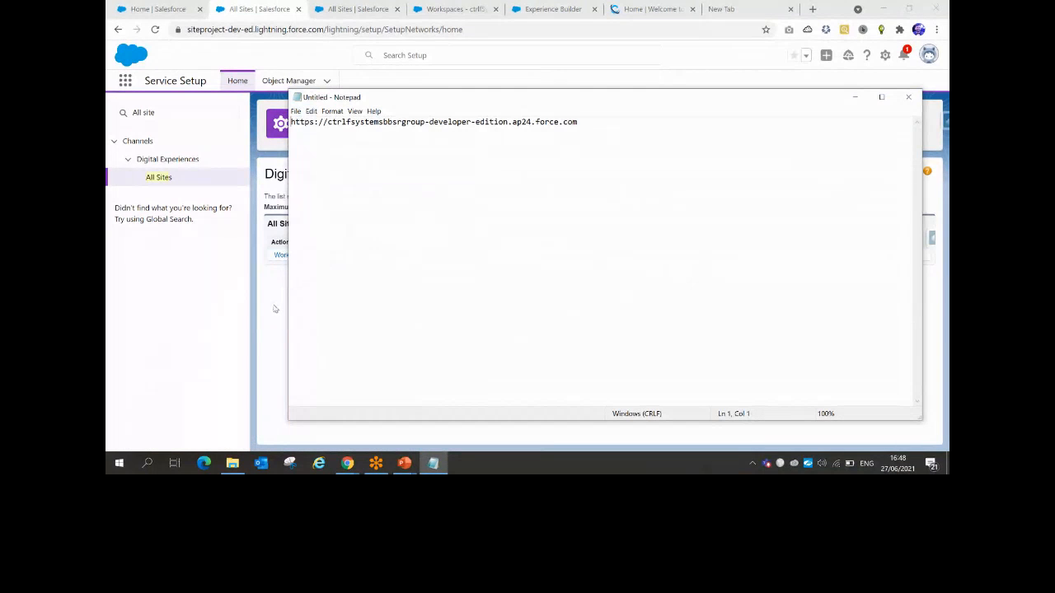
{"action": "left_click", "coordinate": [275, 309]}
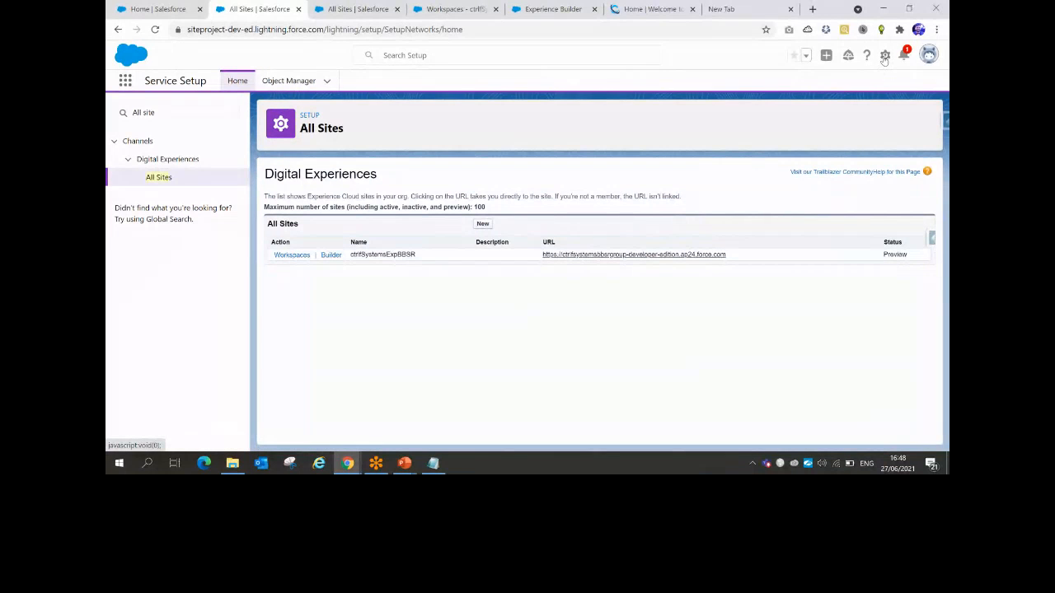
Open a new Service Setup Home tab from the Setup gear menu
{"action": "left_click", "coordinate": [884, 56]}
{"action": "left_click", "coordinate": [844, 88]}
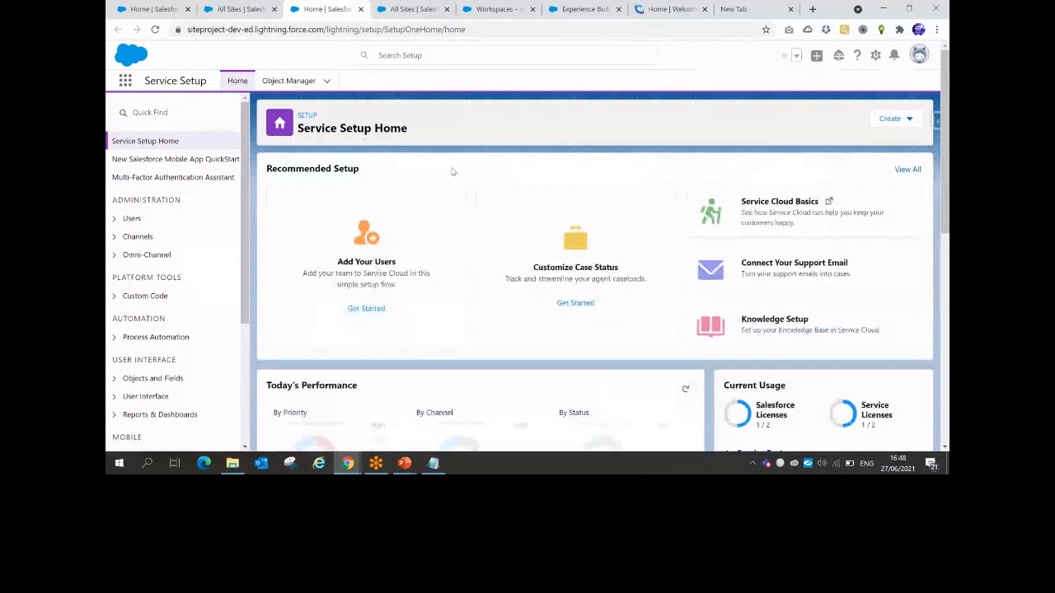
{"action": "left_click_drag", "start_coordinate": [266, 169], "coordinate": [388, 170]}
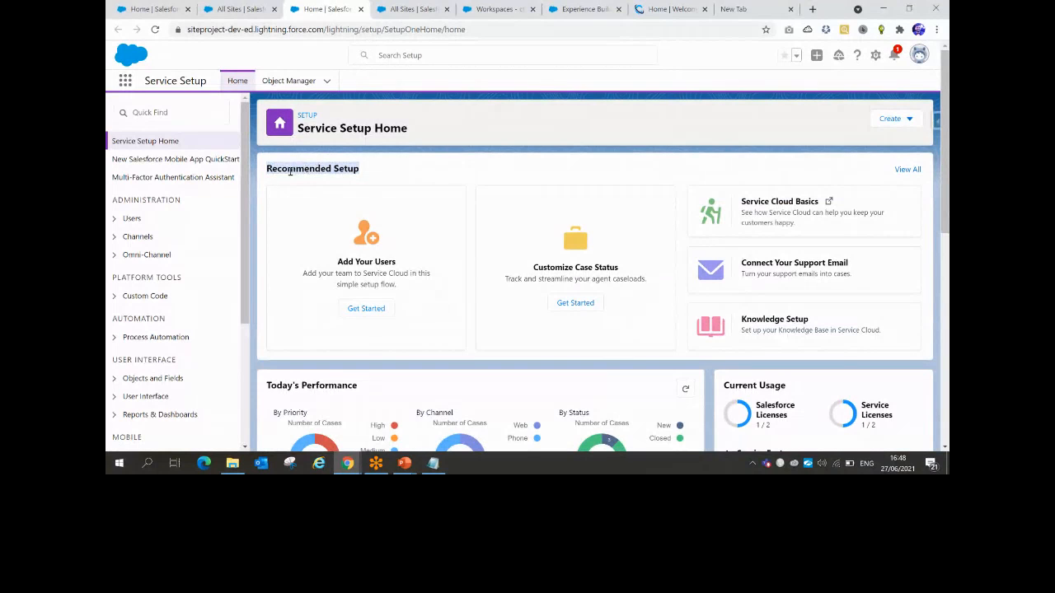
{"action": "left_click", "coordinate": [285, 170]}
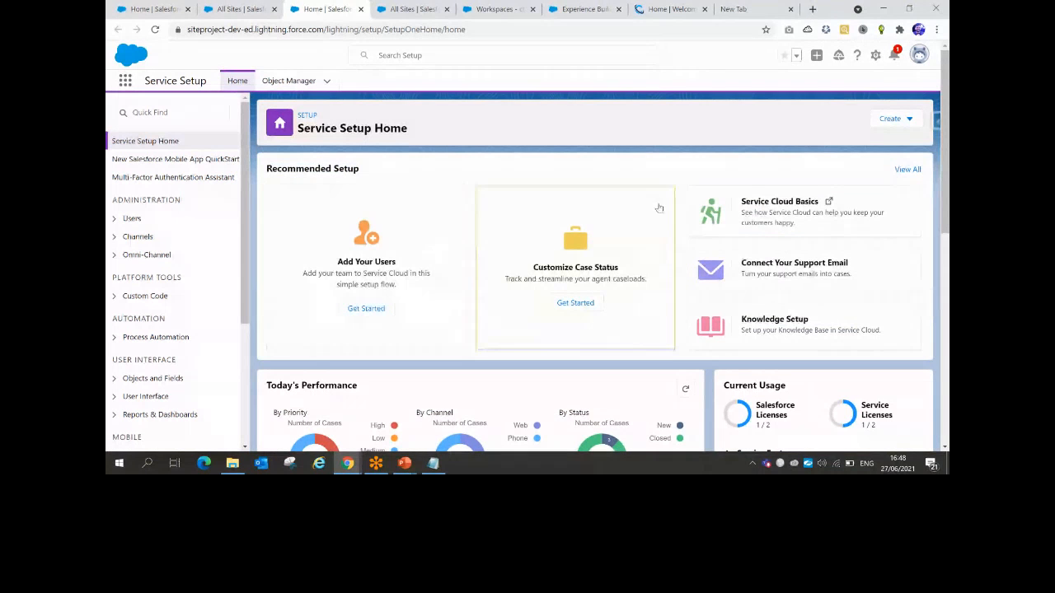
Search the Recommended Setup guides for 'chat' and open Chat with Customers
{"action": "left_click", "coordinate": [906, 169]}
{"action": "type", "text": "chat"}
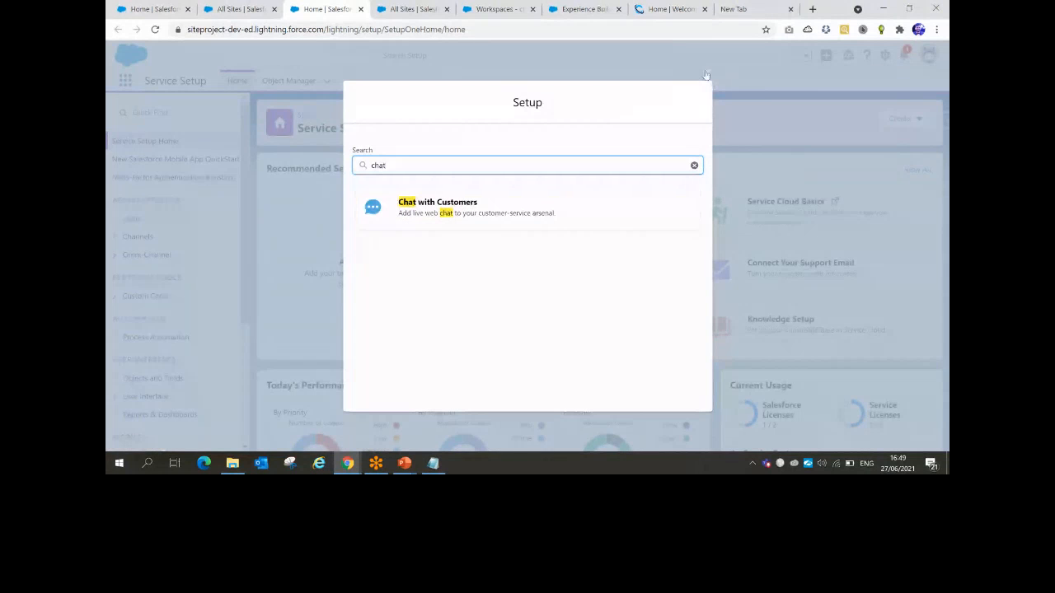
{"action": "left_click", "coordinate": [706, 74]}
{"action": "left_click", "coordinate": [876, 56]}
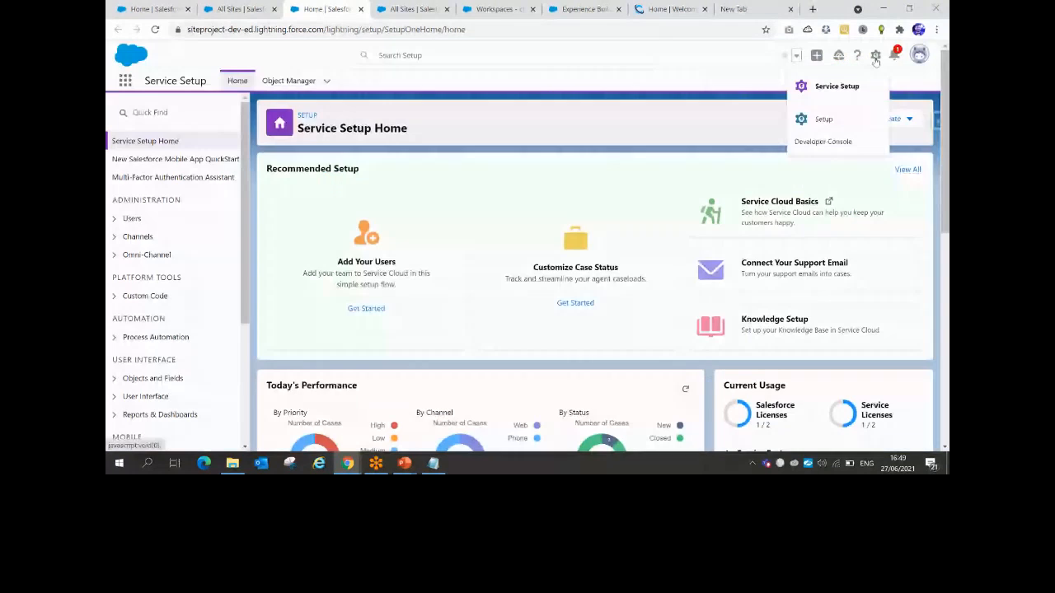
{"action": "left_click", "coordinate": [874, 170]}
{"action": "left_click", "coordinate": [904, 170]}
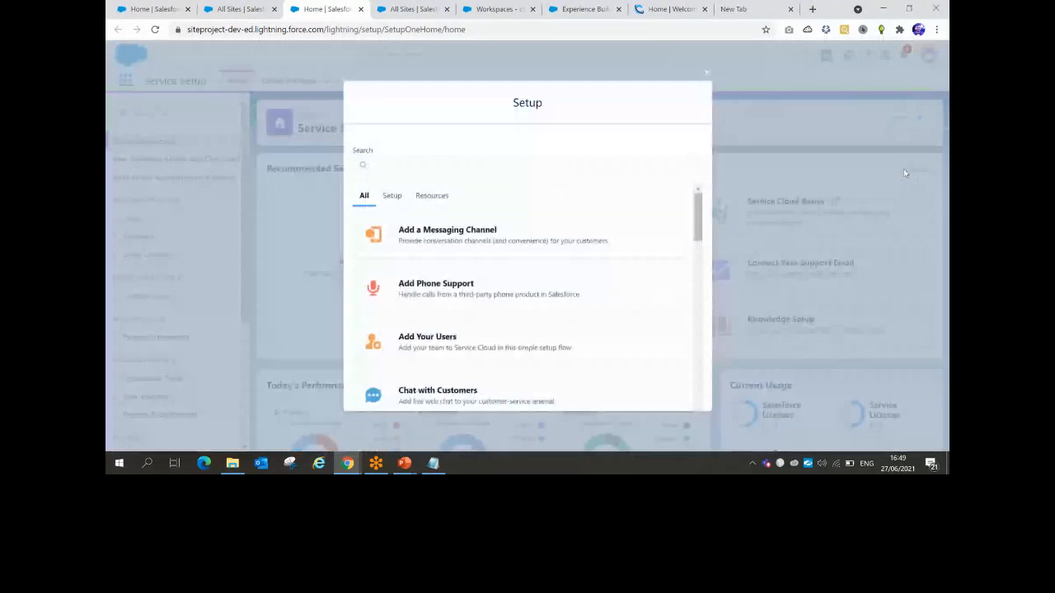
{"action": "left_click", "coordinate": [392, 172]}
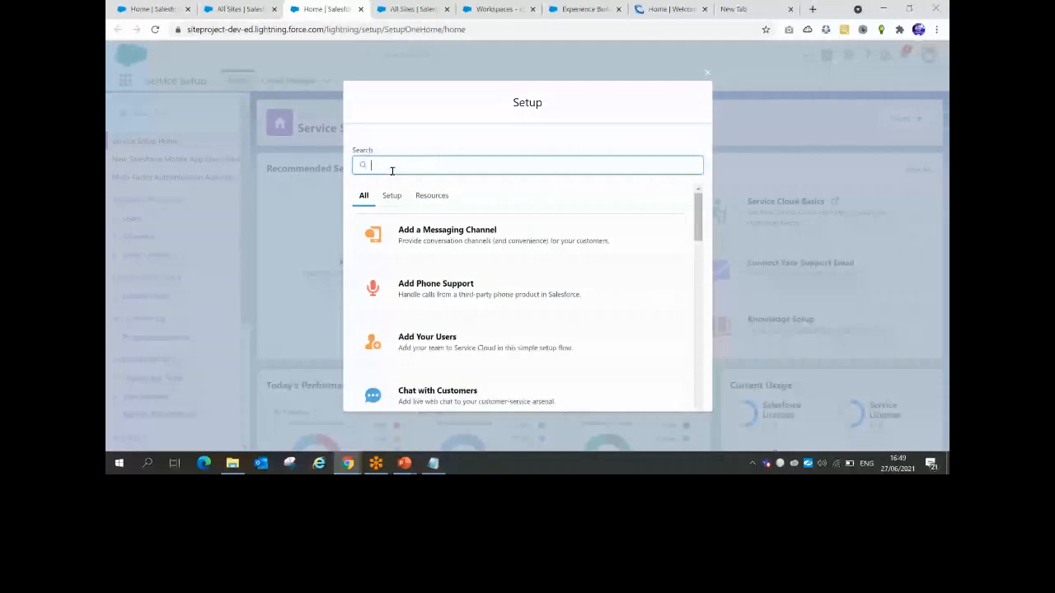
{"action": "type", "text": "chat"}
{"action": "left_click", "coordinate": [450, 214]}
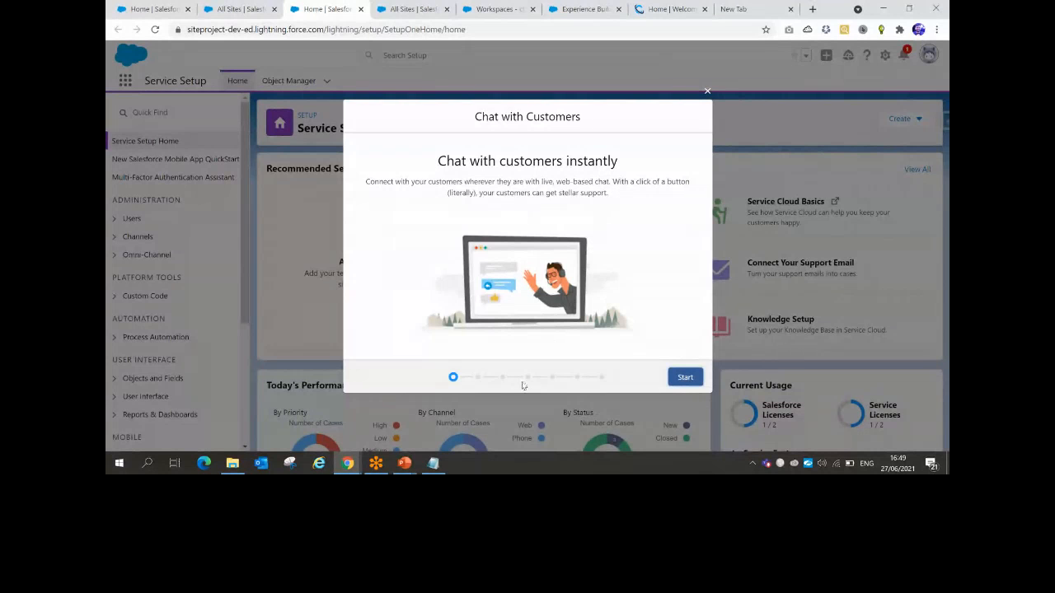
Circle the Agent Offline chat button on the PowerPoint slide
{"action": "mouse_move", "coordinate": [404, 463]}
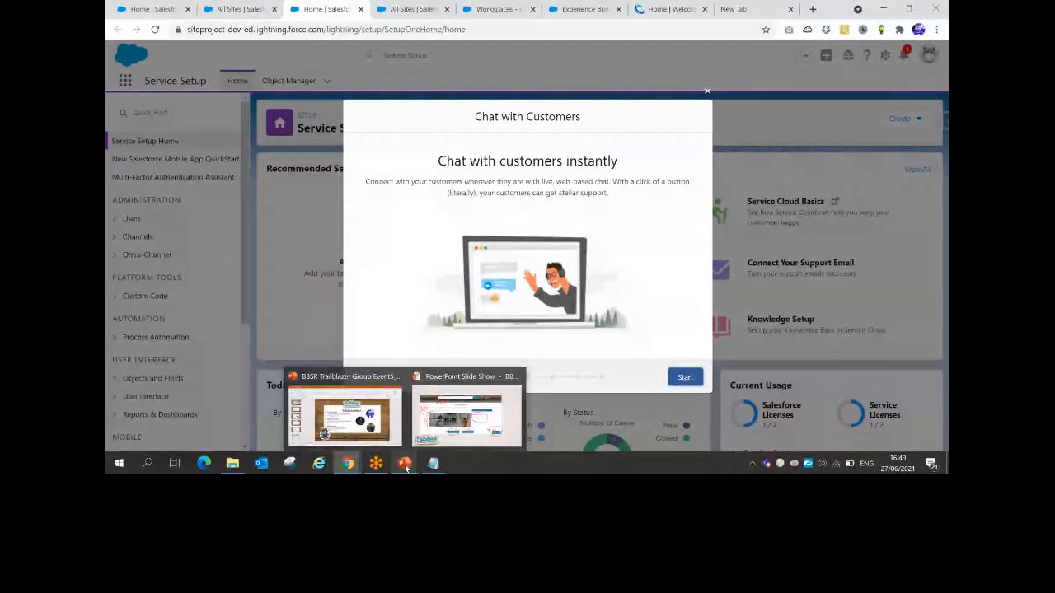
{"action": "left_click", "coordinate": [442, 419]}
{"action": "mouse_move", "coordinate": [794, 376]}
{"action": "left_mouse_down"}
{"action": "mouse_move", "coordinate": [796, 356]}
{"action": "mouse_move", "coordinate": [745, 318]}
{"action": "mouse_move", "coordinate": [701, 333]}
{"action": "mouse_move", "coordinate": [736, 393]}
{"action": "mouse_move", "coordinate": [771, 391]}
{"action": "left_mouse_up"}
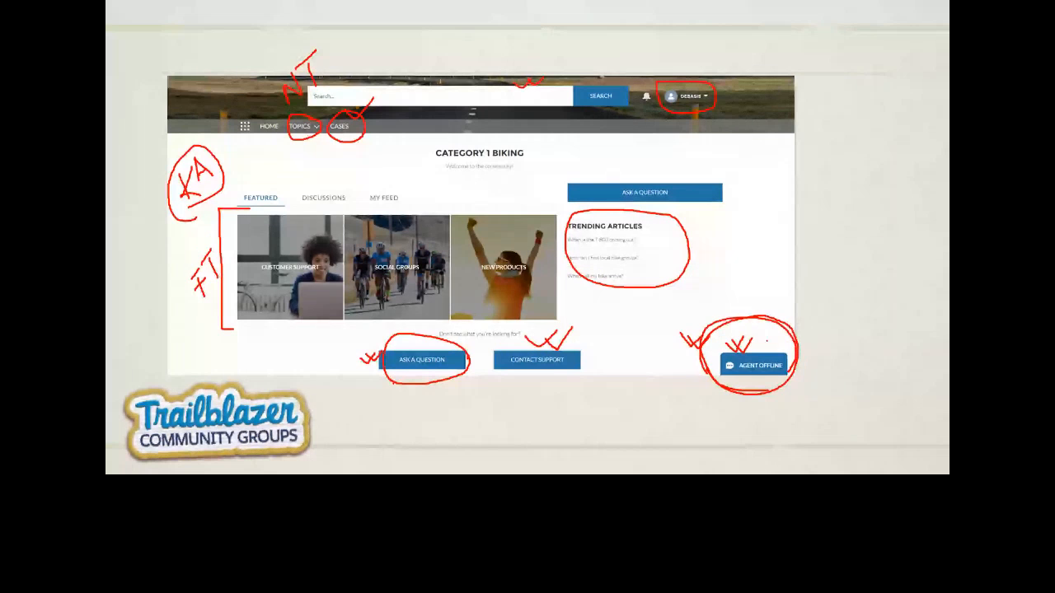
Tick Agent Offline, draw red ovals, and ink routing lines to the boxed agent figures
{"action": "left_click_drag", "start_coordinate": [767, 340], "coordinate": [777, 338]}
{"action": "mouse_move", "coordinate": [880, 102]}
{"action": "left_mouse_down"}
{"action": "mouse_move", "coordinate": [869, 115]}
{"action": "mouse_move", "coordinate": [882, 107]}
{"action": "mouse_move", "coordinate": [877, 133]}
{"action": "left_mouse_up"}
{"action": "left_click_drag", "start_coordinate": [884, 178], "coordinate": [889, 206]}
{"action": "left_click_drag", "start_coordinate": [888, 249], "coordinate": [900, 290]}
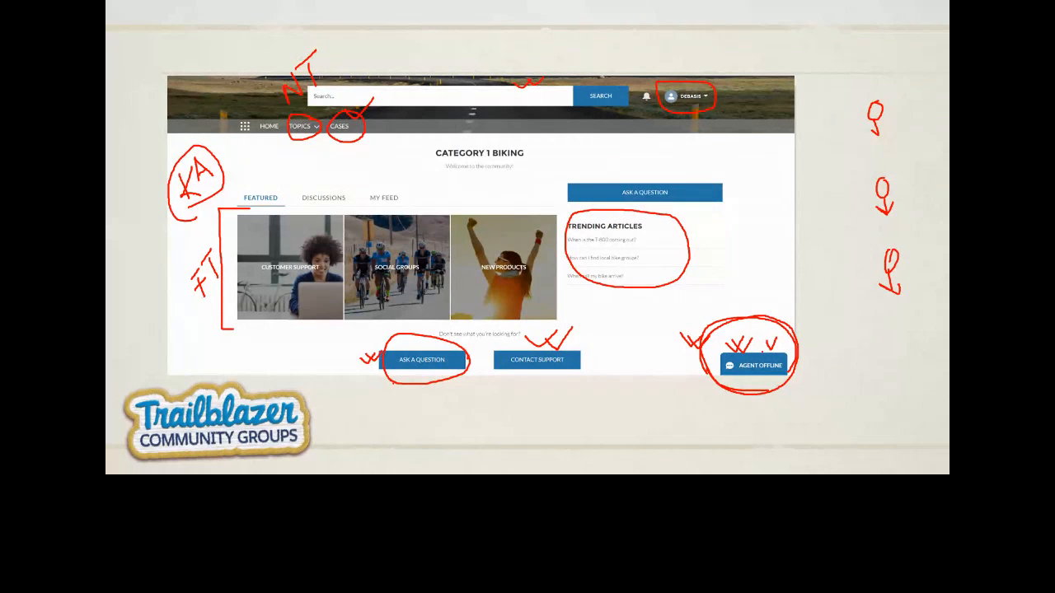
{"action": "left_click_drag", "start_coordinate": [762, 352], "coordinate": [849, 144]}
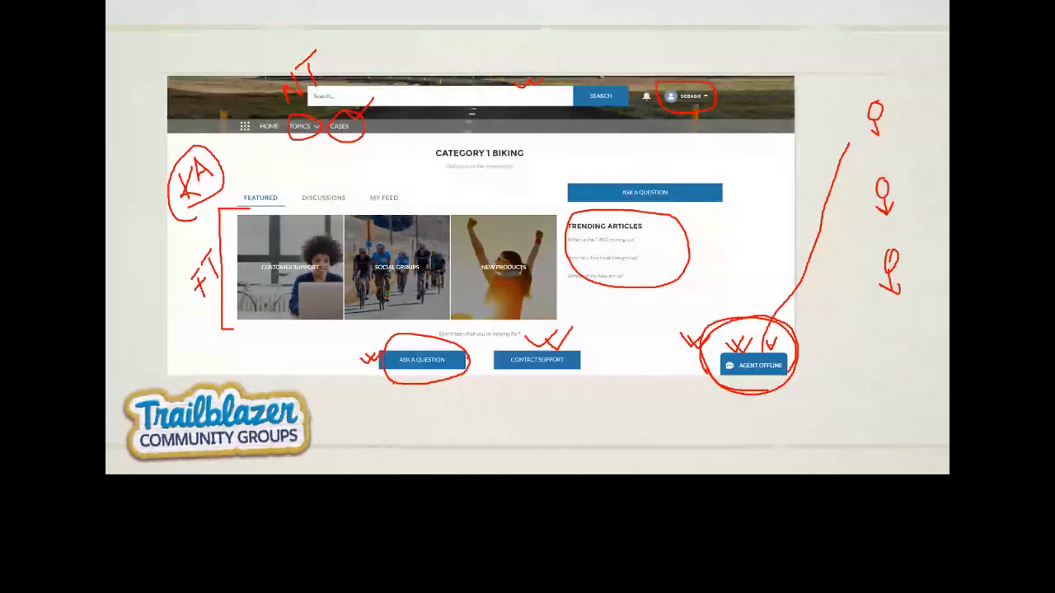
{"action": "mouse_move", "coordinate": [767, 349]}
{"action": "left_mouse_down"}
{"action": "mouse_move", "coordinate": [854, 211]}
{"action": "mouse_move", "coordinate": [778, 320]}
{"action": "mouse_move", "coordinate": [854, 265]}
{"action": "left_mouse_up"}
{"action": "mouse_move", "coordinate": [795, 204]}
{"action": "left_mouse_down"}
{"action": "mouse_move", "coordinate": [842, 315]}
{"action": "mouse_move", "coordinate": [817, 211]}
{"action": "mouse_move", "coordinate": [792, 206]}
{"action": "left_mouse_up"}
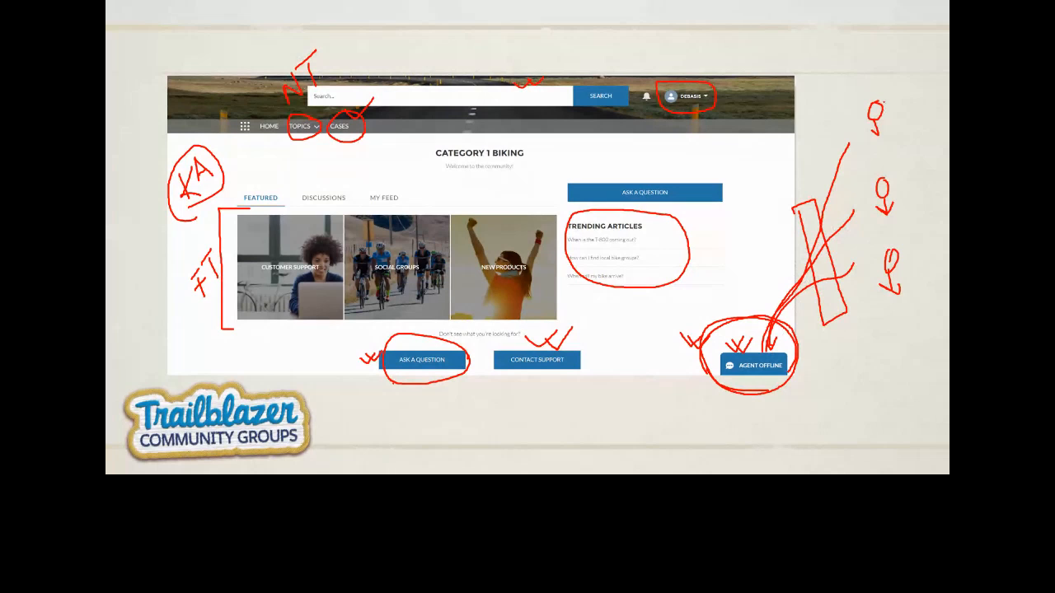
{"action": "left_click_drag", "start_coordinate": [857, 211], "coordinate": [890, 92]}
{"action": "mouse_move", "coordinate": [857, 210]}
{"action": "left_mouse_down"}
{"action": "mouse_move", "coordinate": [901, 155]}
{"action": "mouse_move", "coordinate": [892, 92]}
{"action": "left_mouse_up"}
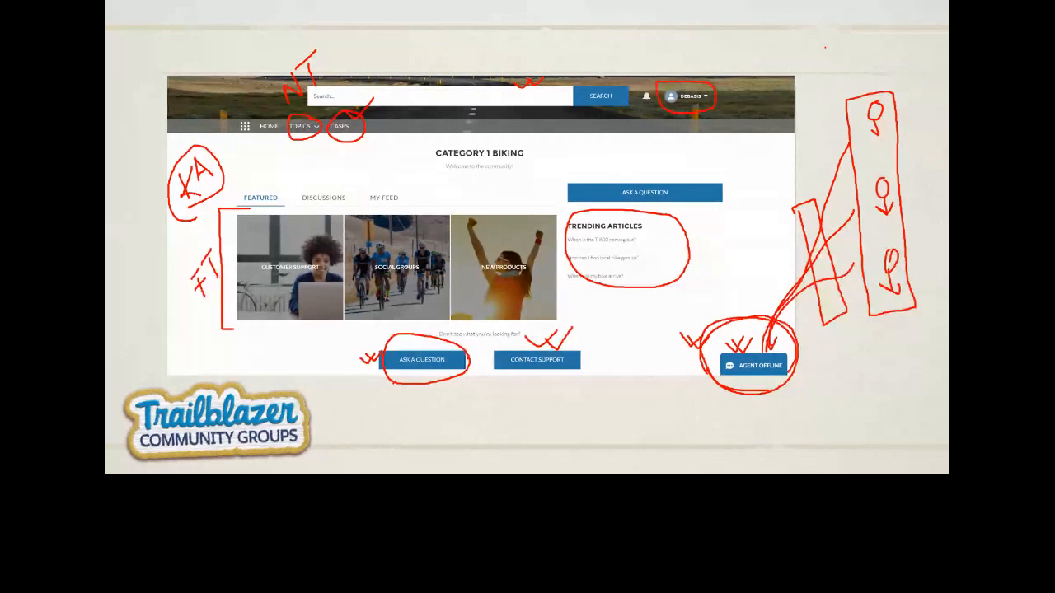
Handwrite the 9-5 range note and a 'case' note beside Agent Offline, with a tick
{"action": "mouse_move", "coordinate": [825, 48]}
{"action": "left_mouse_down"}
{"action": "mouse_move", "coordinate": [837, 63]}
{"action": "mouse_move", "coordinate": [862, 31]}
{"action": "left_mouse_up"}
{"action": "mouse_move", "coordinate": [828, 78]}
{"action": "left_mouse_down"}
{"action": "mouse_move", "coordinate": [864, 18]}
{"action": "mouse_move", "coordinate": [847, 23]}
{"action": "mouse_move", "coordinate": [812, 81]}
{"action": "left_mouse_up"}
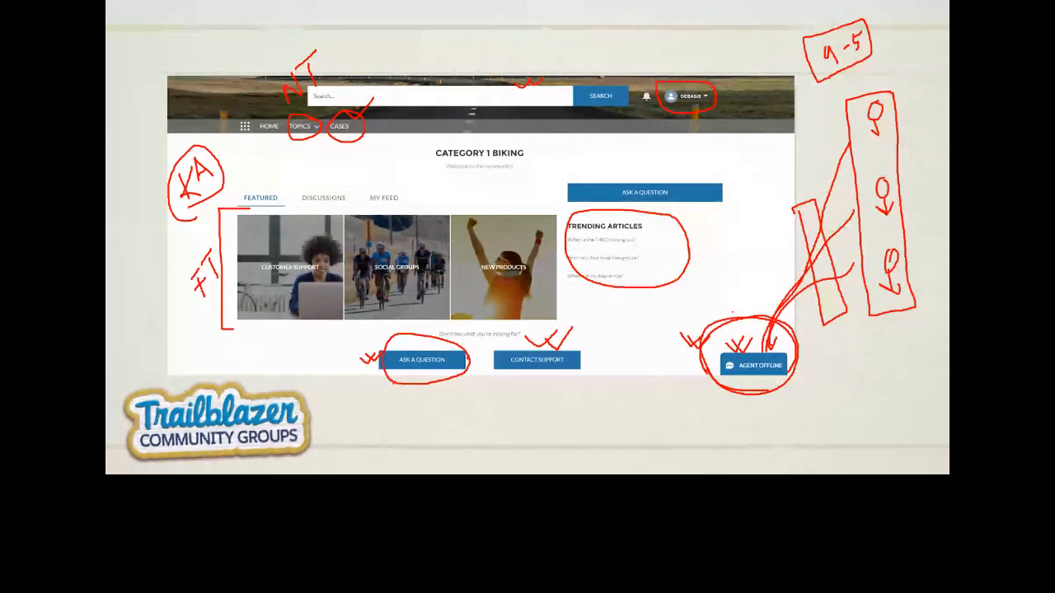
{"action": "mouse_move", "coordinate": [702, 353]}
{"action": "left_mouse_down"}
{"action": "mouse_move", "coordinate": [715, 365]}
{"action": "mouse_move", "coordinate": [706, 366]}
{"action": "left_mouse_up"}
{"action": "mouse_move", "coordinate": [887, 72]}
{"action": "left_mouse_down"}
{"action": "mouse_move", "coordinate": [903, 65]}
{"action": "mouse_move", "coordinate": [889, 78]}
{"action": "left_mouse_up"}
{"action": "mouse_move", "coordinate": [787, 362]}
{"action": "left_mouse_down"}
{"action": "mouse_move", "coordinate": [807, 349]}
{"action": "mouse_move", "coordinate": [843, 369]}
{"action": "mouse_move", "coordinate": [898, 353]}
{"action": "left_mouse_up"}
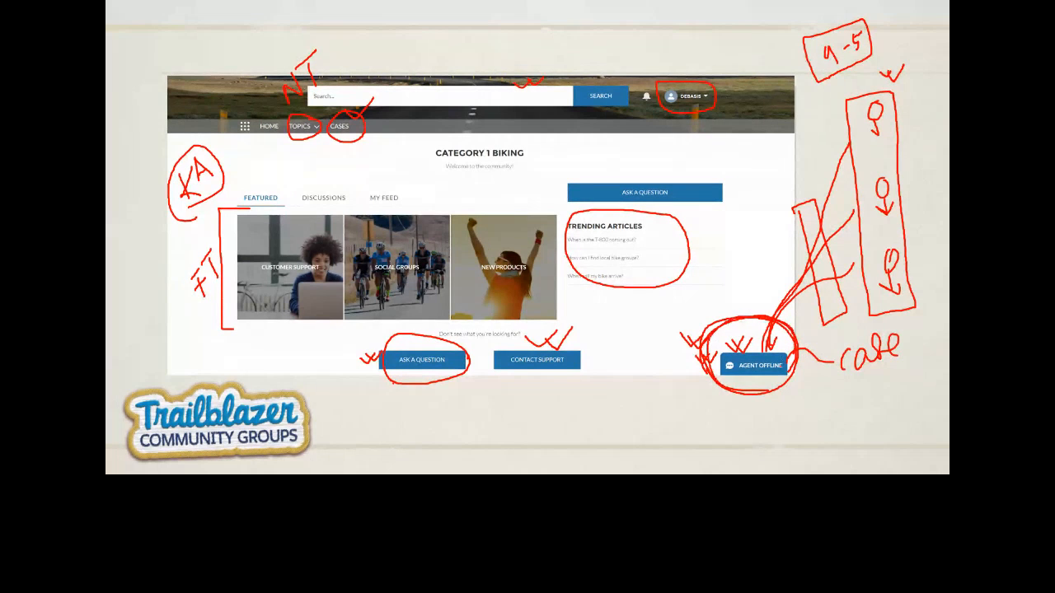
{"action": "key", "text": "alt+Tab"}
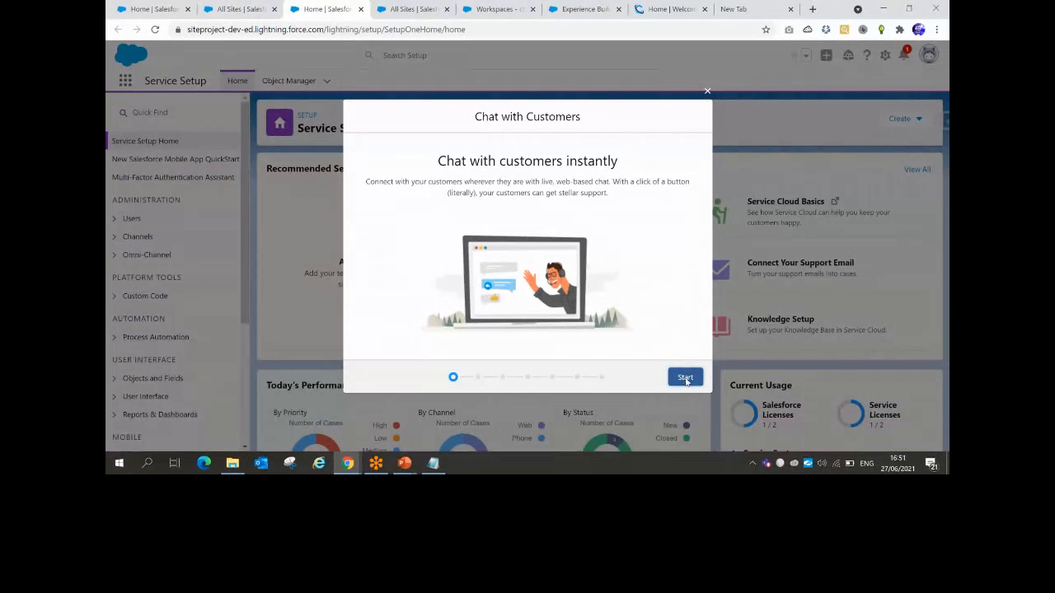
Start the Chat with Customers guide at Create a chat queue, then return to the slides
{"action": "left_click", "coordinate": [684, 377]}
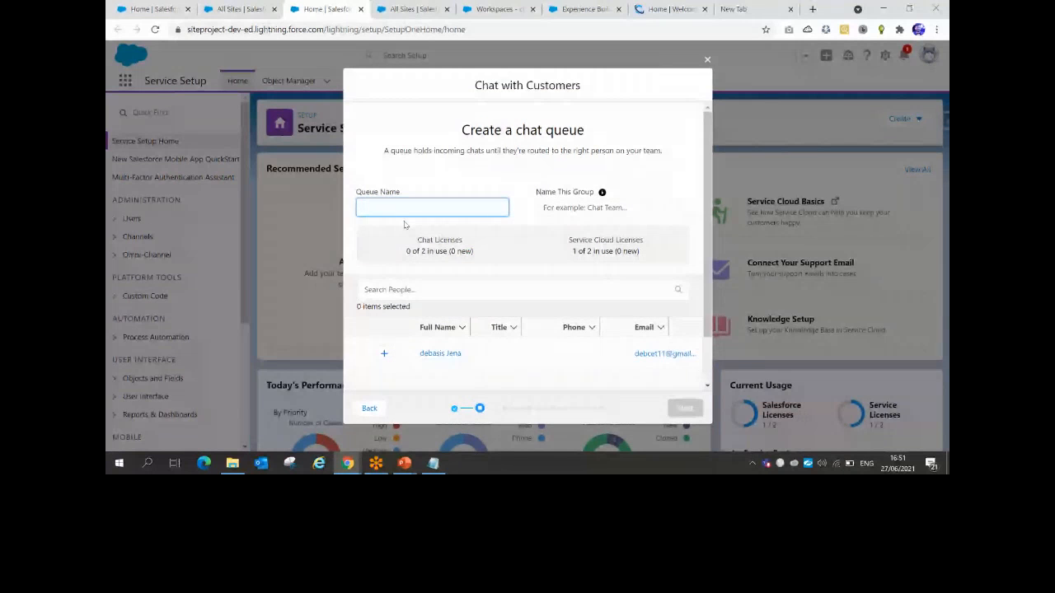
{"action": "key", "text": "alt+Tab"}
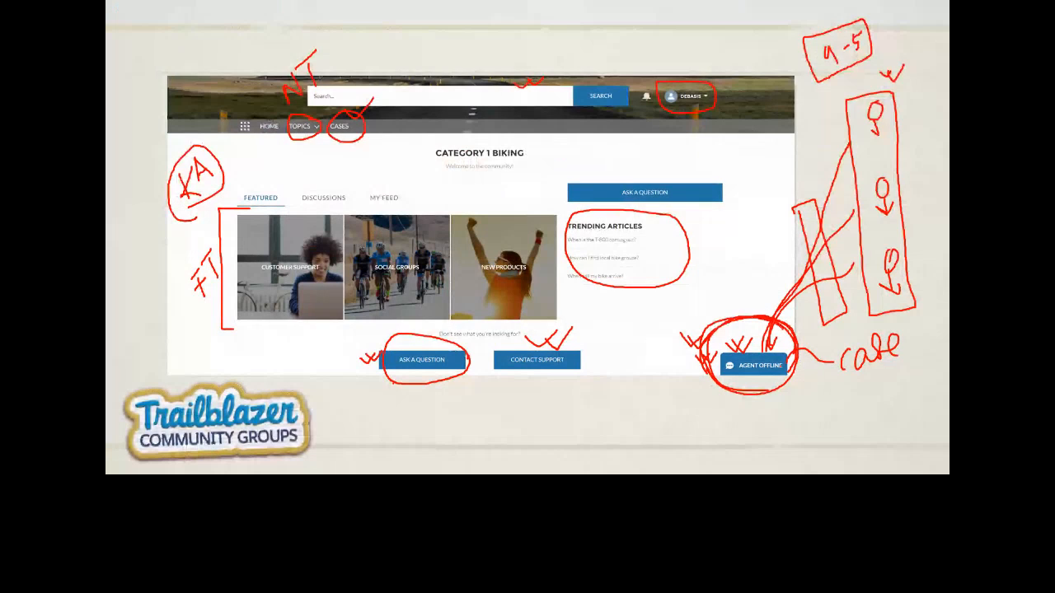
Retrace the Agent Offline circle, scribble inside the slanted box, and circle the lower agent
{"action": "left_click_drag", "start_coordinate": [753, 317], "coordinate": [713, 384]}
{"action": "left_click_drag", "start_coordinate": [706, 344], "coordinate": [796, 362]}
{"action": "mouse_move", "coordinate": [796, 206]}
{"action": "left_mouse_down"}
{"action": "mouse_move", "coordinate": [847, 319]}
{"action": "mouse_move", "coordinate": [810, 201]}
{"action": "mouse_move", "coordinate": [797, 218]}
{"action": "left_mouse_up"}
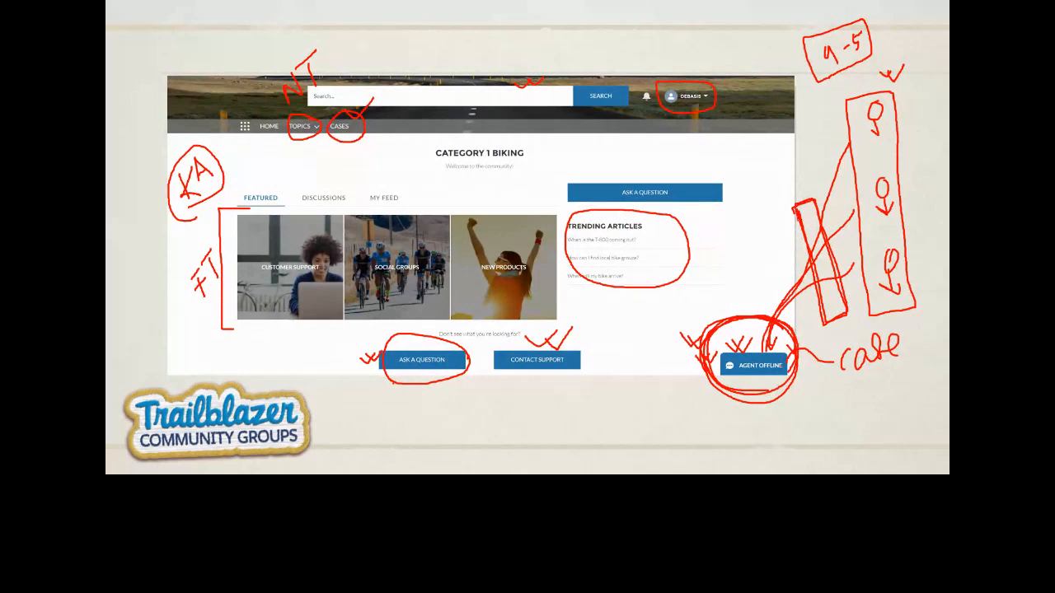
{"action": "left_click_drag", "start_coordinate": [836, 168], "coordinate": [821, 225]}
{"action": "left_click_drag", "start_coordinate": [830, 173], "coordinate": [845, 145]}
{"action": "mouse_move", "coordinate": [832, 234]}
{"action": "left_mouse_down"}
{"action": "mouse_move", "coordinate": [857, 208]}
{"action": "mouse_move", "coordinate": [854, 223]}
{"action": "left_mouse_up"}
{"action": "left_click_drag", "start_coordinate": [847, 266], "coordinate": [859, 258]}
{"action": "mouse_move", "coordinate": [806, 216]}
{"action": "left_mouse_down"}
{"action": "mouse_move", "coordinate": [836, 305]}
{"action": "mouse_move", "coordinate": [865, 269]}
{"action": "left_mouse_up"}
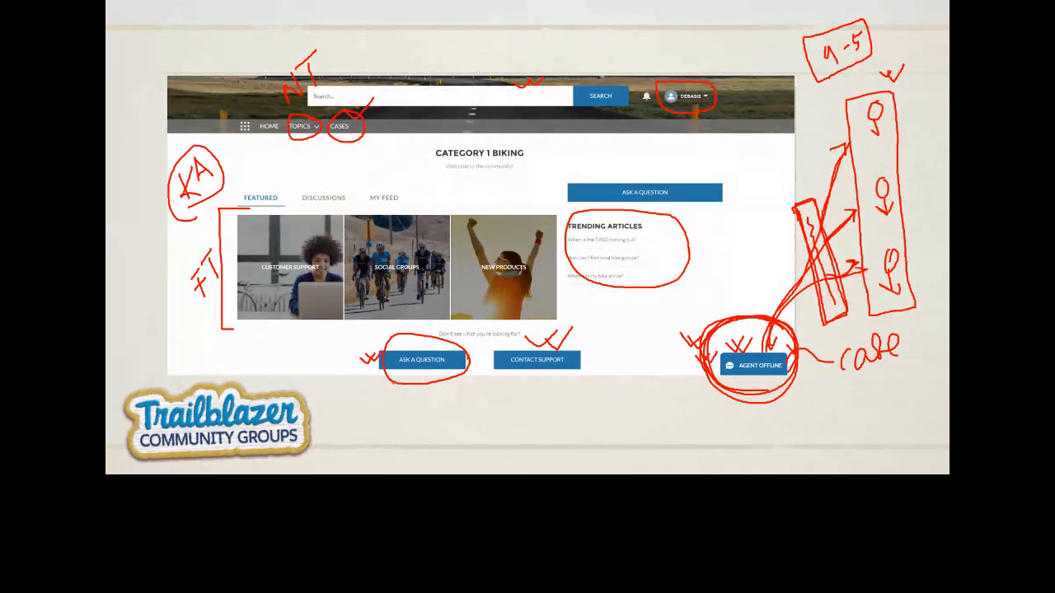
{"action": "left_click_drag", "start_coordinate": [890, 234], "coordinate": [865, 271]}
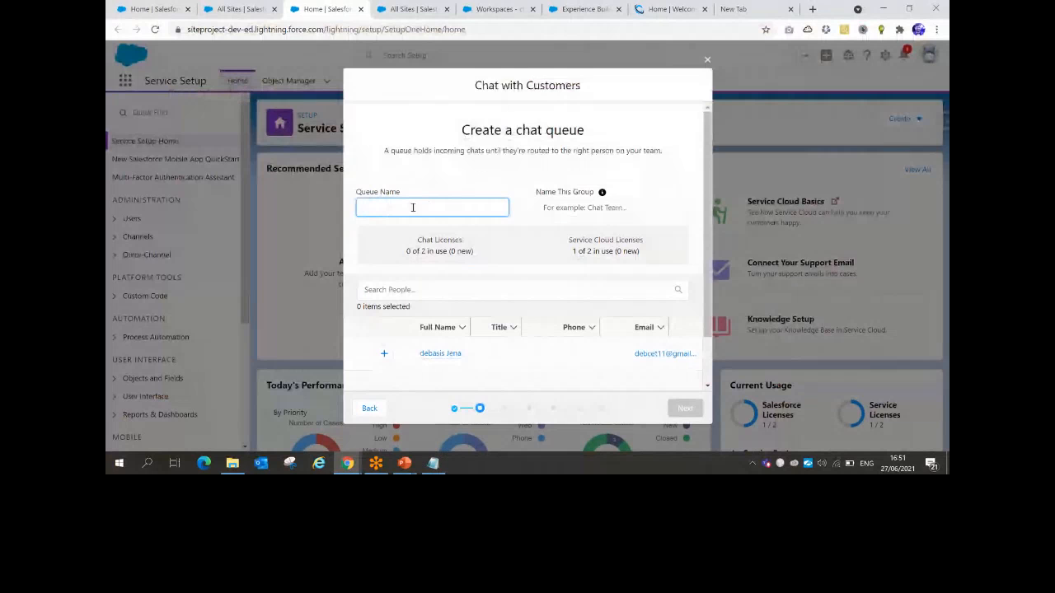
Name the queue Web Support and its agent group chat Agents
{"action": "type", "text": "We"}
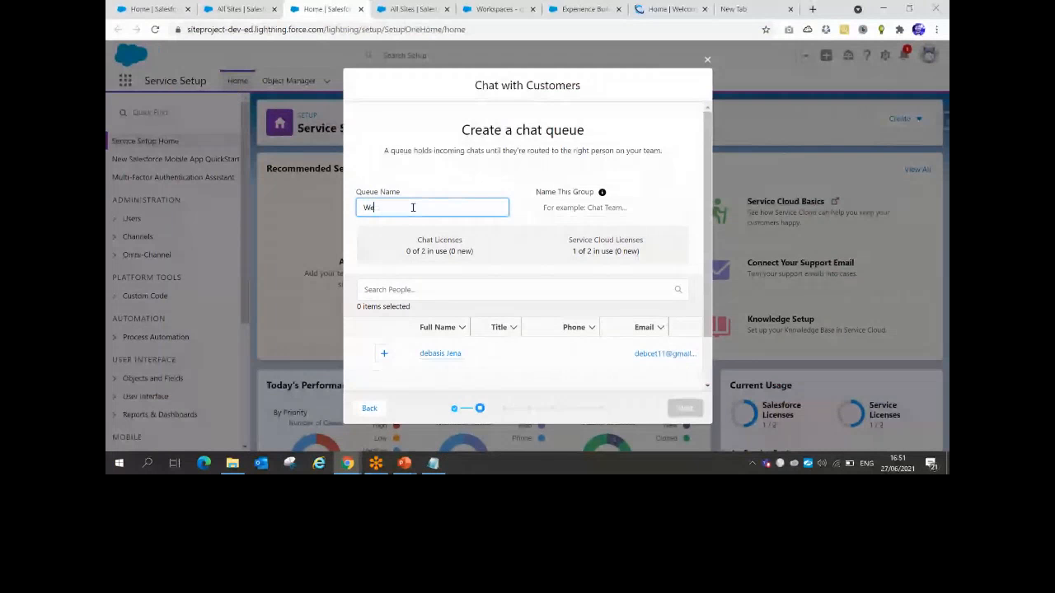
{"action": "type", "text": "b Support"}
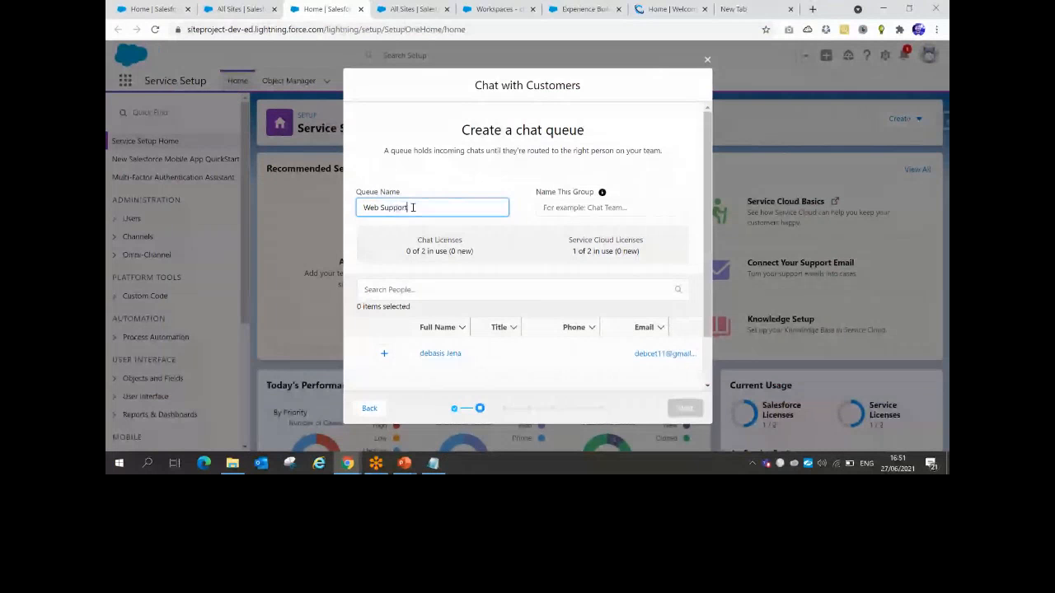
{"action": "left_click", "coordinate": [597, 208]}
{"action": "left_click", "coordinate": [582, 232]}
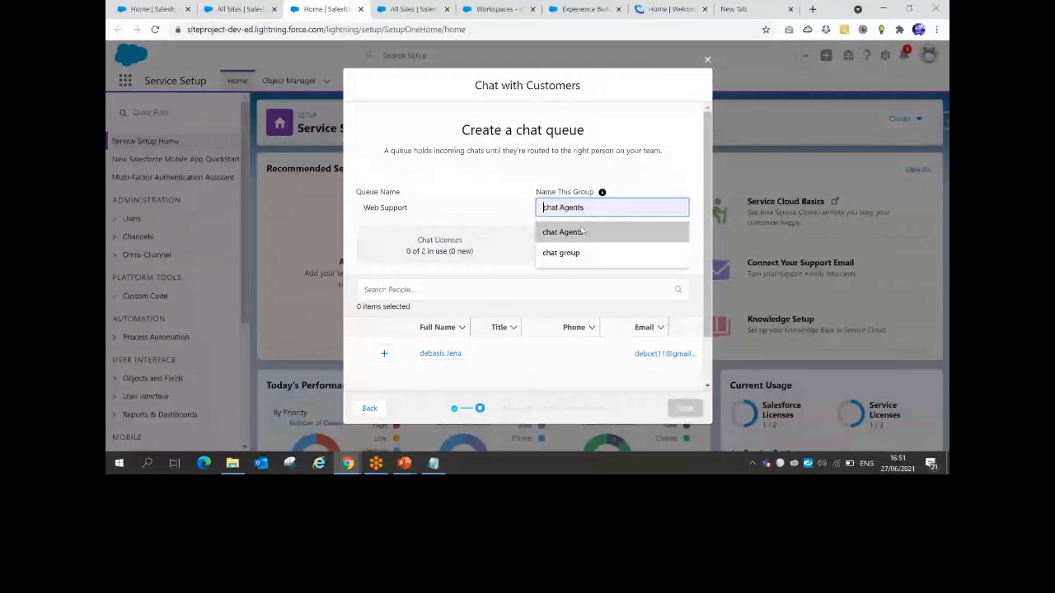
{"action": "scroll", "coordinate": [510, 234], "scroll_direction": "down", "scroll_amount": 1}
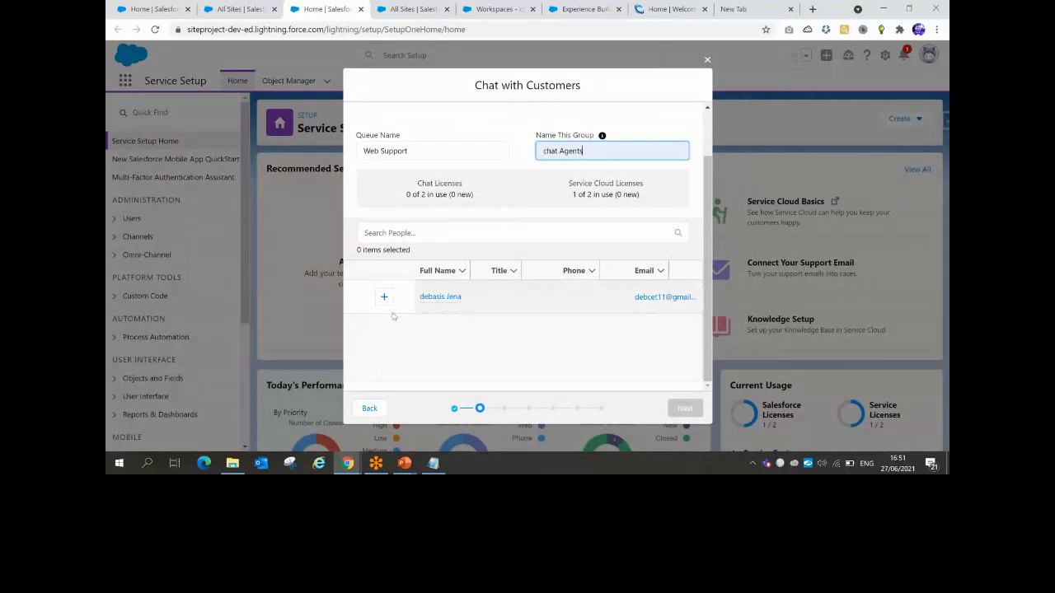
{"action": "key", "text": "shift+Tab"}
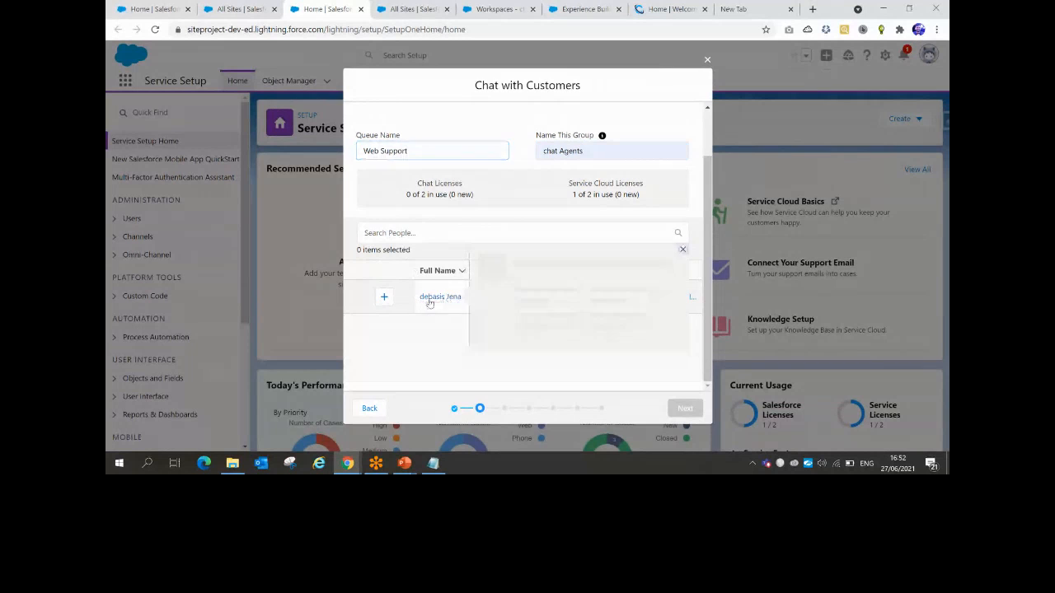
{"action": "mouse_move", "coordinate": [428, 303]}
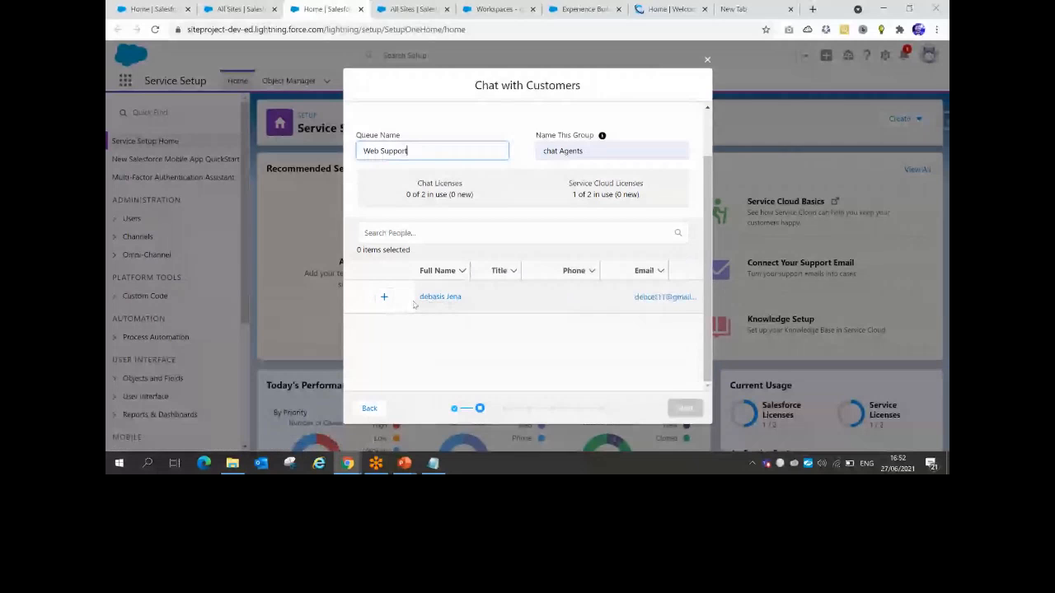
{"action": "scroll", "coordinate": [414, 303], "scroll_direction": "up", "scroll_amount": 1}
{"action": "mouse_move", "coordinate": [460, 320]}
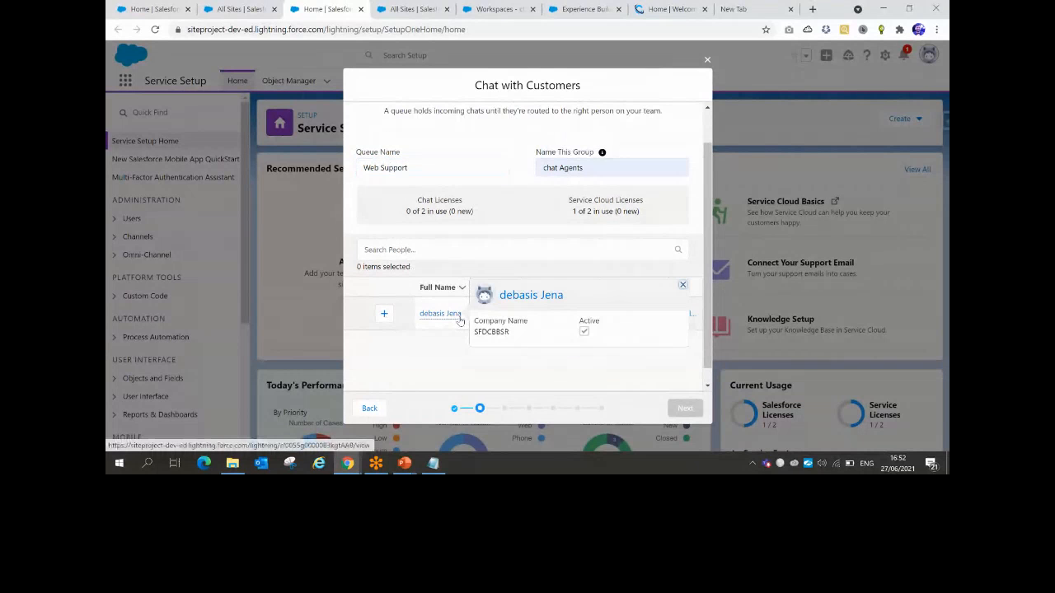
Add the agent user to the Web Support queue and continue to the workload step
{"action": "left_click", "coordinate": [406, 249]}
{"action": "type", "text": "debas"}
{"action": "key", "text": "BackSpace"}
{"action": "key", "text": "BackSpace"}
{"action": "key", "text": "BackSpace"}
{"action": "key", "text": "BackSpace"}
{"action": "key", "text": "BackSpace"}
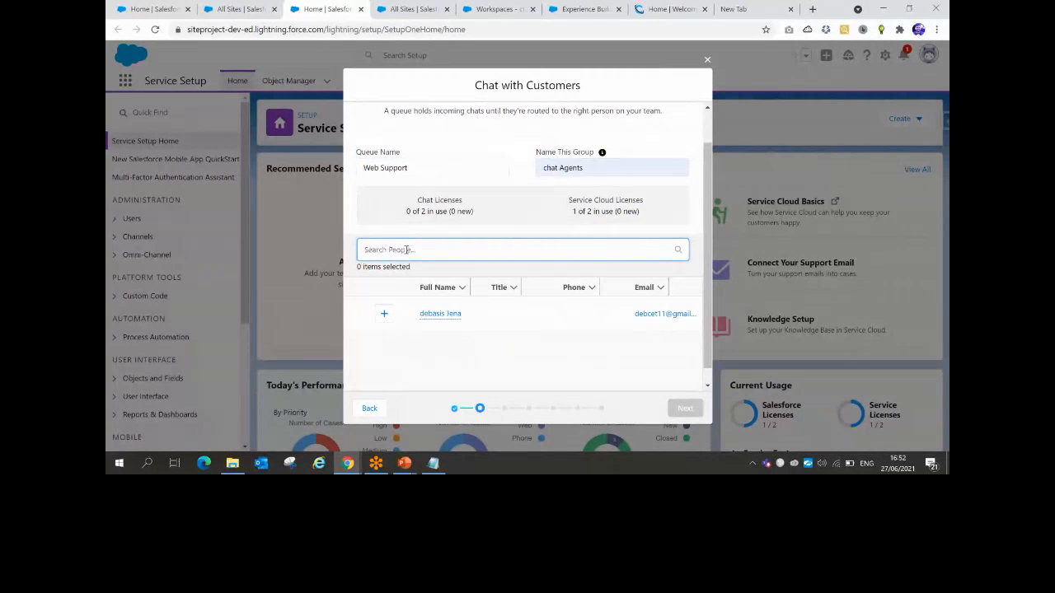
{"action": "left_click", "coordinate": [437, 324]}
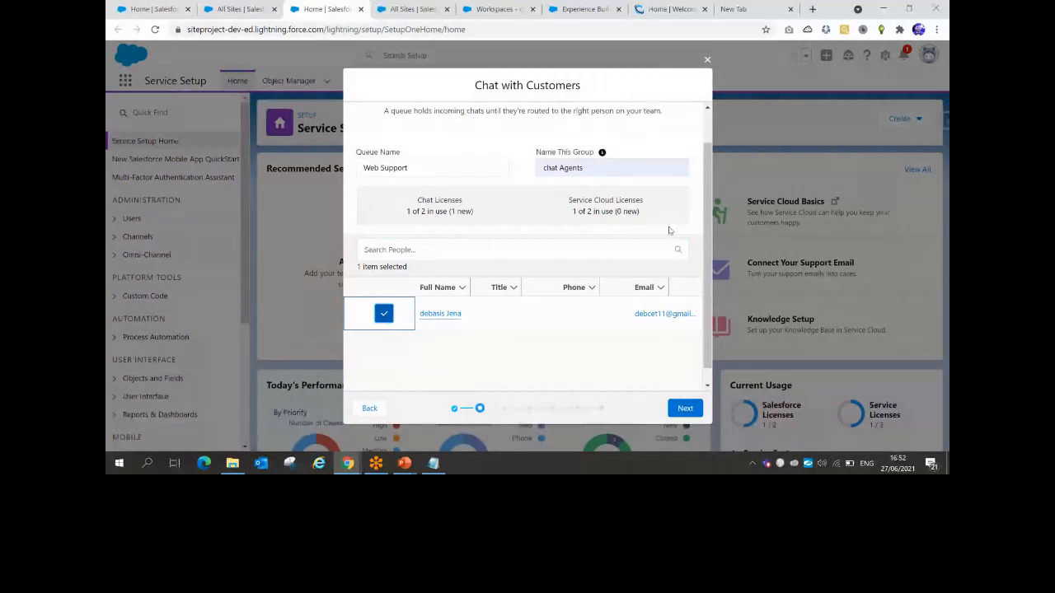
{"action": "left_click", "coordinate": [685, 407]}
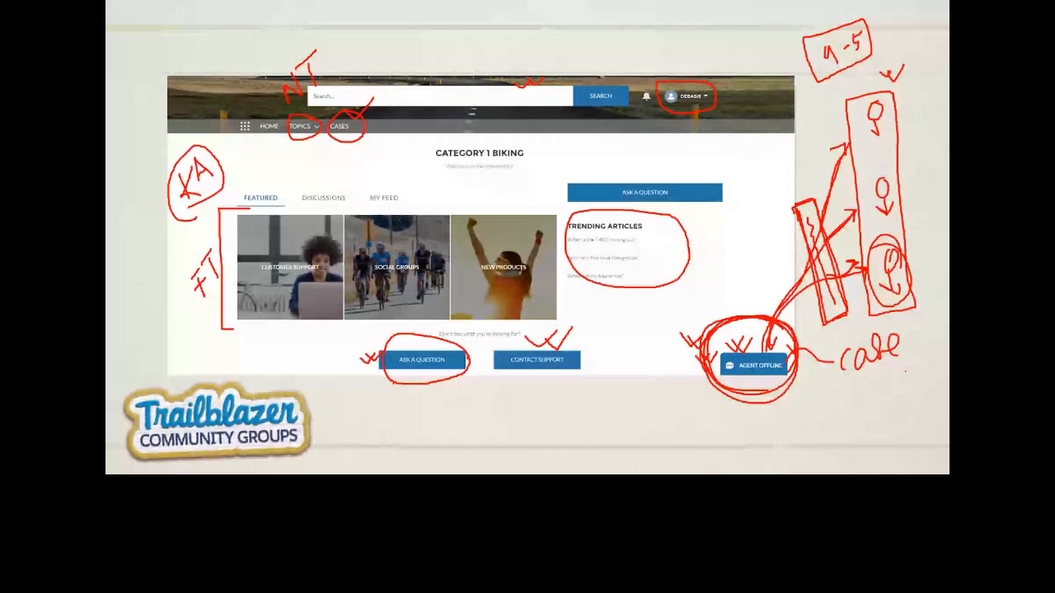
Ink a crossed-out 4 beside 'case' and a circled 40 under Agent Offline on the slide
{"action": "left_click_drag", "start_coordinate": [842, 393], "coordinate": [852, 412]}
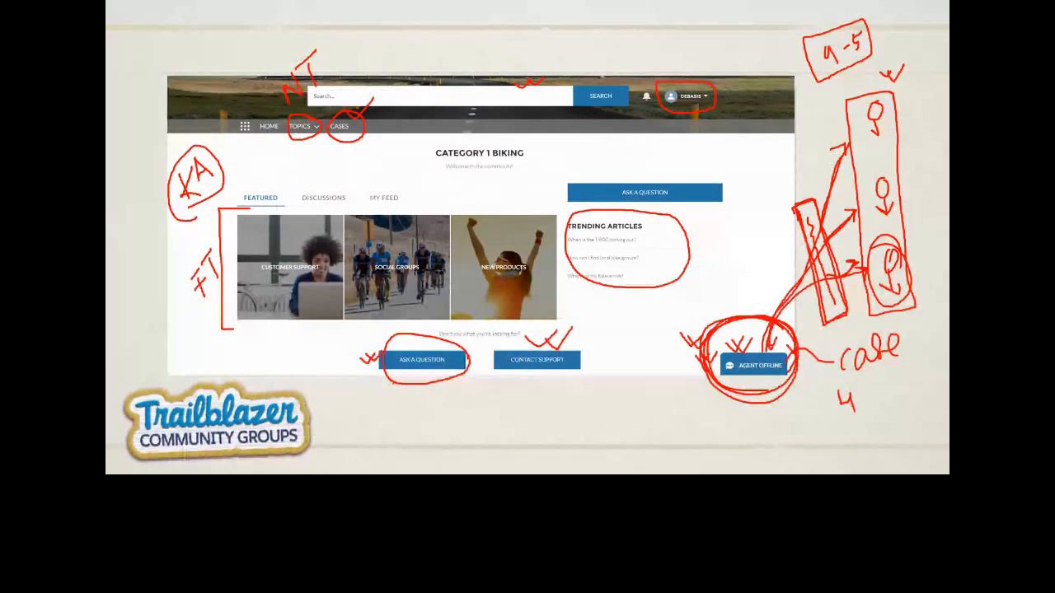
{"action": "left_click_drag", "start_coordinate": [760, 406], "coordinate": [767, 415]}
{"action": "left_click_drag", "start_coordinate": [770, 410], "coordinate": [772, 432]}
{"action": "left_click_drag", "start_coordinate": [780, 412], "coordinate": [782, 412]}
{"action": "left_click_drag", "start_coordinate": [766, 401], "coordinate": [769, 400]}
{"action": "left_click_drag", "start_coordinate": [850, 381], "coordinate": [868, 401]}
{"action": "mouse_move", "coordinate": [864, 379]}
{"action": "left_mouse_down"}
{"action": "mouse_move", "coordinate": [840, 404]}
{"action": "mouse_move", "coordinate": [830, 375]}
{"action": "mouse_move", "coordinate": [834, 419]}
{"action": "mouse_move", "coordinate": [869, 409]}
{"action": "left_mouse_up"}
{"action": "mouse_move", "coordinate": [816, 375]}
{"action": "left_mouse_down"}
{"action": "mouse_move", "coordinate": [828, 386]}
{"action": "mouse_move", "coordinate": [823, 378]}
{"action": "left_mouse_up"}
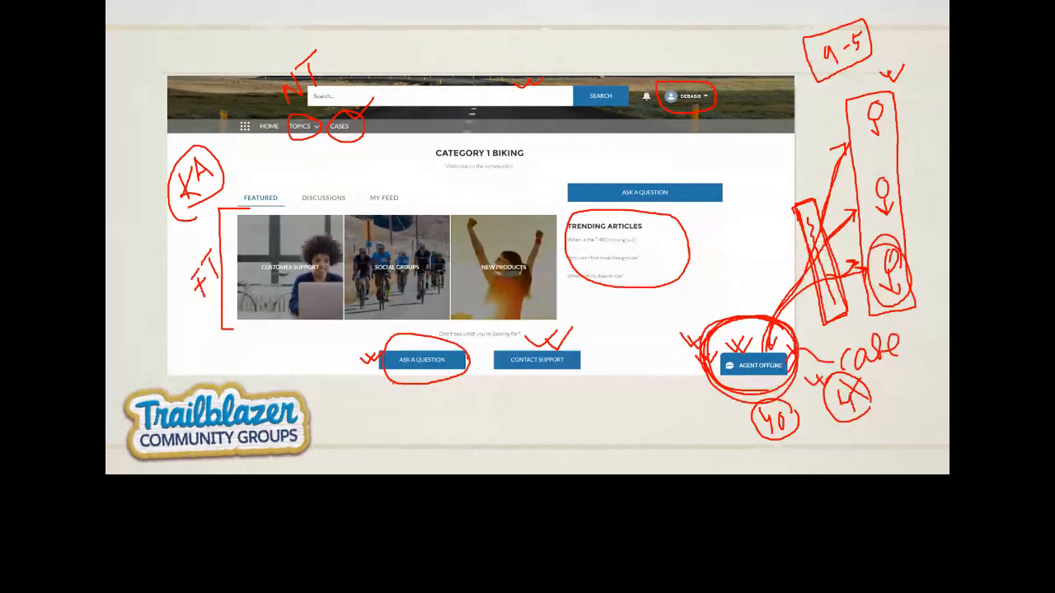
{"action": "mouse_move", "coordinate": [497, 295]}
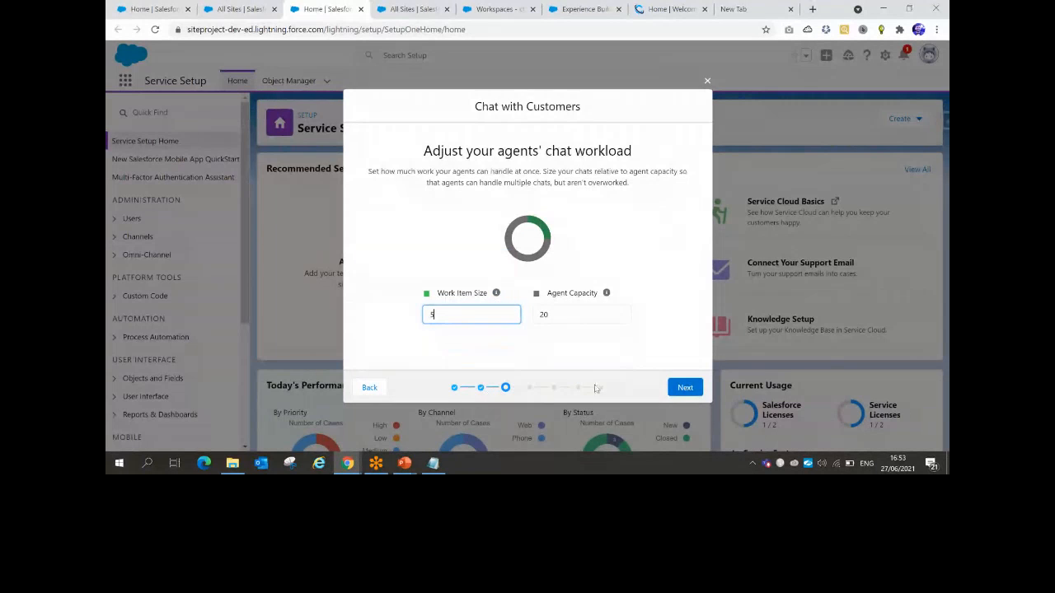
Keep Work Item Size at 5.00 against Agent Capacity 20 and continue to the website URL step
{"action": "left_click", "coordinate": [474, 284]}
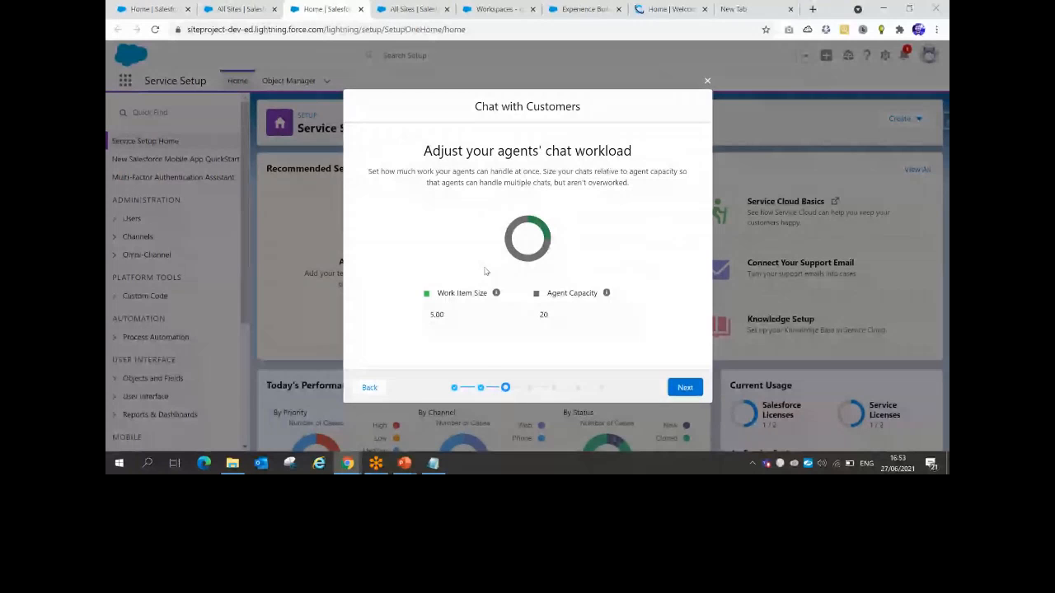
{"action": "mouse_move", "coordinate": [496, 294]}
{"action": "mouse_move", "coordinate": [606, 297]}
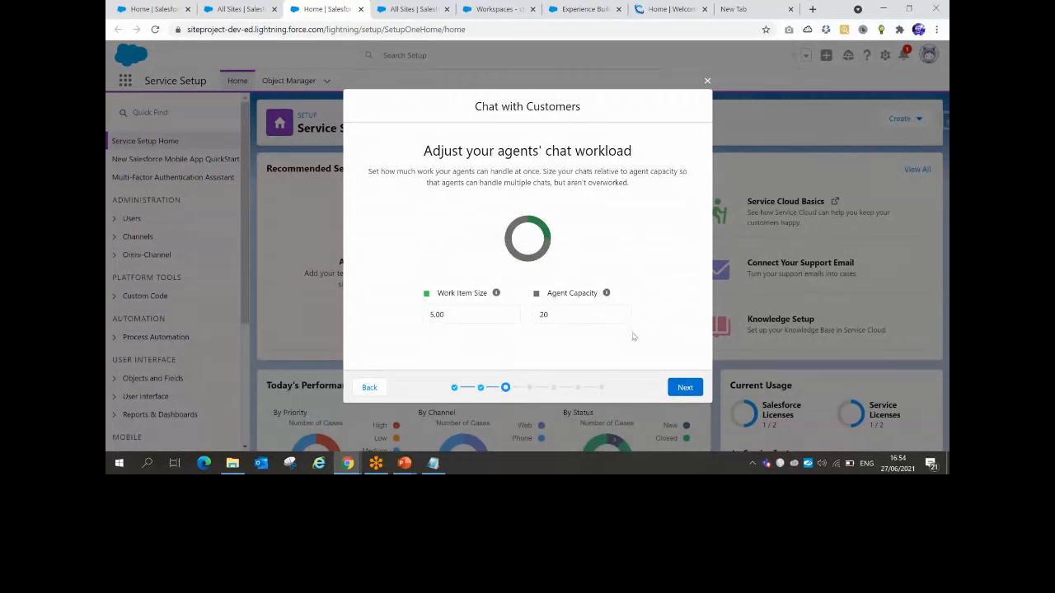
{"action": "left_click", "coordinate": [684, 388]}
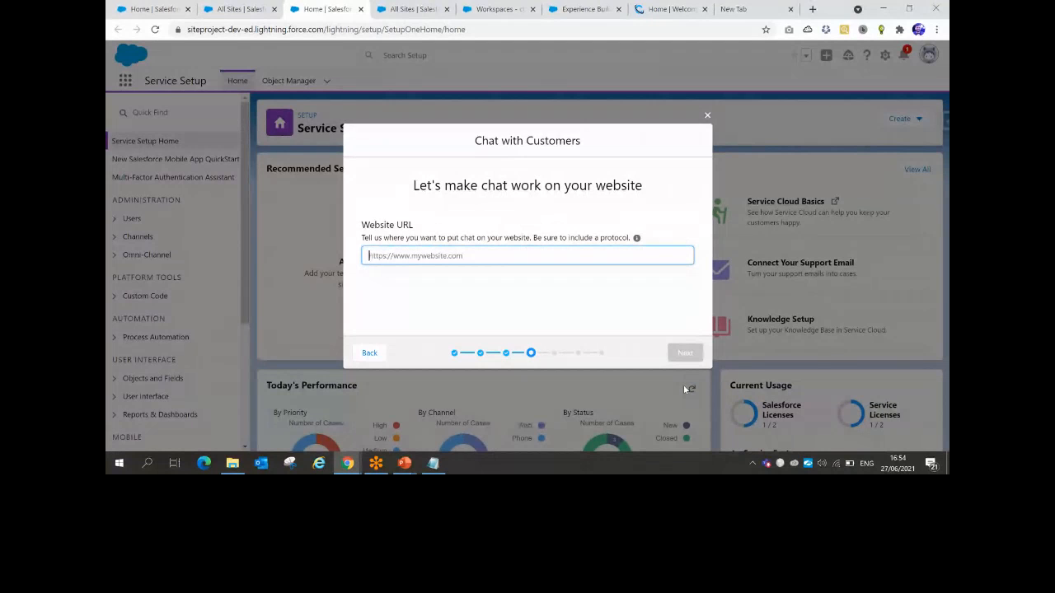
Check the Digital Experiences sites list, then select the site's force.com URL in the Notepad note
{"action": "left_click", "coordinate": [409, 9]}
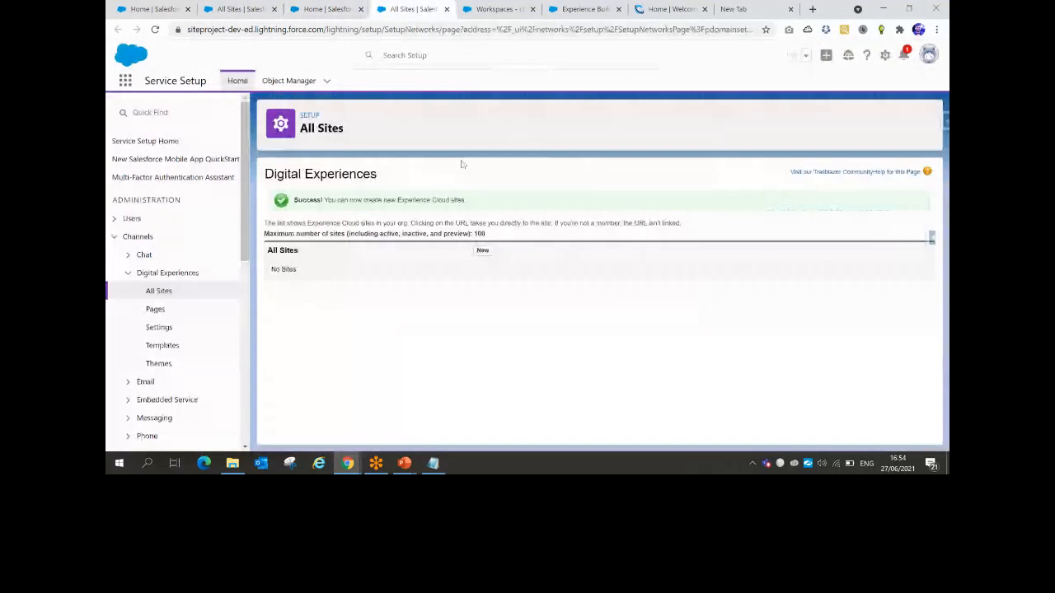
{"action": "left_click_drag", "start_coordinate": [461, 234], "coordinate": [486, 234]}
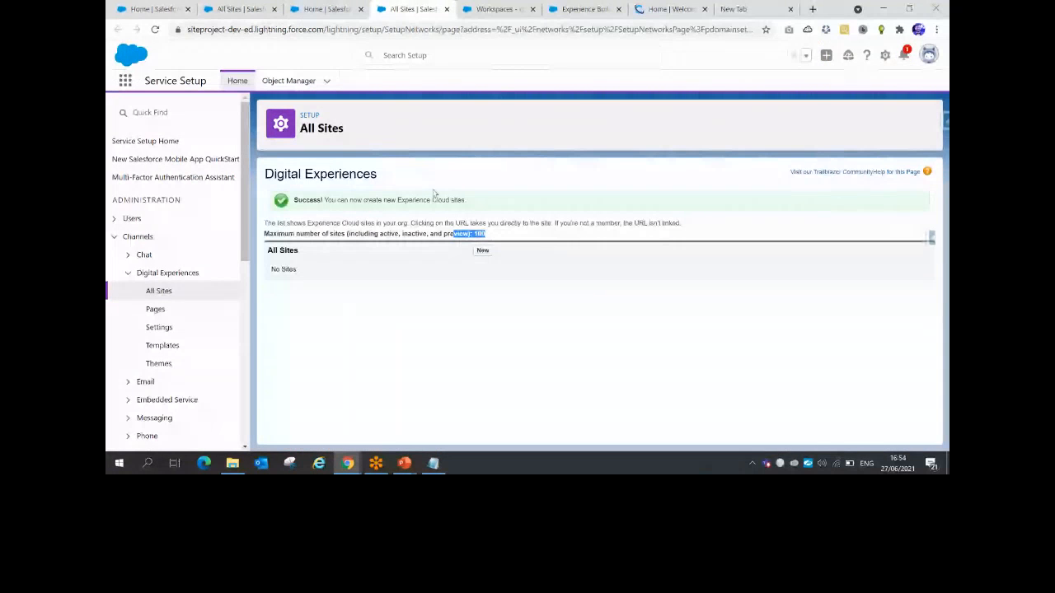
{"action": "left_click", "coordinate": [326, 9]}
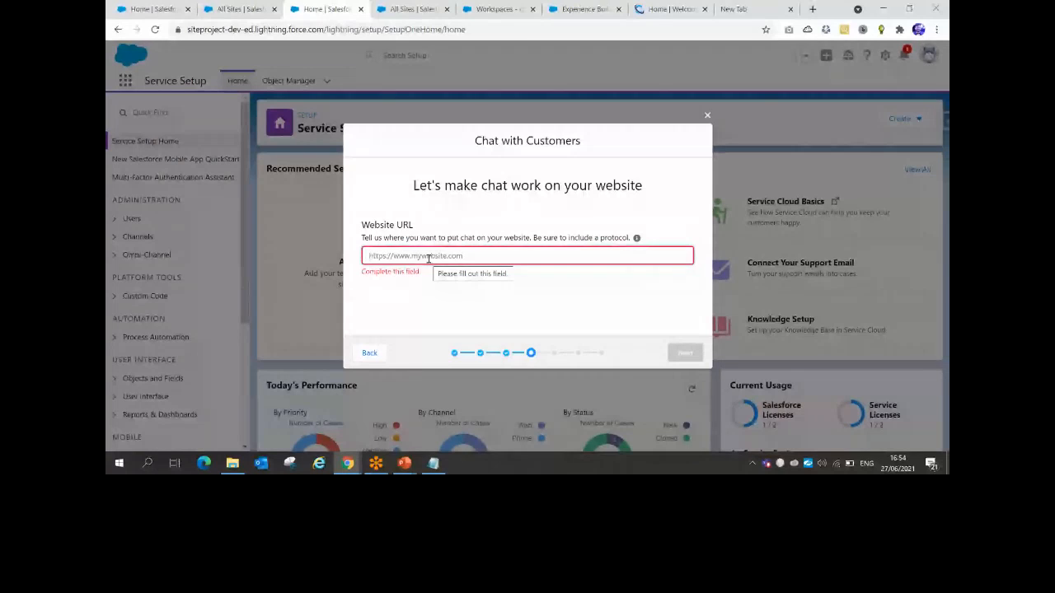
{"action": "left_click", "coordinate": [239, 9]}
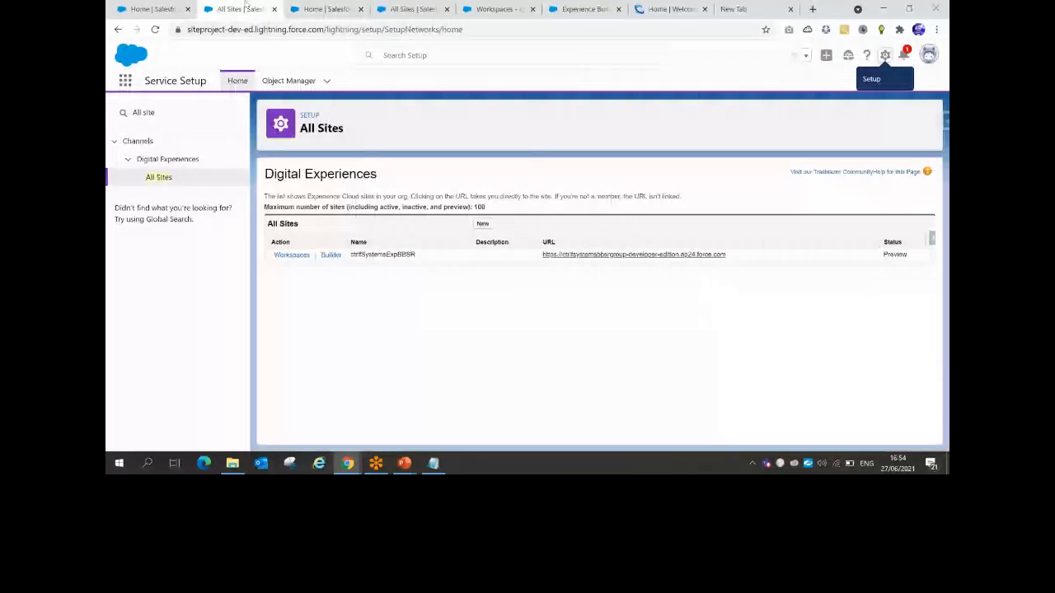
{"action": "left_click", "coordinate": [433, 463]}
{"action": "left_click_drag", "start_coordinate": [594, 125], "coordinate": [290, 123]}
{"action": "key", "text": "ctrl+c"}
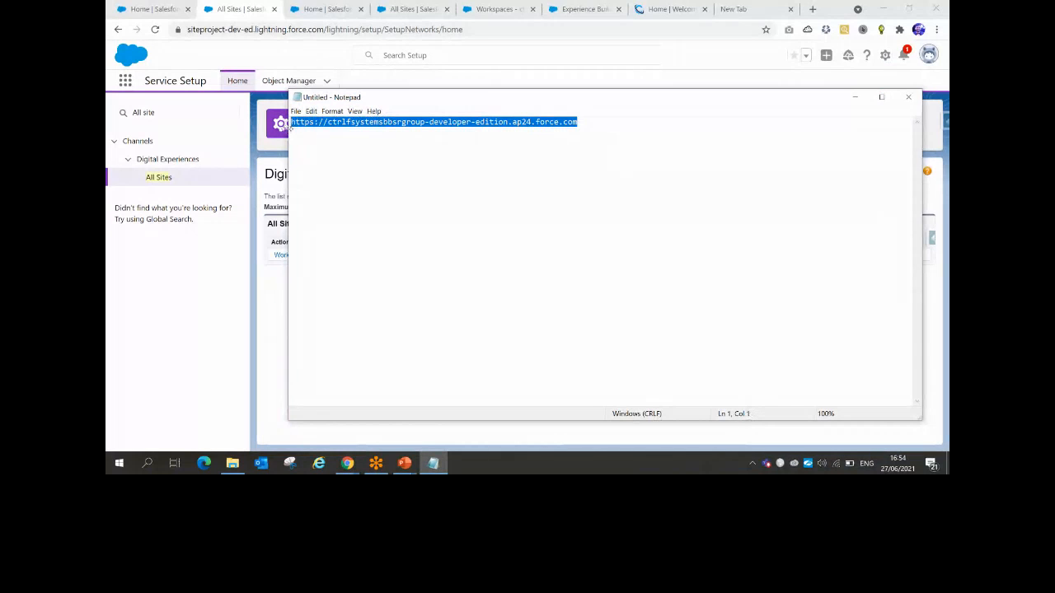
Paste the copied site URL into Website URL and continue to the chat type step
{"action": "left_click", "coordinate": [418, 7]}
{"action": "left_click", "coordinate": [313, 8]}
{"action": "left_click", "coordinate": [461, 257]}
{"action": "key", "text": "ctrl+v"}
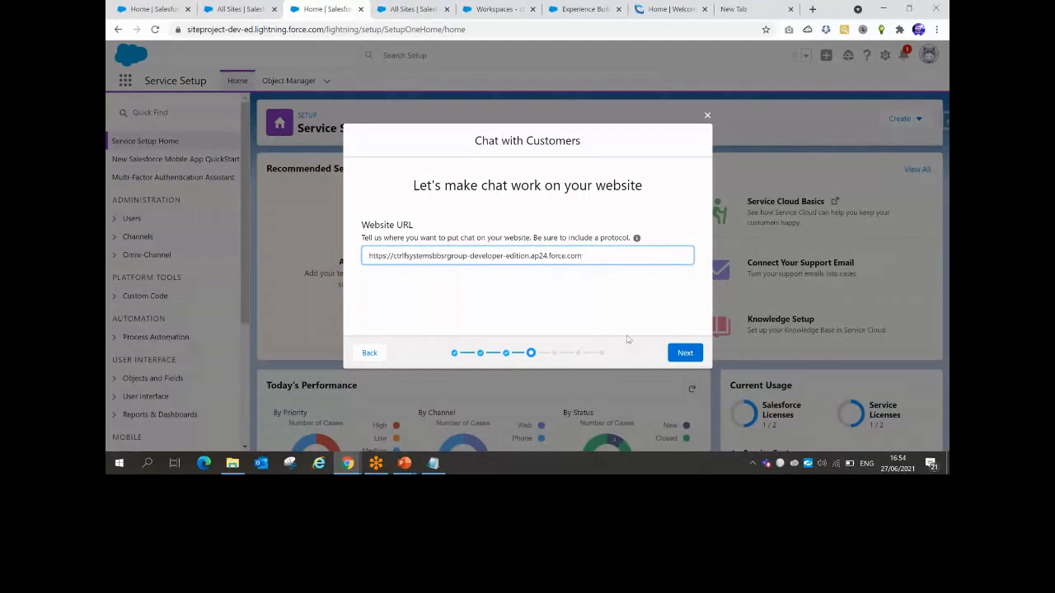
{"action": "left_click", "coordinate": [684, 353]}
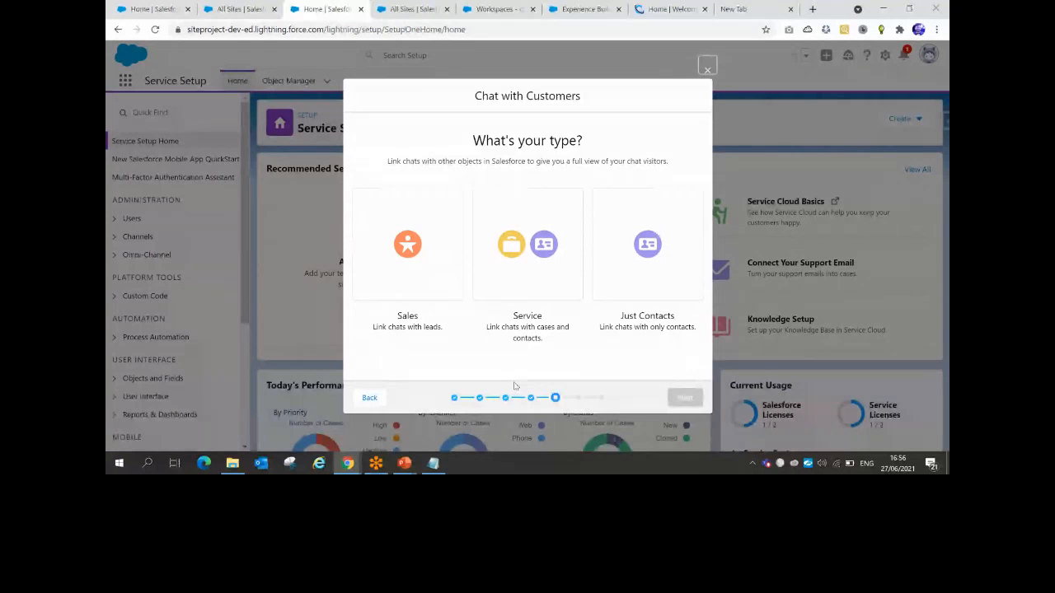
Pick the Service chat type so chats link to cases and contacts, and continue
{"action": "left_click", "coordinate": [534, 272]}
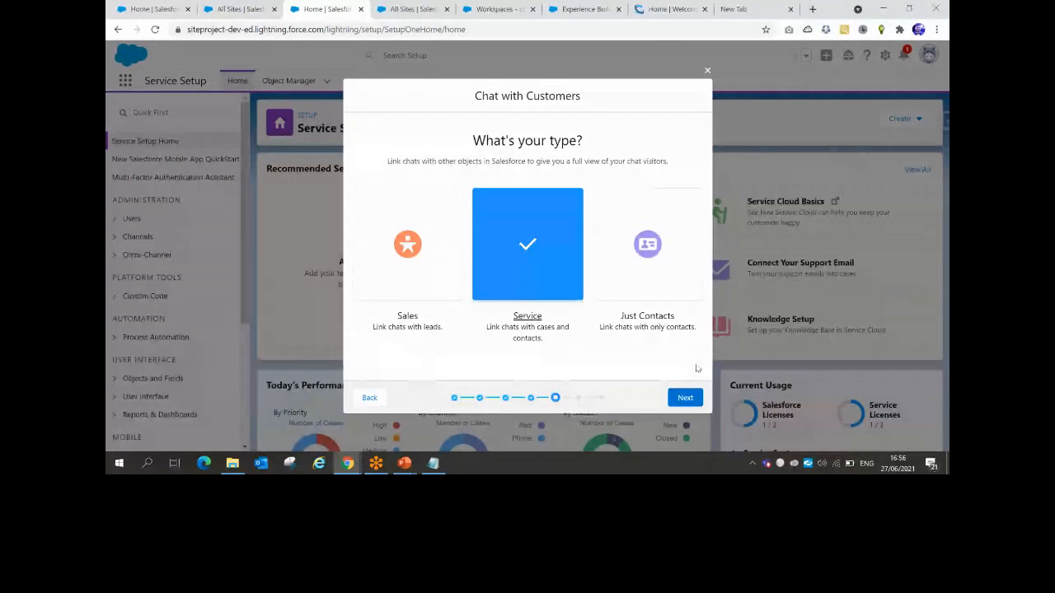
{"action": "left_click", "coordinate": [688, 399]}
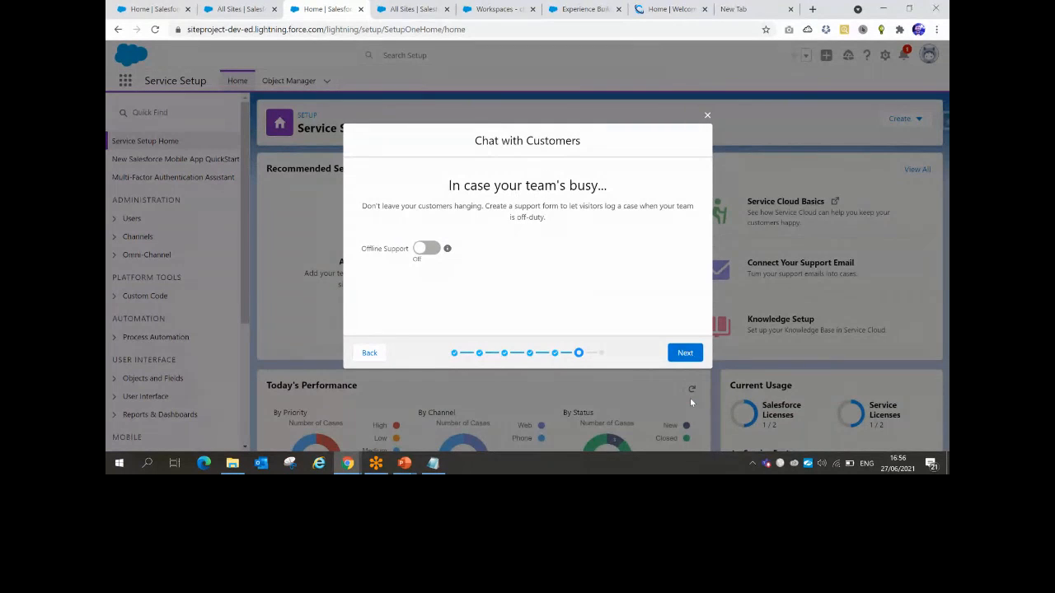
Toggle Offline Support on and back Off, then bring up the PowerPoint slide show
{"action": "left_click", "coordinate": [435, 250]}
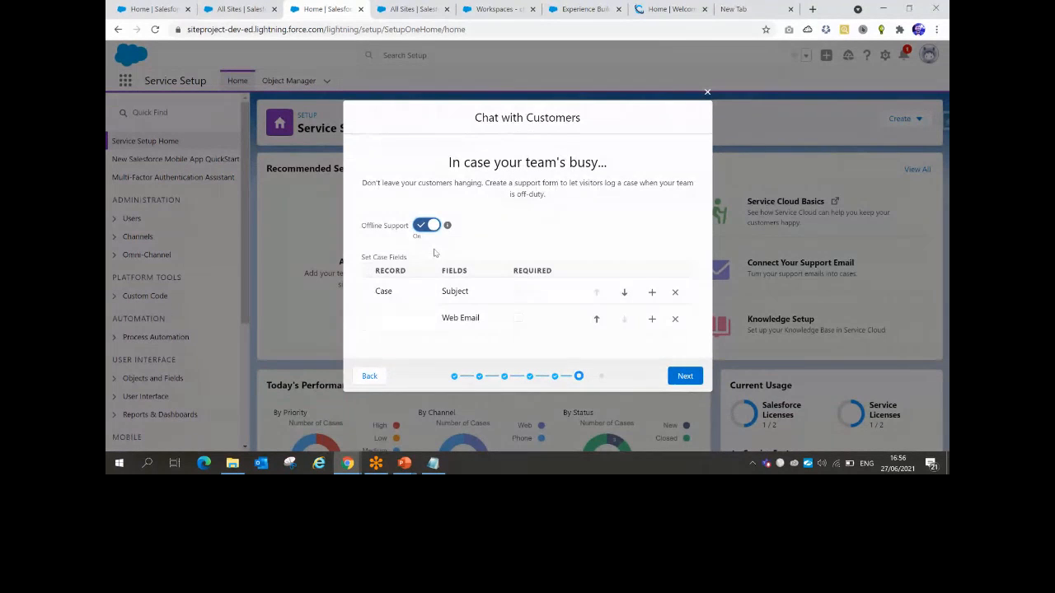
{"action": "left_click", "coordinate": [426, 225]}
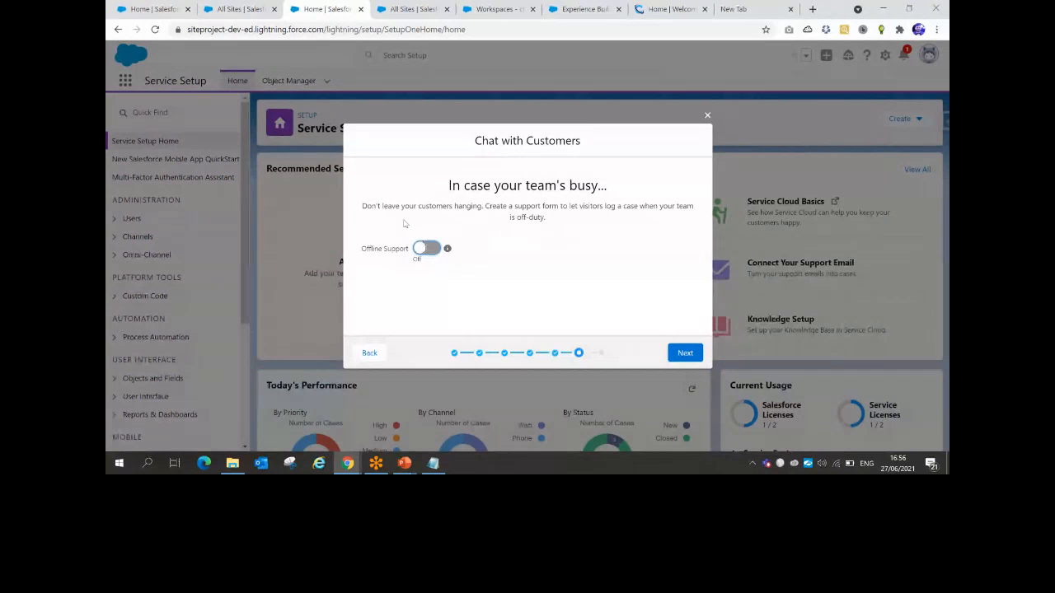
{"action": "left_click_drag", "start_coordinate": [391, 205], "coordinate": [600, 219]}
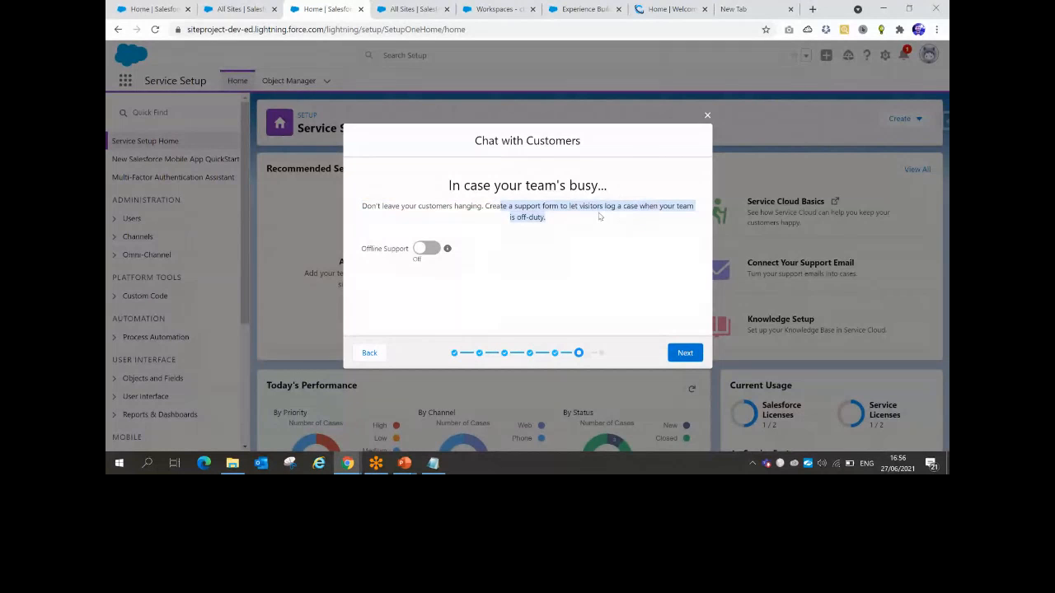
{"action": "mouse_move", "coordinate": [405, 464]}
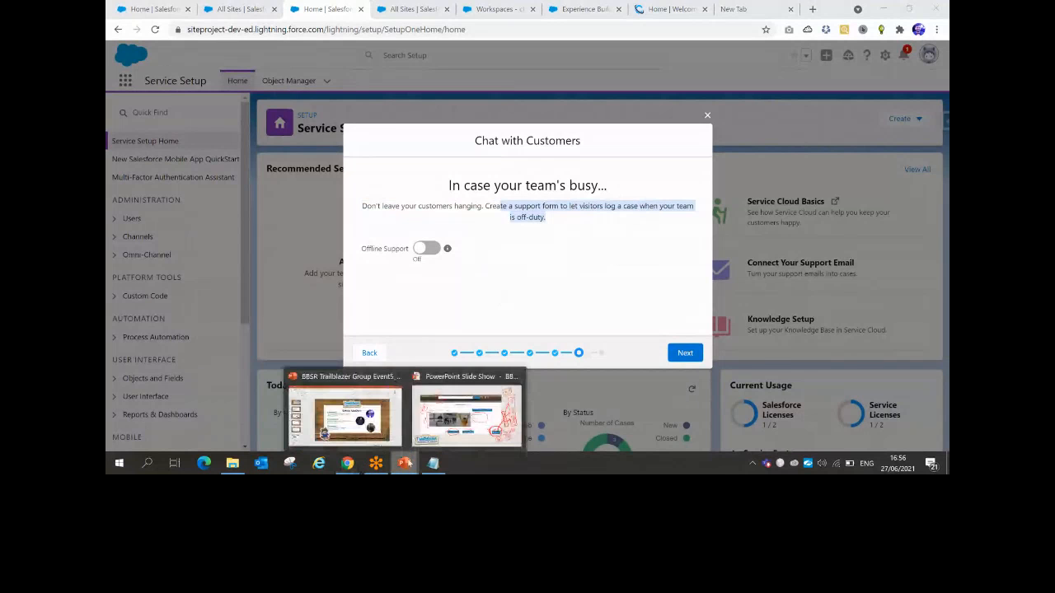
{"action": "left_click", "coordinate": [467, 414]}
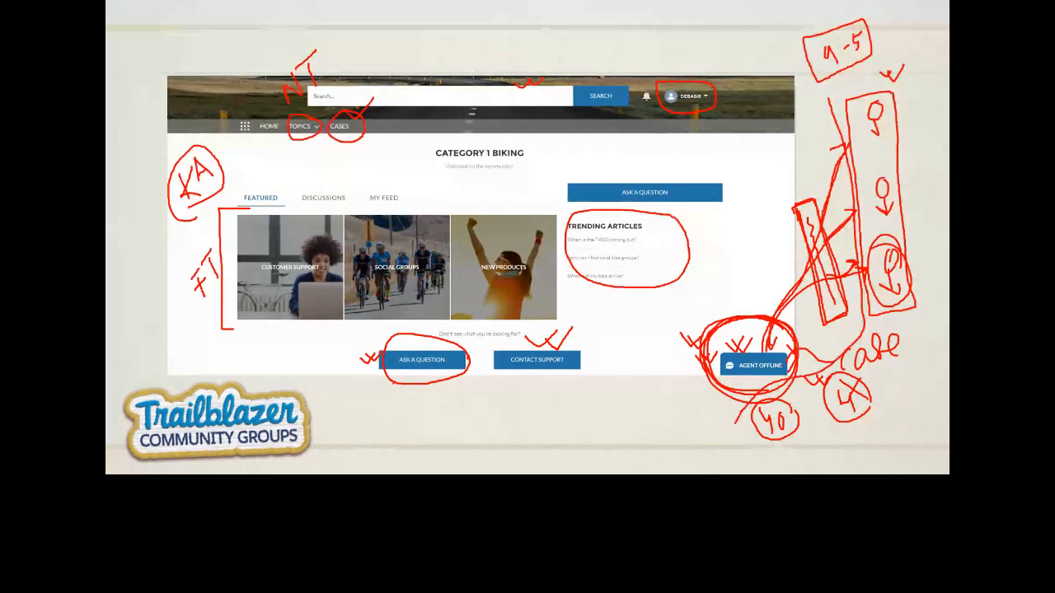
Ink red marks beside Agent Offline and box the handwritten word 'case' on the slide
{"action": "mouse_move", "coordinate": [726, 335]}
{"action": "left_mouse_down"}
{"action": "mouse_move", "coordinate": [750, 325]}
{"action": "mouse_move", "coordinate": [731, 343]}
{"action": "mouse_move", "coordinate": [735, 327]}
{"action": "left_mouse_up"}
{"action": "mouse_move", "coordinate": [711, 344]}
{"action": "left_mouse_down"}
{"action": "mouse_move", "coordinate": [731, 347]}
{"action": "mouse_move", "coordinate": [715, 346]}
{"action": "mouse_move", "coordinate": [729, 281]}
{"action": "mouse_move", "coordinate": [780, 234]}
{"action": "left_mouse_up"}
{"action": "mouse_move", "coordinate": [712, 241]}
{"action": "left_mouse_down"}
{"action": "mouse_move", "coordinate": [811, 236]}
{"action": "mouse_move", "coordinate": [699, 247]}
{"action": "mouse_move", "coordinate": [759, 221]}
{"action": "left_mouse_up"}
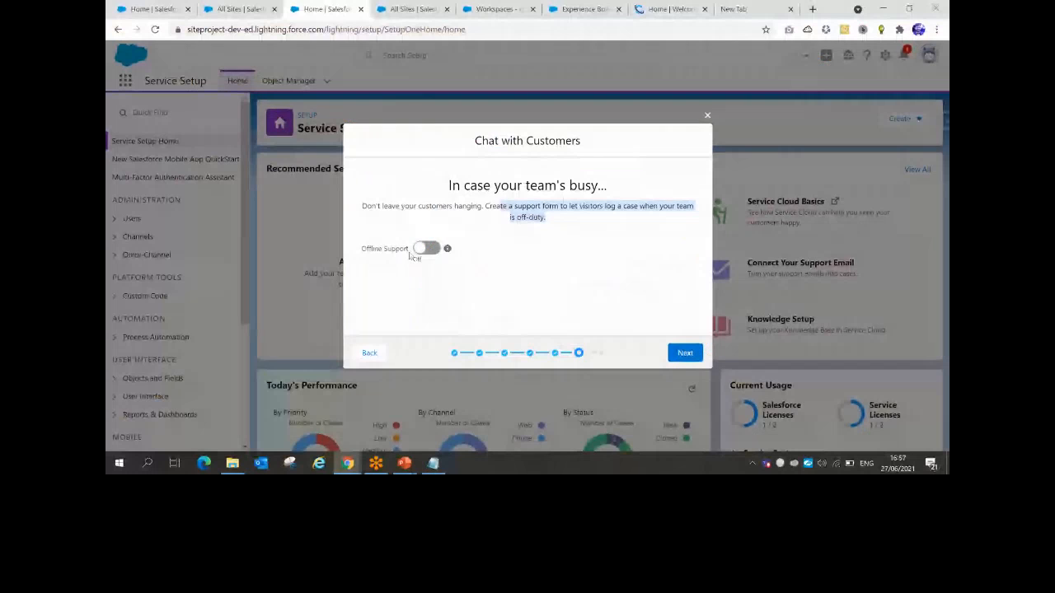
{"action": "mouse_move", "coordinate": [446, 250]}
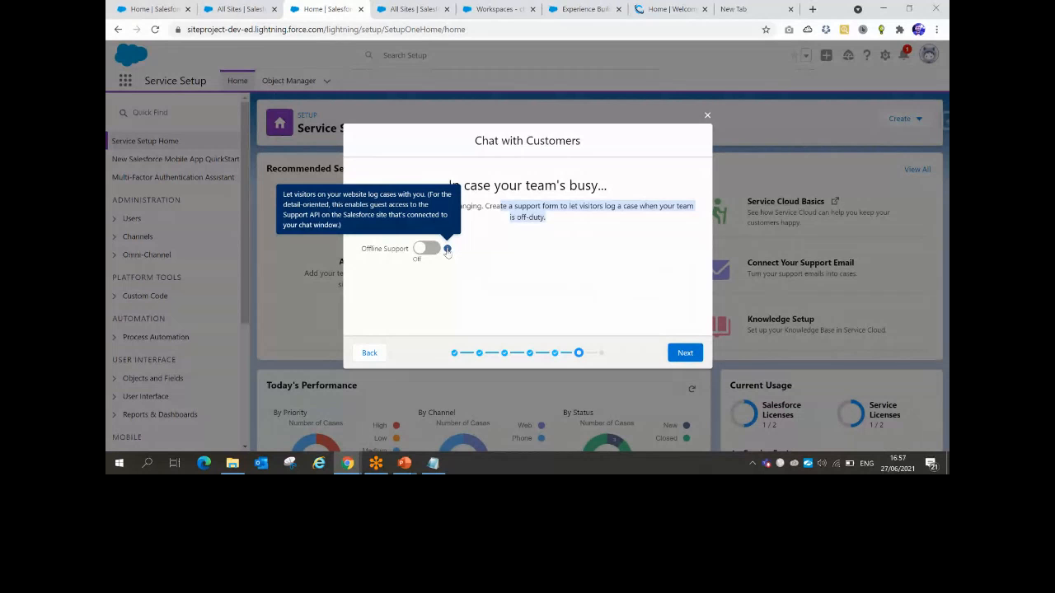
Switch Offline Support On, revealing the Subject and Web Email case fields
{"action": "left_click", "coordinate": [425, 248]}
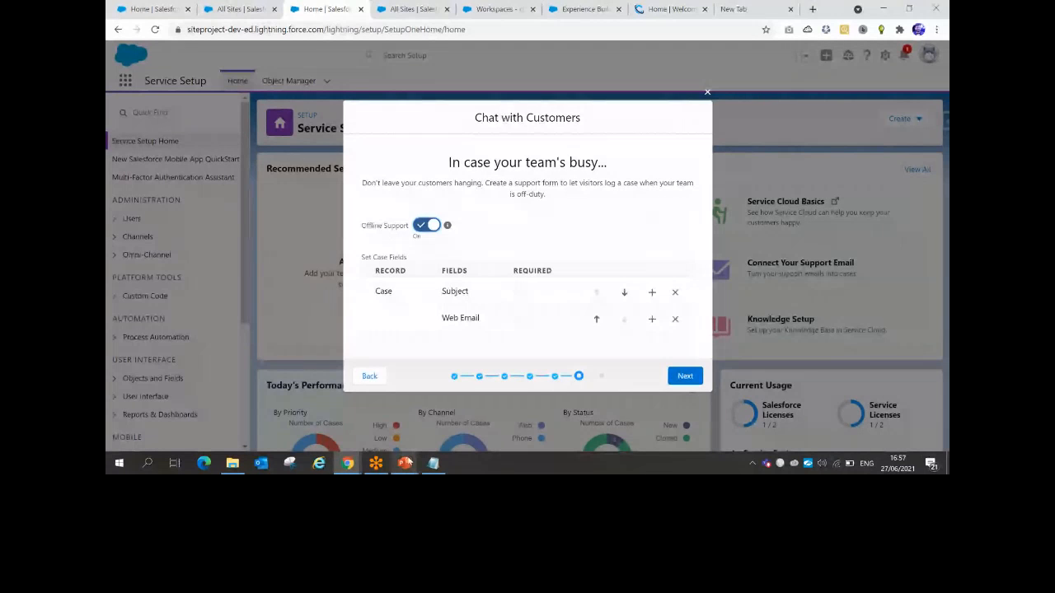
{"action": "mouse_move", "coordinate": [405, 463]}
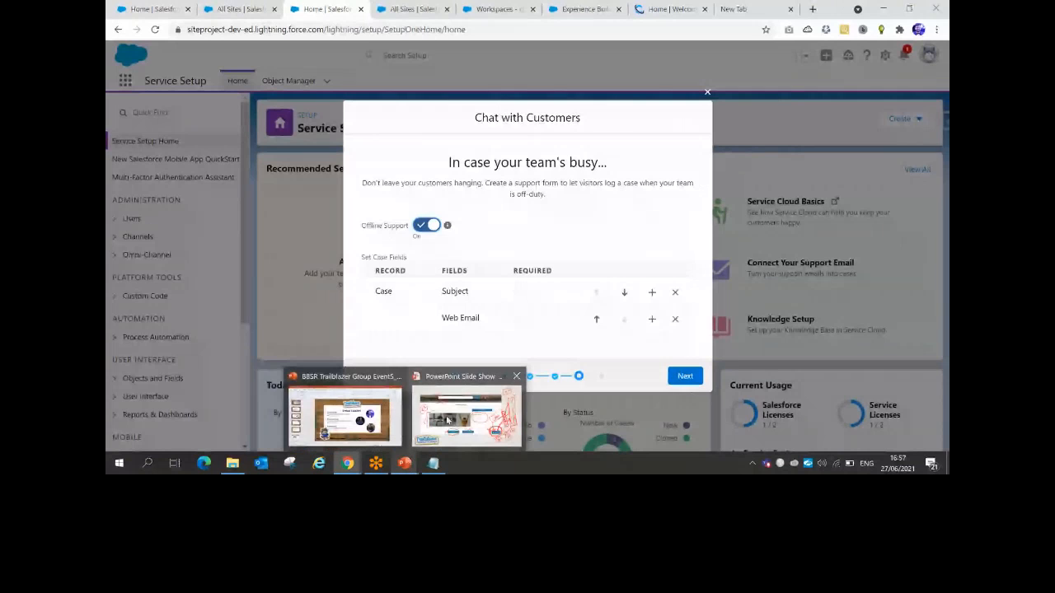
{"action": "left_click", "coordinate": [446, 420]}
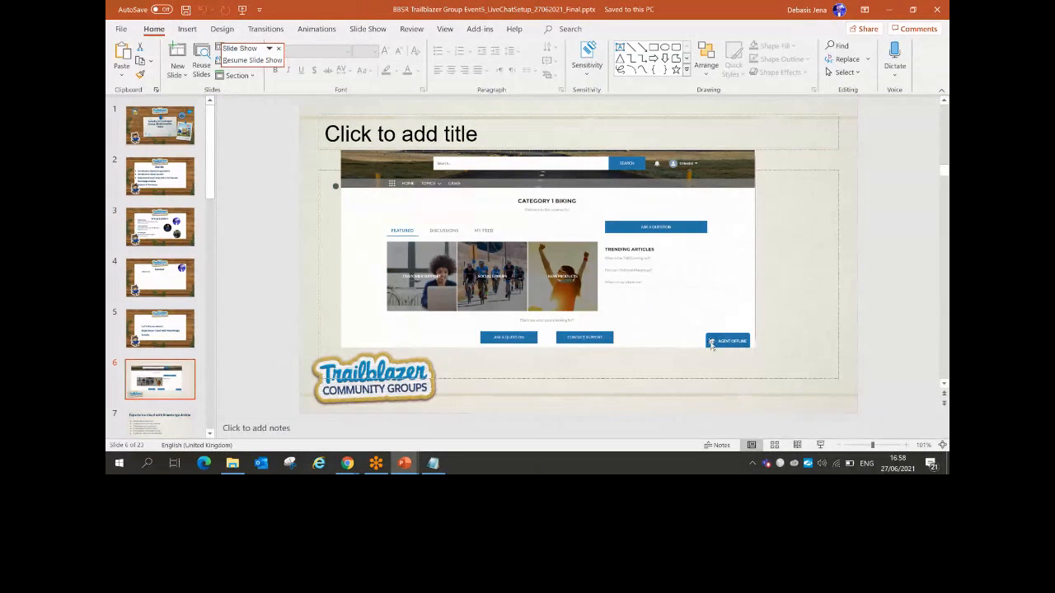
{"action": "left_click", "coordinate": [884, 11]}
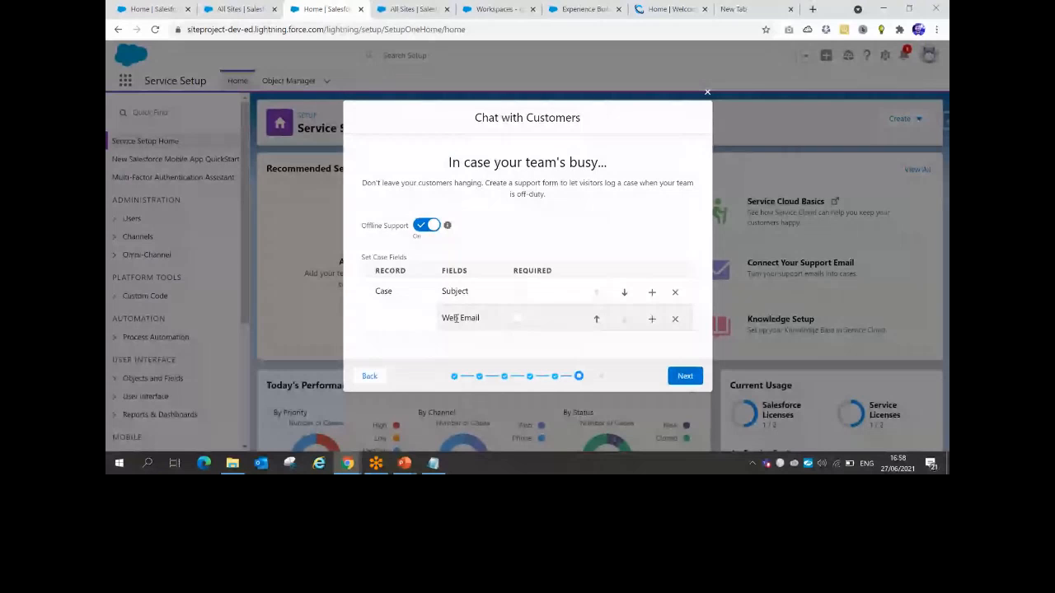
Move past the offline support step and copy the generated chat code snippet
{"action": "left_click", "coordinate": [688, 378]}
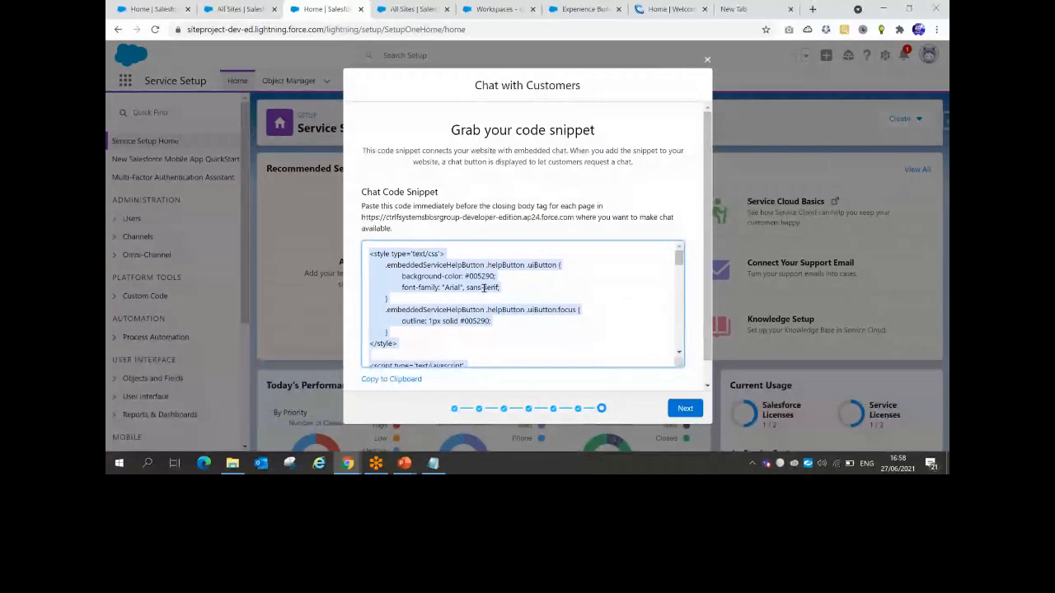
{"action": "left_click", "coordinate": [390, 253]}
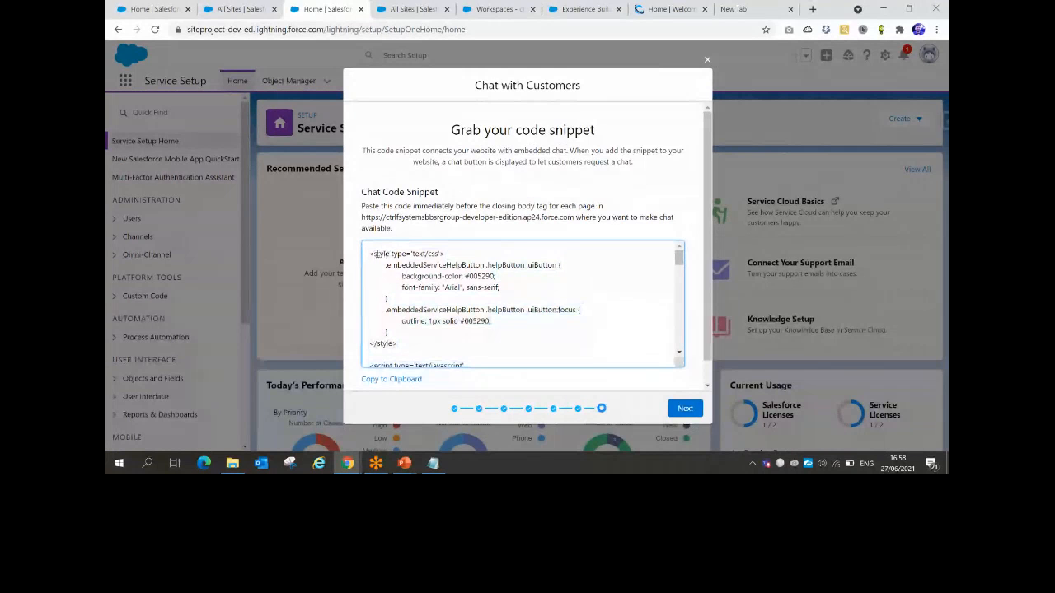
{"action": "left_click_drag", "start_coordinate": [371, 253], "coordinate": [453, 384]}
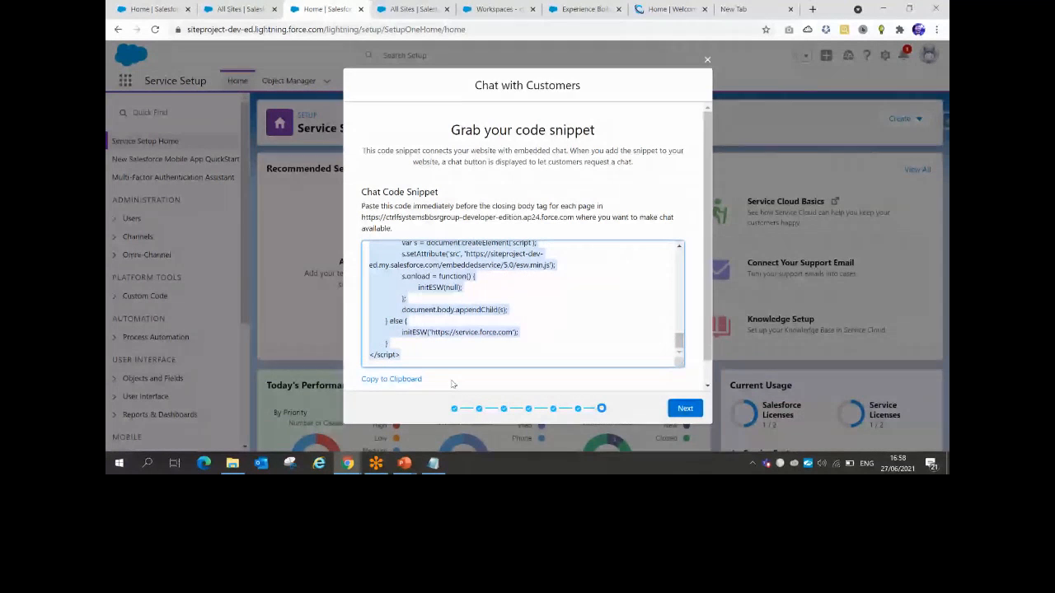
{"action": "left_click", "coordinate": [394, 380]}
Paste the chat code snippet into Notepad on a new line below the site URL, then minimize Notepad
{"action": "left_click", "coordinate": [433, 463]}
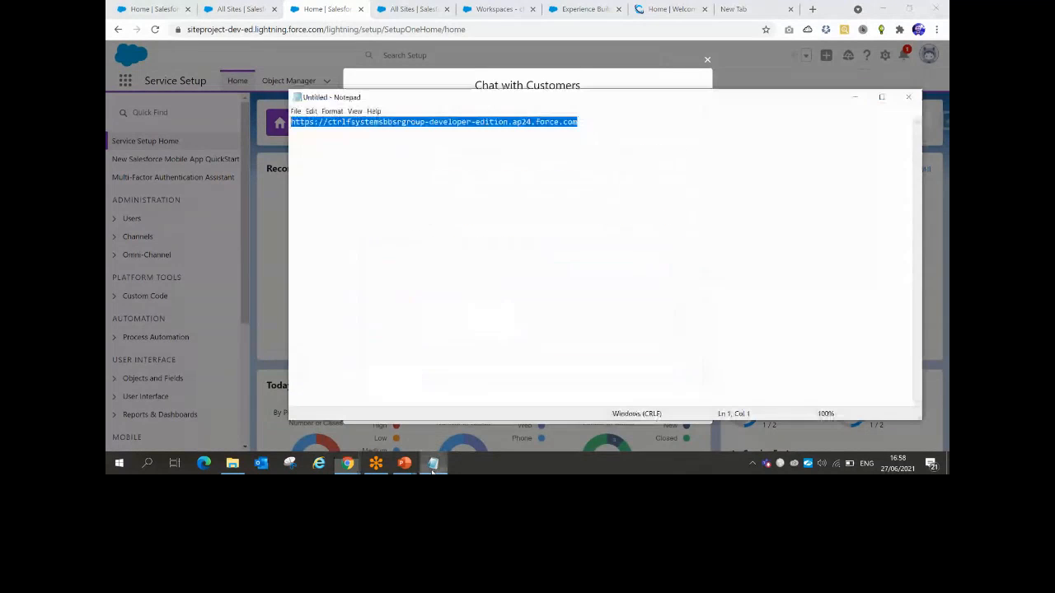
{"action": "left_click", "coordinate": [592, 126]}
{"action": "key", "text": "Return"}
{"action": "key", "text": "Return"}
{"action": "key", "text": "Return"}
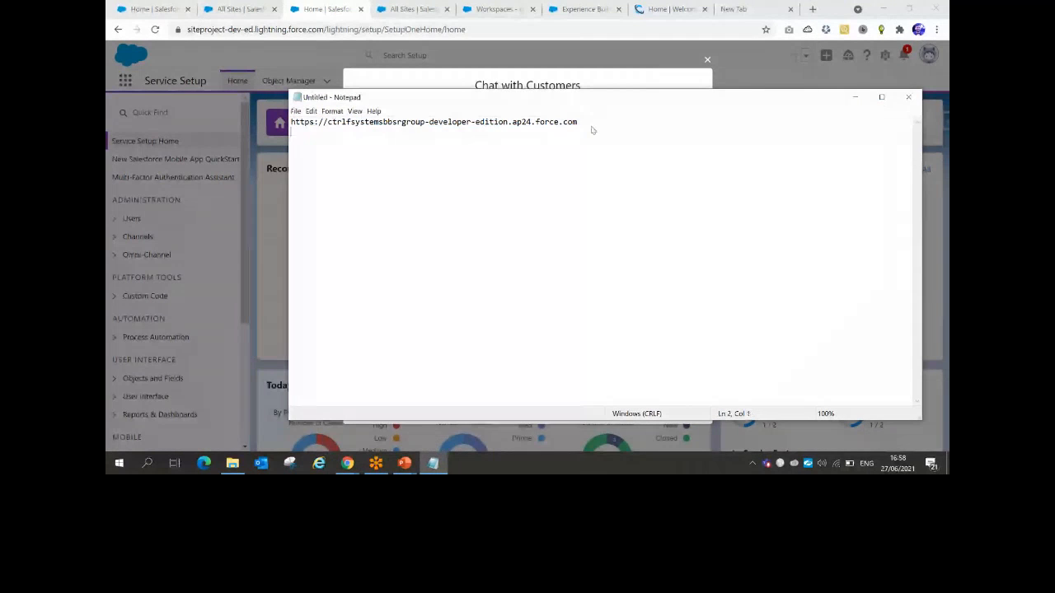
{"action": "key", "text": "ctrl+v"}
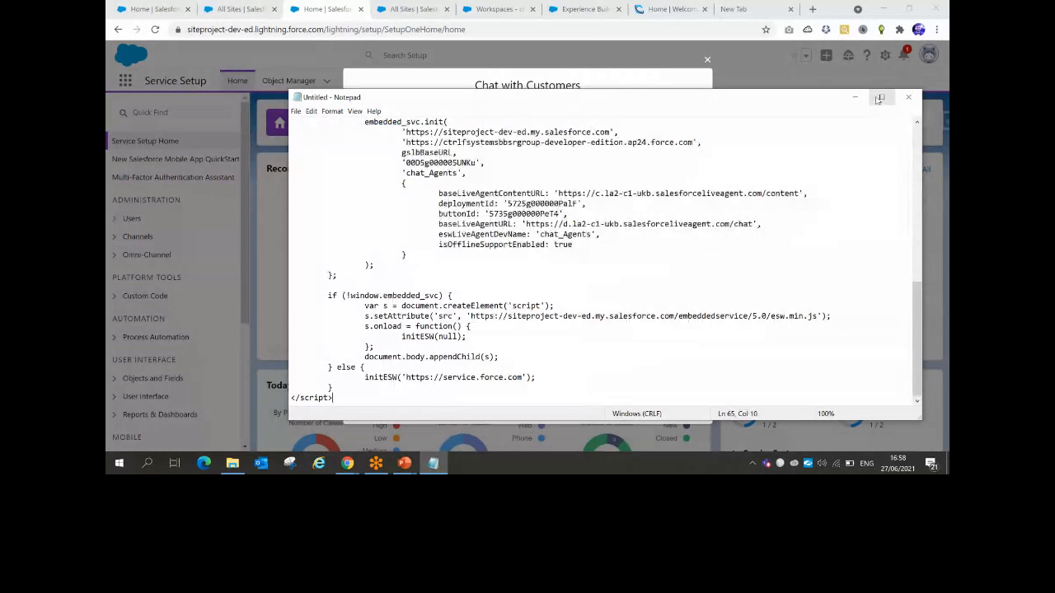
{"action": "left_click", "coordinate": [855, 97]}
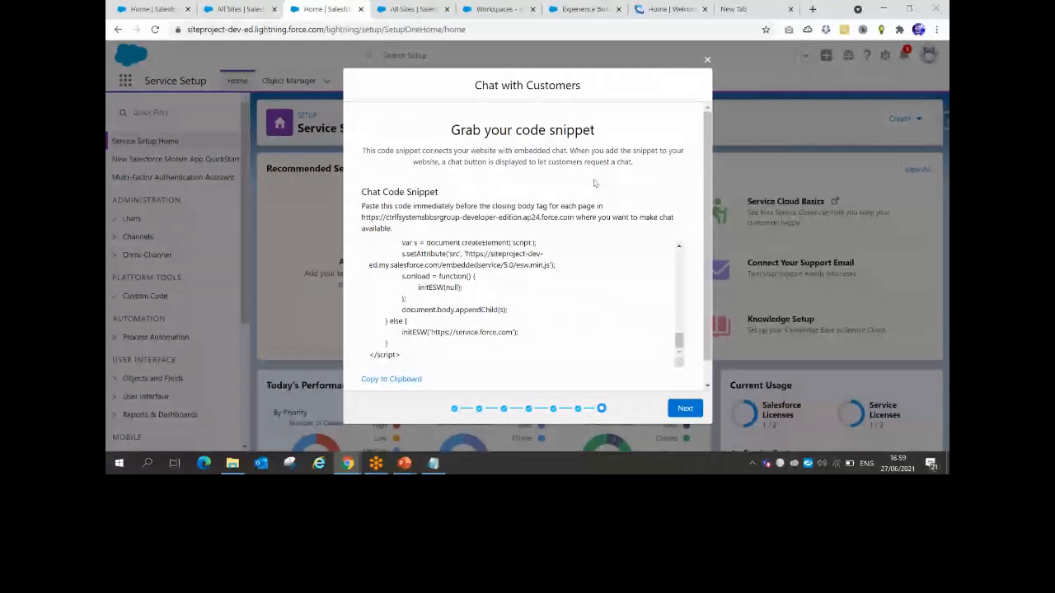
Move past the code snippet step and click Done on the 'You're ready to chat' screen
{"action": "left_click_drag", "start_coordinate": [680, 342], "coordinate": [678, 258]}
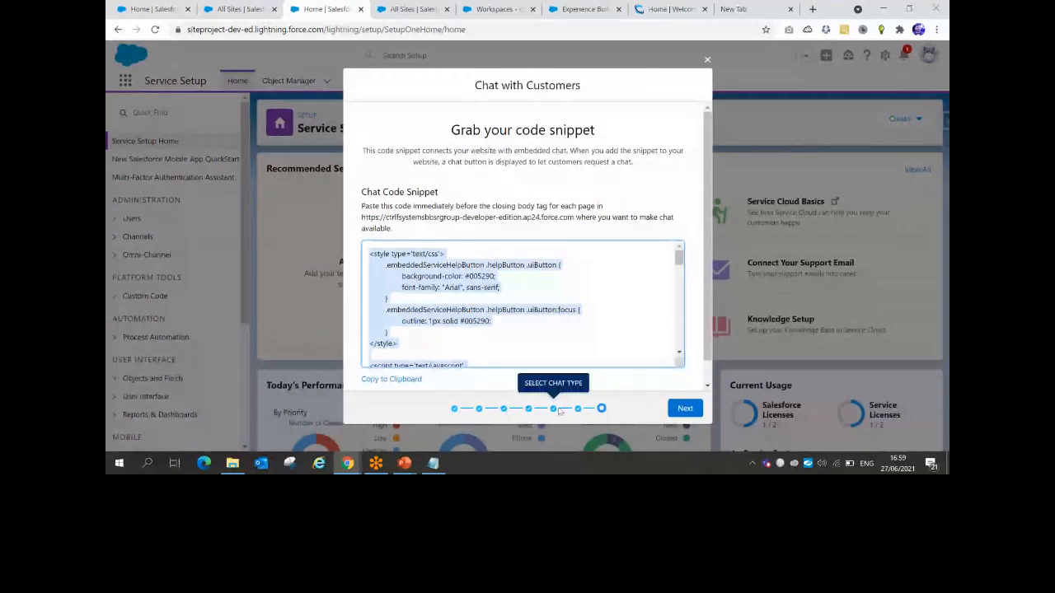
{"action": "left_click", "coordinate": [685, 408]}
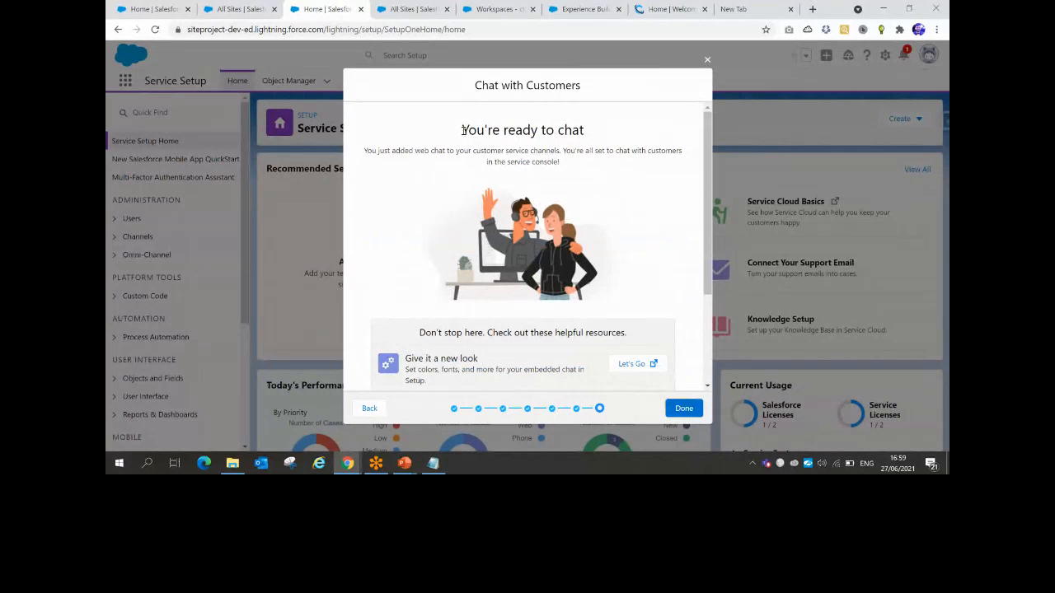
{"action": "left_click_drag", "start_coordinate": [464, 132], "coordinate": [572, 129]}
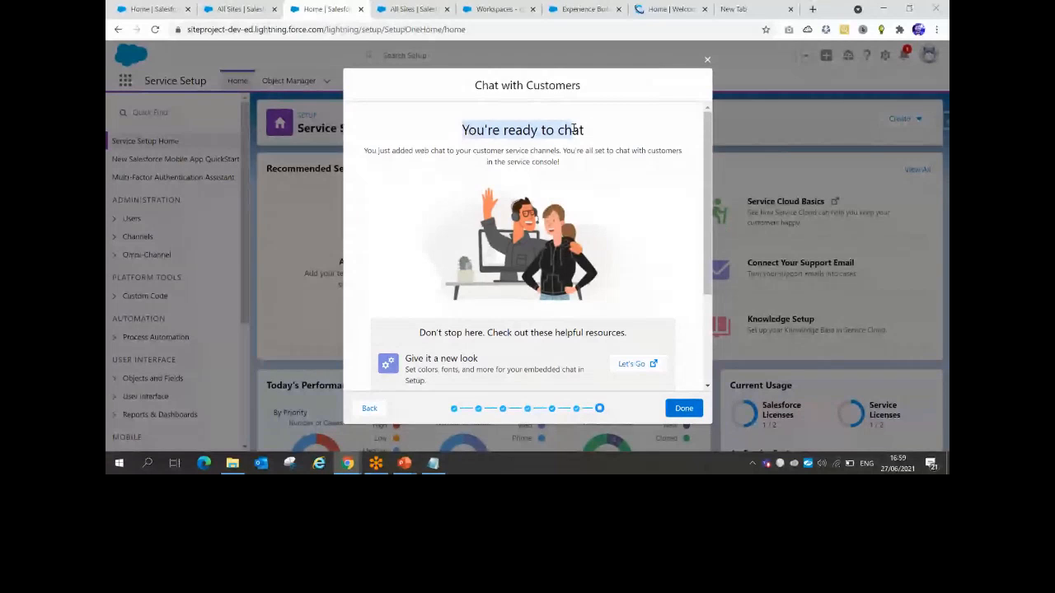
{"action": "left_click", "coordinate": [684, 408]}
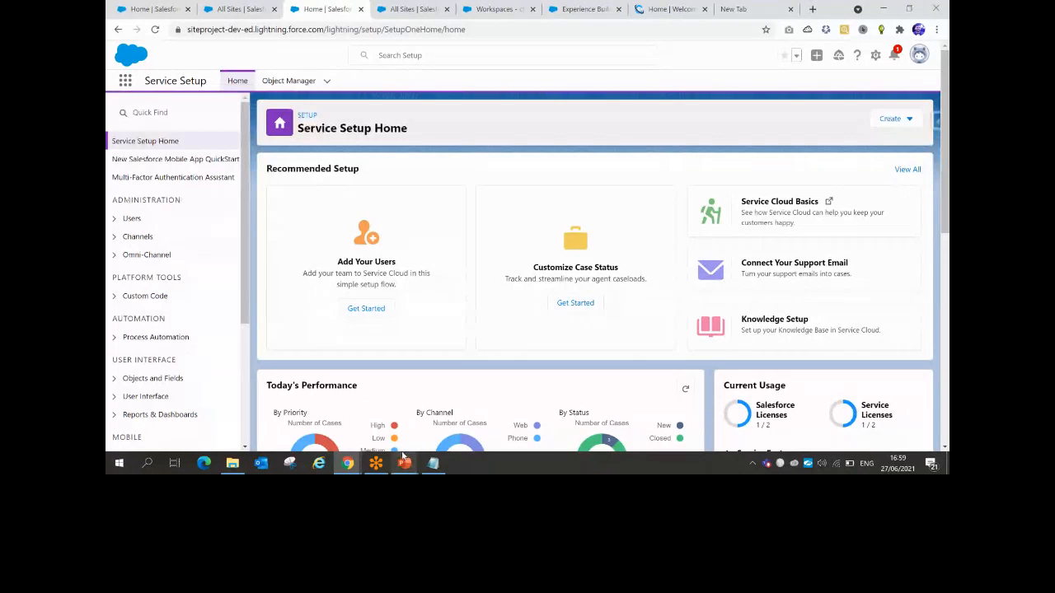
Search Setup Quick Find for 'depl' and open the Chat Deployments page
{"action": "left_click", "coordinate": [433, 463]}
{"action": "left_click", "coordinate": [856, 99]}
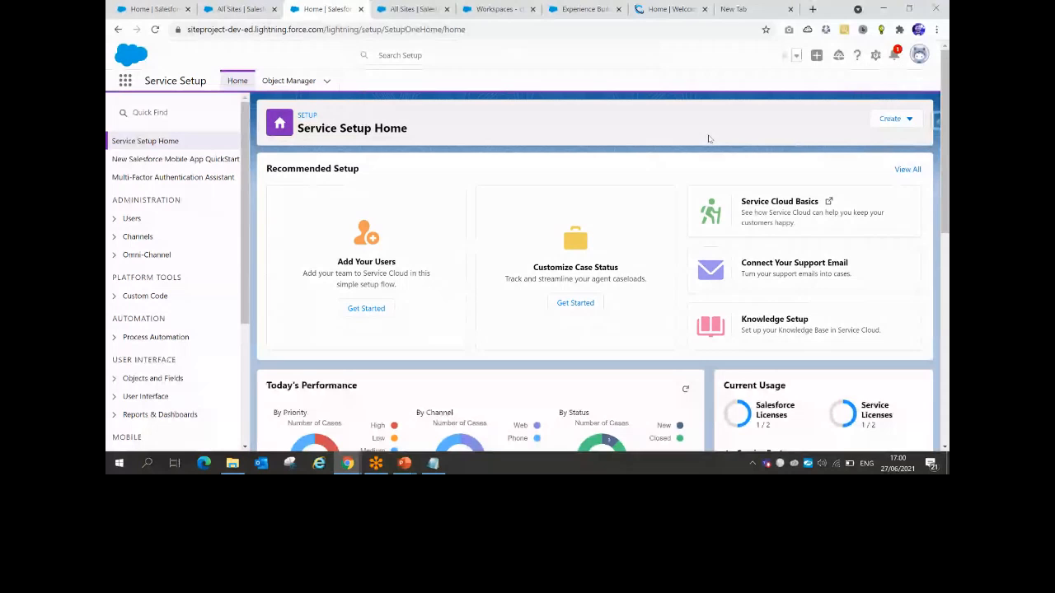
{"action": "left_click", "coordinate": [204, 115]}
{"action": "type", "text": "de"}
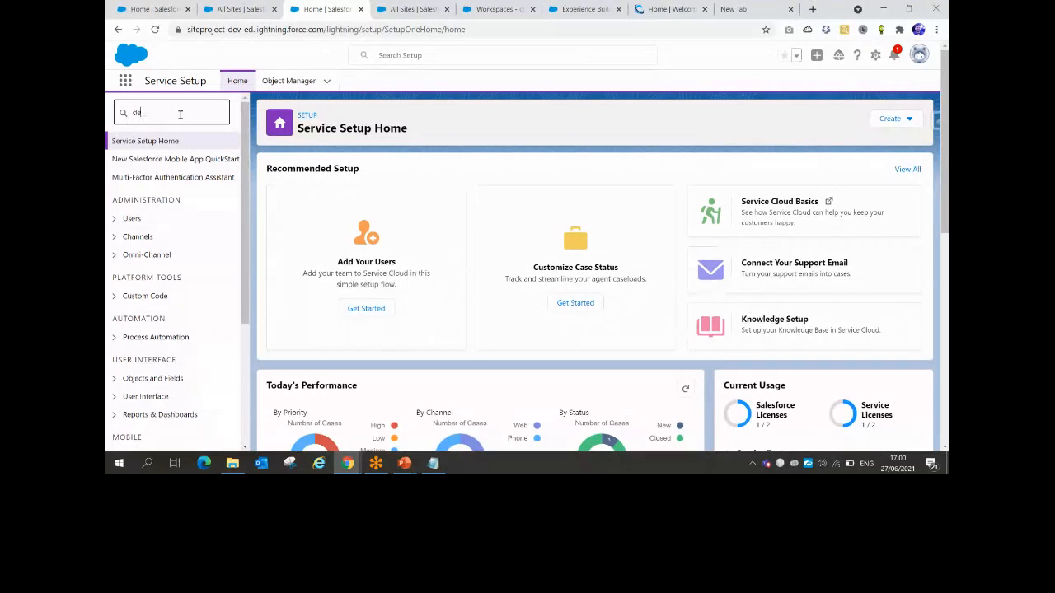
{"action": "type", "text": "plo"}
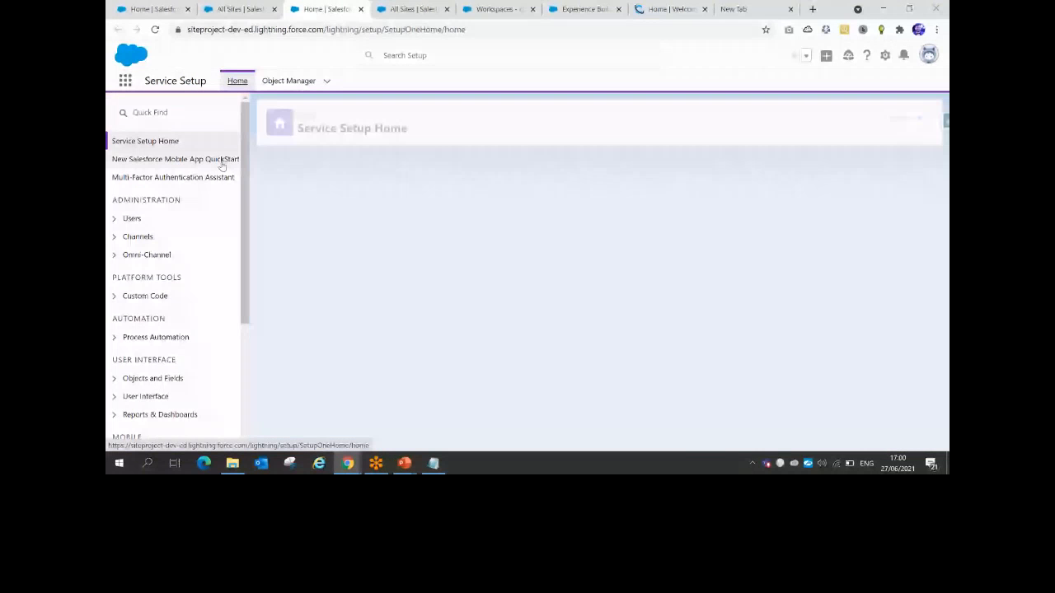
{"action": "left_click", "coordinate": [166, 116]}
{"action": "type", "text": "d"}
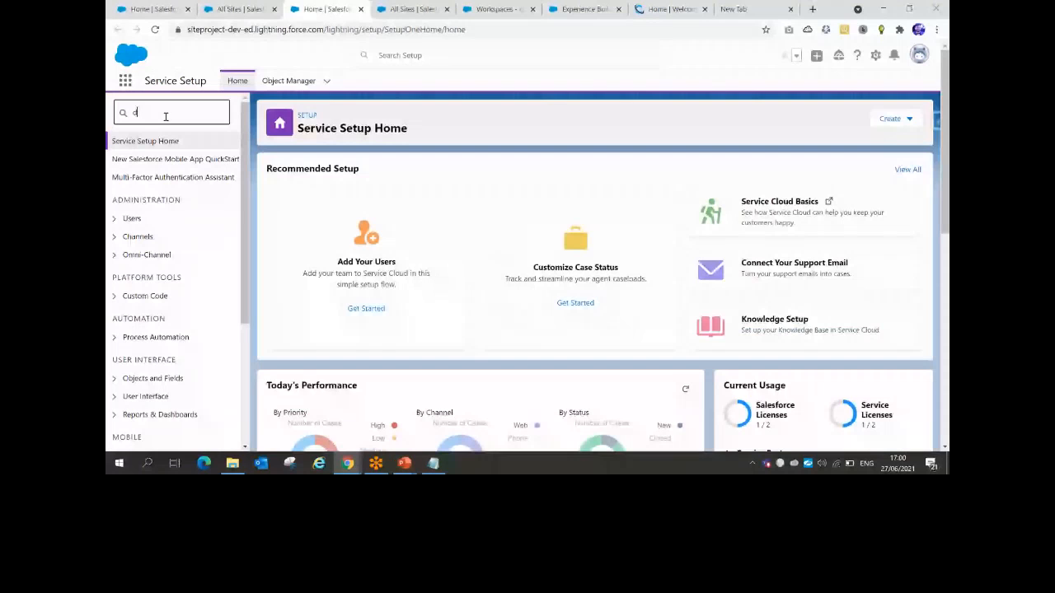
{"action": "type", "text": "epl"}
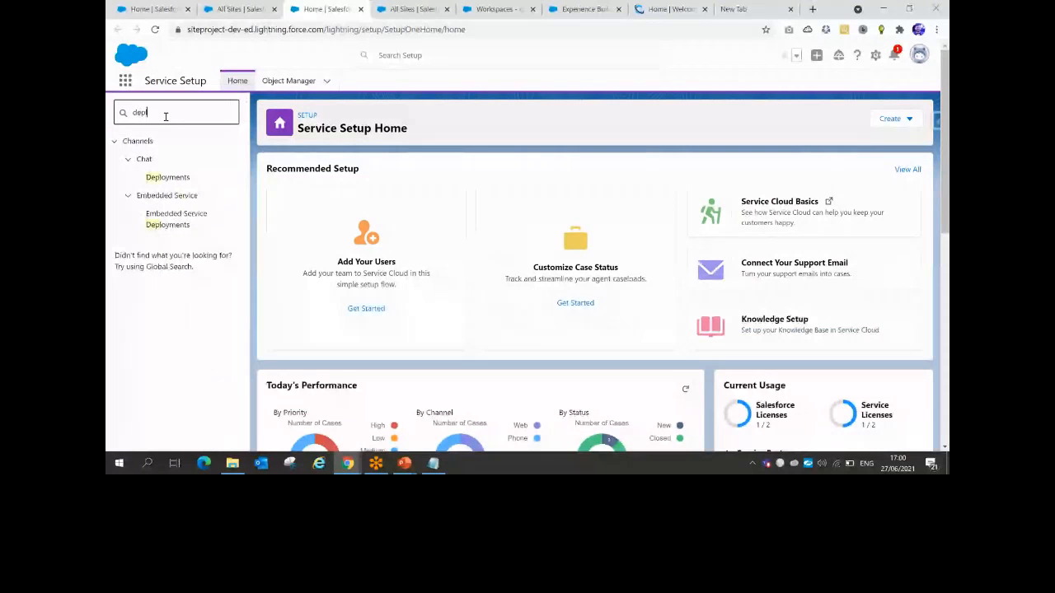
{"action": "left_click", "coordinate": [166, 178]}
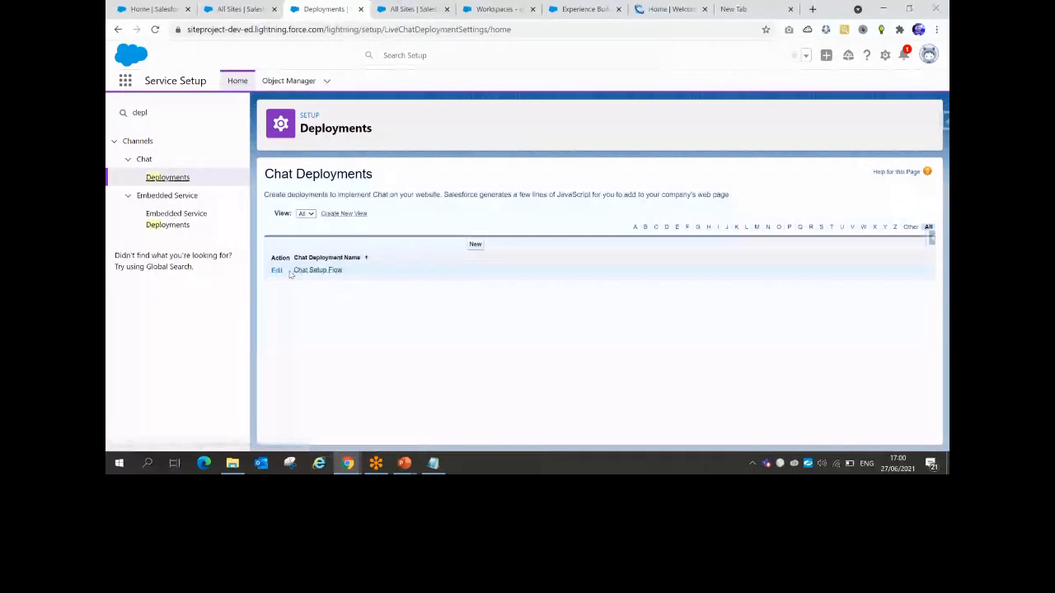
Edit the Chat Setup Flow deployment from the Chat Deployments list
{"action": "left_click_drag", "start_coordinate": [290, 273], "coordinate": [345, 276]}
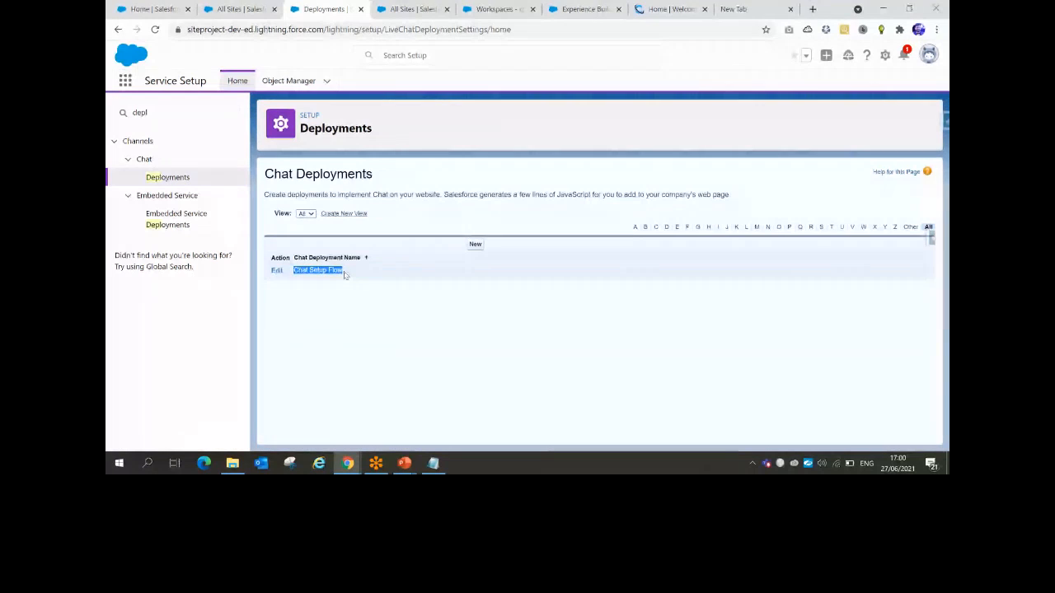
{"action": "left_click", "coordinate": [277, 272]}
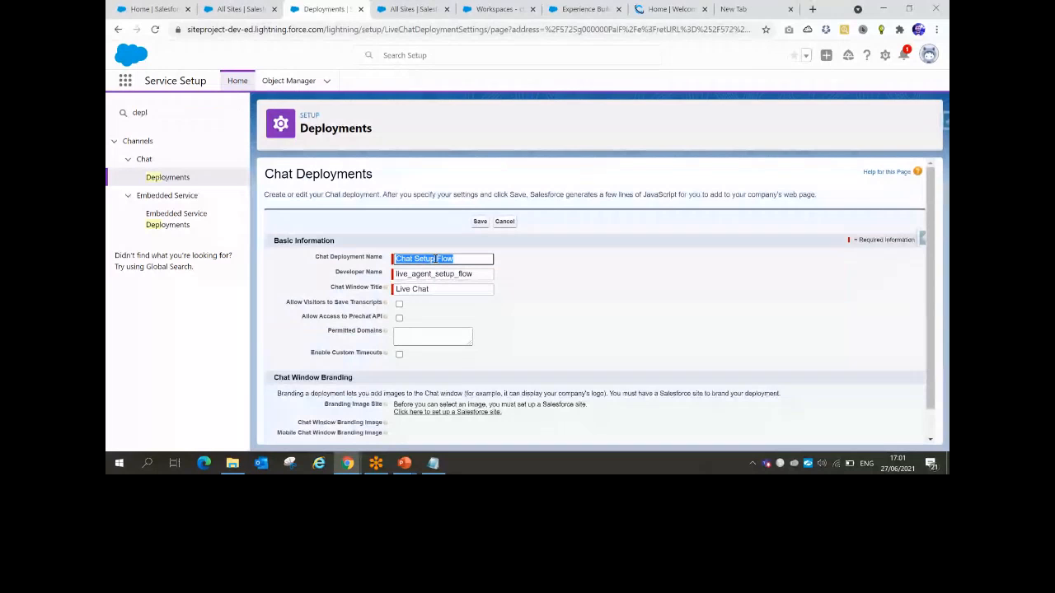
{"action": "scroll", "coordinate": [436, 259], "scroll_direction": "down", "scroll_amount": 1}
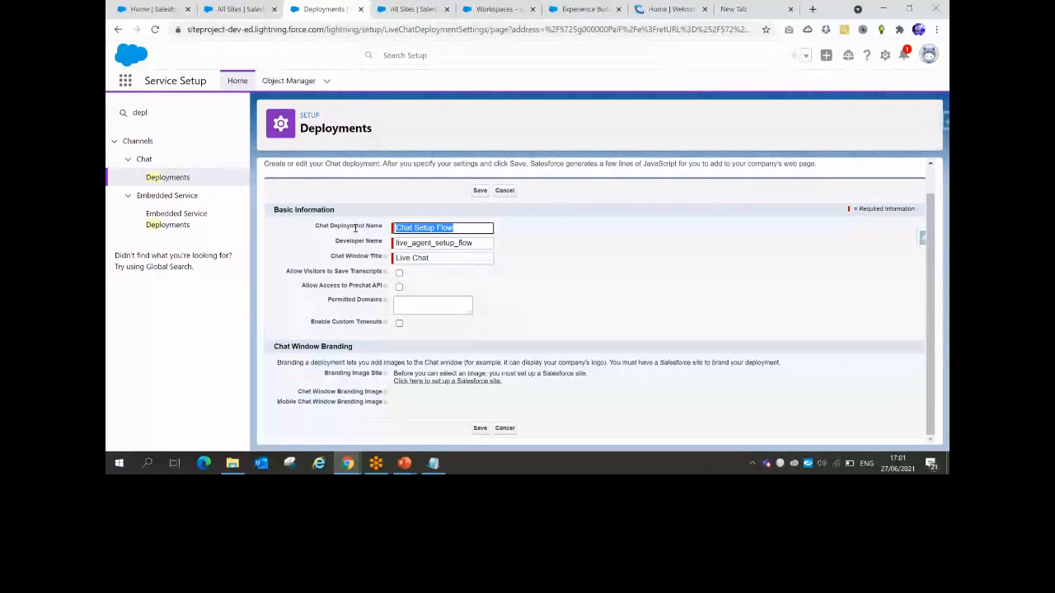
{"action": "left_click_drag", "start_coordinate": [337, 257], "coordinate": [383, 256]}
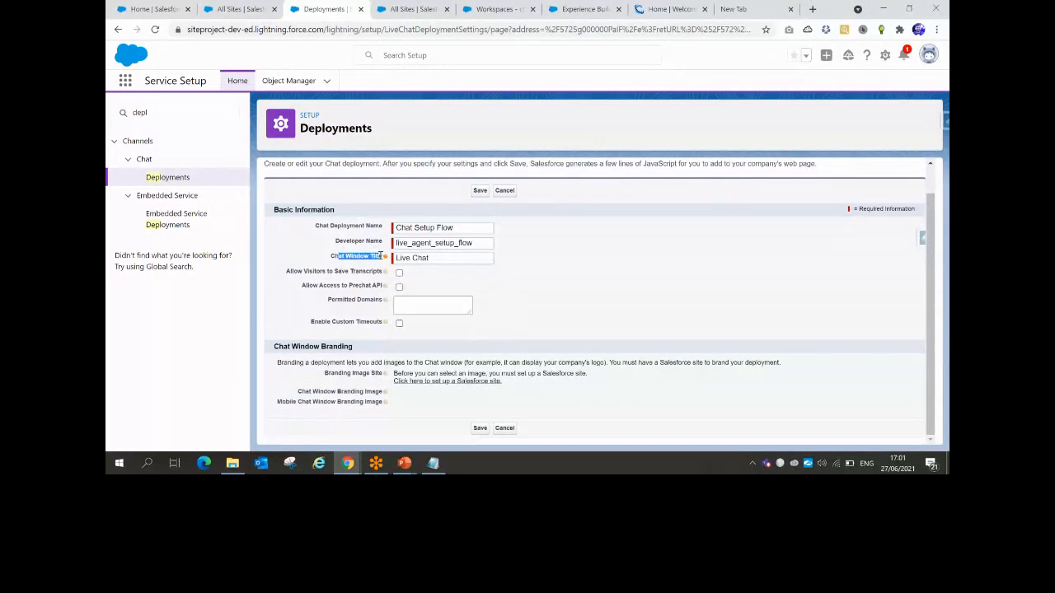
{"action": "left_click", "coordinate": [308, 268]}
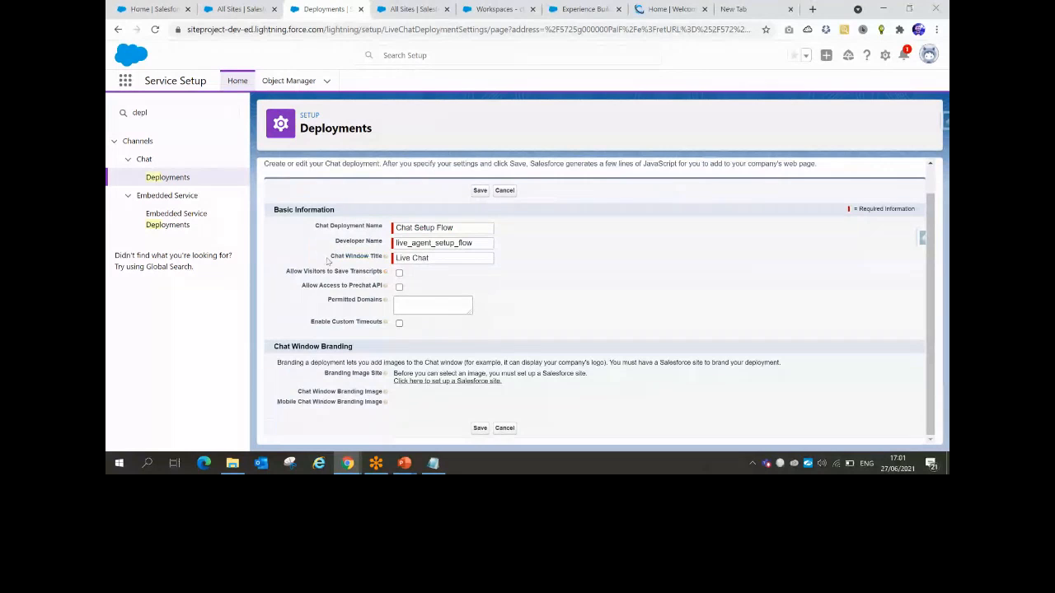
{"action": "left_click_drag", "start_coordinate": [332, 256], "coordinate": [384, 256]}
{"action": "left_click", "coordinate": [399, 274]}
{"action": "left_click", "coordinate": [398, 273]}
{"action": "mouse_move", "coordinate": [386, 290]}
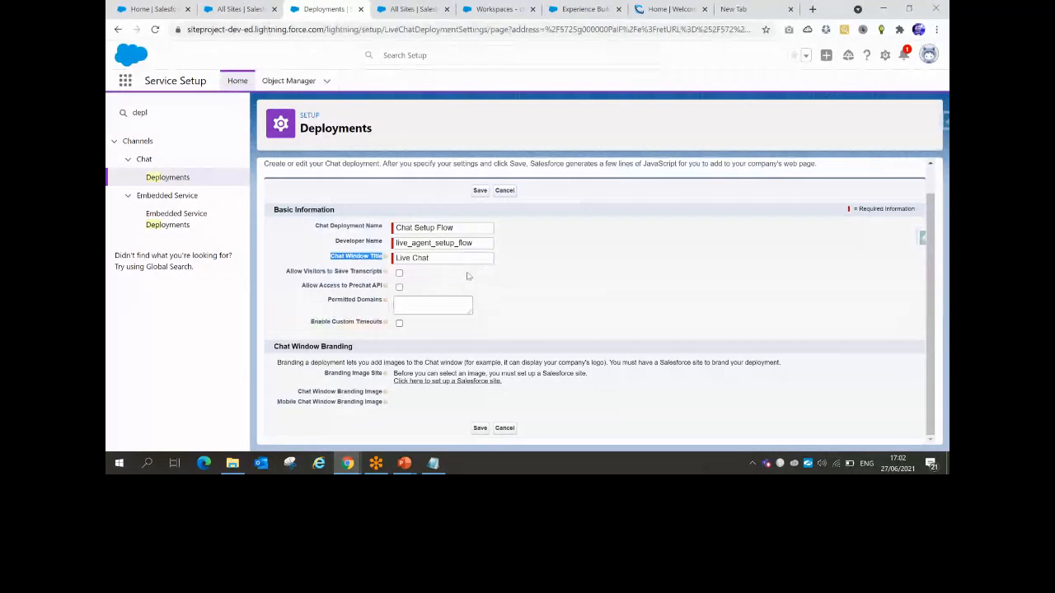
{"action": "mouse_move", "coordinate": [386, 324]}
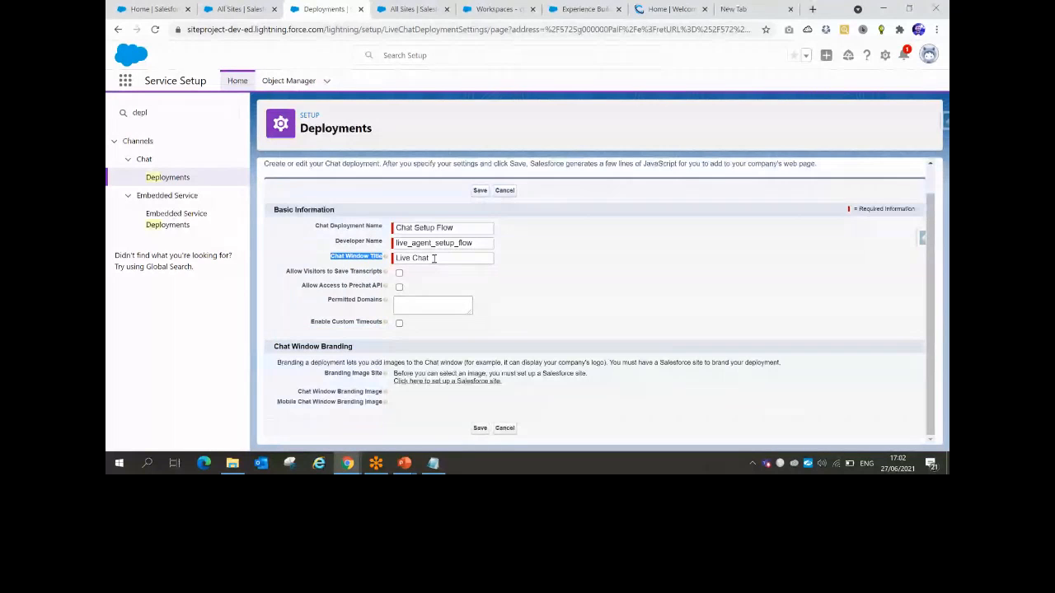
Change the Chat Window Title from Live Chat to 'CtrlFSystems Exp', then switch to PowerPoint
{"action": "left_click_drag", "start_coordinate": [434, 258], "coordinate": [391, 261]}
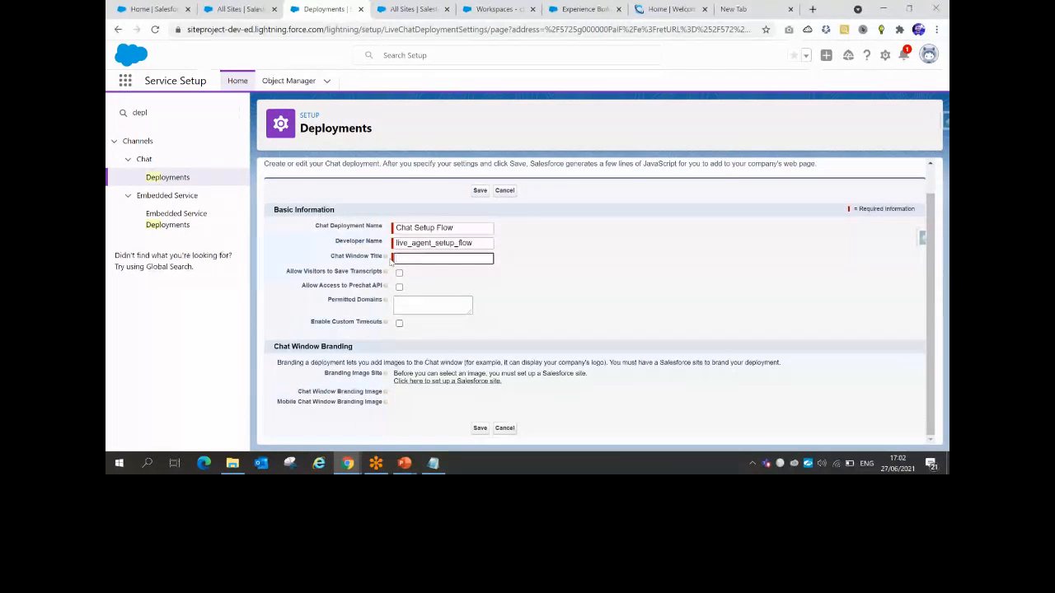
{"action": "type", "text": "Ctrl"}
{"action": "key", "text": "Down"}
{"action": "key", "text": "Return"}
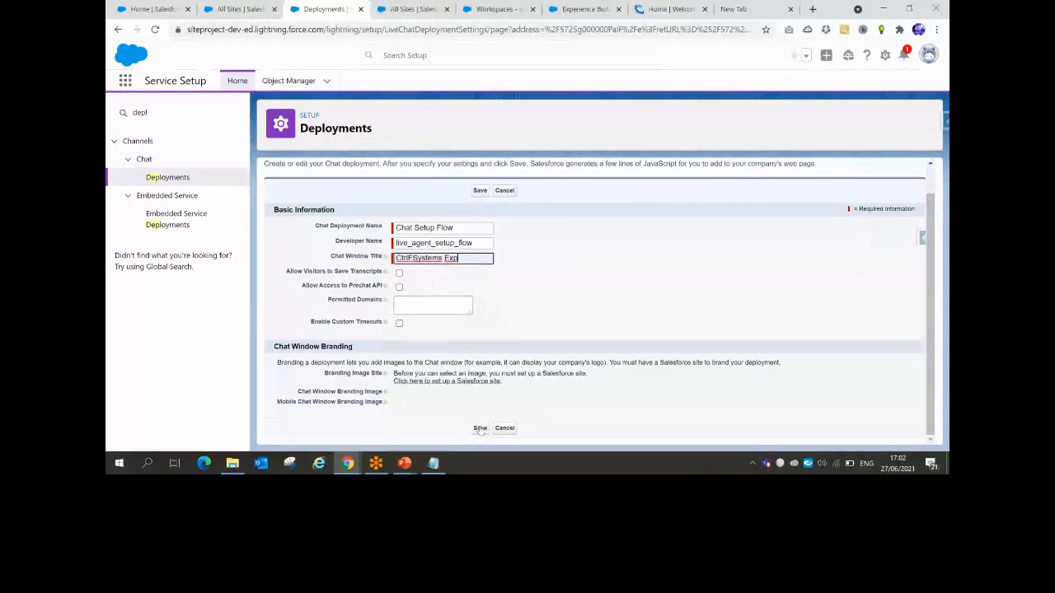
{"action": "left_click", "coordinate": [284, 346]}
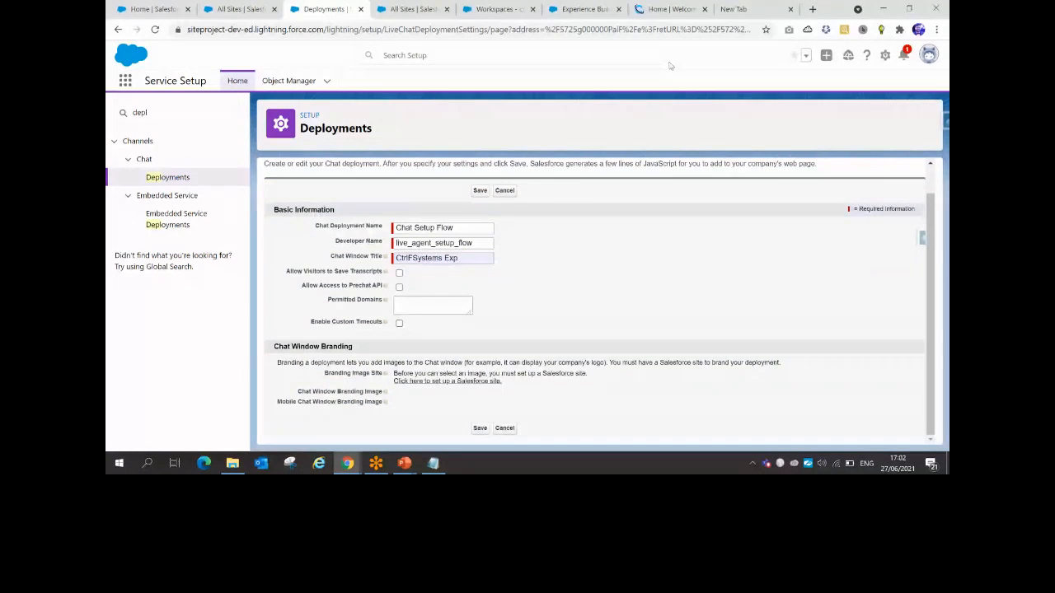
{"action": "key", "text": "alt+Tab"}
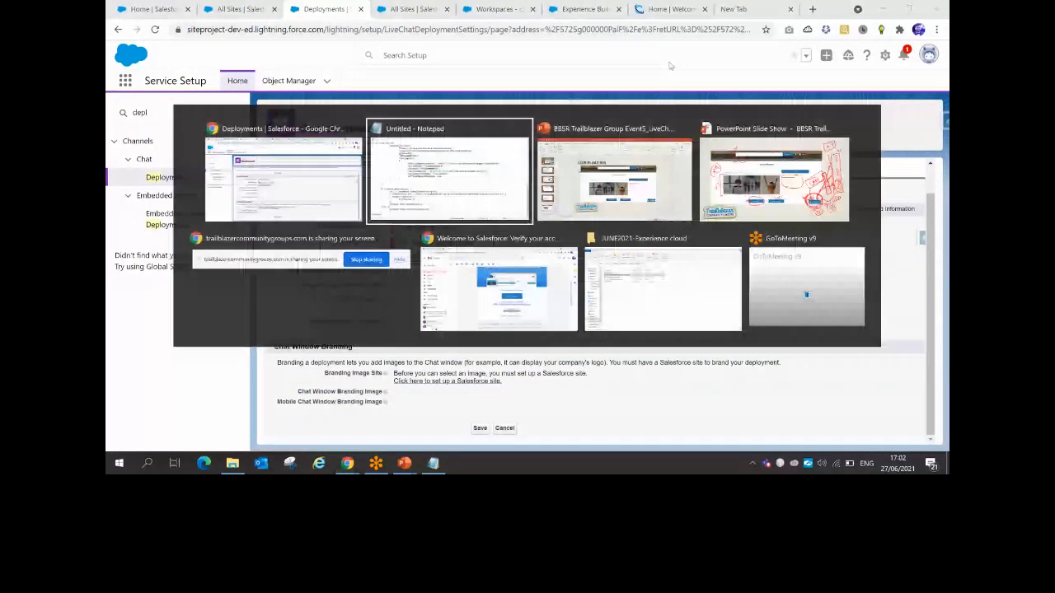
{"action": "key", "text": "alt+Tab"}
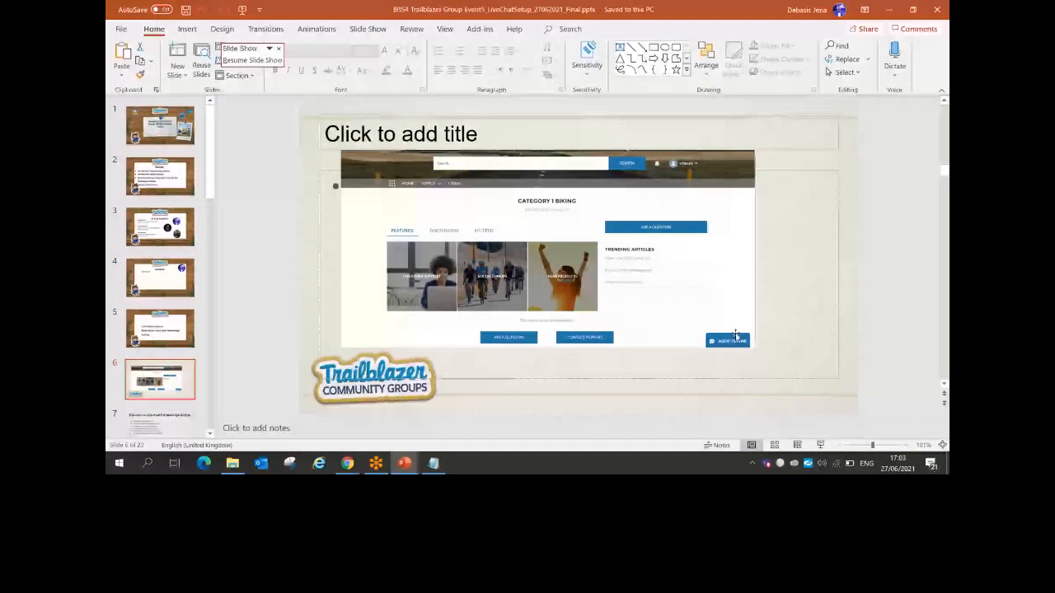
Save the Chat Setup Flow deployment with its new title, then bring up the slide show
{"action": "key", "text": "alt+Tab"}
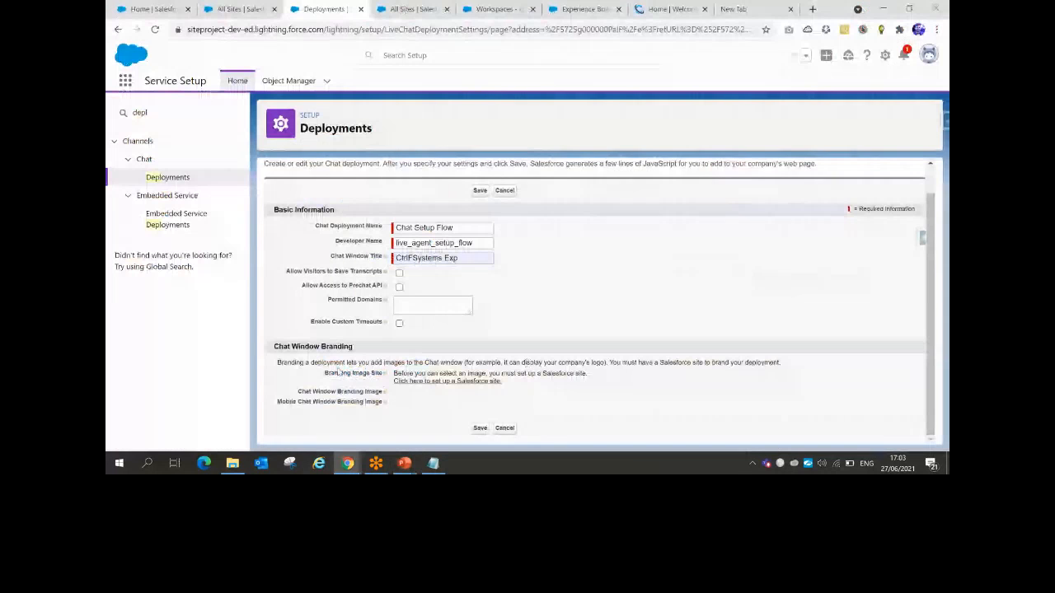
{"action": "left_click_drag", "start_coordinate": [324, 373], "coordinate": [375, 374]}
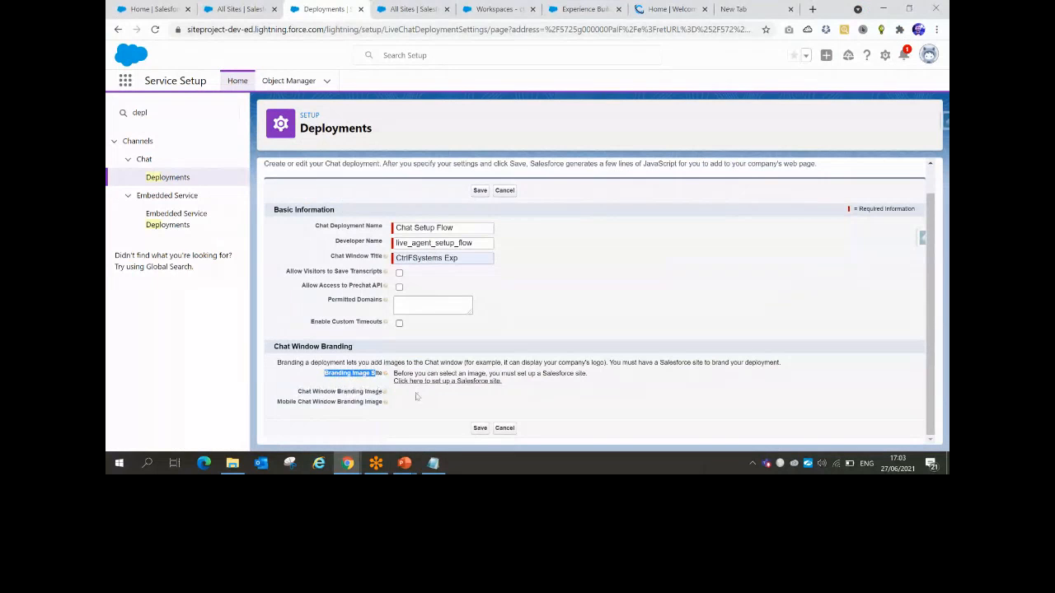
{"action": "left_click", "coordinate": [480, 428]}
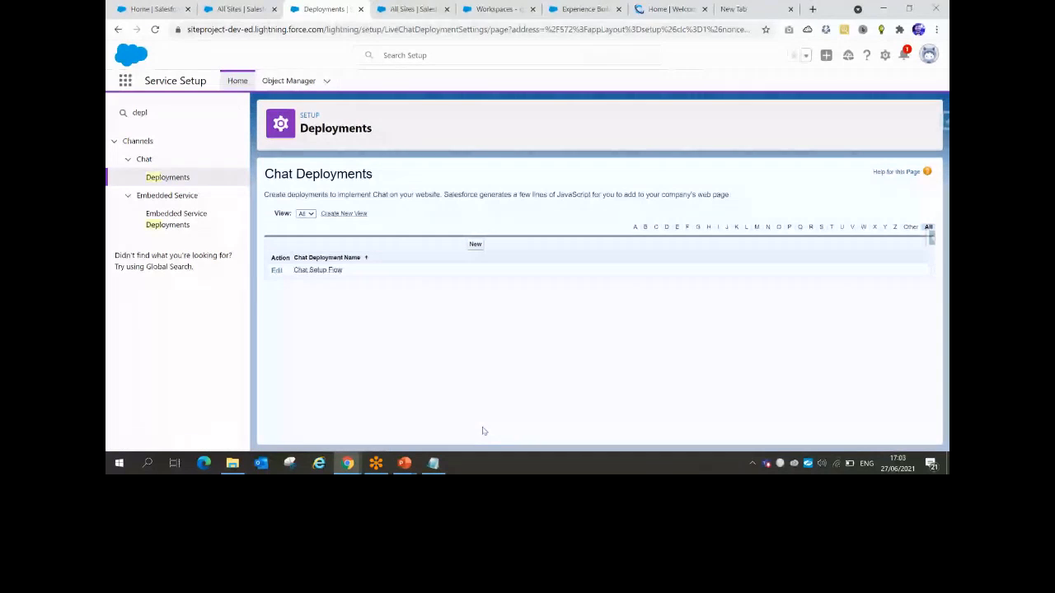
{"action": "mouse_move", "coordinate": [404, 463]}
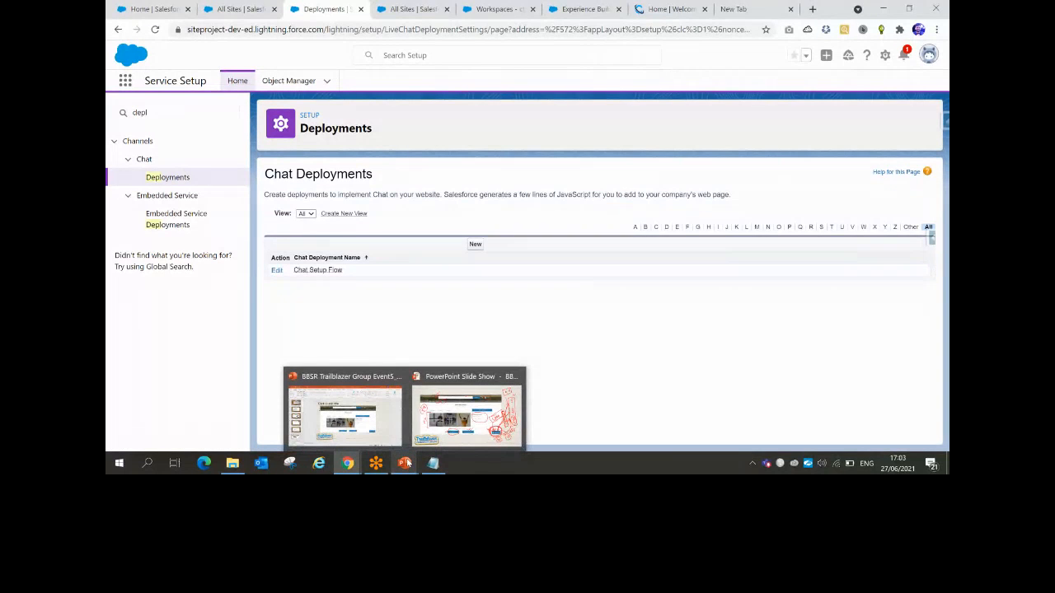
{"action": "left_click", "coordinate": [442, 421]}
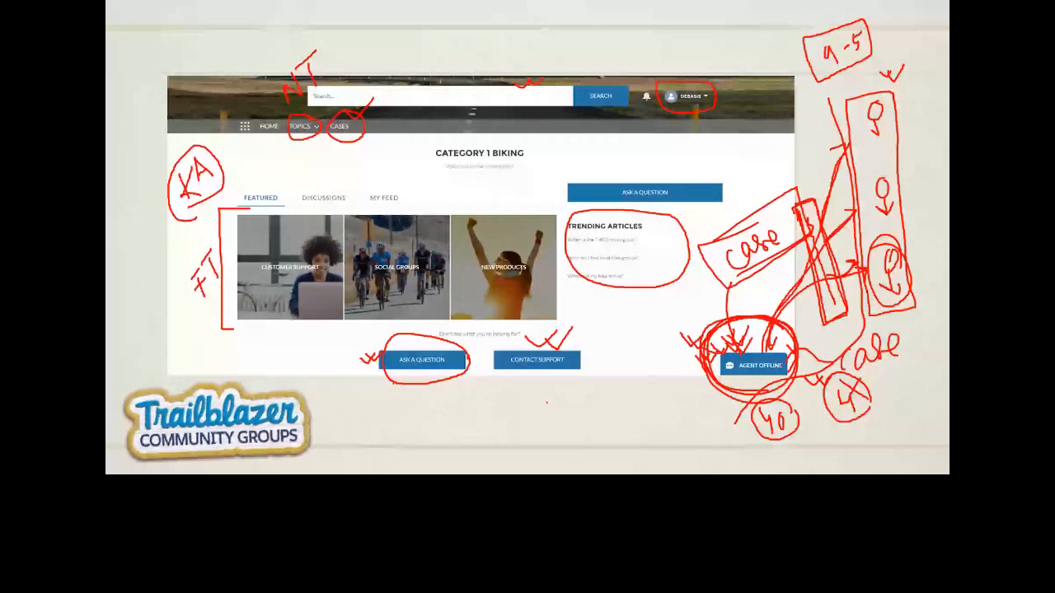
Ink 'LC' and 'Pr - Most' near Contact Support on the slide, then return to Salesforce
{"action": "mouse_move", "coordinate": [595, 371]}
{"action": "left_mouse_down"}
{"action": "mouse_move", "coordinate": [629, 375]}
{"action": "mouse_move", "coordinate": [585, 378]}
{"action": "mouse_move", "coordinate": [614, 399]}
{"action": "mouse_move", "coordinate": [630, 366]}
{"action": "left_mouse_up"}
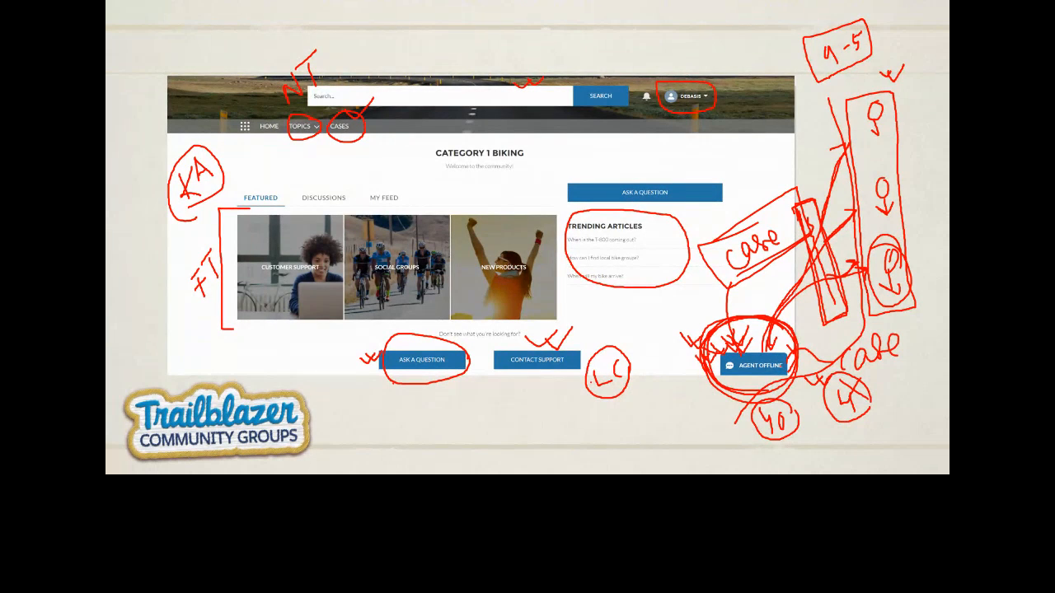
{"action": "mouse_move", "coordinate": [487, 393]}
{"action": "left_mouse_down"}
{"action": "mouse_move", "coordinate": [488, 411]}
{"action": "mouse_move", "coordinate": [566, 384]}
{"action": "left_mouse_up"}
{"action": "left_click_drag", "start_coordinate": [559, 379], "coordinate": [557, 381]}
{"action": "left_click_drag", "start_coordinate": [569, 374], "coordinate": [563, 387]}
{"action": "left_click_drag", "start_coordinate": [573, 367], "coordinate": [576, 387]}
{"action": "left_click_drag", "start_coordinate": [569, 374], "coordinate": [579, 372]}
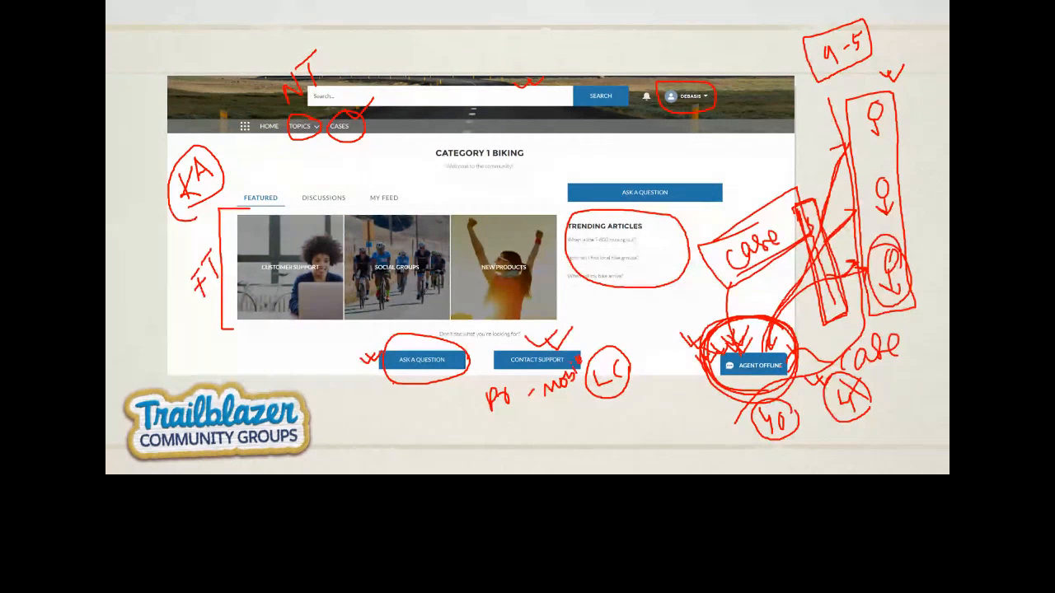
{"action": "key", "text": "alt+Tab"}
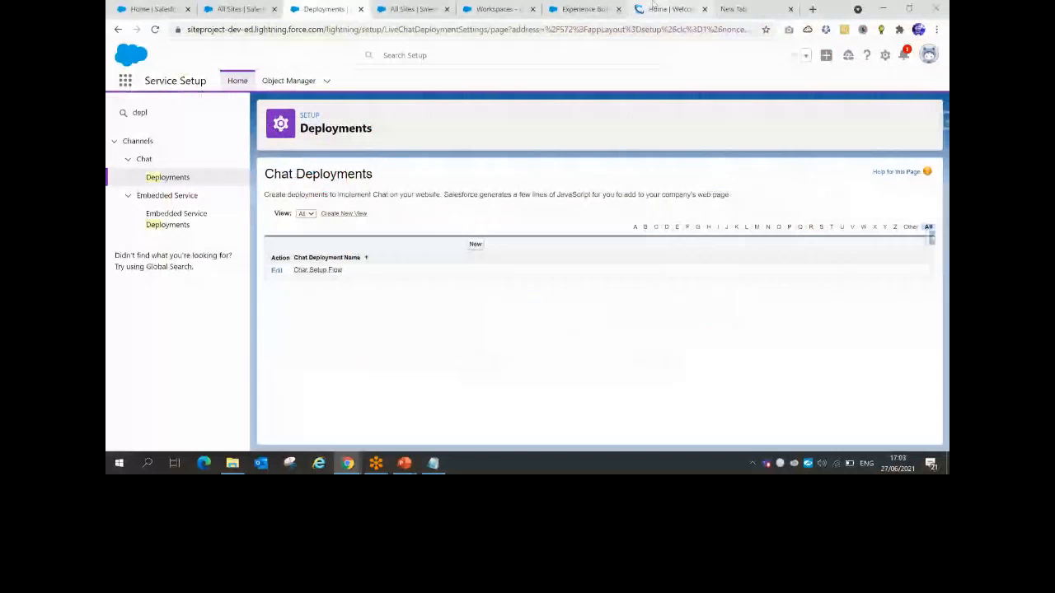
View the ctrlfsystems.com website tab, then bring the Salesforce All Sites tab forward
{"action": "left_click", "coordinate": [655, 8]}
{"action": "mouse_move", "coordinate": [562, 107]}
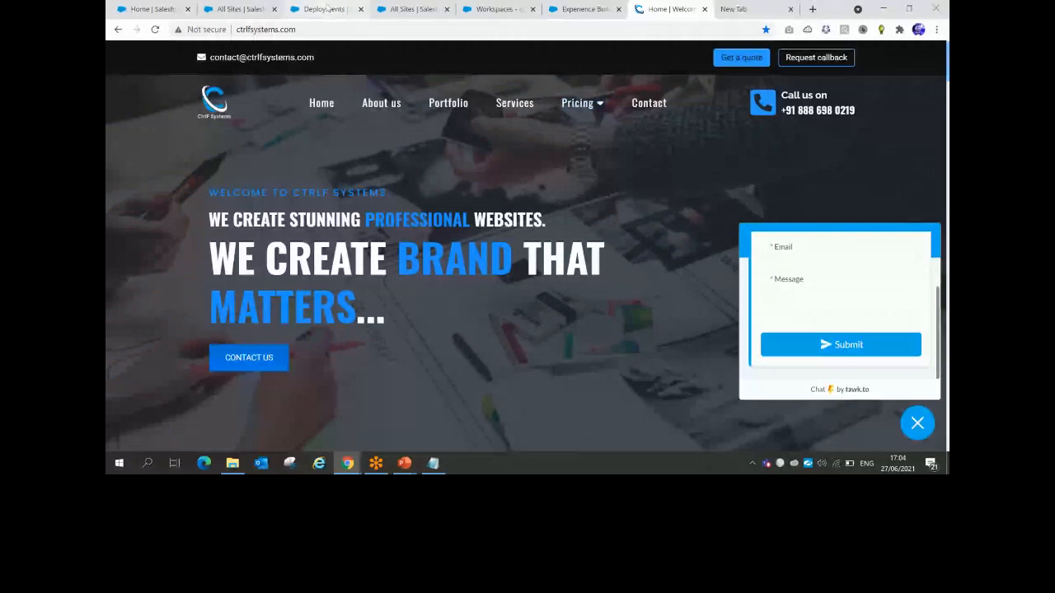
{"action": "left_click", "coordinate": [394, 8]}
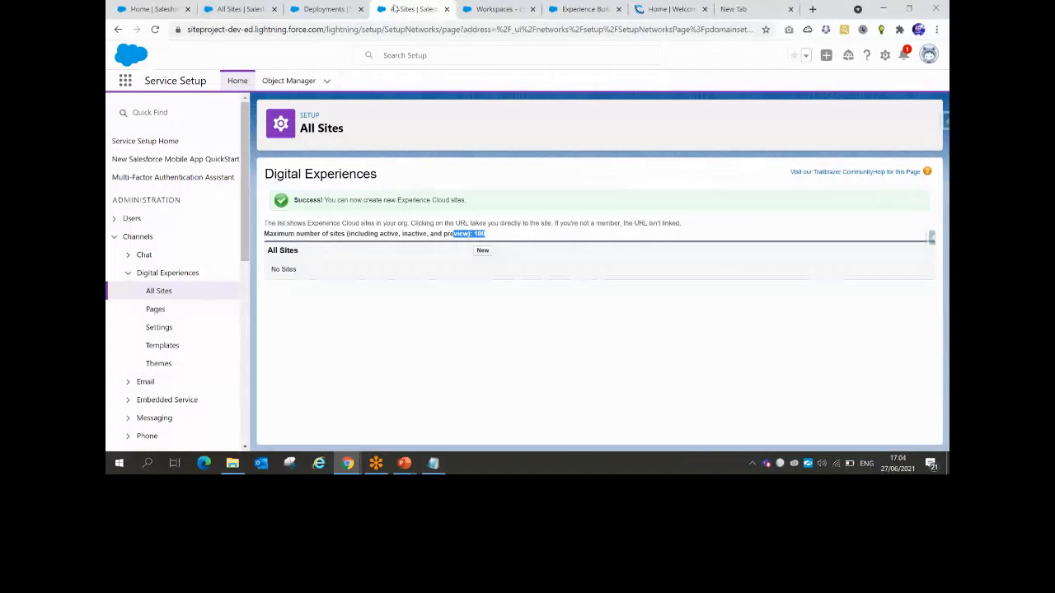
{"action": "left_click", "coordinate": [403, 463]}
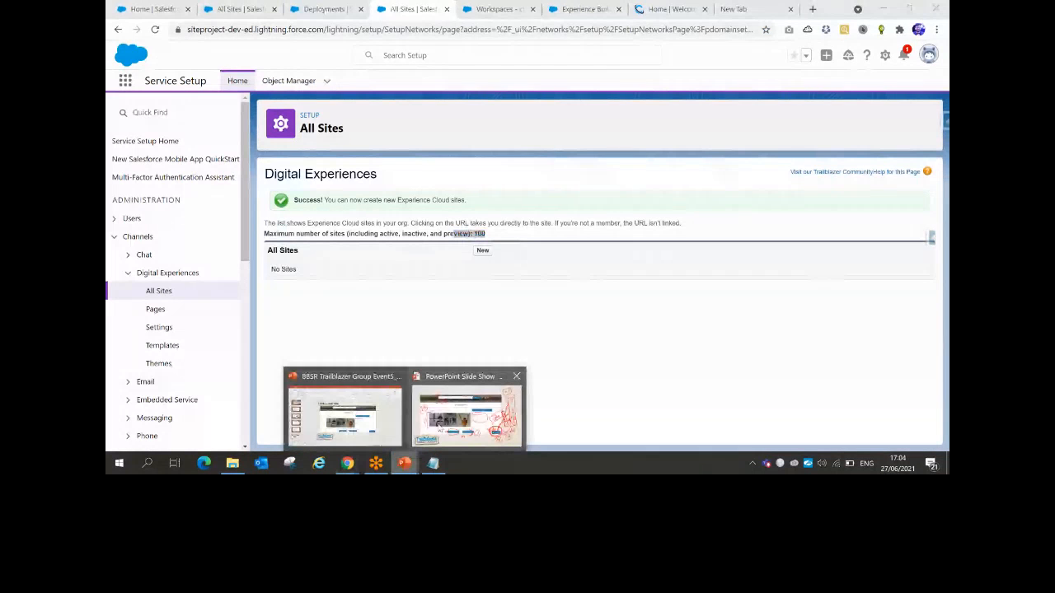
Advance the slide show three slides to Chat Agent Skill, then return to Salesforce
{"action": "left_click", "coordinate": [439, 421]}
{"action": "key", "text": "Right"}
{"action": "key", "text": "Right"}
{"action": "key", "text": "Right"}
{"action": "key", "text": "Right"}
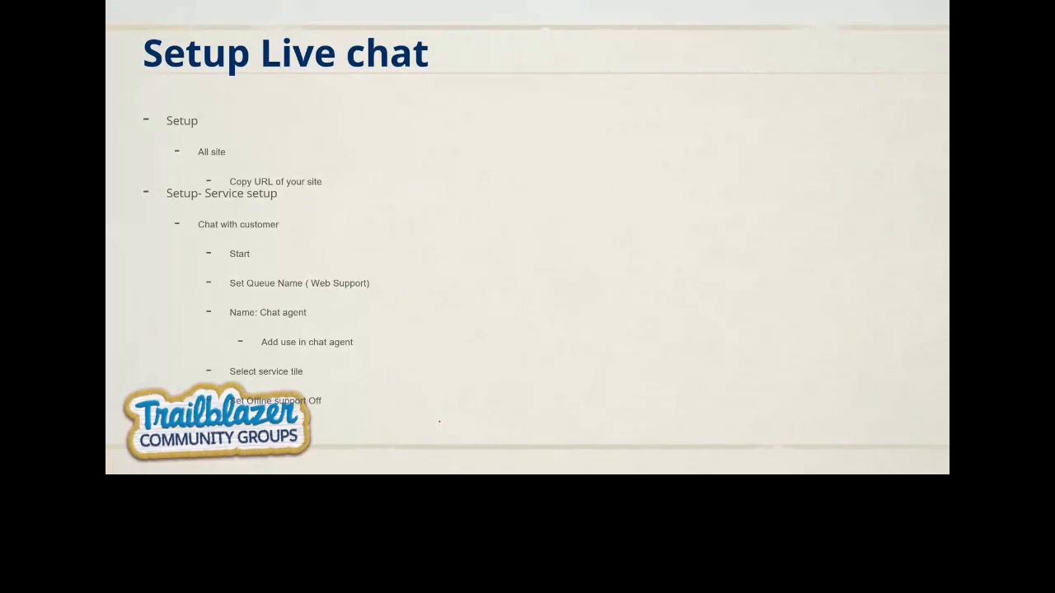
{"action": "key", "text": "Right"}
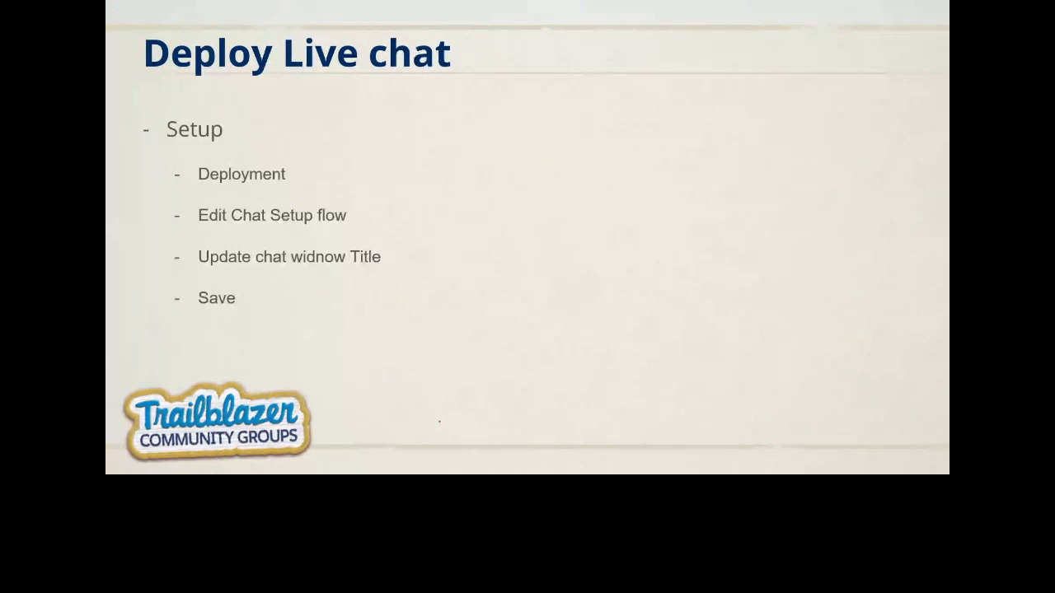
{"action": "key", "text": "Right"}
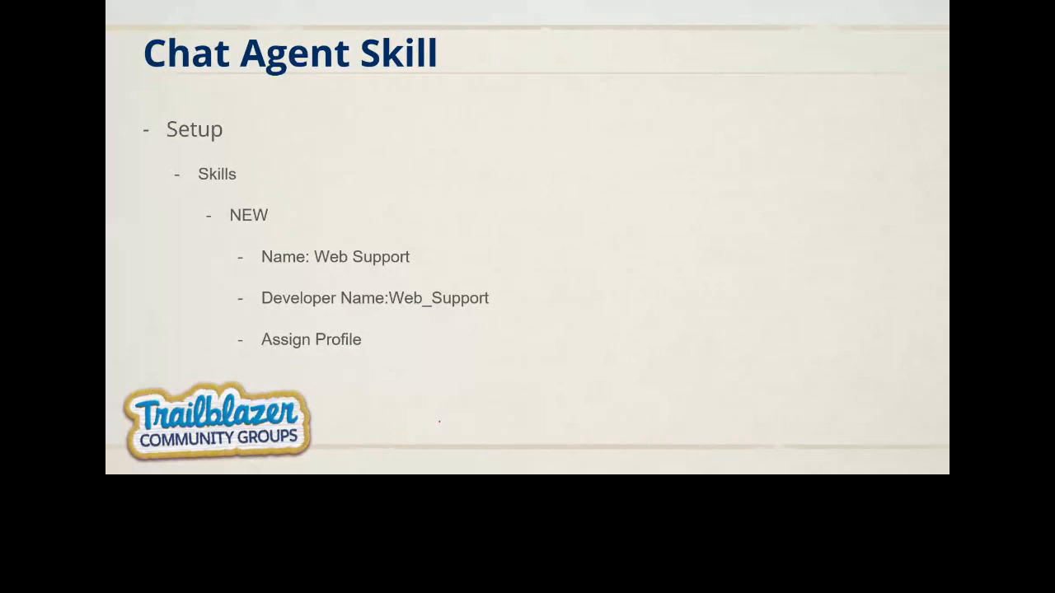
{"action": "key", "text": "alt+Tab"}
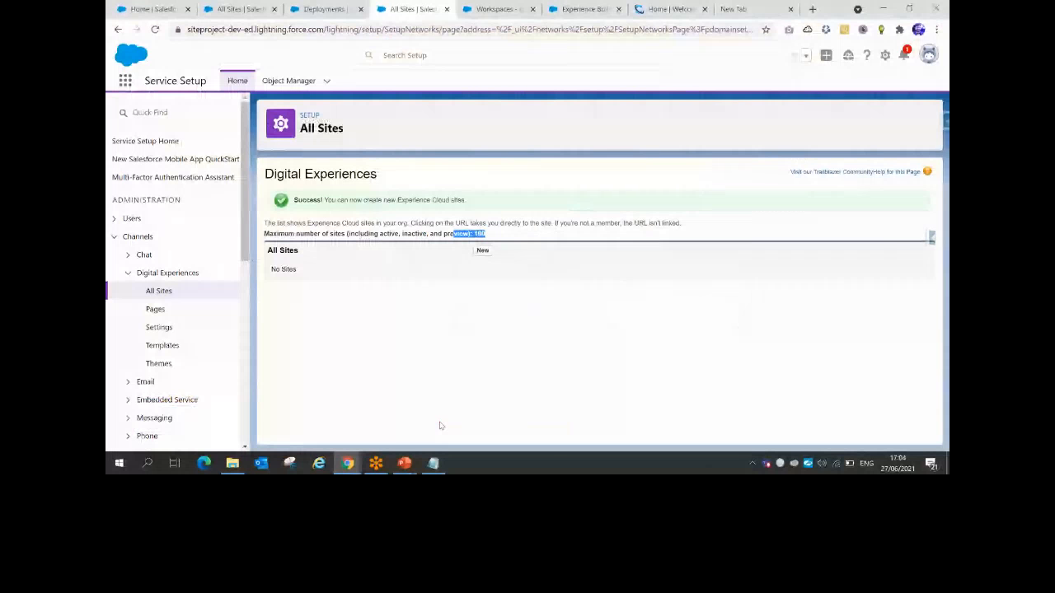
{"action": "key", "text": "alt+Tab"}
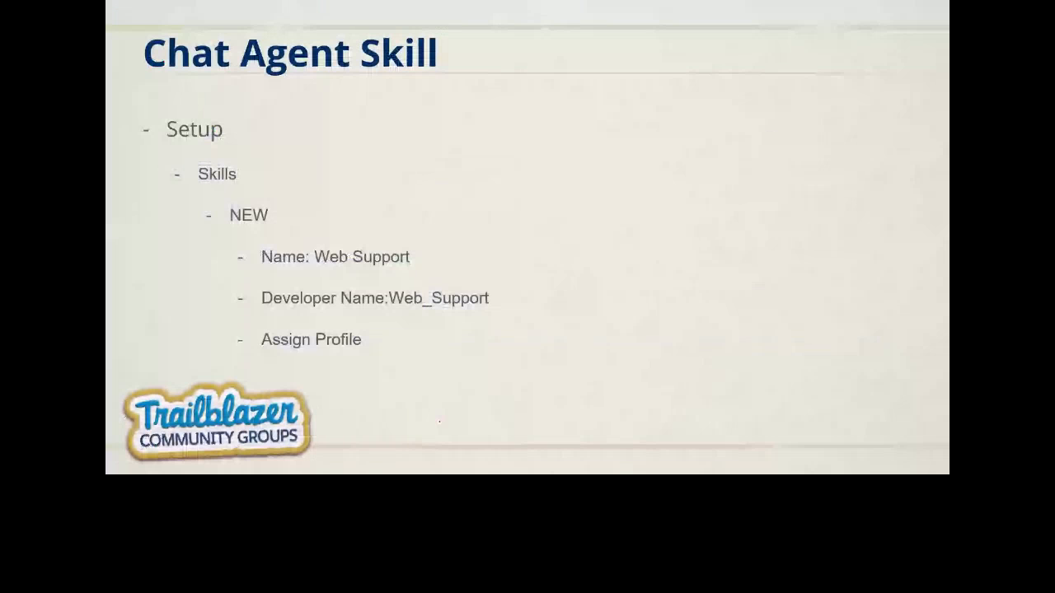
{"action": "key", "text": "alt+Tab"}
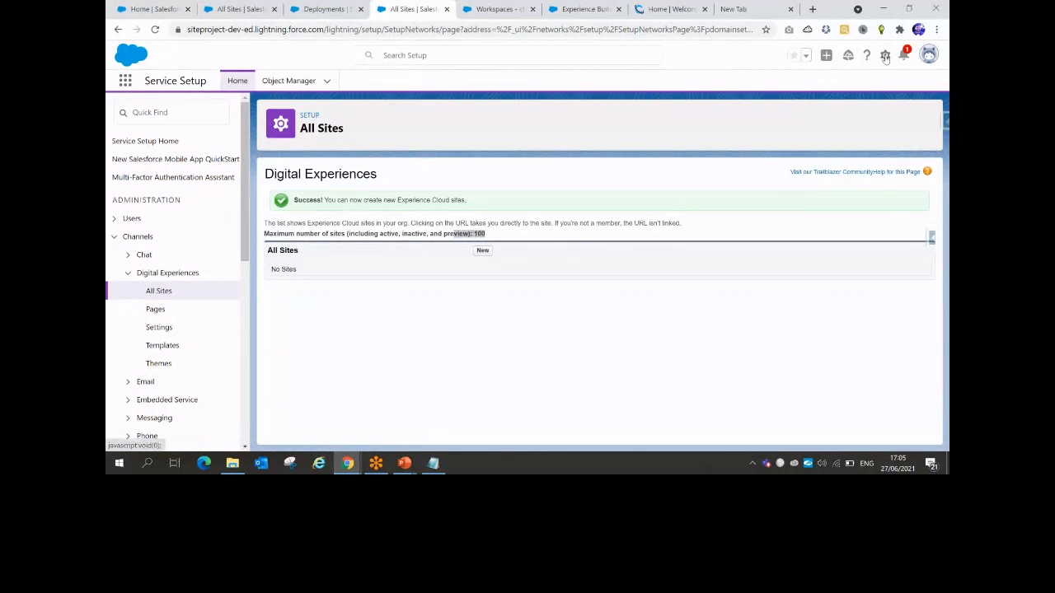
Search Setup Quick Find for 'skil' and open the Chat Skills page
{"action": "left_click", "coordinate": [885, 56]}
{"action": "left_click", "coordinate": [138, 109]}
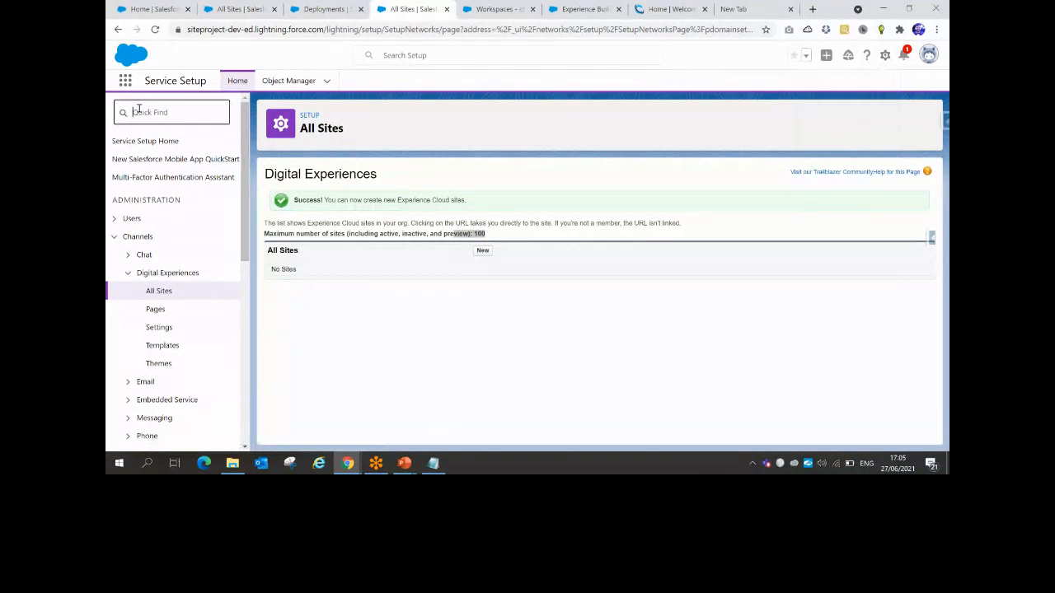
{"action": "type", "text": "skil"}
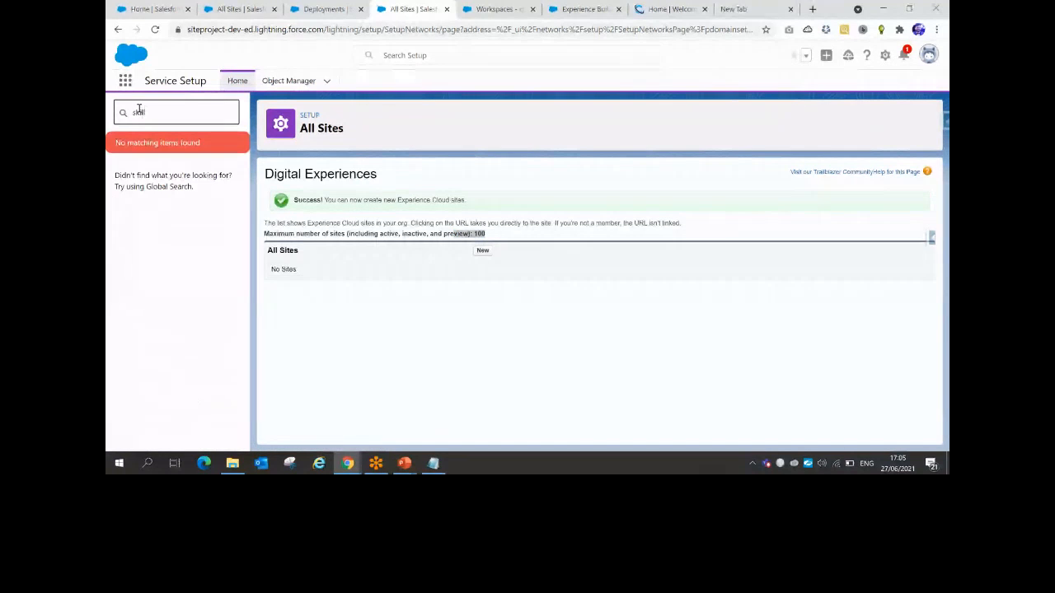
{"action": "left_click", "coordinate": [154, 30]}
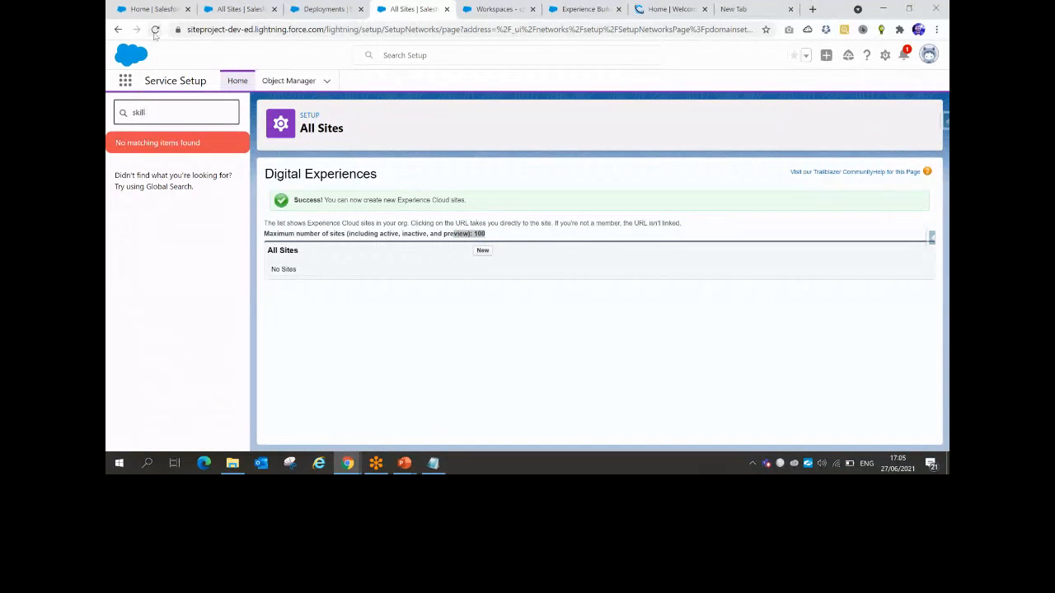
{"action": "type", "text": "l"}
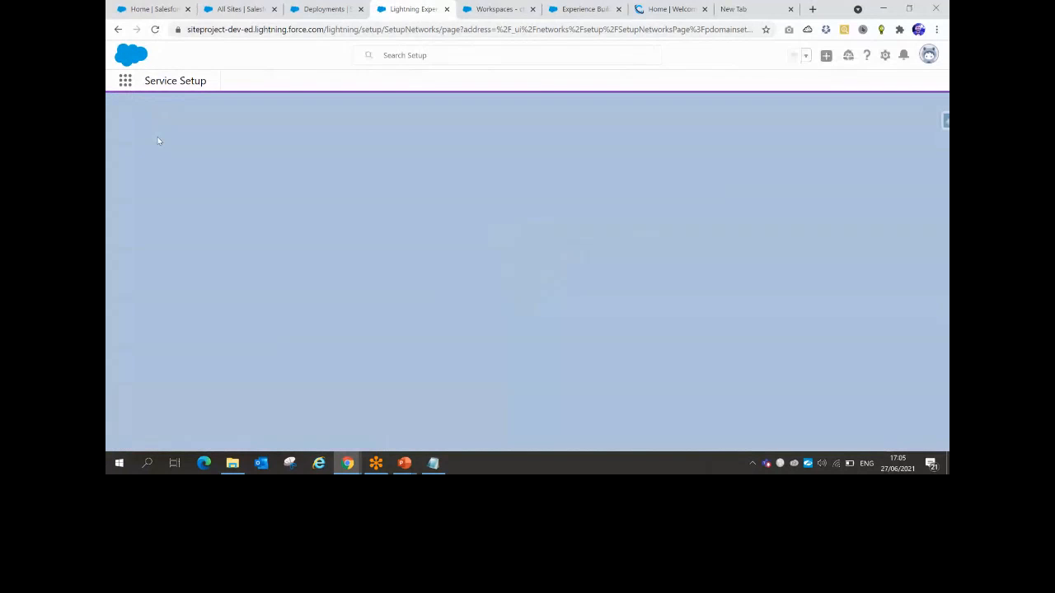
{"action": "left_click", "coordinate": [148, 113]}
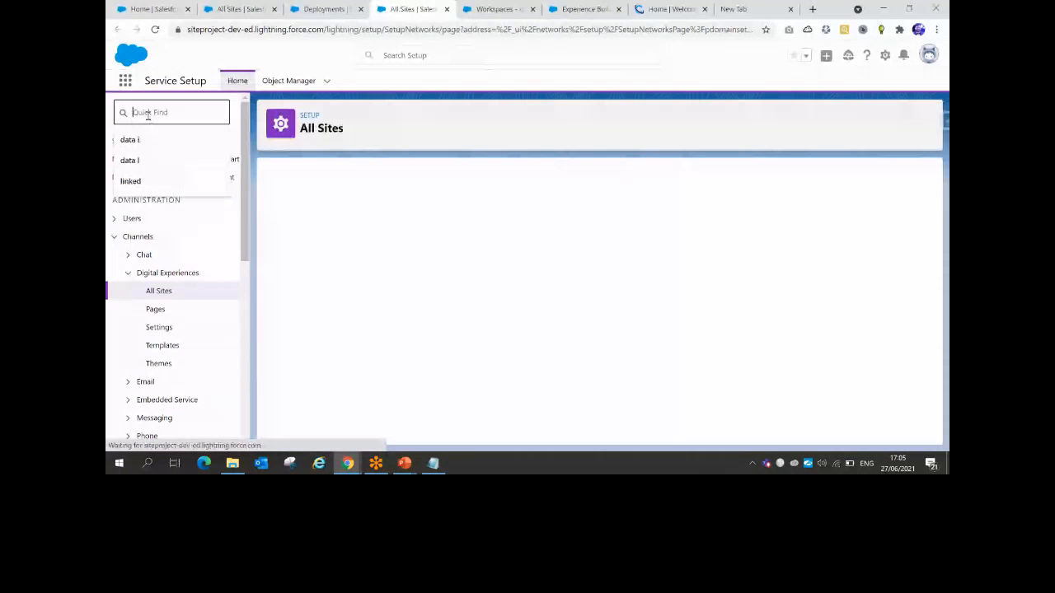
{"action": "type", "text": "skil"}
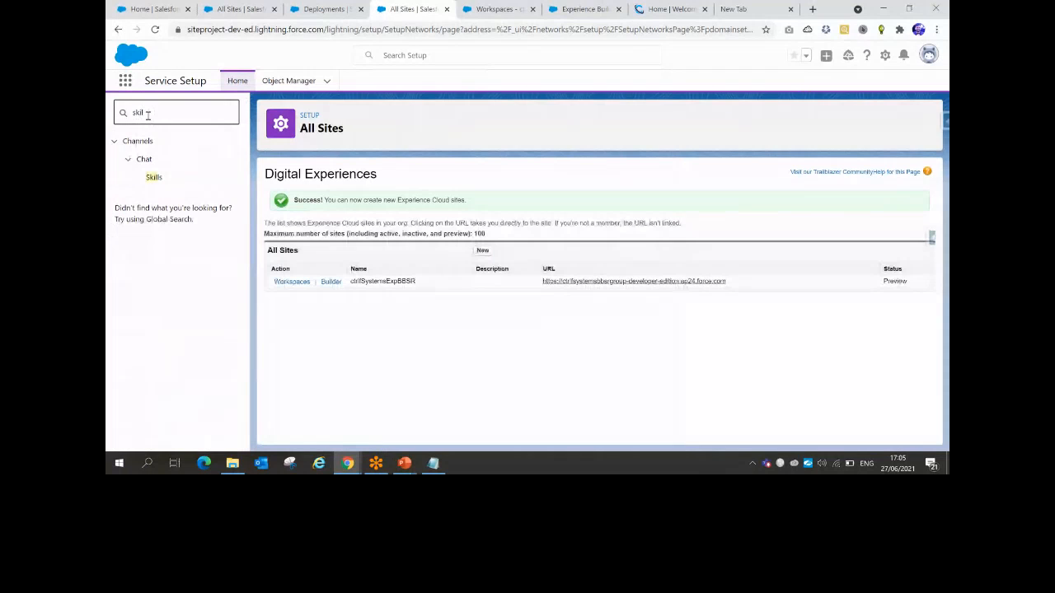
{"action": "left_click", "coordinate": [153, 178]}
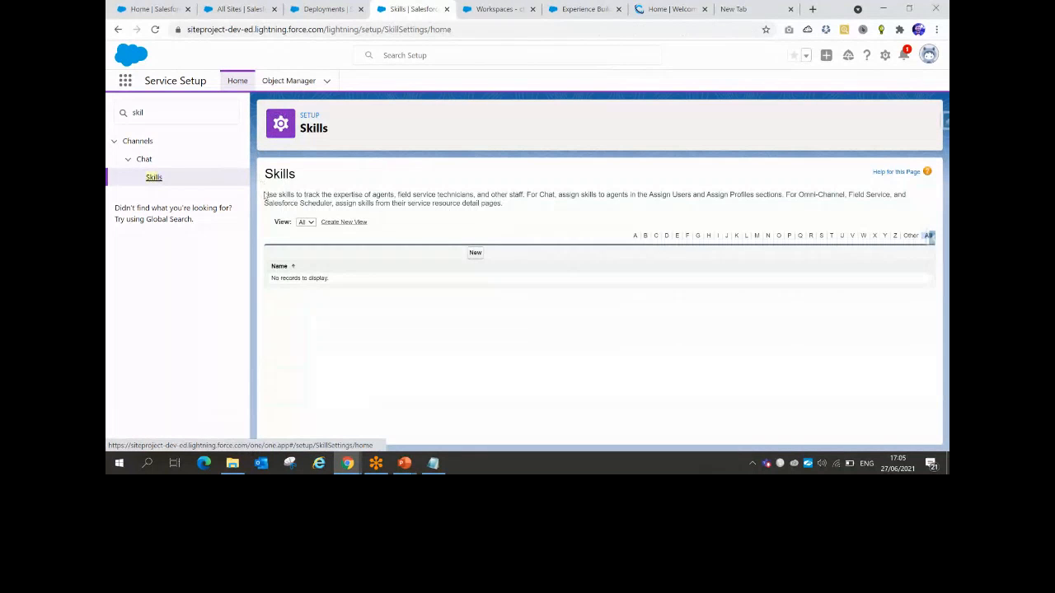
Review the Skills page description, then start a new skill with New
{"action": "left_click_drag", "start_coordinate": [302, 195], "coordinate": [397, 196]}
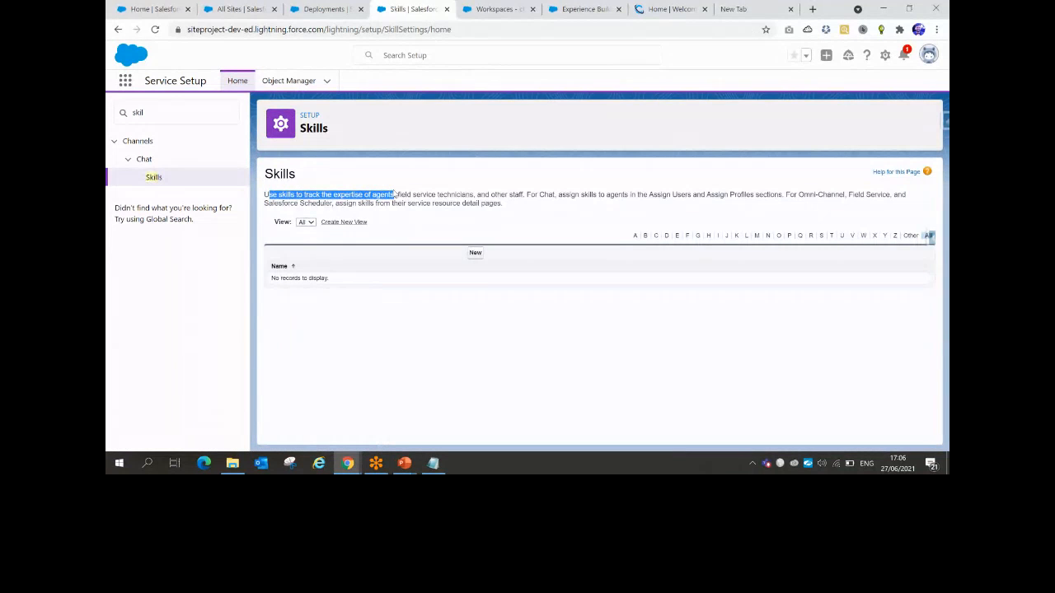
{"action": "left_click", "coordinate": [558, 196]}
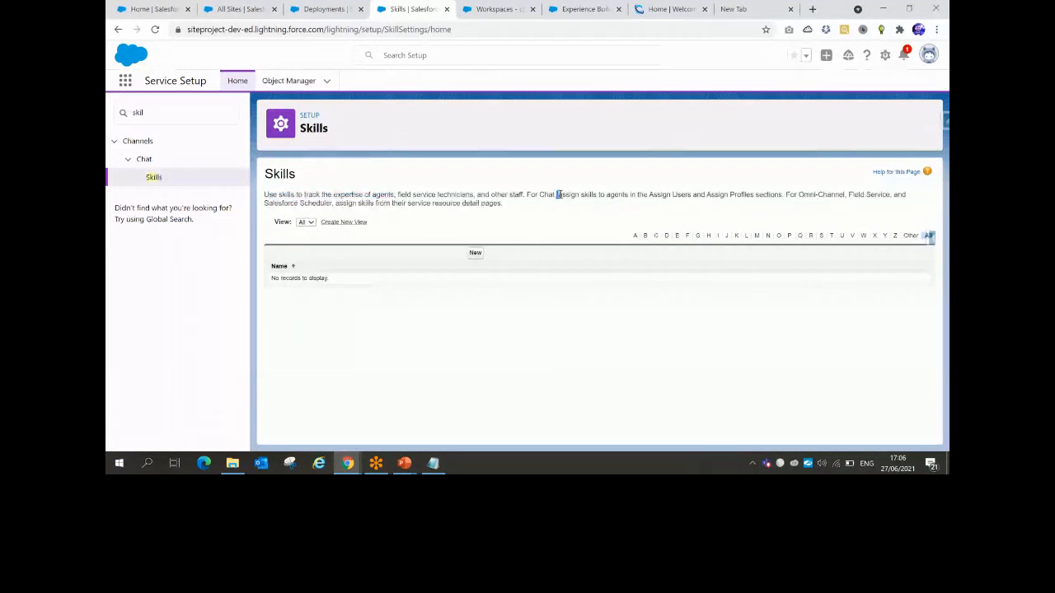
{"action": "left_click_drag", "start_coordinate": [557, 195], "coordinate": [624, 194]}
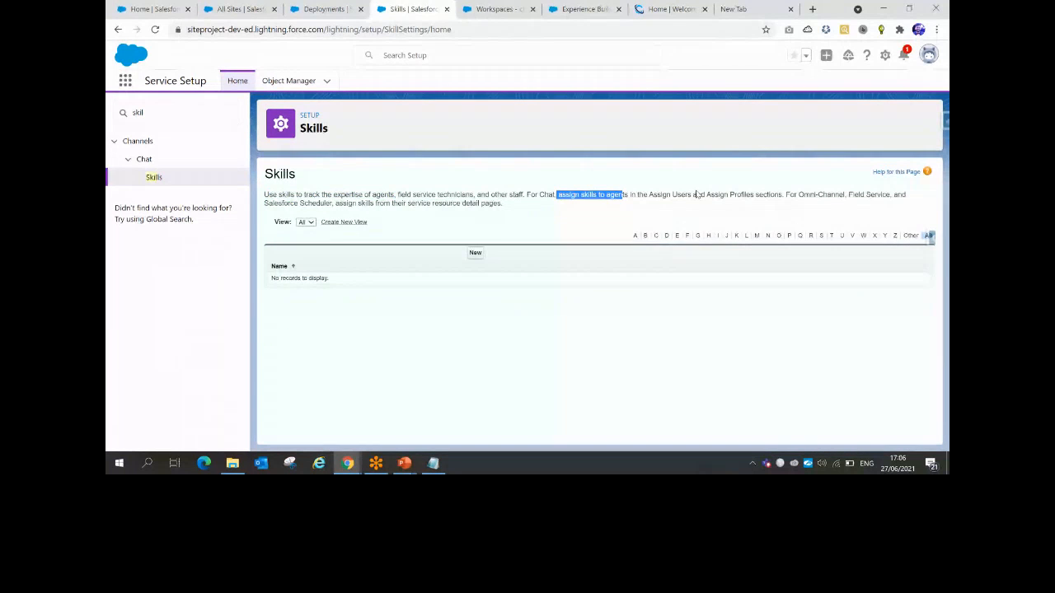
{"action": "left_click", "coordinate": [475, 252]}
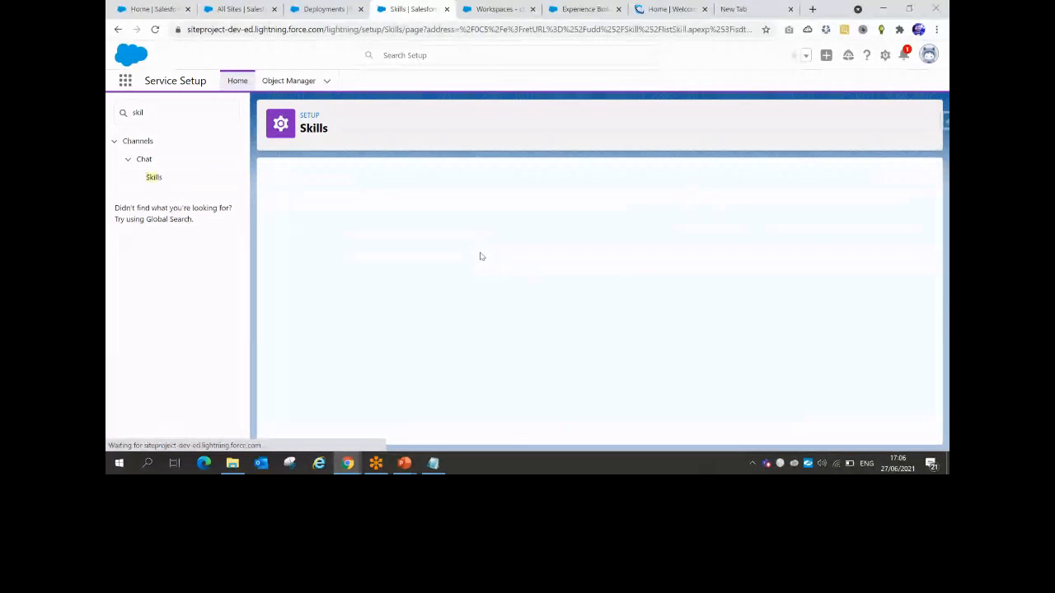
Name the skill 'Web Support' (developer name Web_Support) and assign the only available user
{"action": "left_click", "coordinate": [428, 268]}
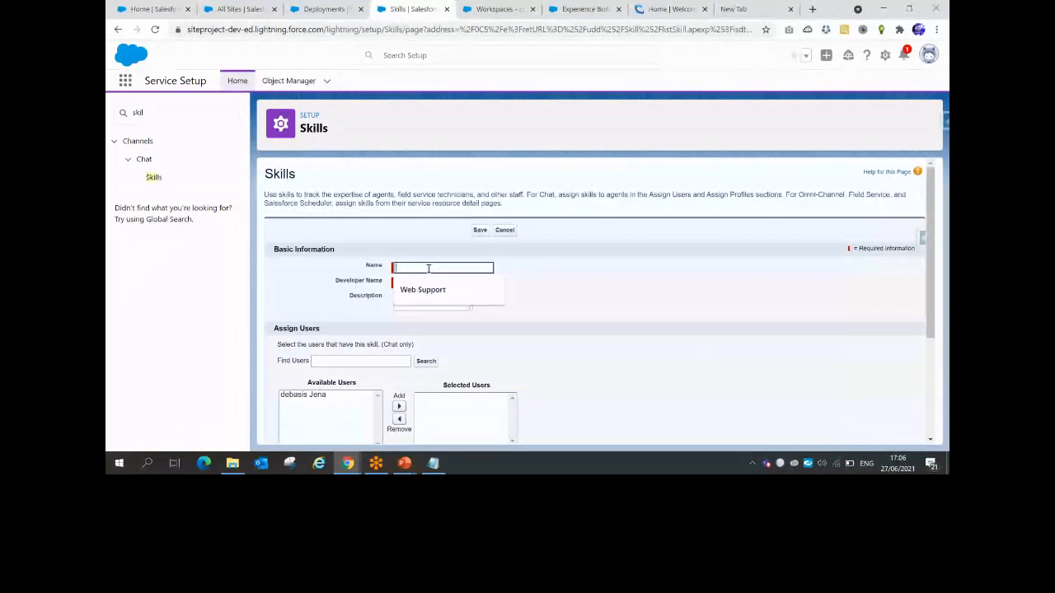
{"action": "left_click", "coordinate": [423, 289]}
{"action": "left_click", "coordinate": [417, 282]}
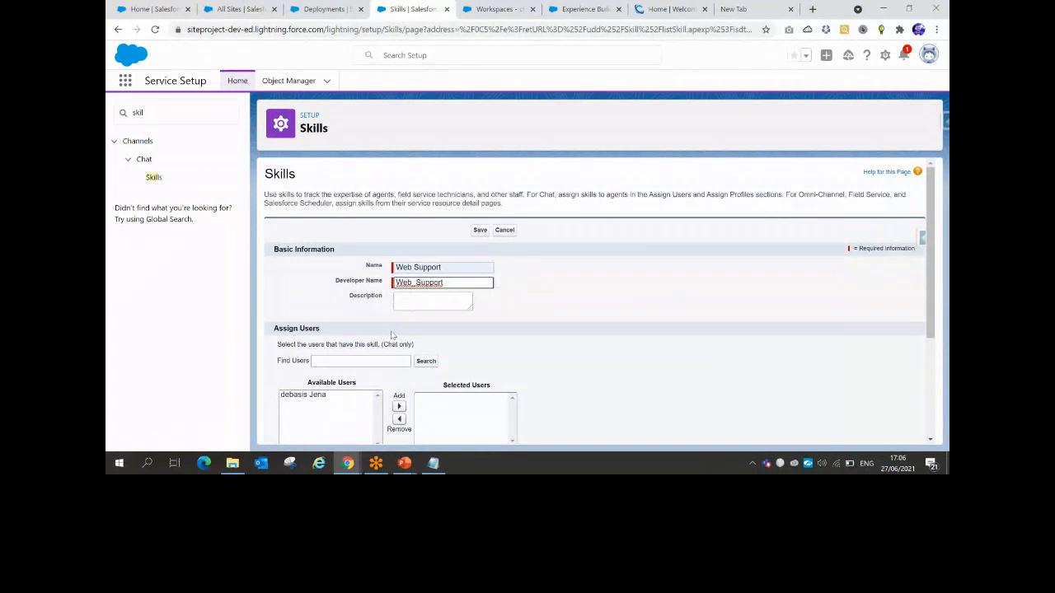
{"action": "scroll", "coordinate": [393, 336], "scroll_direction": "down", "scroll_amount": 1}
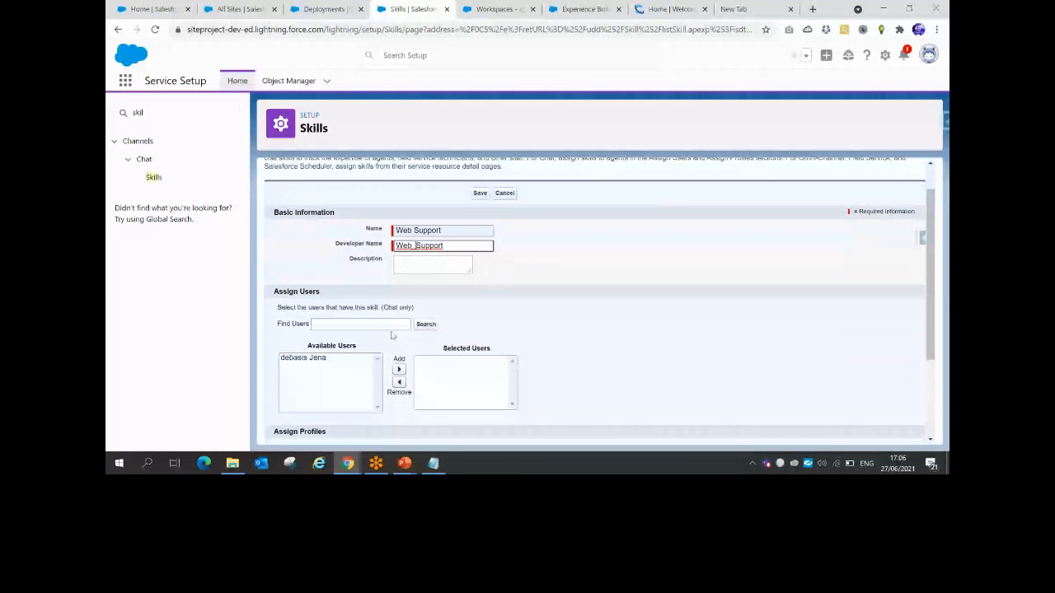
{"action": "scroll", "coordinate": [393, 335], "scroll_direction": "down", "scroll_amount": 2}
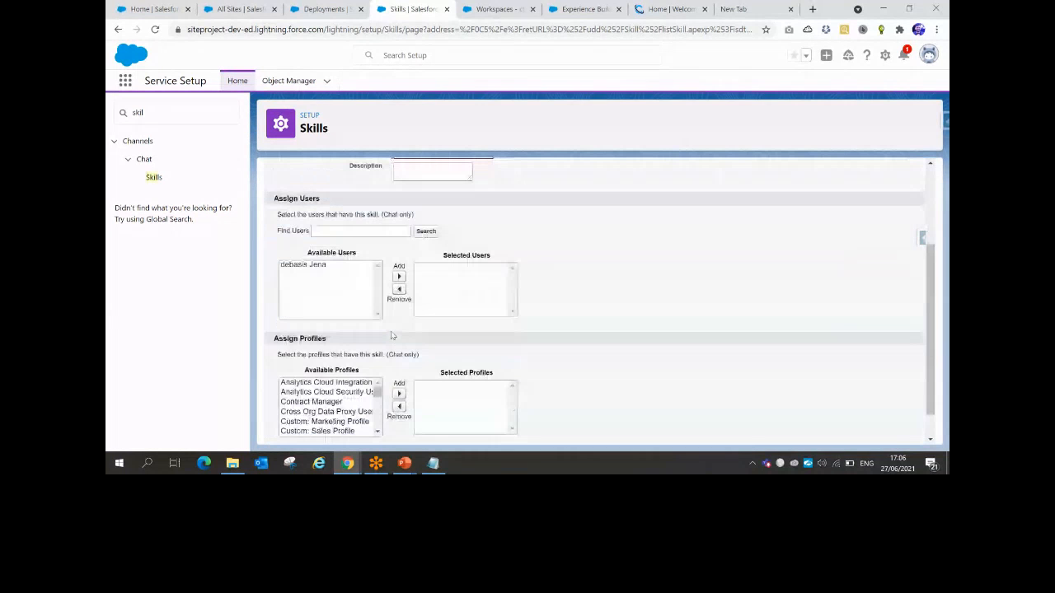
{"action": "scroll", "coordinate": [393, 335], "scroll_direction": "up", "scroll_amount": 1}
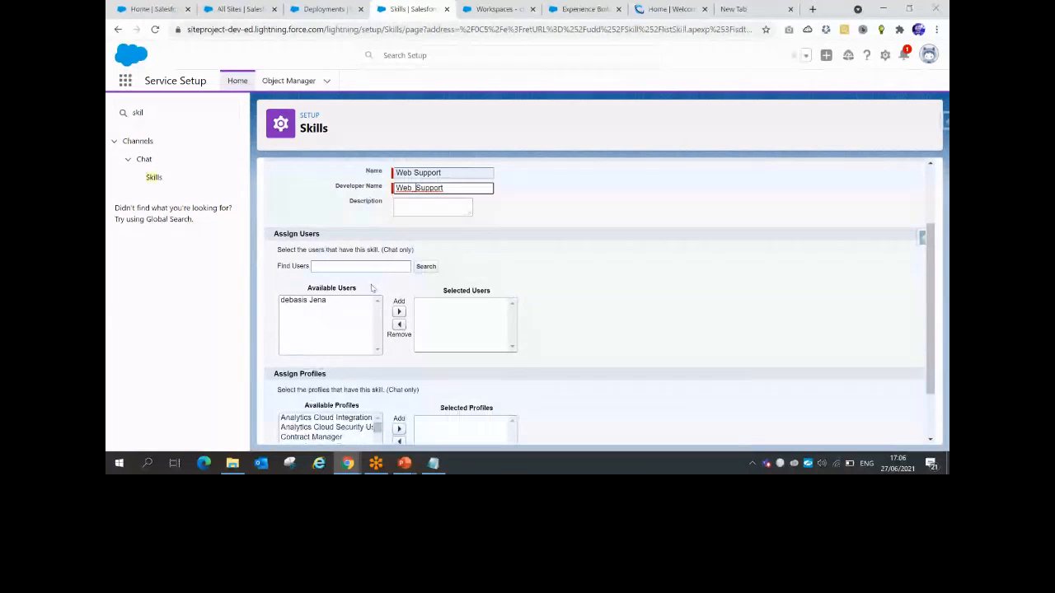
{"action": "scroll", "coordinate": [370, 288], "scroll_direction": "up", "scroll_amount": 1}
{"action": "left_click", "coordinate": [303, 357]}
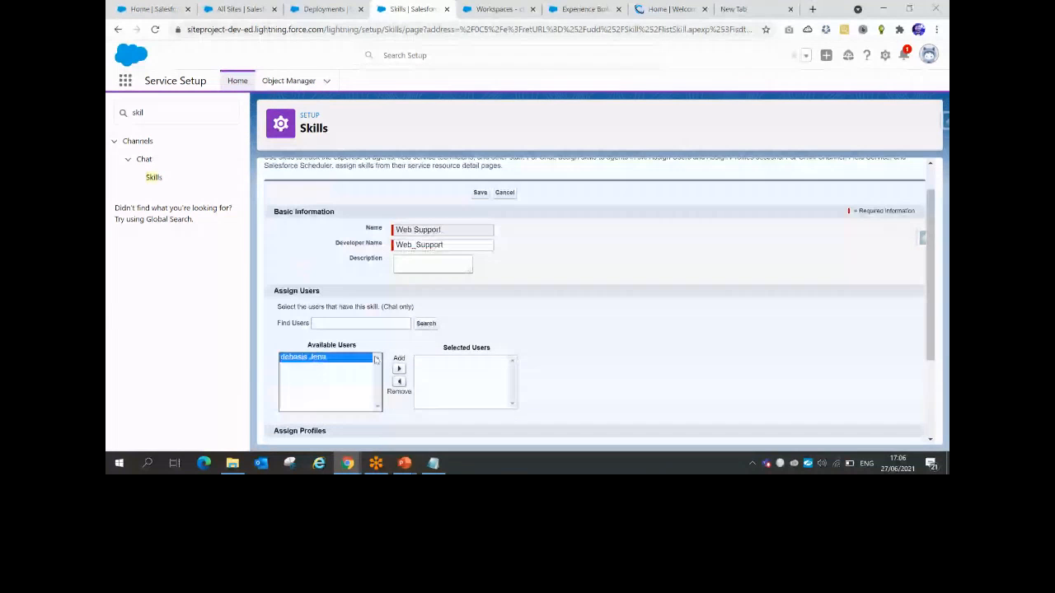
{"action": "left_click", "coordinate": [399, 368]}
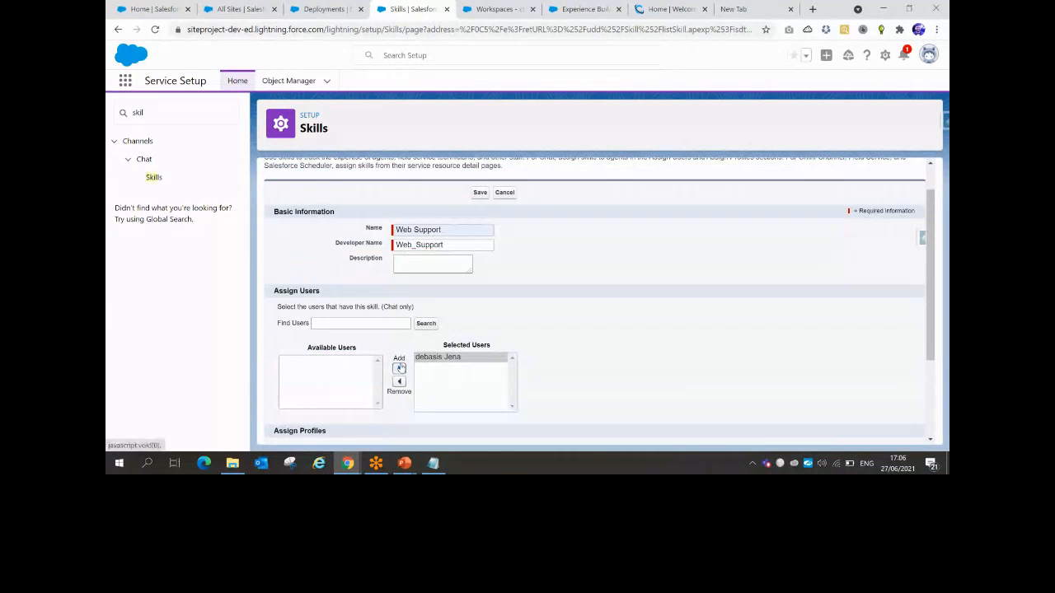
Assign the Custom: Support Profile, Standard User and System Administrator profiles to the skill
{"action": "scroll", "coordinate": [398, 368], "scroll_direction": "down", "scroll_amount": 3}
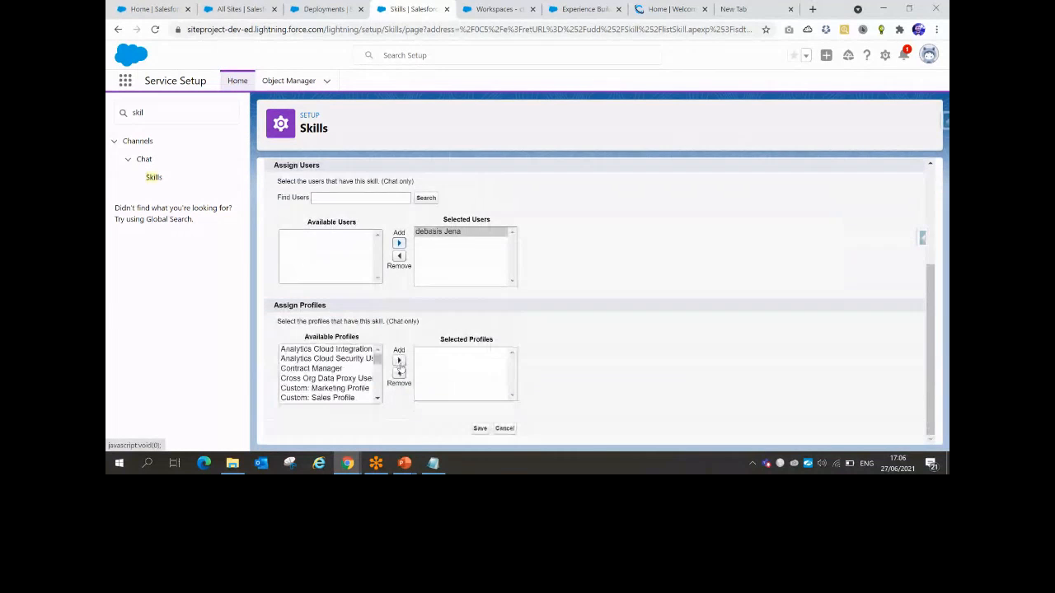
{"action": "scroll", "coordinate": [337, 384], "scroll_direction": "down", "scroll_amount": 2}
{"action": "left_click", "coordinate": [337, 377]}
{"action": "left_click", "coordinate": [399, 360]}
{"action": "scroll", "coordinate": [353, 370], "scroll_direction": "down", "scroll_amount": 2}
{"action": "scroll", "coordinate": [351, 371], "scroll_direction": "down", "scroll_amount": 5}
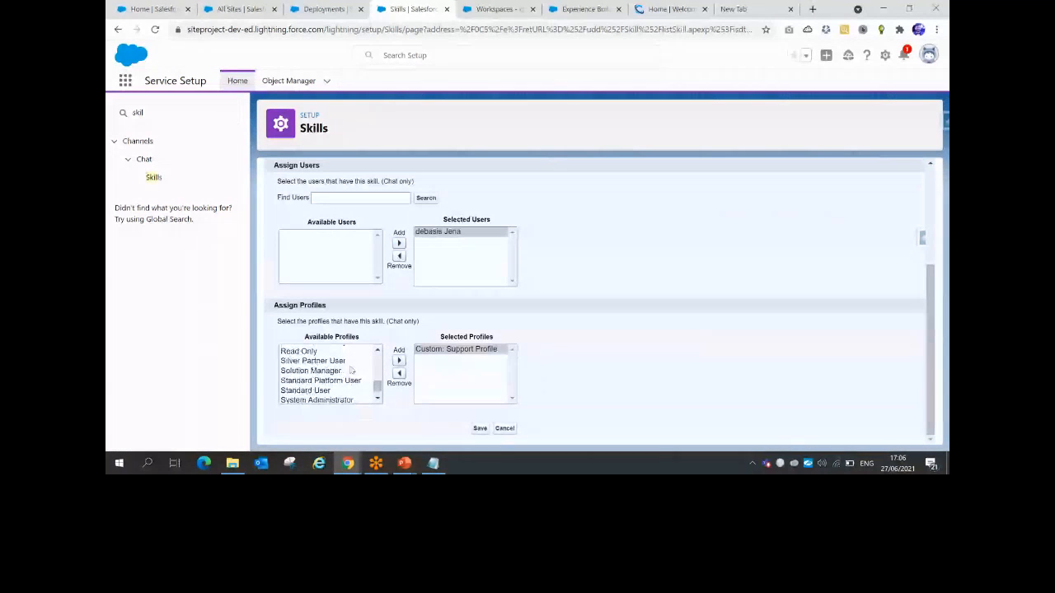
{"action": "left_click", "coordinate": [307, 390]}
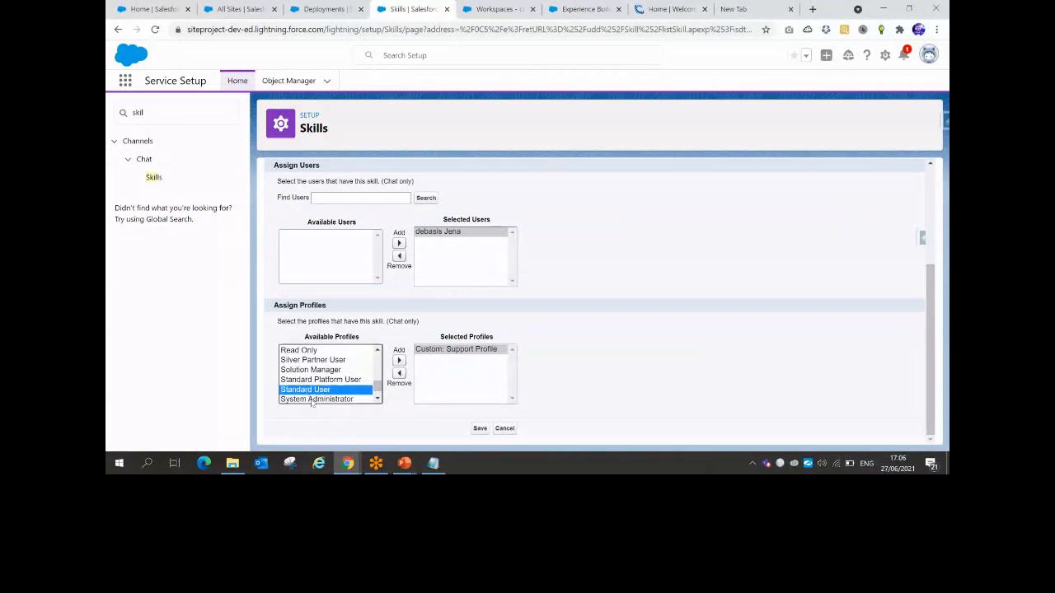
{"action": "left_click", "coordinate": [315, 399], "text": "shift"}
{"action": "left_click", "coordinate": [399, 361]}
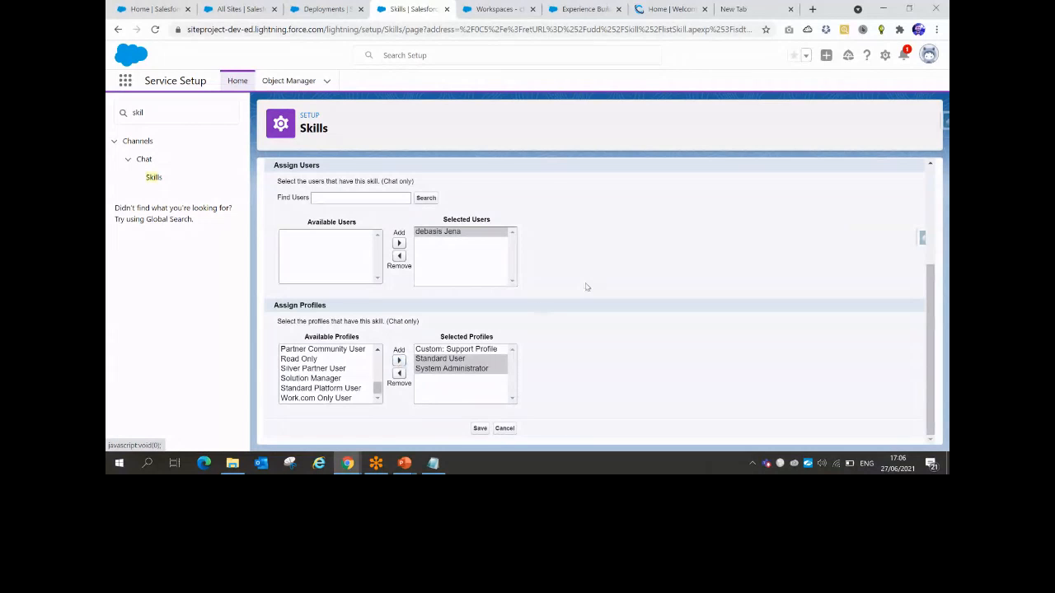
{"action": "scroll", "coordinate": [586, 287], "scroll_direction": "up", "scroll_amount": 1}
{"action": "scroll", "coordinate": [509, 392], "scroll_direction": "down", "scroll_amount": 1}
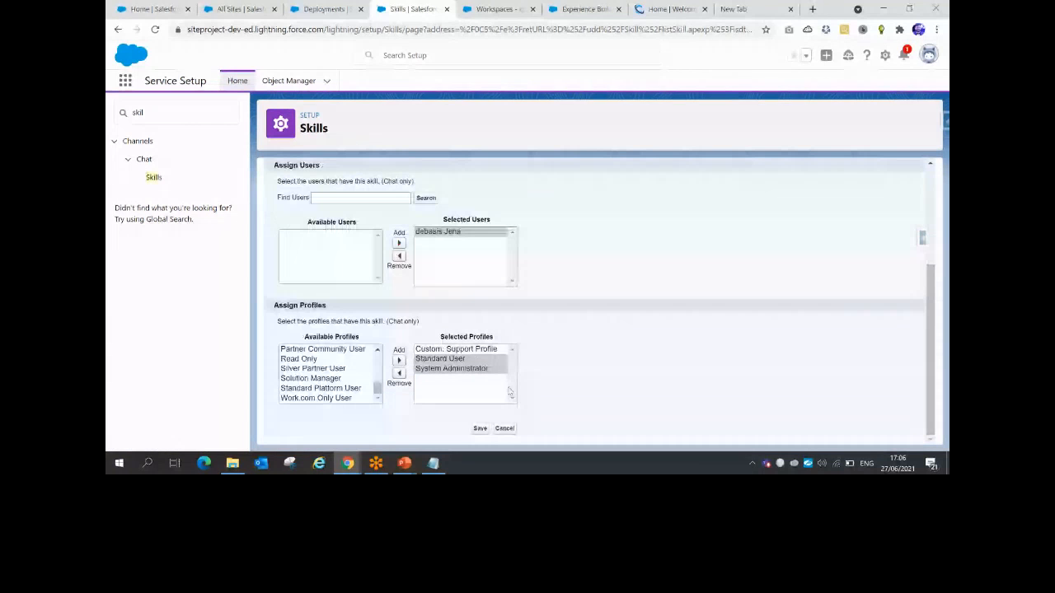
Save the Web Support skill and confirm its name on the Skills detail page
{"action": "left_click", "coordinate": [478, 428]}
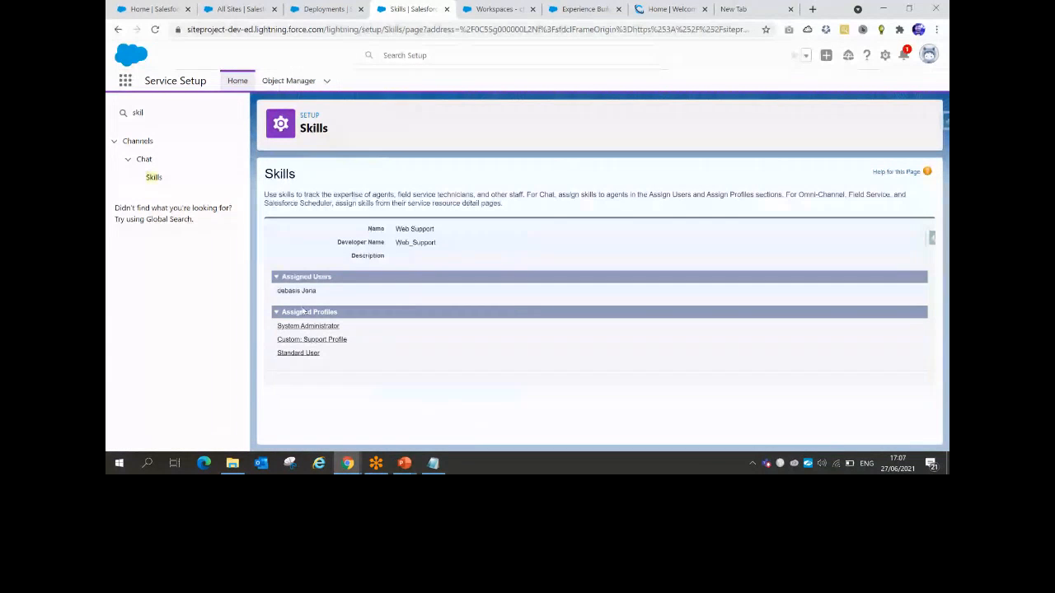
{"action": "left_click_drag", "start_coordinate": [395, 229], "coordinate": [435, 230]}
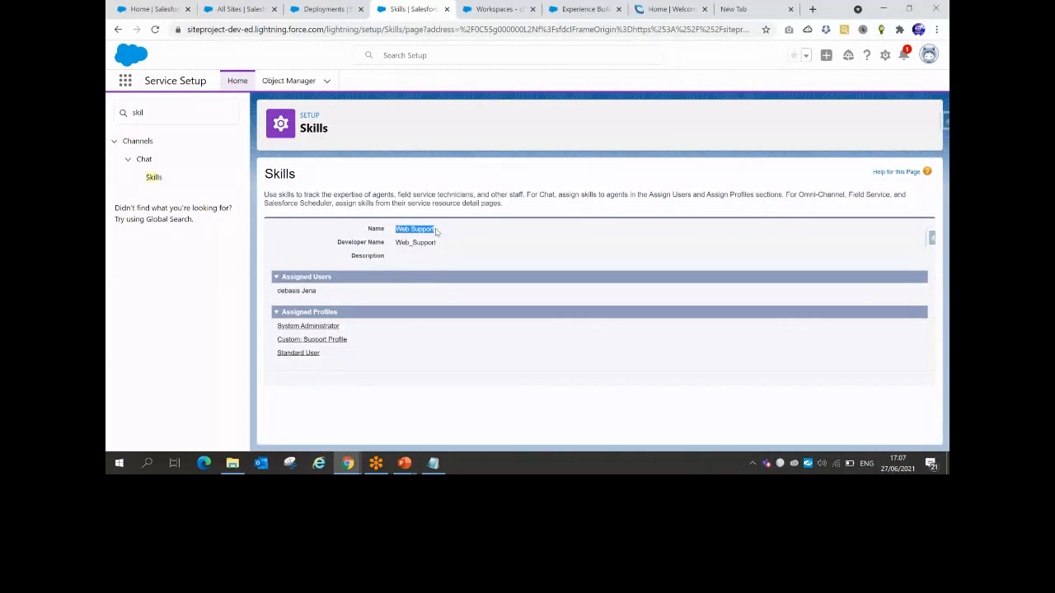
{"action": "left_click_drag", "start_coordinate": [144, 113], "coordinate": [126, 113]}
Search Quick Find for 'chat' and open Chat Agent Configurations
{"action": "type", "text": "cha"}
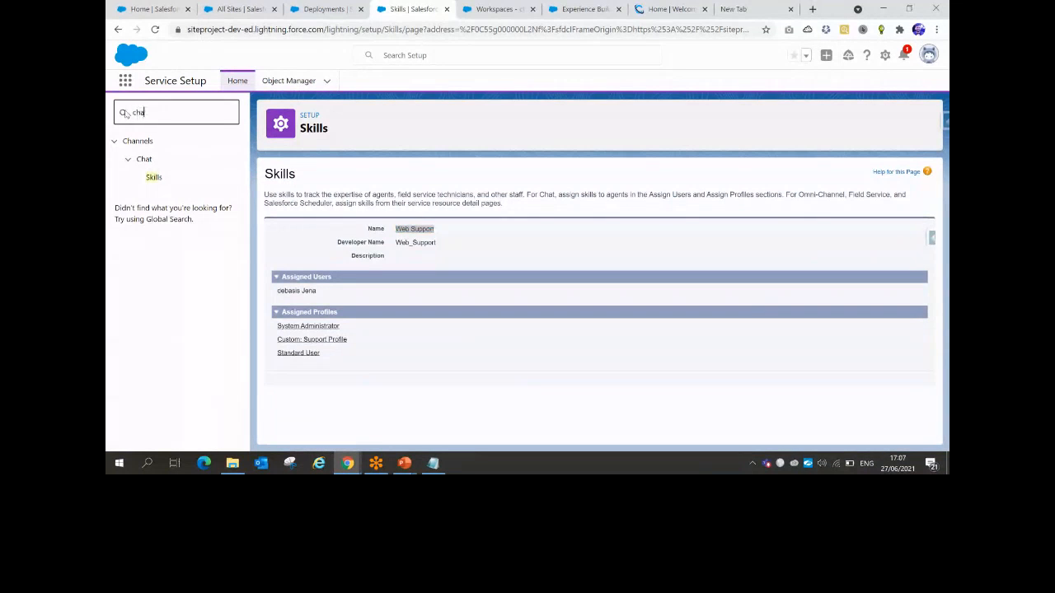
{"action": "type", "text": "t"}
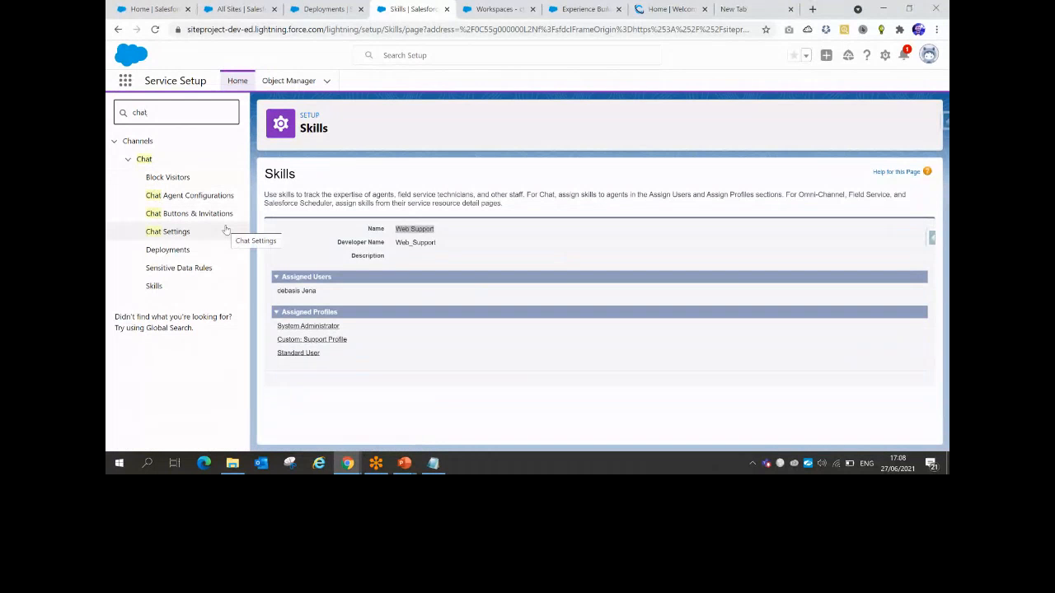
{"action": "left_click", "coordinate": [179, 198]}
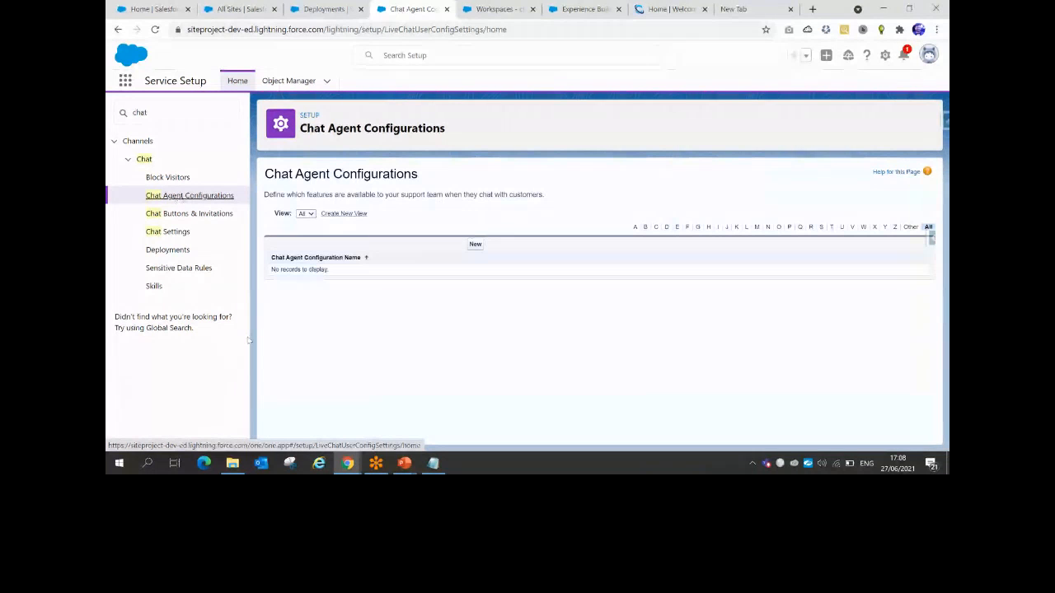
{"action": "left_click", "coordinate": [475, 245]}
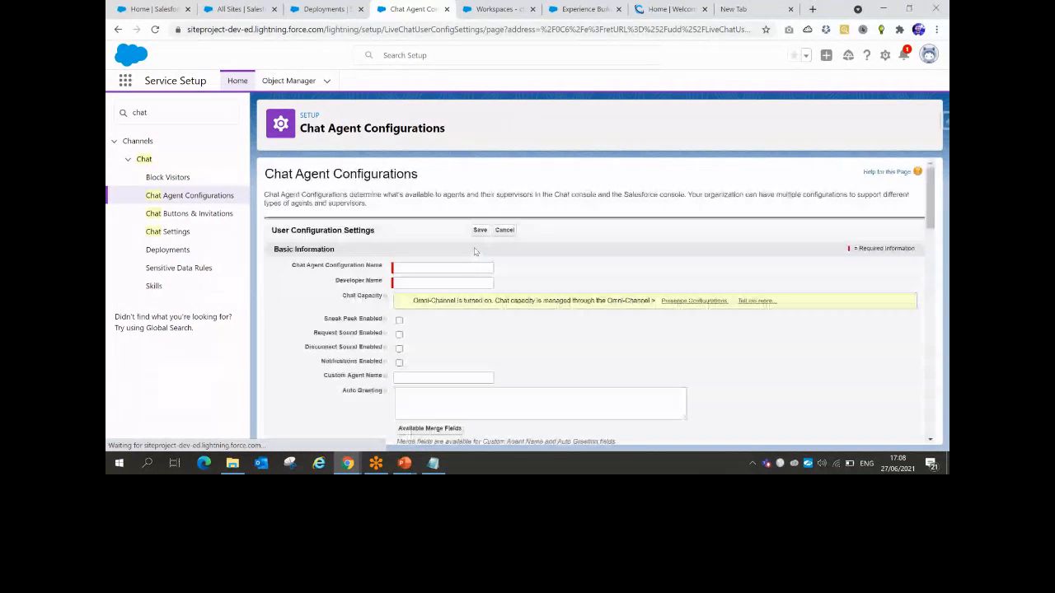
{"action": "type", "text": "W"}
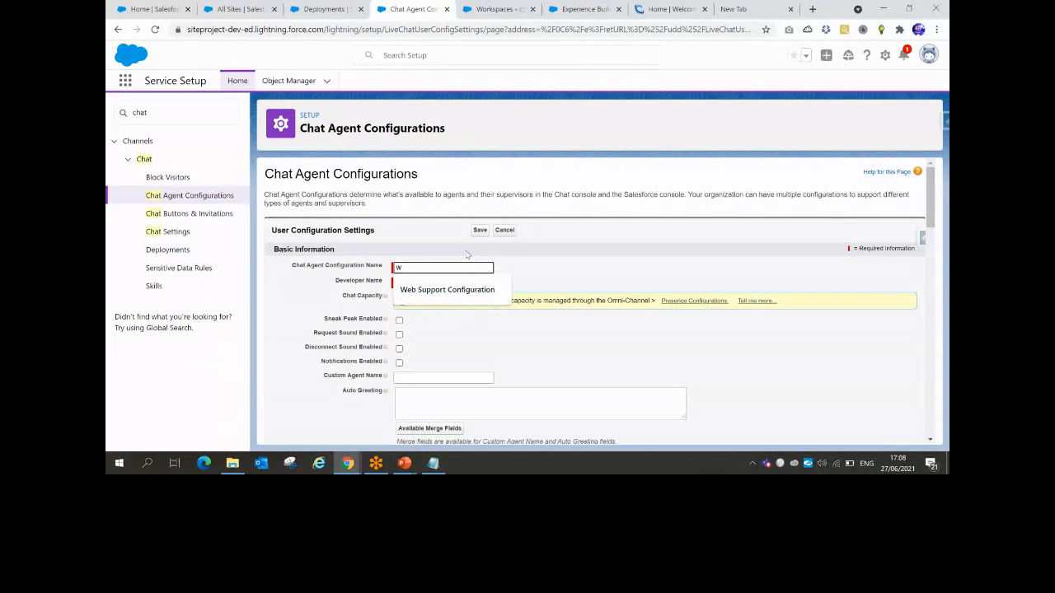
{"action": "key", "text": "Down"}
{"action": "key", "text": "Tab"}
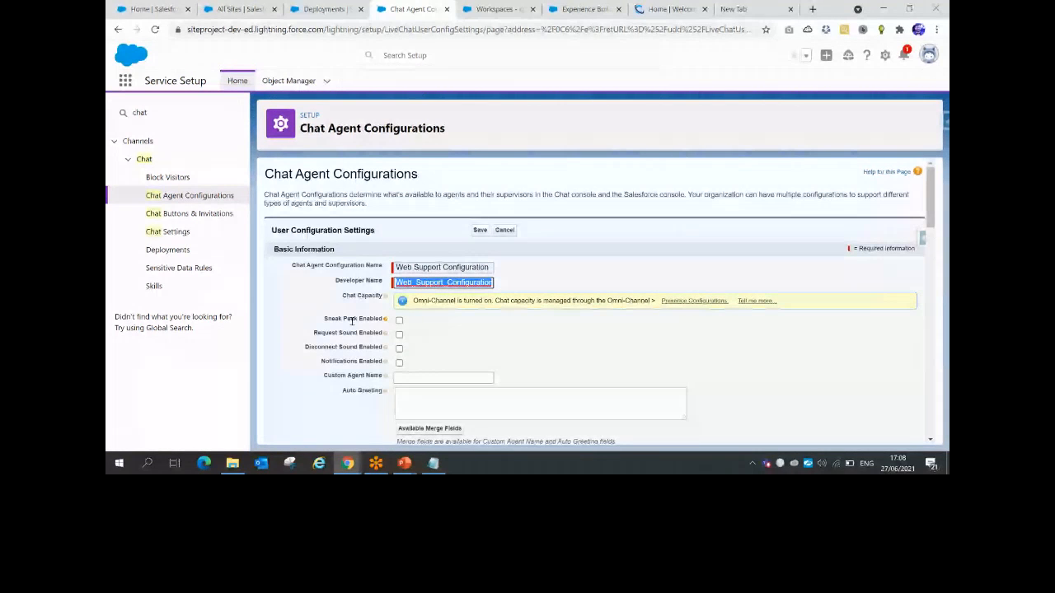
{"action": "scroll", "coordinate": [352, 322], "scroll_direction": "down", "scroll_amount": 10}
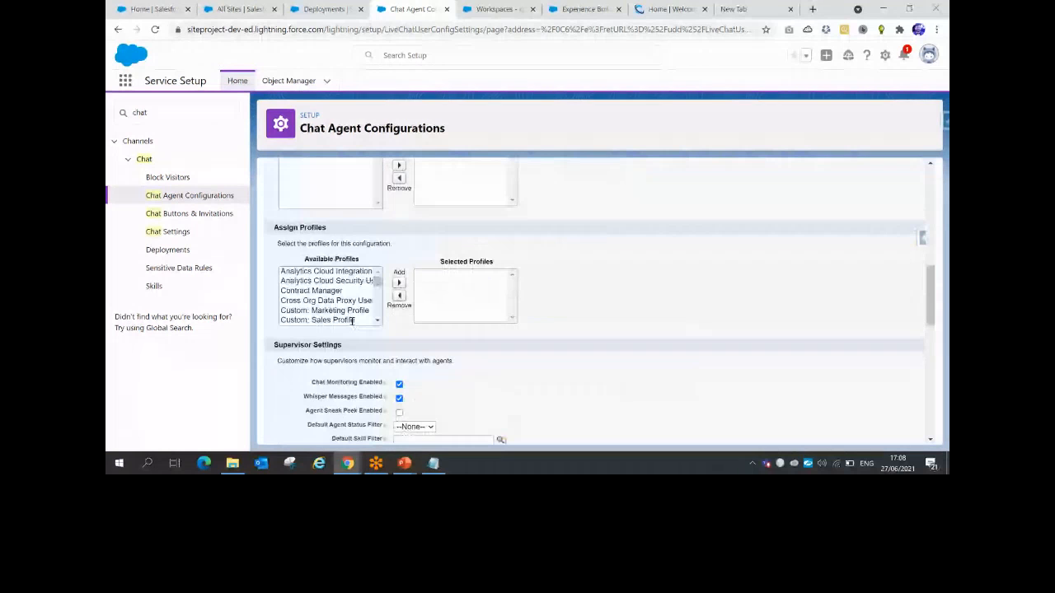
{"action": "scroll", "coordinate": [352, 322], "scroll_direction": "up", "scroll_amount": 10}
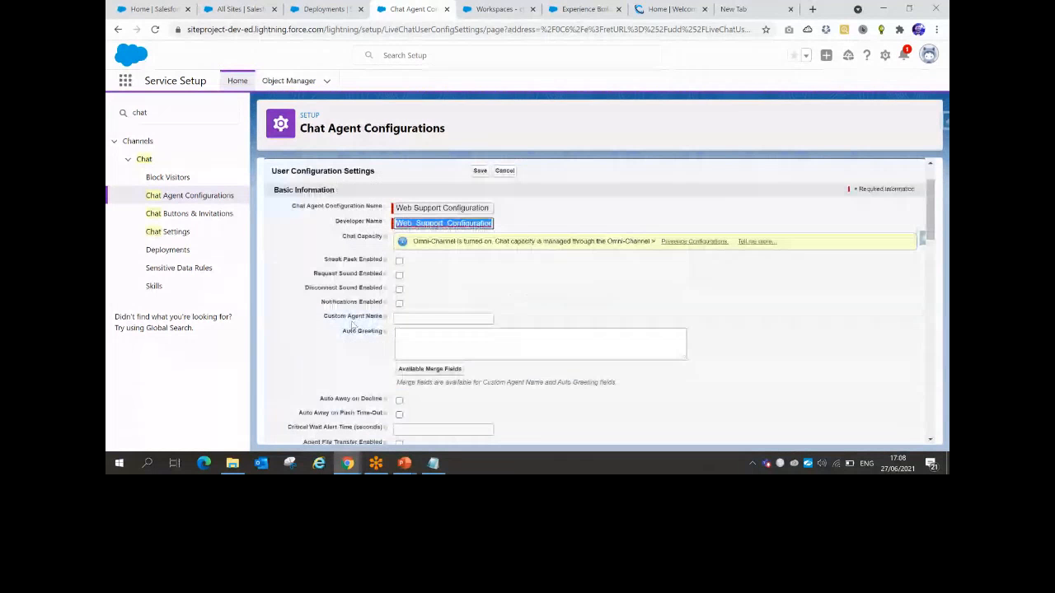
{"action": "scroll", "coordinate": [351, 324], "scroll_direction": "up", "scroll_amount": 2}
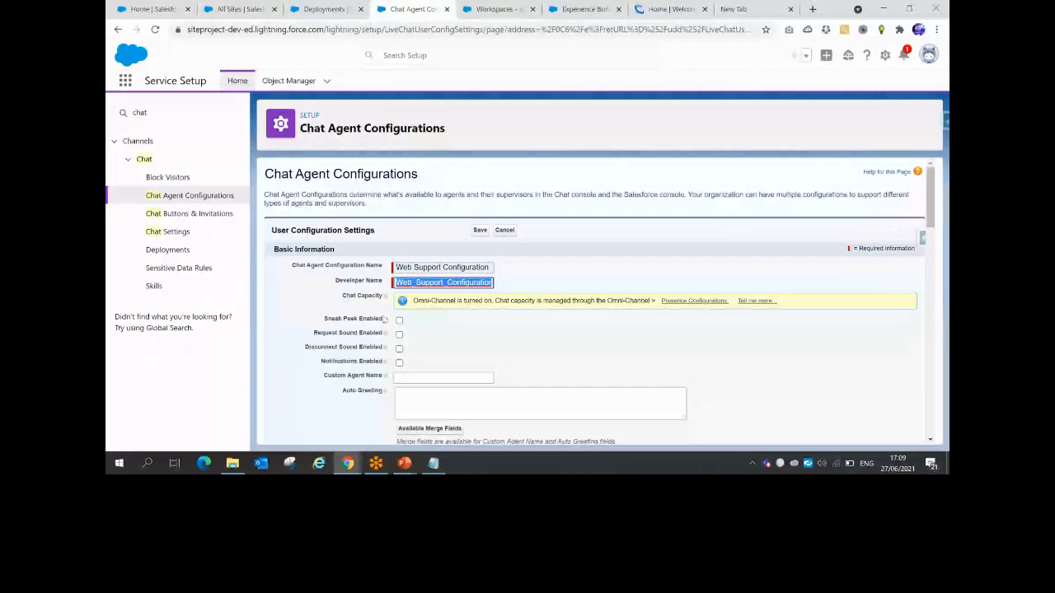
{"action": "mouse_move", "coordinate": [386, 321]}
{"action": "left_click", "coordinate": [151, 9]}
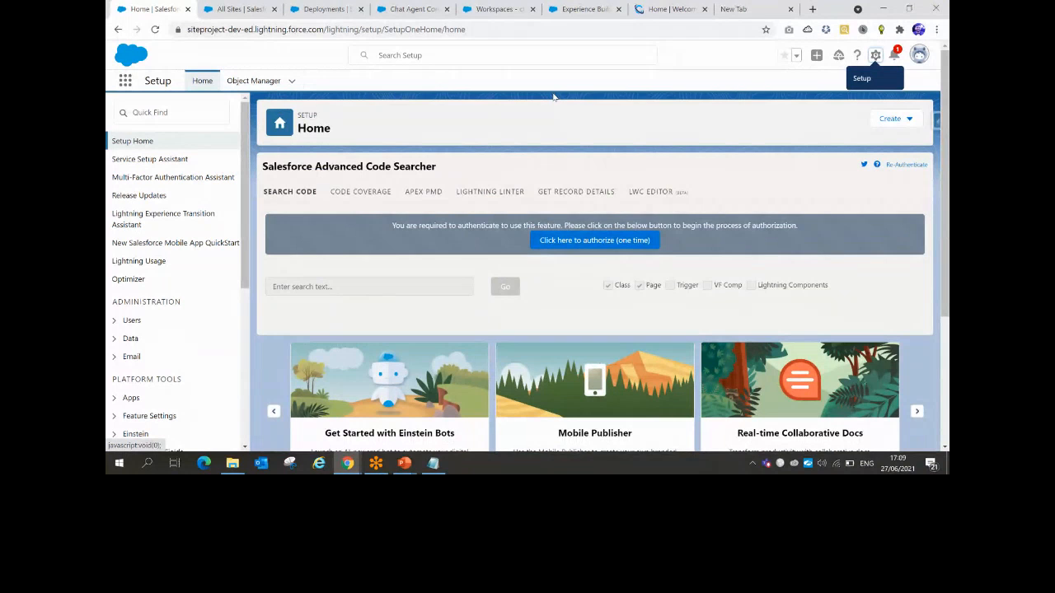
{"action": "left_click", "coordinate": [411, 9]}
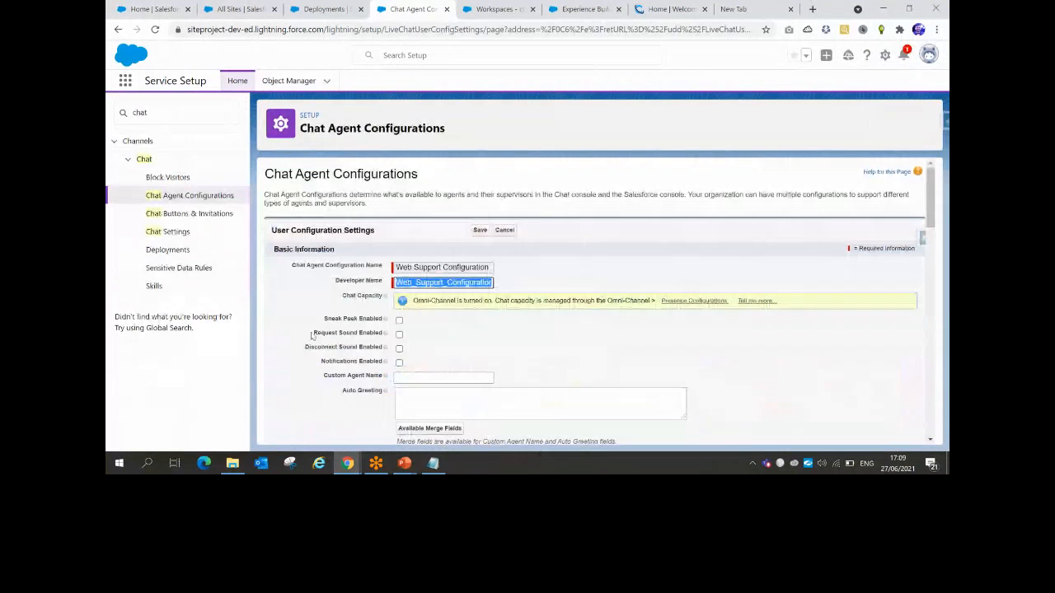
{"action": "left_click_drag", "start_coordinate": [311, 335], "coordinate": [382, 334]}
{"action": "mouse_move", "coordinate": [385, 334]}
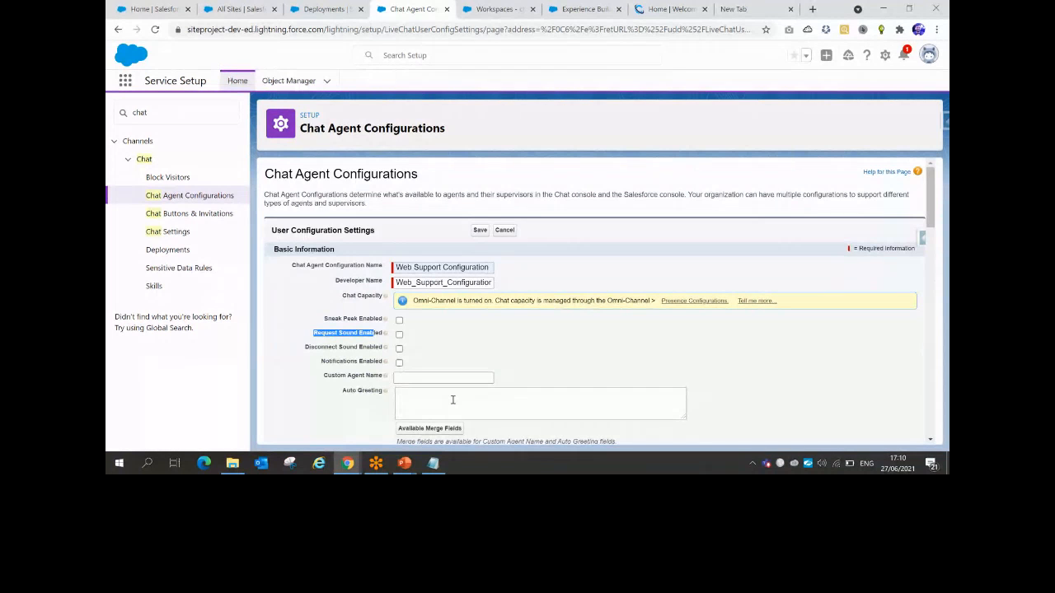
{"action": "left_click", "coordinate": [672, 9]}
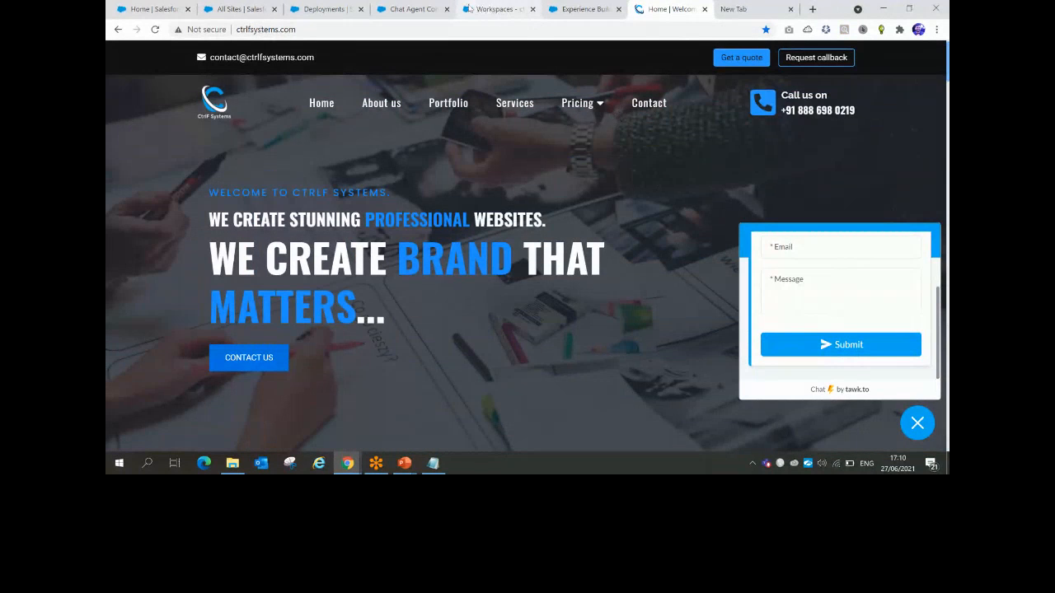
{"action": "left_click", "coordinate": [421, 8]}
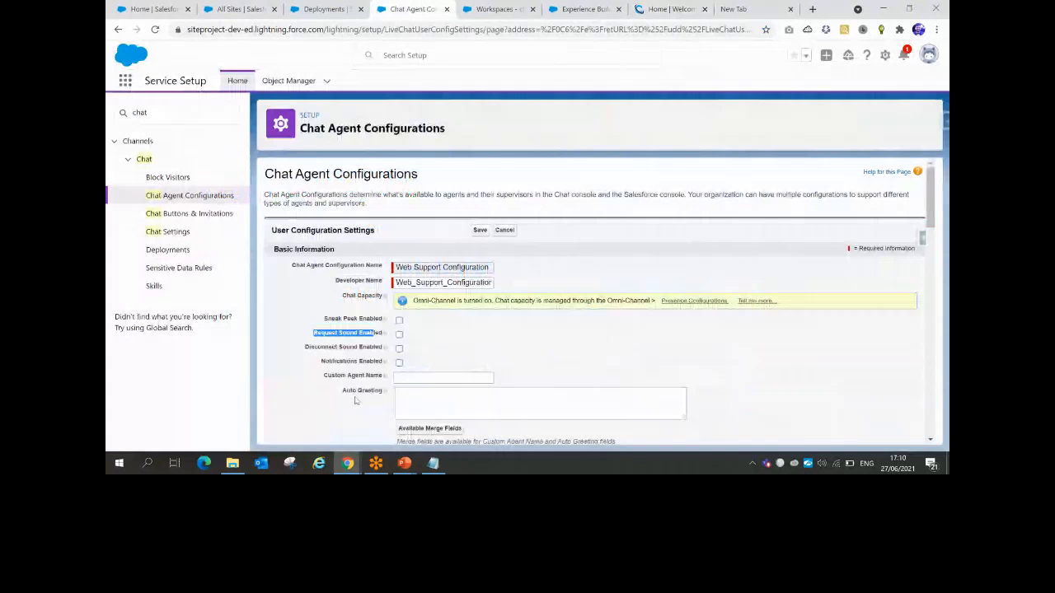
{"action": "scroll", "coordinate": [370, 320], "scroll_direction": "down", "scroll_amount": 1}
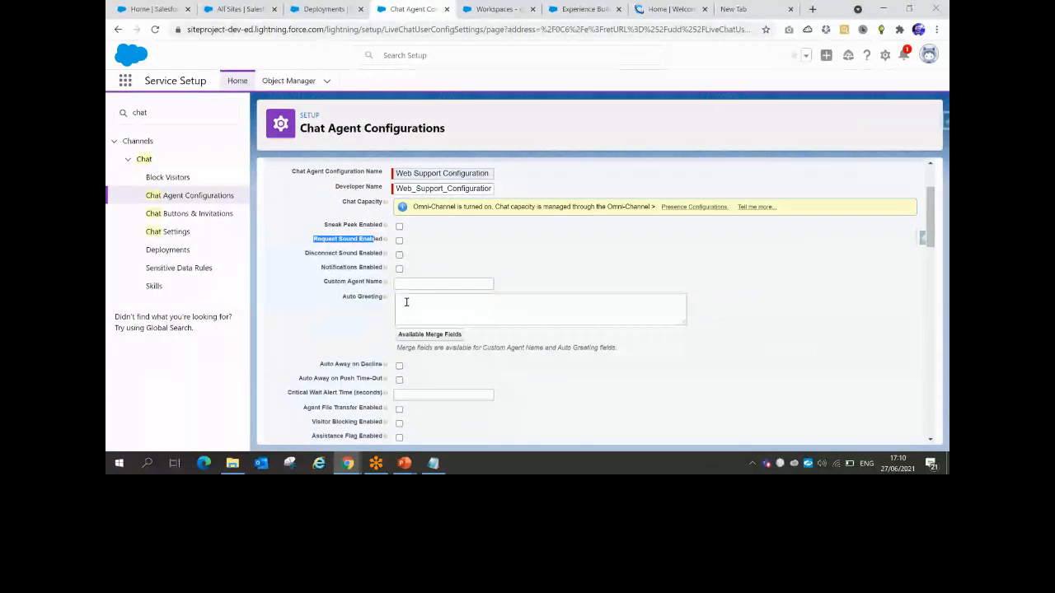
{"action": "scroll", "coordinate": [404, 301], "scroll_direction": "down", "scroll_amount": 1}
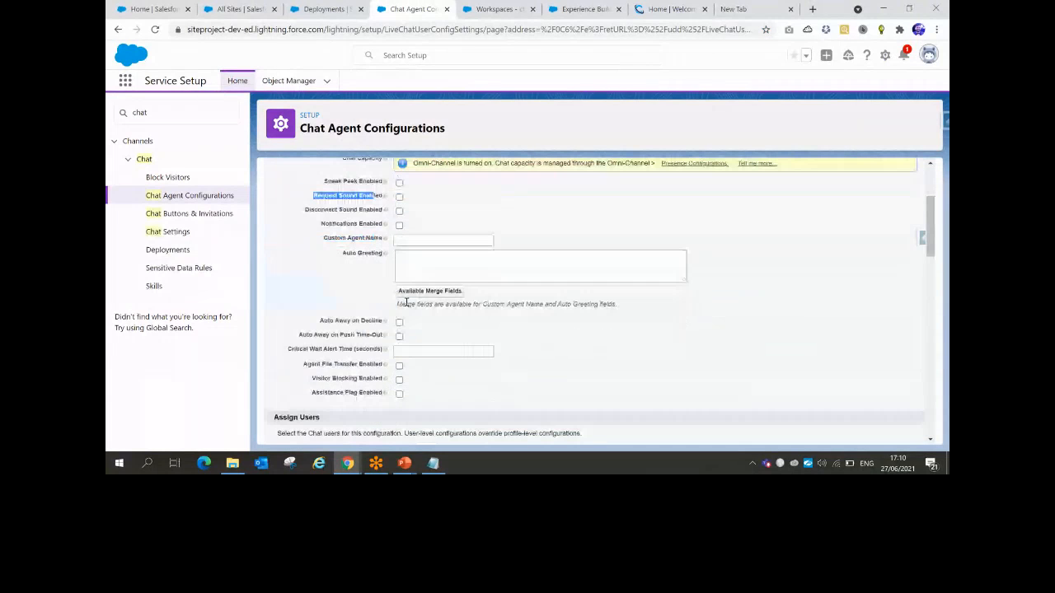
{"action": "scroll", "coordinate": [405, 302], "scroll_direction": "down", "scroll_amount": 1}
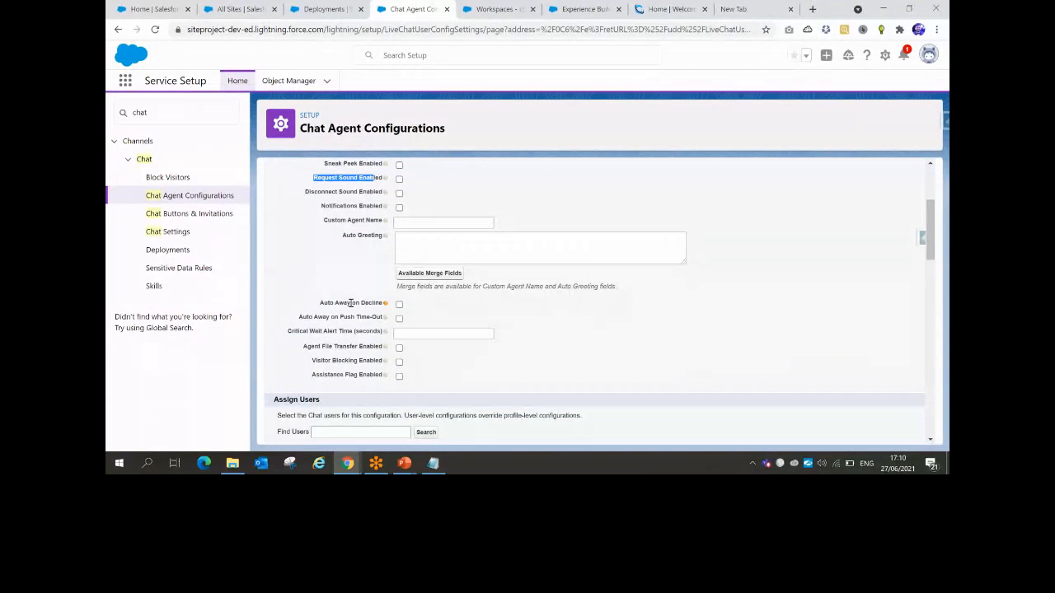
{"action": "mouse_move", "coordinate": [386, 305]}
{"action": "scroll", "coordinate": [343, 392], "scroll_direction": "down", "scroll_amount": 1}
{"action": "scroll", "coordinate": [342, 392], "scroll_direction": "up", "scroll_amount": 3}
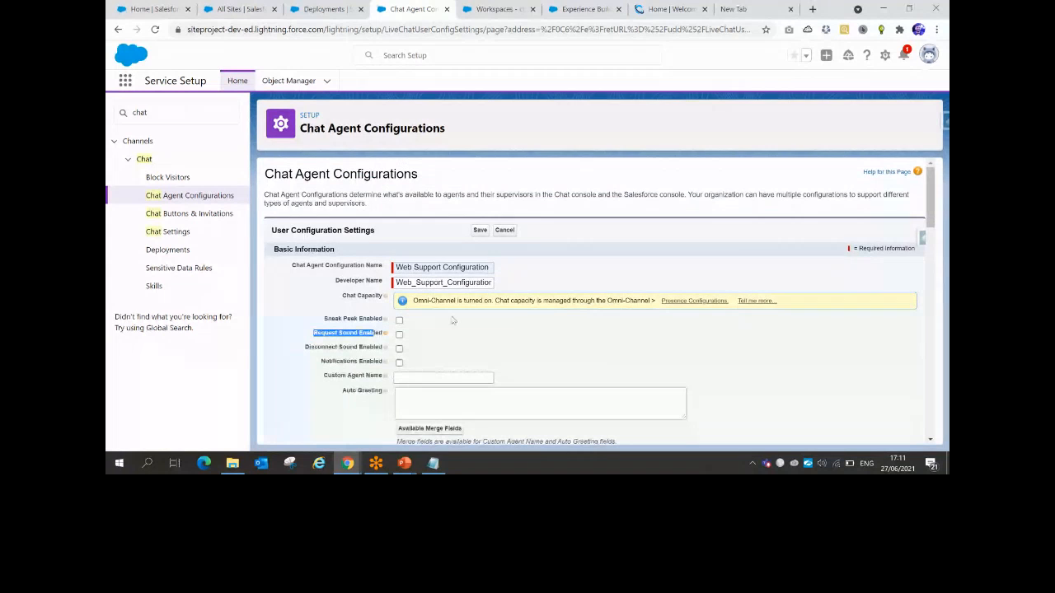
{"action": "scroll", "coordinate": [451, 321], "scroll_direction": "down", "scroll_amount": 3}
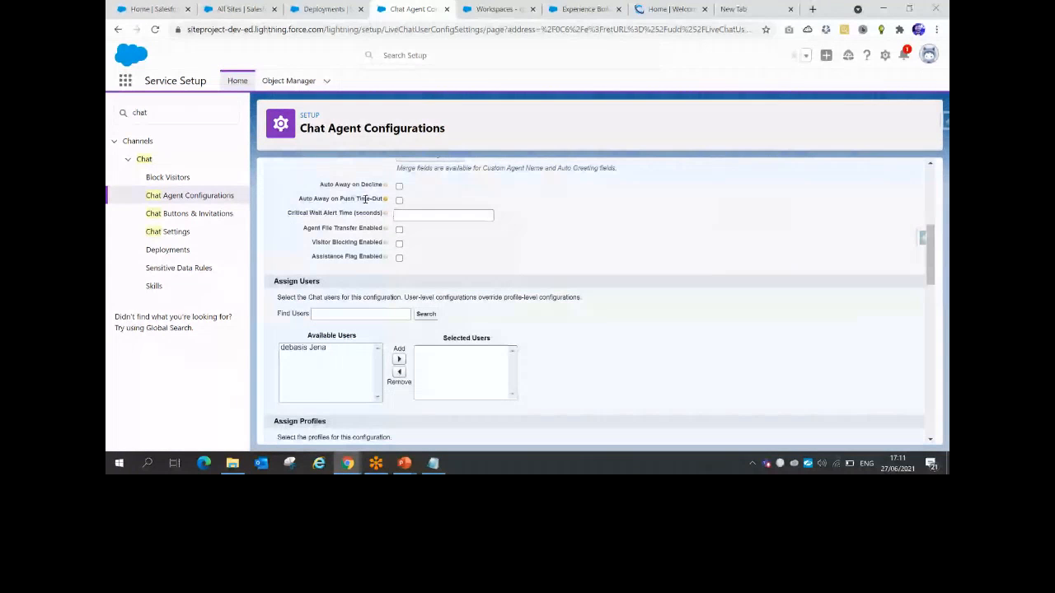
{"action": "scroll", "coordinate": [401, 260], "scroll_direction": "down", "scroll_amount": 2}
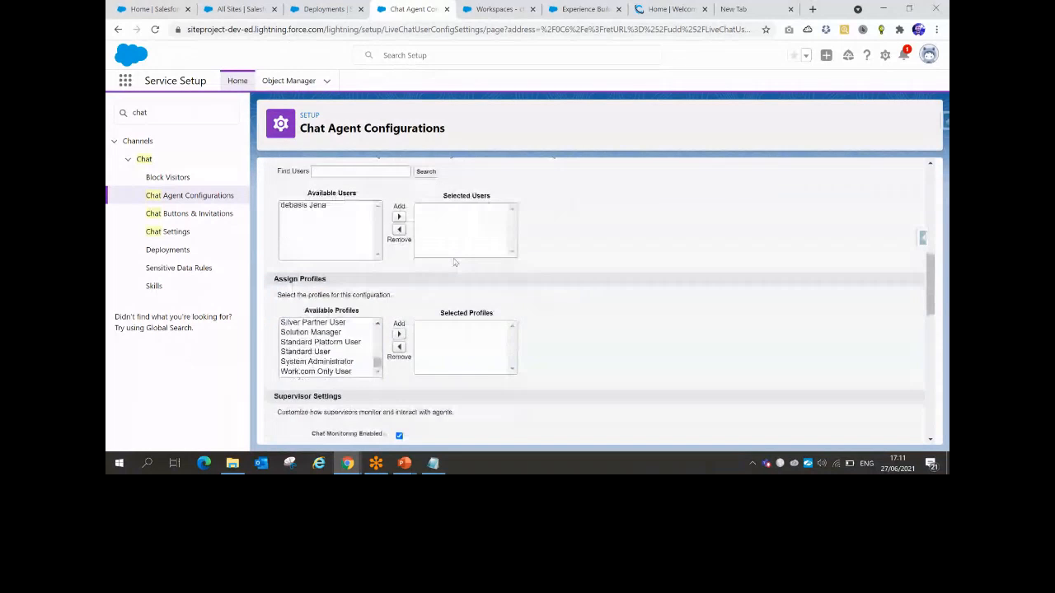
{"action": "scroll", "coordinate": [437, 261], "scroll_direction": "up", "scroll_amount": 1}
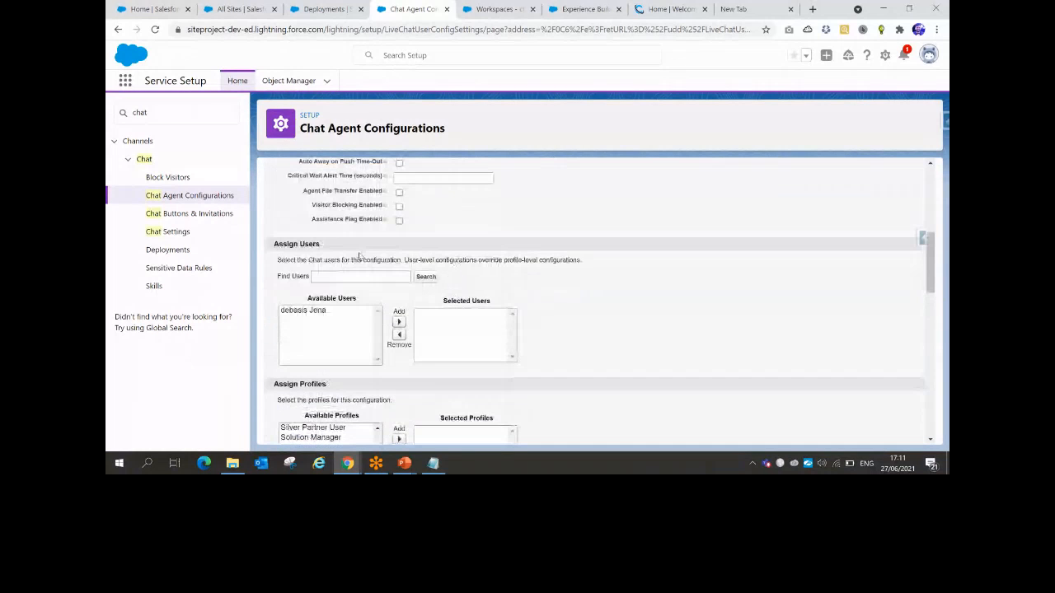
{"action": "left_click_drag", "start_coordinate": [308, 224], "coordinate": [369, 220]}
{"action": "mouse_move", "coordinate": [387, 222]}
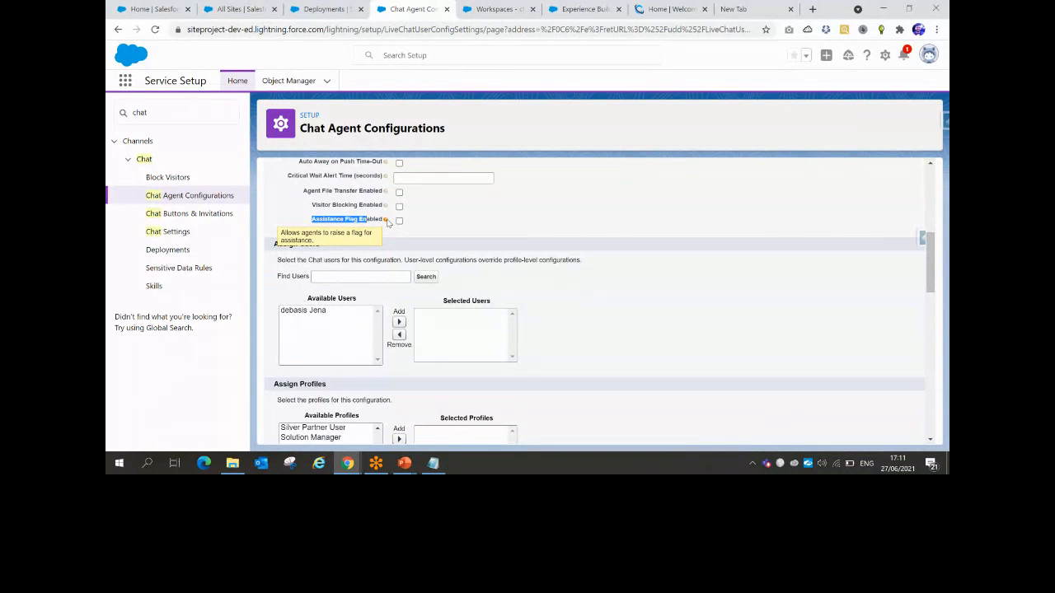
Assign the single user plus Standard User, System Administrator and Custom: Support Profile profiles
{"action": "left_click", "coordinate": [517, 260]}
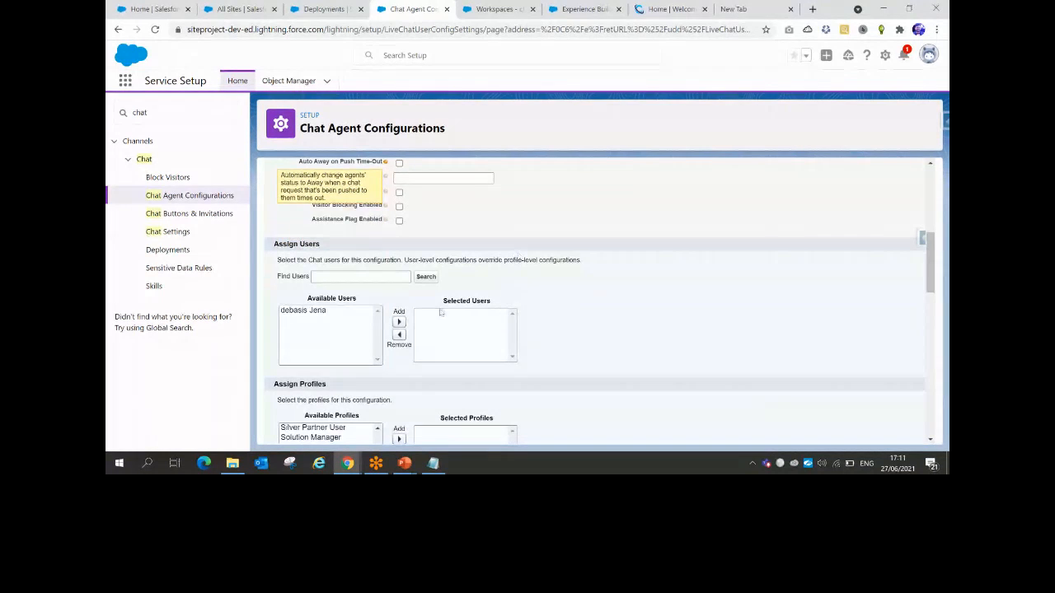
{"action": "double_click", "coordinate": [328, 317]}
{"action": "scroll", "coordinate": [326, 346], "scroll_direction": "down", "scroll_amount": 3}
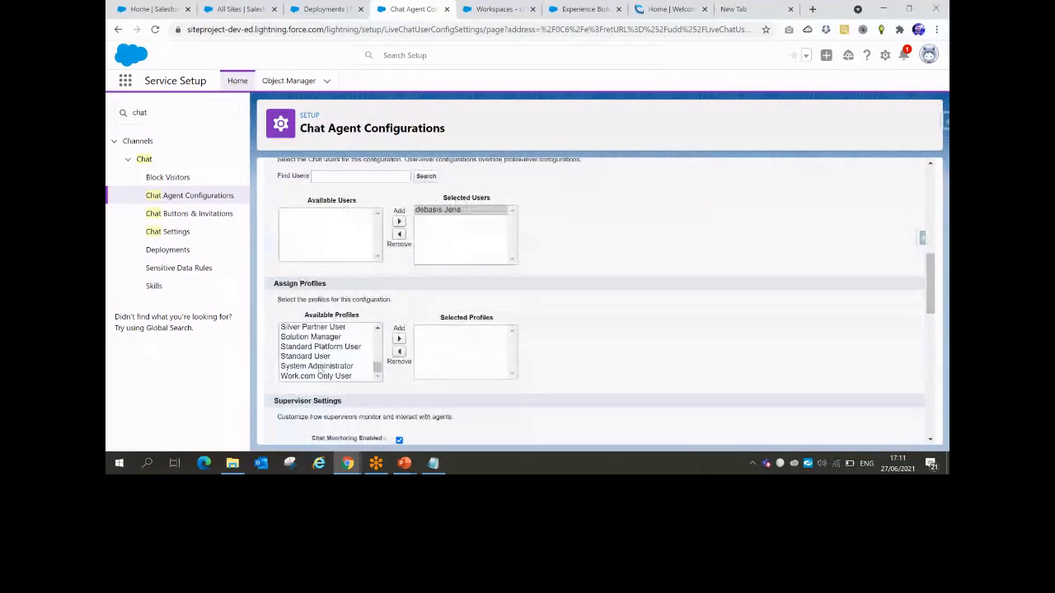
{"action": "scroll", "coordinate": [318, 372], "scroll_direction": "down", "scroll_amount": 1}
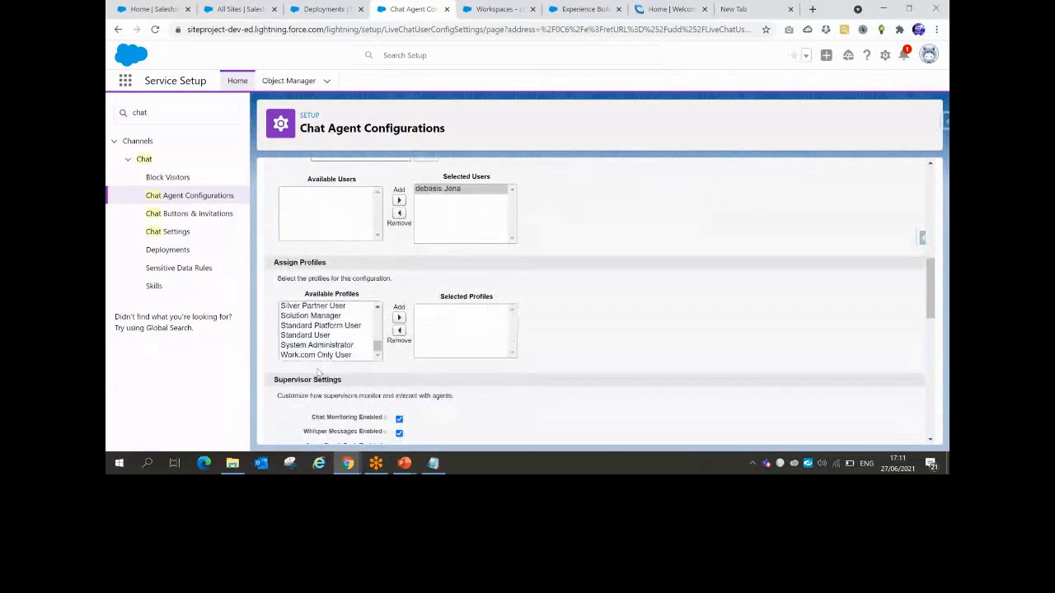
{"action": "left_click", "coordinate": [328, 336]}
{"action": "left_click", "coordinate": [328, 345], "text": "ctrl"}
{"action": "left_click", "coordinate": [399, 318]}
{"action": "left_click", "coordinate": [378, 308]}
{"action": "scroll", "coordinate": [377, 307], "scroll_direction": "up", "scroll_amount": 2}
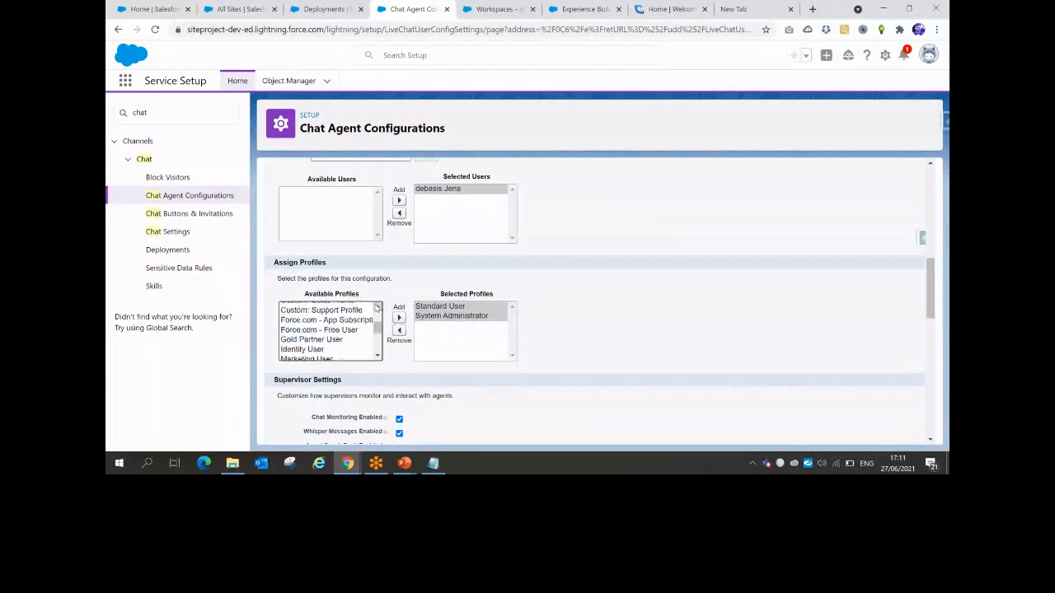
{"action": "left_click", "coordinate": [341, 333]}
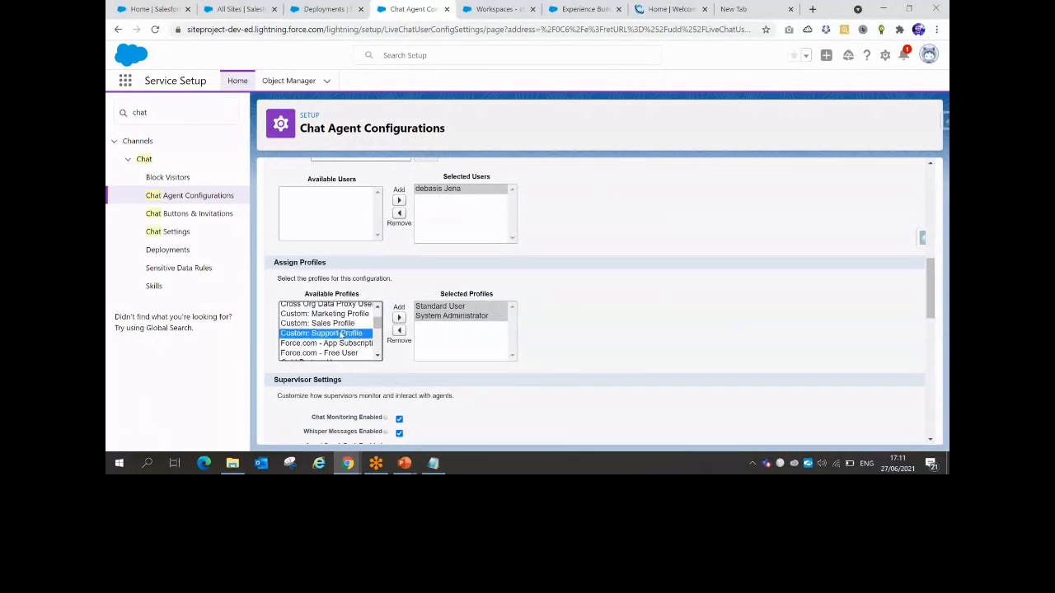
{"action": "left_click", "coordinate": [399, 317]}
Add the Web Support skill under Assigned Skills and save the configuration
{"action": "scroll", "coordinate": [590, 294], "scroll_direction": "down", "scroll_amount": 2}
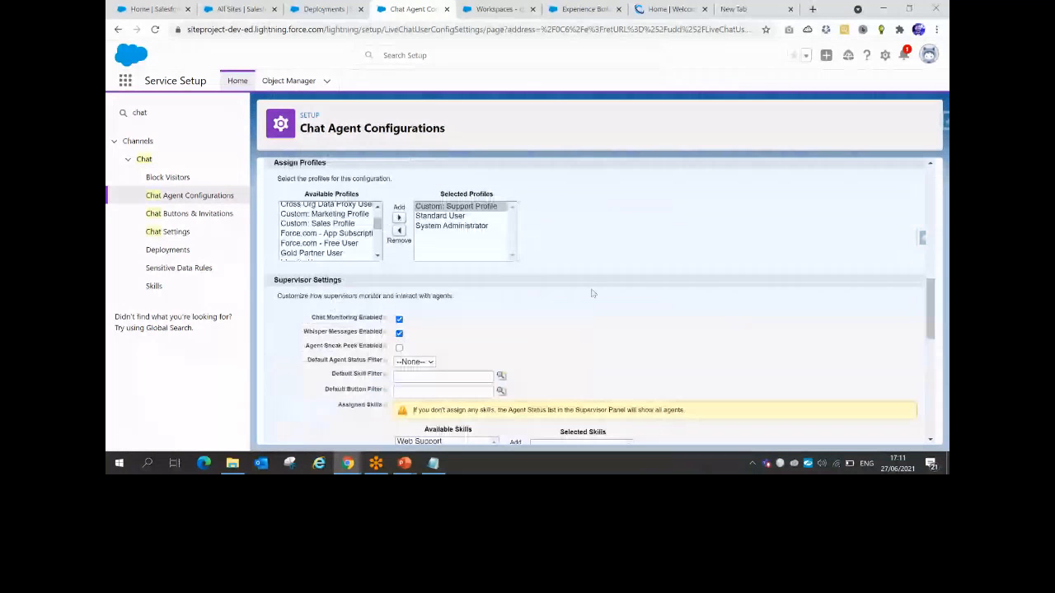
{"action": "scroll", "coordinate": [591, 293], "scroll_direction": "down", "scroll_amount": 3}
{"action": "scroll", "coordinate": [591, 293], "scroll_direction": "down", "scroll_amount": 1}
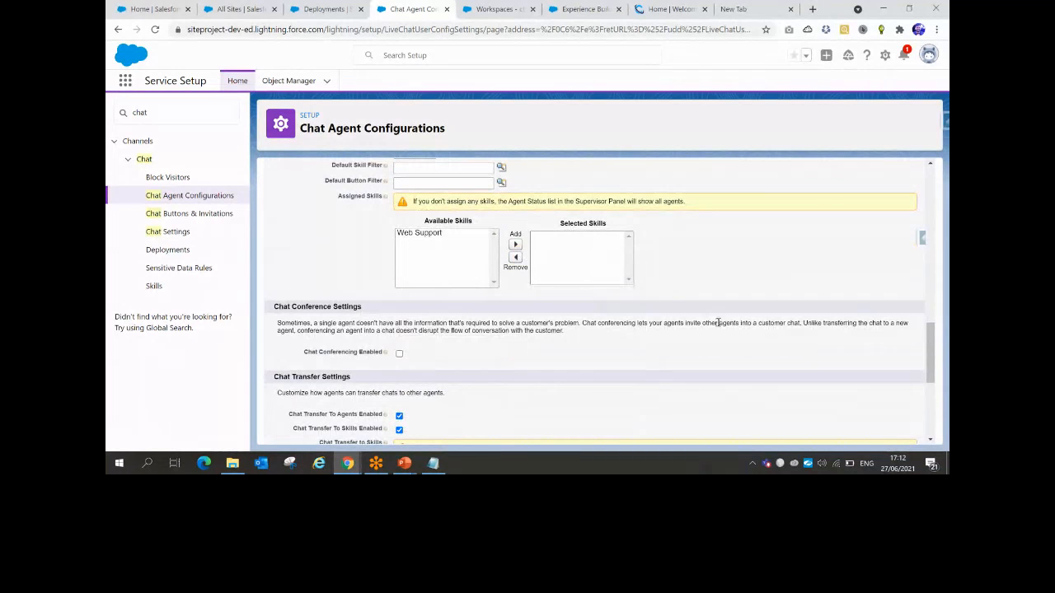
{"action": "left_click", "coordinate": [421, 234]}
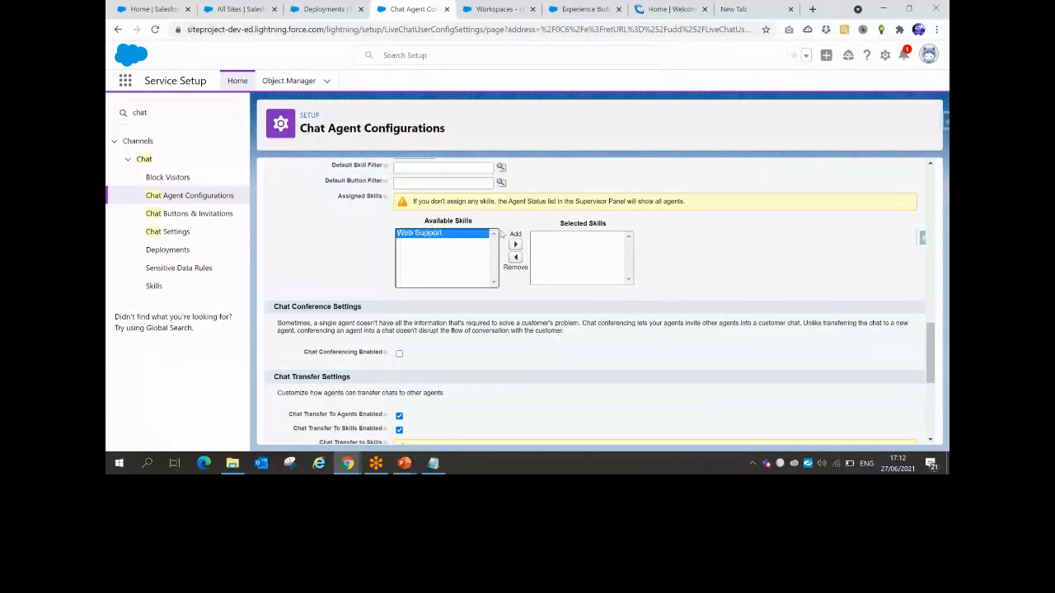
{"action": "left_click", "coordinate": [515, 244]}
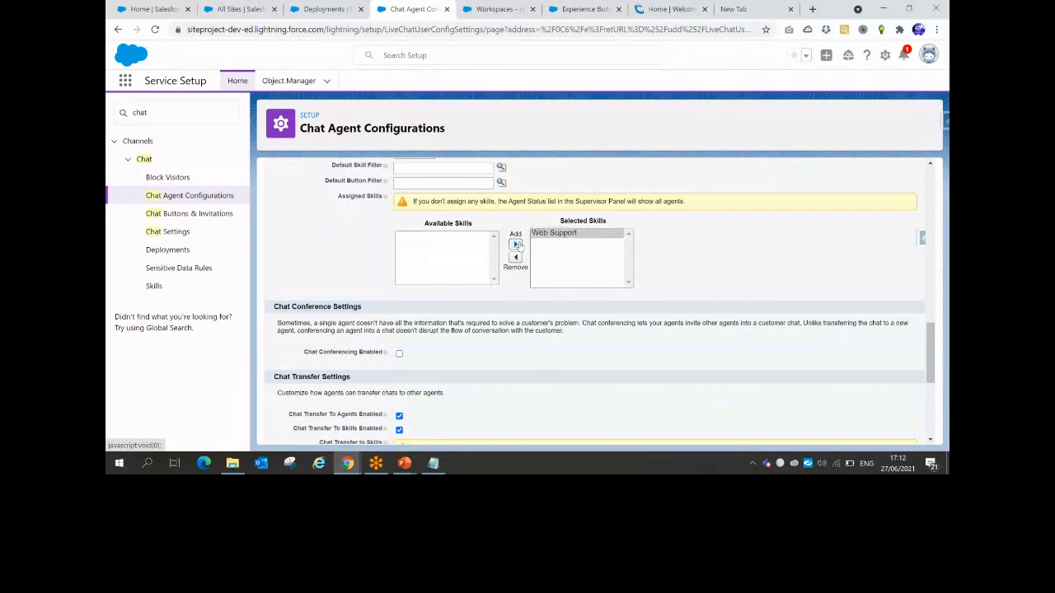
{"action": "scroll", "coordinate": [441, 286], "scroll_direction": "down", "scroll_amount": 3}
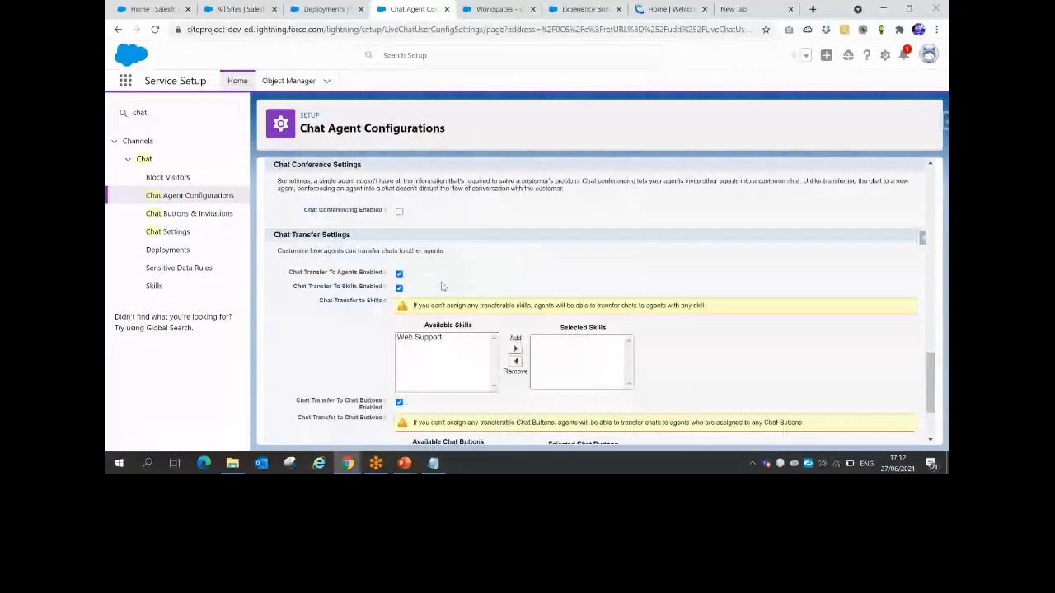
{"action": "scroll", "coordinate": [440, 285], "scroll_direction": "down", "scroll_amount": 2}
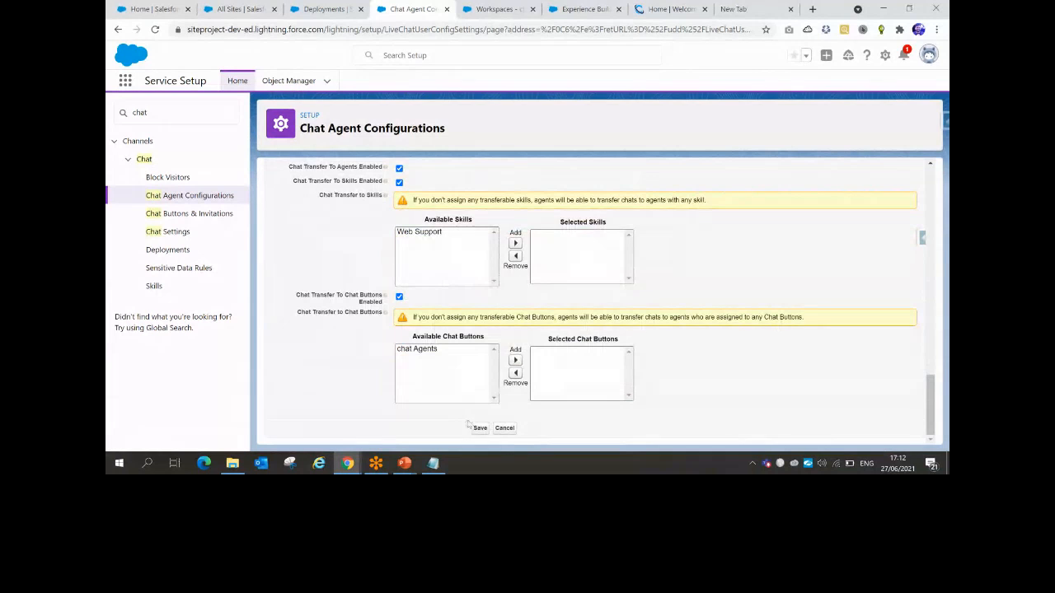
{"action": "left_click", "coordinate": [478, 428]}
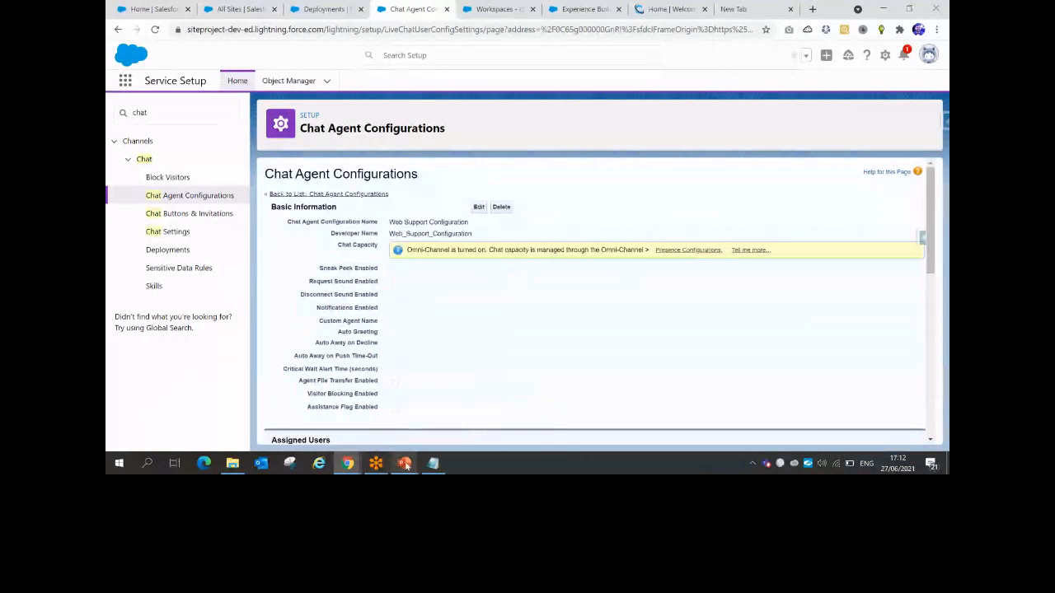
Bring up the Trailblazer presentation, then minimize it to get back to Salesforce
{"action": "mouse_move", "coordinate": [405, 466]}
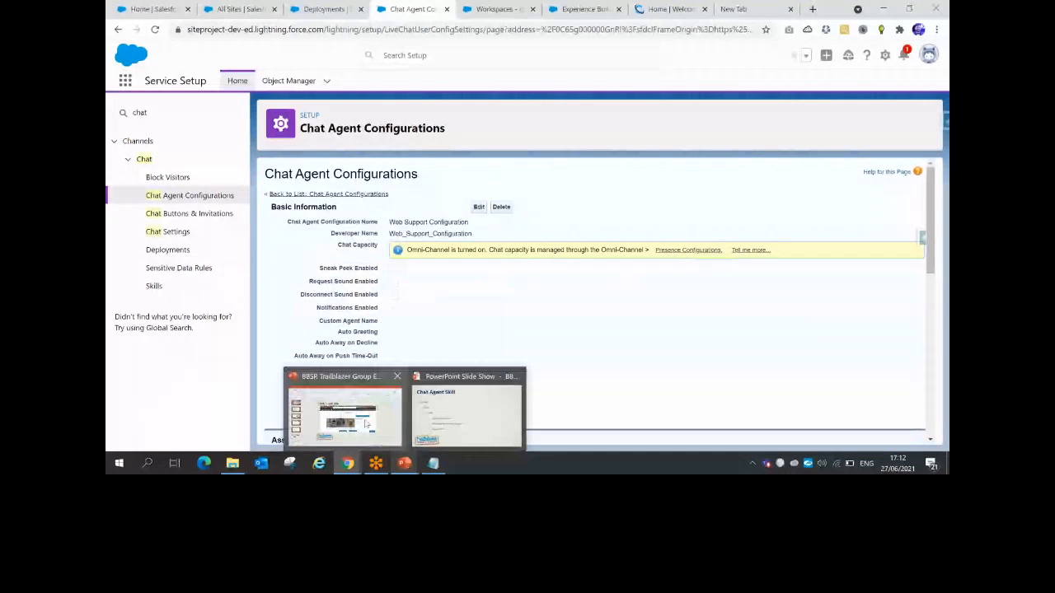
{"action": "left_click", "coordinate": [366, 425]}
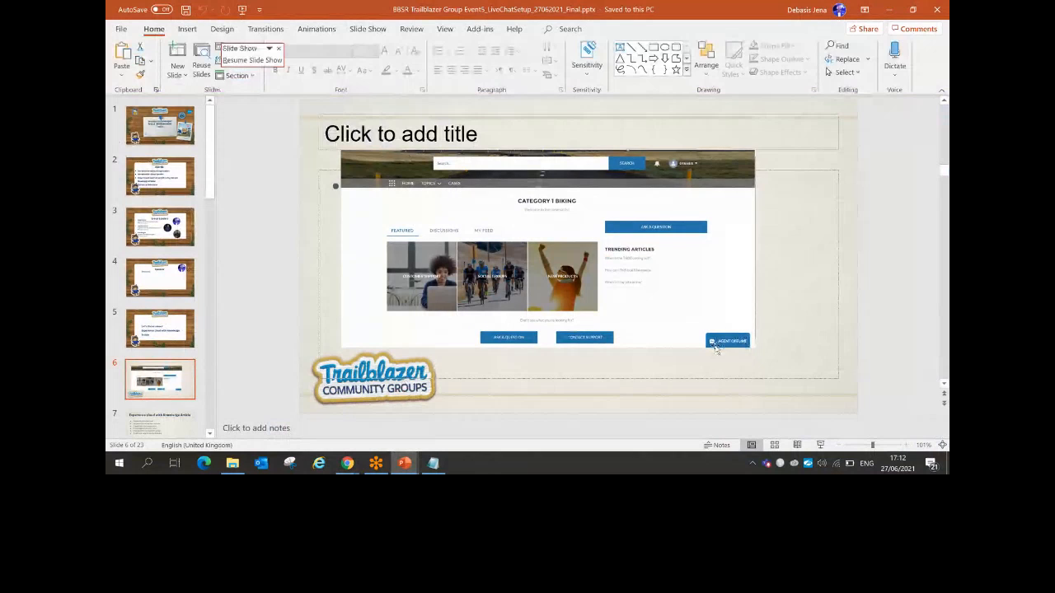
{"action": "left_click", "coordinate": [890, 10]}
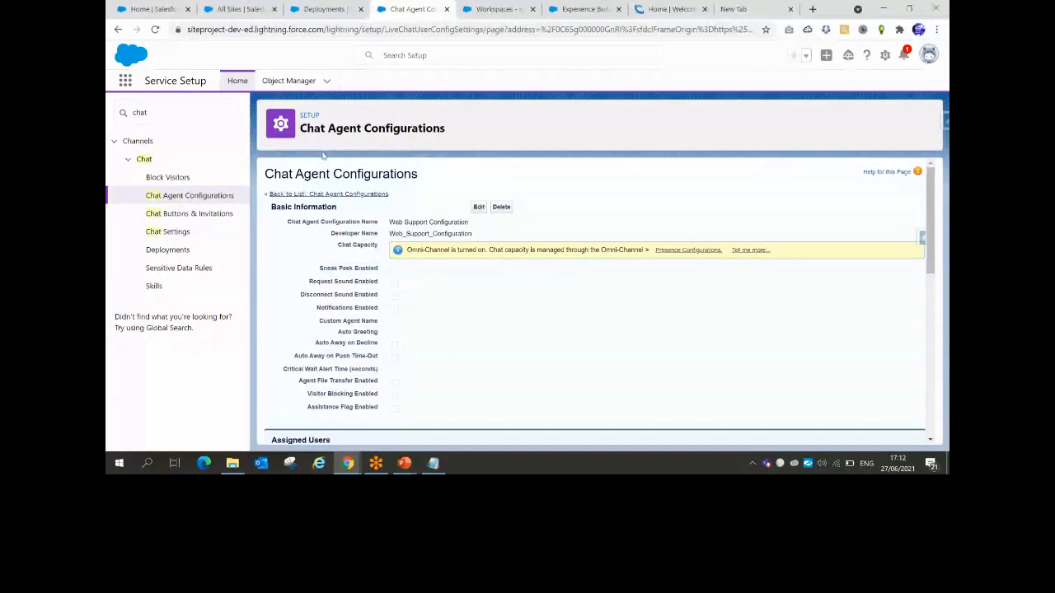
From All Sites, clear Quick Find and launch Service Console via App Launcher search 'servi'
{"action": "left_click", "coordinate": [237, 9]}
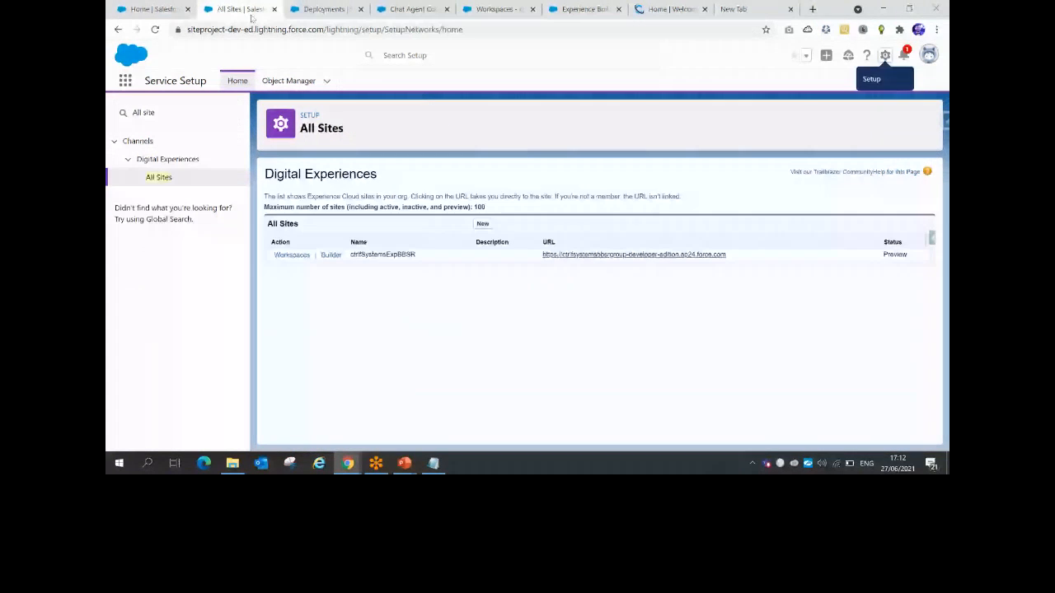
{"action": "left_click", "coordinate": [126, 83]}
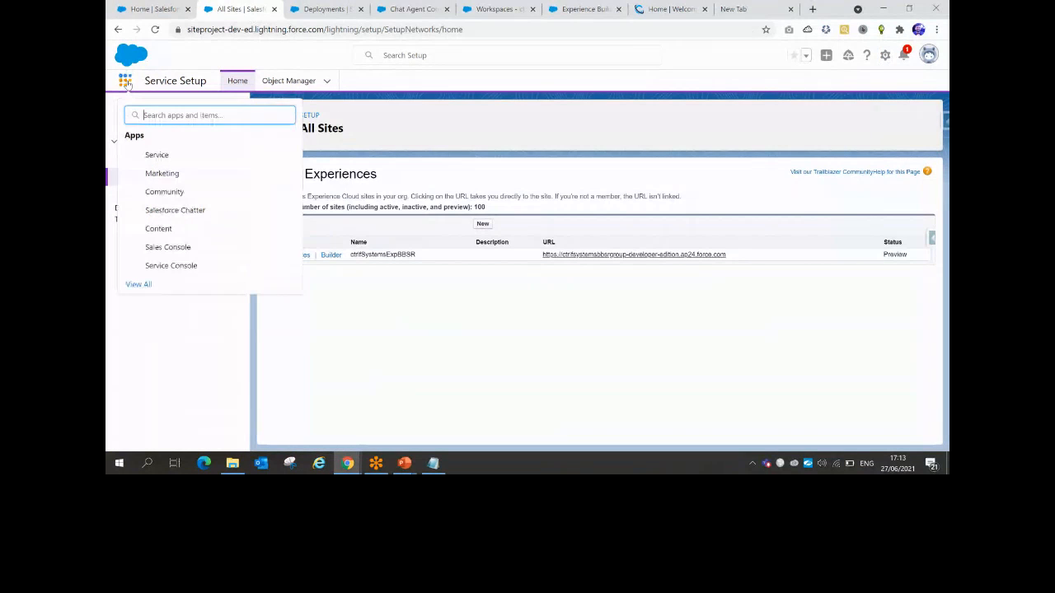
{"action": "left_click", "coordinate": [219, 54]}
{"action": "left_click", "coordinate": [157, 116]}
{"action": "key", "text": "BackSpace"}
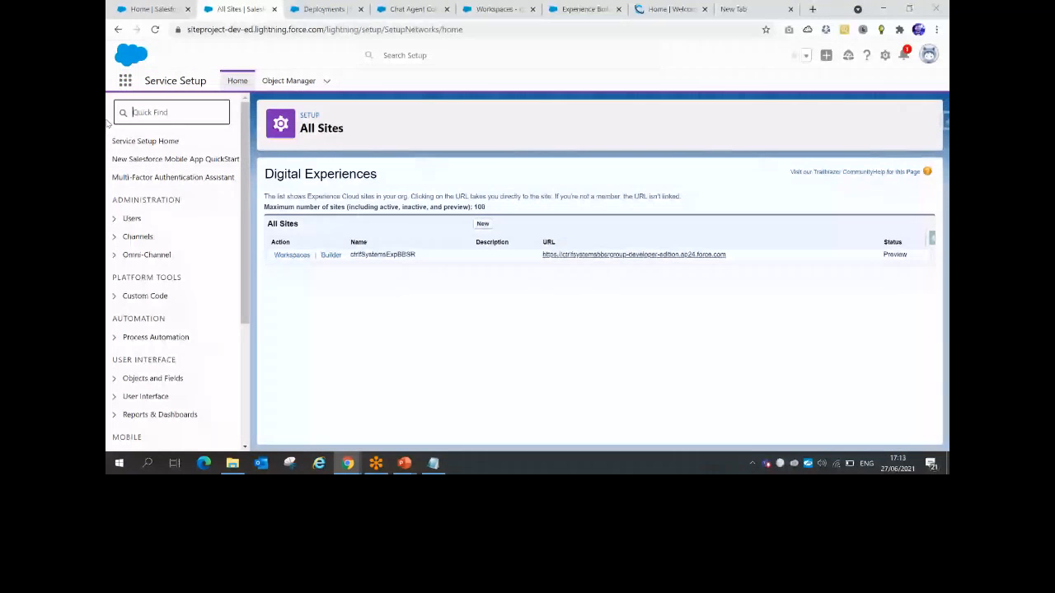
{"action": "left_click", "coordinate": [124, 82]}
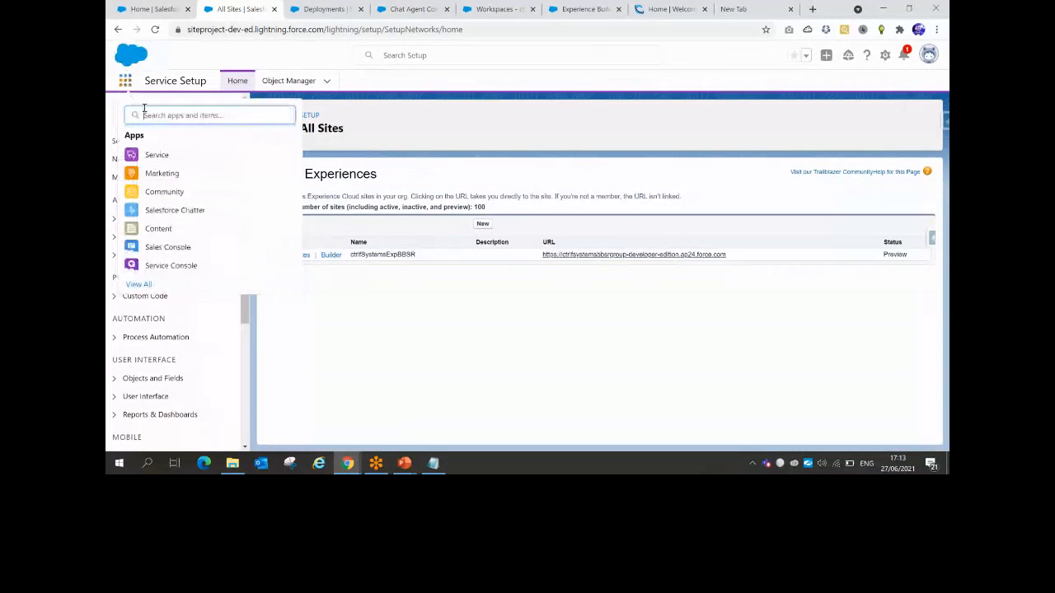
{"action": "type", "text": "ser"}
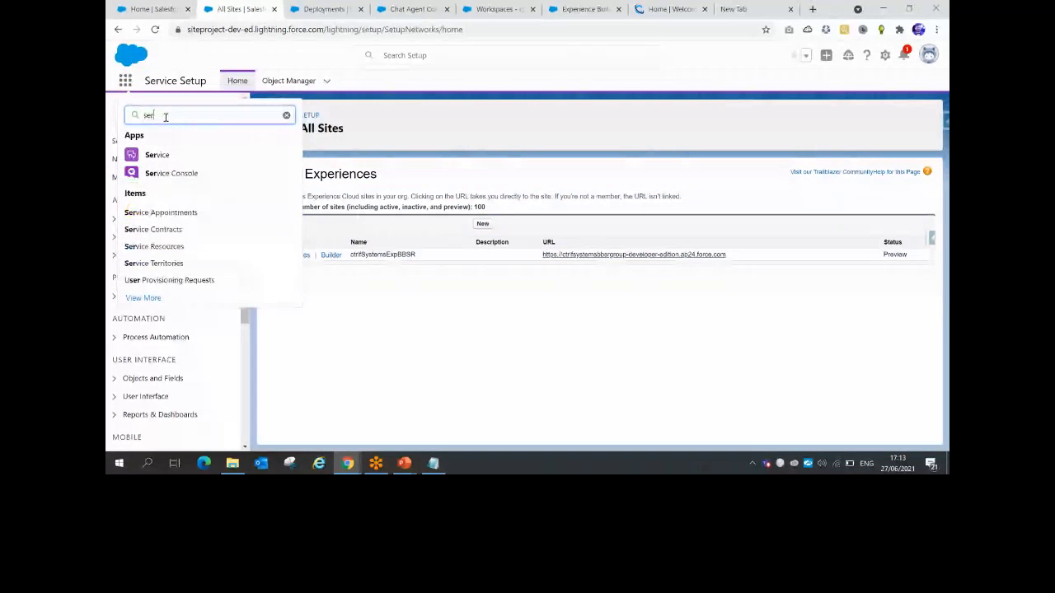
{"action": "type", "text": "vi"}
{"action": "left_click", "coordinate": [171, 175]}
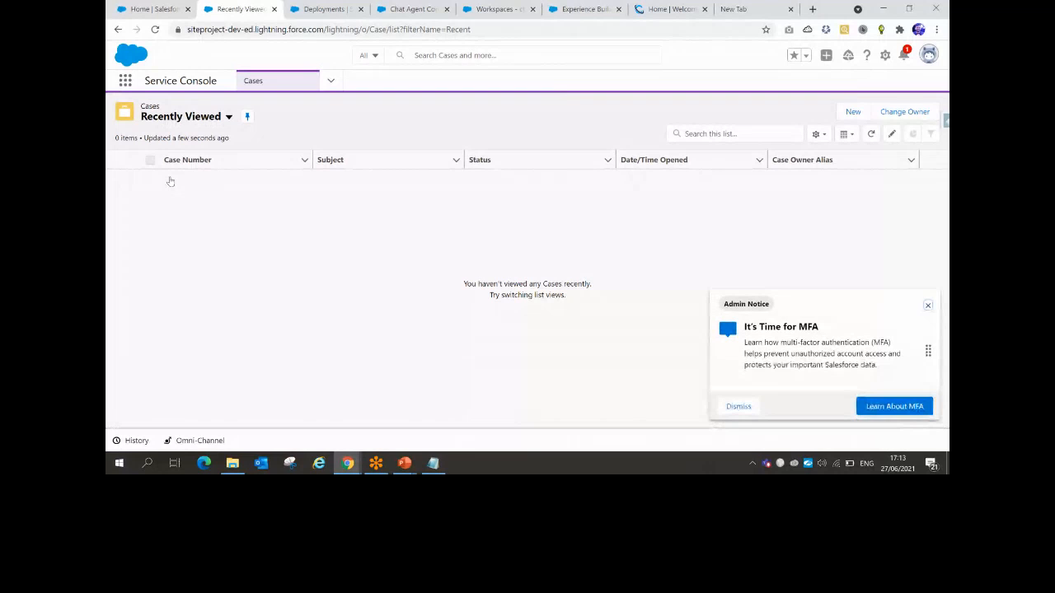
Open Service Setup in a new tab and reach App Manager via Quick Find 'app'
{"action": "left_click", "coordinate": [885, 56]}
{"action": "left_click", "coordinate": [855, 104]}
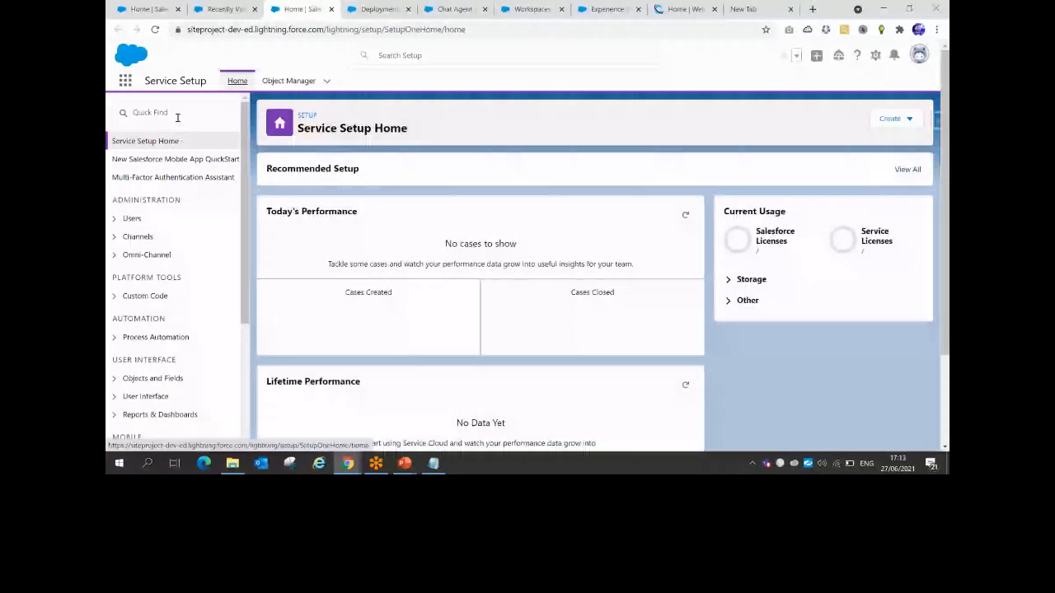
{"action": "left_click", "coordinate": [178, 116]}
{"action": "type", "text": "app"}
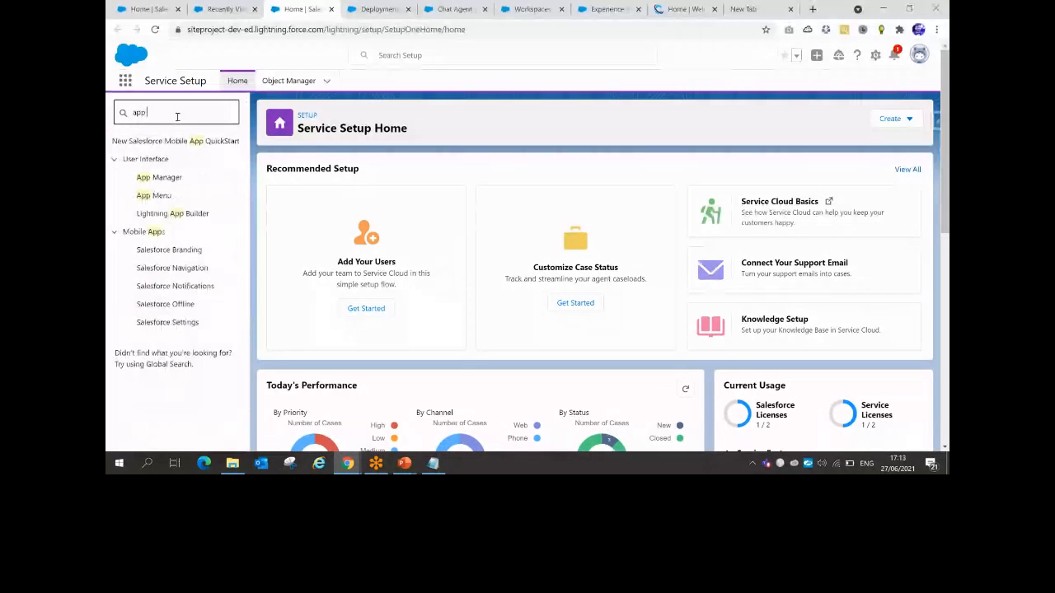
{"action": "left_click", "coordinate": [157, 178]}
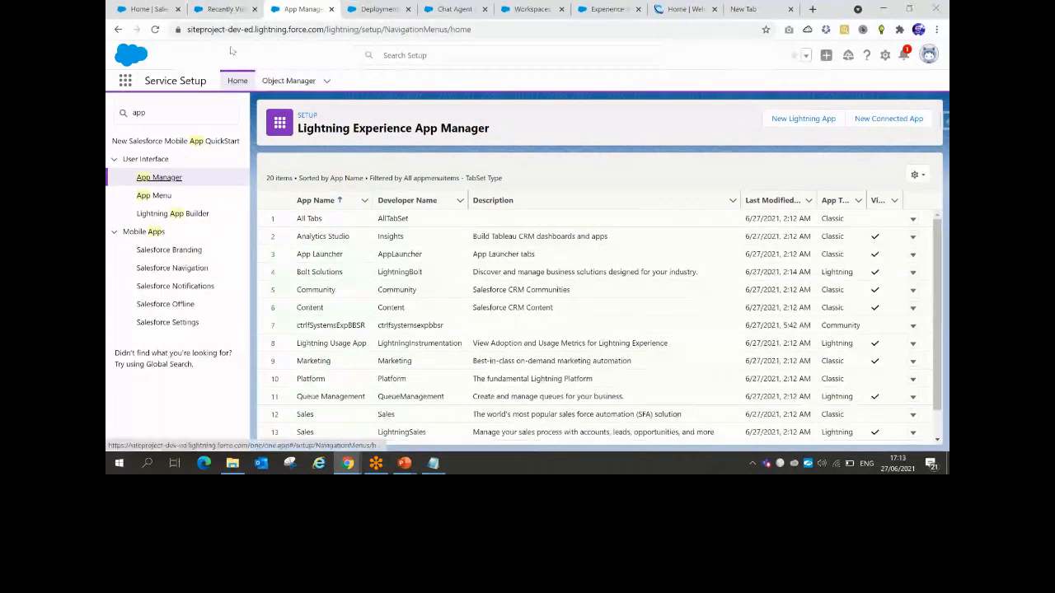
Check the console's Omni-Channel status options, leaving it Offline, then return to App Manager
{"action": "left_click", "coordinate": [225, 10]}
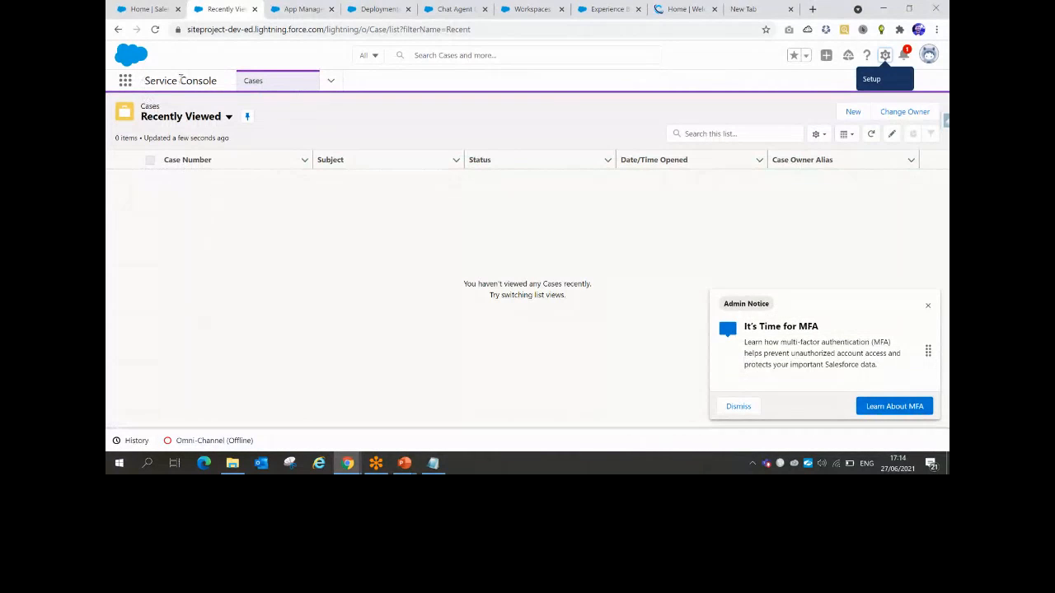
{"action": "left_click", "coordinate": [216, 441]}
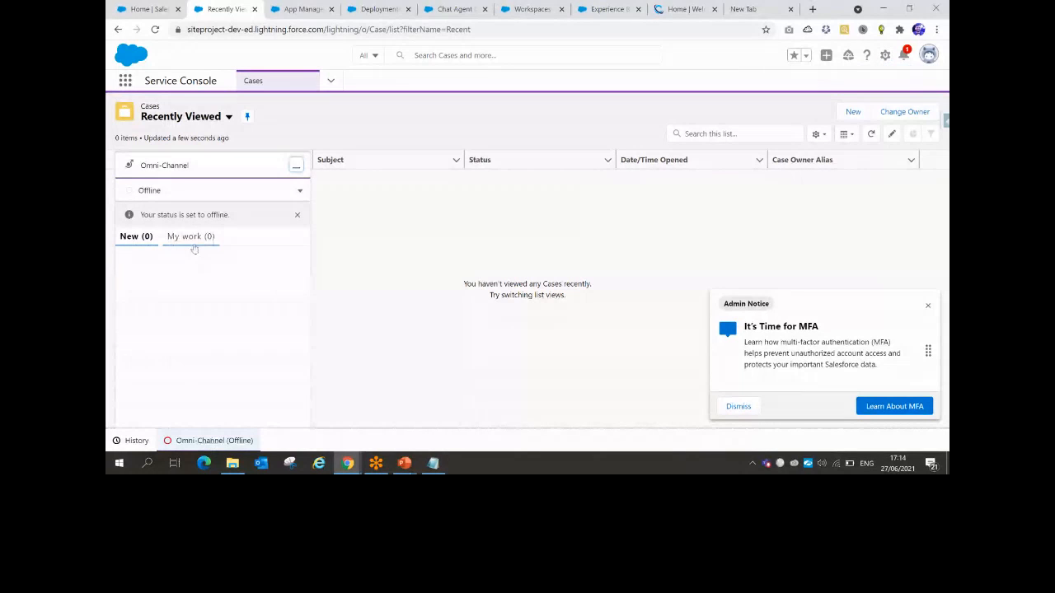
{"action": "left_click", "coordinate": [299, 190]}
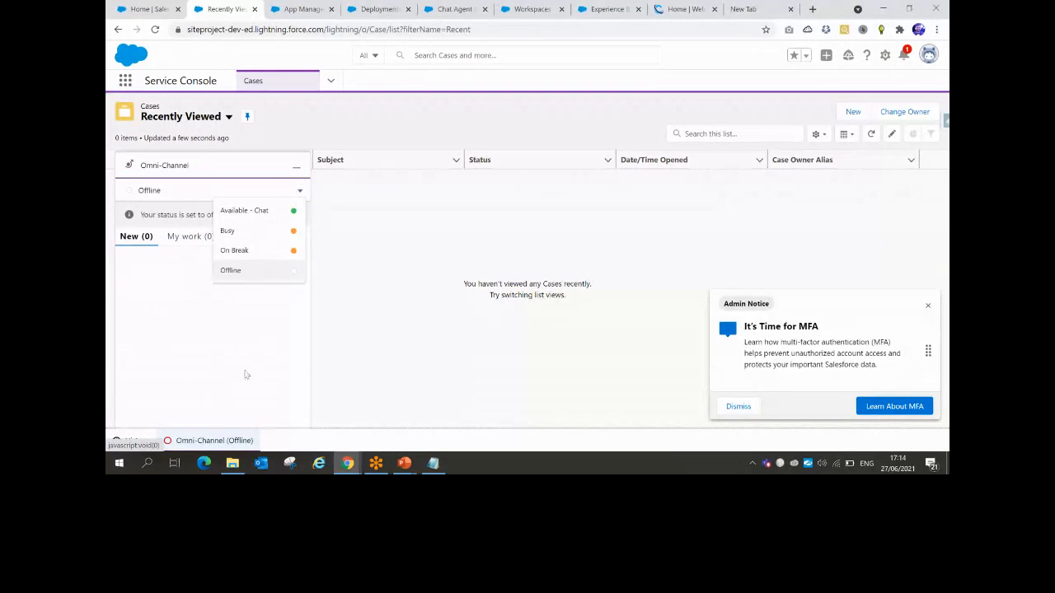
{"action": "left_click", "coordinate": [333, 131]}
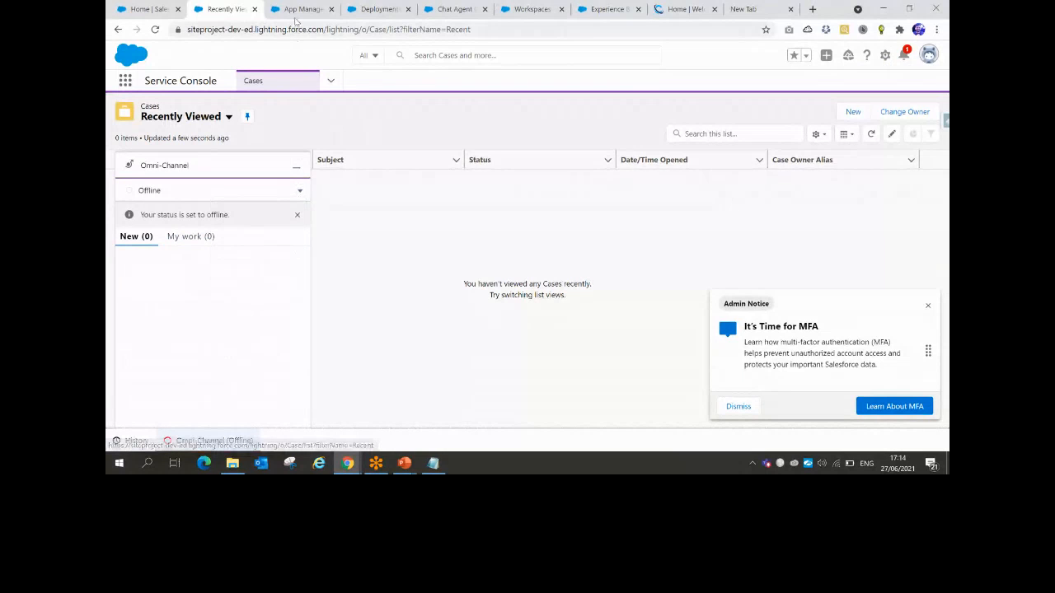
{"action": "left_click", "coordinate": [299, 11]}
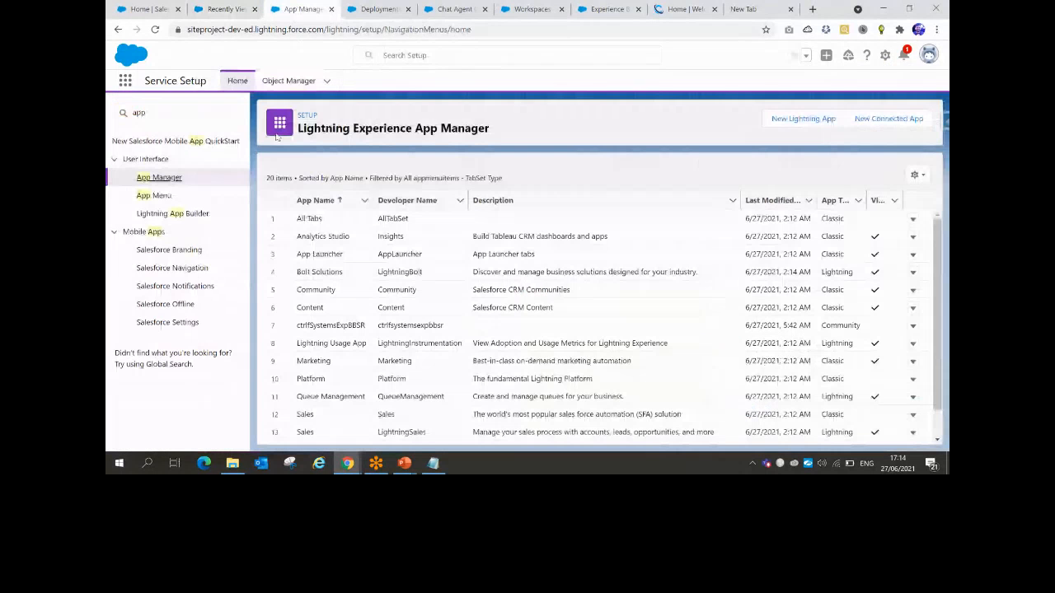
Scroll to Service Console in App Manager and choose Edit from its row menu
{"action": "scroll", "coordinate": [280, 206], "scroll_direction": "down", "scroll_amount": 3}
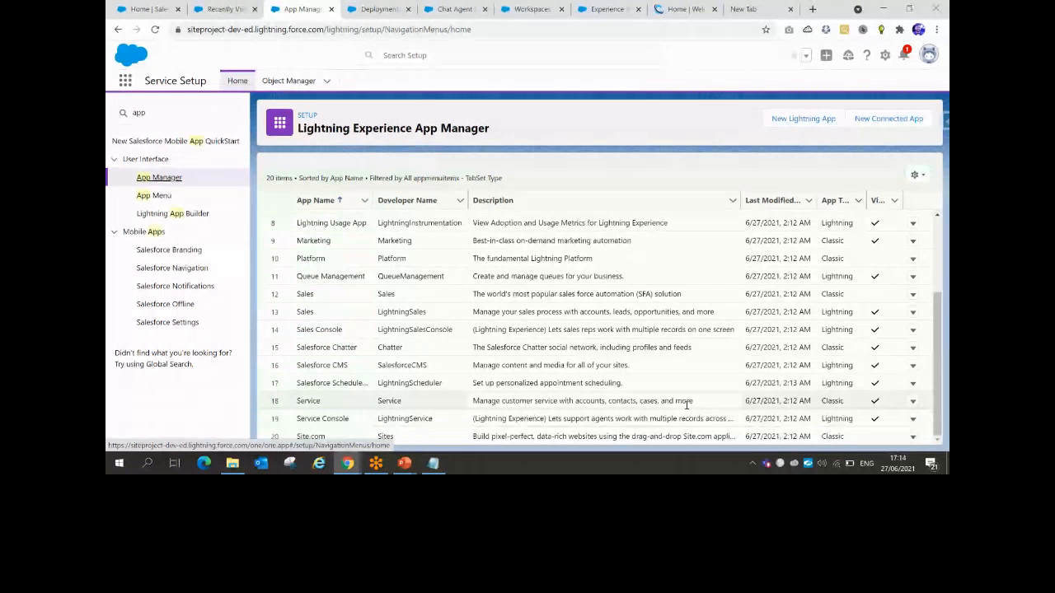
{"action": "left_click", "coordinate": [912, 418]}
{"action": "left_click", "coordinate": [878, 399]}
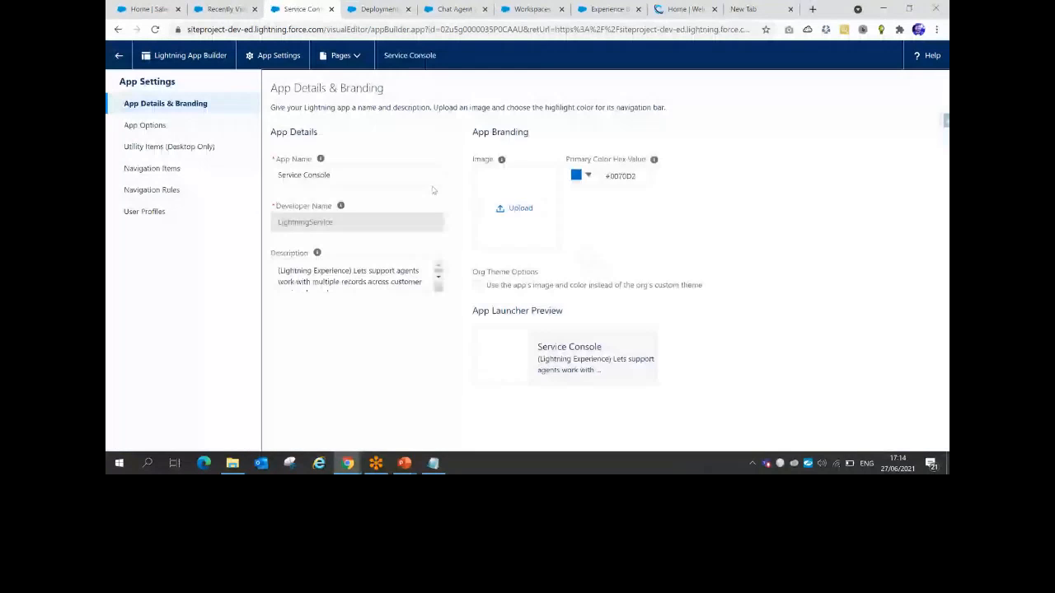
Show Navigation Items in App Builder and compare with the console's current navigation menu
{"action": "left_click", "coordinate": [169, 173]}
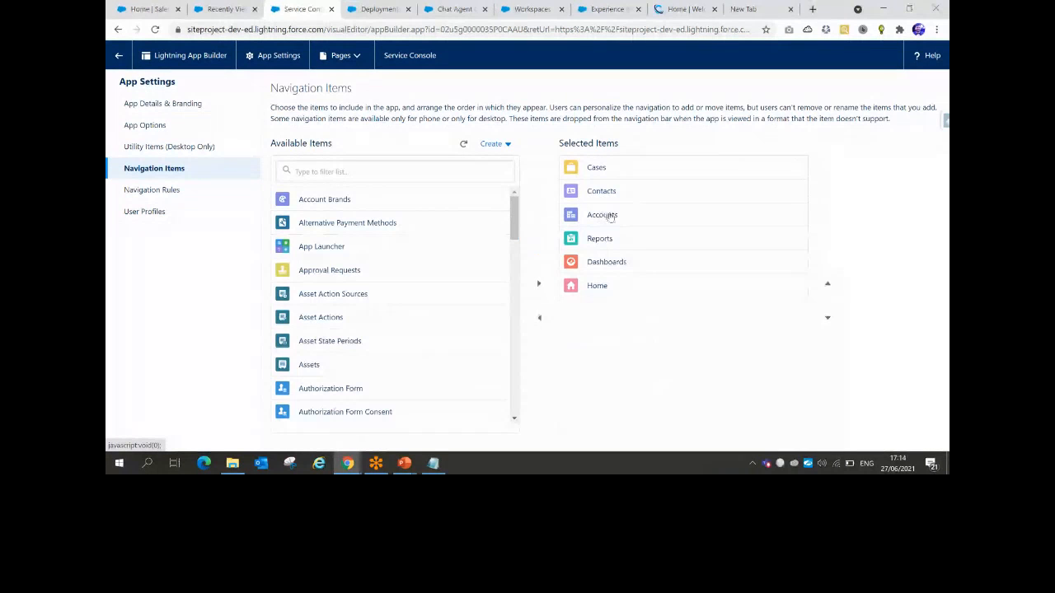
{"action": "left_click", "coordinate": [222, 9]}
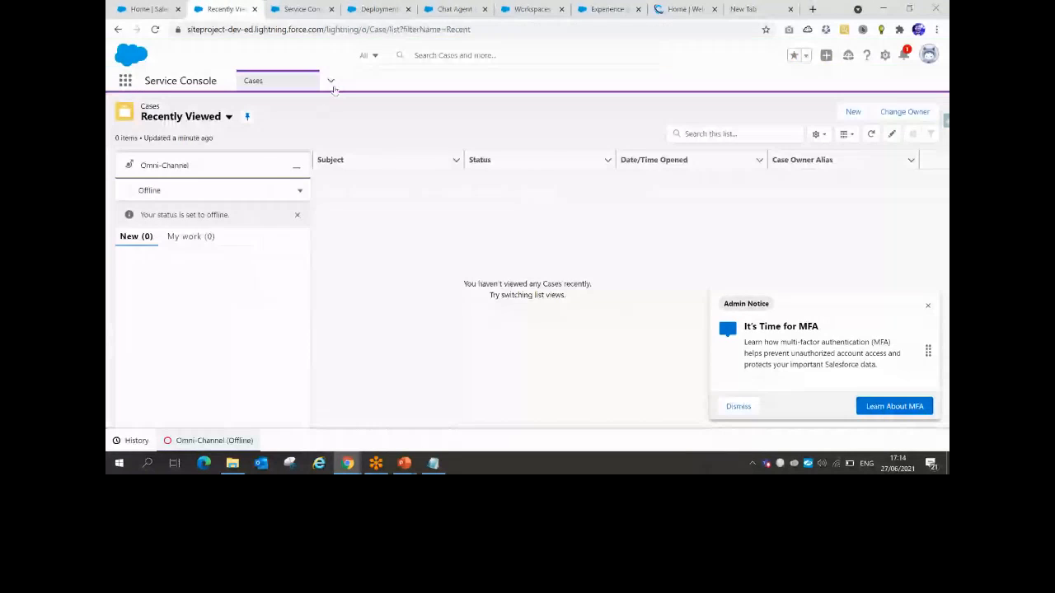
{"action": "left_click", "coordinate": [332, 84]}
{"action": "left_click", "coordinate": [296, 167]}
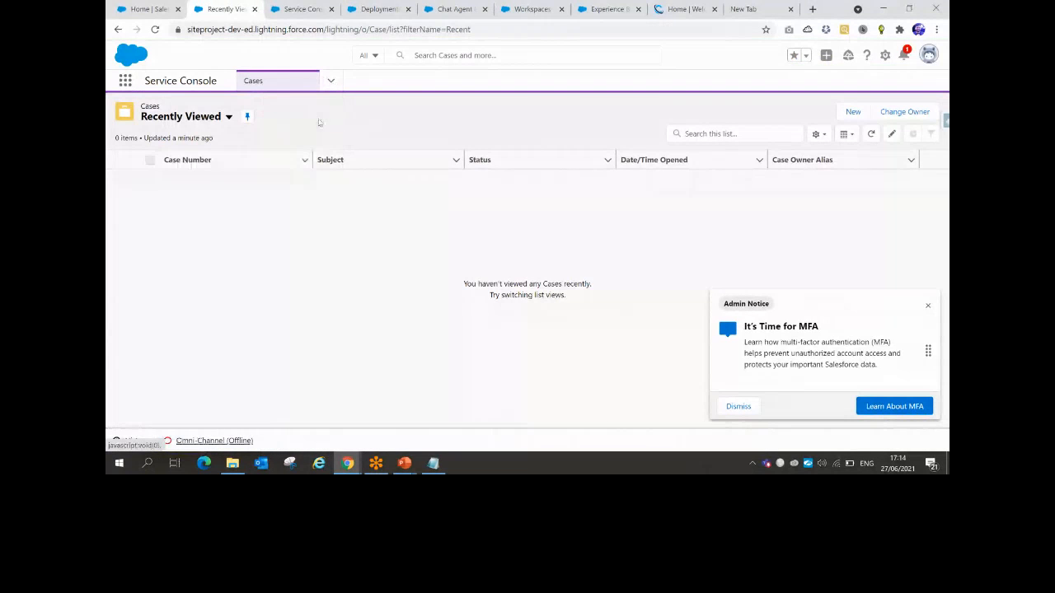
{"action": "left_click", "coordinate": [330, 80]}
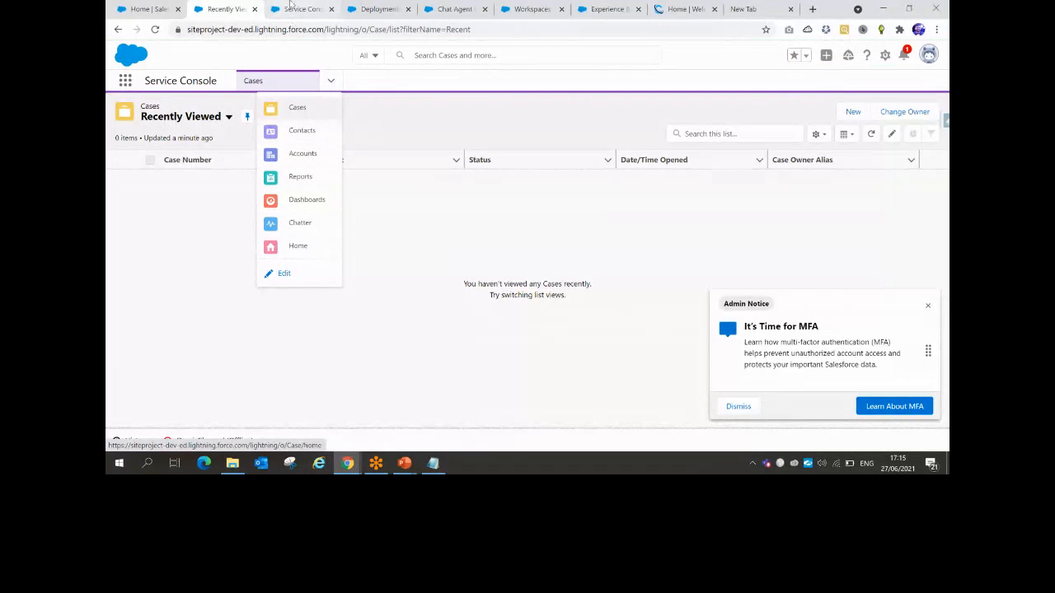
{"action": "left_click", "coordinate": [290, 7]}
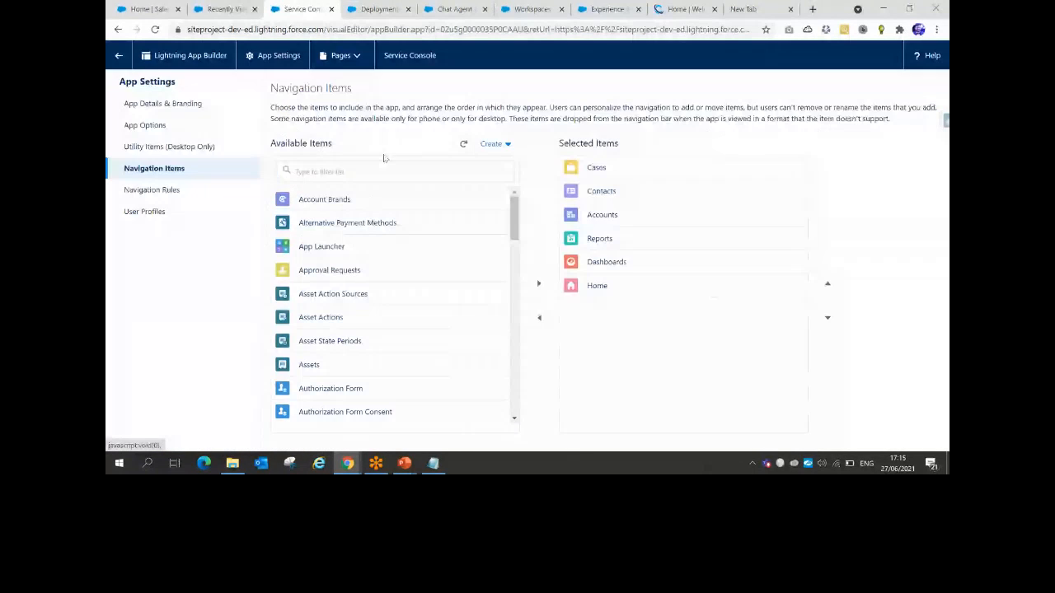
Filter available items by 'chat', add Chat Sessions to the selected items, and save
{"action": "left_click", "coordinate": [354, 170]}
{"action": "type", "text": "chat"}
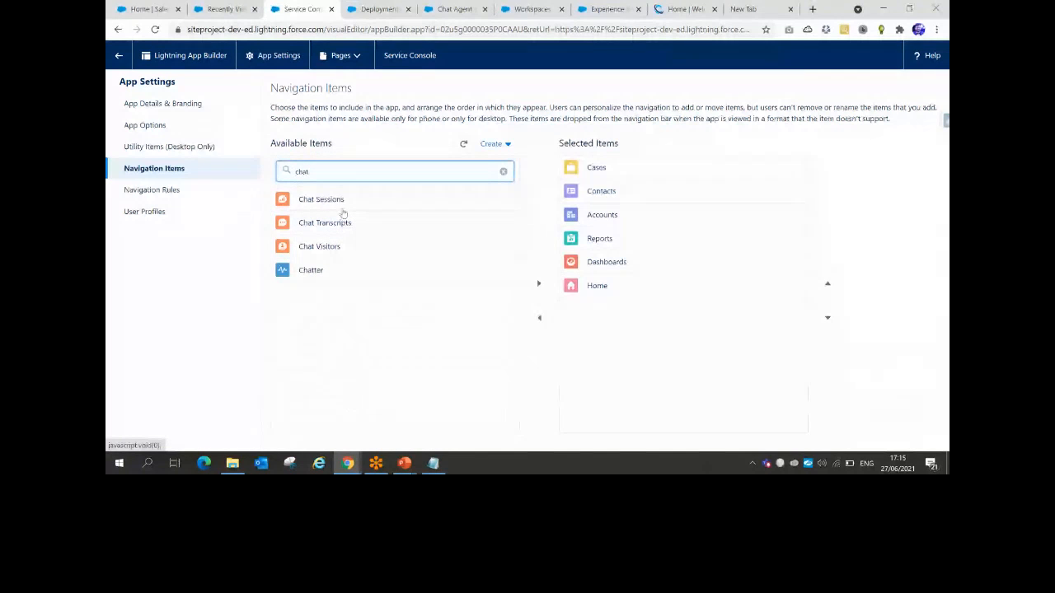
{"action": "left_click", "coordinate": [333, 206]}
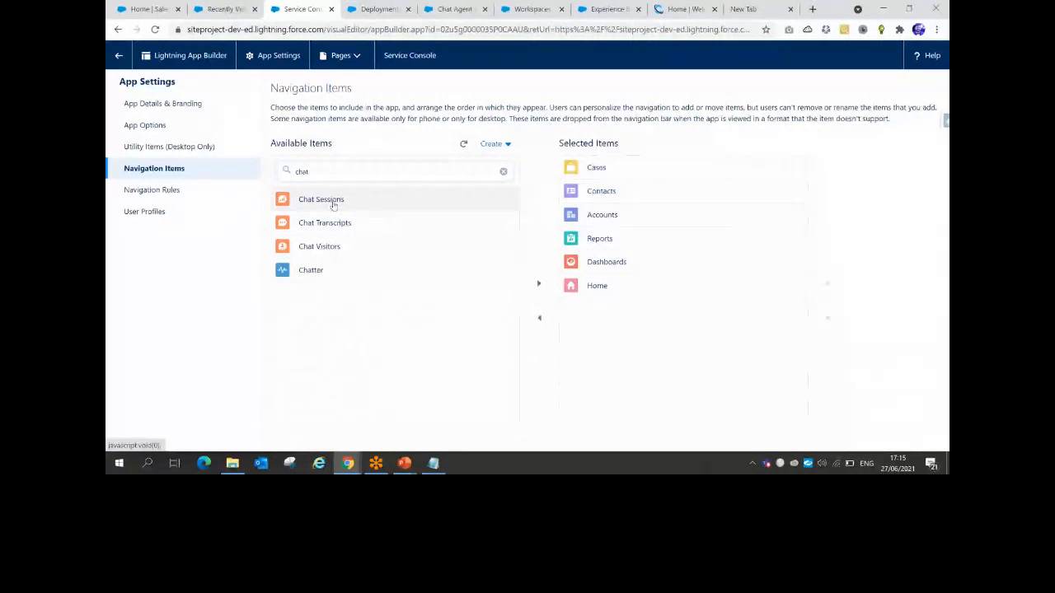
{"action": "left_click", "coordinate": [539, 284]}
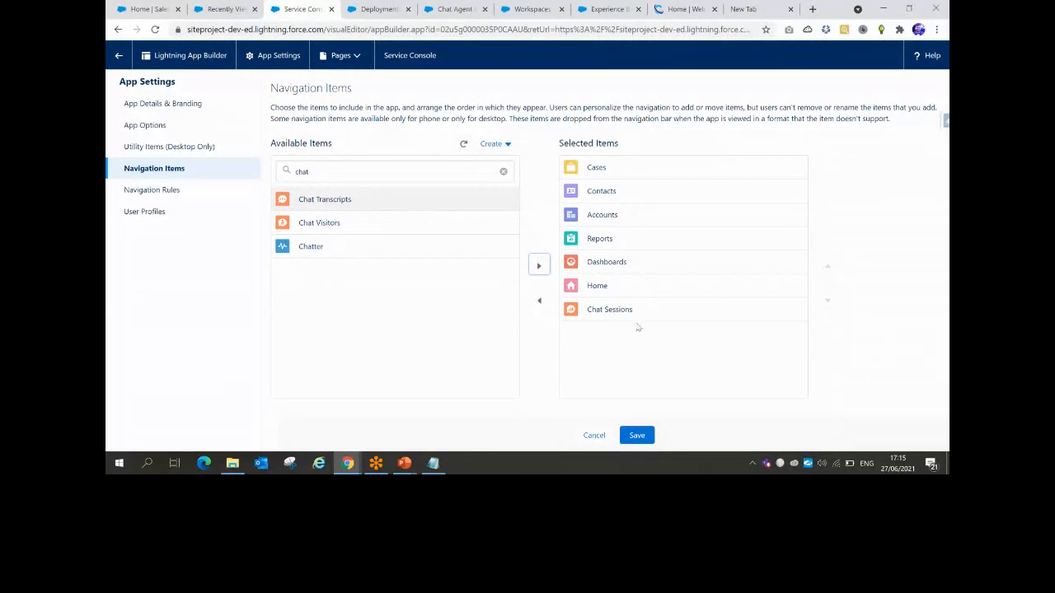
{"action": "left_click", "coordinate": [609, 312]}
{"action": "left_click", "coordinate": [635, 436]}
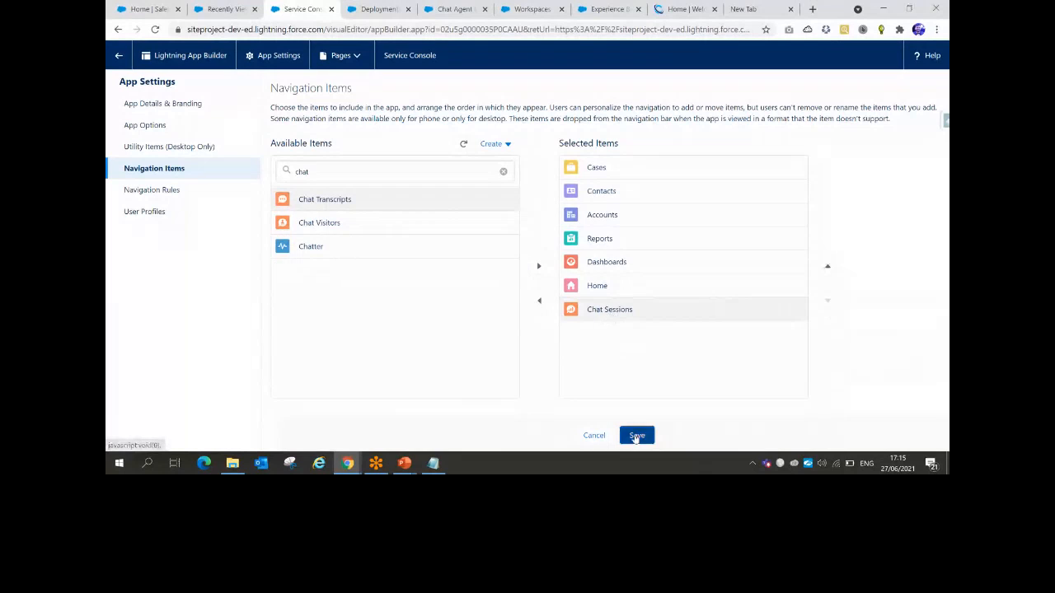
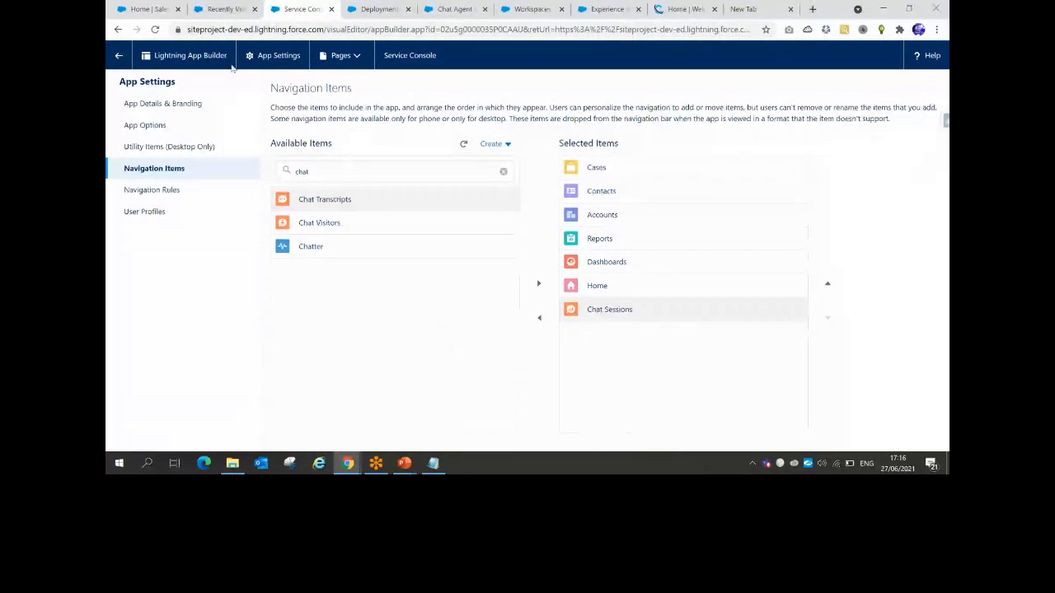
Check the recently viewed Cases list, then switch to the Chat Agent Configurations page
{"action": "left_click", "coordinate": [216, 9]}
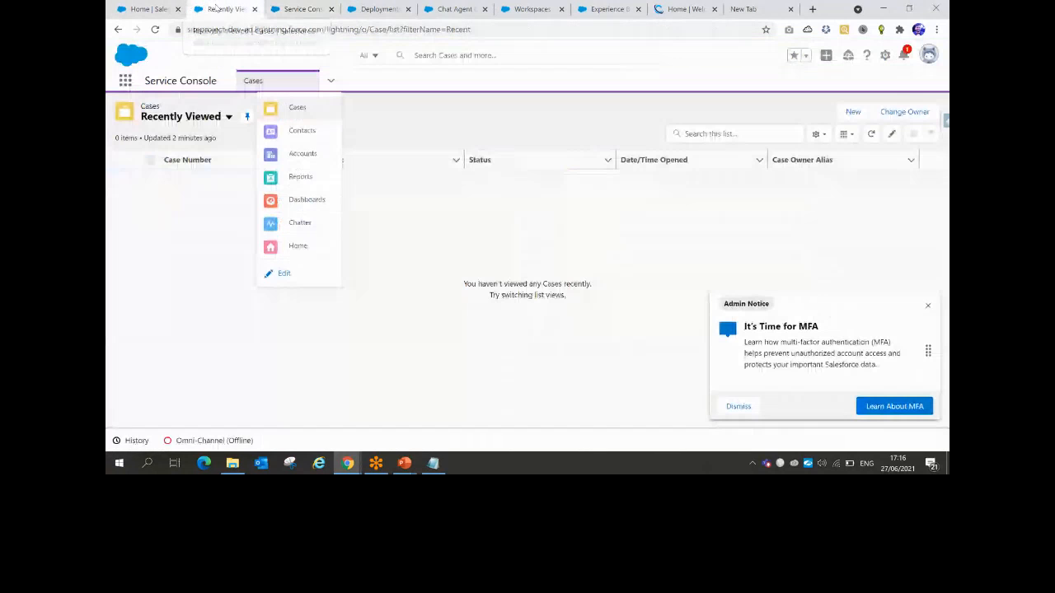
{"action": "left_click", "coordinate": [420, 111]}
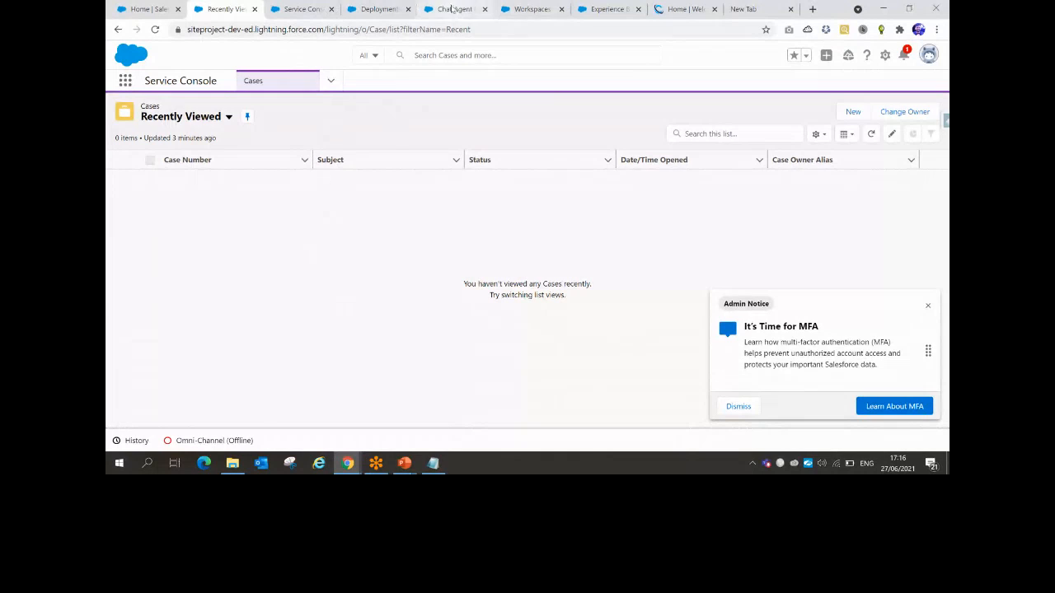
{"action": "left_click", "coordinate": [452, 9]}
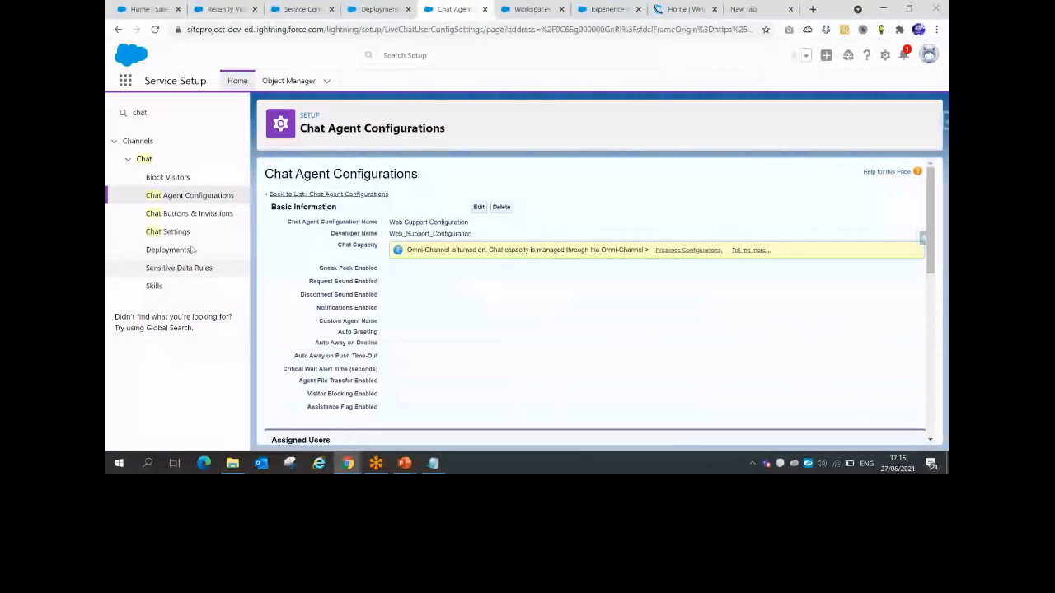
Read the attendees' questions in the Trailblazer live session chat, then return to Chat Agent Configurations
{"action": "mouse_move", "coordinate": [348, 466]}
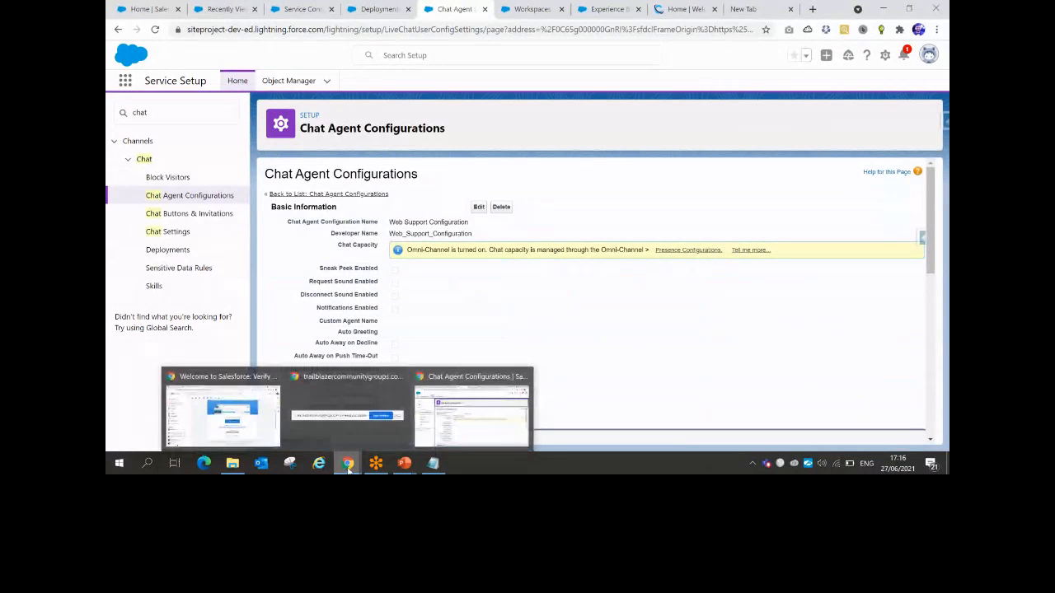
{"action": "left_click", "coordinate": [267, 416]}
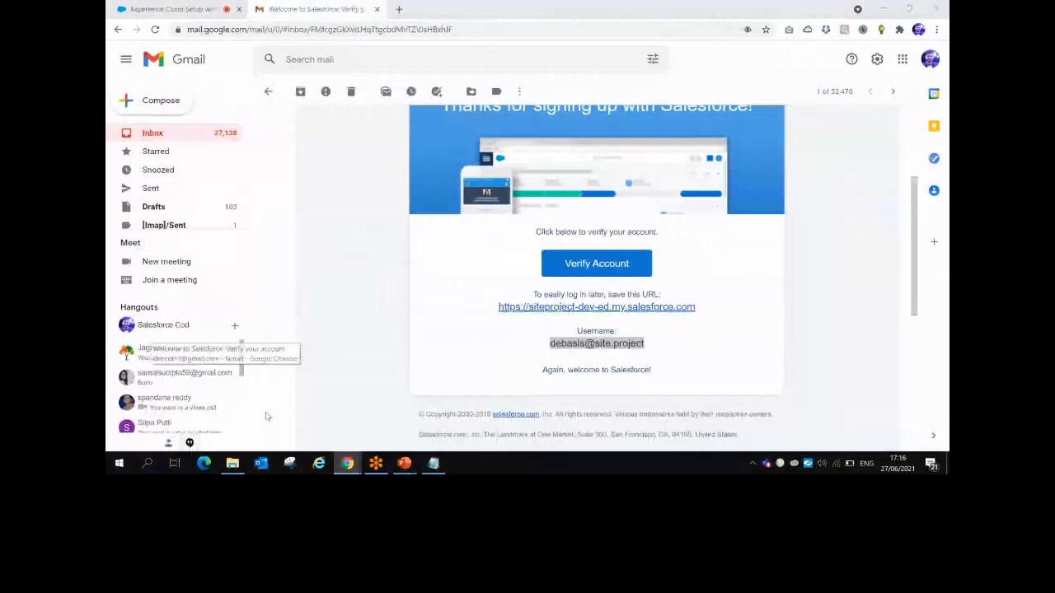
{"action": "left_click", "coordinate": [186, 8]}
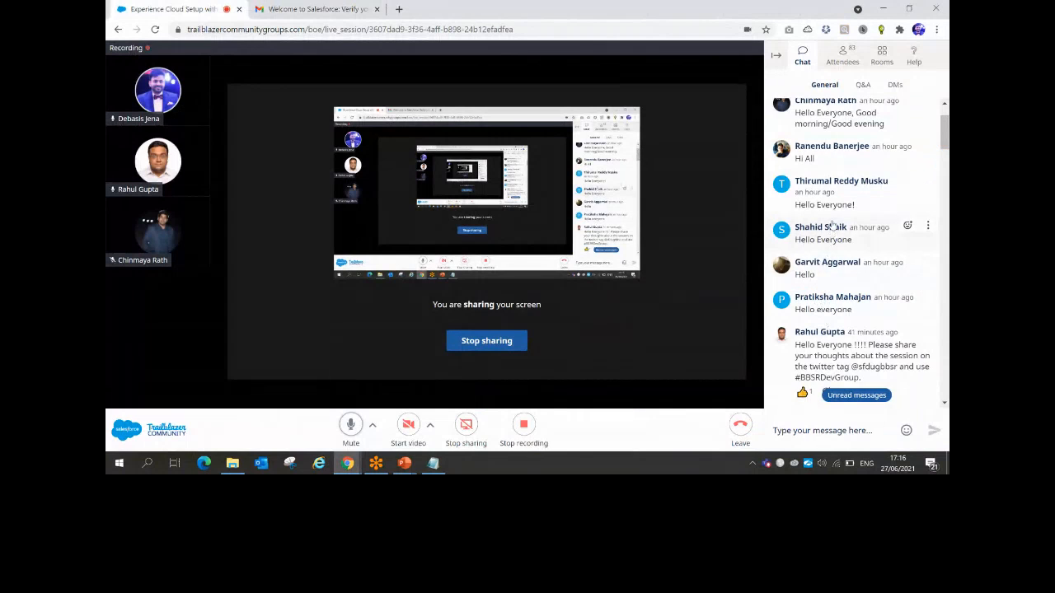
{"action": "scroll", "coordinate": [831, 239], "scroll_direction": "up", "scroll_amount": 1}
{"action": "scroll", "coordinate": [831, 223], "scroll_direction": "up", "scroll_amount": 1}
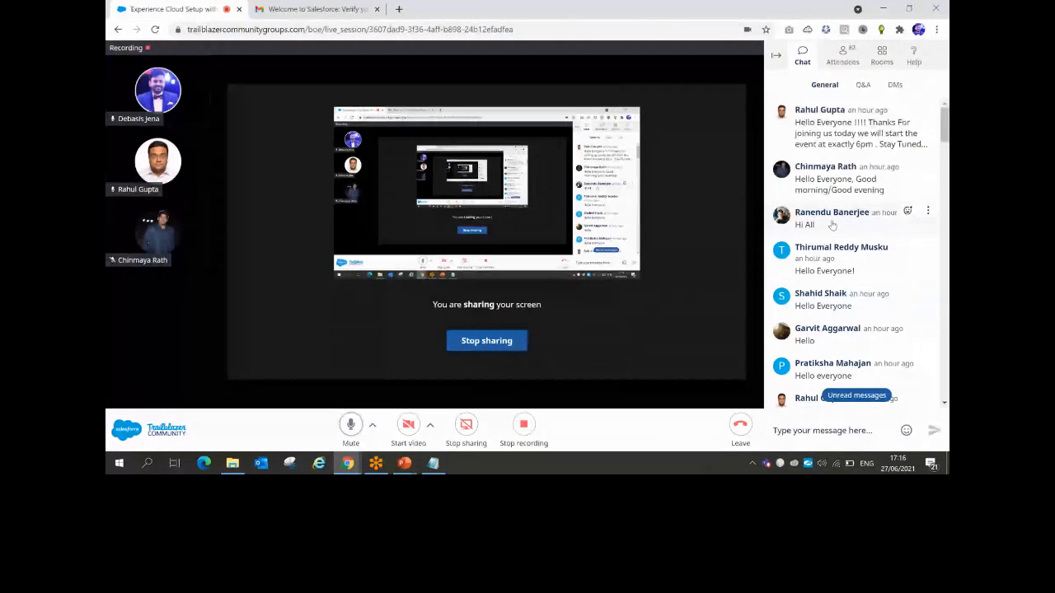
{"action": "scroll", "coordinate": [832, 224], "scroll_direction": "down", "scroll_amount": 5}
{"action": "scroll", "coordinate": [832, 223], "scroll_direction": "down", "scroll_amount": 10}
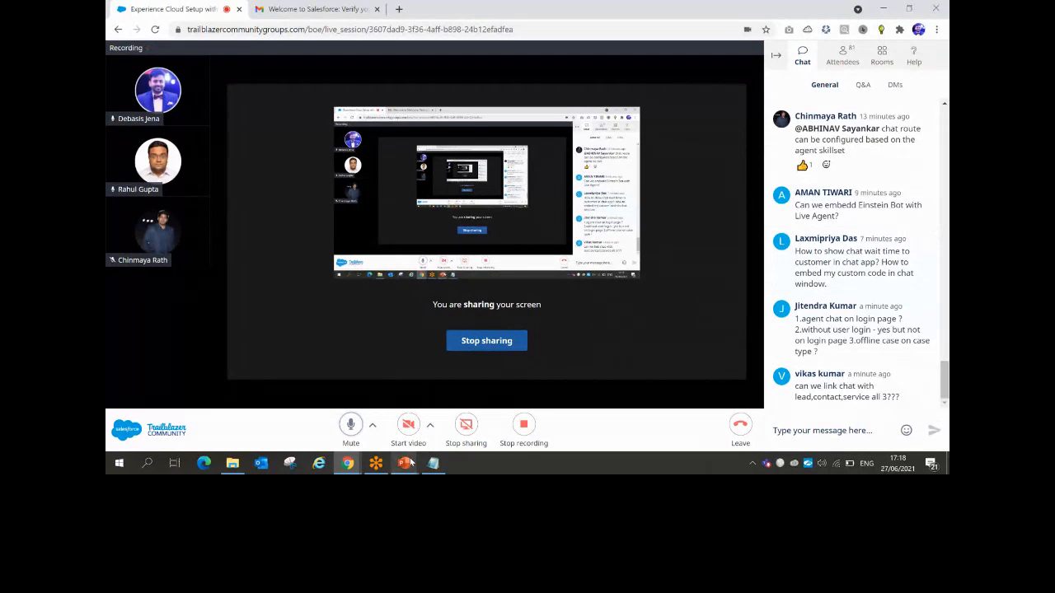
{"action": "mouse_move", "coordinate": [347, 464]}
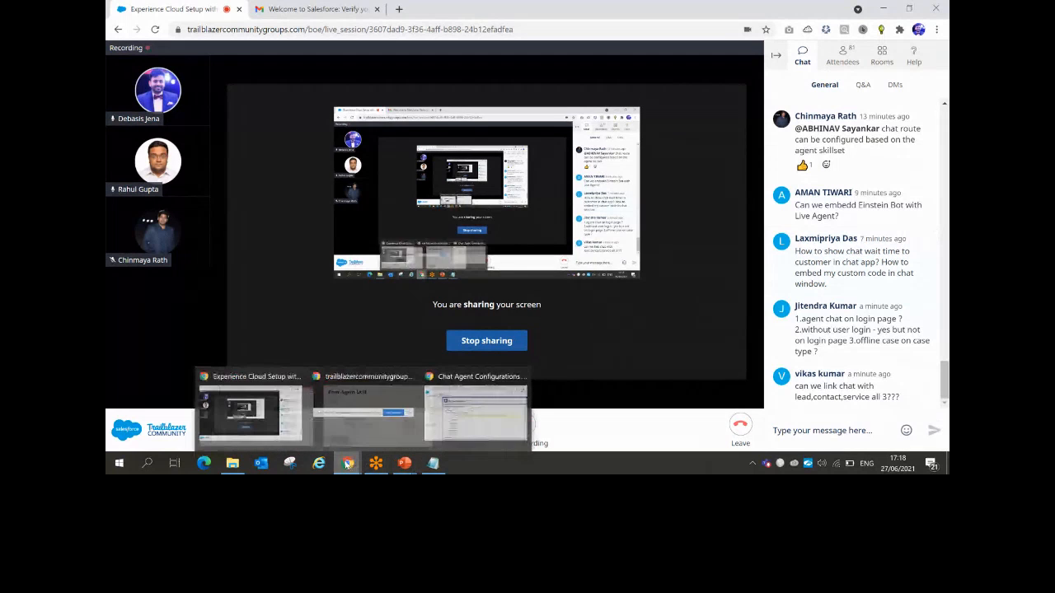
{"action": "left_click", "coordinate": [464, 410]}
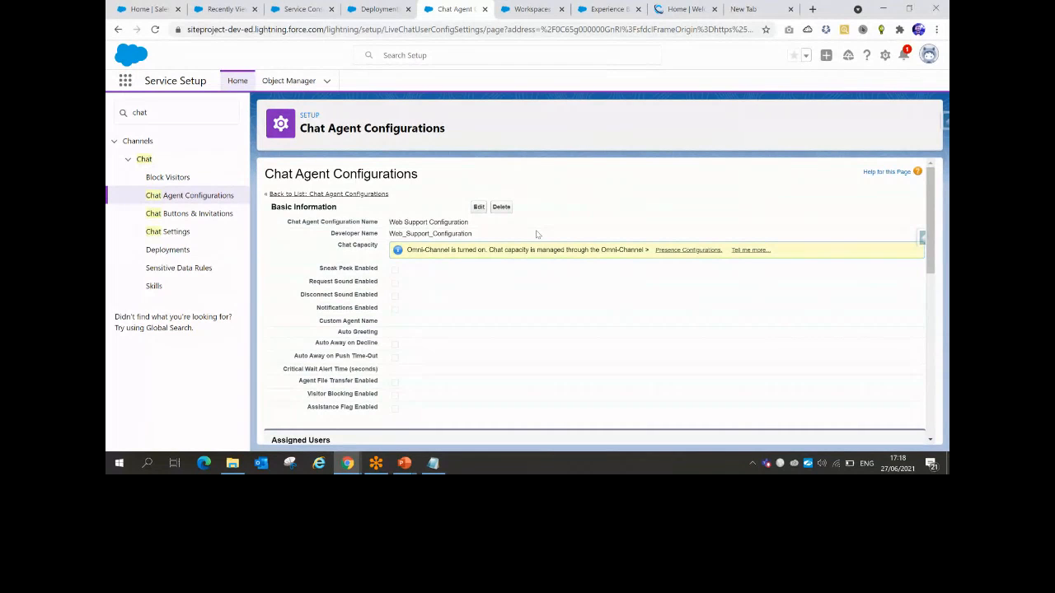
Search Setup for 'site' and open Workspaces for ctrlfSystemsExpBBSR from All Sites
{"action": "left_click", "coordinate": [348, 464]}
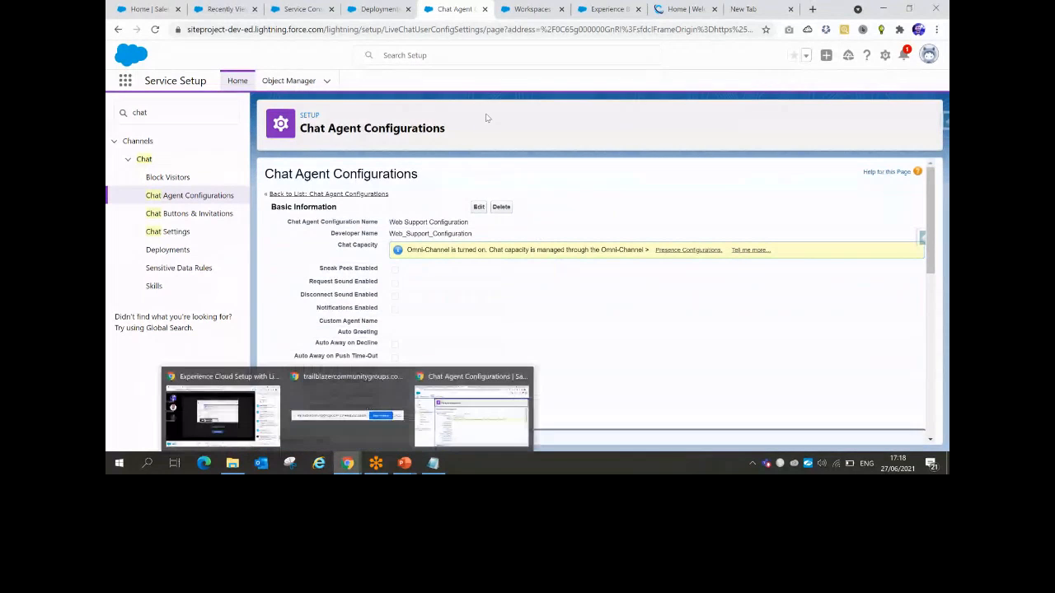
{"action": "left_click", "coordinate": [532, 9]}
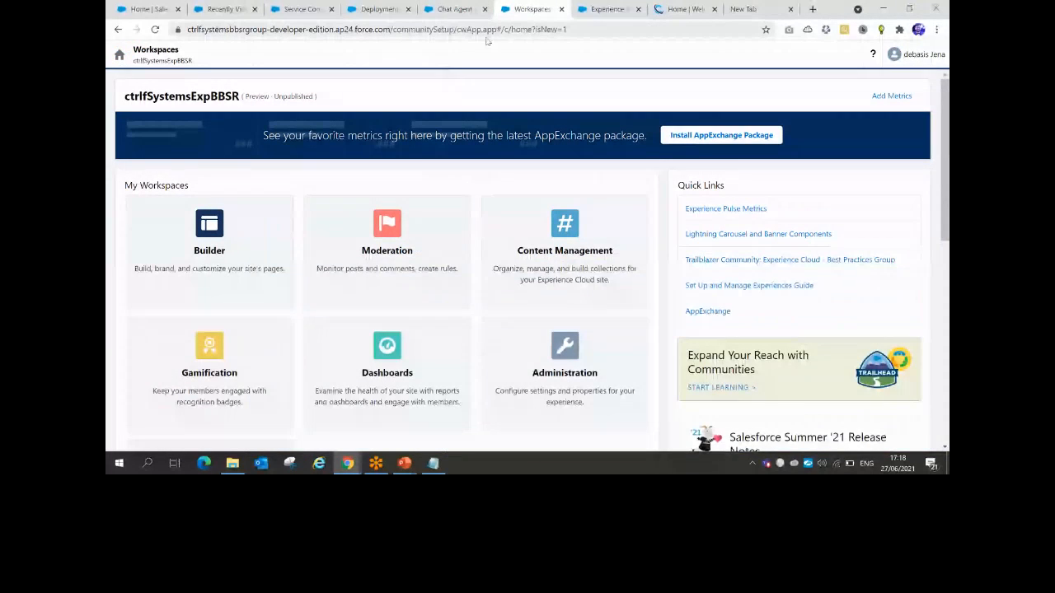
{"action": "left_click", "coordinate": [454, 9]}
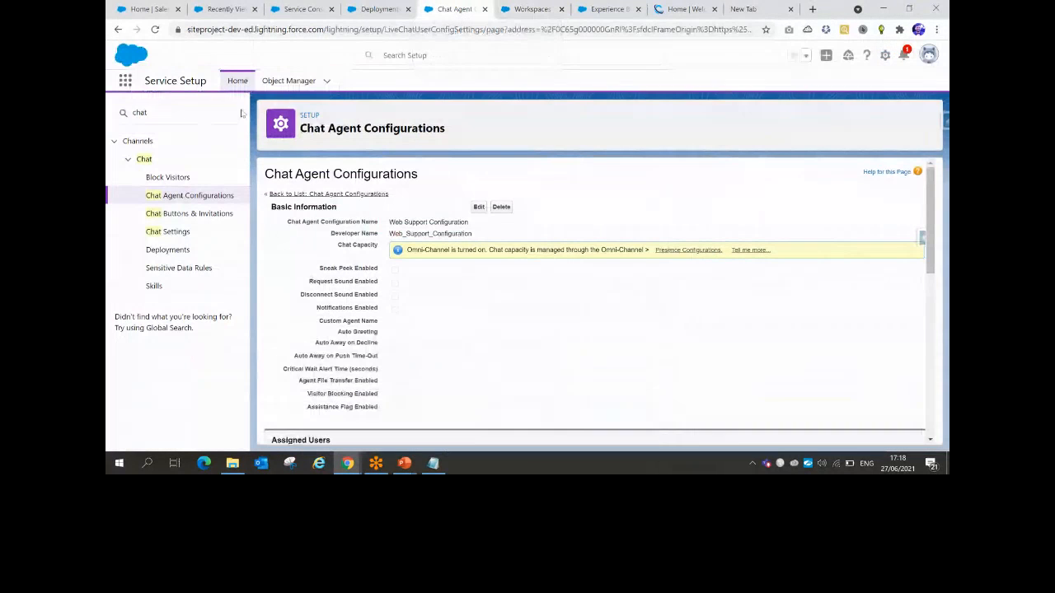
{"action": "left_click_drag", "start_coordinate": [239, 113], "coordinate": [116, 114]}
{"action": "type", "text": "sit"}
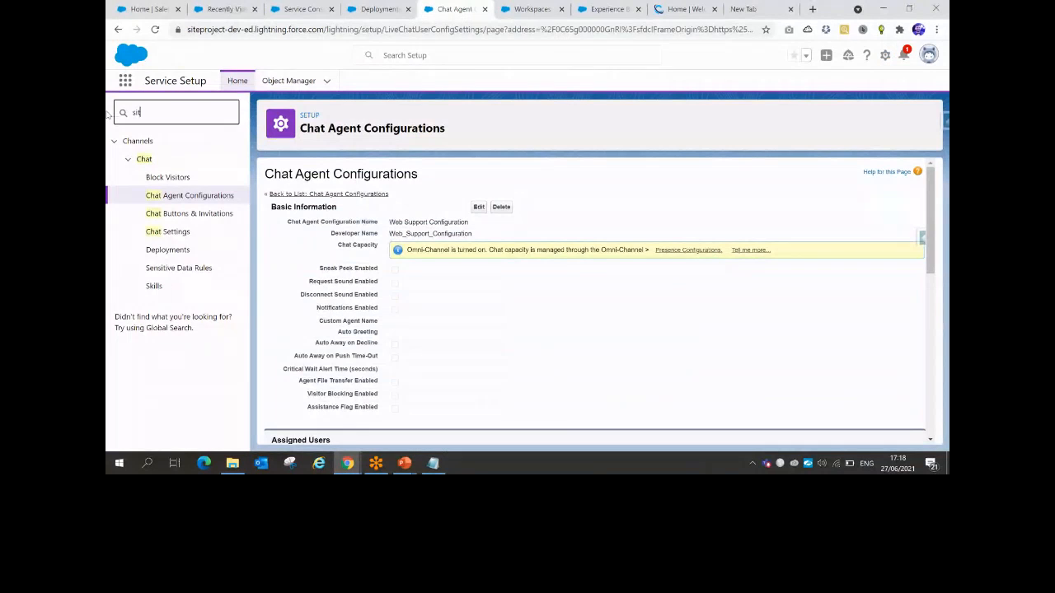
{"action": "type", "text": "e"}
{"action": "left_click", "coordinate": [159, 178]}
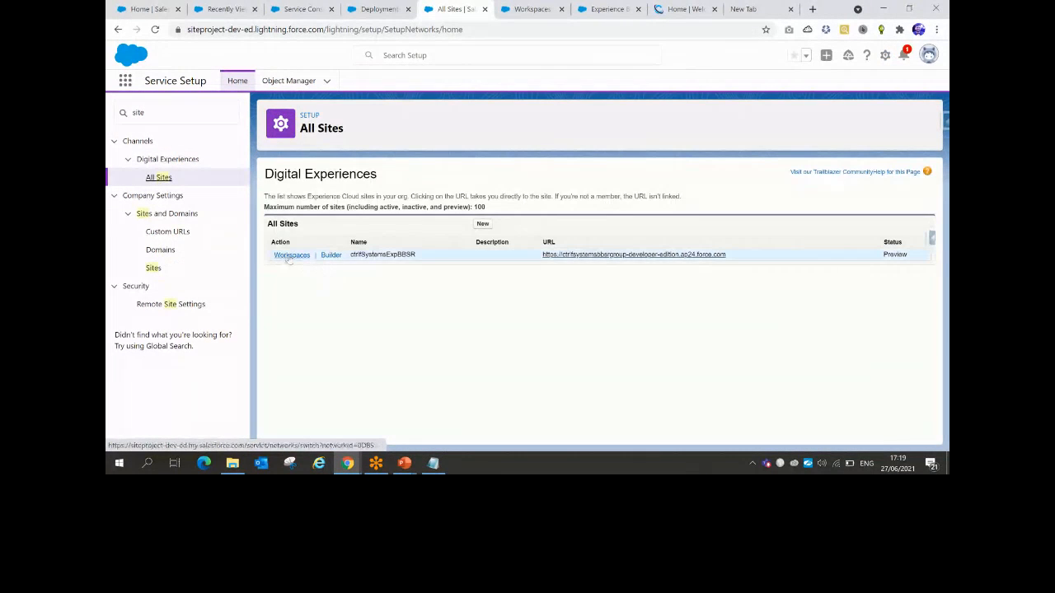
{"action": "left_click", "coordinate": [290, 255]}
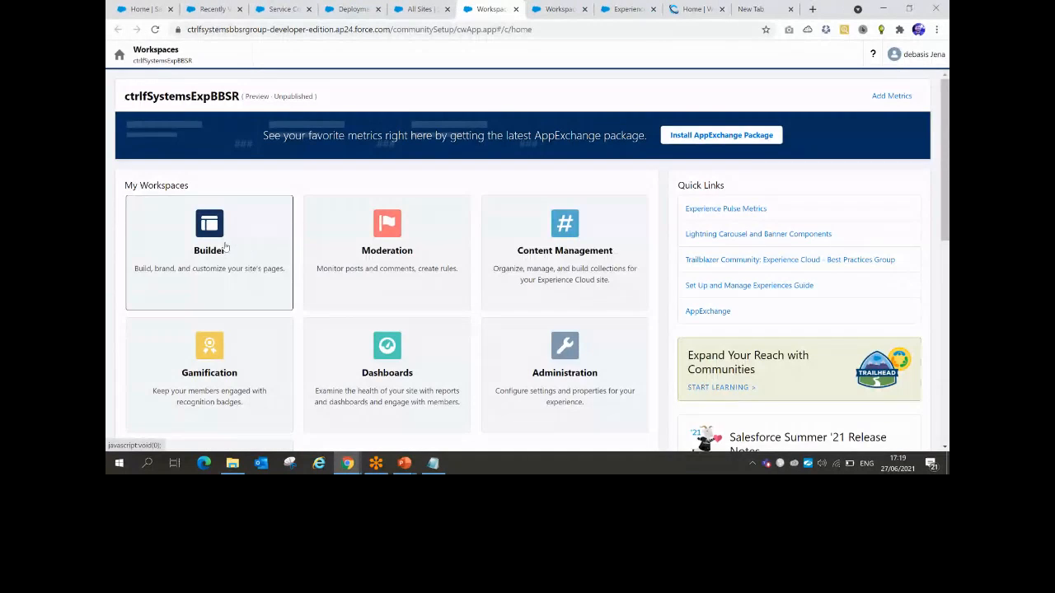
Launch Experience Builder from the Builder tile and scroll through the Home page
{"action": "left_click", "coordinate": [227, 245]}
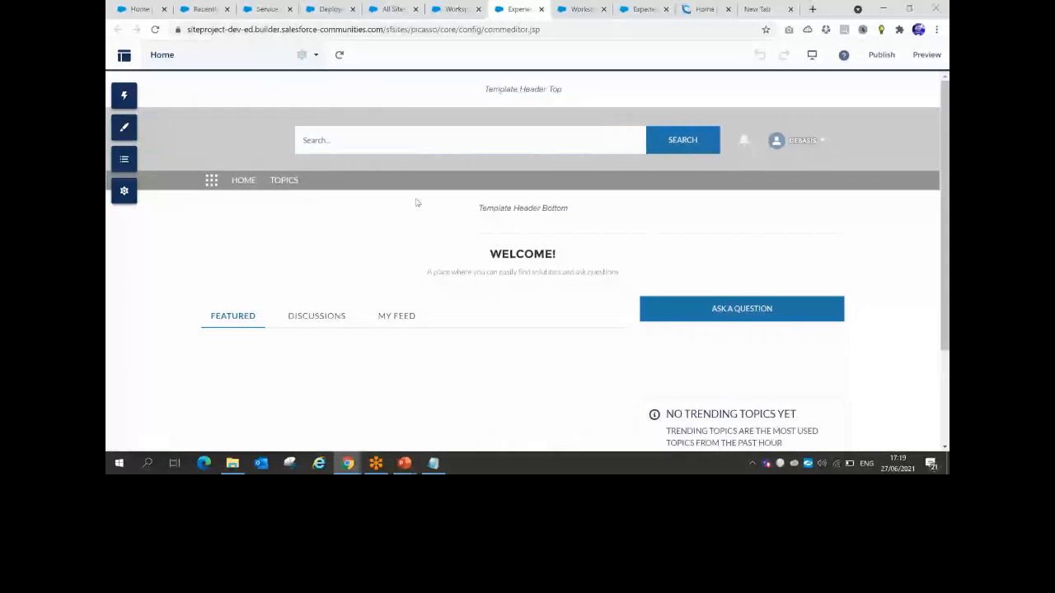
{"action": "scroll", "coordinate": [416, 202], "scroll_direction": "down", "scroll_amount": 1}
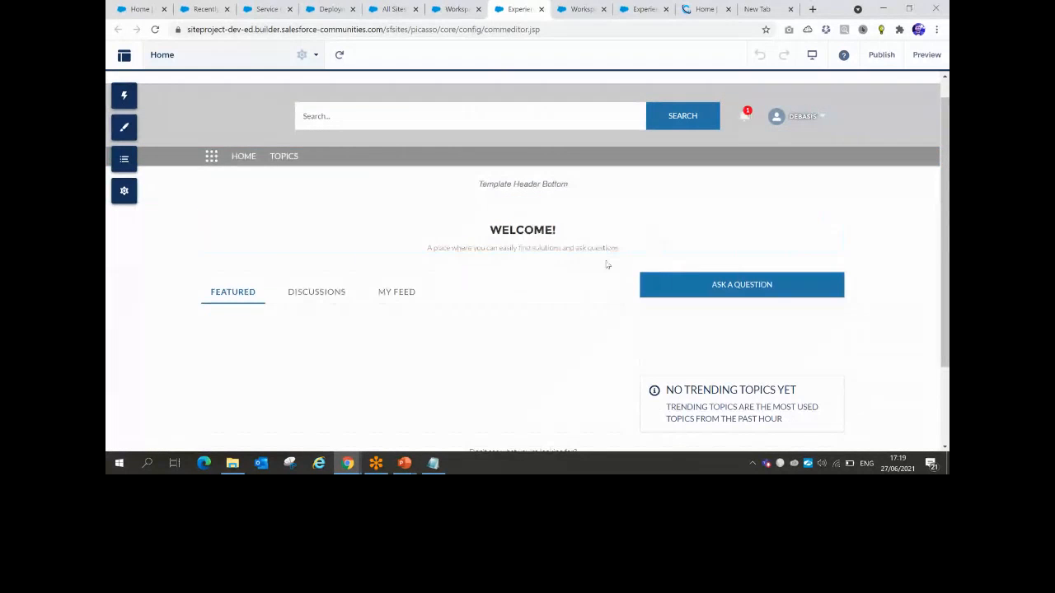
Search components for 'chat', drop Embedded Service Chat into the sidebar, and choose the chat_Agents deployment
{"action": "left_click", "coordinate": [125, 97]}
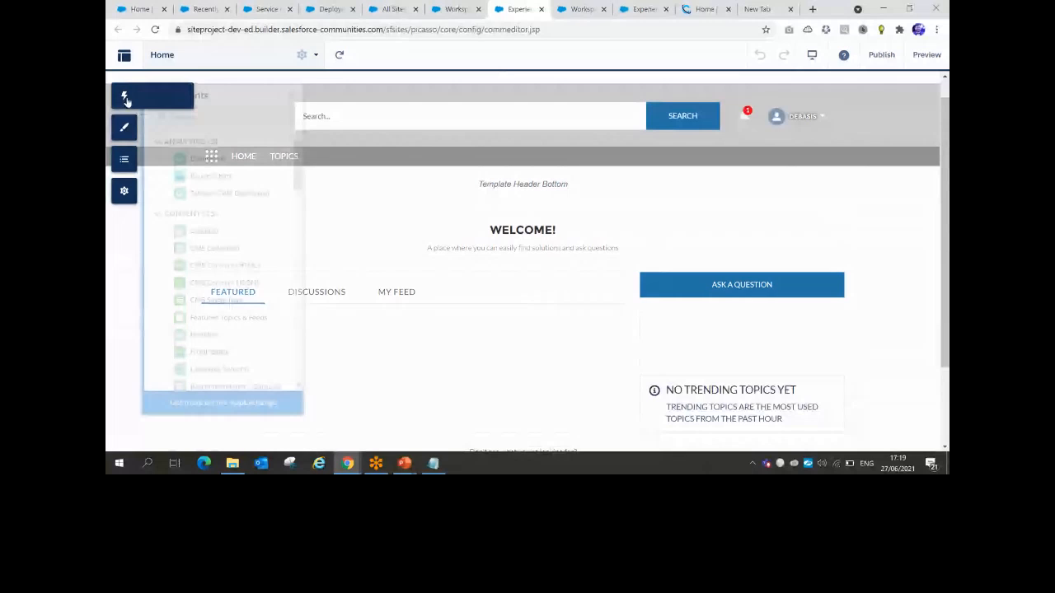
{"action": "scroll", "coordinate": [301, 255], "scroll_direction": "down", "scroll_amount": 10}
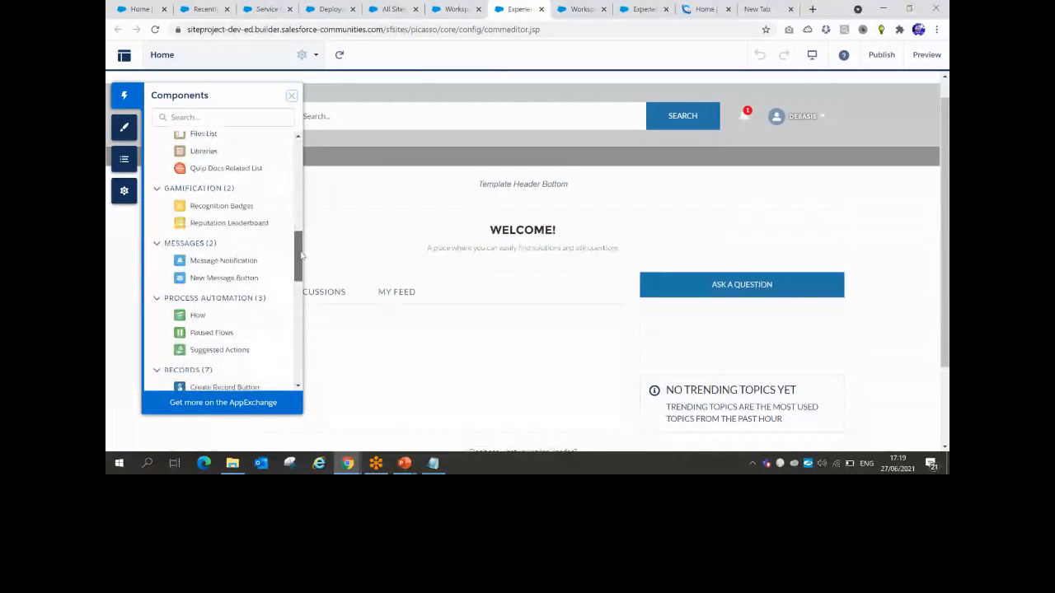
{"action": "left_click_drag", "start_coordinate": [301, 255], "coordinate": [297, 169]}
{"action": "left_click", "coordinate": [229, 120]}
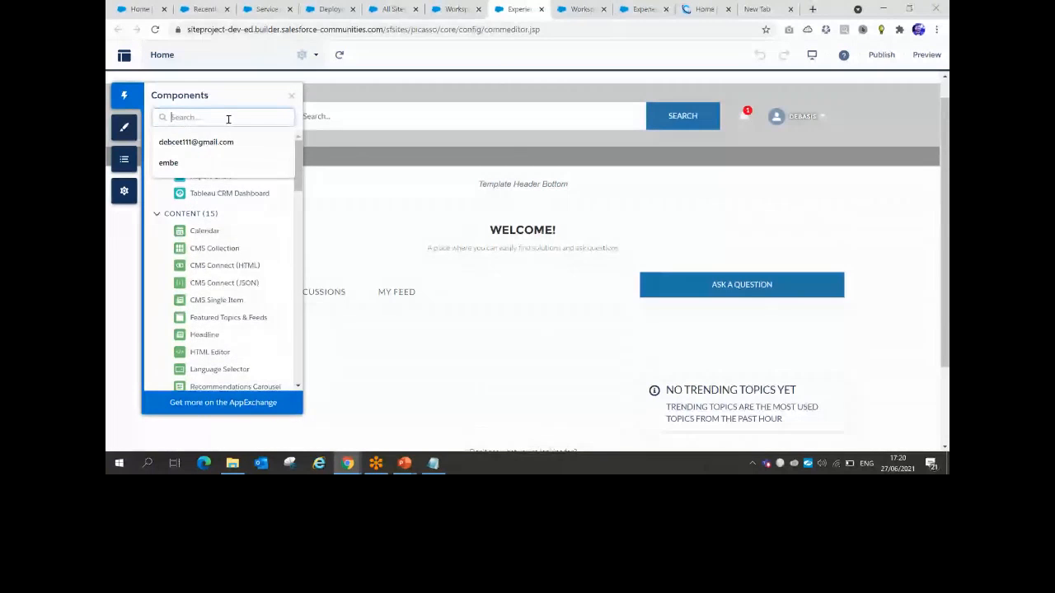
{"action": "type", "text": "chat"}
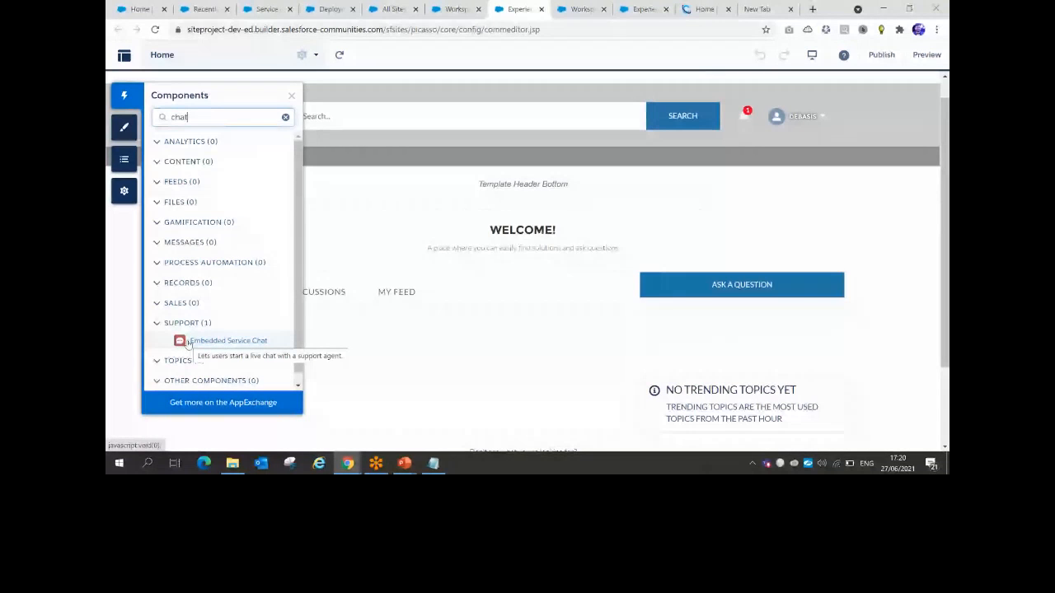
{"action": "left_click_drag", "start_coordinate": [189, 343], "coordinate": [685, 423]}
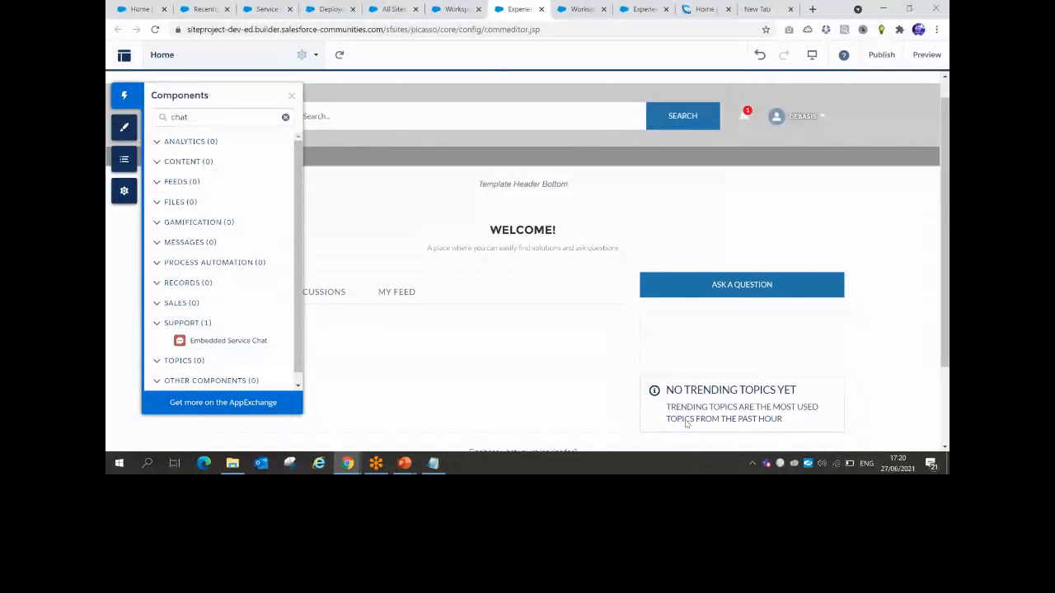
{"action": "scroll", "coordinate": [717, 426], "scroll_direction": "down", "scroll_amount": 2}
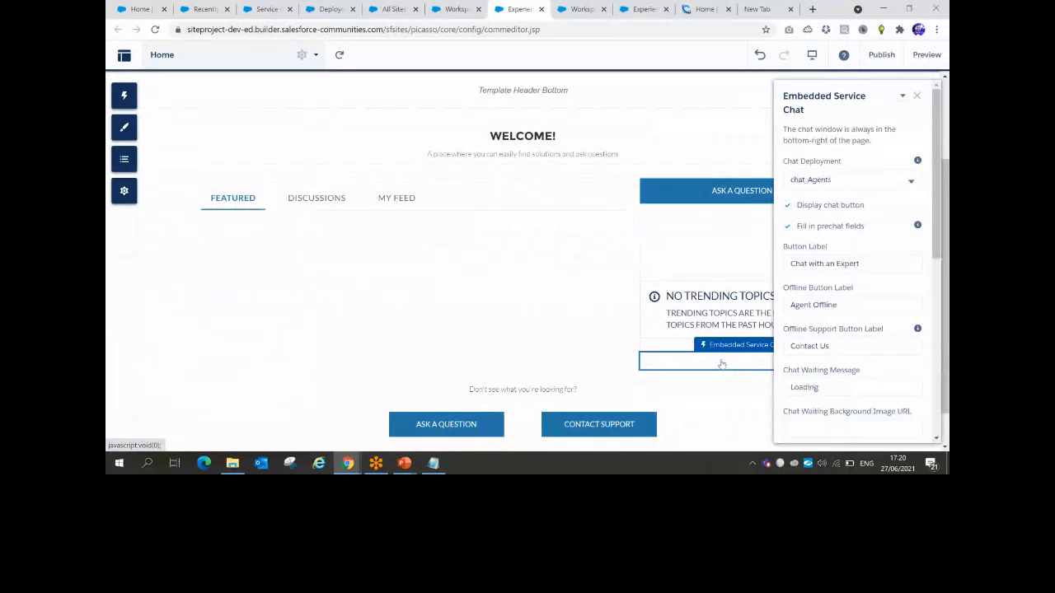
{"action": "left_click", "coordinate": [898, 178]}
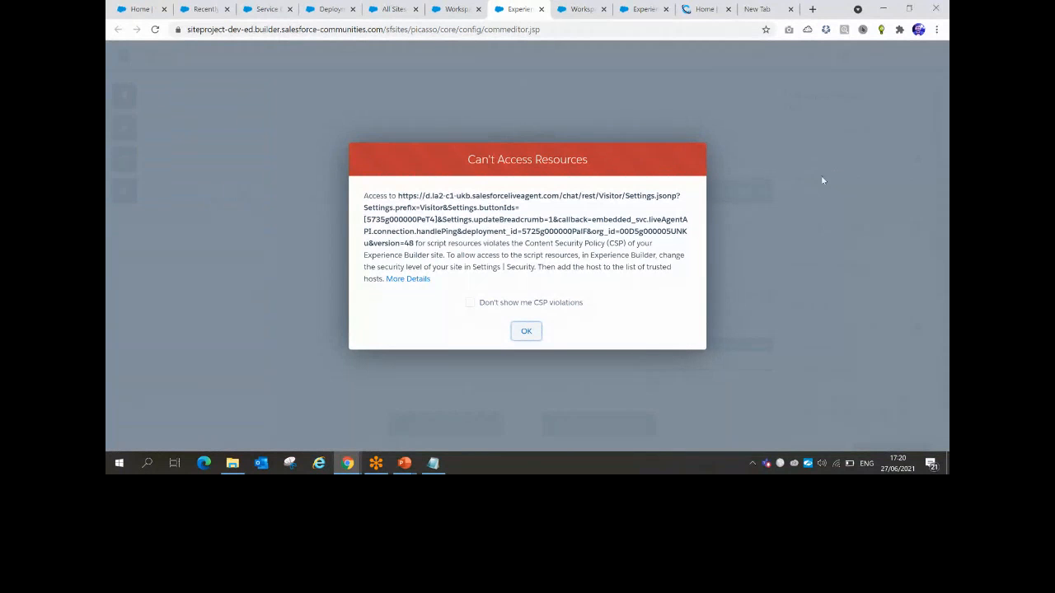
Check the service.force.com address in the chat script saved in Notepad
{"action": "left_click", "coordinate": [434, 464]}
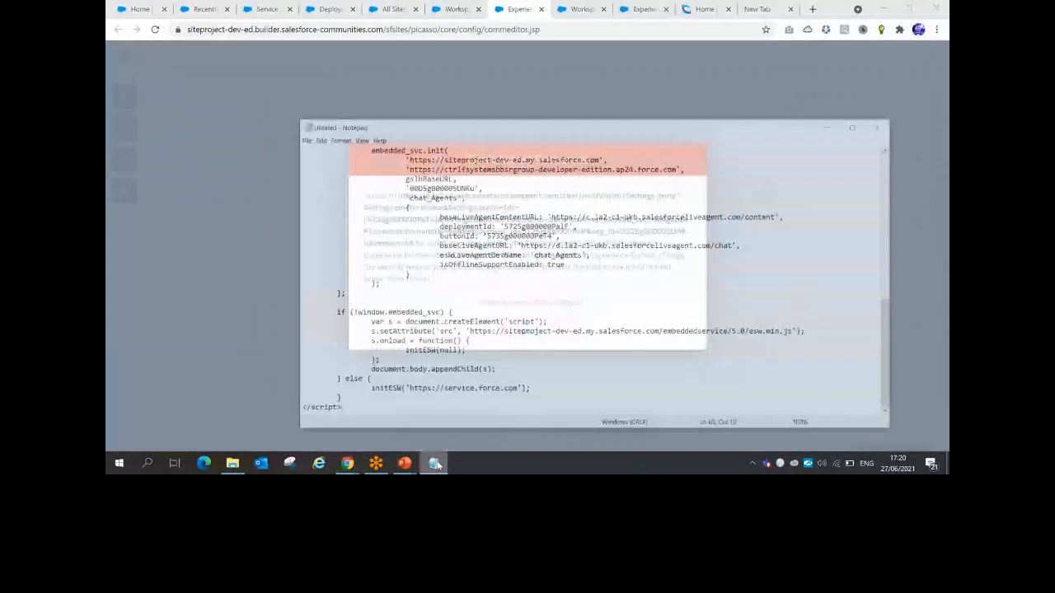
{"action": "left_click_drag", "start_coordinate": [458, 254], "coordinate": [576, 255]}
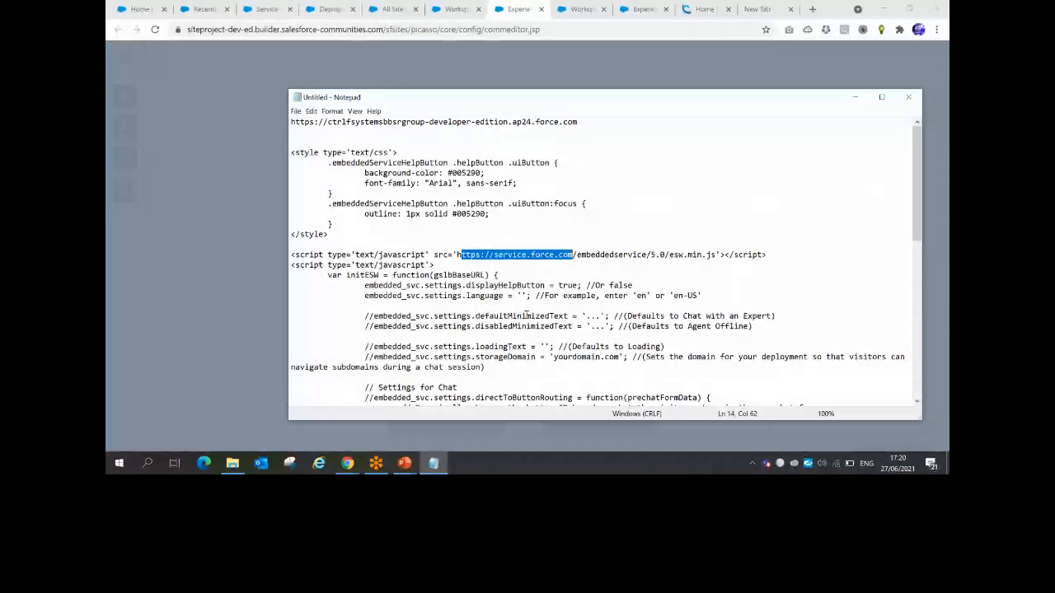
{"action": "key", "text": "alt+Tab"}
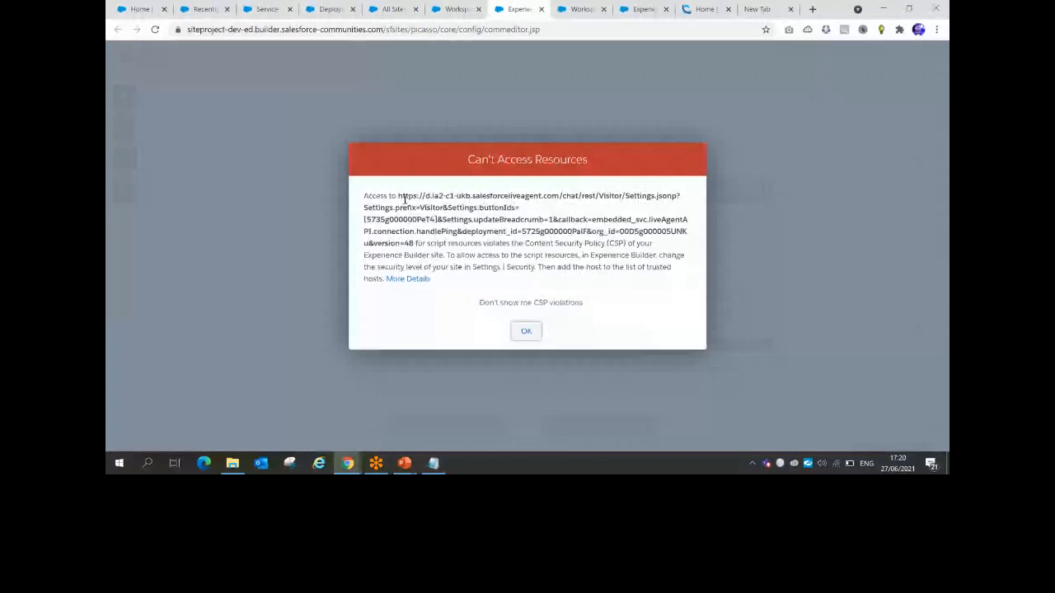
{"action": "left_click_drag", "start_coordinate": [398, 195], "coordinate": [492, 194]}
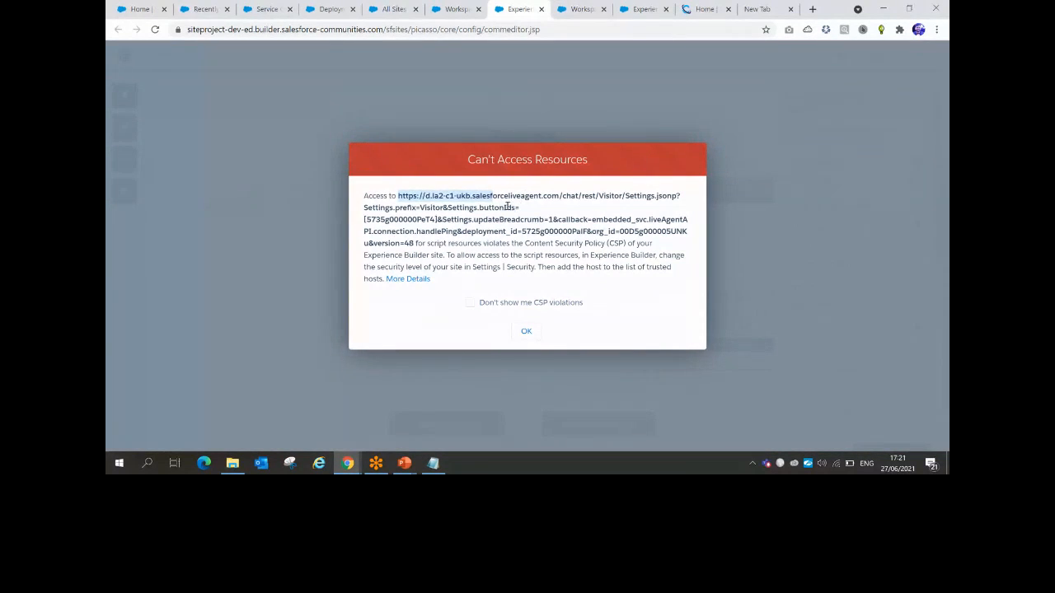
{"action": "left_click", "coordinate": [509, 206]}
{"action": "left_click_drag", "start_coordinate": [398, 195], "coordinate": [557, 195]}
{"action": "key", "text": "ctrl+c"}
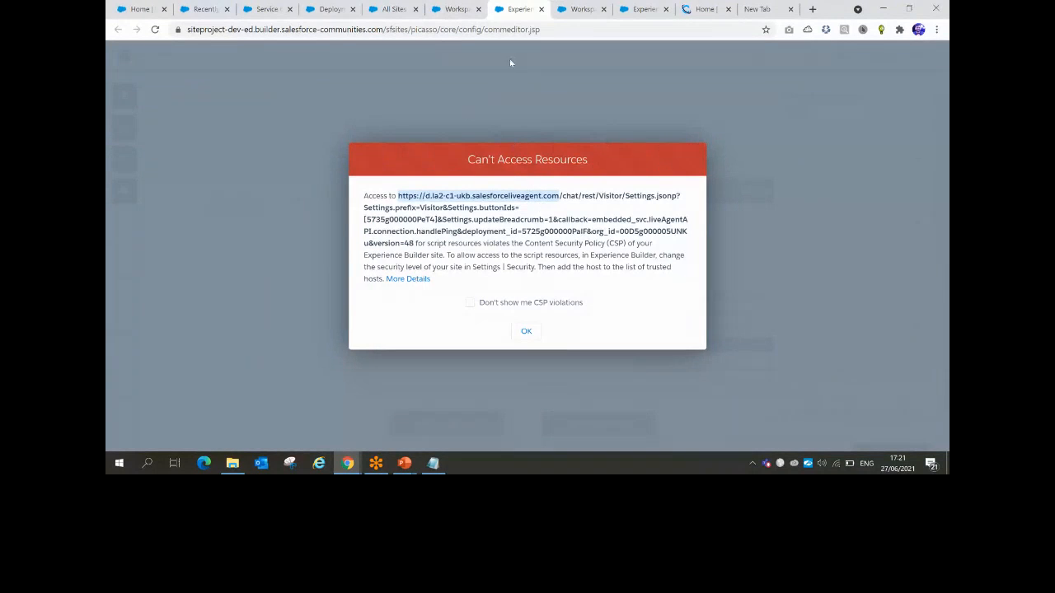
{"action": "left_click", "coordinate": [526, 331]}
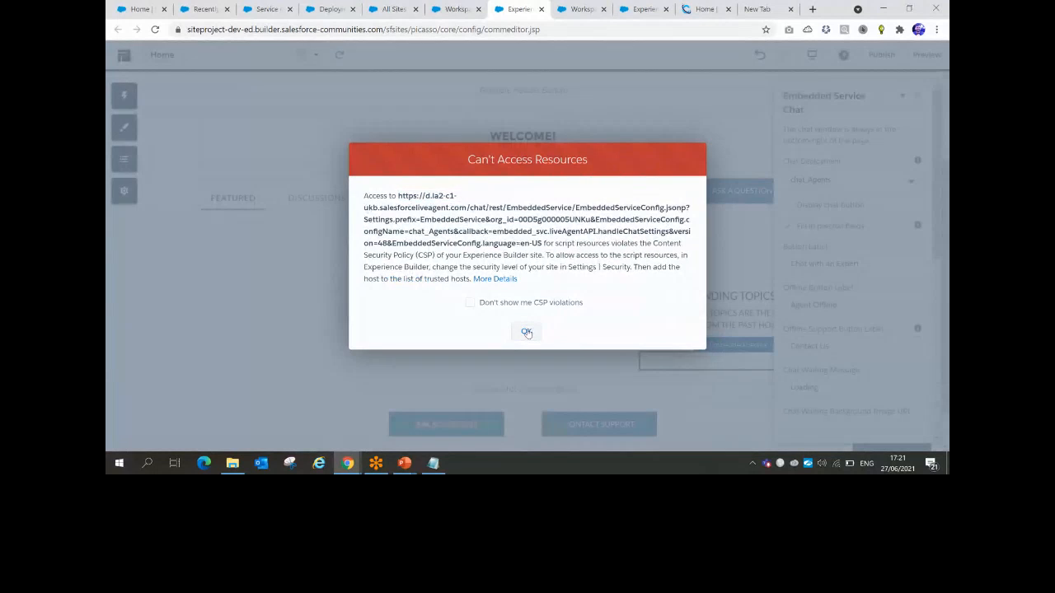
{"action": "left_click", "coordinate": [526, 332]}
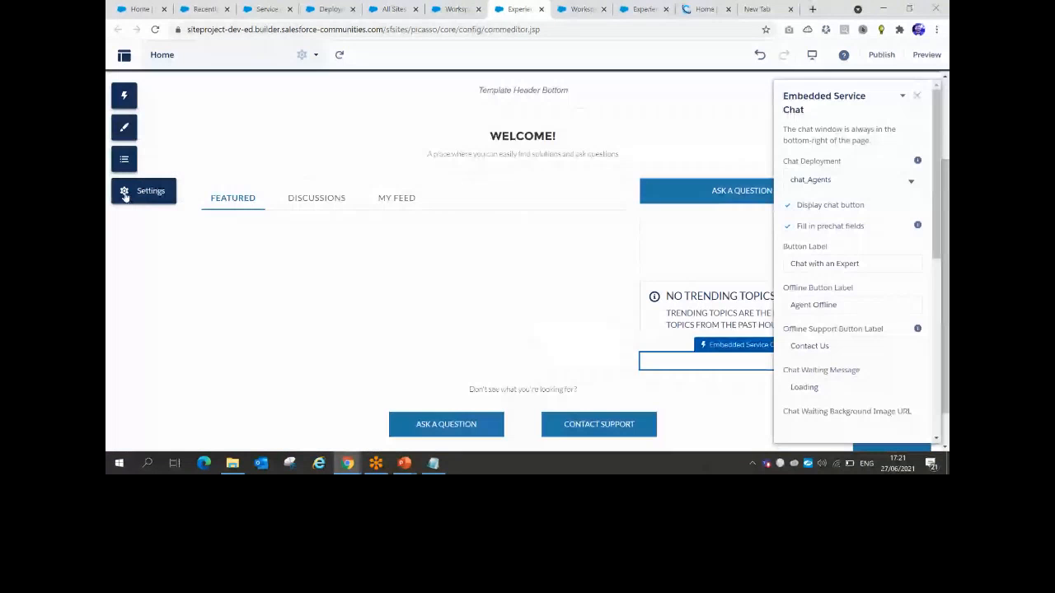
Set the site's Security & Privacy security level to Relaxed CSP
{"action": "left_click", "coordinate": [124, 191]}
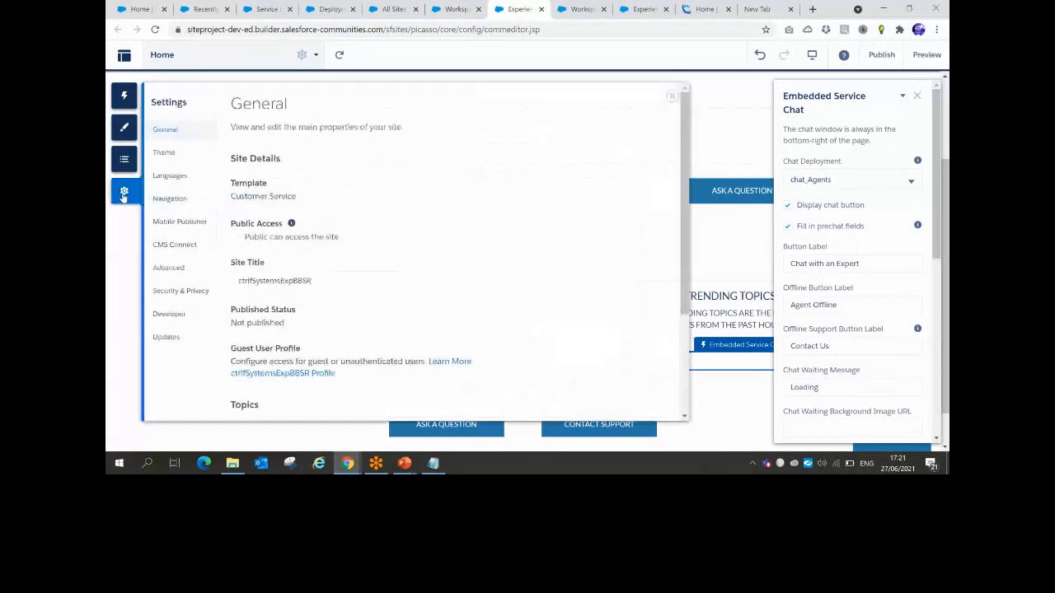
{"action": "left_click", "coordinate": [172, 291]}
{"action": "scroll", "coordinate": [313, 276], "scroll_direction": "down", "scroll_amount": 2}
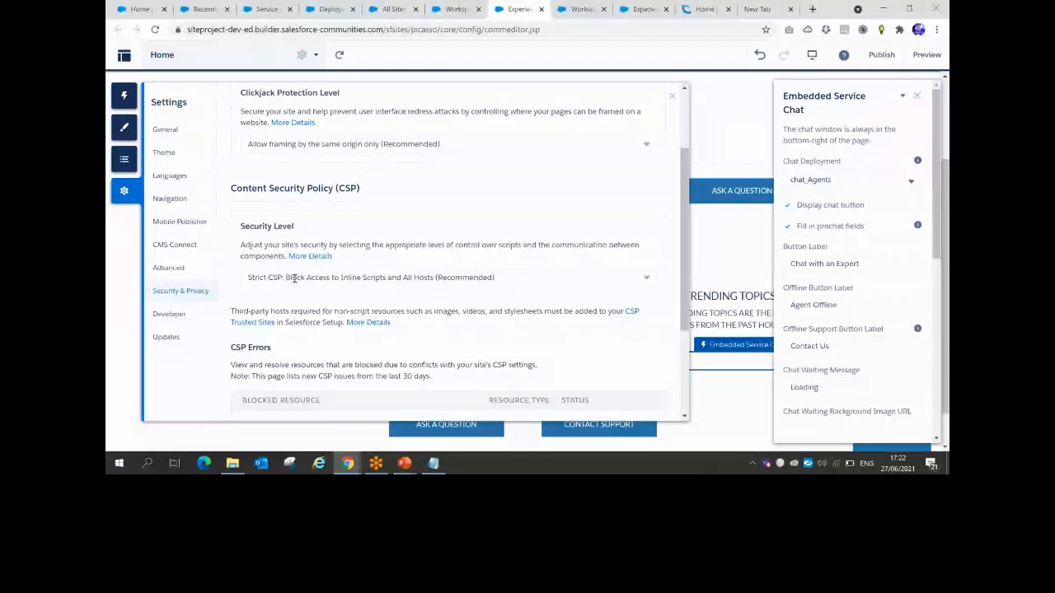
{"action": "left_click", "coordinate": [294, 278]}
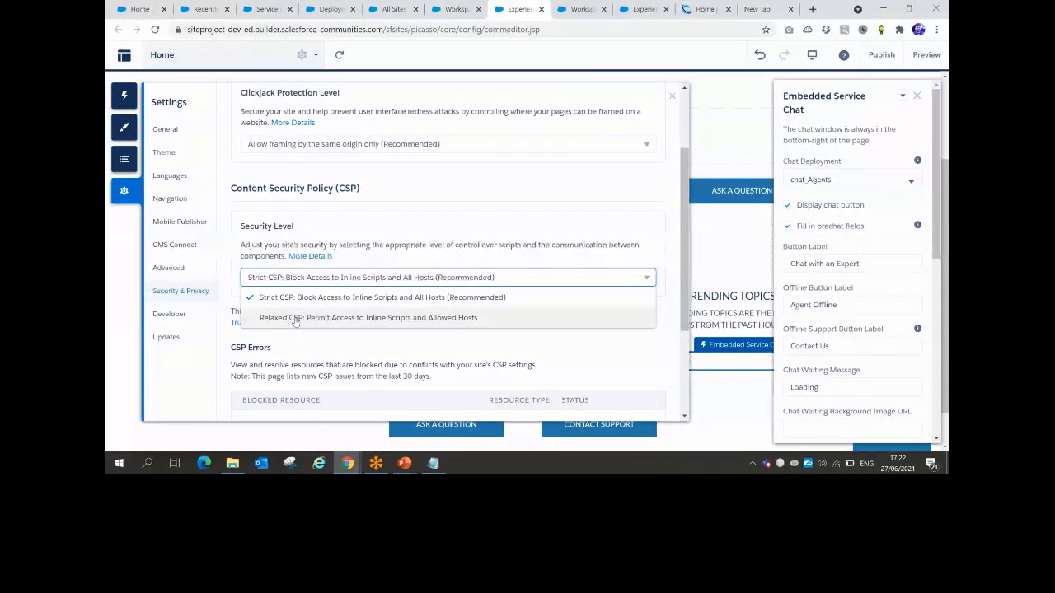
{"action": "left_click", "coordinate": [295, 319]}
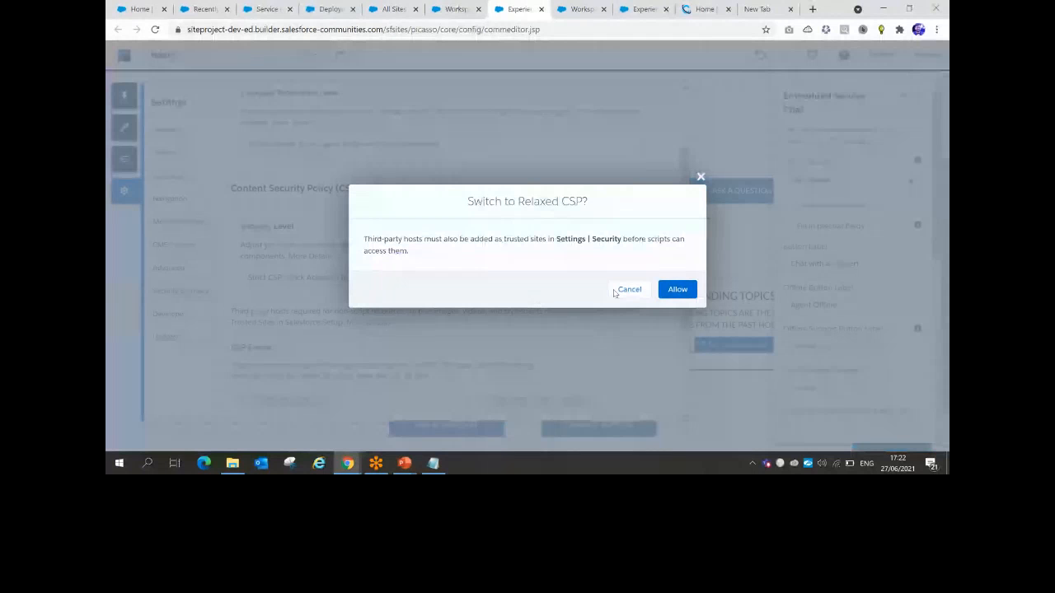
{"action": "left_click", "coordinate": [677, 289]}
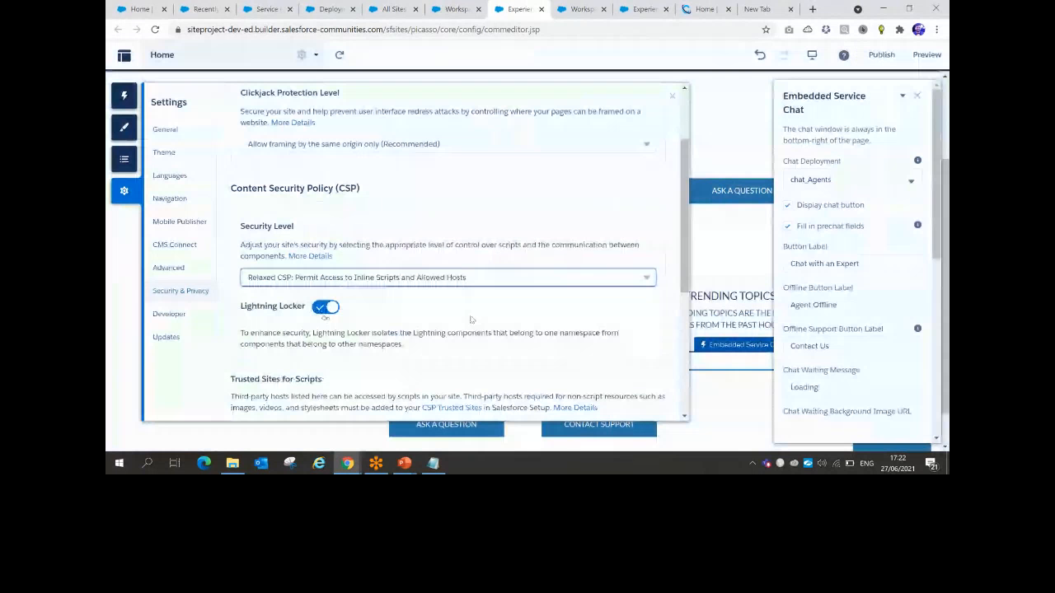
Find the live agent host among the CSP errors and bring up the Add Trusted Site form
{"action": "scroll", "coordinate": [470, 320], "scroll_direction": "down", "scroll_amount": 3}
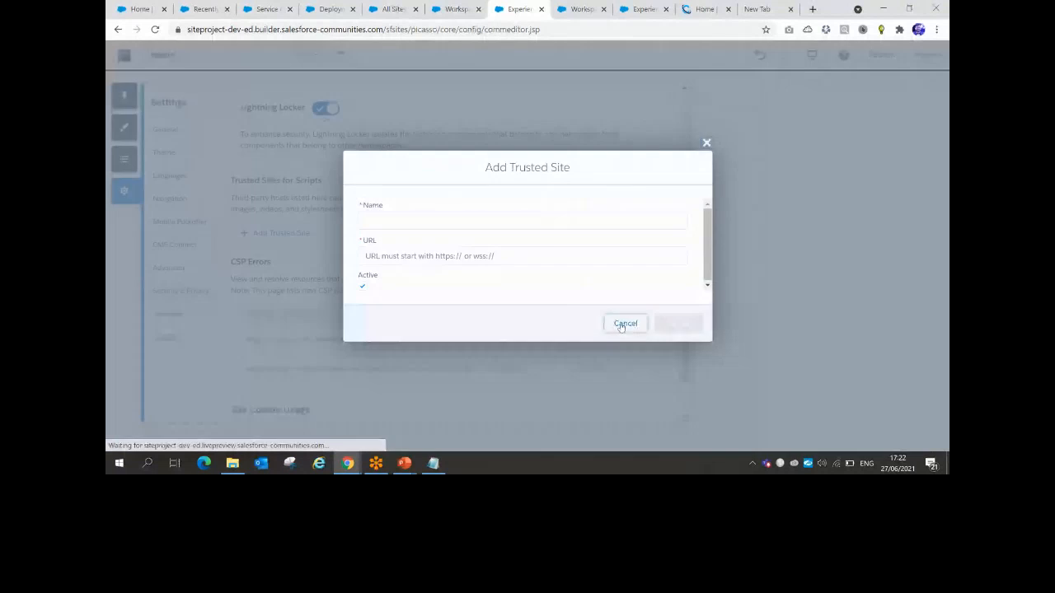
{"action": "left_click", "coordinate": [621, 323]}
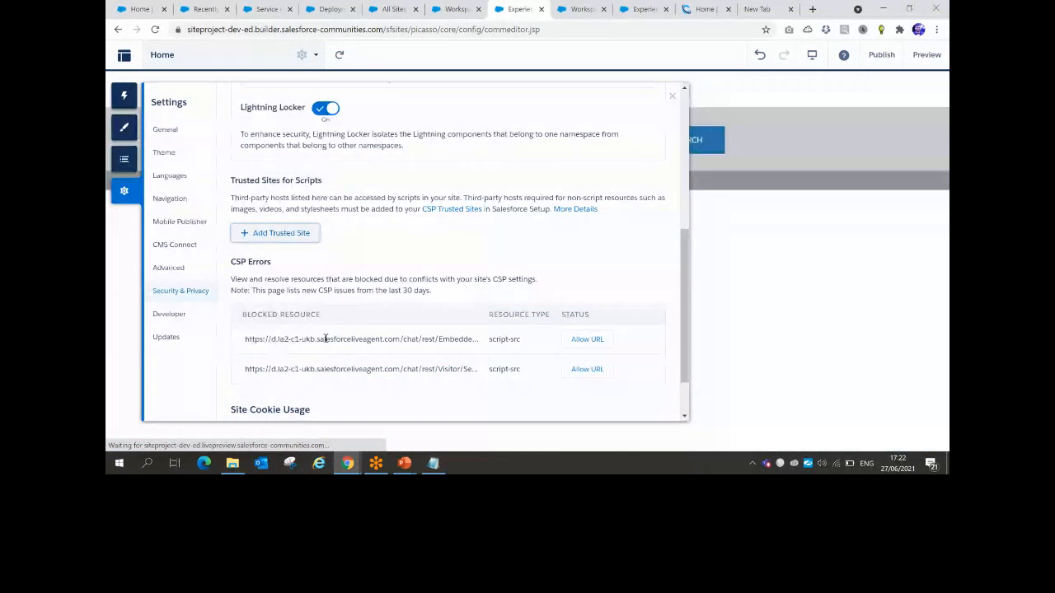
{"action": "key", "text": "ctrl+f"}
{"action": "key", "text": "ctrl+v"}
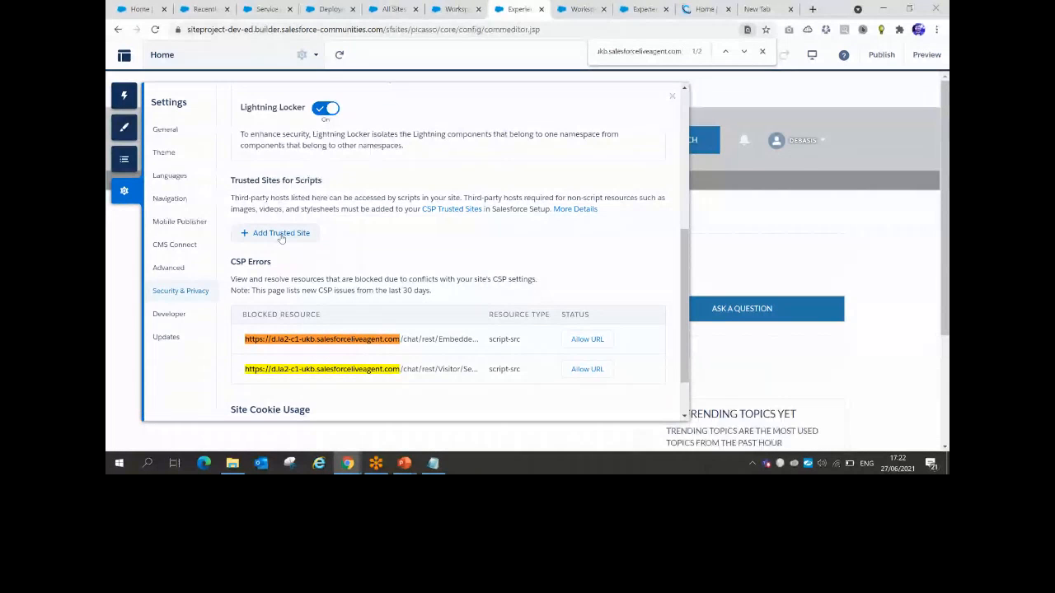
{"action": "left_click", "coordinate": [280, 233]}
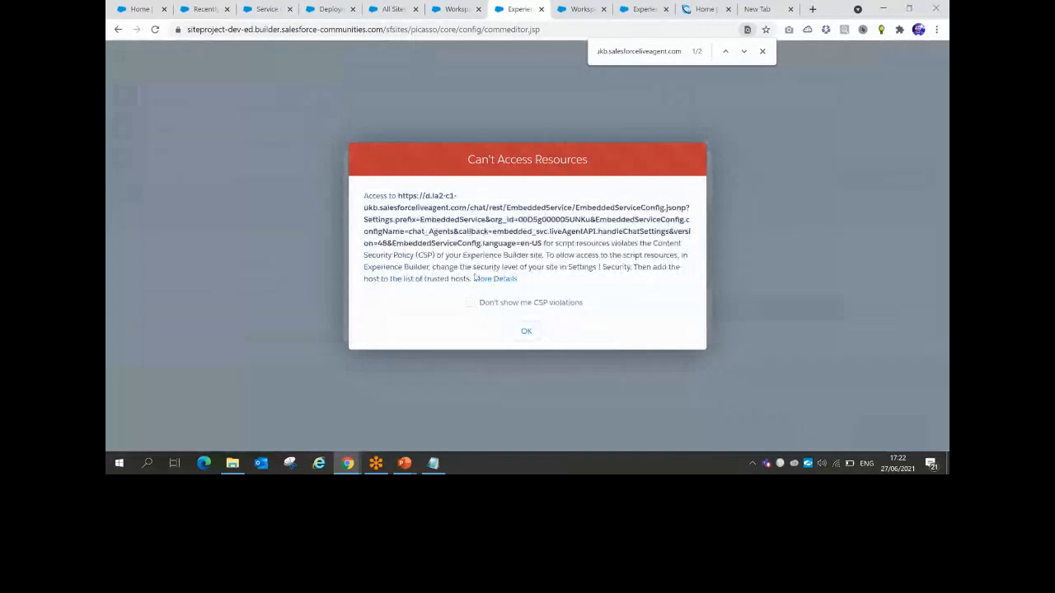
Save trusted site 'chat' with the copied live agent host URL, then close Settings
{"action": "left_click", "coordinate": [524, 331]}
{"action": "left_click", "coordinate": [454, 256]}
{"action": "key", "text": "ctrl+v"}
{"action": "left_click", "coordinate": [394, 219]}
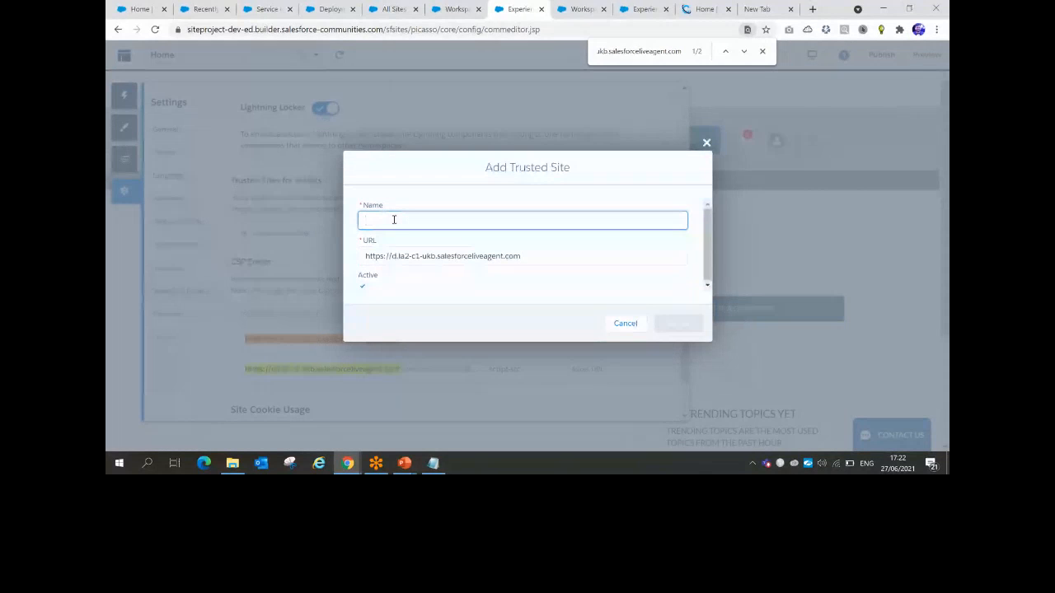
{"action": "type", "text": "chat"}
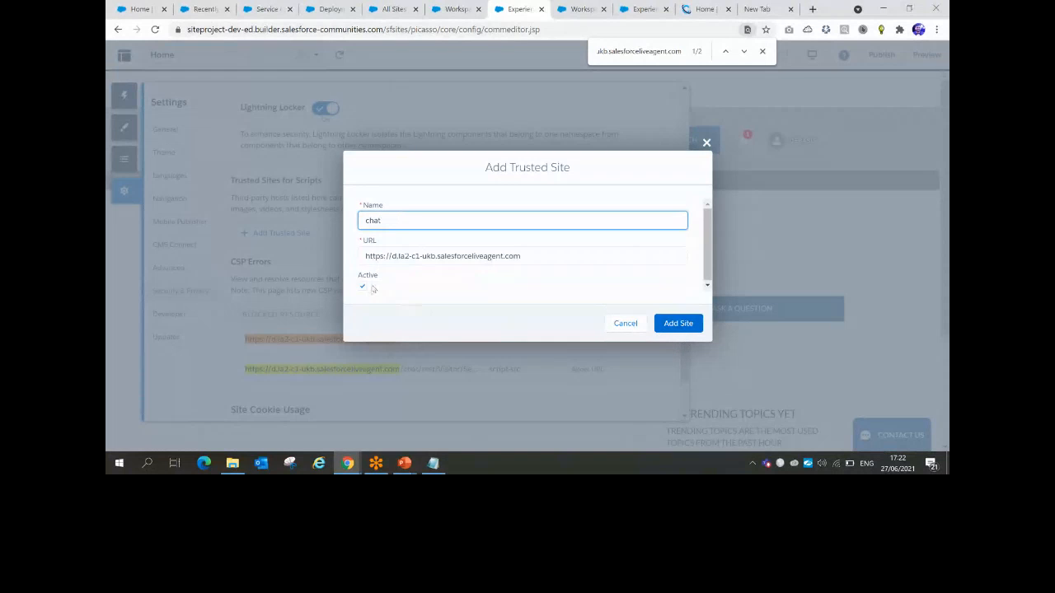
{"action": "left_click", "coordinate": [682, 323]}
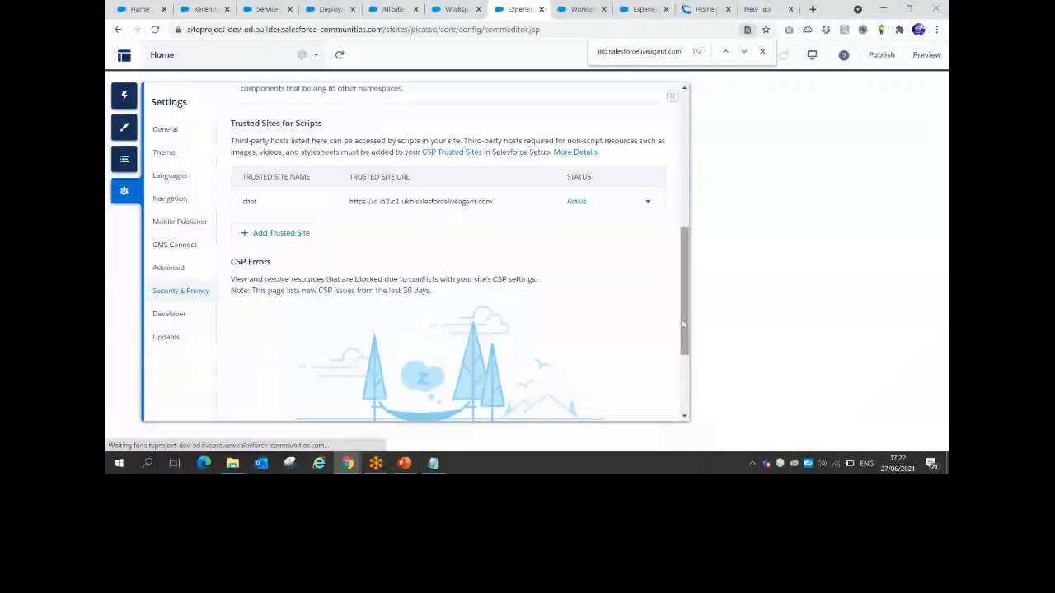
{"action": "scroll", "coordinate": [683, 325], "scroll_direction": "down", "scroll_amount": 3}
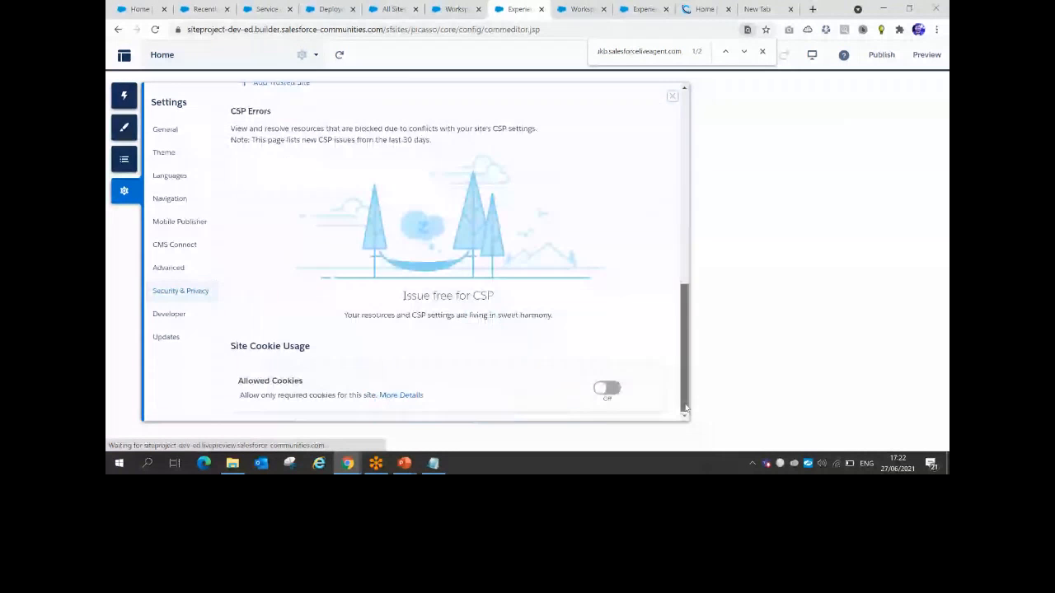
{"action": "left_click_drag", "start_coordinate": [683, 368], "coordinate": [681, 132]}
{"action": "left_click", "coordinate": [673, 97]}
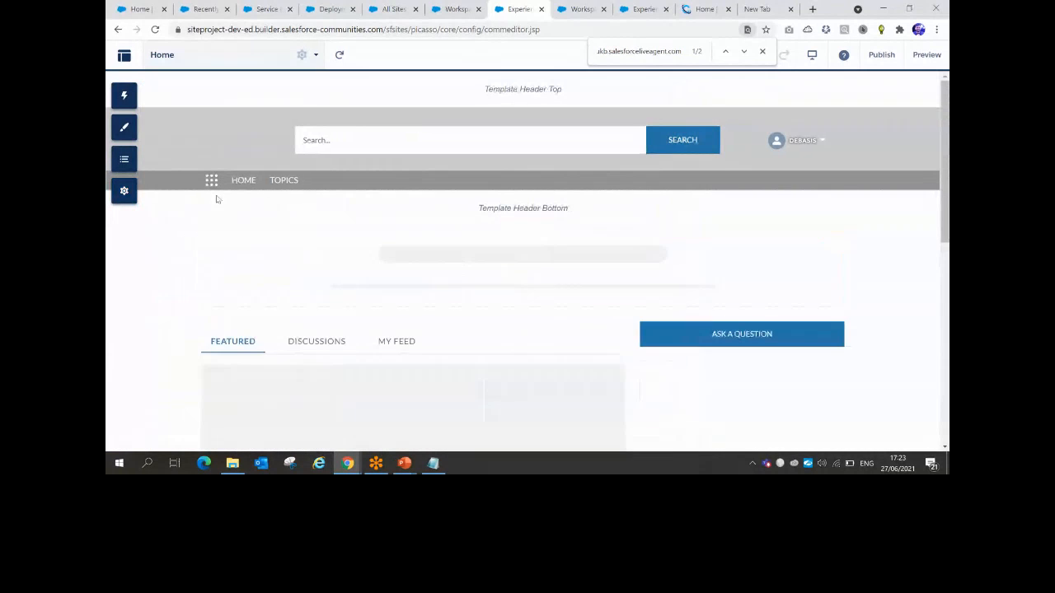
Review the Embedded Service Chat properties, keeping the button label 'Chat with an Expert'
{"action": "scroll", "coordinate": [748, 357], "scroll_direction": "down", "scroll_amount": 2}
{"action": "scroll", "coordinate": [748, 358], "scroll_direction": "down", "scroll_amount": 1}
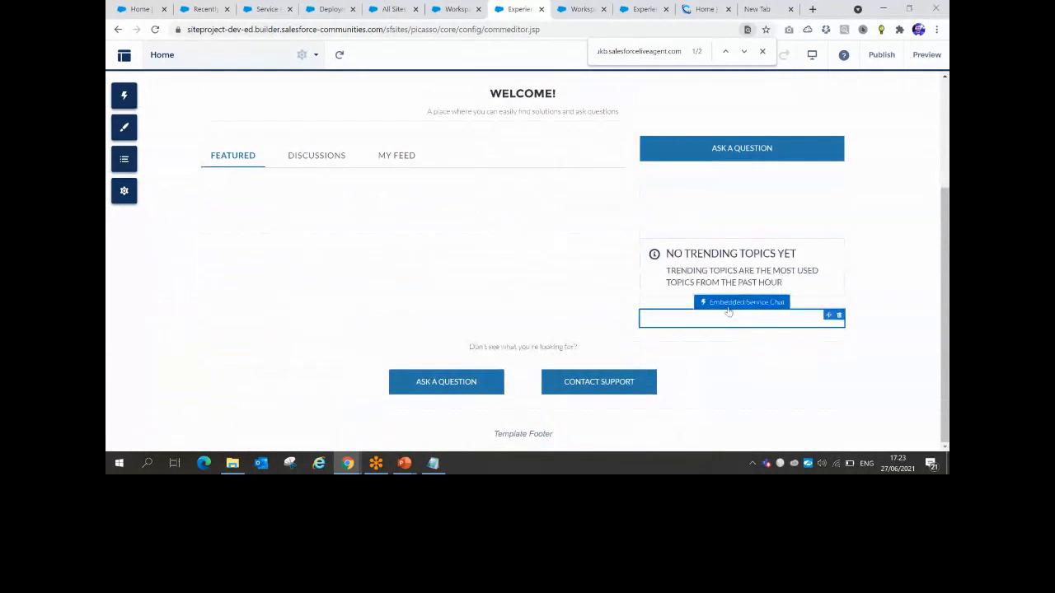
{"action": "left_click", "coordinate": [727, 312]}
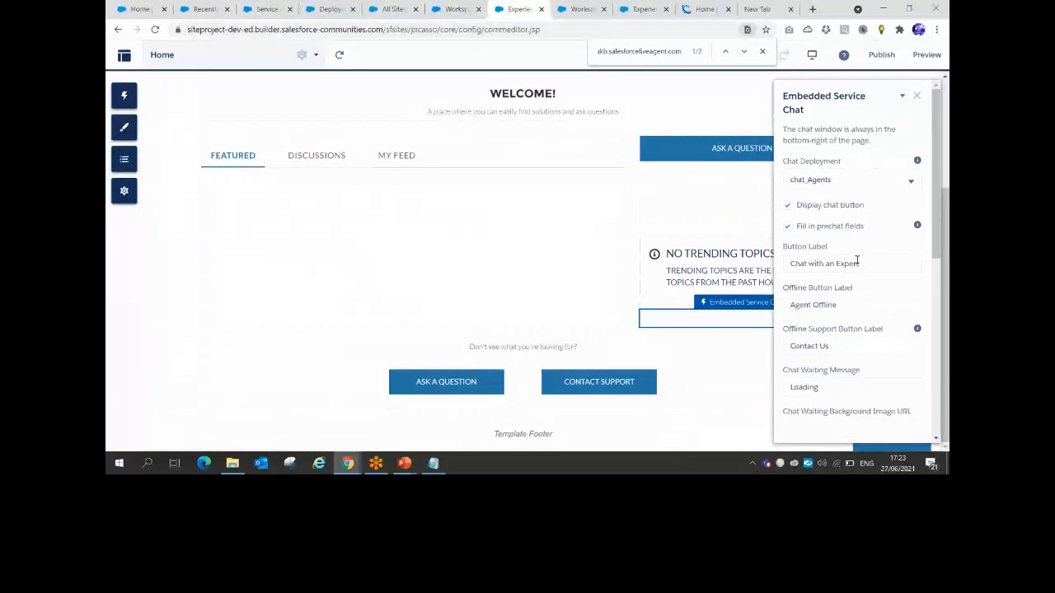
{"action": "left_click_drag", "start_coordinate": [858, 263], "coordinate": [763, 269]}
{"action": "key", "text": "ctrl+c"}
{"action": "key", "text": "BackSpace"}
{"action": "key", "text": "ctrl+v"}
{"action": "scroll", "coordinate": [832, 360], "scroll_direction": "down", "scroll_amount": 3}
{"action": "scroll", "coordinate": [831, 360], "scroll_direction": "down", "scroll_amount": 1}
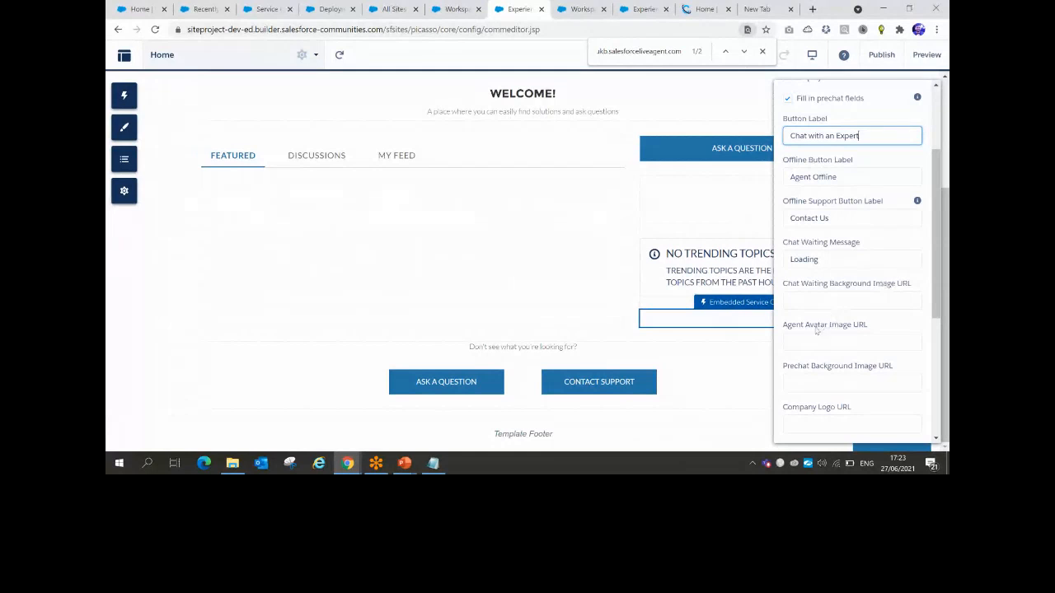
Inspect the Agent Avatar Image URL setting, close the properties, and try the chat button
{"action": "left_click", "coordinate": [786, 328]}
{"action": "left_click_drag", "start_coordinate": [786, 328], "coordinate": [867, 326]}
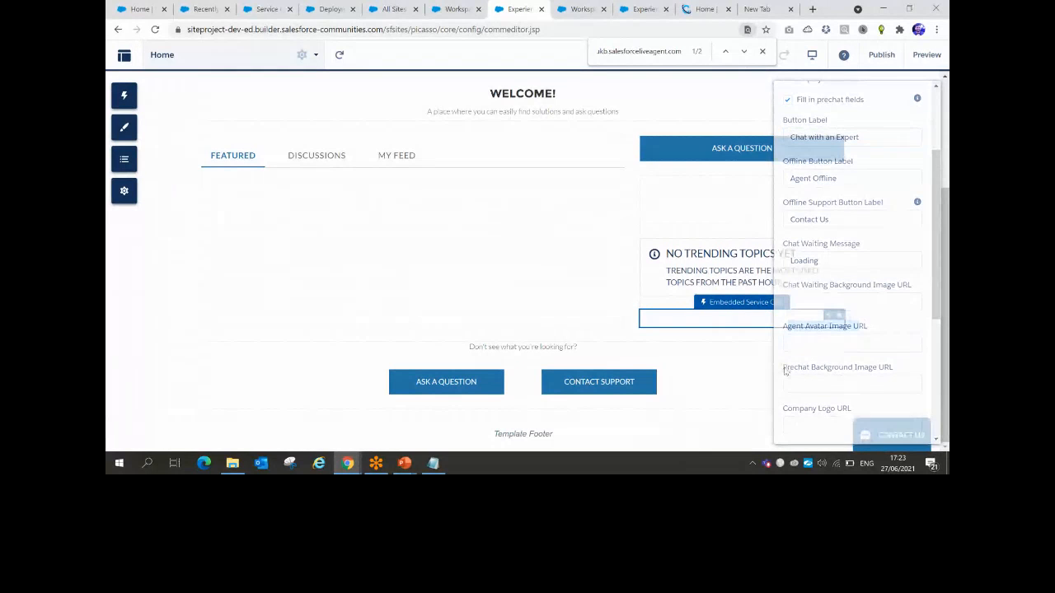
{"action": "scroll", "coordinate": [864, 368], "scroll_direction": "down", "scroll_amount": 1}
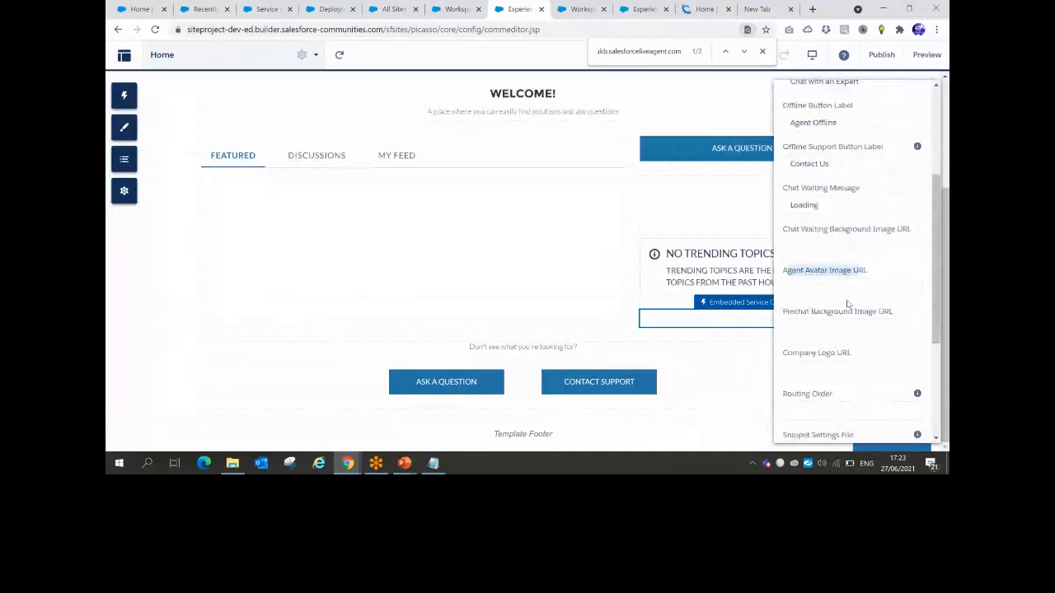
{"action": "scroll", "coordinate": [849, 358], "scroll_direction": "down", "scroll_amount": 3}
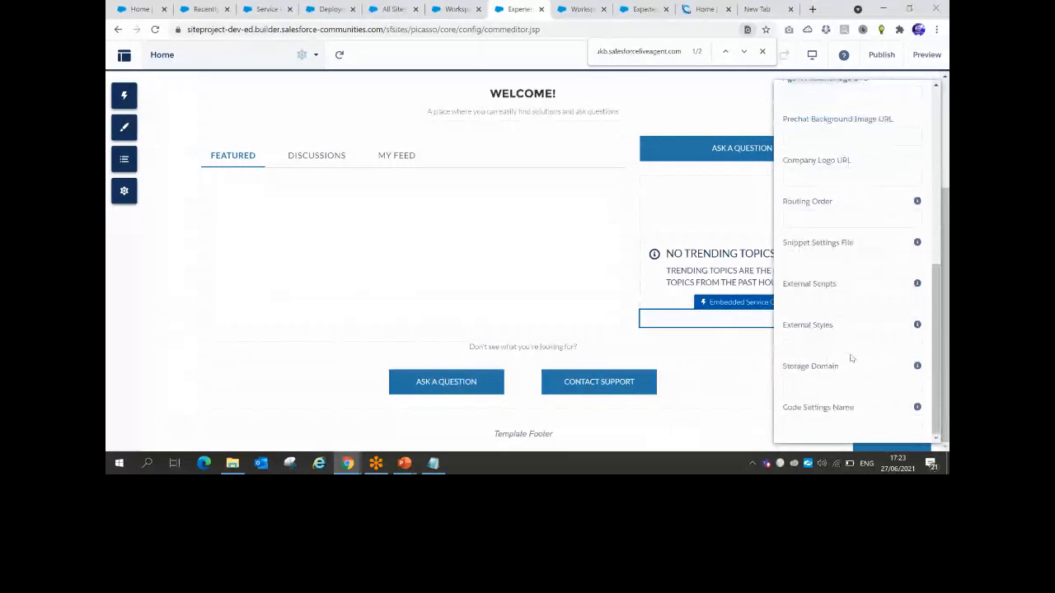
{"action": "scroll", "coordinate": [852, 359], "scroll_direction": "up", "scroll_amount": 5}
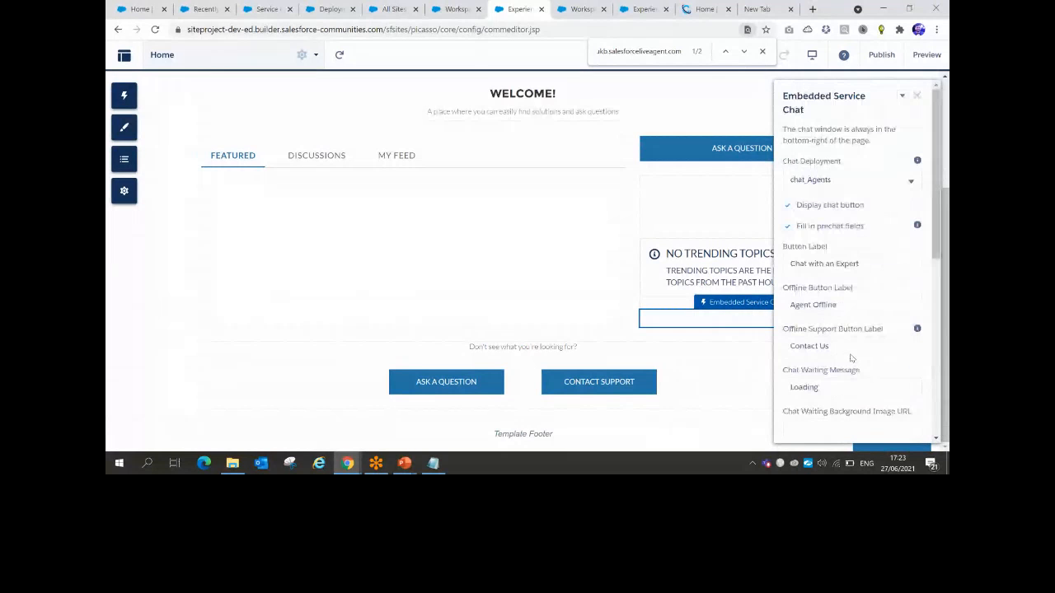
{"action": "left_click", "coordinate": [918, 96]}
{"action": "left_click", "coordinate": [889, 437]}
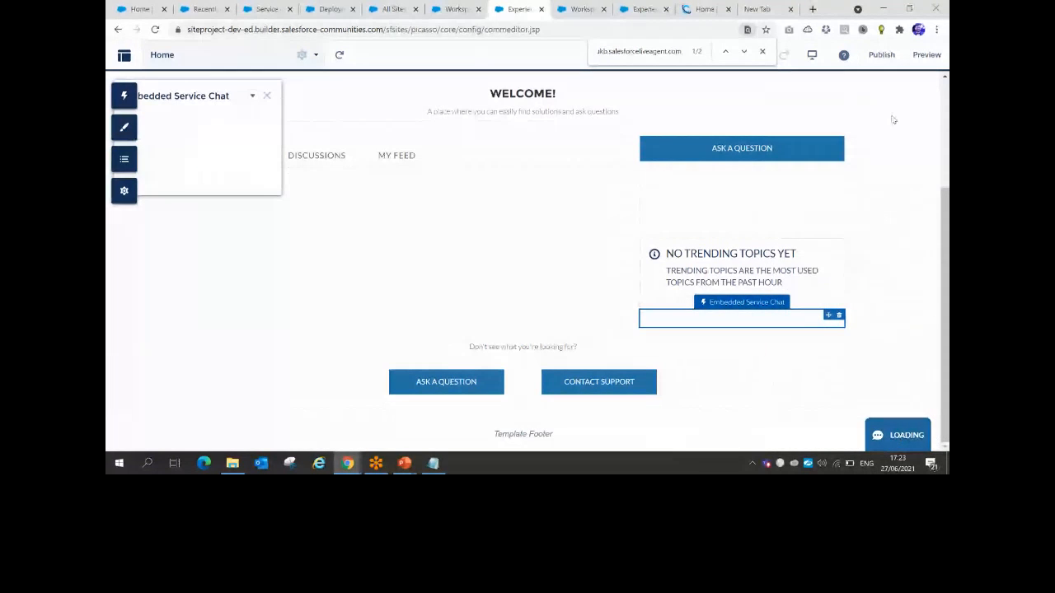
Preview the site, open the Contact Us chat form, and return to the Service Console setup tab
{"action": "left_click", "coordinate": [926, 55]}
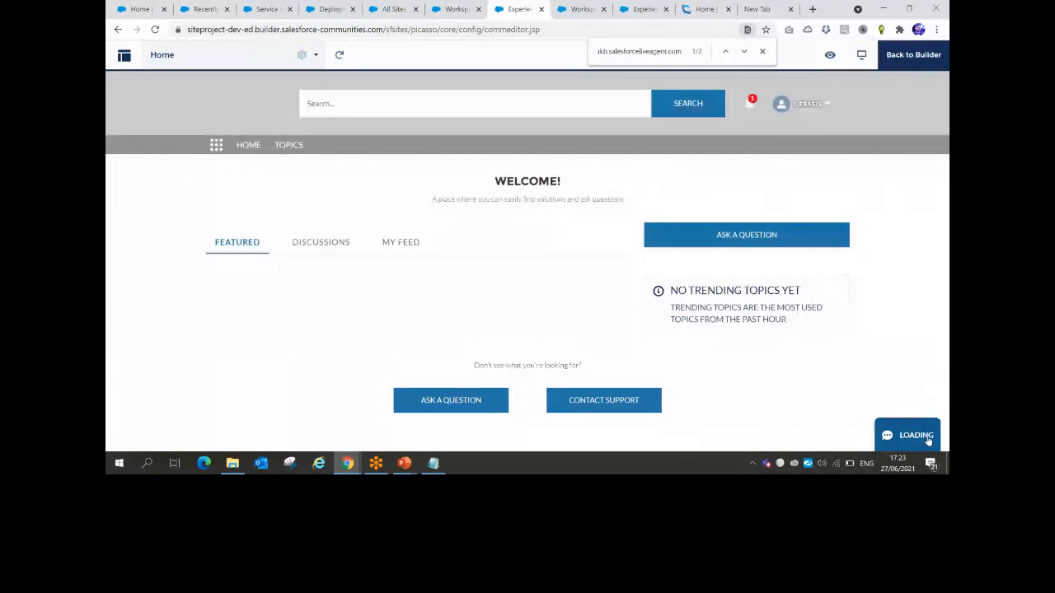
{"action": "left_click", "coordinate": [898, 437]}
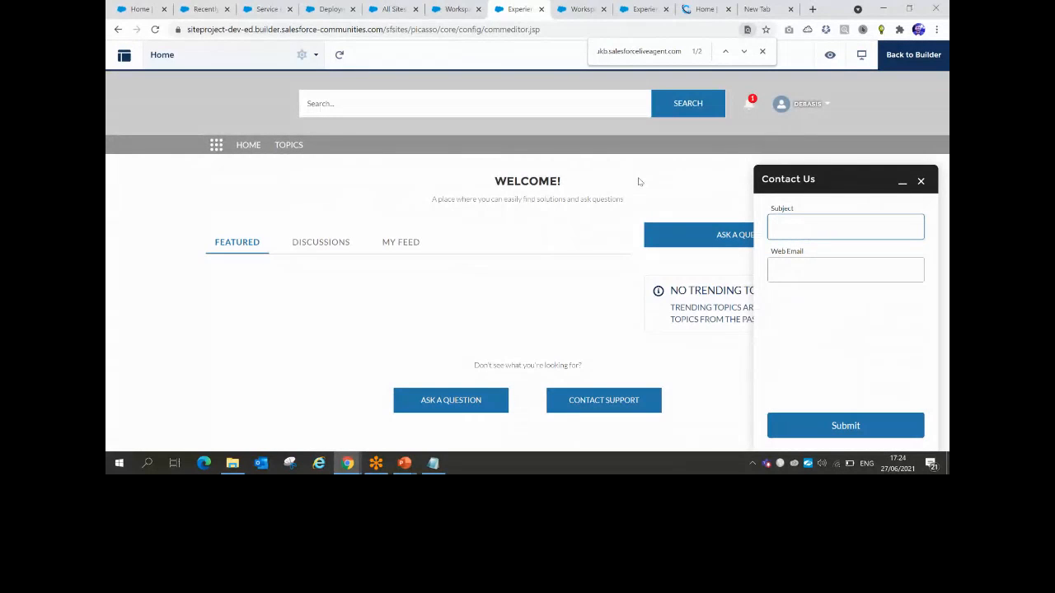
{"action": "left_click", "coordinate": [270, 9]}
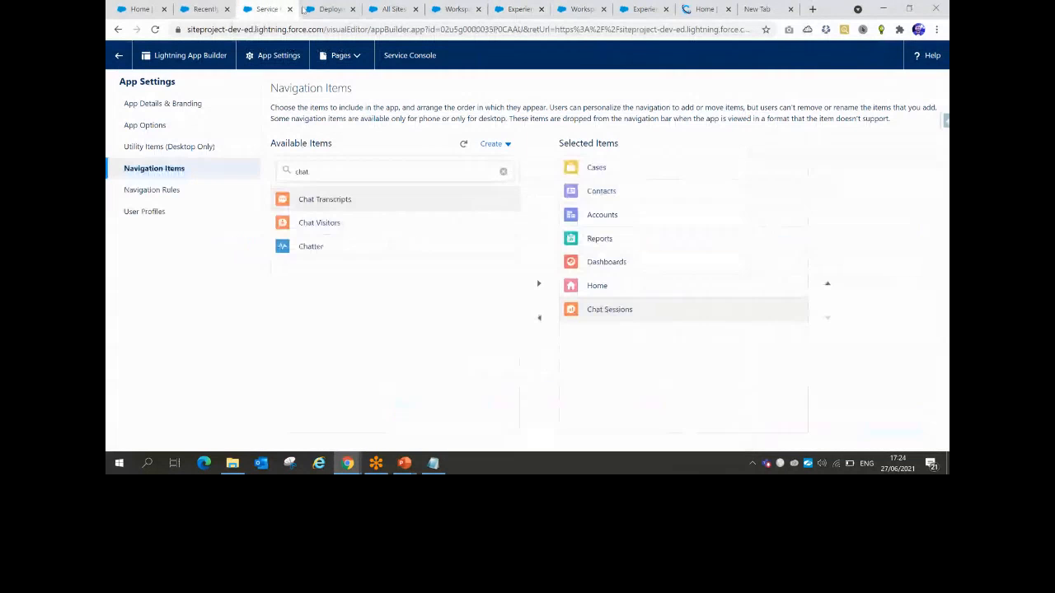
Set the agent's Omni-Channel status to Available - Chat, then go back to the site preview
{"action": "left_click", "coordinate": [202, 9]}
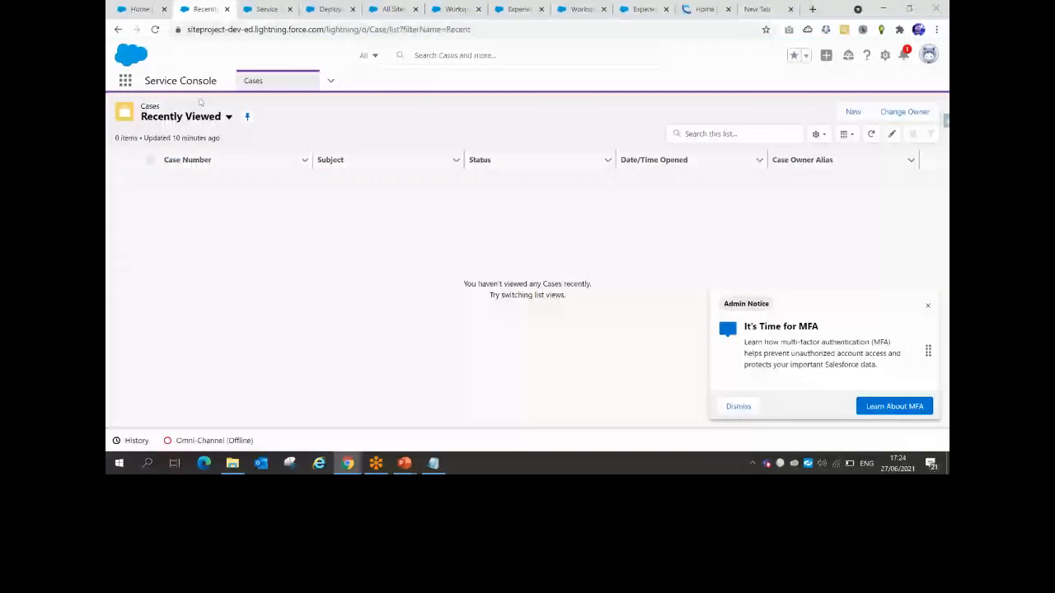
{"action": "left_click", "coordinate": [213, 440]}
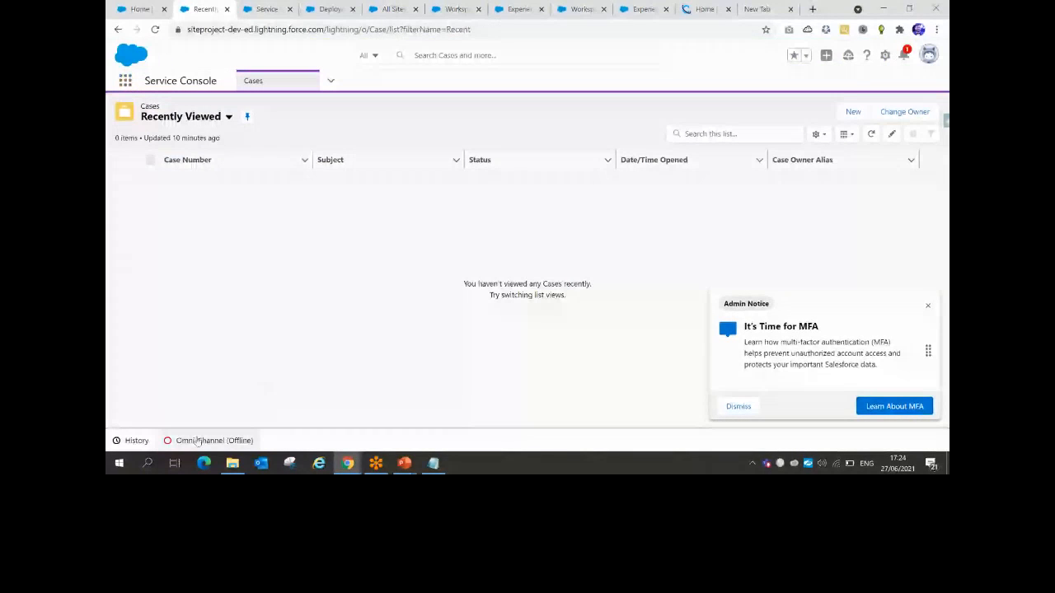
{"action": "left_click", "coordinate": [299, 192]}
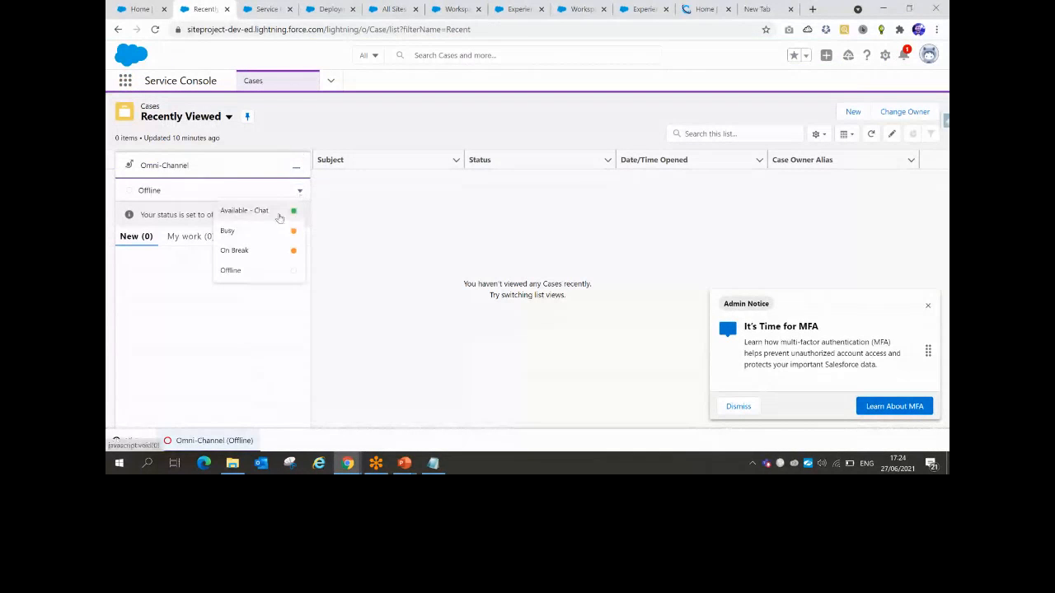
{"action": "left_click", "coordinate": [272, 212]}
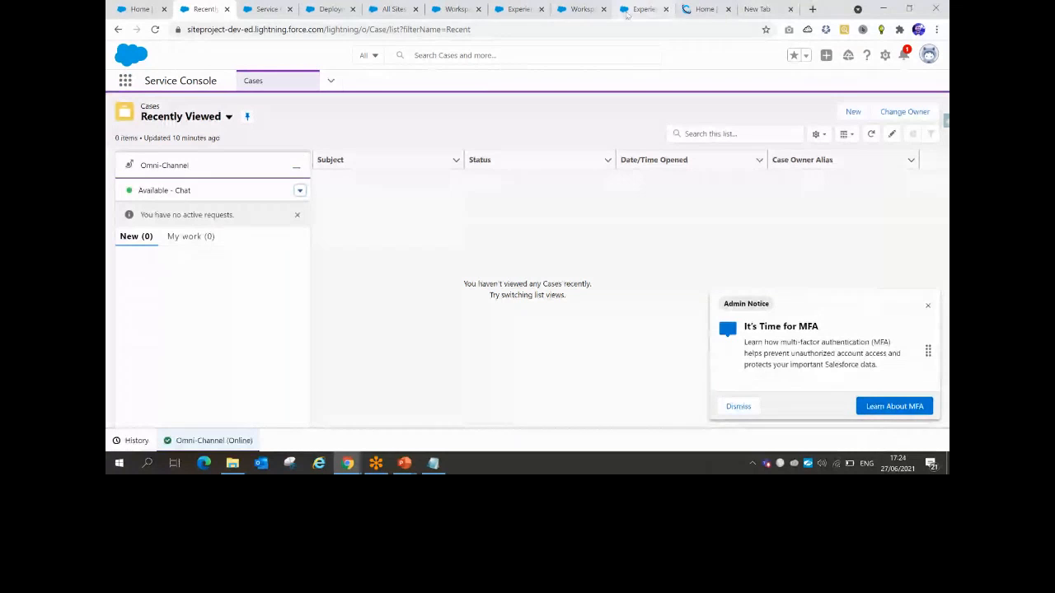
{"action": "left_click", "coordinate": [515, 9]}
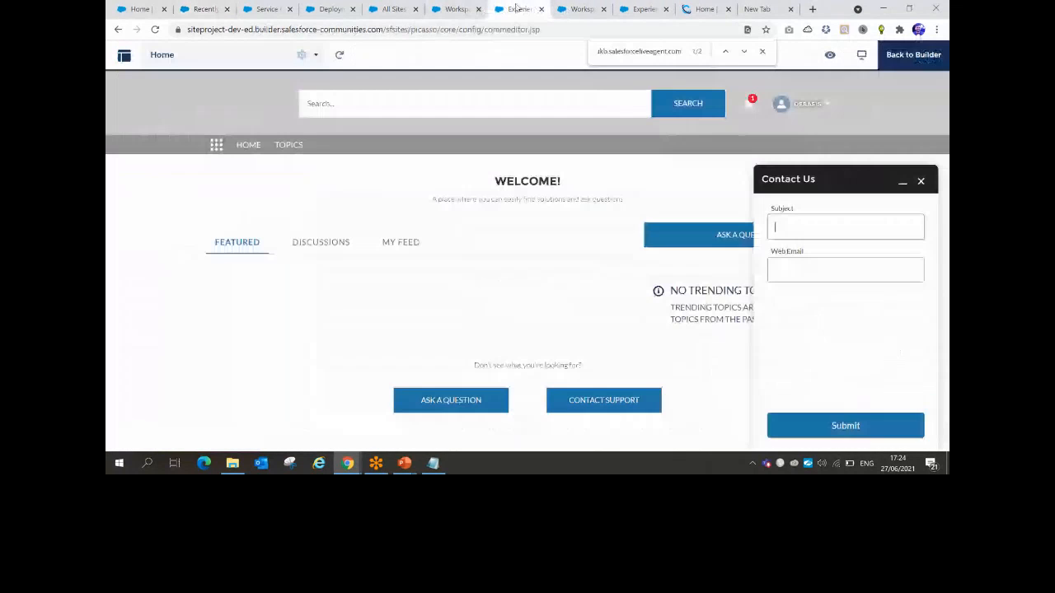
Reload the builder, test the offline Contact Us form in Preview, then return and start publishing
{"action": "left_click", "coordinate": [554, 29]}
{"action": "key", "text": "Return"}
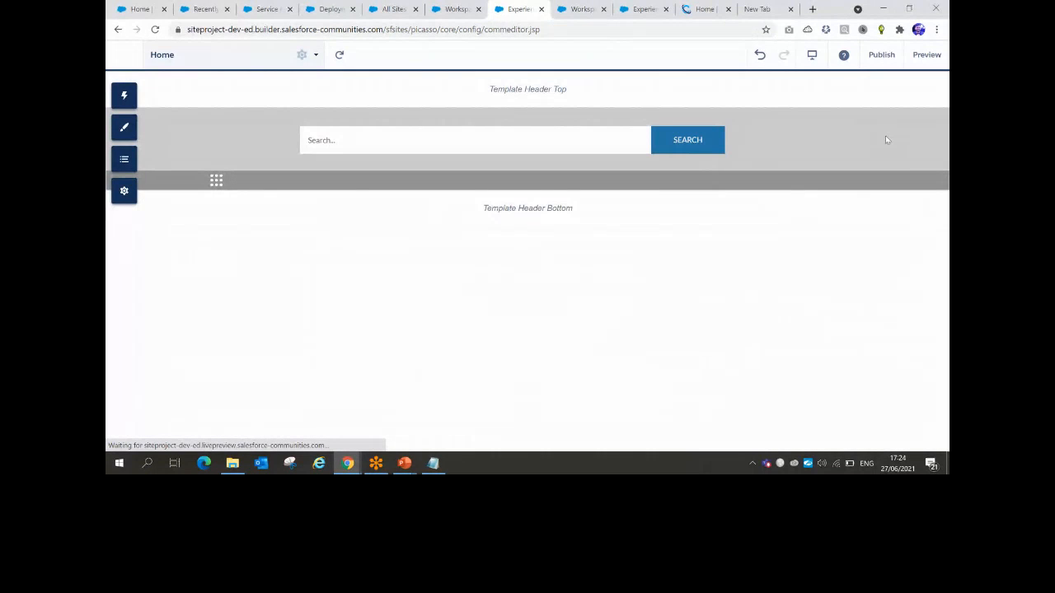
{"action": "left_click", "coordinate": [925, 55]}
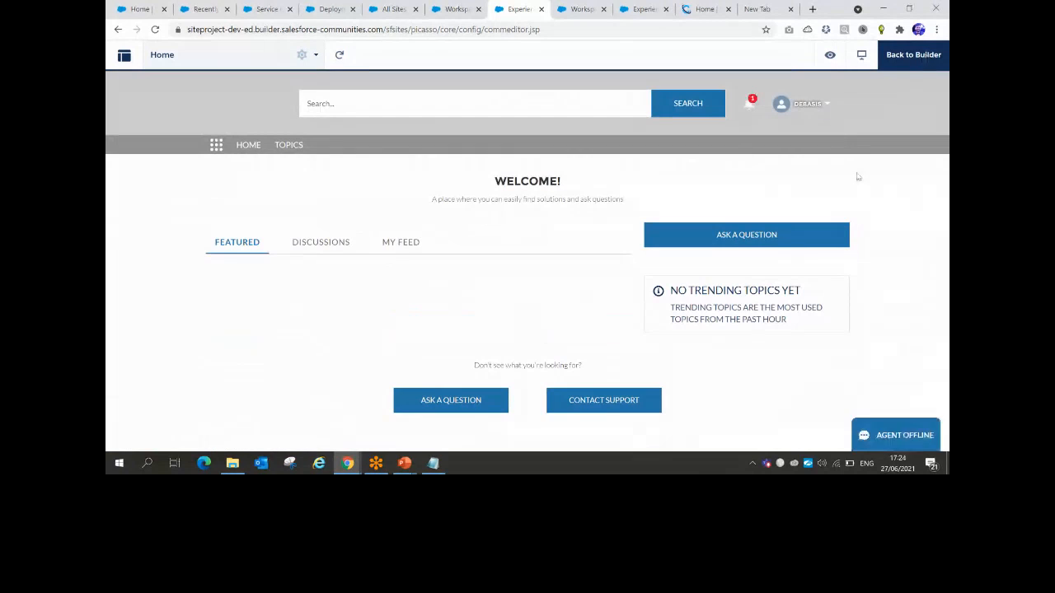
{"action": "left_click", "coordinate": [891, 441]}
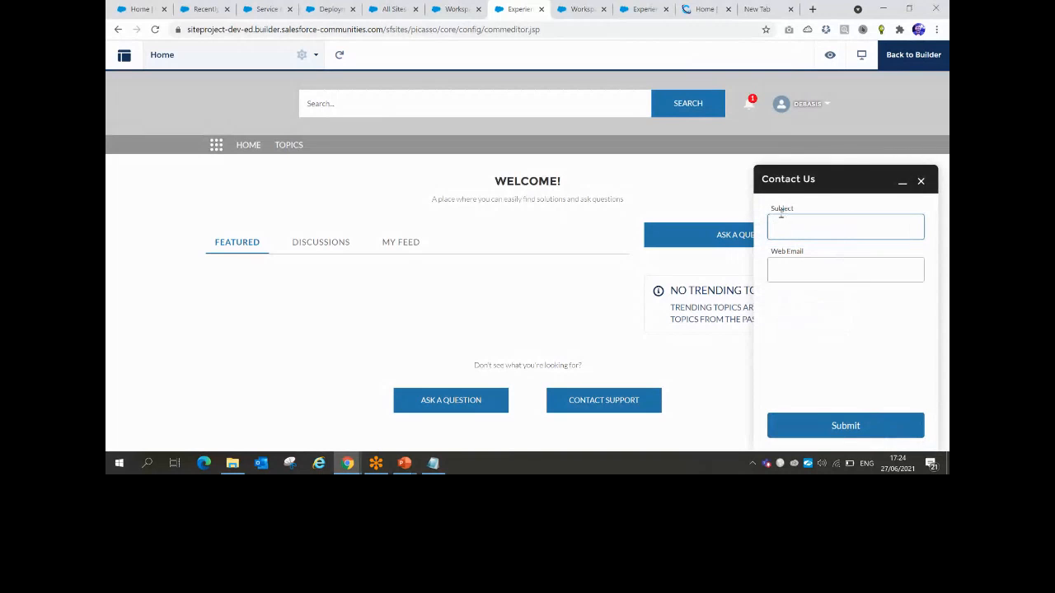
{"action": "left_click", "coordinate": [912, 54]}
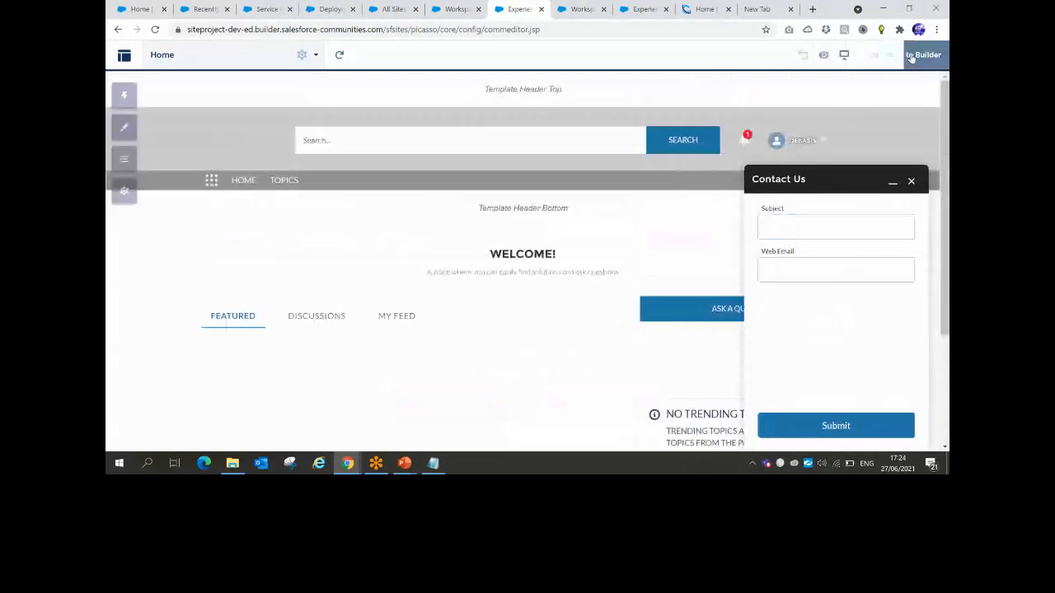
{"action": "left_click", "coordinate": [881, 55]}
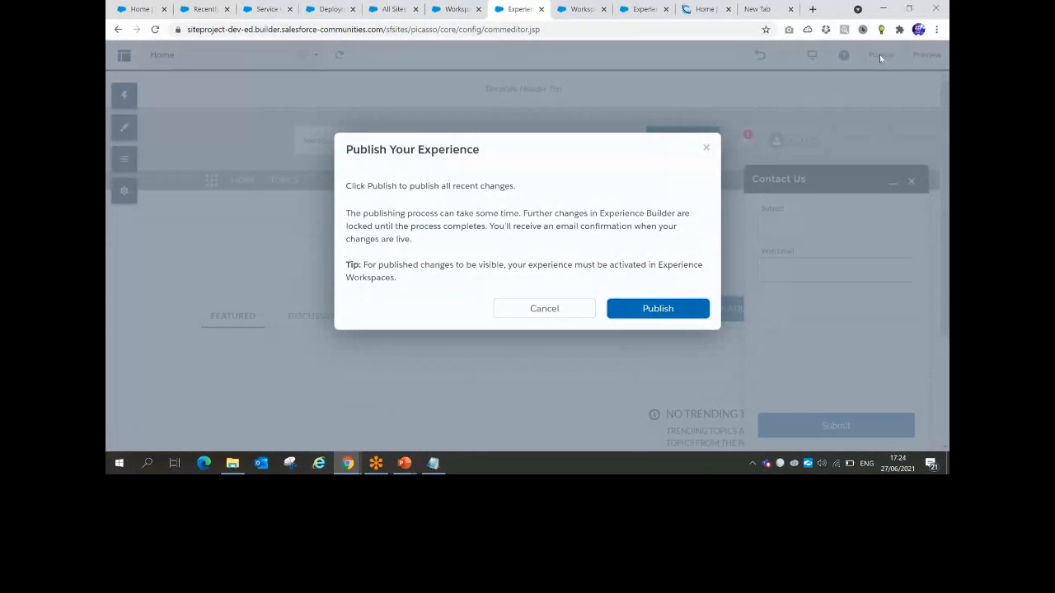
Confirm publishing all recent site changes and dismiss the Got It confirmation
{"action": "left_click", "coordinate": [648, 310]}
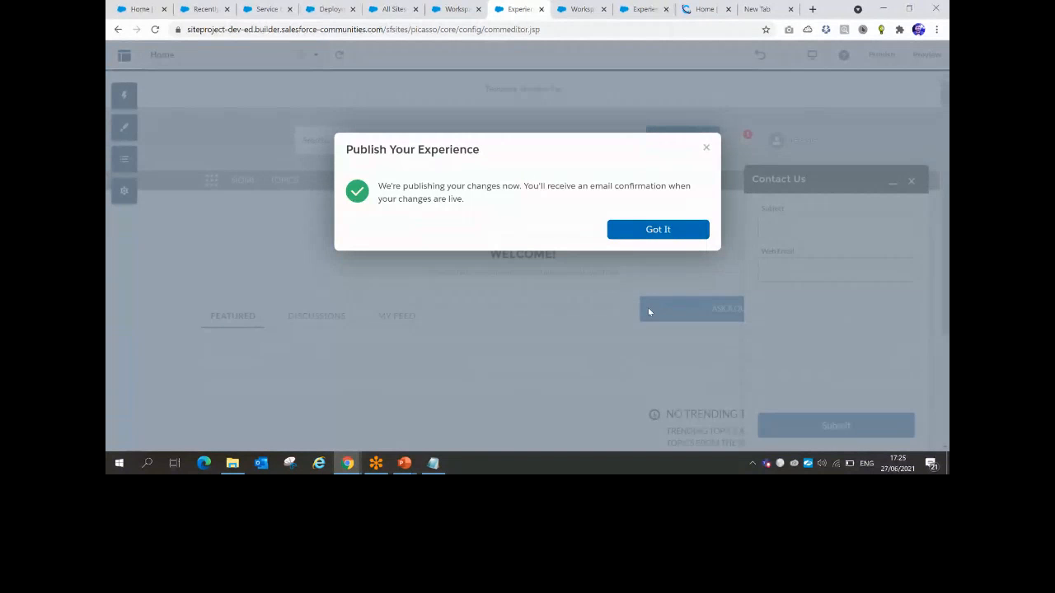
{"action": "left_click", "coordinate": [639, 230]}
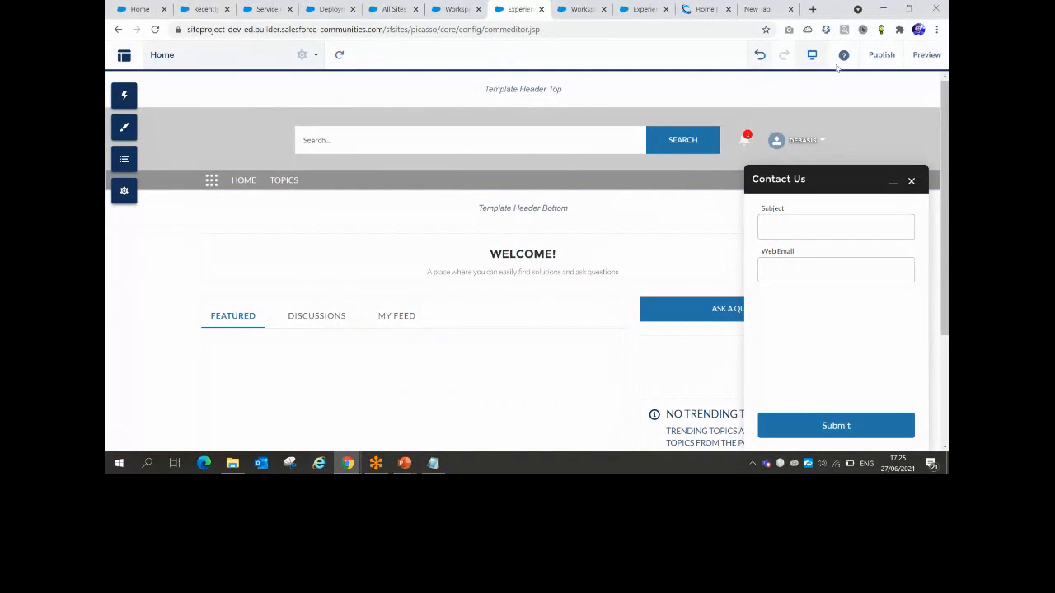
{"action": "left_click", "coordinate": [263, 10]}
Open the live site from All Sites and start a Chat with an Expert
{"action": "left_click", "coordinate": [392, 9]}
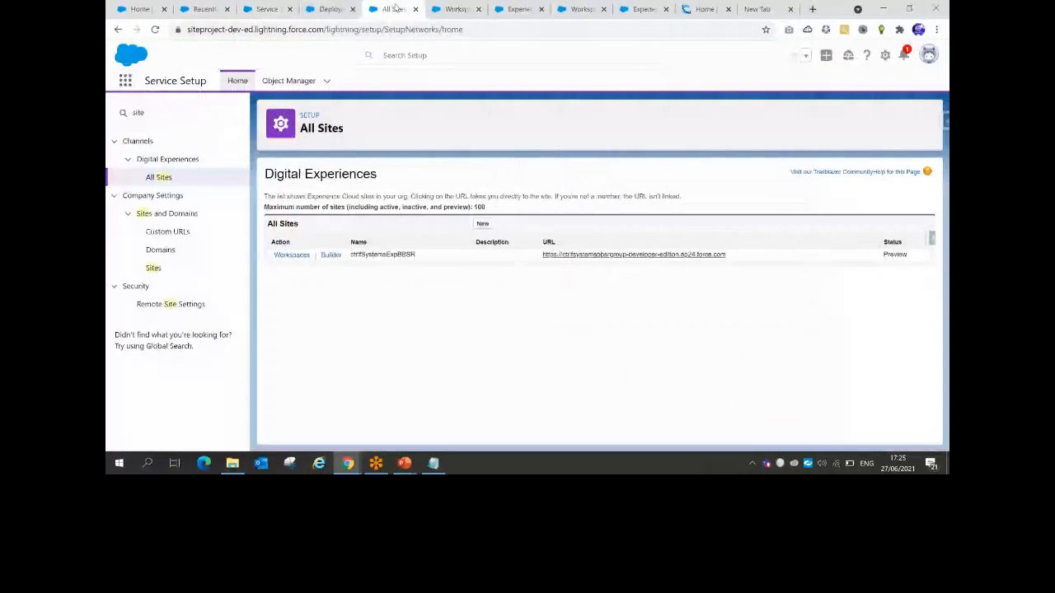
{"action": "left_click", "coordinate": [630, 255]}
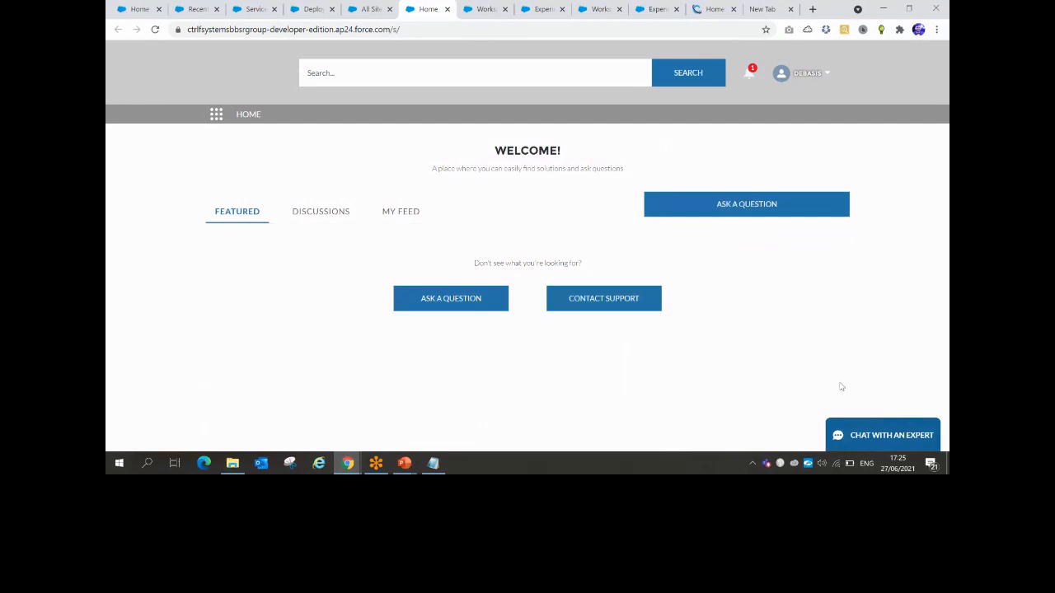
{"action": "left_click", "coordinate": [890, 431]}
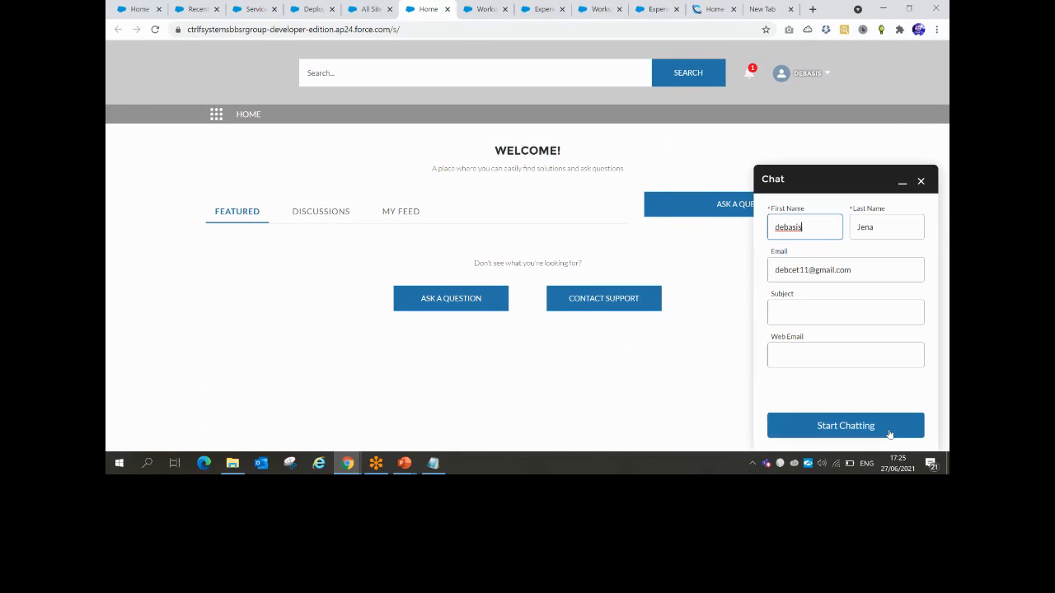
Enter subject 'afaf', correct the web email to a valid address, and submit the chat request
{"action": "left_click", "coordinate": [824, 309]}
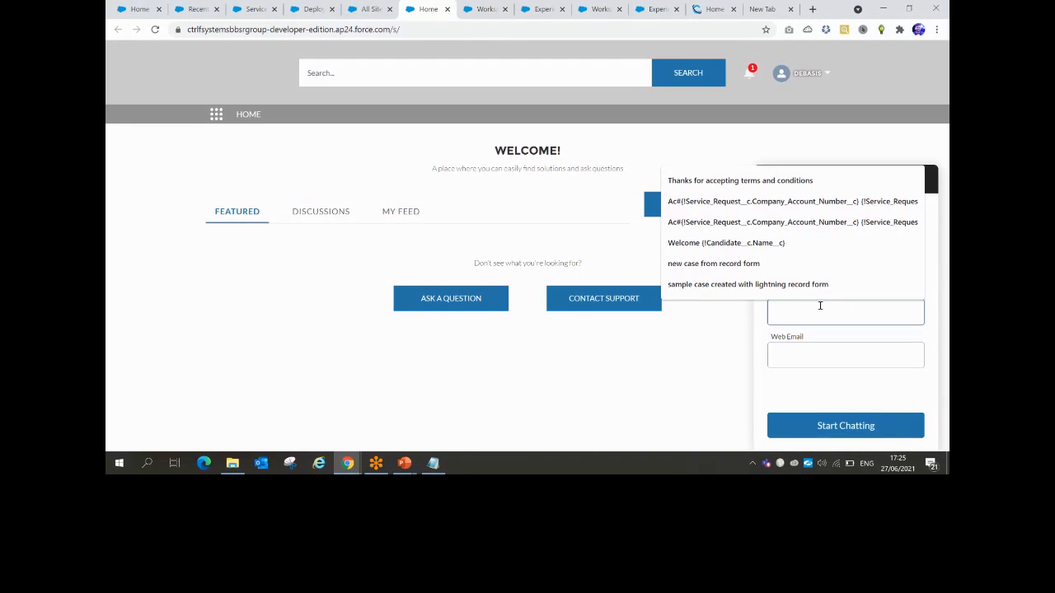
{"action": "left_click", "coordinate": [802, 314]}
{"action": "type", "text": "afaf"}
{"action": "left_click", "coordinate": [791, 352]}
{"action": "type", "text": "afaasa"}
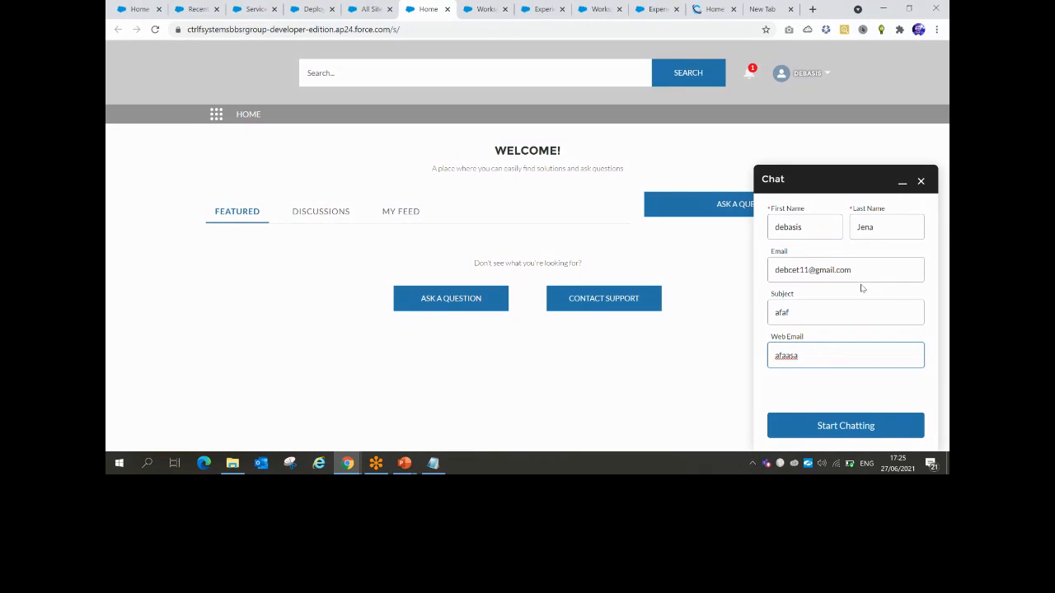
{"action": "left_click", "coordinate": [844, 437]}
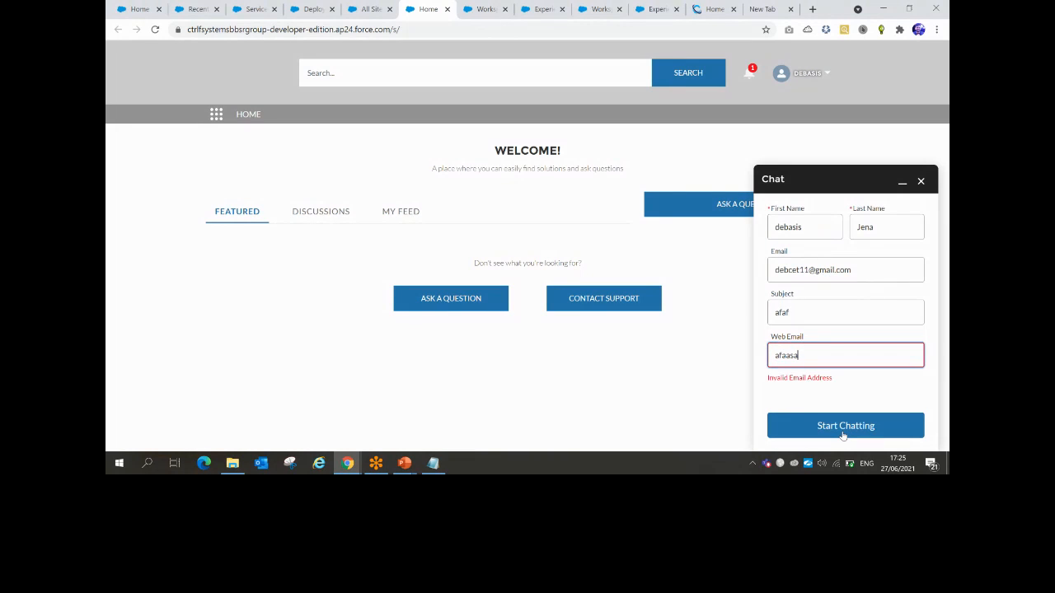
{"action": "key", "text": "ctrl+a"}
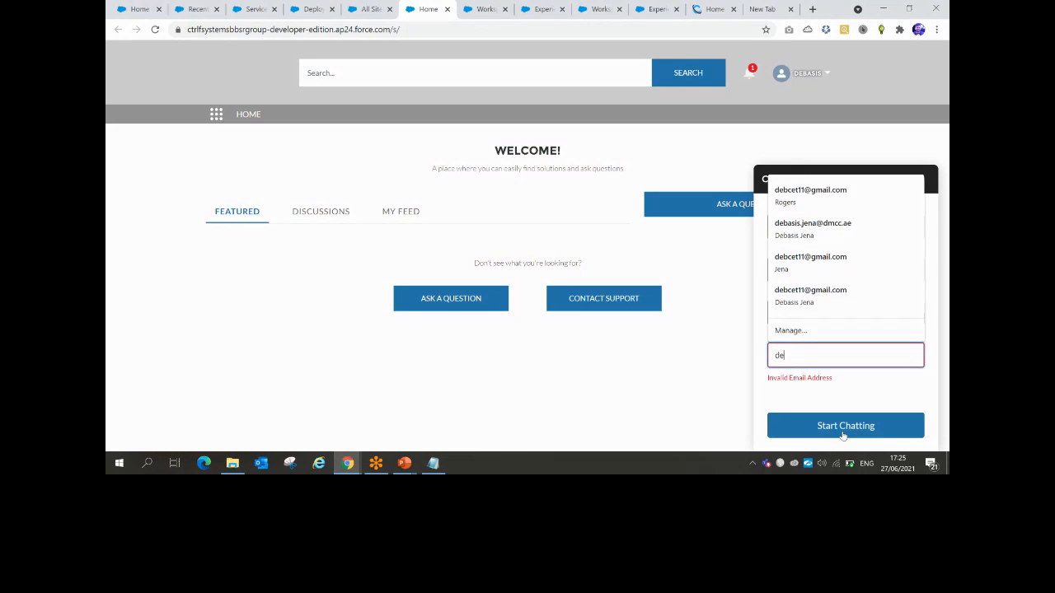
{"action": "left_click", "coordinate": [839, 434]}
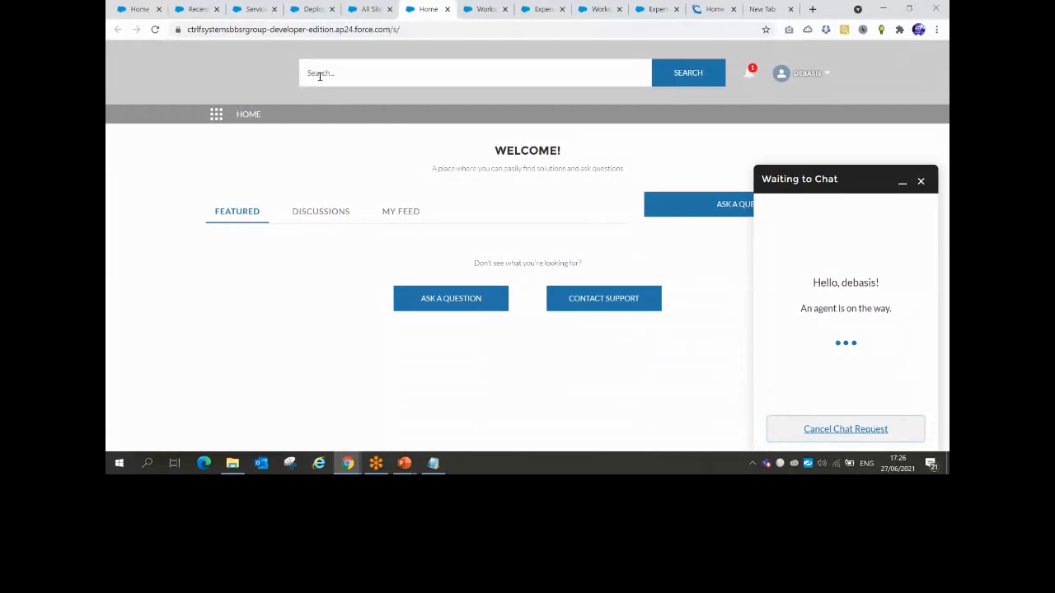
Accept incoming chat request 00000001 in the Service Console's Omni-Channel
{"action": "left_click", "coordinate": [253, 8]}
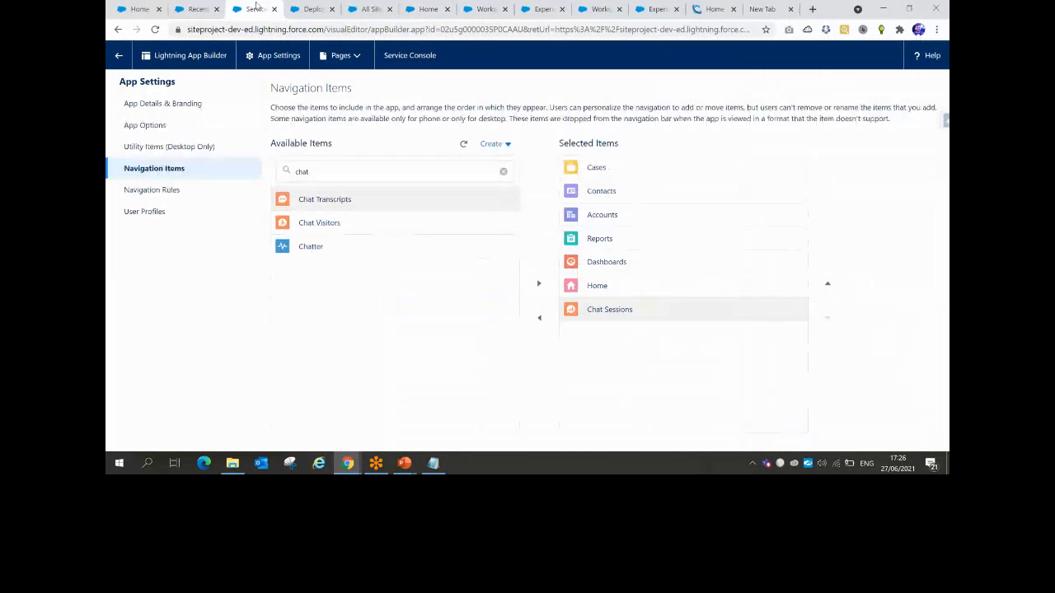
{"action": "left_click", "coordinate": [196, 9]}
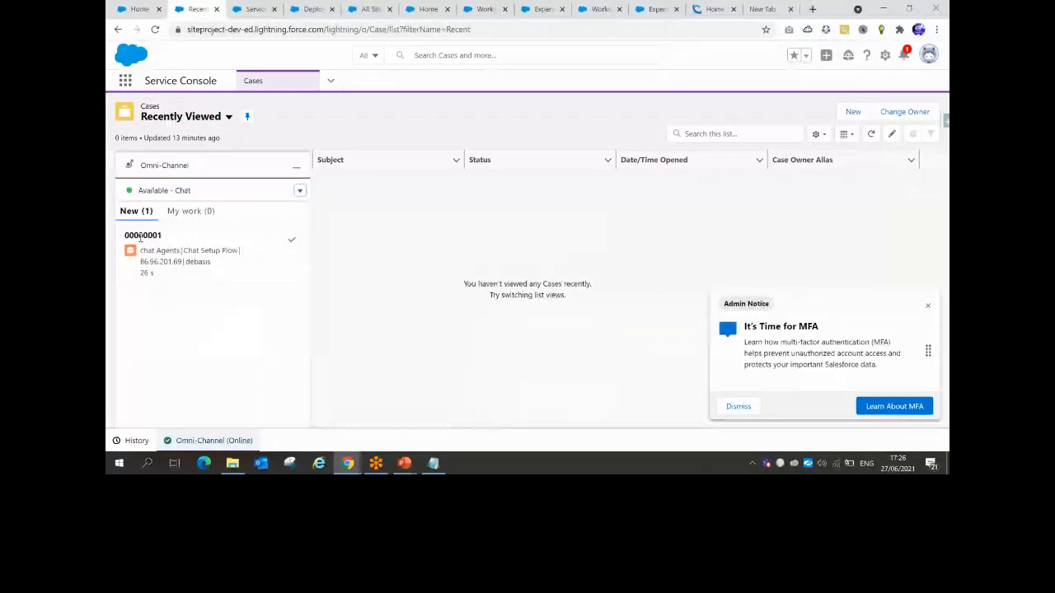
{"action": "mouse_move", "coordinate": [137, 232]}
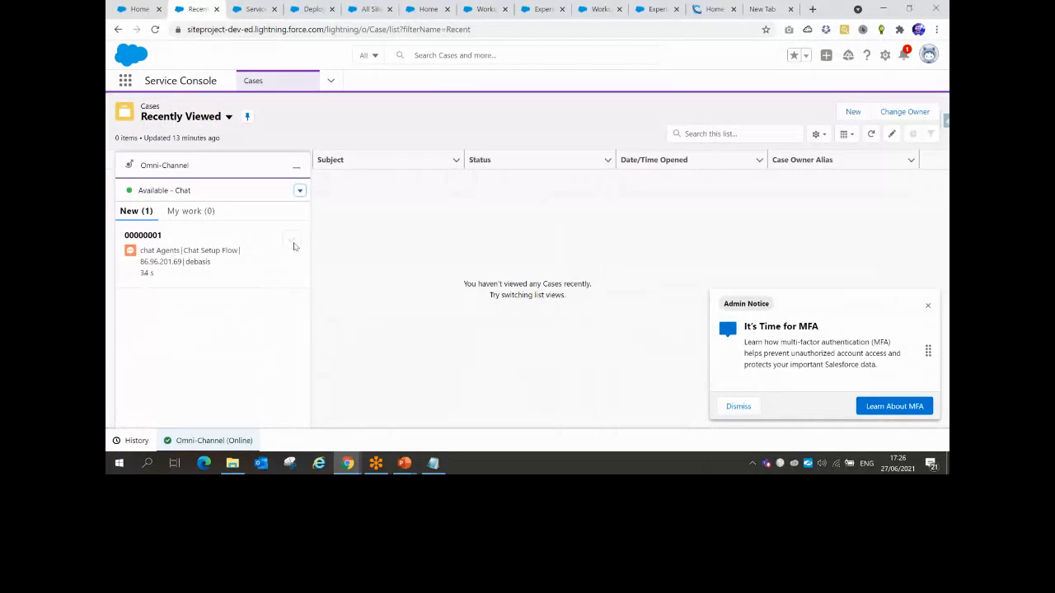
{"action": "left_click", "coordinate": [293, 244]}
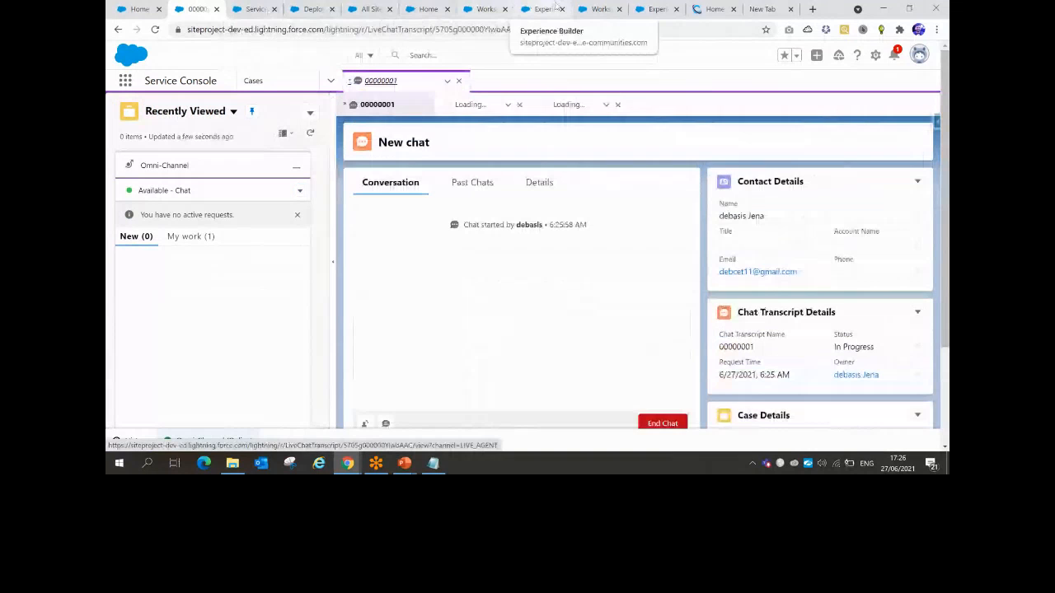
As the site visitor, send 'Hi' in the chat widget
{"action": "left_click", "coordinate": [254, 8]}
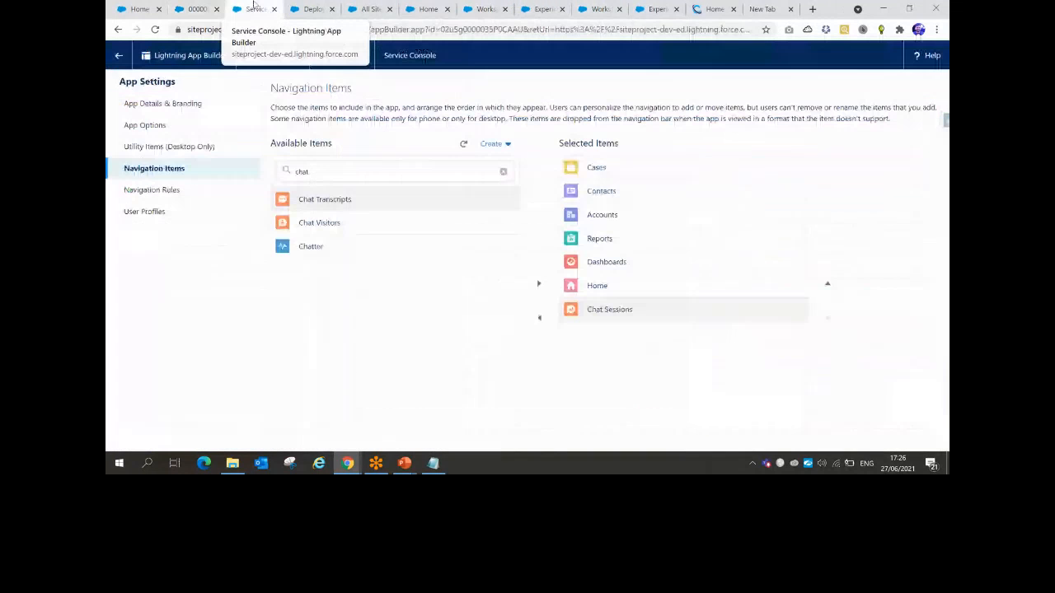
{"action": "left_click", "coordinate": [367, 8]}
{"action": "left_click", "coordinate": [428, 8]}
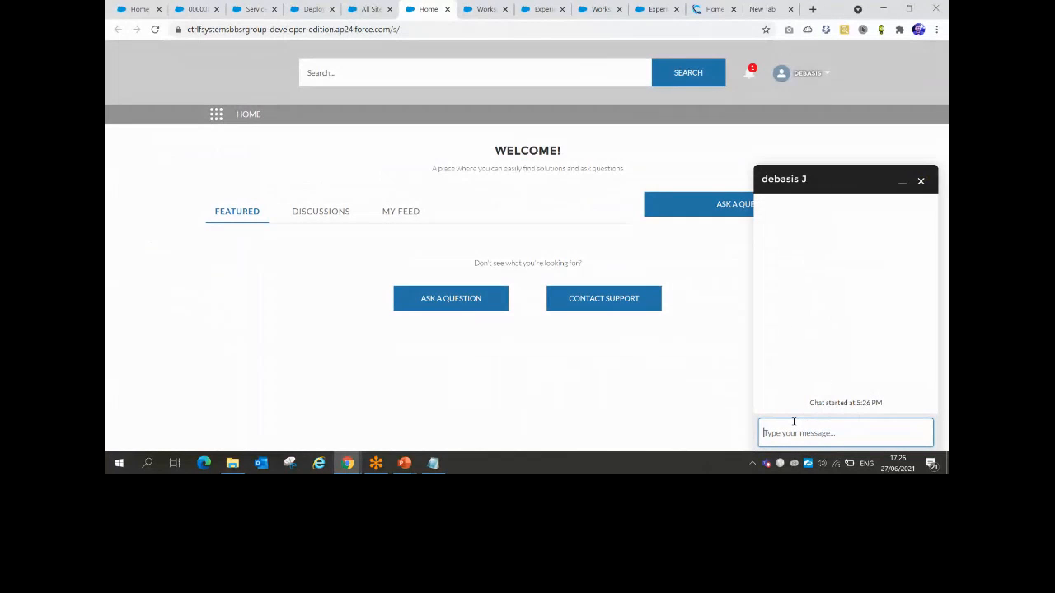
{"action": "type", "text": "Hi"}
{"action": "key", "text": "Return"}
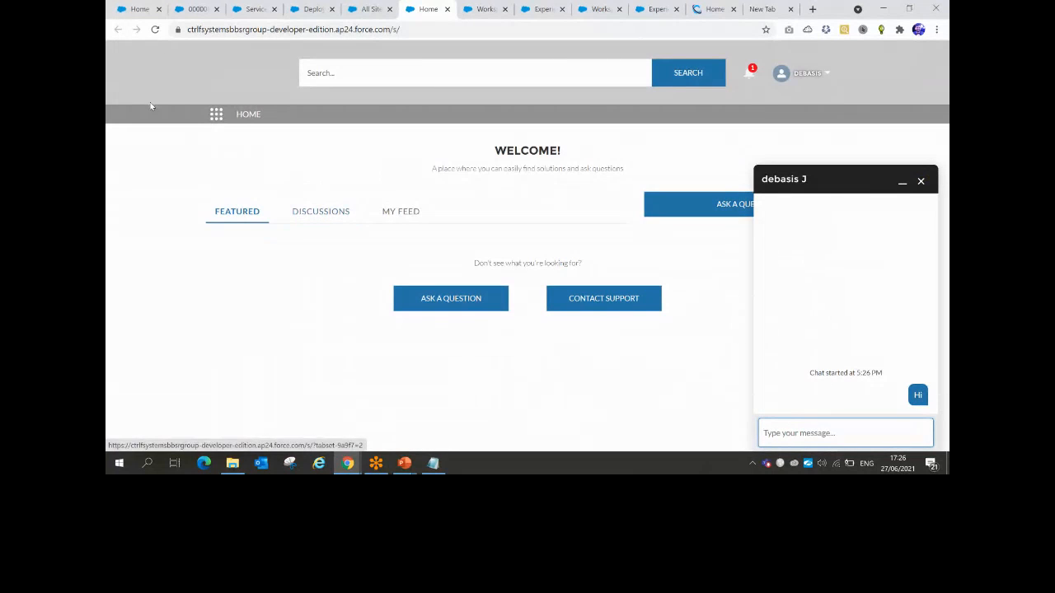
Send the agent reply 'How can i help you?', then type a visitor response in the site chat
{"action": "left_click", "coordinate": [199, 10]}
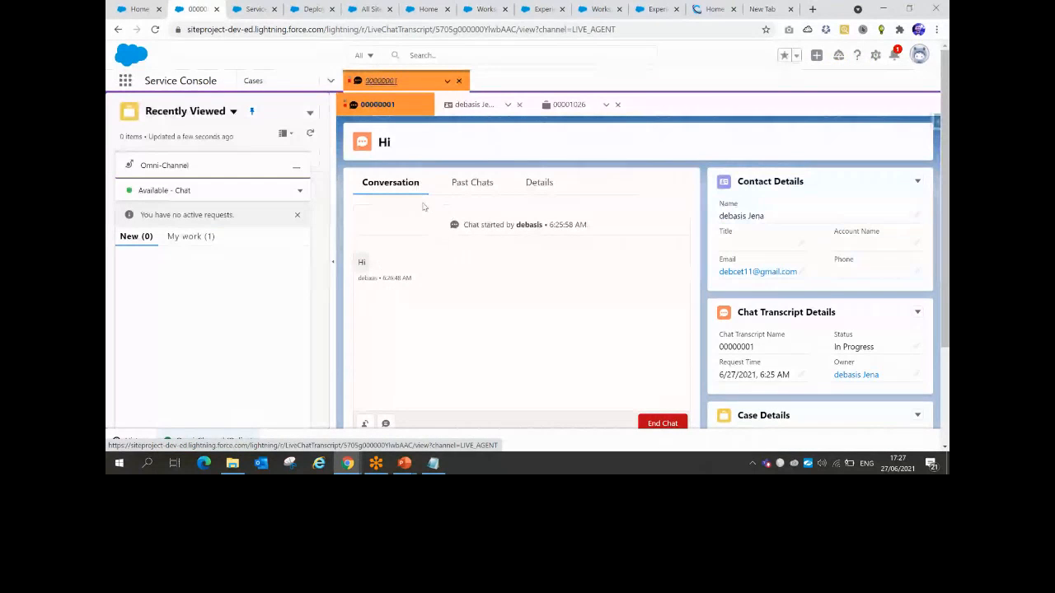
{"action": "scroll", "coordinate": [424, 327], "scroll_direction": "down", "scroll_amount": 1}
{"action": "scroll", "coordinate": [424, 327], "scroll_direction": "down", "scroll_amount": 1}
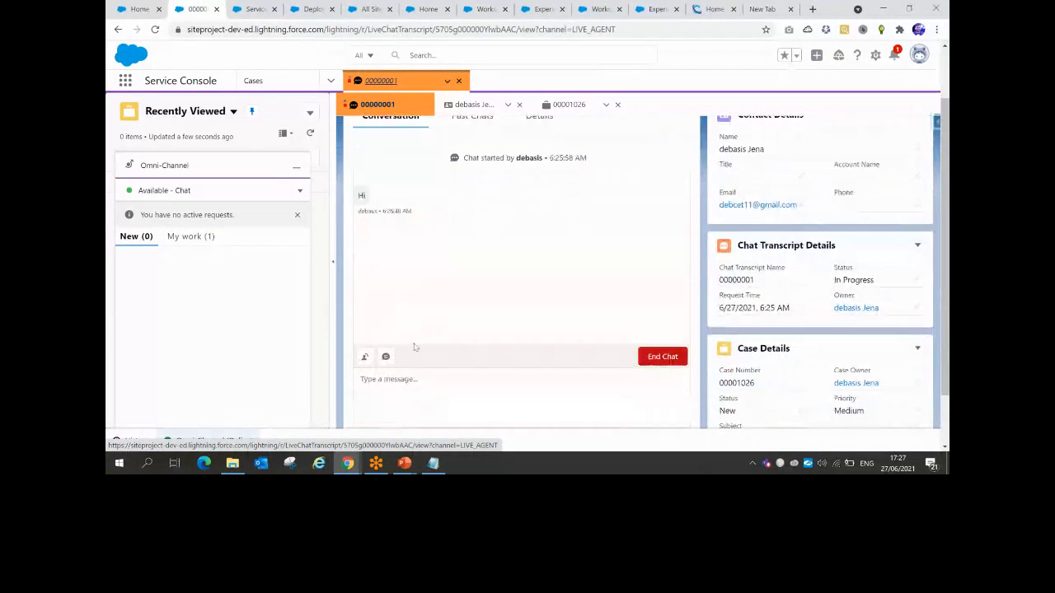
{"action": "left_click", "coordinate": [391, 386]}
{"action": "type", "text": "How can"}
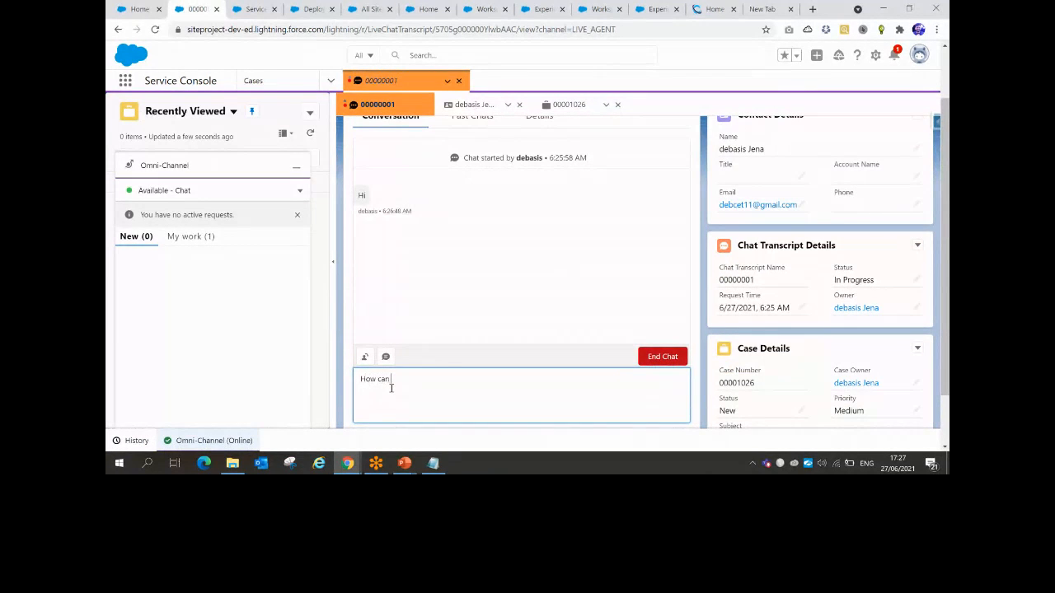
{"action": "type", "text": " i help you?"}
{"action": "key", "text": "Return"}
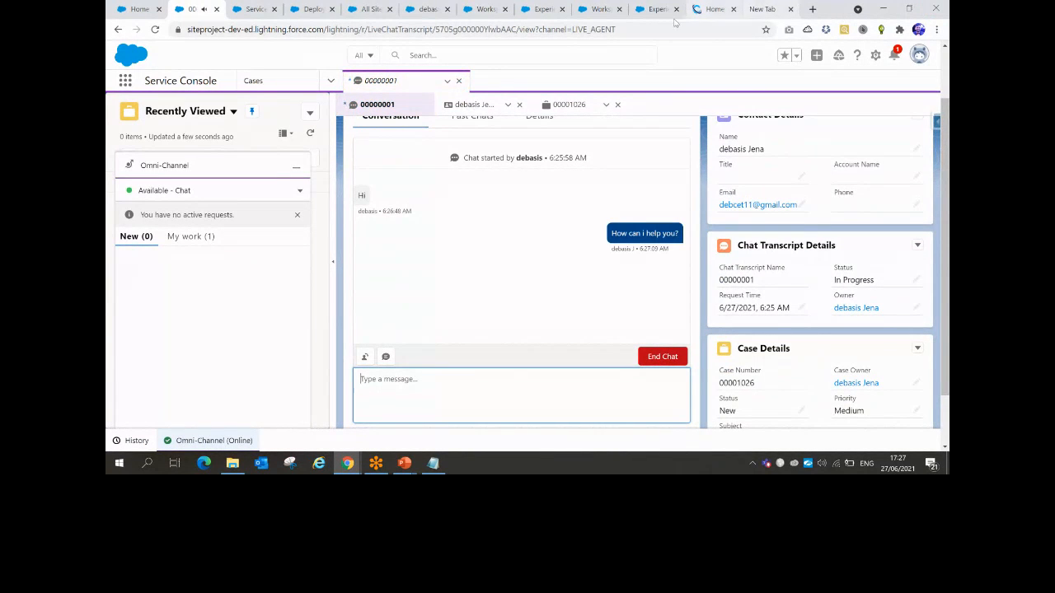
{"action": "left_click", "coordinate": [419, 10]}
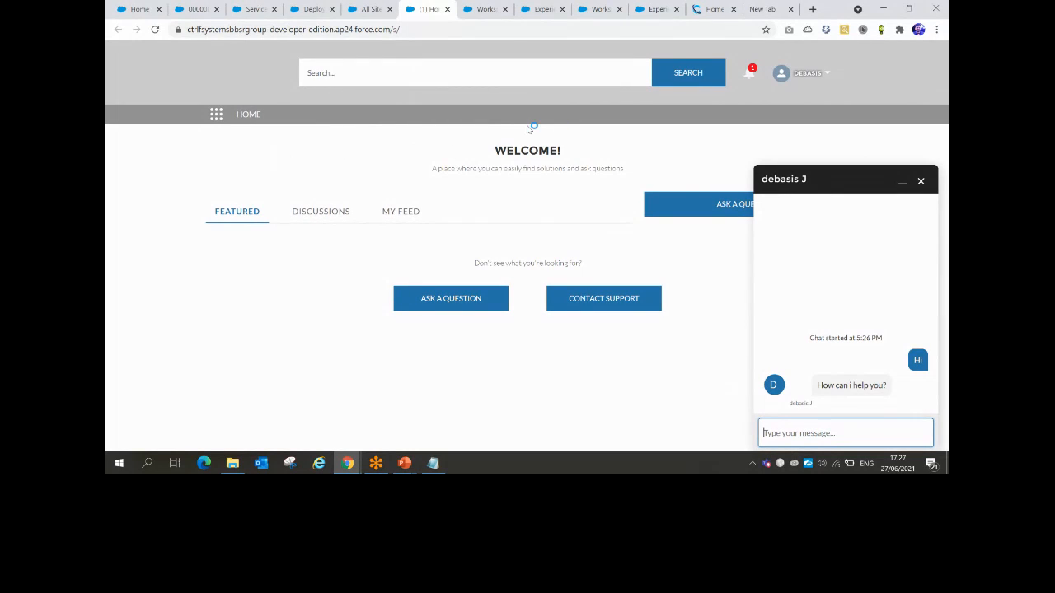
{"action": "type", "text": "hfajf kja fkahf ahf kahf kjf"}
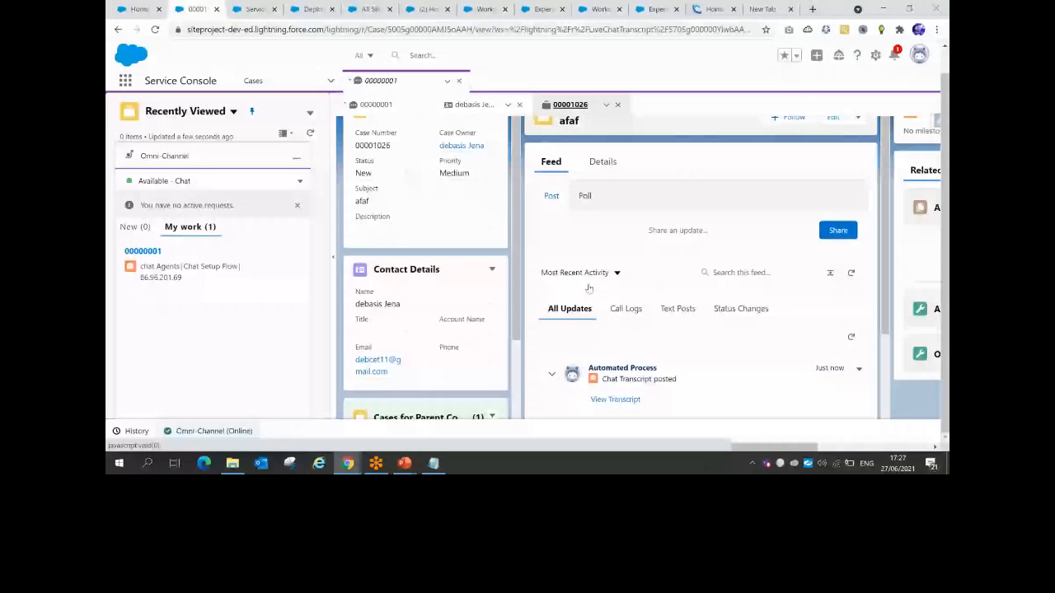
Review the chat case's Details and its linked contact, then return to the site chat
{"action": "left_click", "coordinate": [602, 163]}
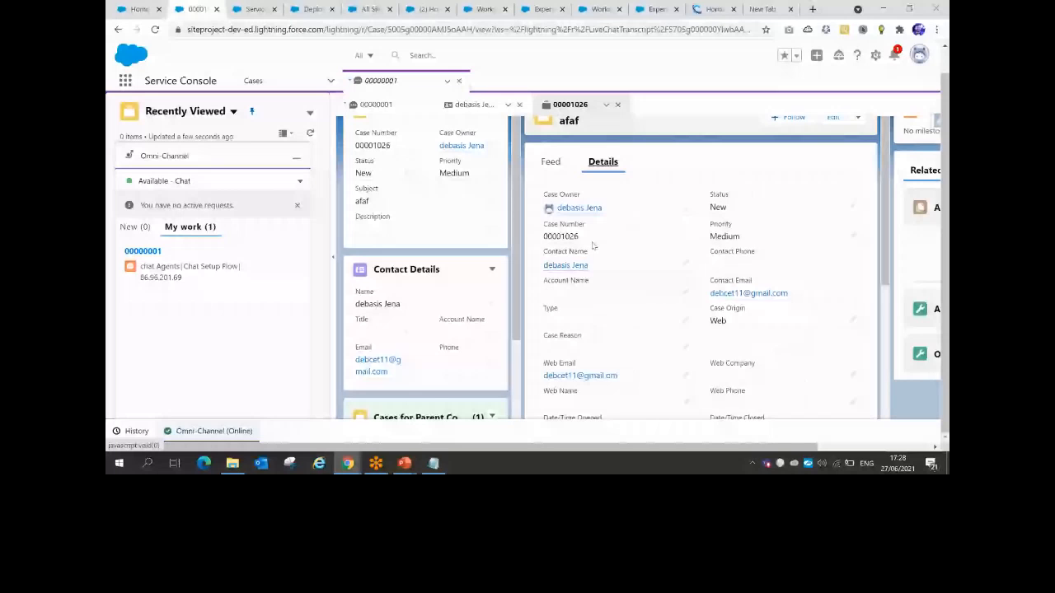
{"action": "scroll", "coordinate": [601, 259], "scroll_direction": "down", "scroll_amount": 1}
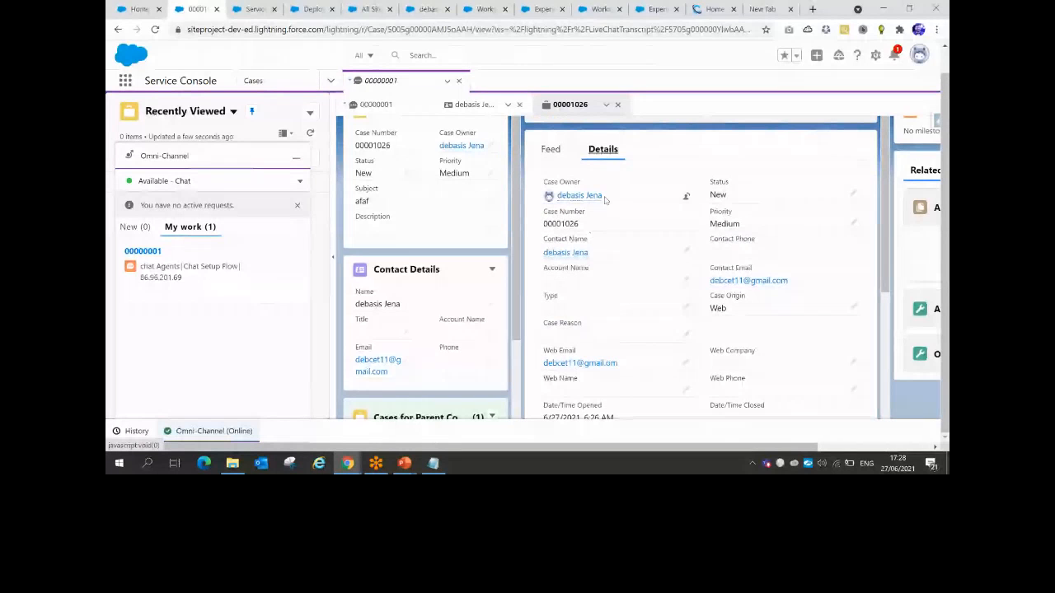
{"action": "left_click", "coordinate": [480, 145]}
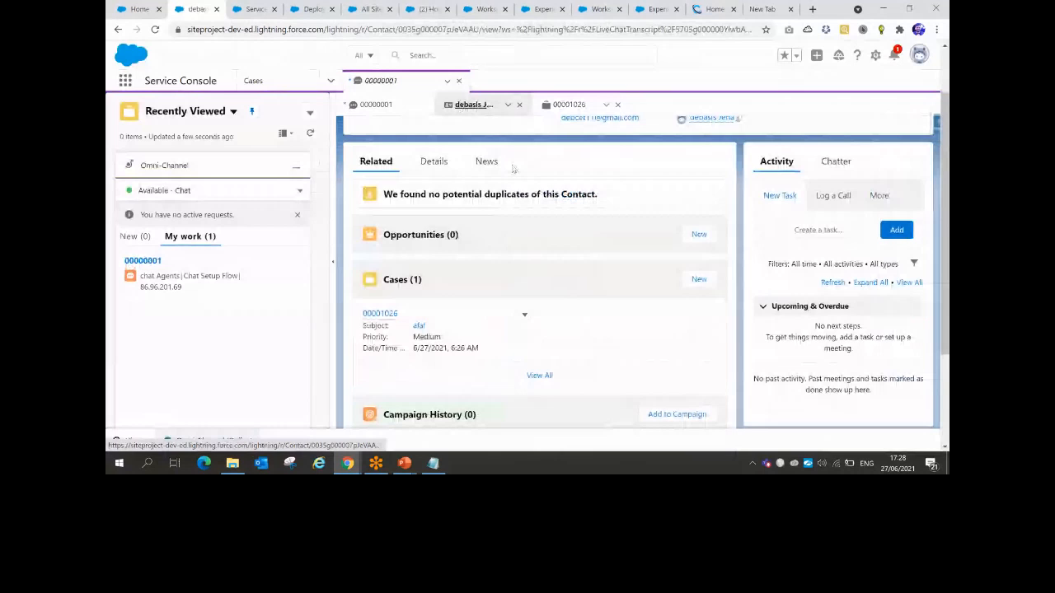
{"action": "left_click", "coordinate": [427, 9]}
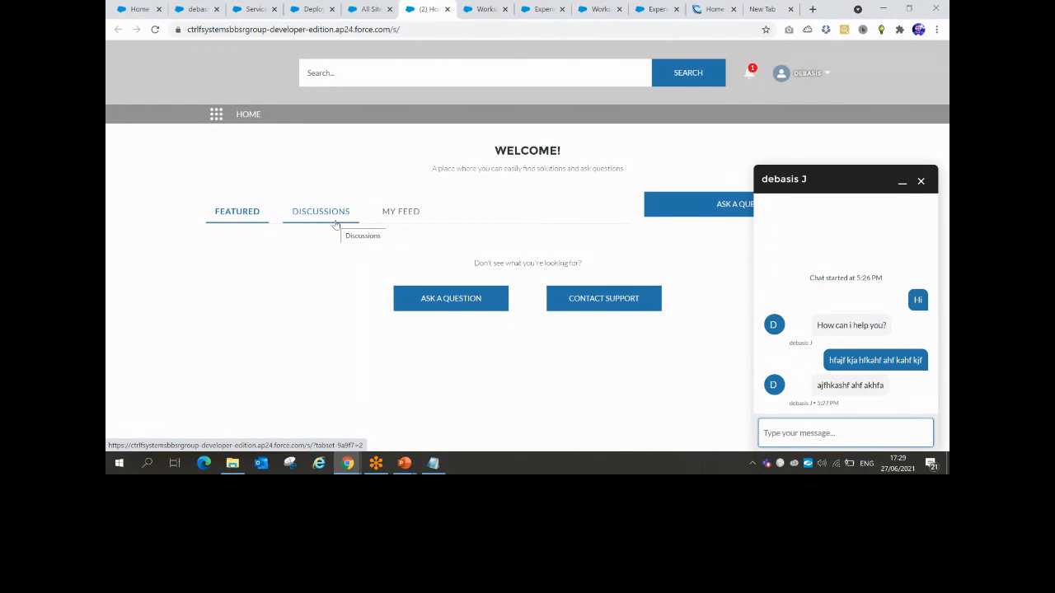
Open Service Setup Home from the Setup gear on the Chat Deployments page
{"action": "left_click", "coordinate": [262, 9]}
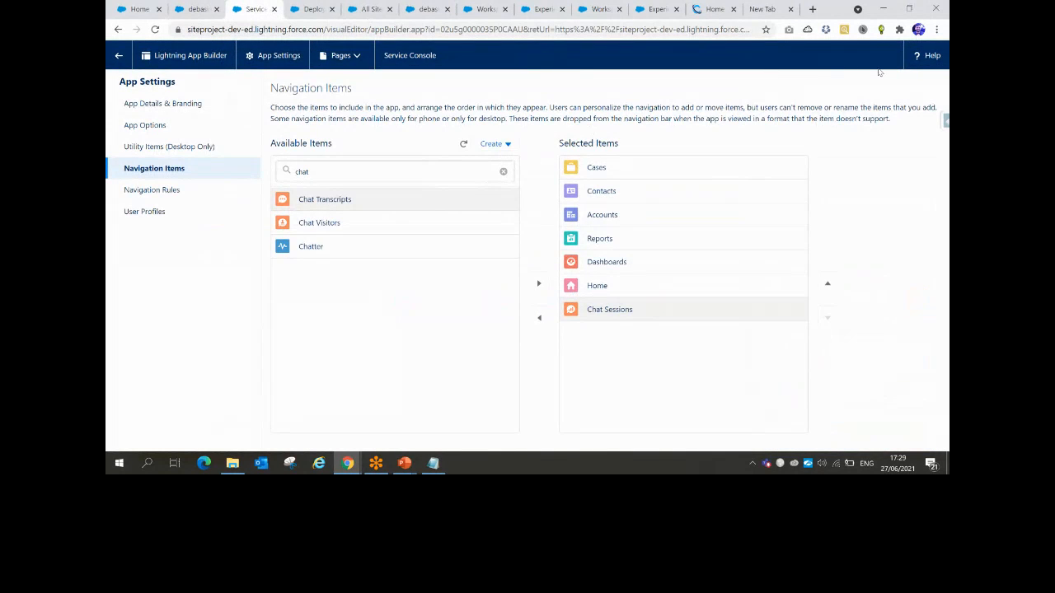
{"action": "left_click", "coordinate": [312, 9]}
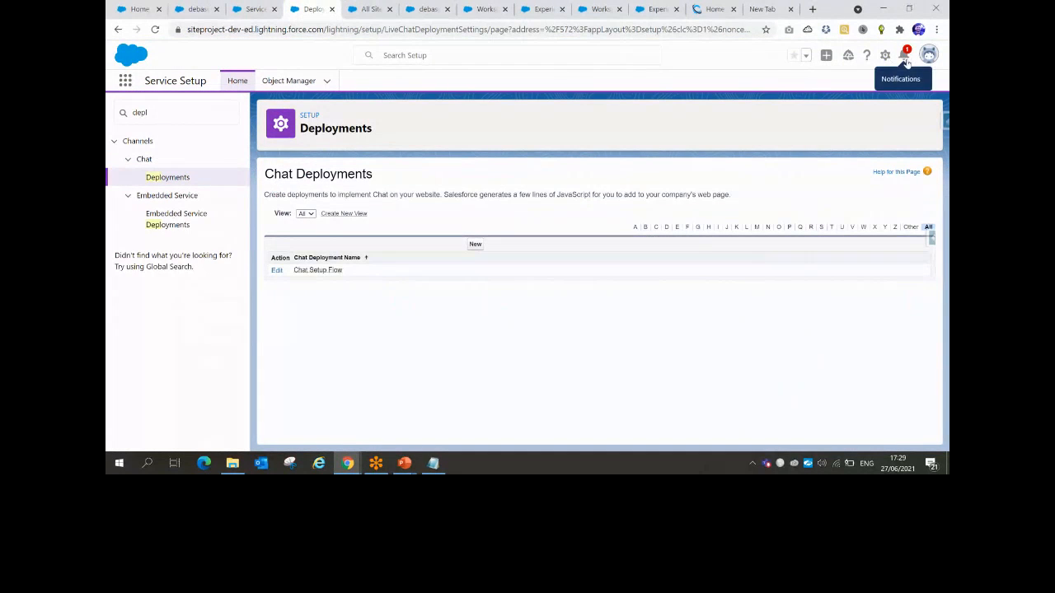
{"action": "left_click", "coordinate": [884, 55]}
{"action": "left_click", "coordinate": [848, 86]}
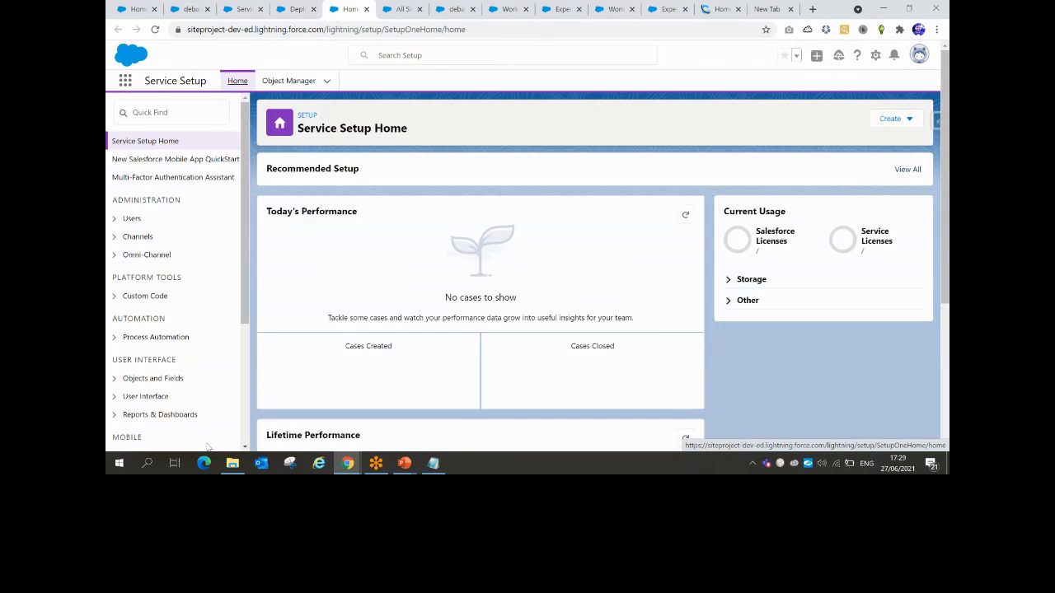
Open DRIVE LINK.txt from the JUNE2021-Experience cloud folder and select its Google Drive link
{"action": "mouse_move", "coordinate": [233, 462]}
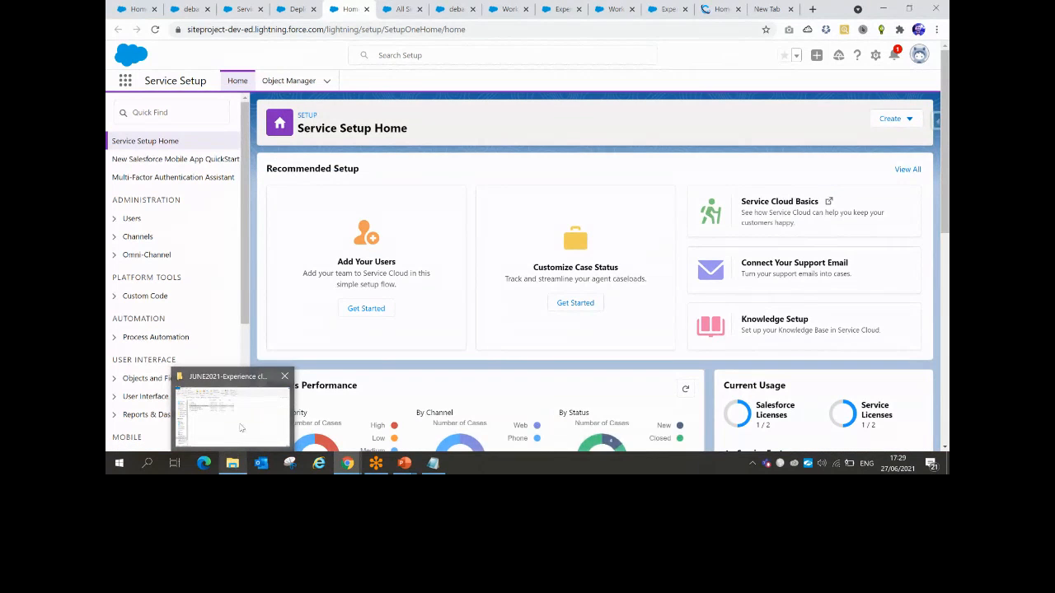
{"action": "left_click", "coordinate": [240, 427]}
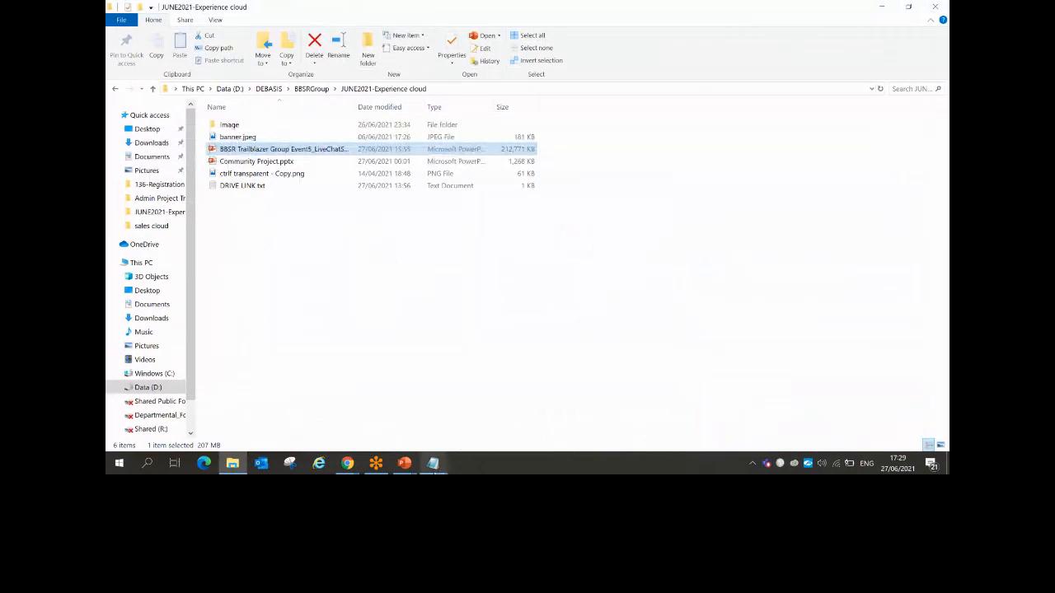
{"action": "left_click", "coordinate": [244, 186]}
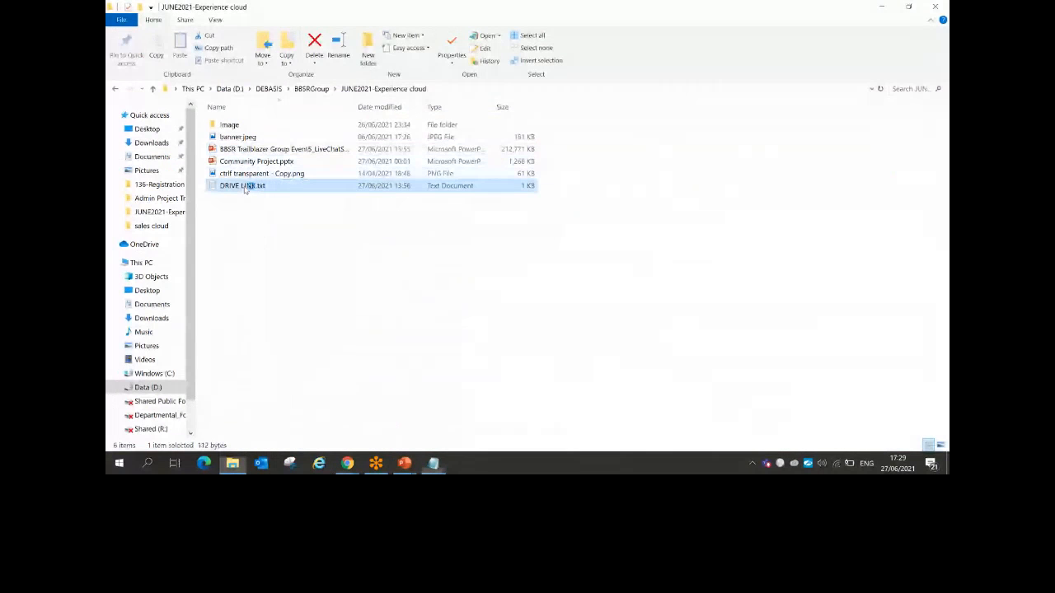
{"action": "double_click", "coordinate": [244, 187]}
{"action": "left_click_drag", "start_coordinate": [679, 122], "coordinate": [285, 126]}
{"action": "key", "text": "ctrl+c"}
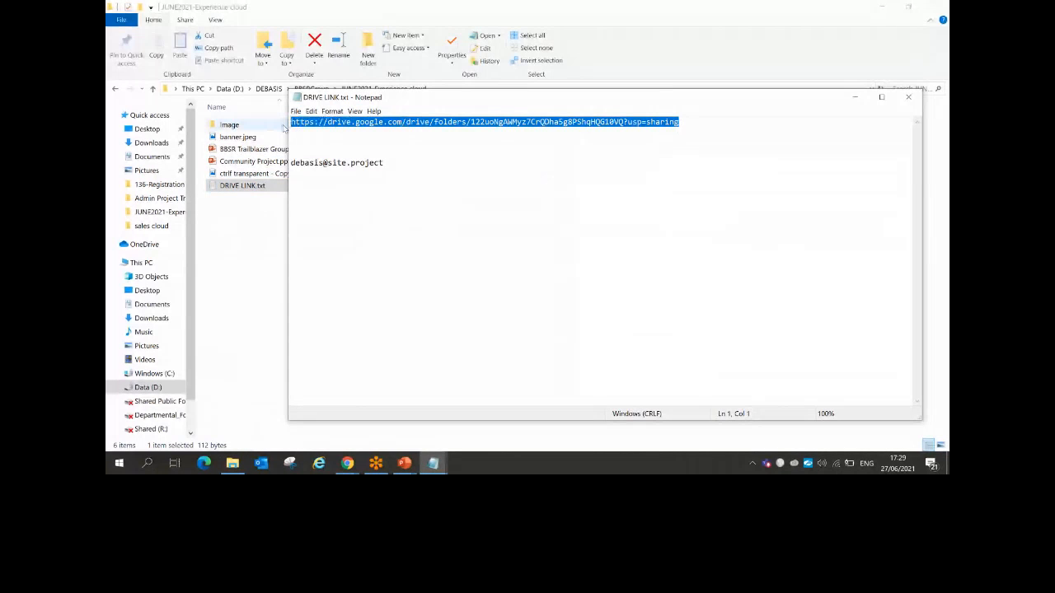
Paste and send the Google Drive link in the live session chat, then minimize the window
{"action": "mouse_move", "coordinate": [347, 463]}
{"action": "left_click", "coordinate": [206, 411]}
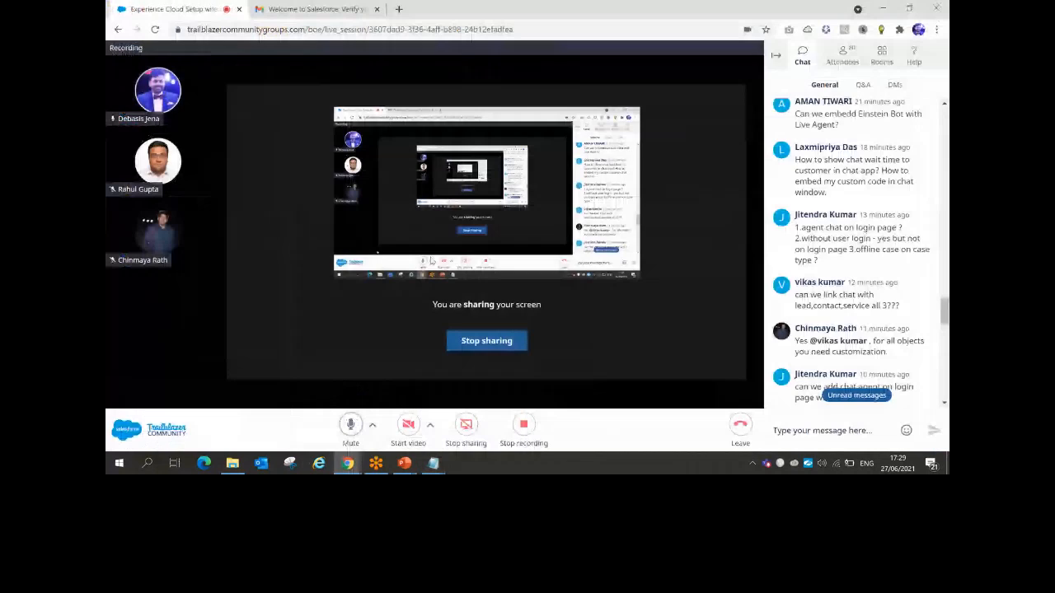
{"action": "left_click", "coordinate": [800, 435]}
{"action": "key", "text": "ctrl+v"}
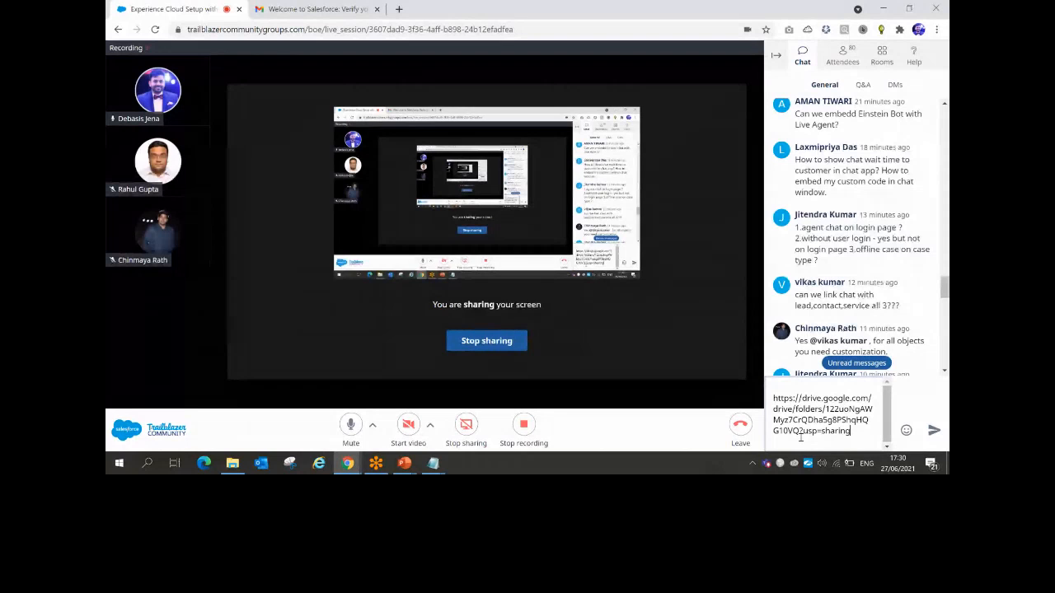
{"action": "key", "text": "Return"}
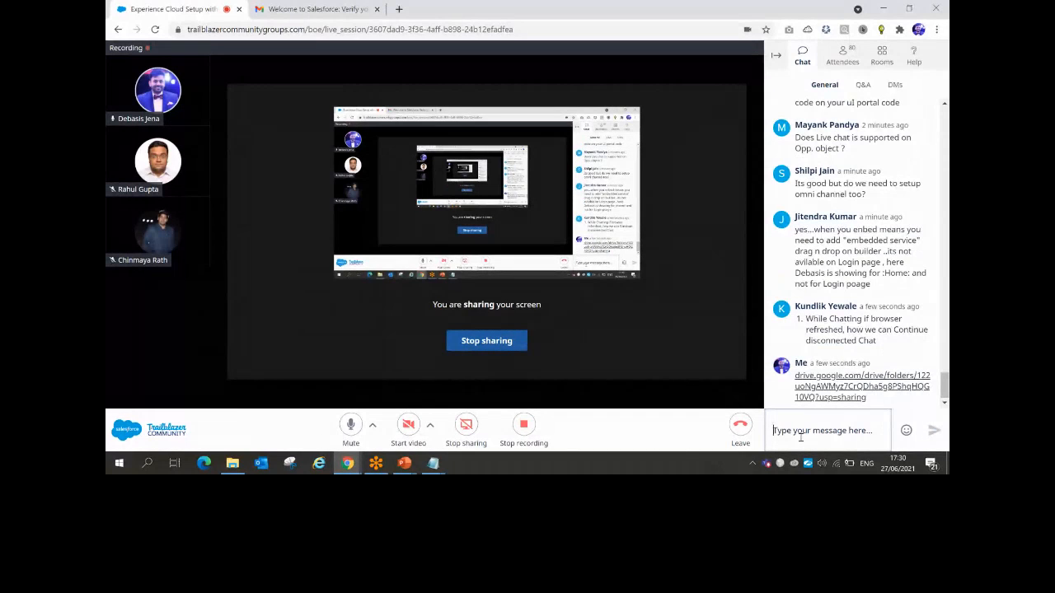
{"action": "left_click", "coordinate": [894, 8]}
Restore the Salesforce Service Setup Home browser window from the Chrome taskbar preview
{"action": "left_click", "coordinate": [257, 256]}
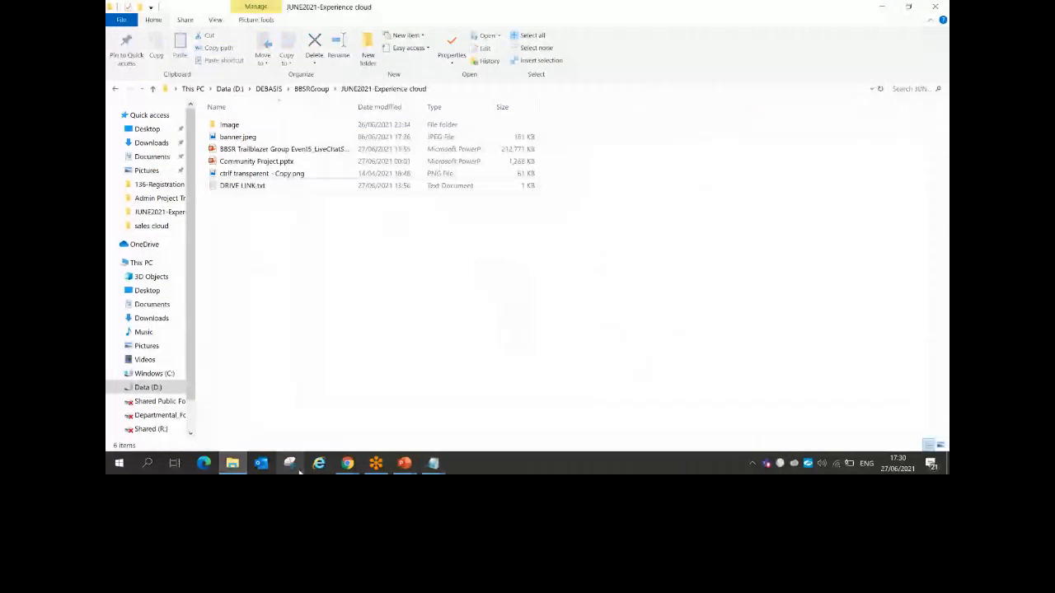
{"action": "mouse_move", "coordinate": [356, 468]}
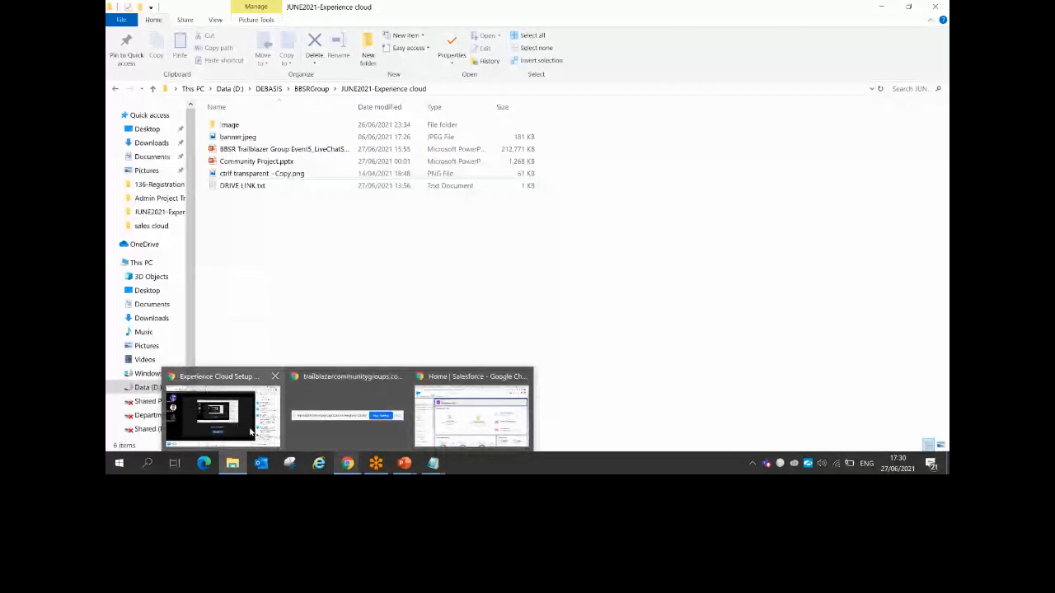
{"action": "left_click", "coordinate": [251, 431]}
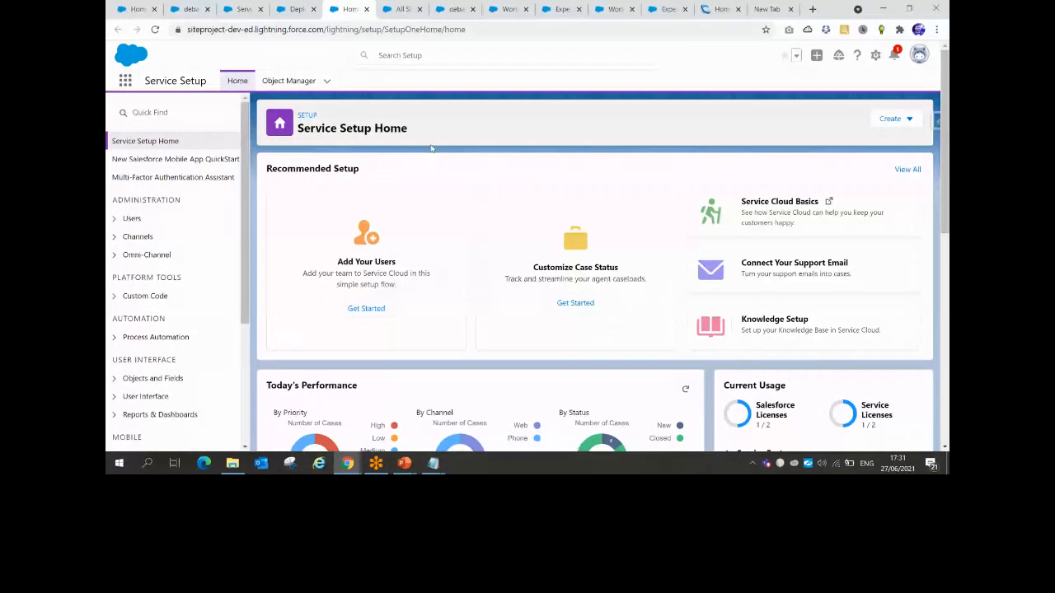
Search the full Recommended Setup options list for 'knowl' so Knowledge Setup appears
{"action": "left_click", "coordinate": [161, 111]}
{"action": "type", "text": "kn"}
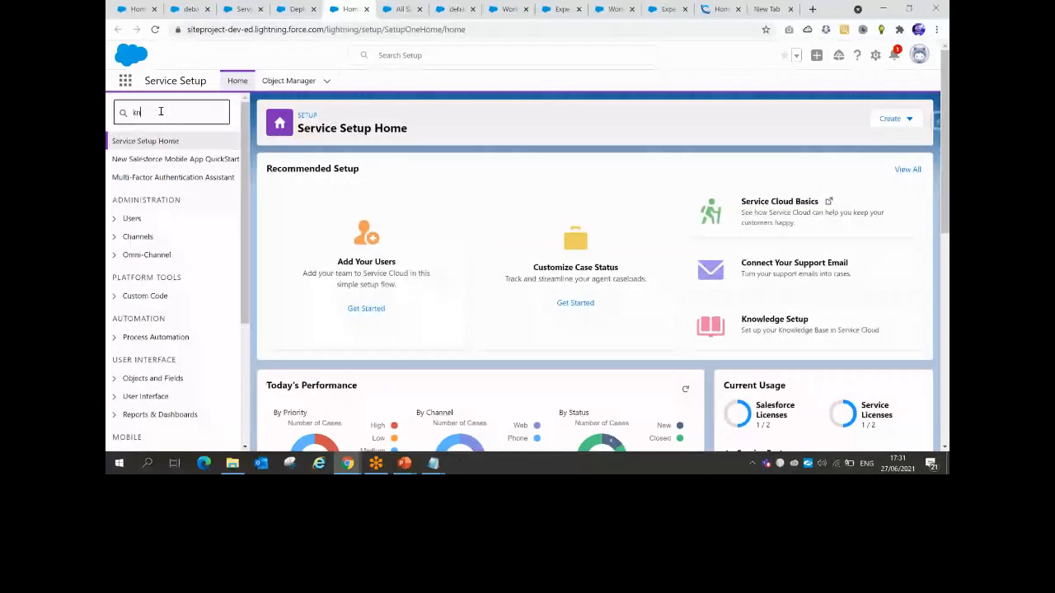
{"action": "type", "text": "owled"}
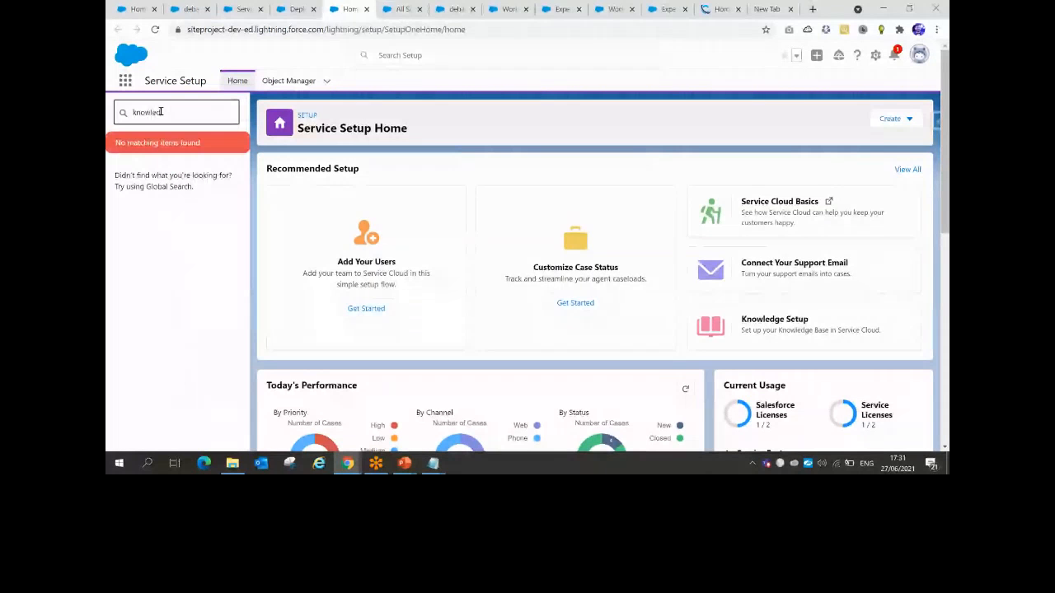
{"action": "key", "text": "BackSpace"}
{"action": "key", "text": "BackSpace"}
{"action": "key", "text": "BackSpace"}
{"action": "key", "text": "BackSpace"}
{"action": "key", "text": "BackSpace"}
{"action": "key", "text": "BackSpace"}
{"action": "key", "text": "BackSpace"}
{"action": "left_click", "coordinate": [157, 30]}
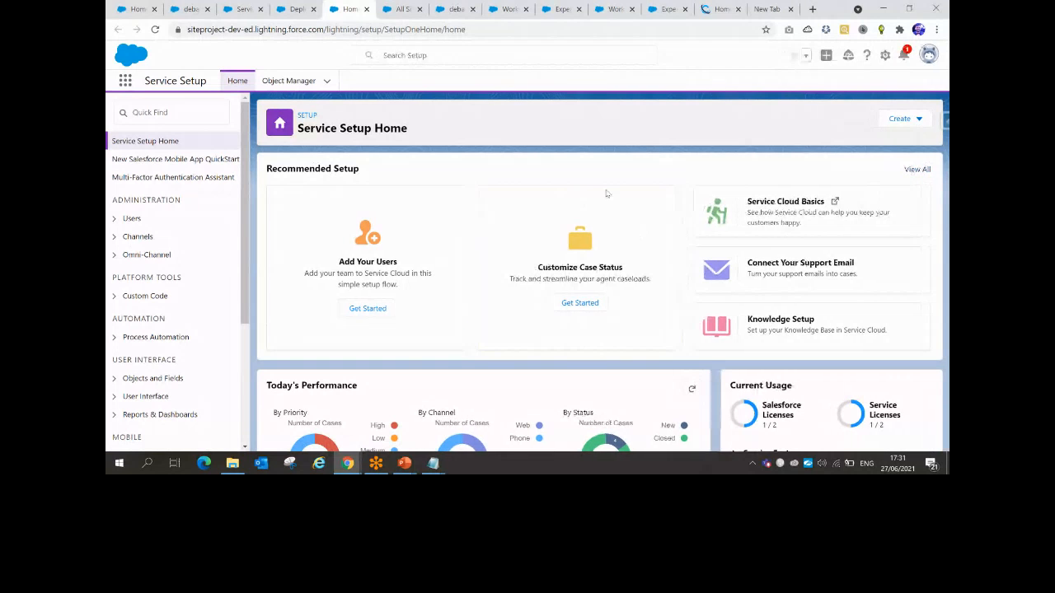
{"action": "left_click", "coordinate": [396, 162]}
{"action": "type", "text": "knwol"}
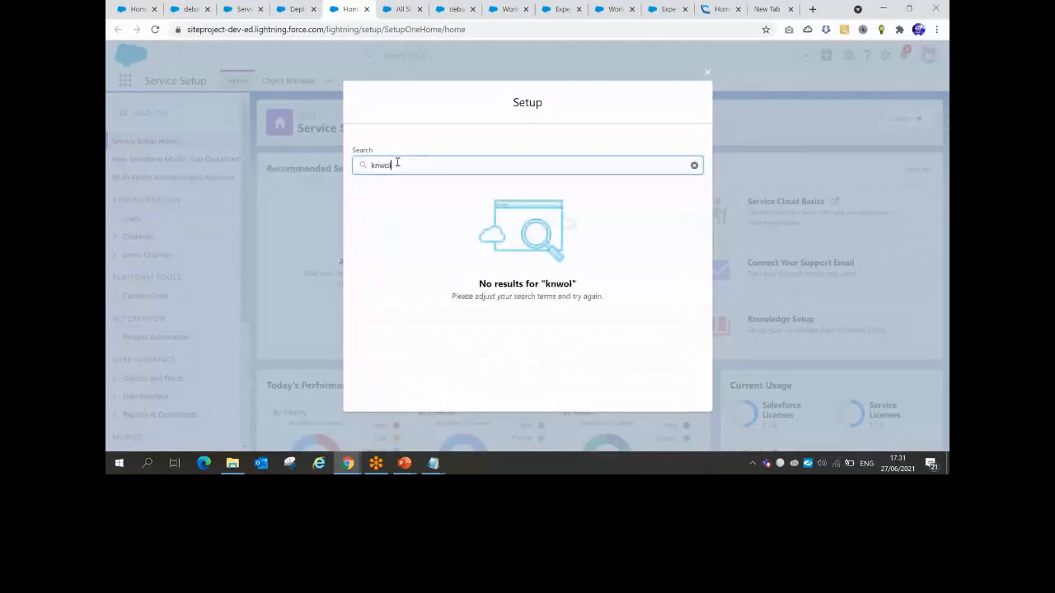
{"action": "key", "text": "BackSpace"}
{"action": "key", "text": "BackSpace"}
{"action": "key", "text": "BackSpace"}
{"action": "type", "text": "owl"}
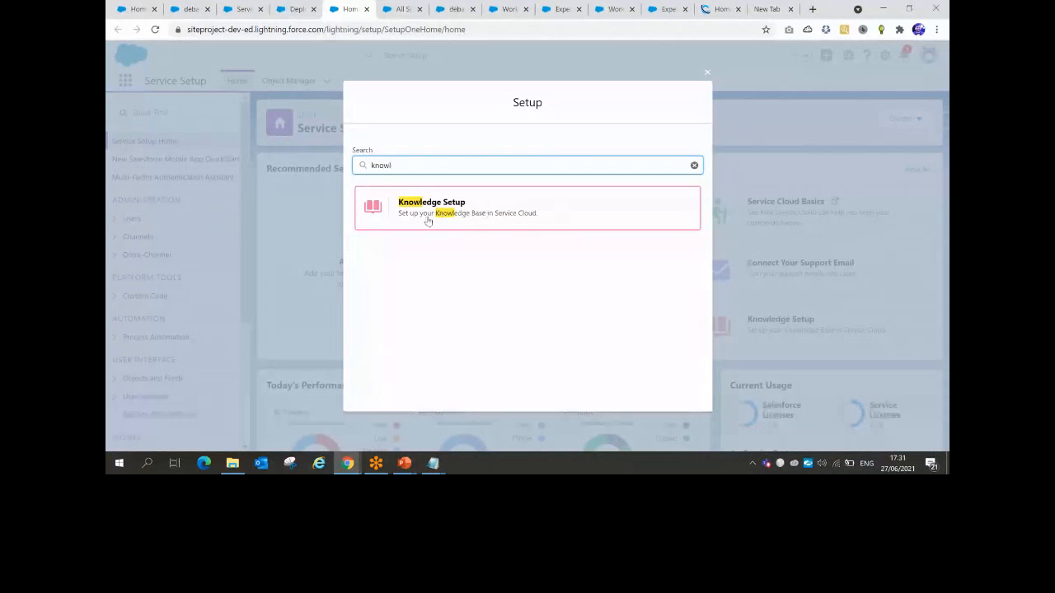
Open Knowledge Setup, review its enable, authors and data-category steps, and start the wizard
{"action": "left_click", "coordinate": [459, 213]}
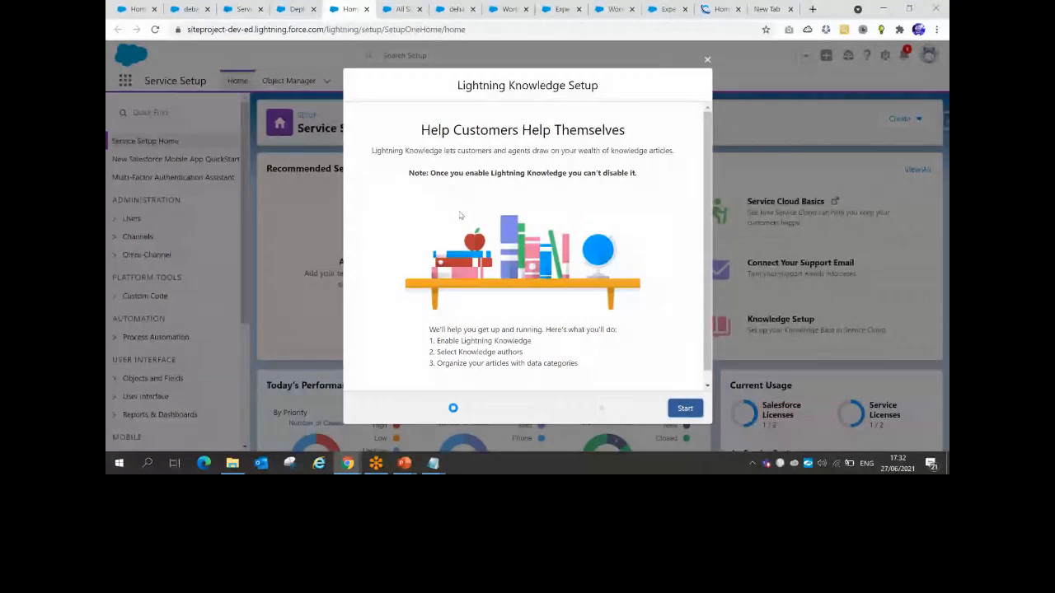
{"action": "left_click_drag", "start_coordinate": [442, 340], "coordinate": [530, 337]}
{"action": "left_click_drag", "start_coordinate": [445, 352], "coordinate": [500, 356]}
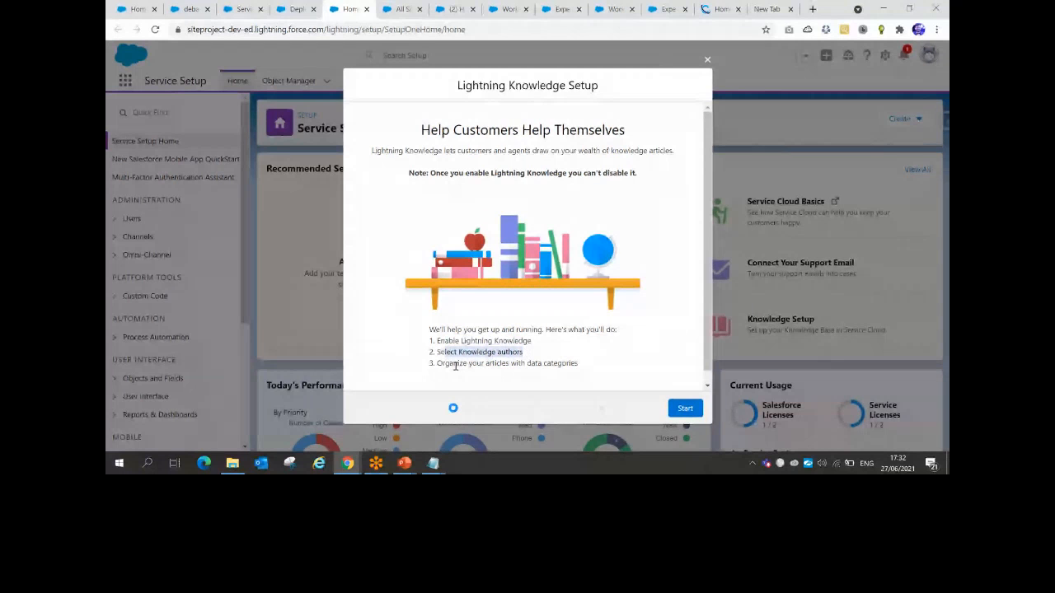
{"action": "left_click_drag", "start_coordinate": [437, 364], "coordinate": [578, 364]}
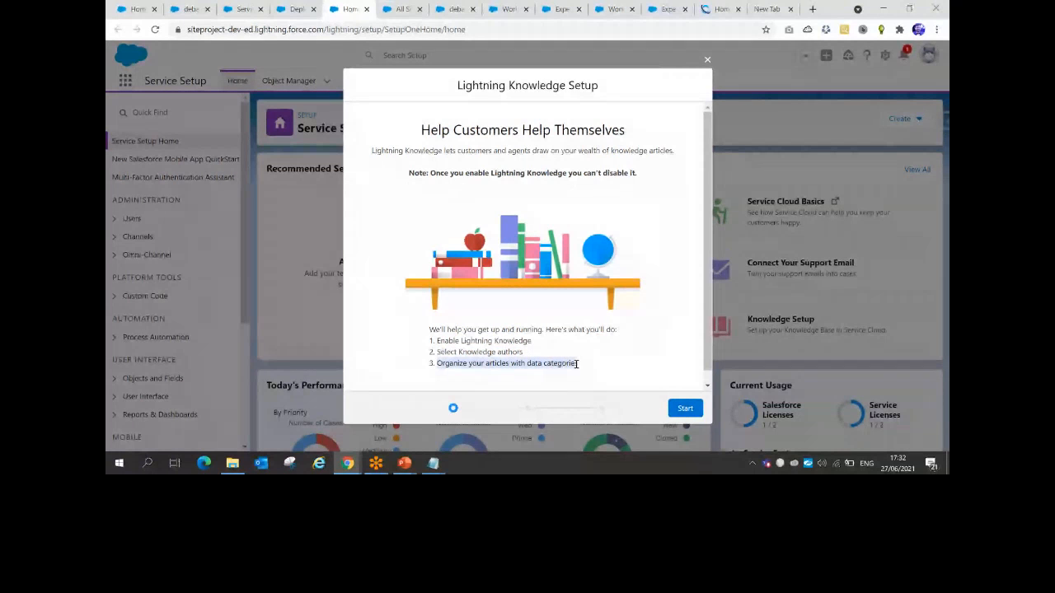
{"action": "left_click", "coordinate": [468, 348]}
{"action": "left_click_drag", "start_coordinate": [436, 340], "coordinate": [577, 363]}
{"action": "left_click", "coordinate": [439, 361]}
{"action": "left_click", "coordinate": [685, 407]}
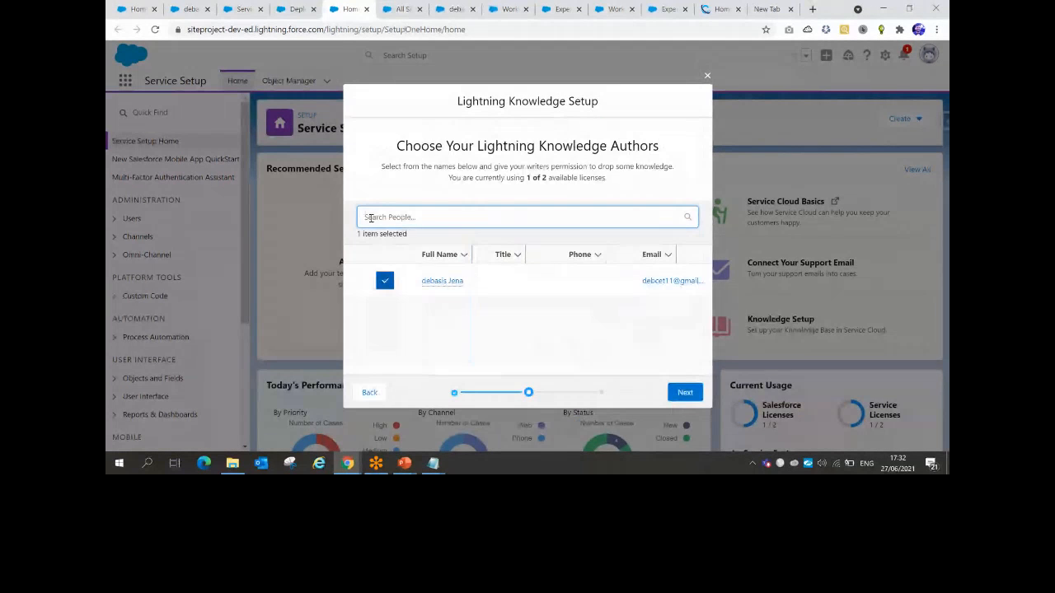
Keep the one listed user as Knowledge author (1 of 2 licences) and skip data categories
{"action": "left_click", "coordinate": [385, 280]}
{"action": "left_click", "coordinate": [385, 280]}
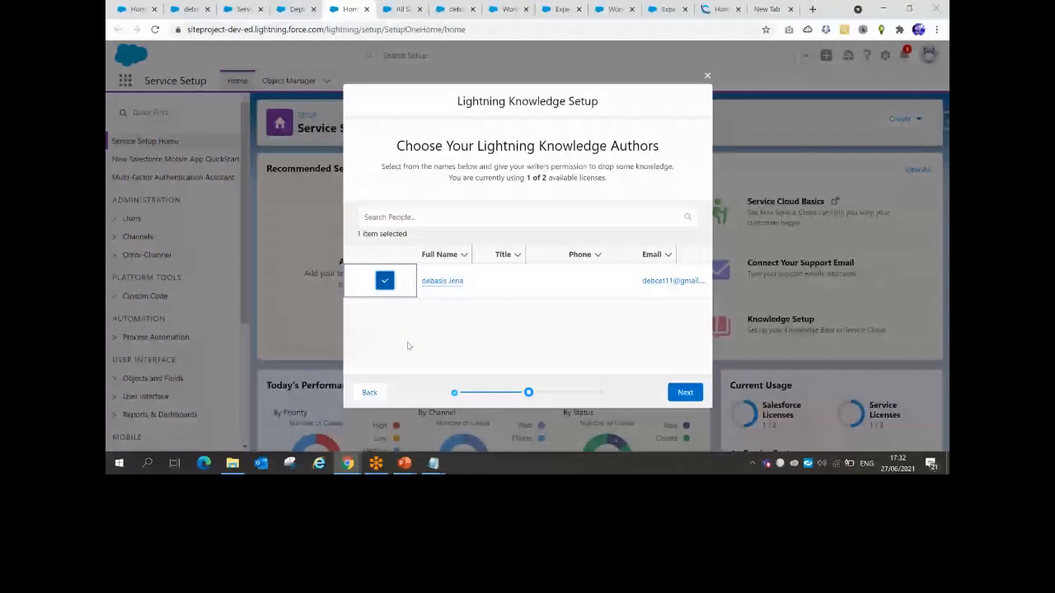
{"action": "left_click_drag", "start_coordinate": [508, 178], "coordinate": [609, 183]}
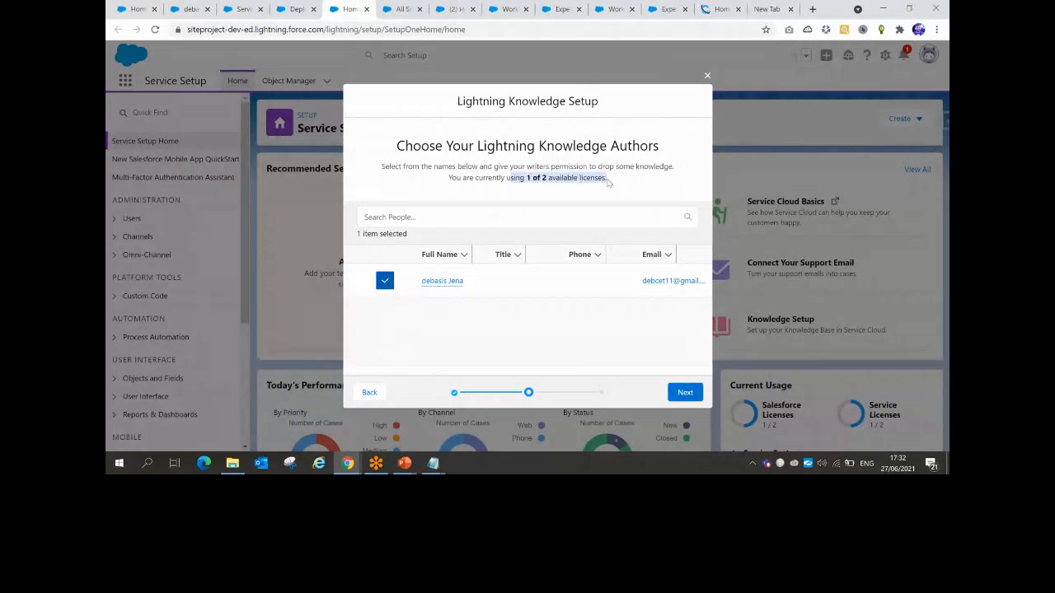
{"action": "left_click", "coordinate": [683, 394]}
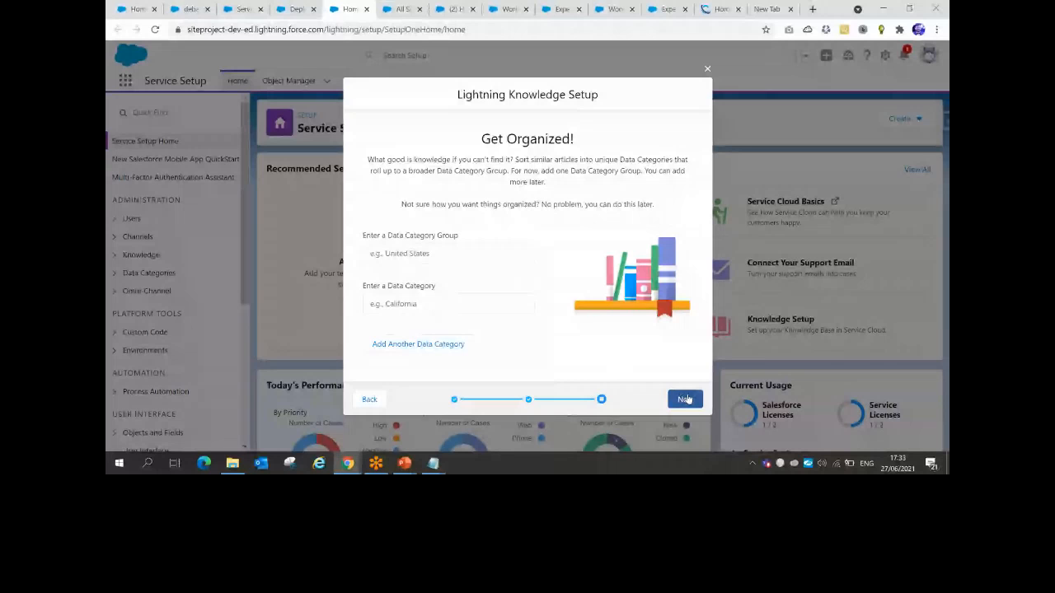
{"action": "left_click", "coordinate": [685, 399]}
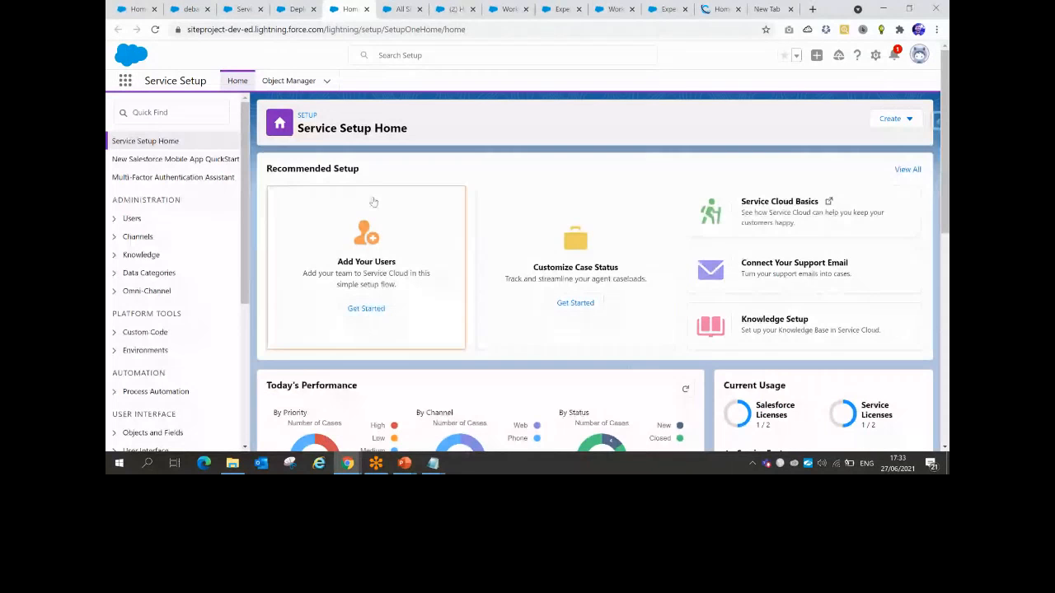
Filter Object Manager for 'knowl' and open the Knowledge object (Knowledge__kav)
{"action": "left_click", "coordinate": [289, 80]}
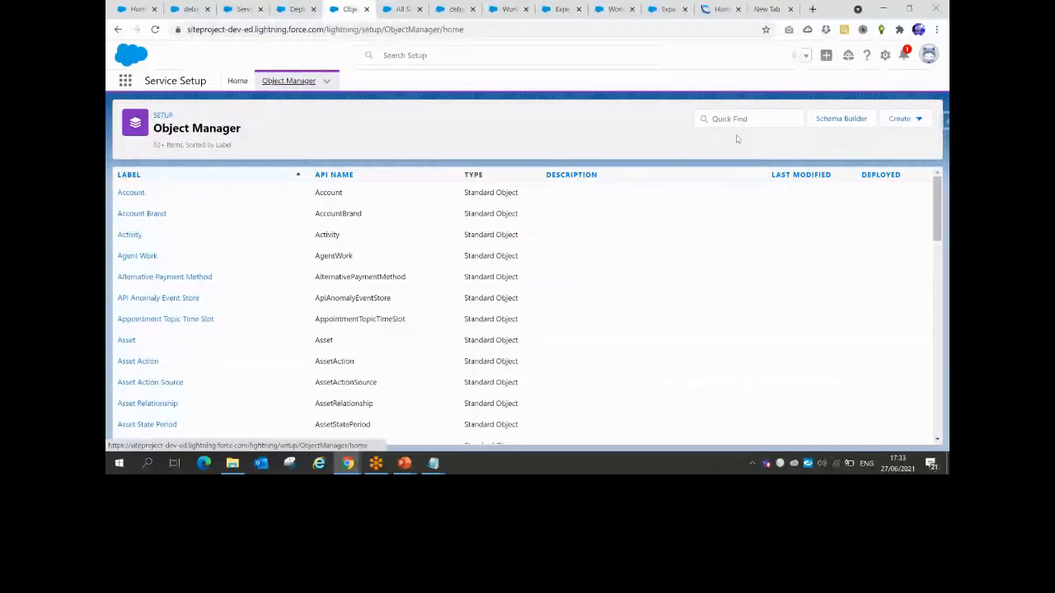
{"action": "left_click", "coordinate": [732, 119]}
{"action": "type", "text": "knowl"}
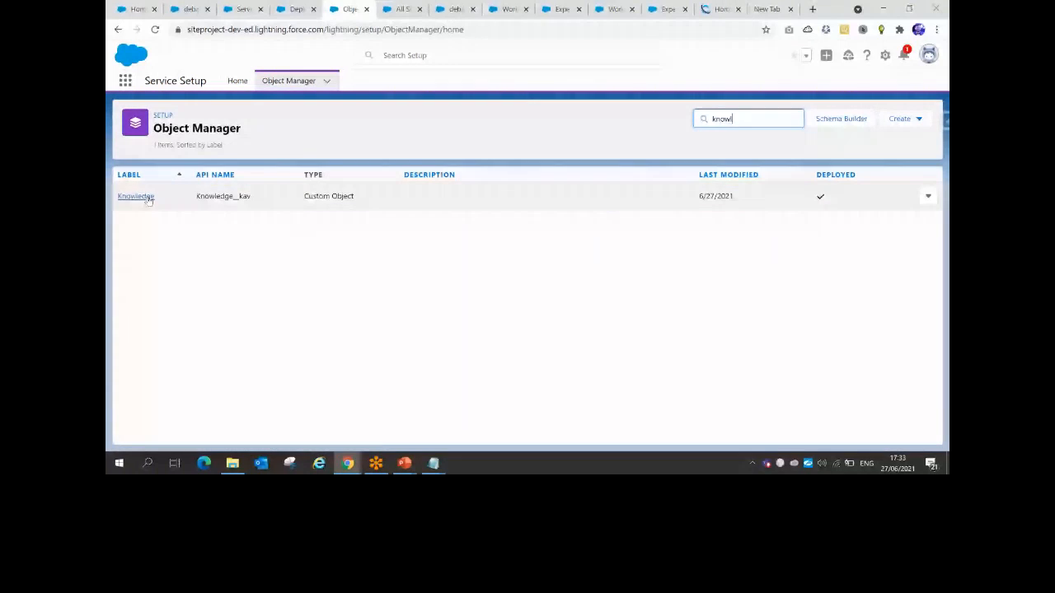
{"action": "left_click_drag", "start_coordinate": [196, 200], "coordinate": [253, 201]}
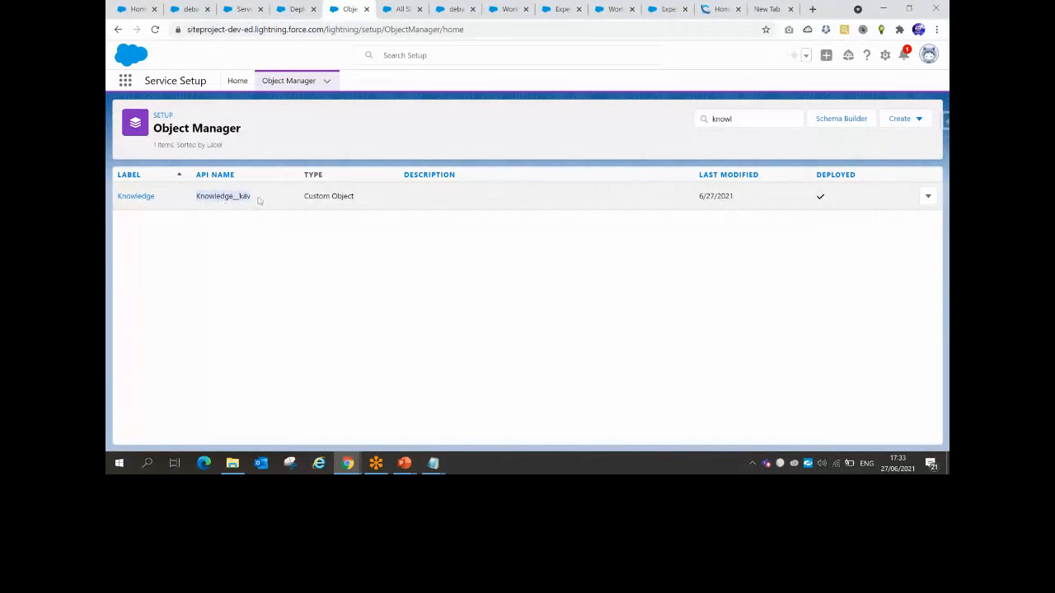
{"action": "left_click", "coordinate": [142, 198]}
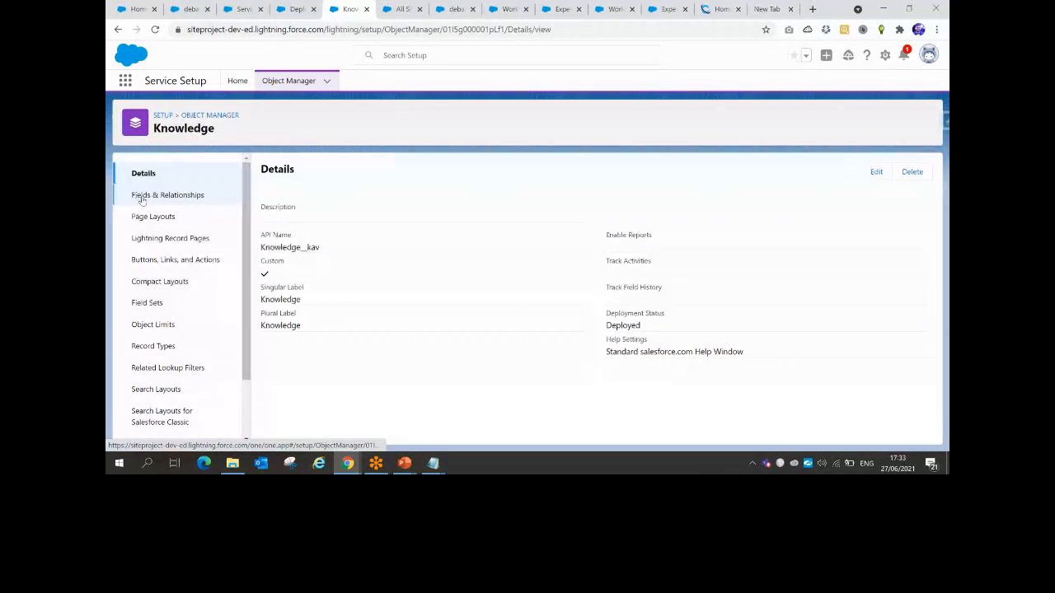
Check the Knowledge record types, then list its 38 Fields & Relationships
{"action": "scroll", "coordinate": [168, 338], "scroll_direction": "down", "scroll_amount": 1}
{"action": "left_click", "coordinate": [170, 332]}
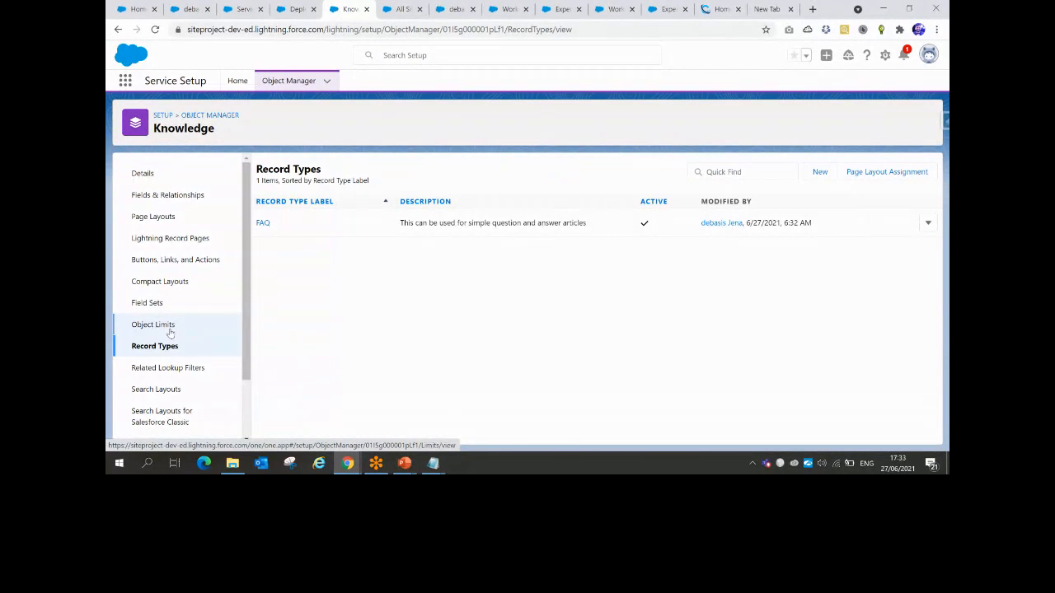
{"action": "left_click", "coordinate": [186, 201]}
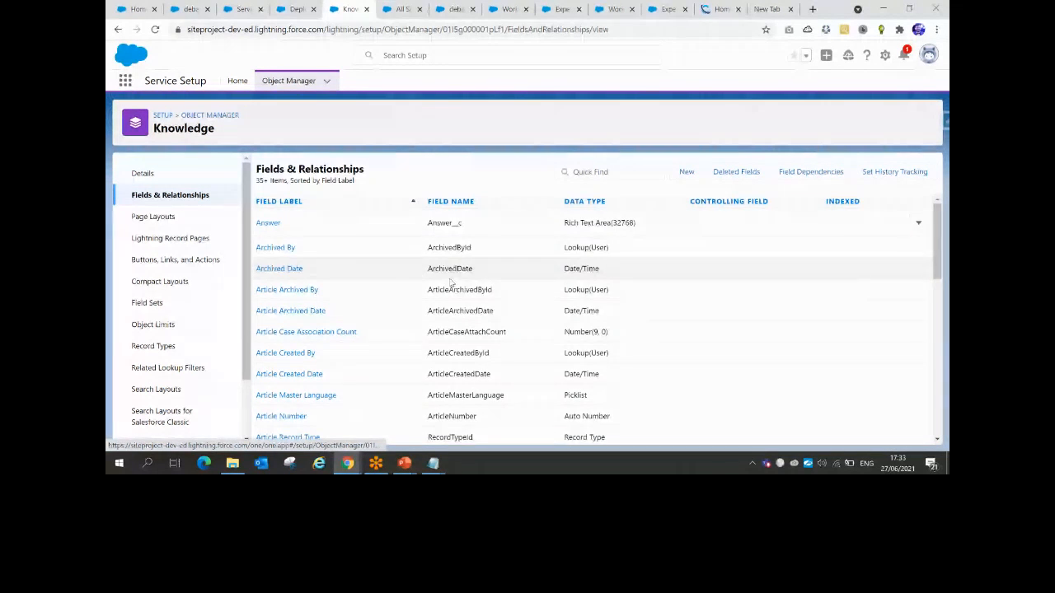
{"action": "scroll", "coordinate": [450, 282], "scroll_direction": "down", "scroll_amount": 5}
{"action": "scroll", "coordinate": [451, 282], "scroll_direction": "up", "scroll_amount": 2}
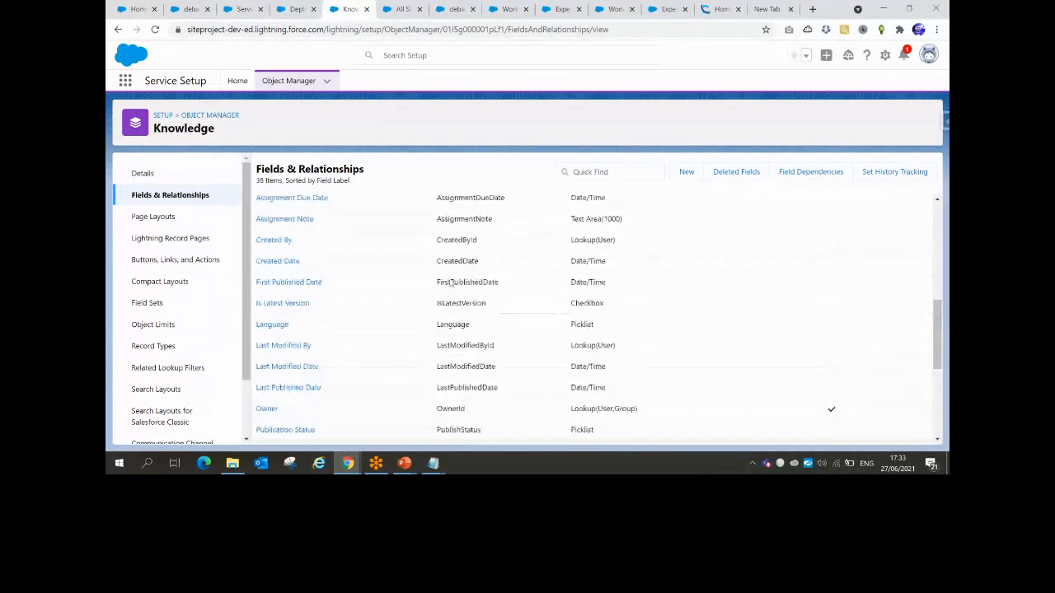
{"action": "scroll", "coordinate": [450, 283], "scroll_direction": "up", "scroll_amount": 5}
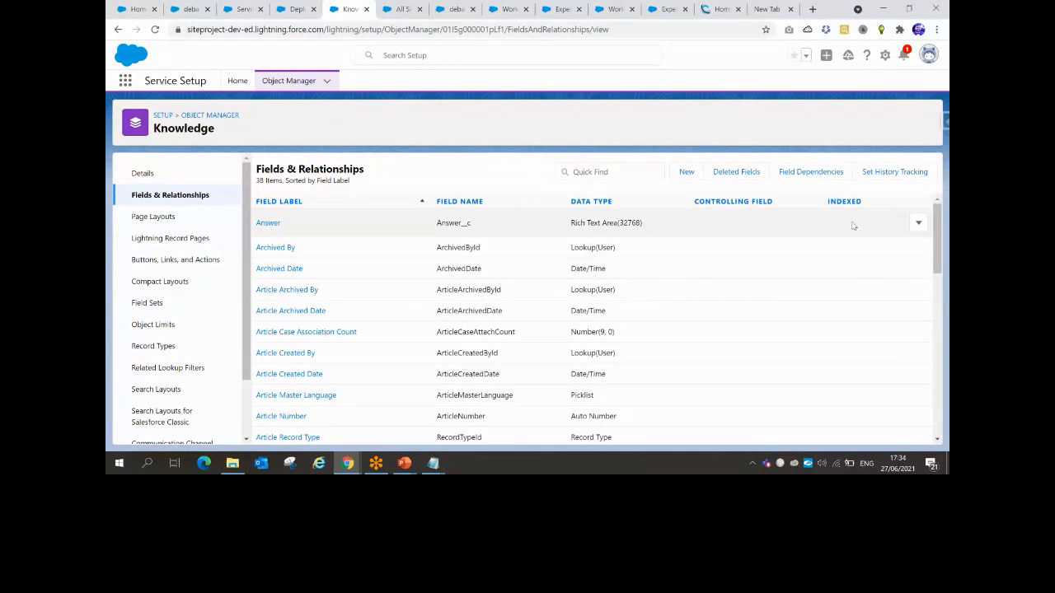
Create a Text Area (Long) field labelled 'Text' with default visibility on both layouts
{"action": "left_click", "coordinate": [687, 173]}
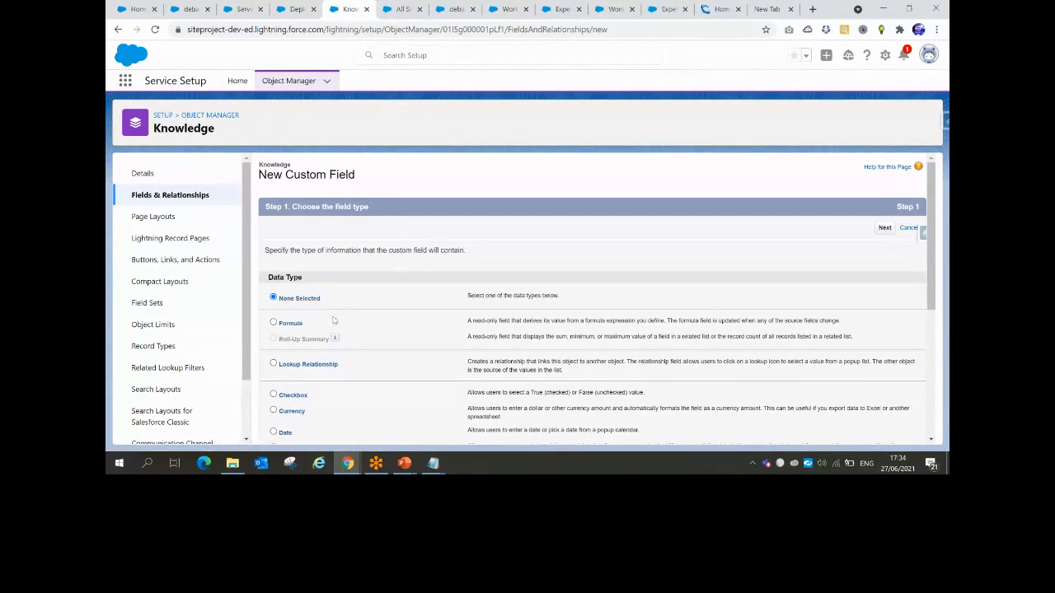
{"action": "scroll", "coordinate": [334, 320], "scroll_direction": "down", "scroll_amount": 5}
{"action": "left_click", "coordinate": [273, 371]}
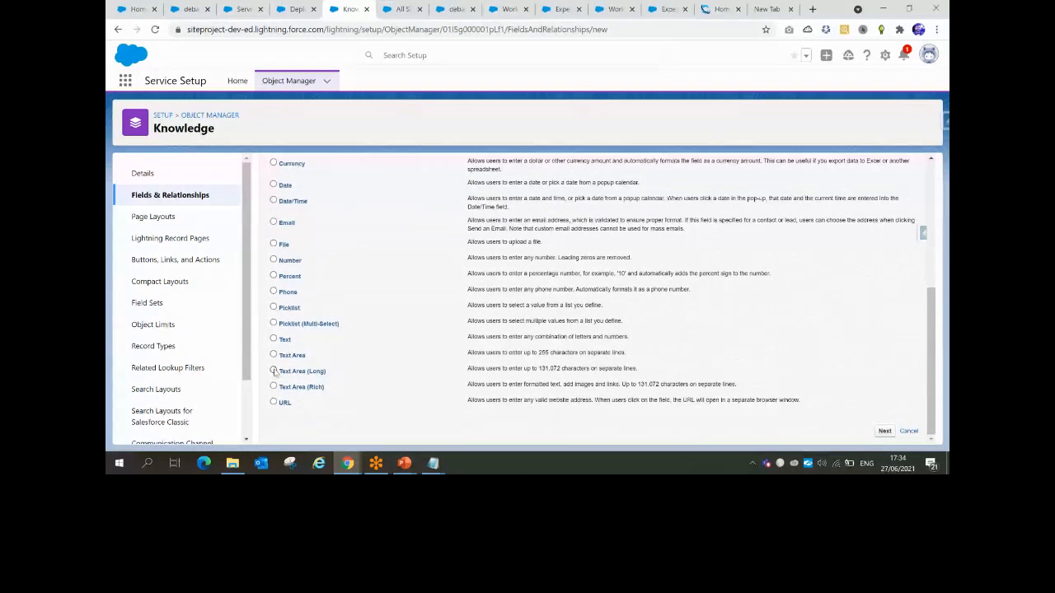
{"action": "left_click", "coordinate": [885, 431]}
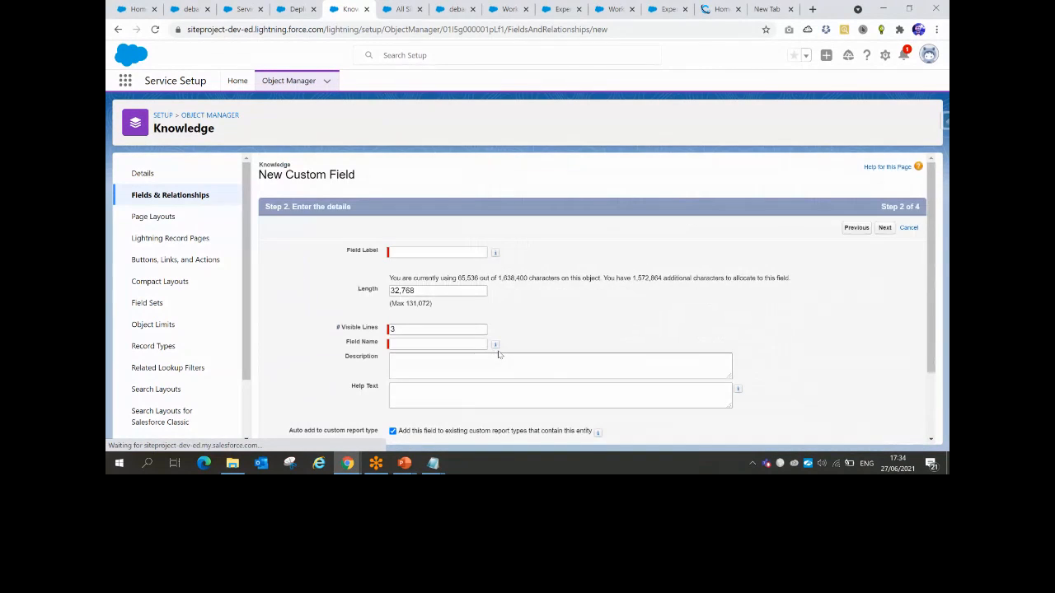
{"action": "type", "text": "Tes"}
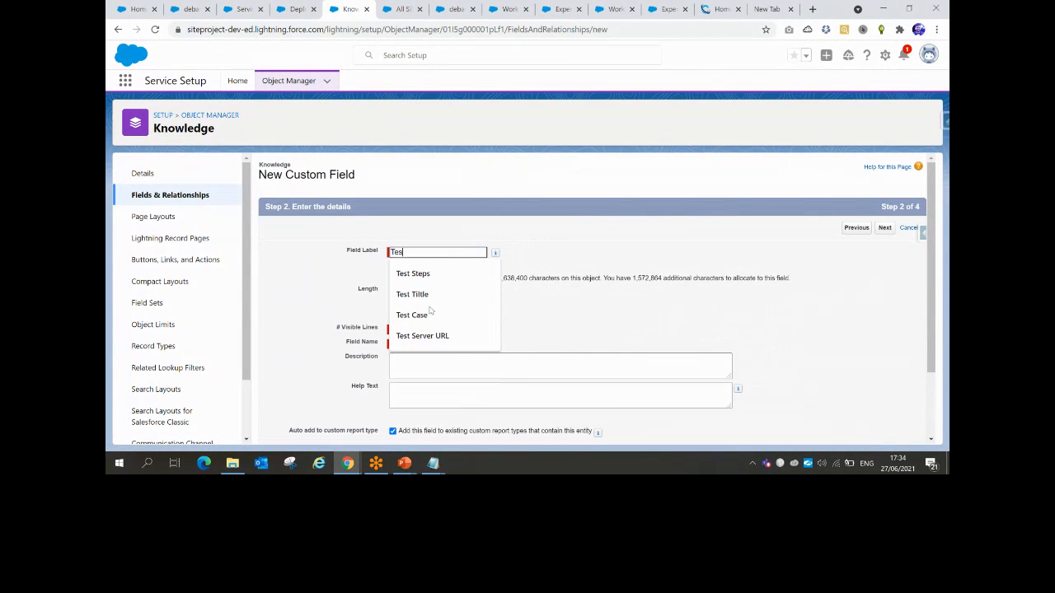
{"action": "key", "text": "BackSpace"}
{"action": "type", "text": "xt"}
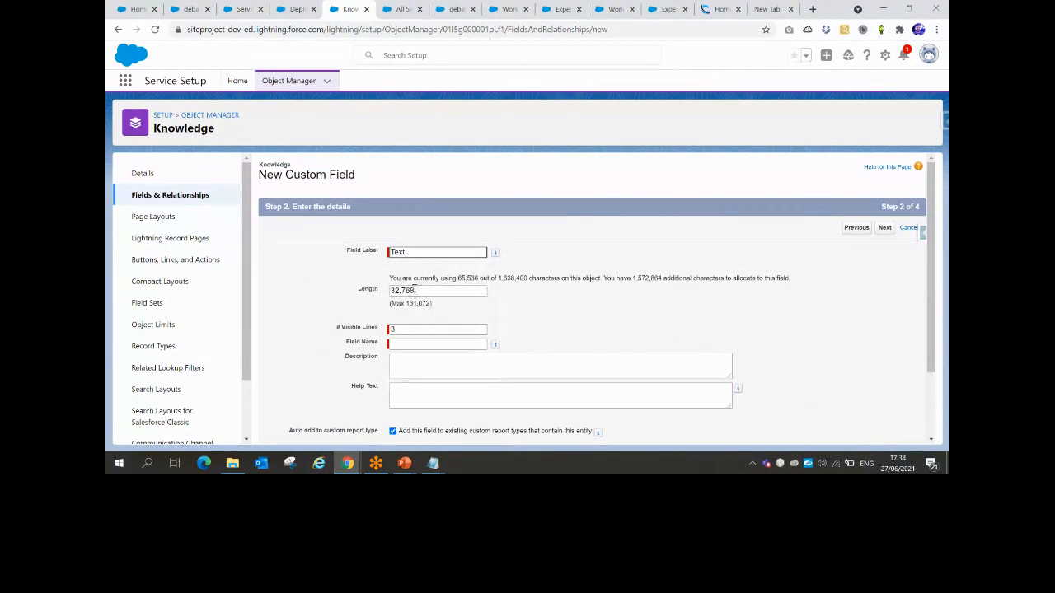
{"action": "scroll", "coordinate": [421, 370], "scroll_direction": "down", "scroll_amount": 2}
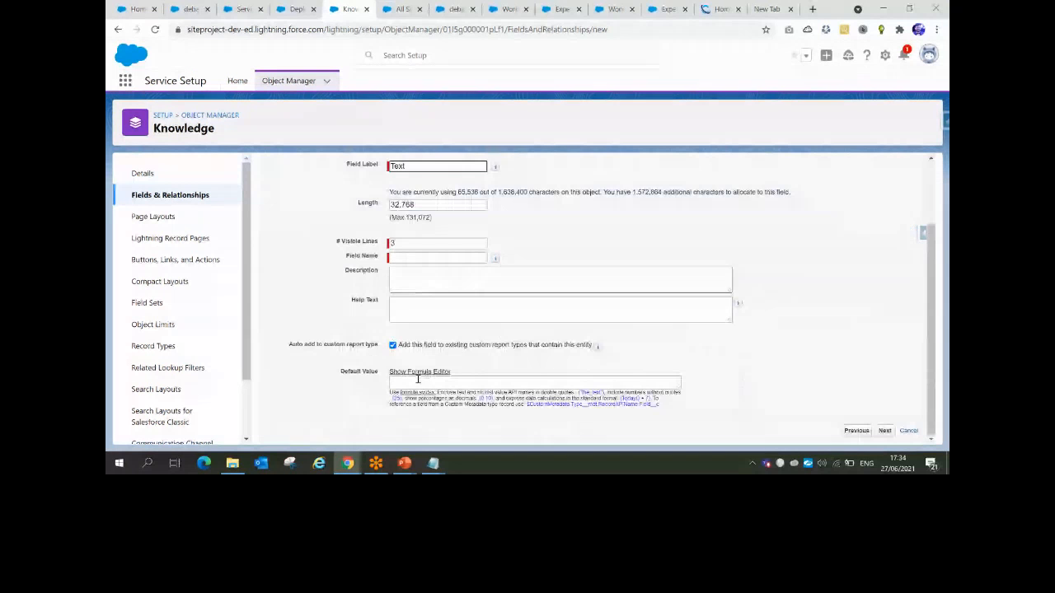
{"action": "left_click", "coordinate": [885, 431]}
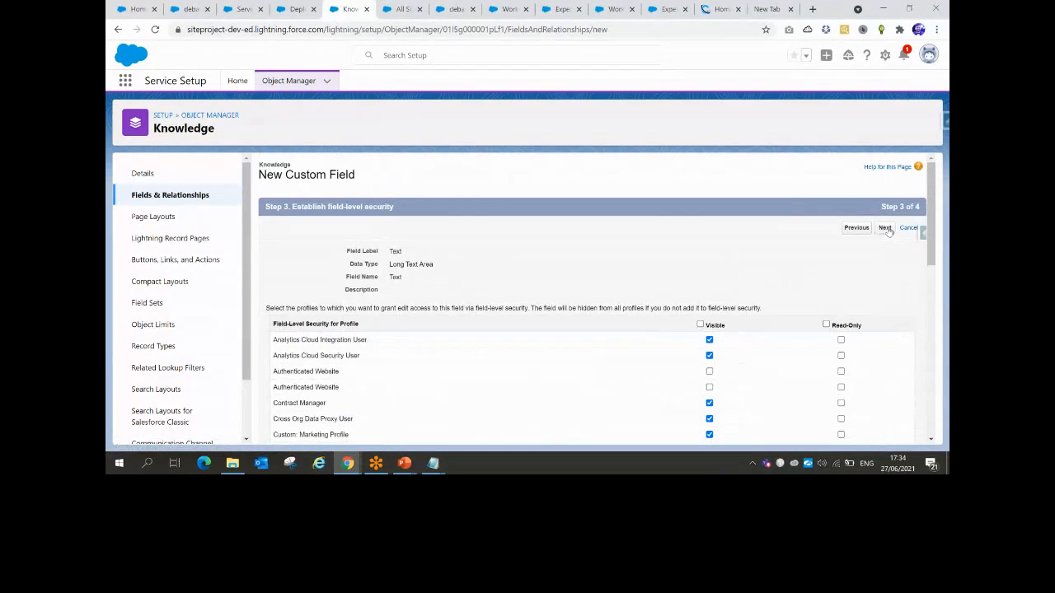
{"action": "left_click", "coordinate": [886, 229]}
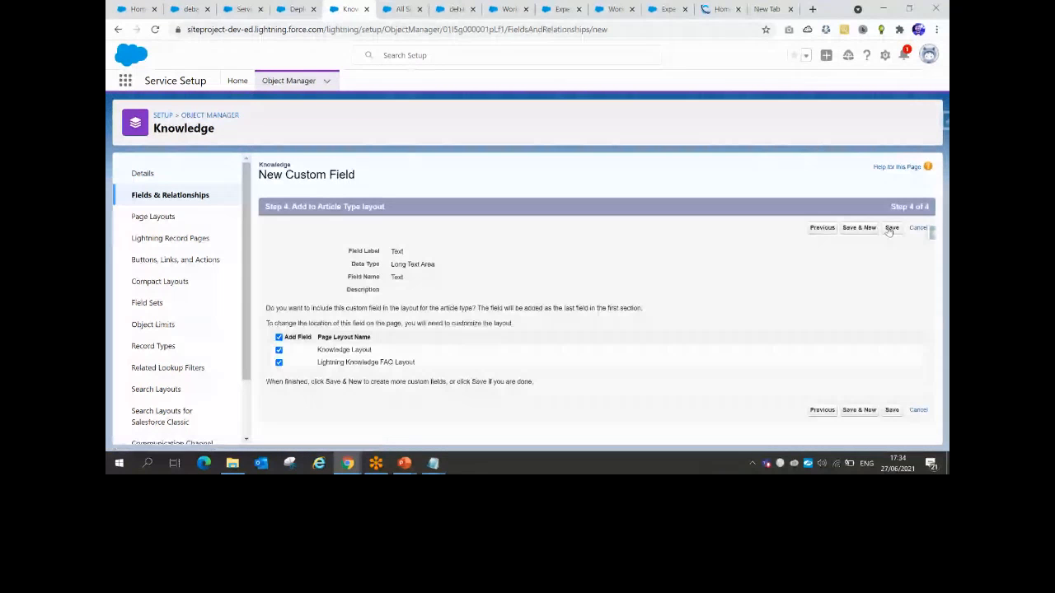
{"action": "left_click", "coordinate": [891, 228]}
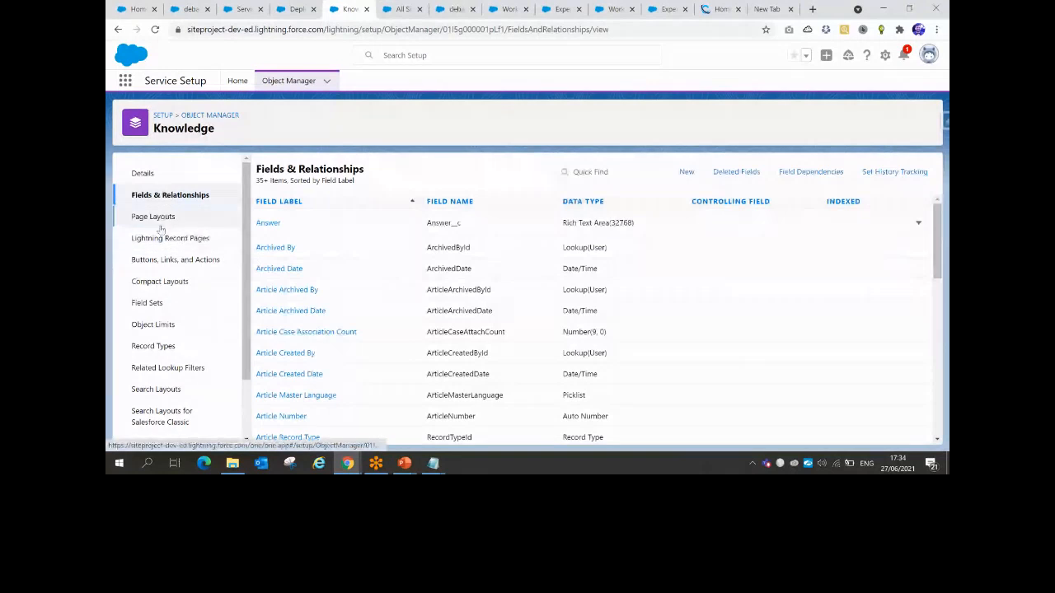
Edit the Knowledge Layout, moving Title above Text in the Information section, and save
{"action": "left_click", "coordinate": [153, 220]}
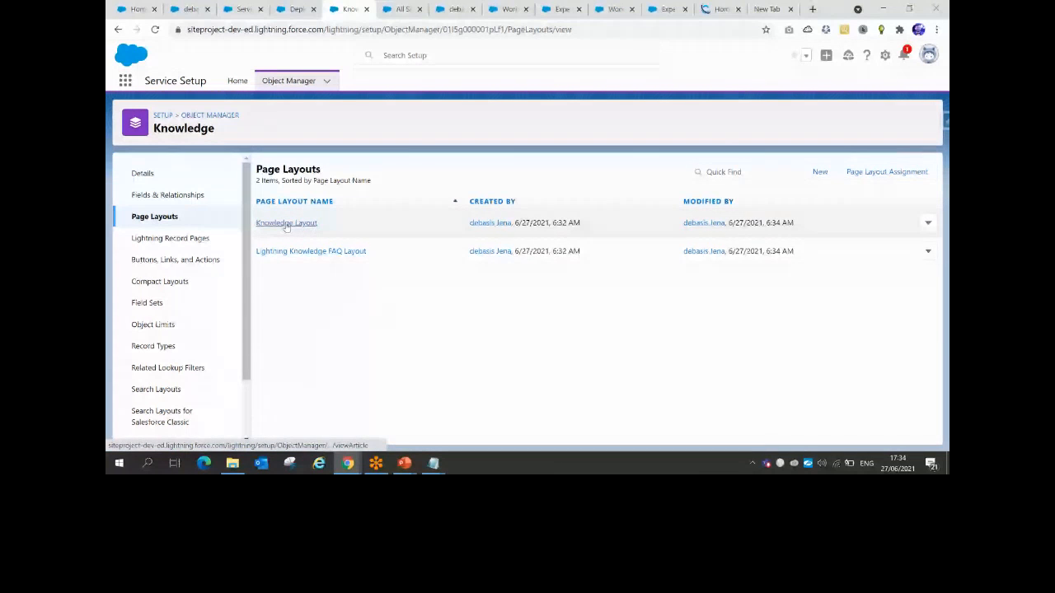
{"action": "left_click", "coordinate": [927, 222]}
{"action": "left_click", "coordinate": [896, 248]}
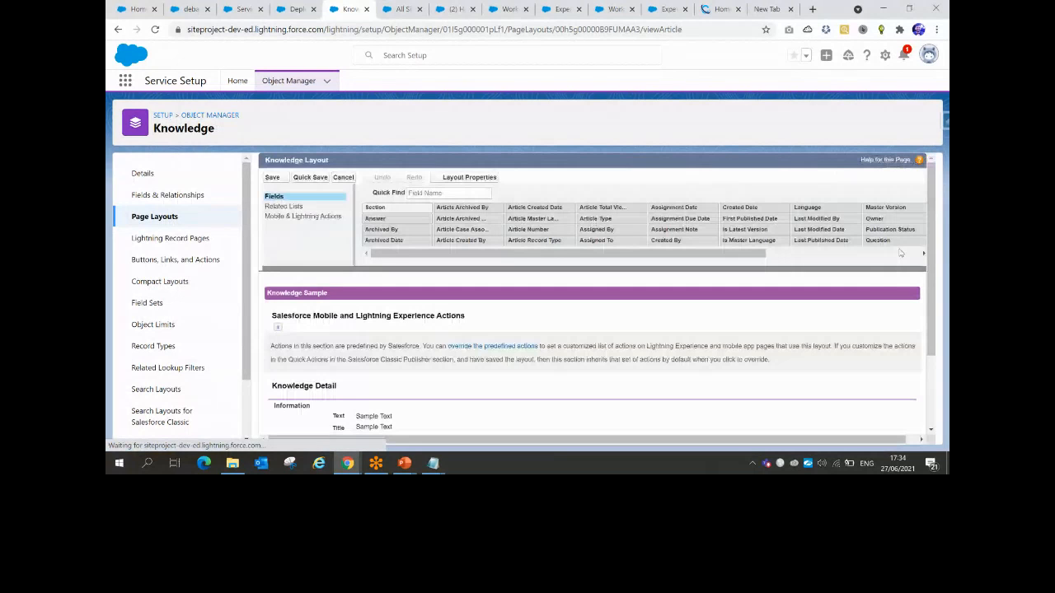
{"action": "scroll", "coordinate": [363, 324], "scroll_direction": "down", "scroll_amount": 3}
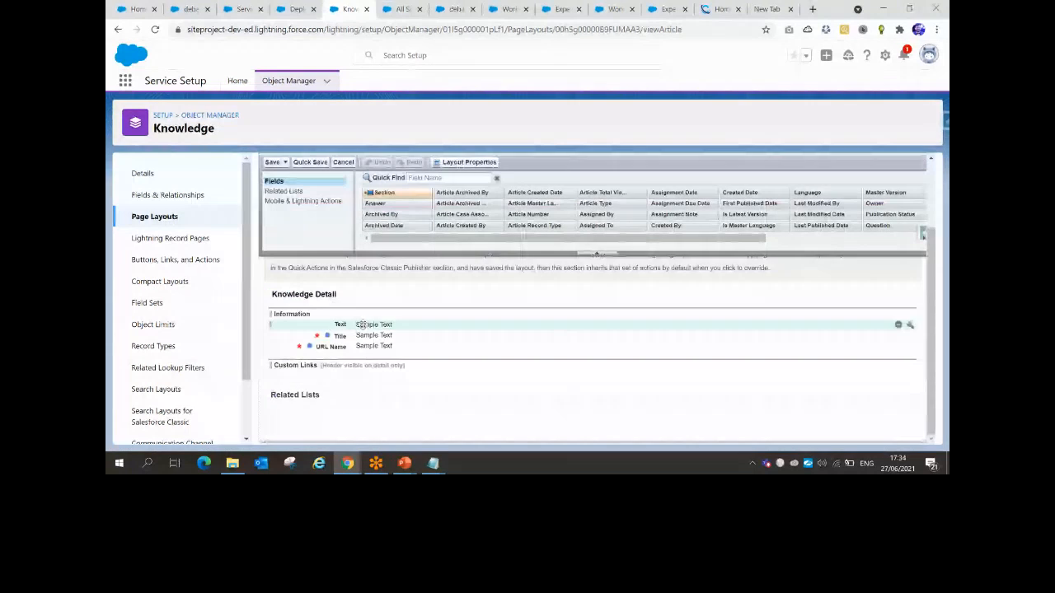
{"action": "left_click_drag", "start_coordinate": [365, 335], "coordinate": [363, 315]}
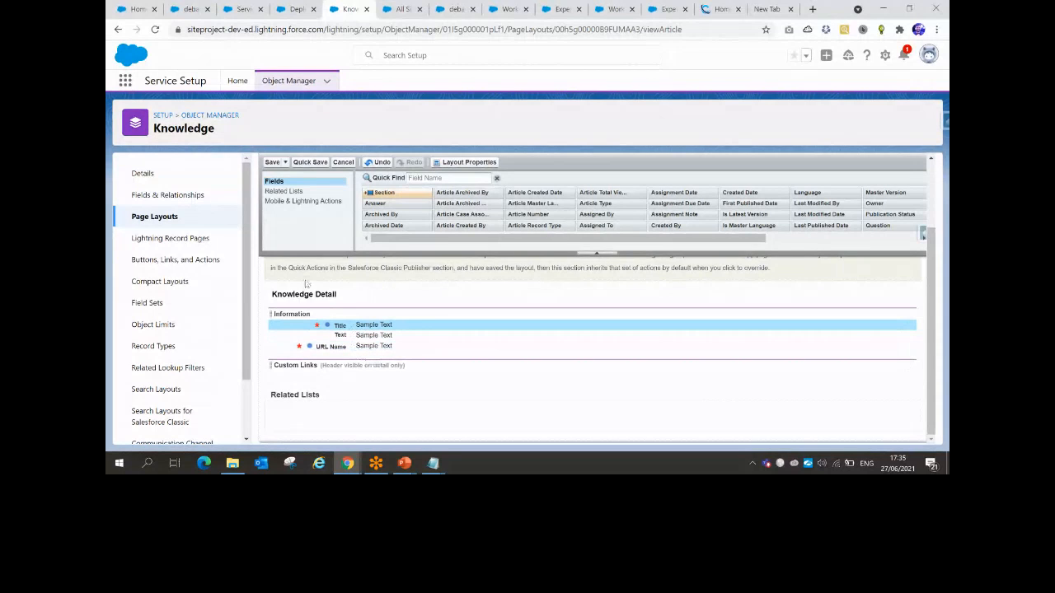
{"action": "left_click", "coordinate": [271, 163]}
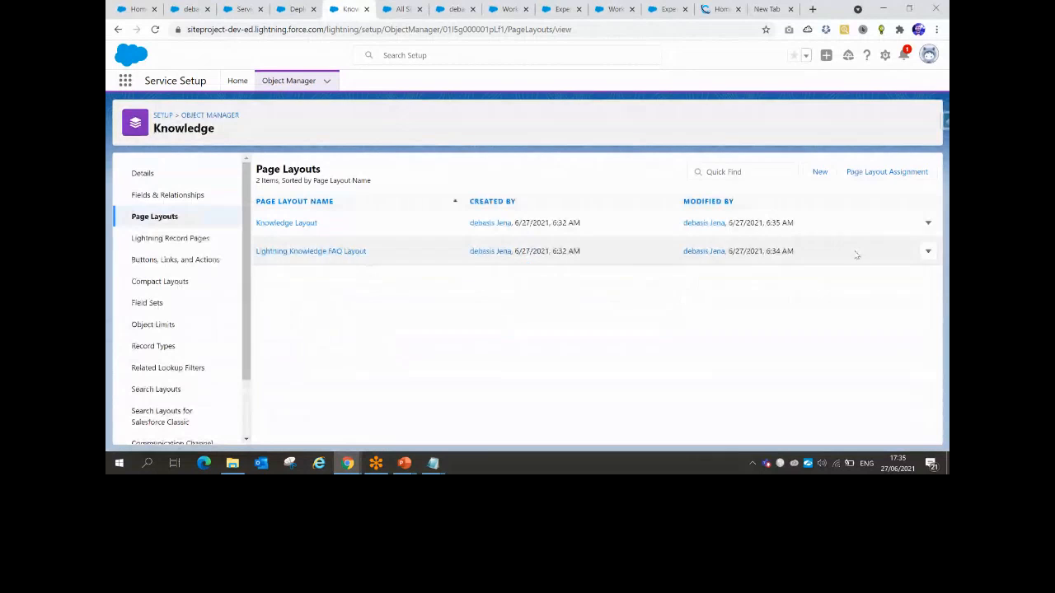
Move Text directly below Title on the Lightning Knowledge FAQ Layout, save, and return Home
{"action": "left_click", "coordinate": [927, 253]}
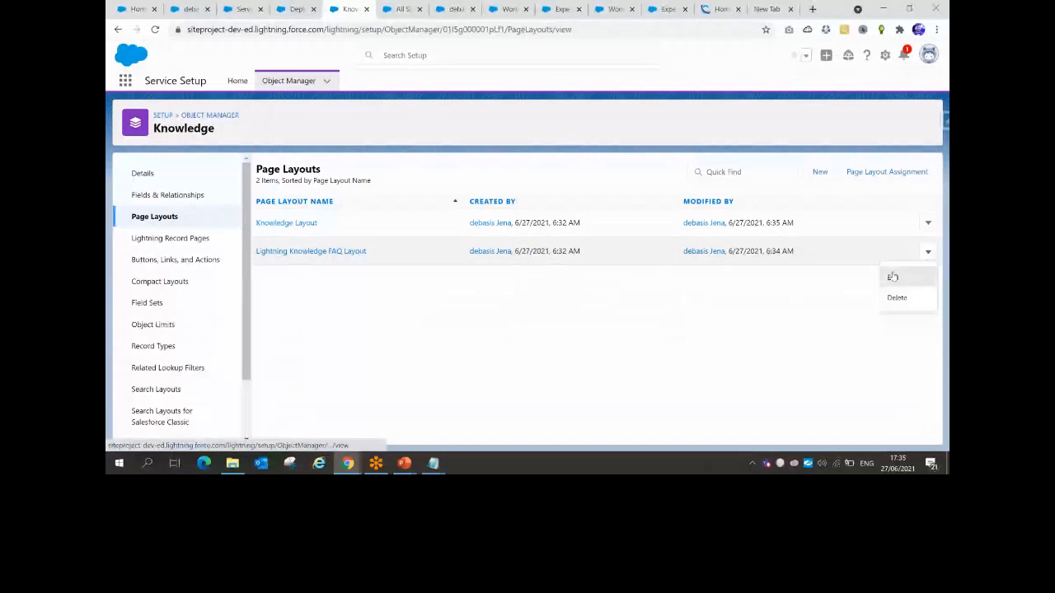
{"action": "left_click", "coordinate": [894, 276]}
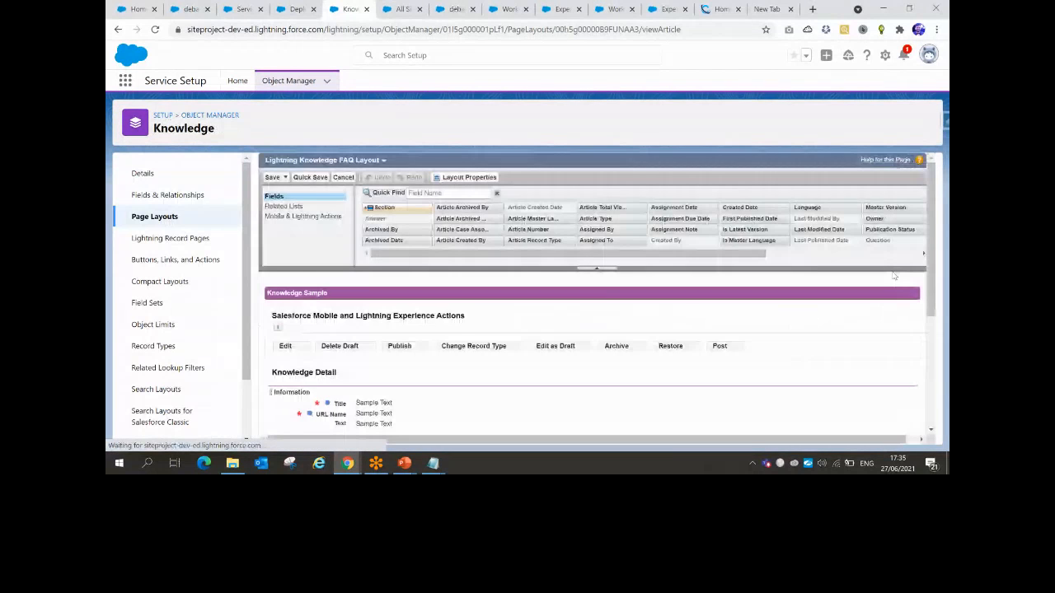
{"action": "scroll", "coordinate": [603, 303], "scroll_direction": "down", "scroll_amount": 2}
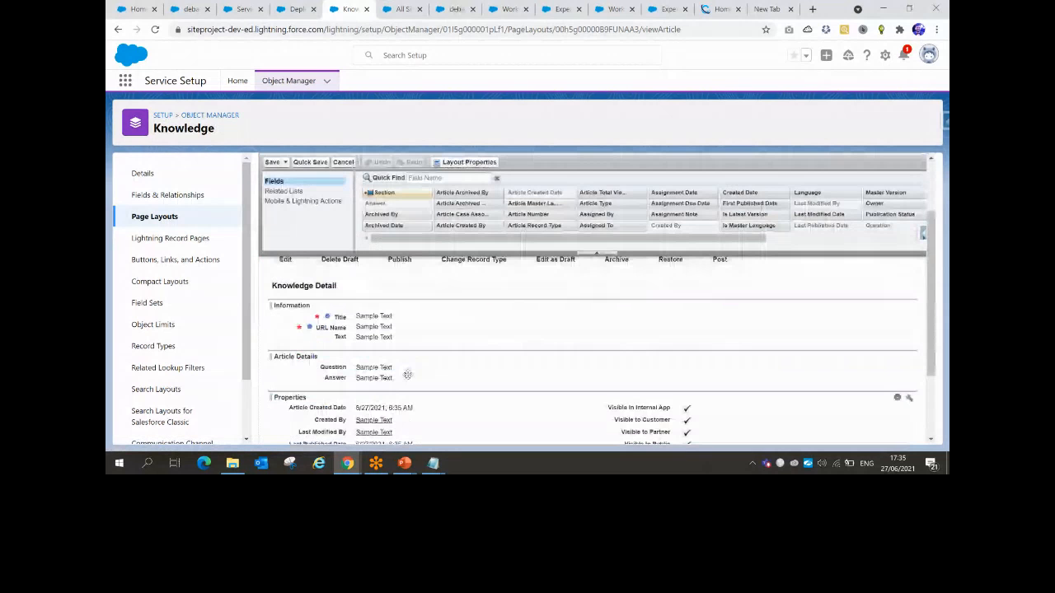
{"action": "left_click_drag", "start_coordinate": [373, 337], "coordinate": [366, 325]}
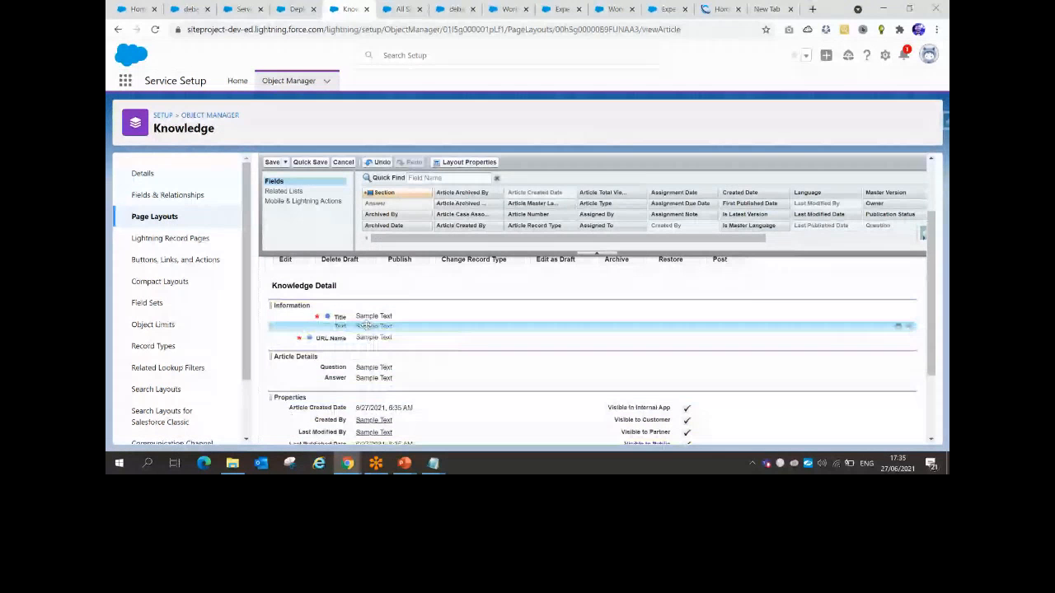
{"action": "left_click", "coordinate": [274, 162]}
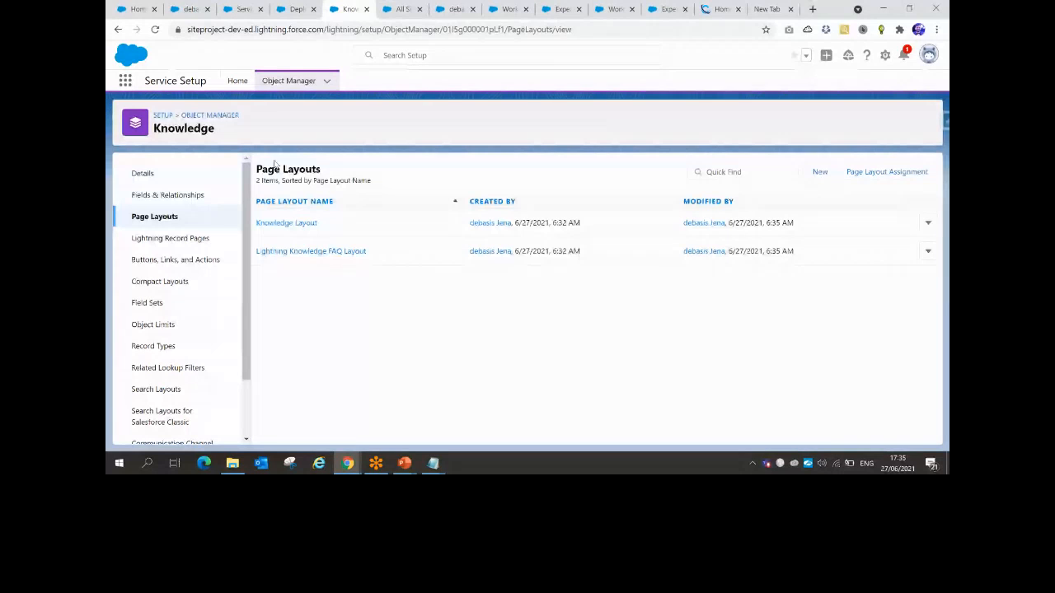
{"action": "left_click", "coordinate": [238, 82]}
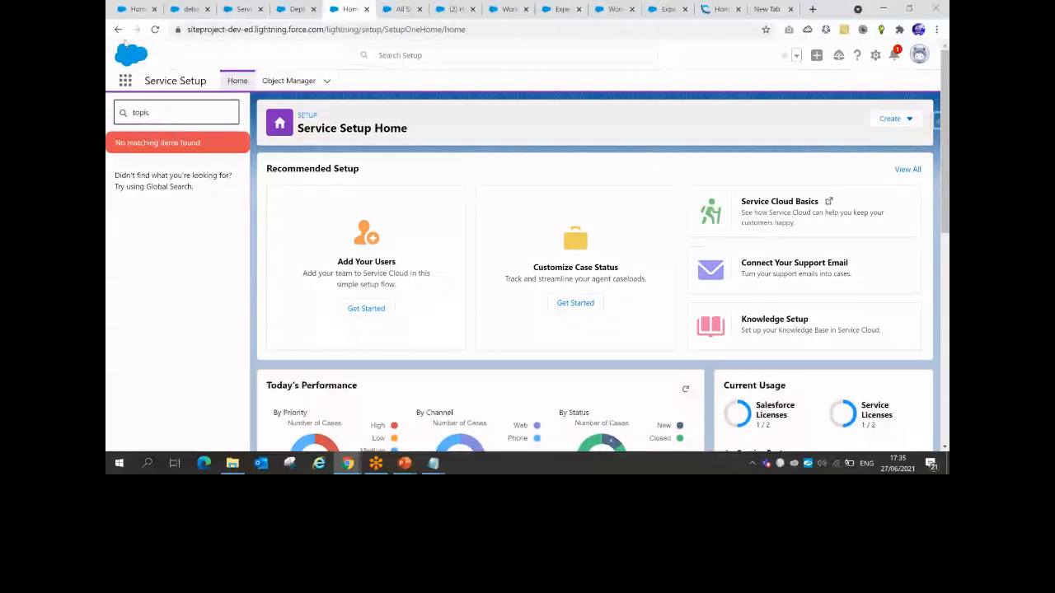
Reload Setup Home and Quick Find 'topi', which returns no matching setup items
{"action": "left_click", "coordinate": [155, 30]}
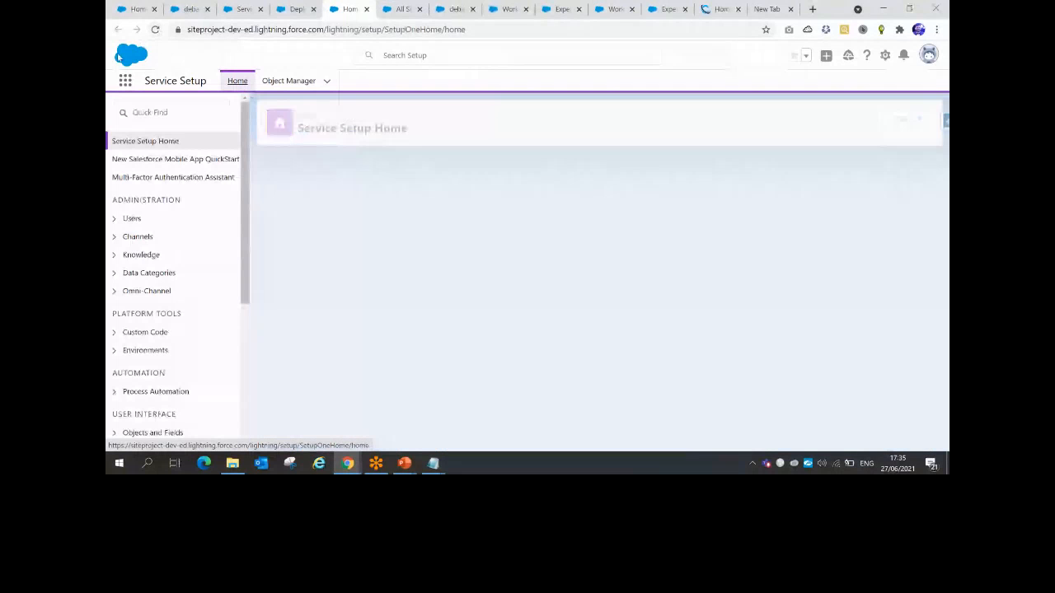
{"action": "left_click", "coordinate": [150, 112]}
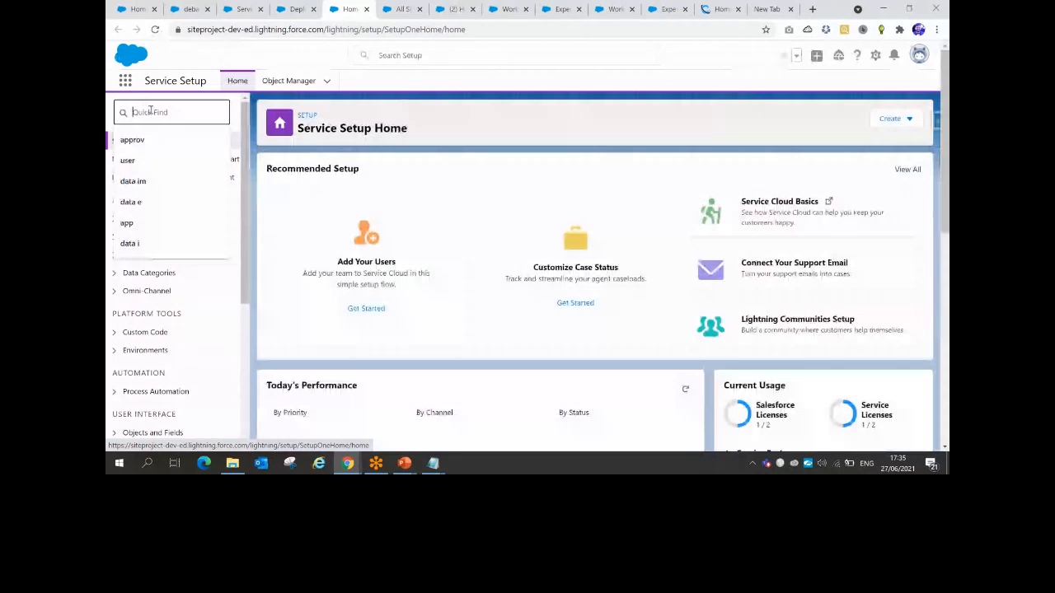
{"action": "type", "text": "topi"}
{"action": "left_click", "coordinate": [919, 54]}
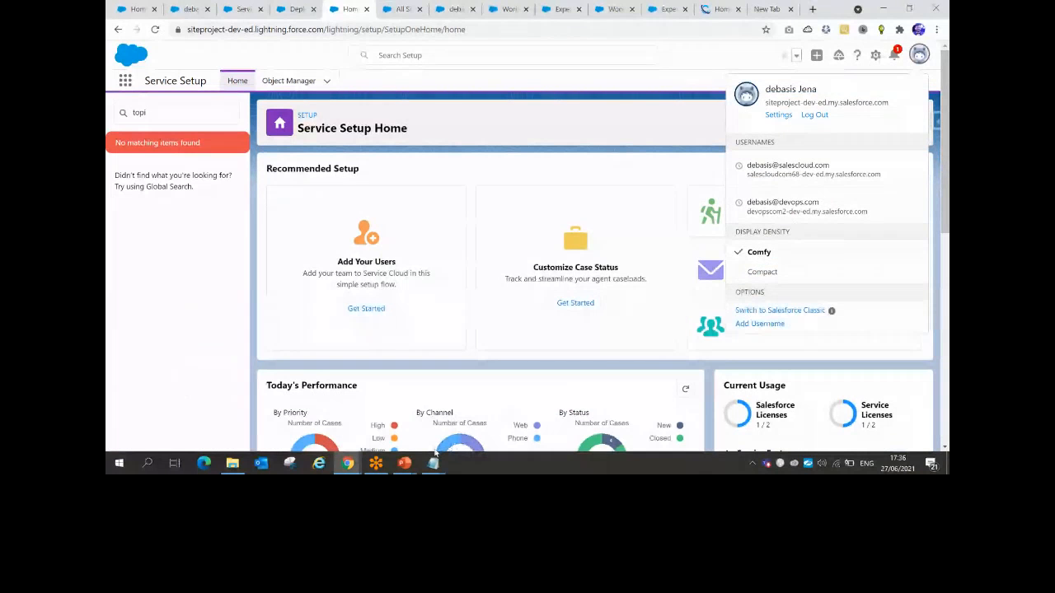
{"action": "mouse_move", "coordinate": [408, 466]}
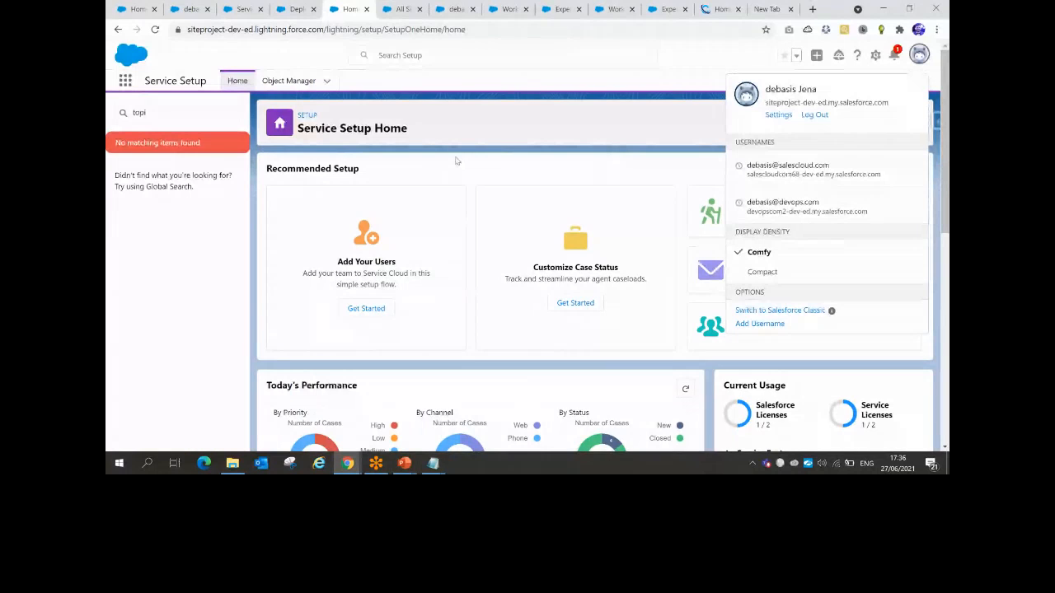
Filter Object Manager for 'know' and open the Knowledge object's Details page
{"action": "left_click", "coordinate": [282, 83]}
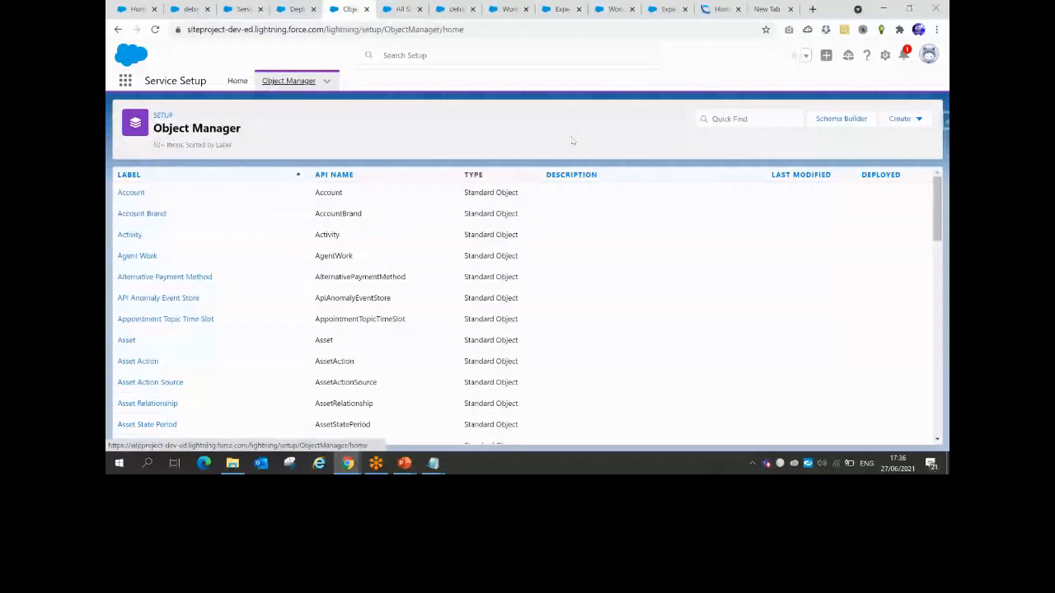
{"action": "left_click", "coordinate": [748, 117]}
{"action": "type", "text": "k"}
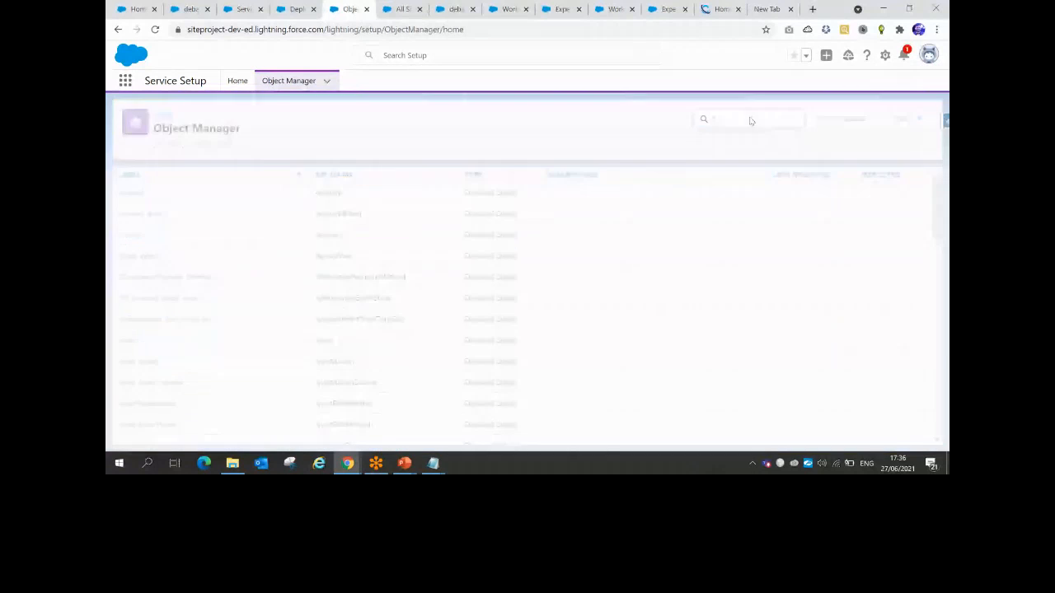
{"action": "type", "text": "nwo"}
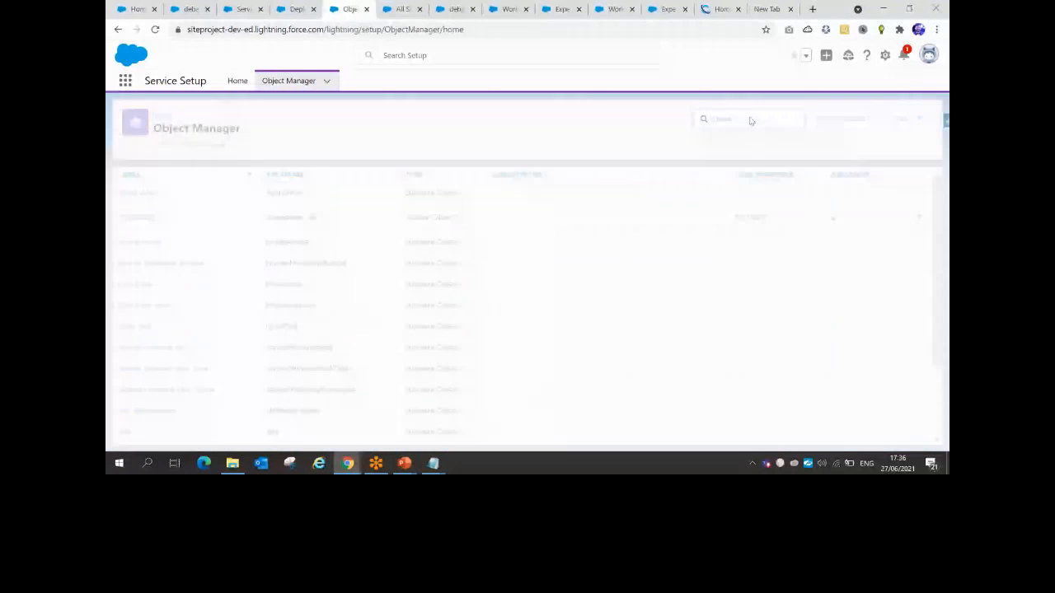
{"action": "key", "text": "BackSpace"}
{"action": "key", "text": "BackSpace"}
{"action": "type", "text": "ow"}
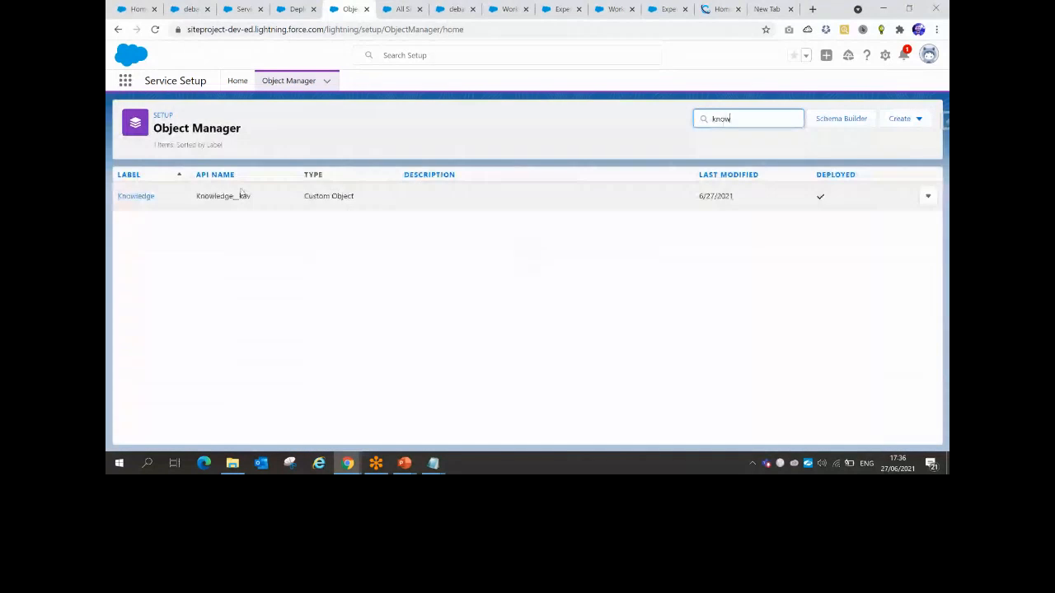
{"action": "left_click", "coordinate": [142, 198]}
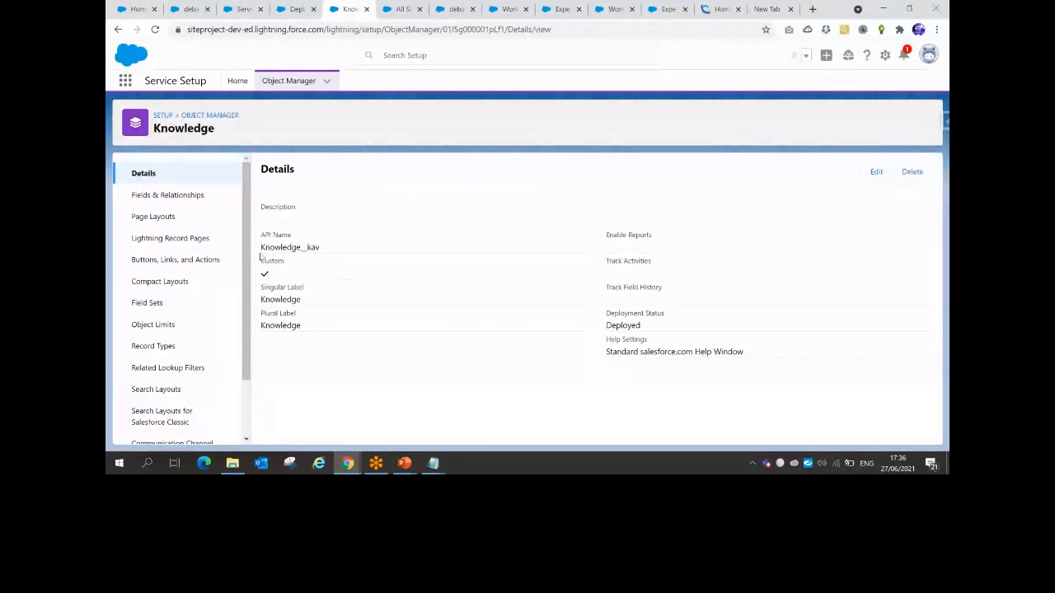
Edit the Knowledge Layout from the Knowledge object's Page Layouts, showing Title, Text and URL Name
{"action": "left_click", "coordinate": [154, 215]}
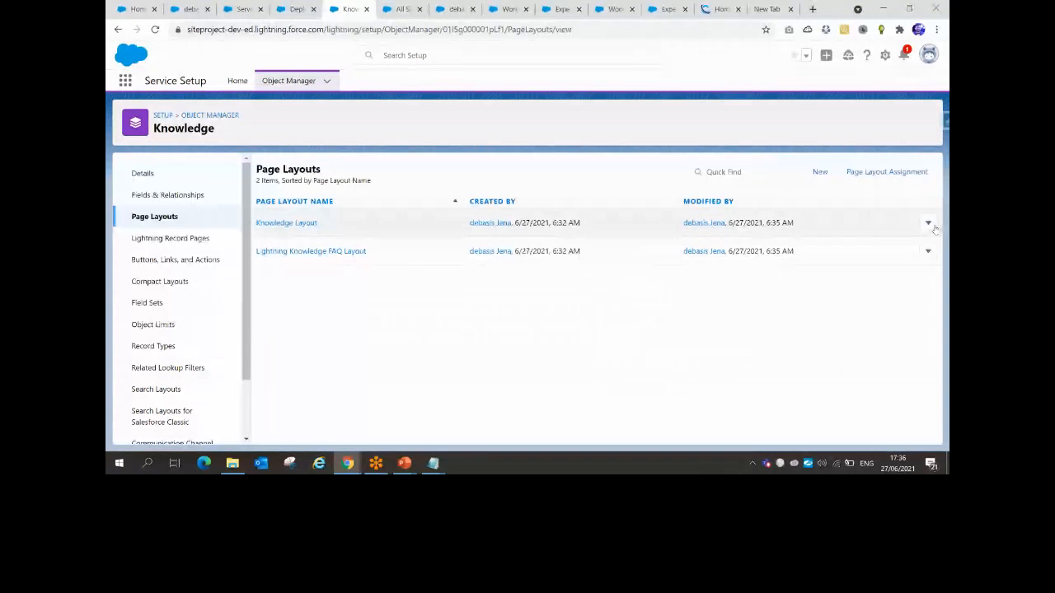
{"action": "left_click", "coordinate": [932, 226]}
{"action": "left_click", "coordinate": [891, 248]}
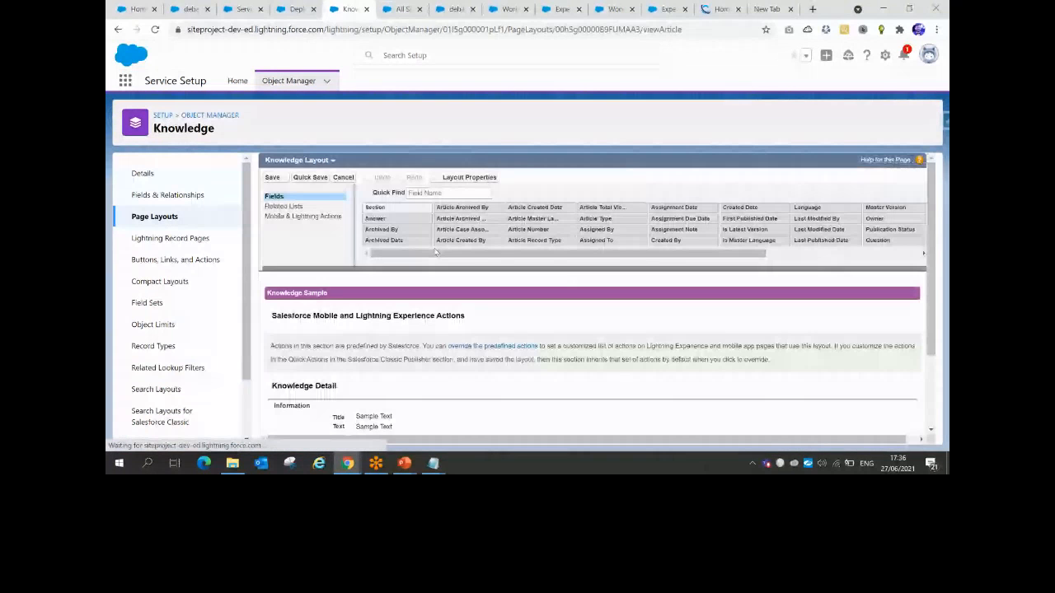
{"action": "scroll", "coordinate": [362, 309], "scroll_direction": "down", "scroll_amount": 1}
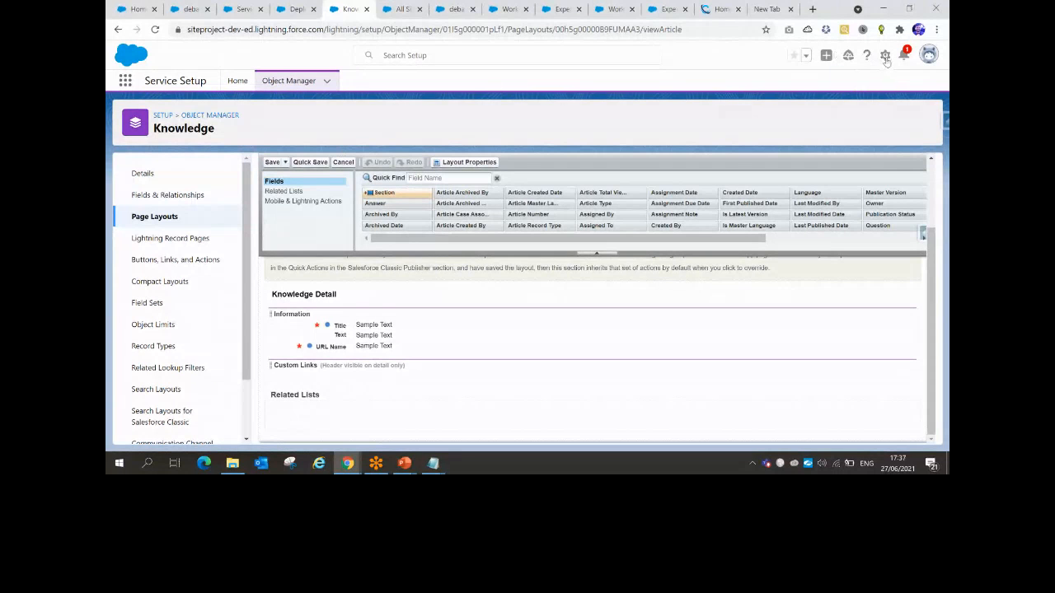
{"action": "left_click", "coordinate": [885, 54]}
In a new Setup tab, find 'top' in Quick Find and open Topics for Objects
{"action": "left_click", "coordinate": [832, 119]}
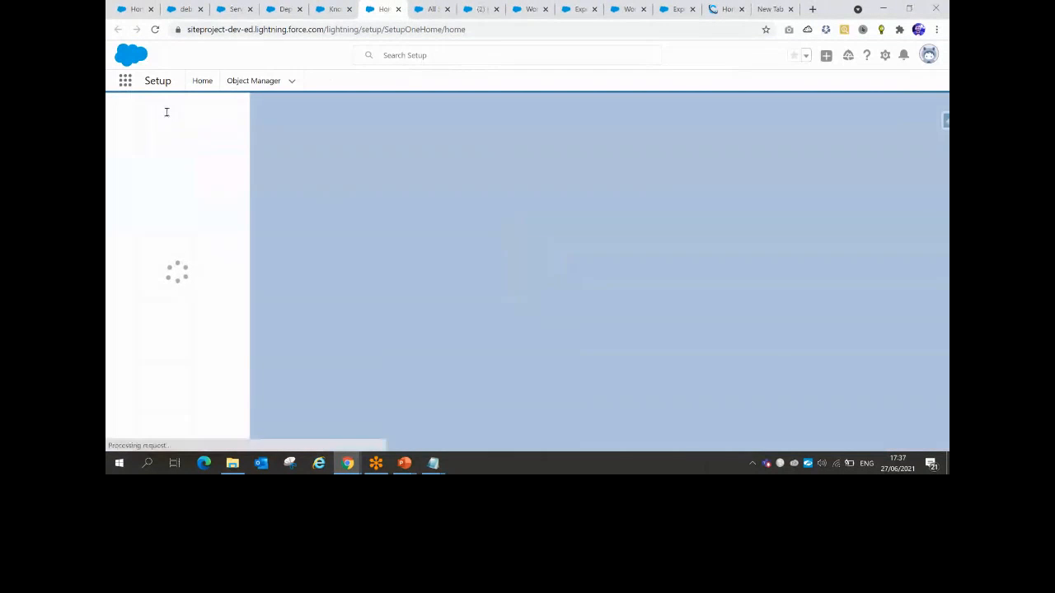
{"action": "type", "text": "t"}
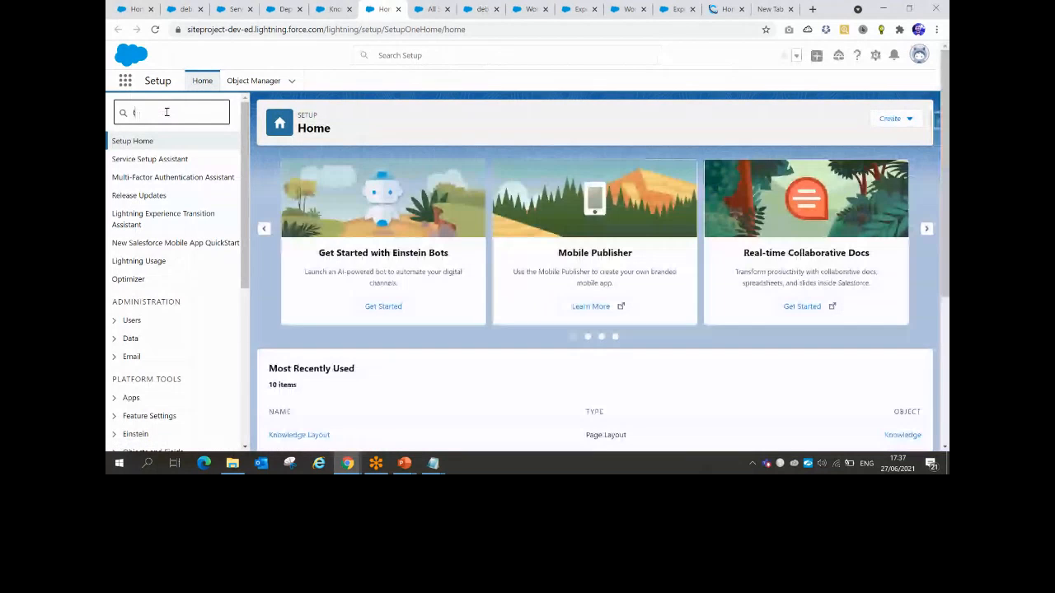
{"action": "type", "text": "op"}
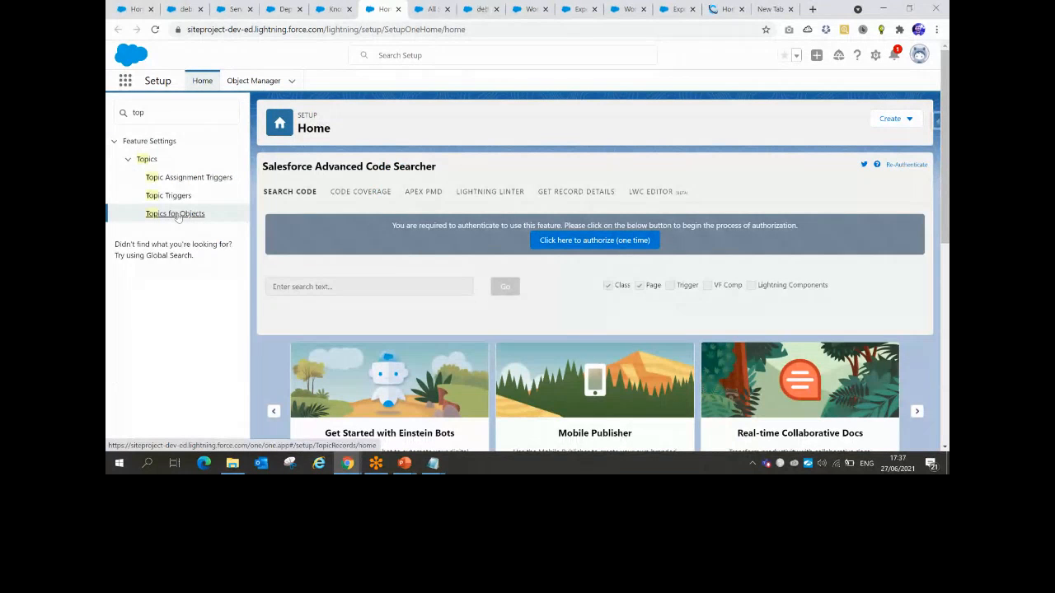
{"action": "left_click", "coordinate": [175, 213]}
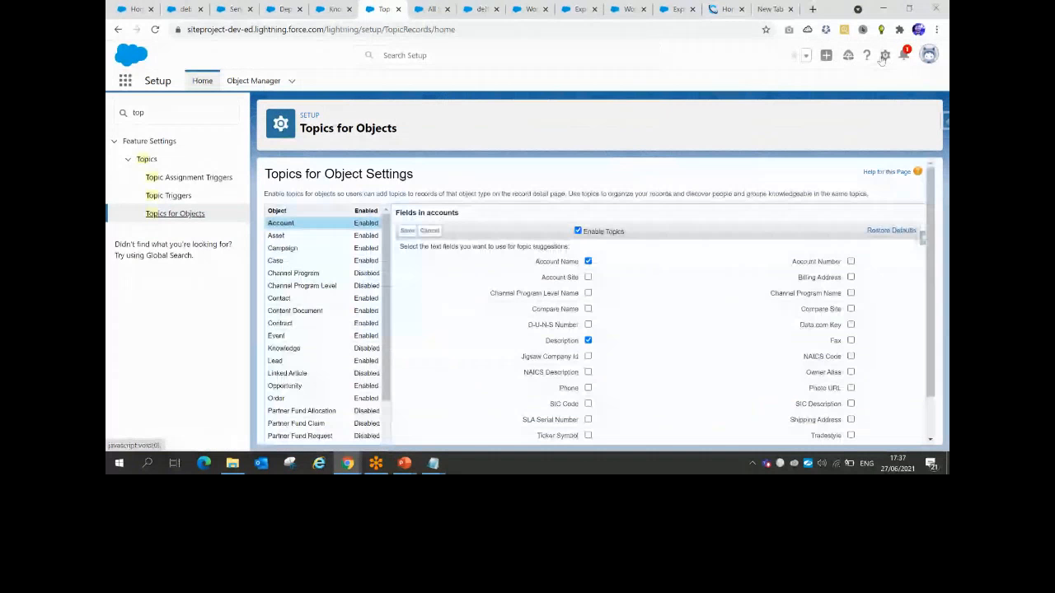
{"action": "left_click", "coordinate": [884, 55]}
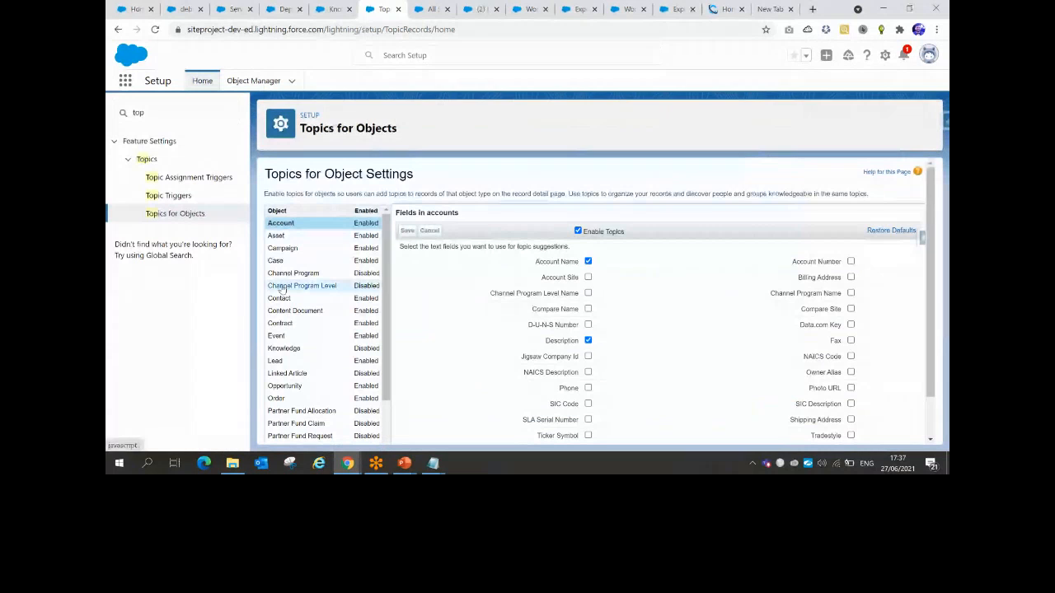
{"action": "left_click_drag", "start_coordinate": [290, 193], "coordinate": [540, 192]}
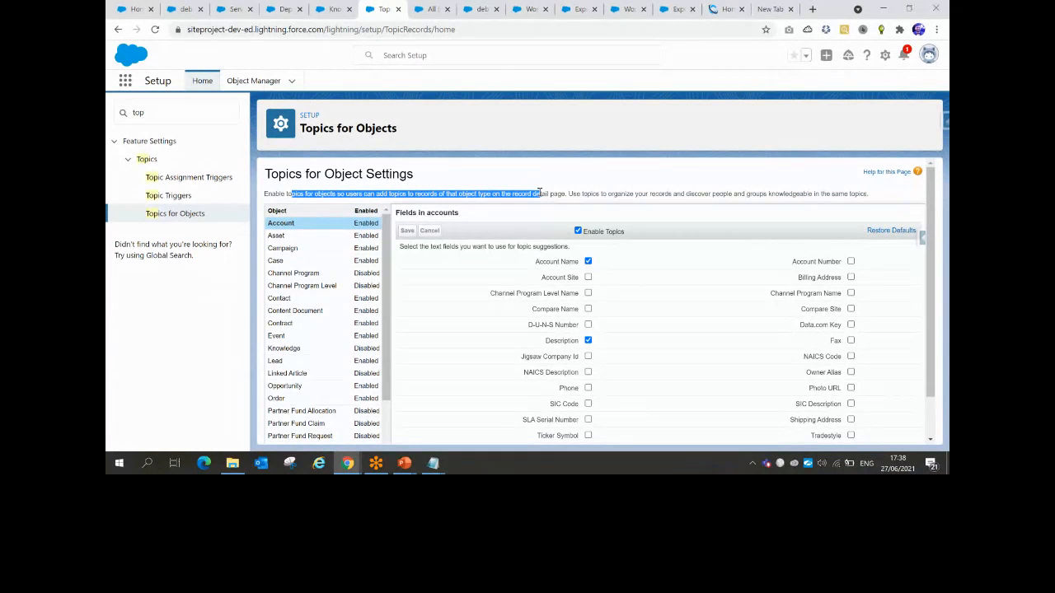
{"action": "left_click", "coordinate": [403, 464]}
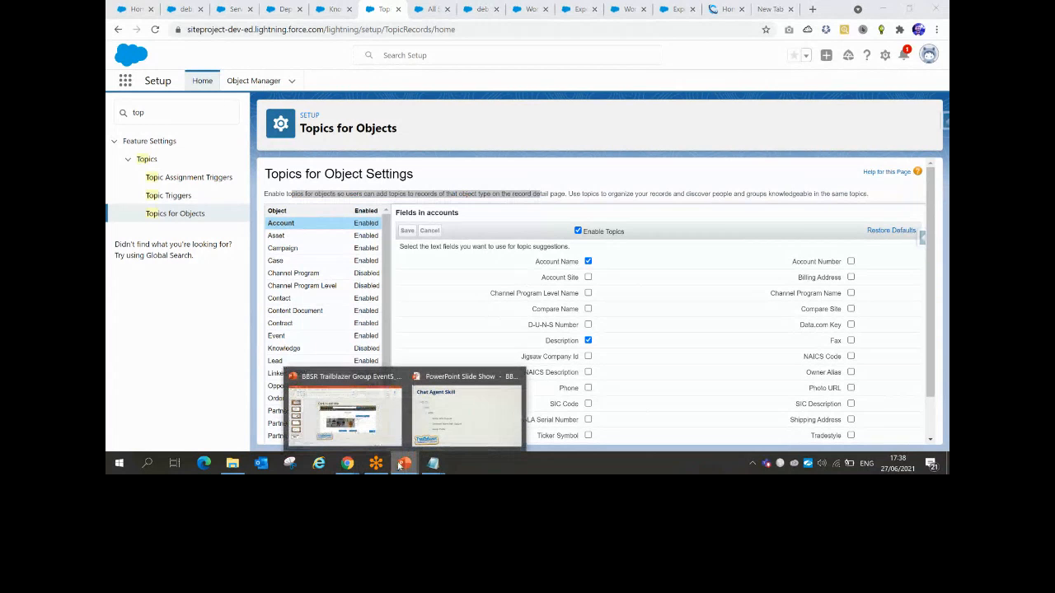
{"action": "left_click", "coordinate": [383, 412]}
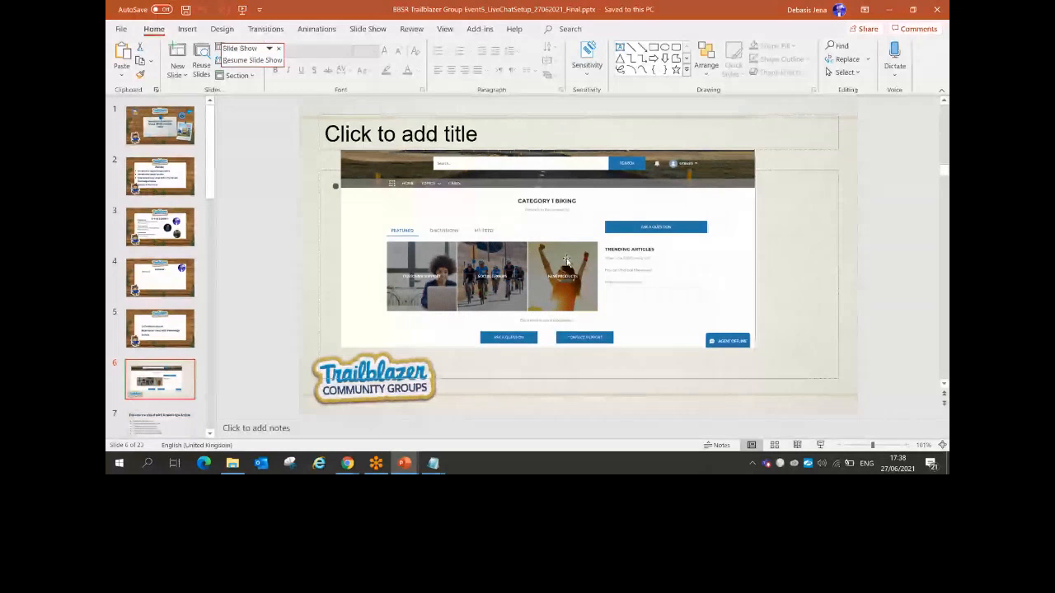
{"action": "key", "text": "alt+Tab"}
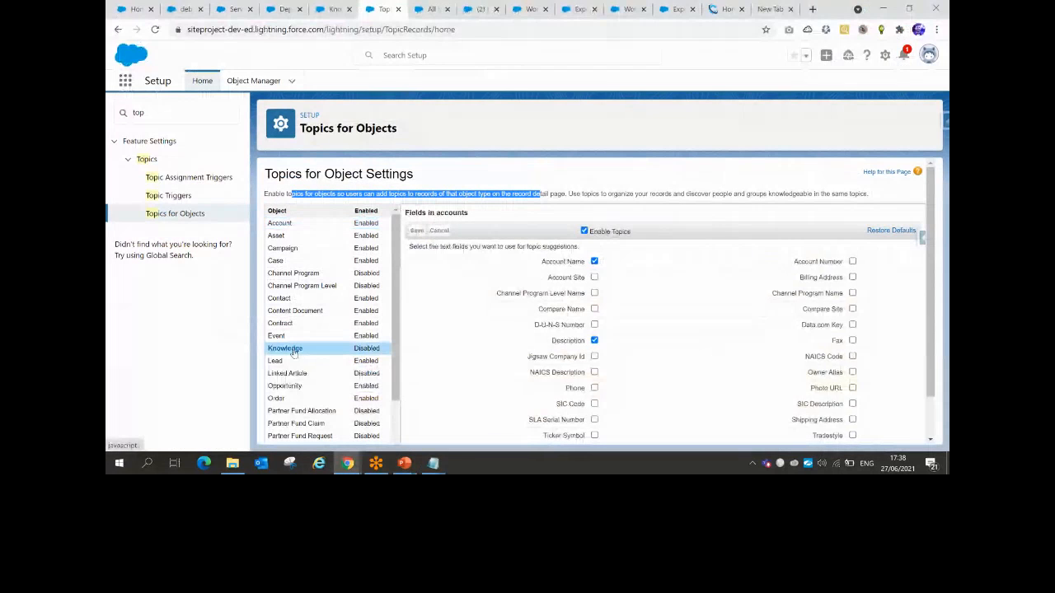
Enable topics for Knowledge using the Text and Title fields for suggestions, and save
{"action": "left_click", "coordinate": [294, 352]}
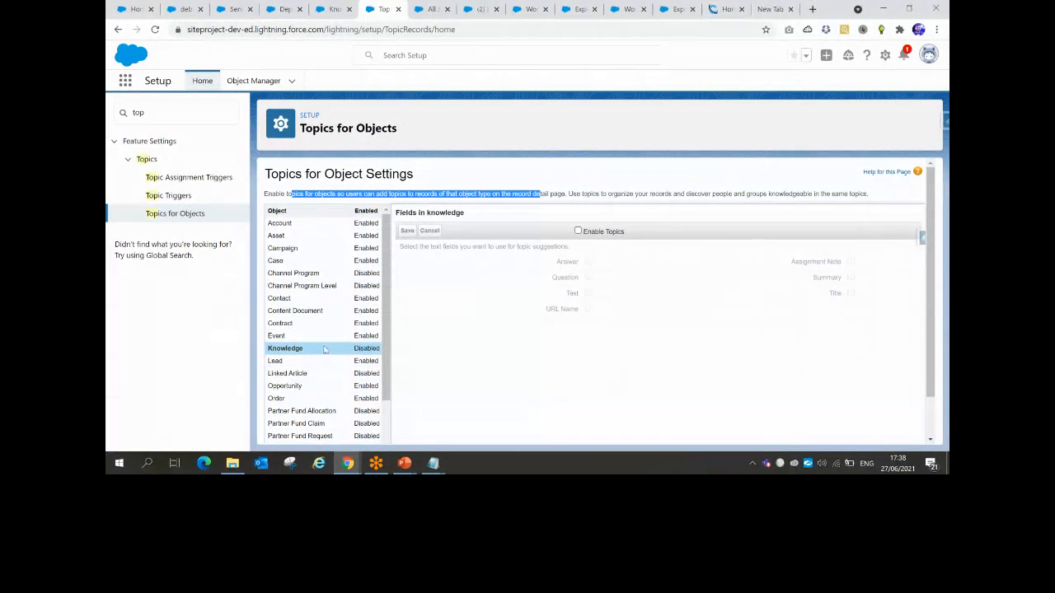
{"action": "left_click_drag", "start_coordinate": [383, 237], "coordinate": [387, 306]}
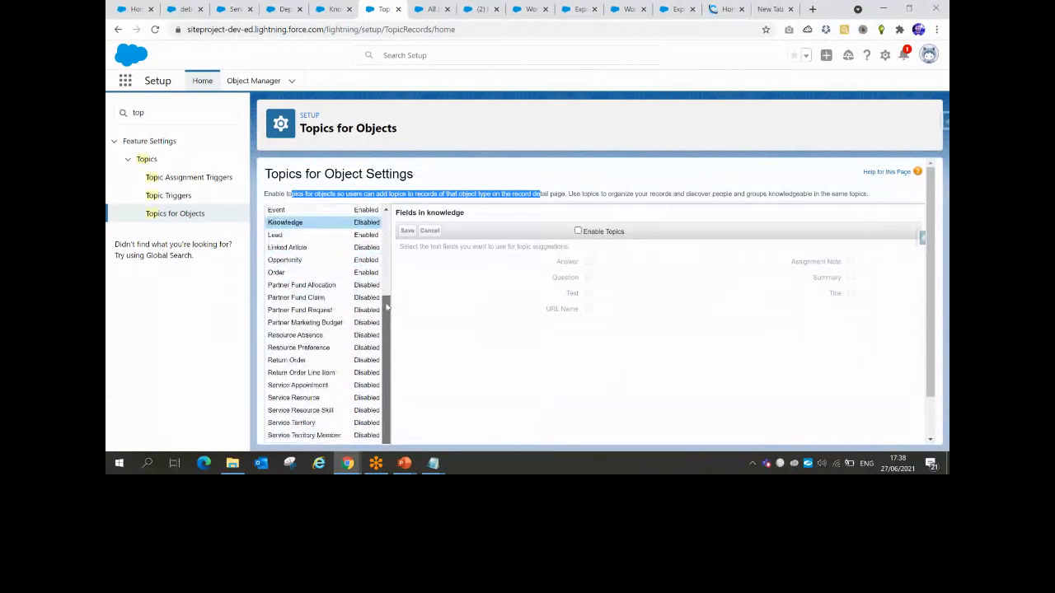
{"action": "scroll", "coordinate": [348, 328], "scroll_direction": "up", "scroll_amount": 2}
{"action": "left_click", "coordinate": [577, 231]}
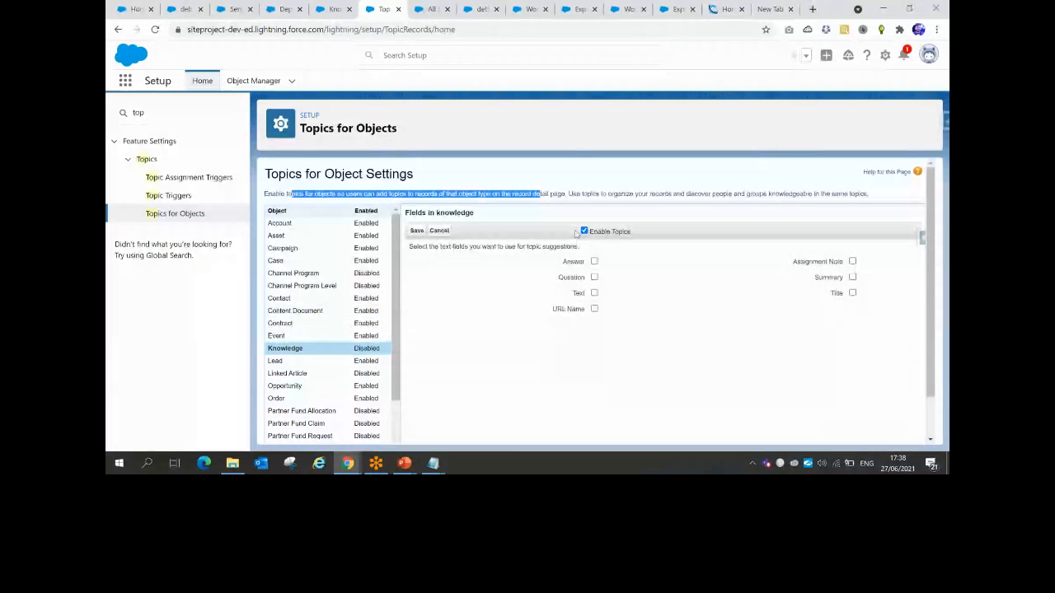
{"action": "left_click", "coordinate": [594, 293]}
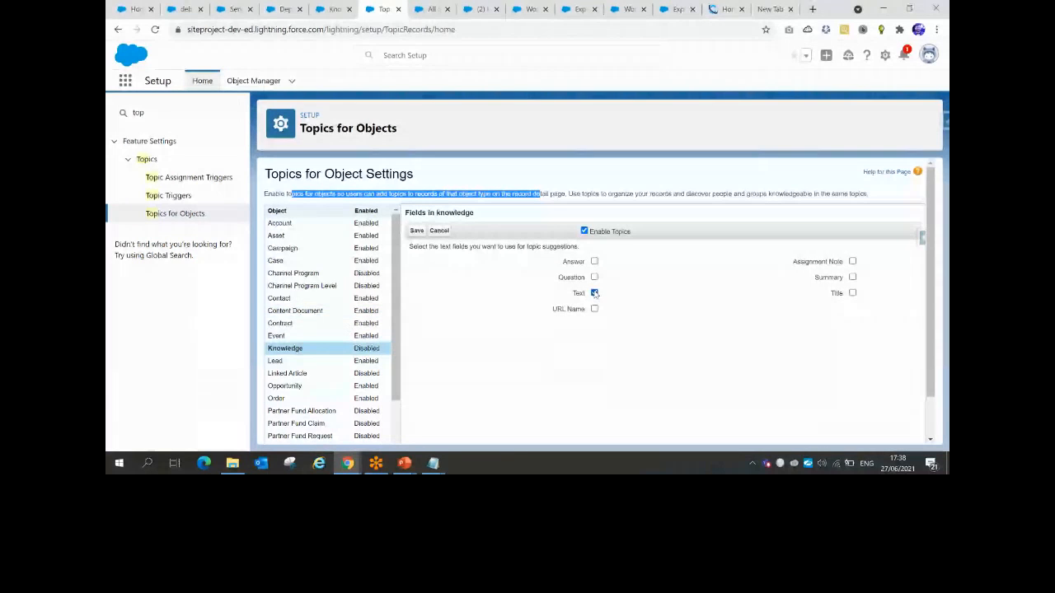
{"action": "left_click", "coordinate": [853, 294]}
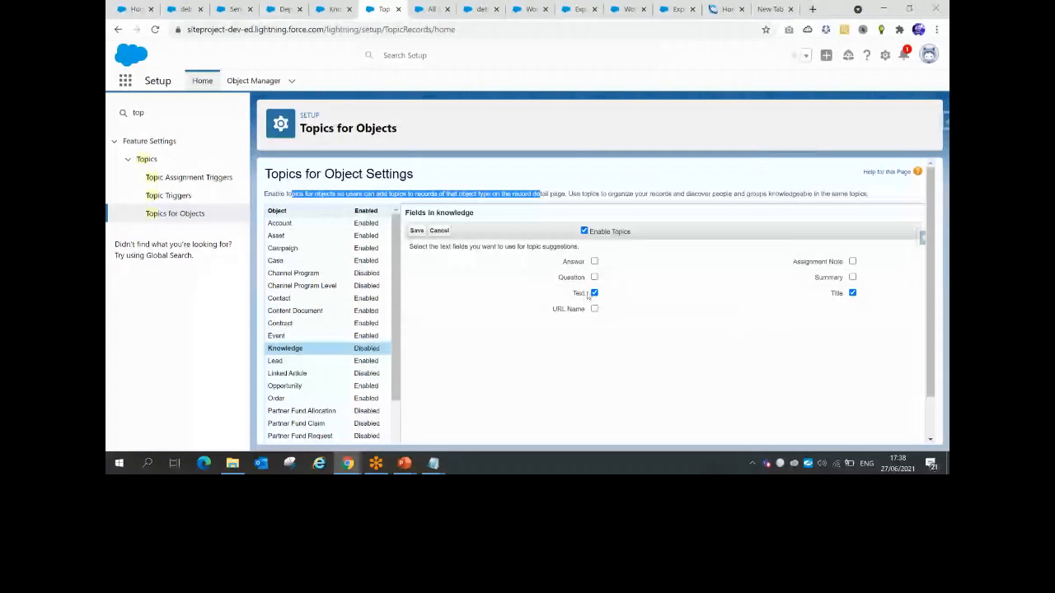
{"action": "left_click", "coordinate": [415, 231]}
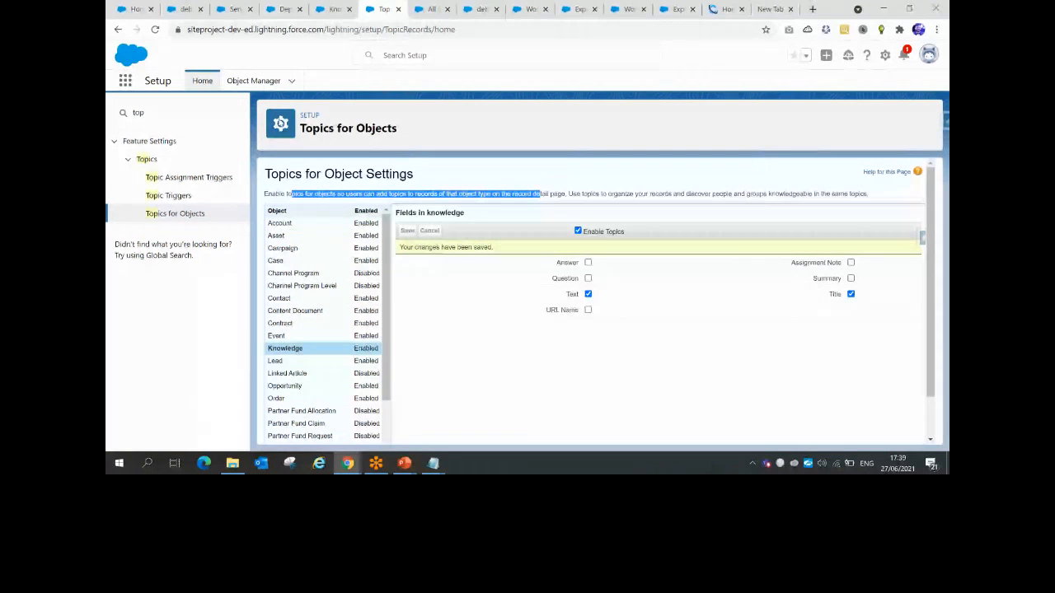
Search the App Launcher for Knowledge and go to the Knowledge items
{"action": "left_click", "coordinate": [125, 81]}
{"action": "type", "text": "k"}
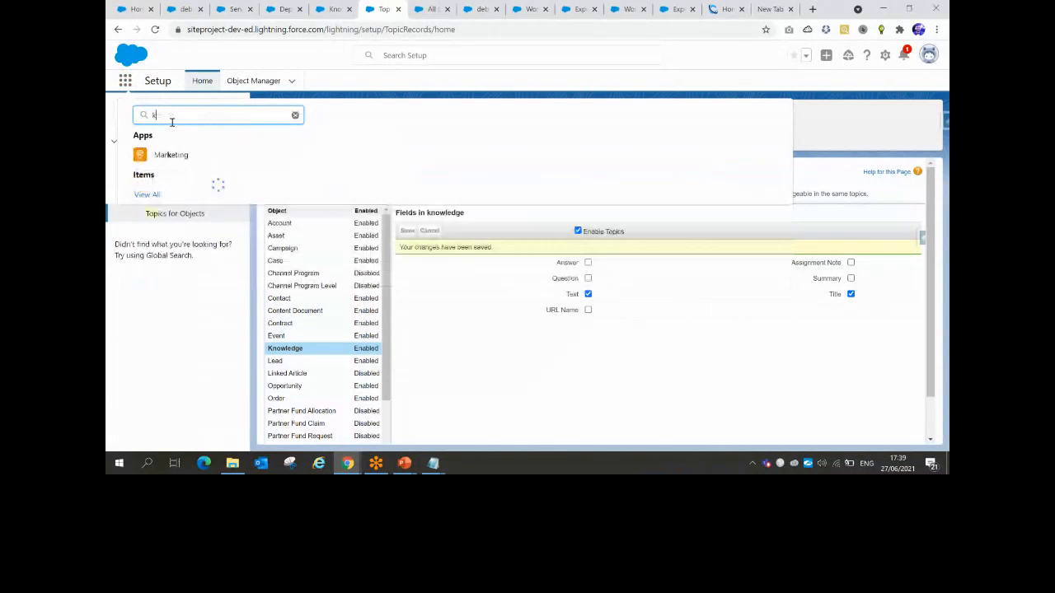
{"action": "type", "text": "nowle"}
{"action": "key", "text": "BackSpace"}
{"action": "key", "text": "BackSpace"}
{"action": "key", "text": "BackSpace"}
{"action": "key", "text": "BackSpace"}
{"action": "type", "text": "owl"}
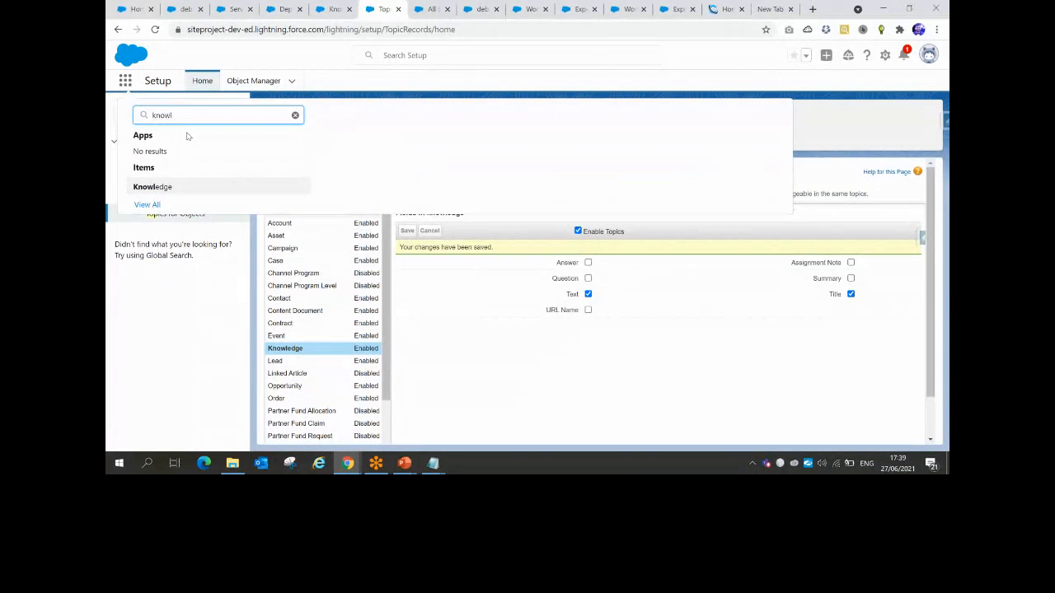
{"action": "left_click", "coordinate": [160, 191]}
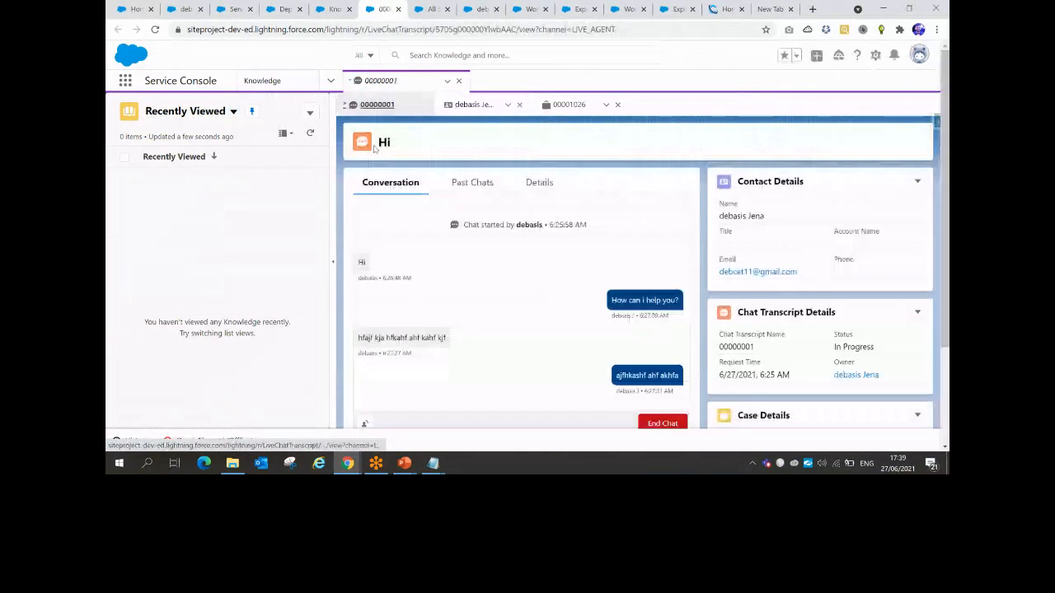
Switch to the Service app and open its Knowledge list, showing 0 recently viewed articles
{"action": "left_click", "coordinate": [124, 80]}
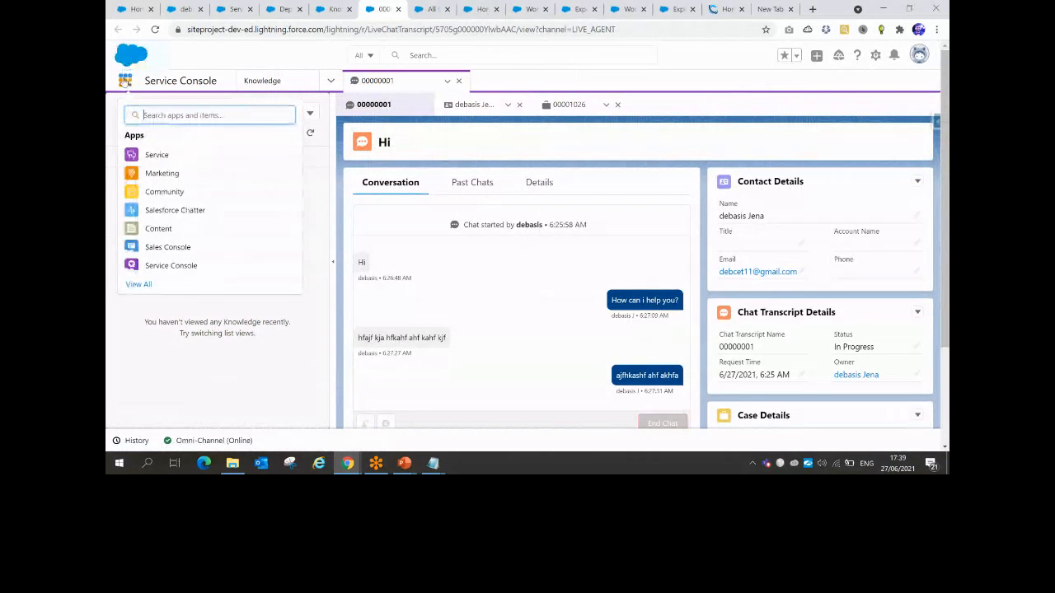
{"action": "left_click", "coordinate": [272, 159]}
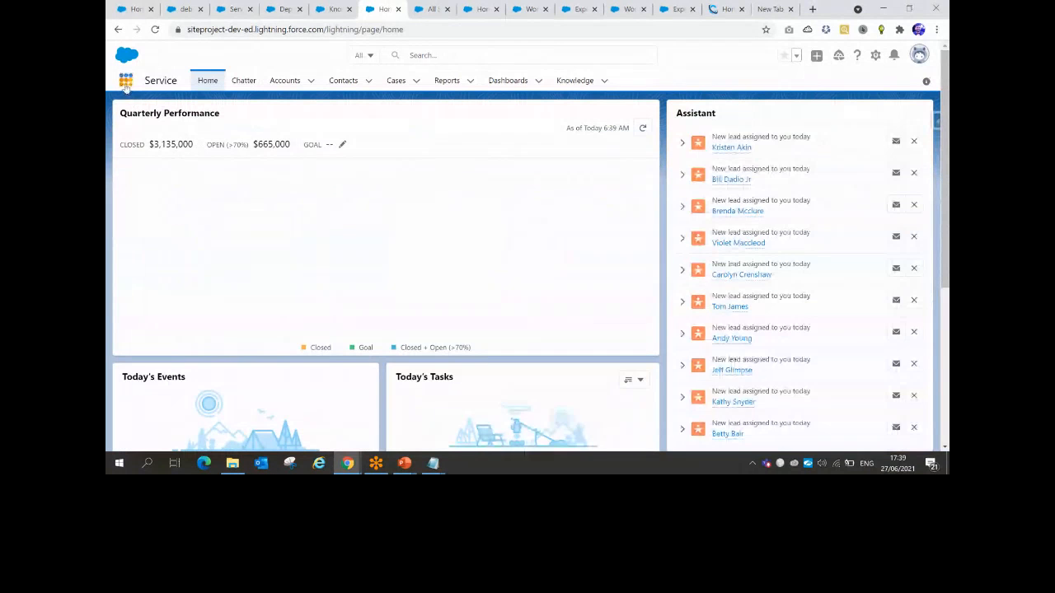
{"action": "left_click", "coordinate": [126, 81]}
{"action": "left_click", "coordinate": [580, 85]}
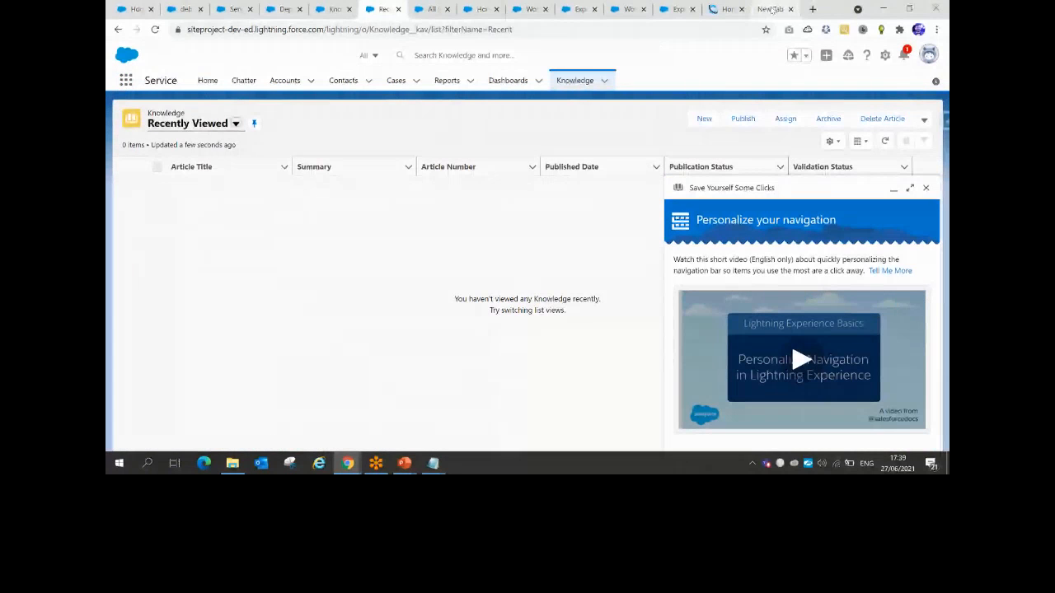
{"action": "mouse_move", "coordinate": [347, 463]}
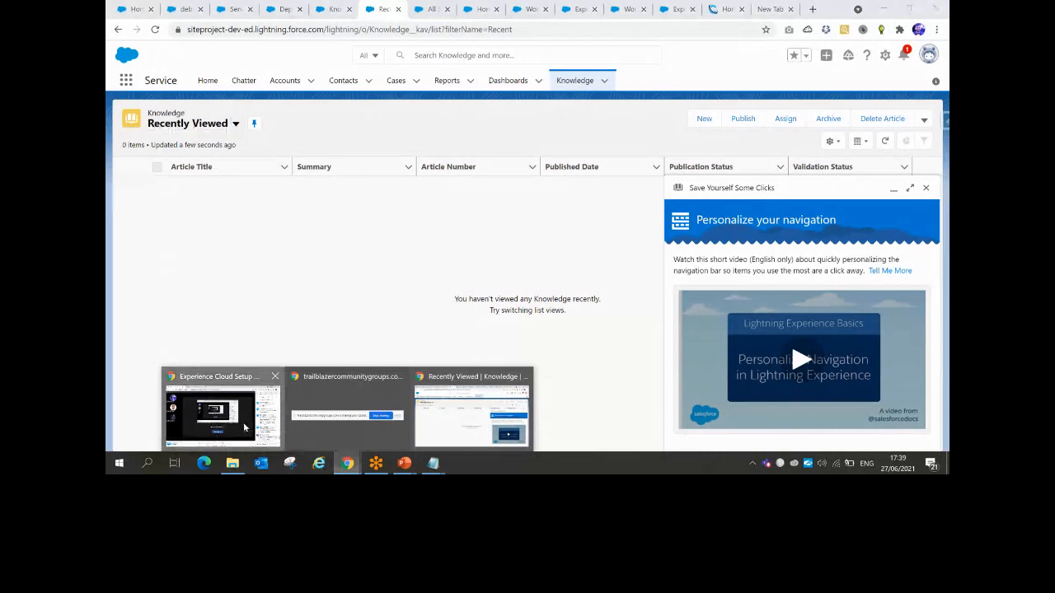
Load the Experience Site Image Drive folder in a new tab and open Knowledge article used in project.docx
{"action": "left_click", "coordinate": [244, 427]}
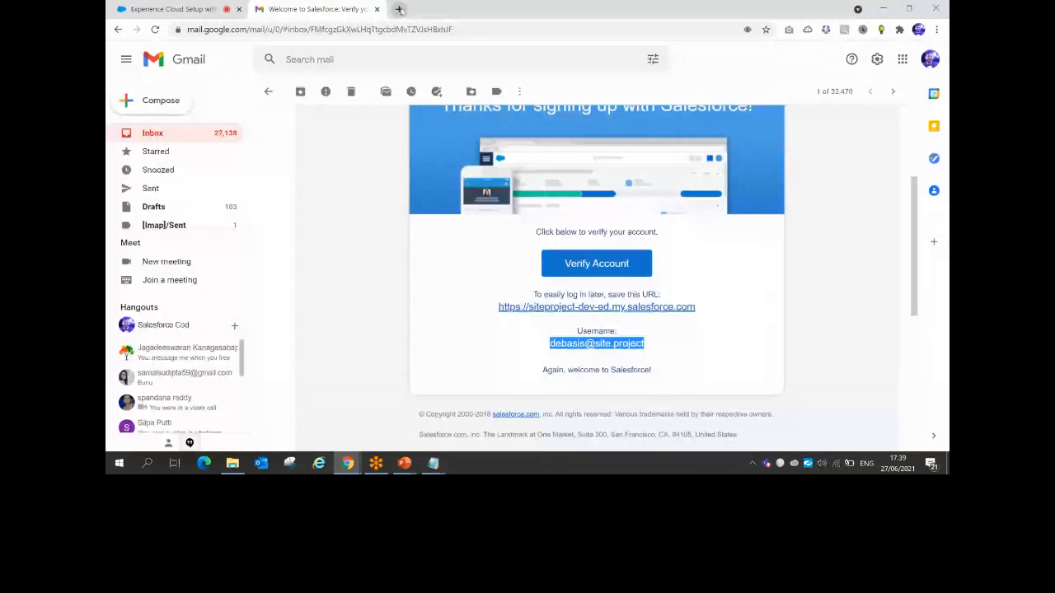
{"action": "key", "text": "ctrl+t"}
{"action": "key", "text": "Return"}
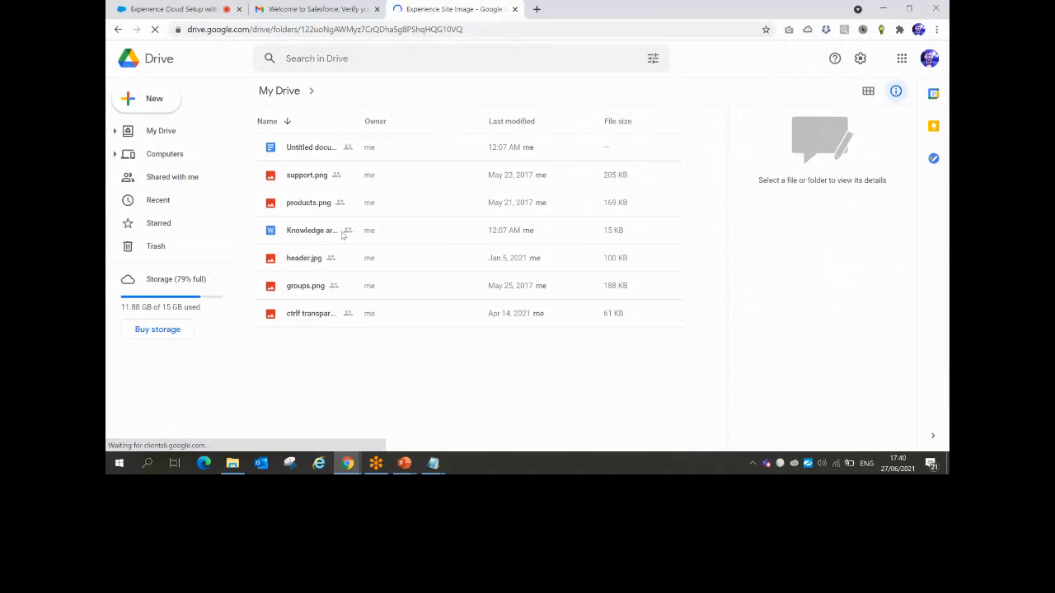
{"action": "left_click", "coordinate": [342, 235]}
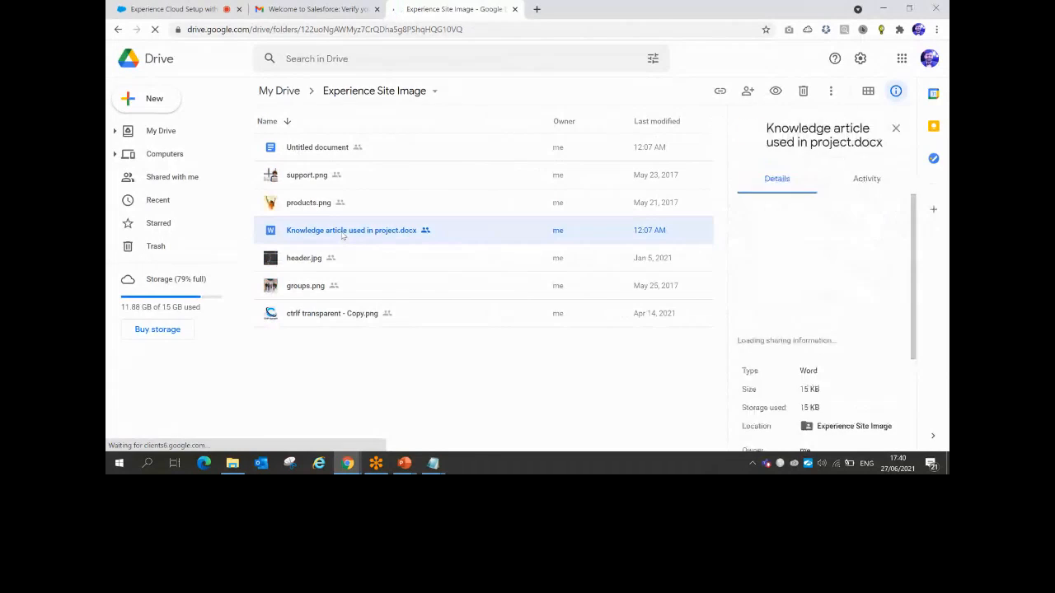
{"action": "double_click", "coordinate": [342, 235]}
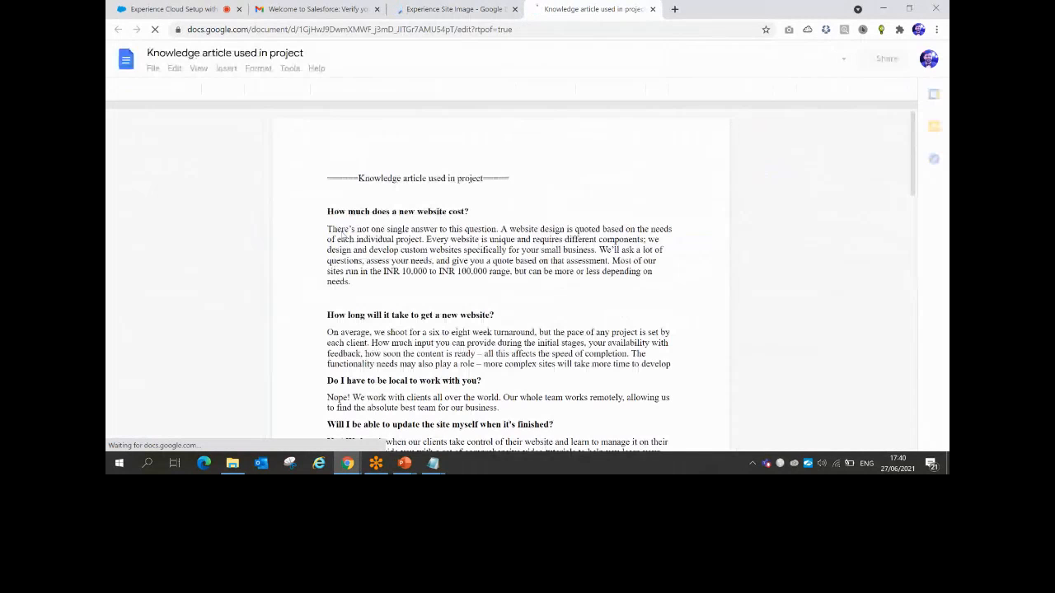
Dismiss the Office editing message and select the first FAQ question and its answer
{"action": "left_click_drag", "start_coordinate": [328, 210], "coordinate": [356, 281]}
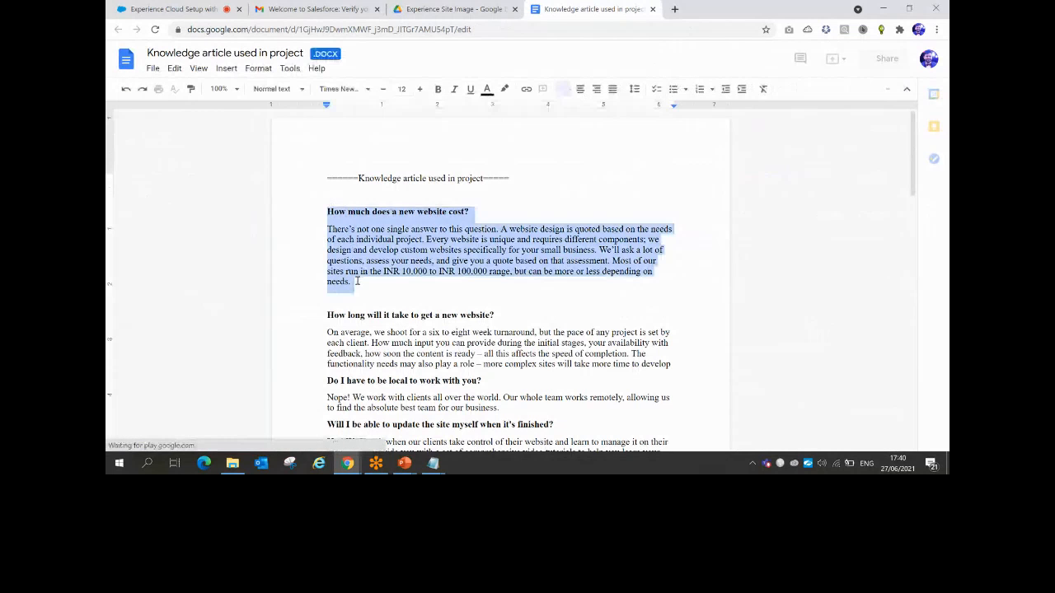
{"action": "left_click", "coordinate": [356, 281]}
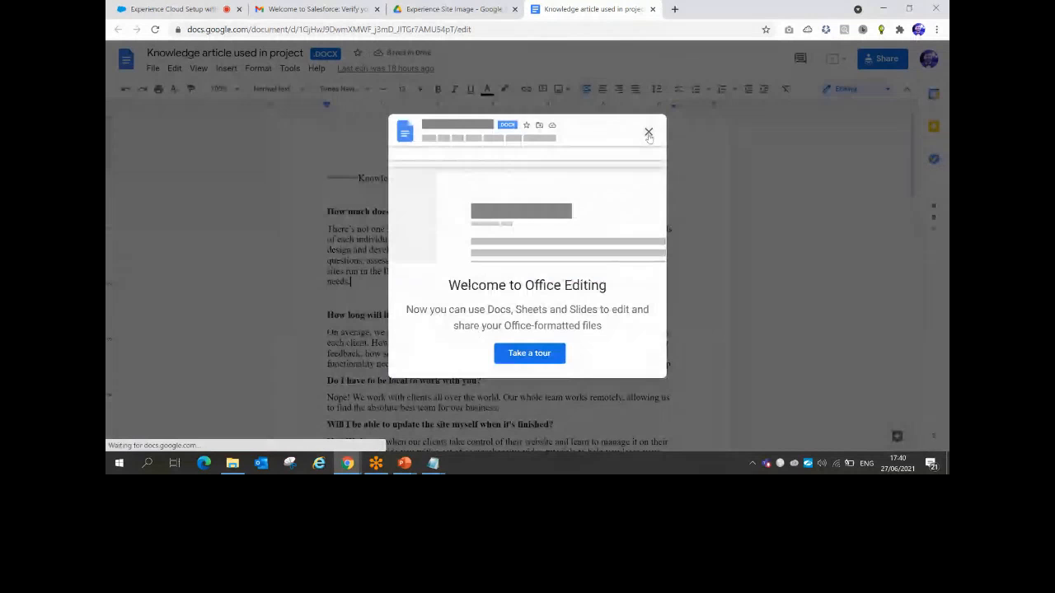
{"action": "left_click", "coordinate": [649, 133]}
{"action": "left_click_drag", "start_coordinate": [363, 278], "coordinate": [317, 214]}
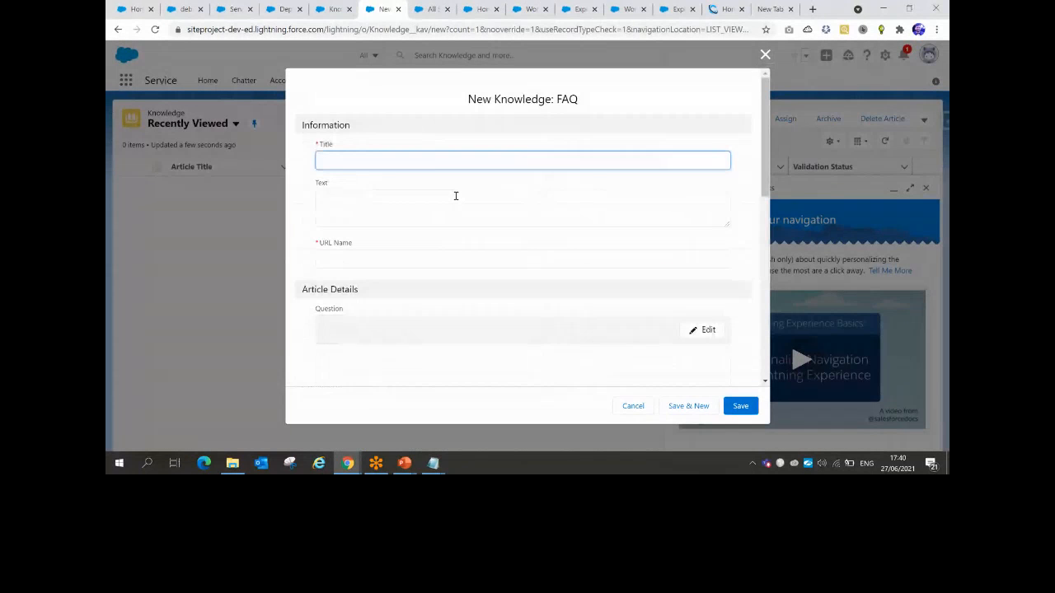
Fill Title with 'How much does a new website cost?' and paste its answer into Text
{"action": "key", "text": "ctrl+v"}
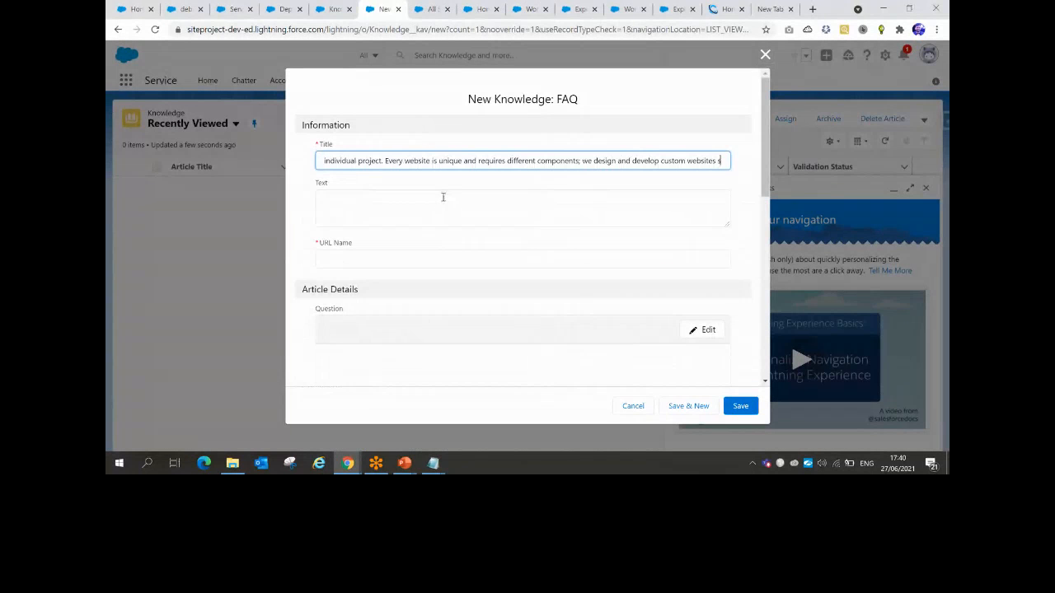
{"action": "key", "text": "Tab"}
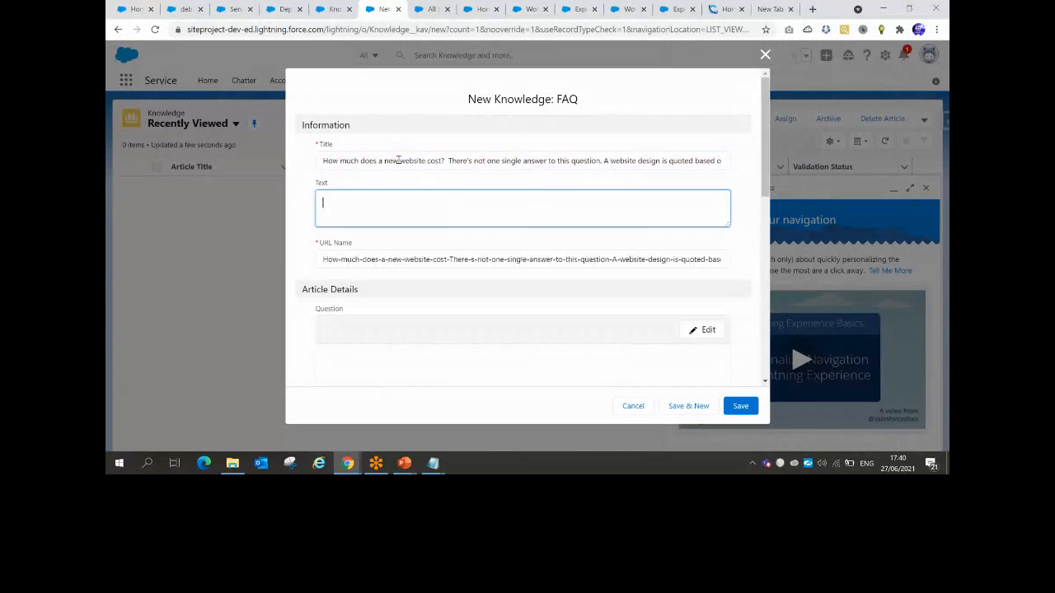
{"action": "left_click", "coordinate": [437, 161]}
{"action": "key", "text": "shift+End"}
{"action": "key", "text": "Delete"}
{"action": "key", "text": "alt+Tab"}
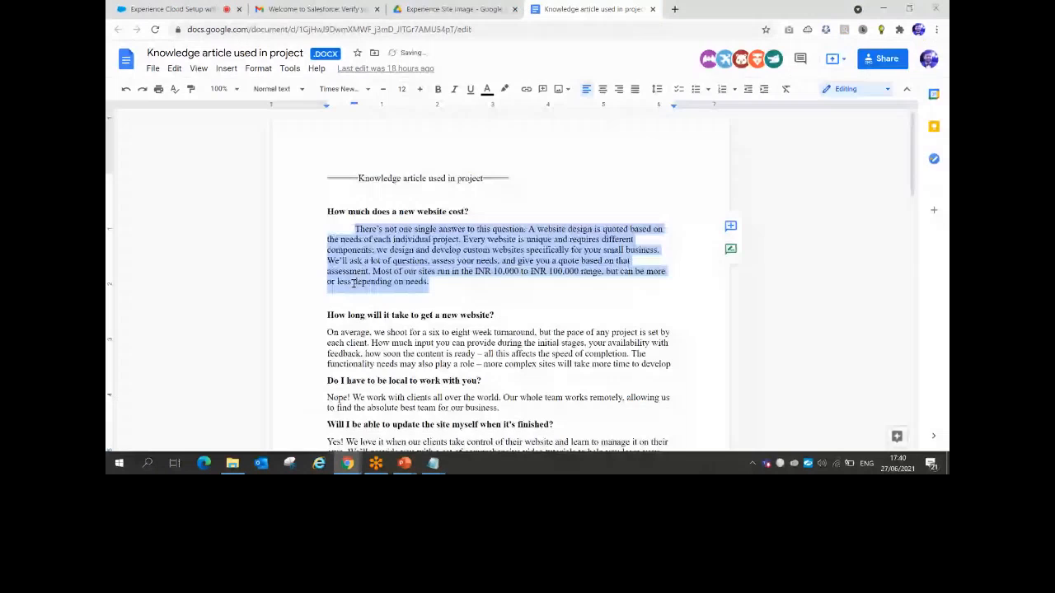
{"action": "key", "text": "alt+Tab"}
{"action": "left_click", "coordinate": [363, 205]}
{"action": "key", "text": "ctrl+v"}
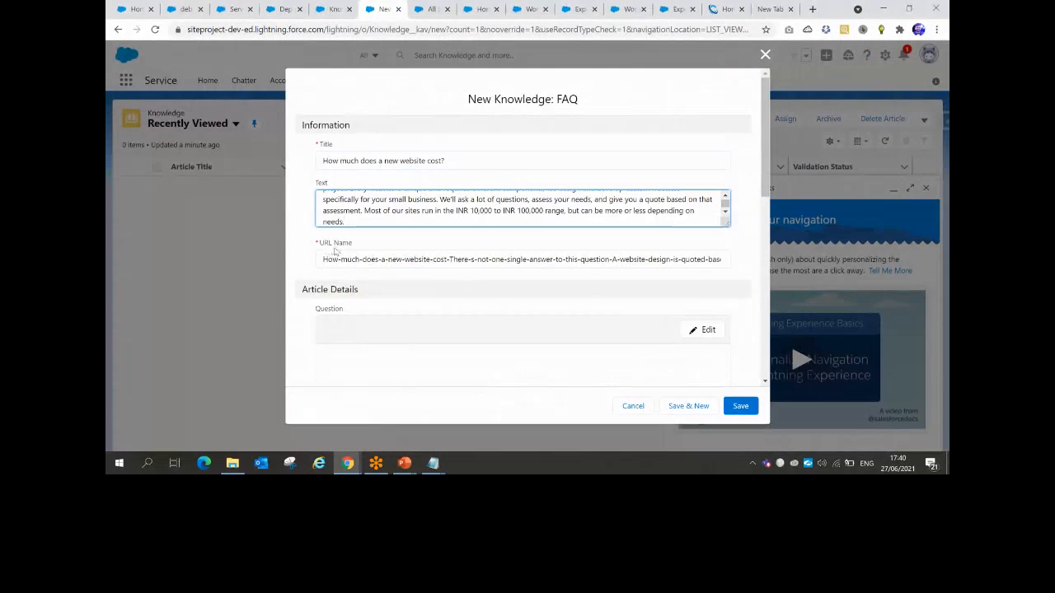
Mark the article Visible to Customer and save it as draft 000001000
{"action": "scroll", "coordinate": [428, 263], "scroll_direction": "down", "scroll_amount": 8}
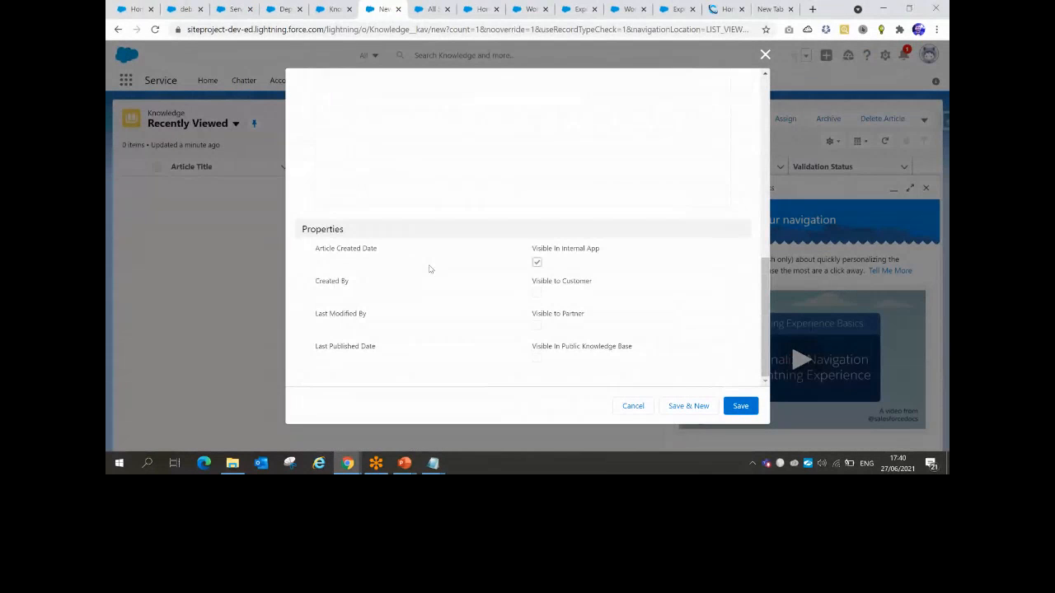
{"action": "left_click", "coordinate": [536, 294]}
{"action": "left_click", "coordinate": [741, 406]}
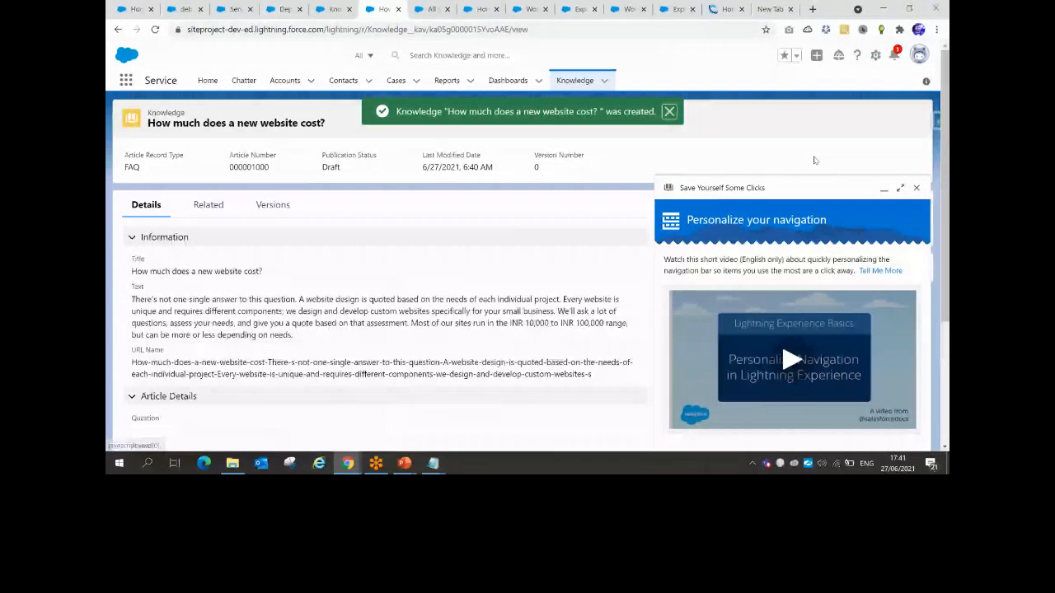
Close the navigation help panel and the extra actions list on the saved article
{"action": "left_click", "coordinate": [925, 187]}
{"action": "left_click", "coordinate": [913, 119]}
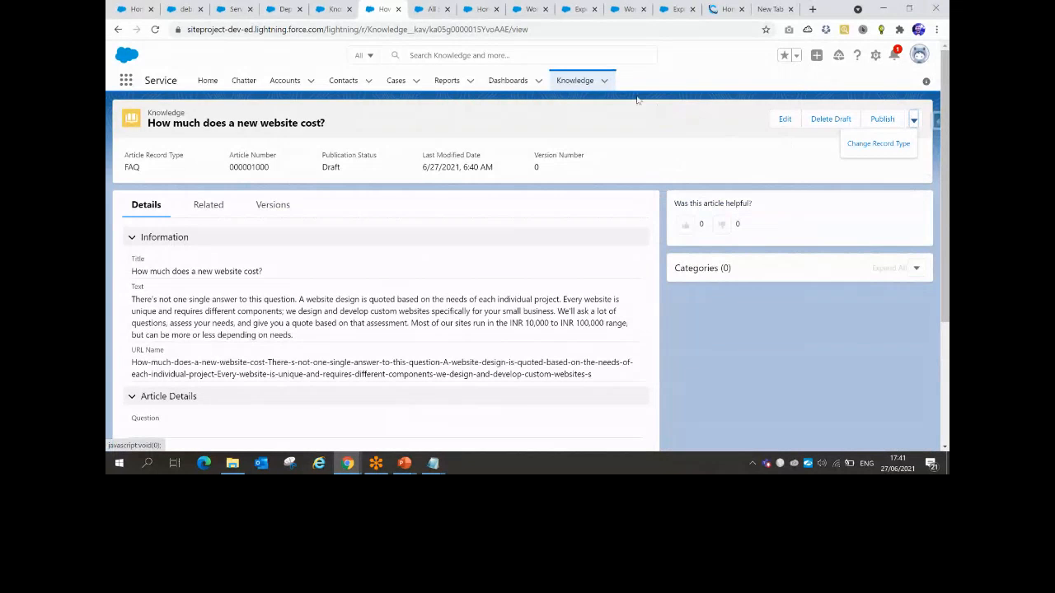
{"action": "left_click", "coordinate": [604, 81]}
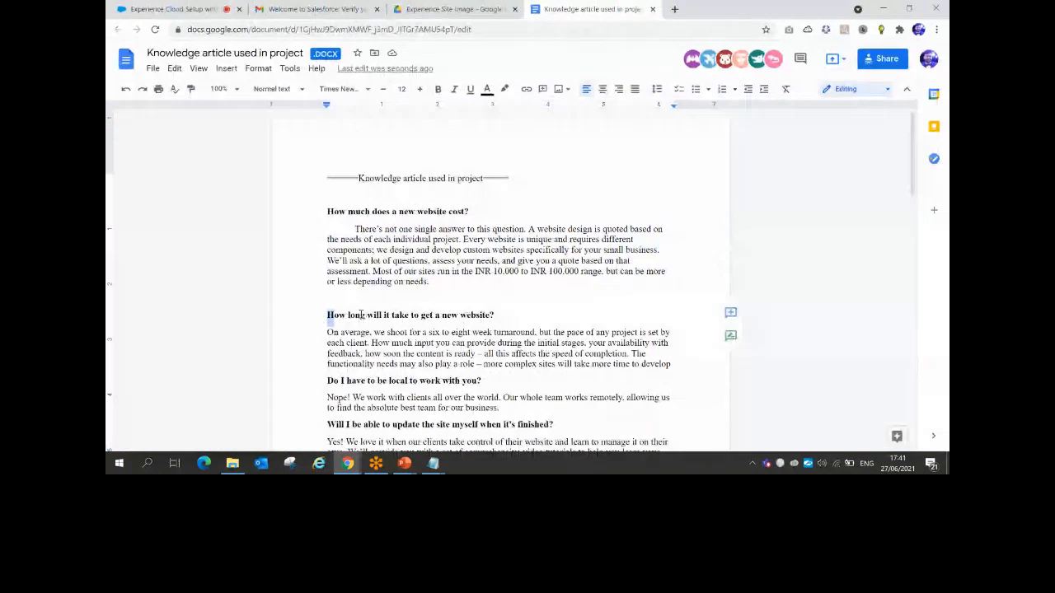
Copy the 'How long will it take to get a new website?' heading and answer, ticking Visible to Customer
{"action": "left_click_drag", "start_coordinate": [328, 316], "coordinate": [500, 315]}
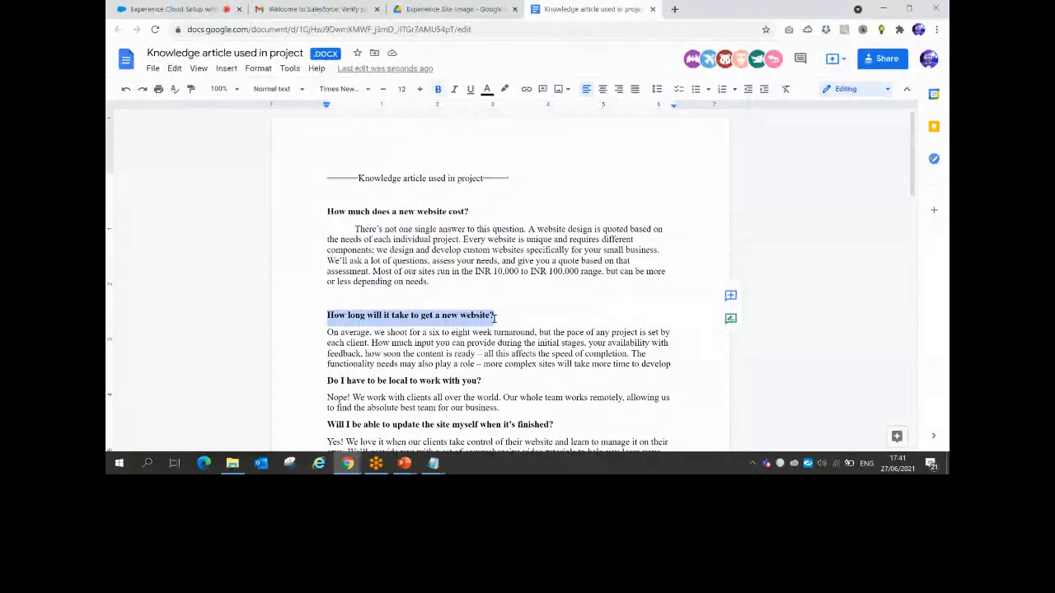
{"action": "left_click_drag", "start_coordinate": [328, 332], "coordinate": [692, 364]}
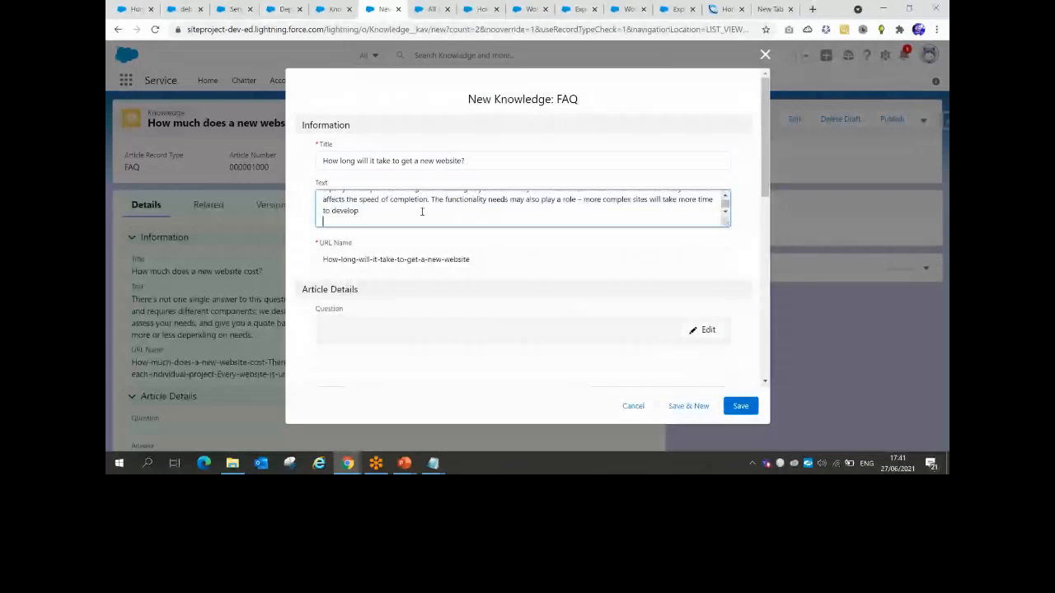
{"action": "scroll", "coordinate": [421, 212], "scroll_direction": "down", "scroll_amount": 10}
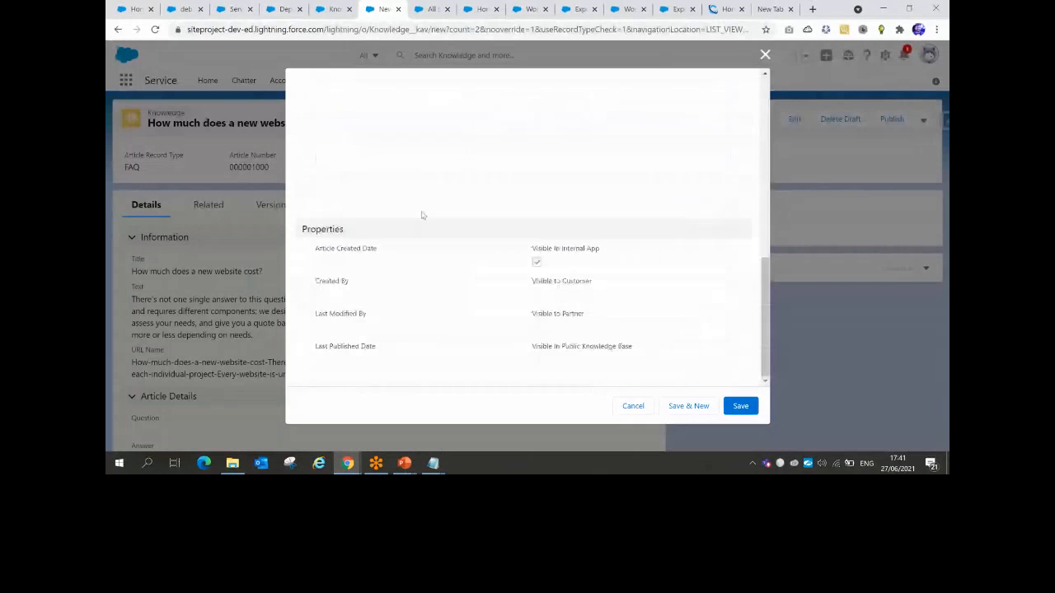
{"action": "left_click", "coordinate": [536, 293]}
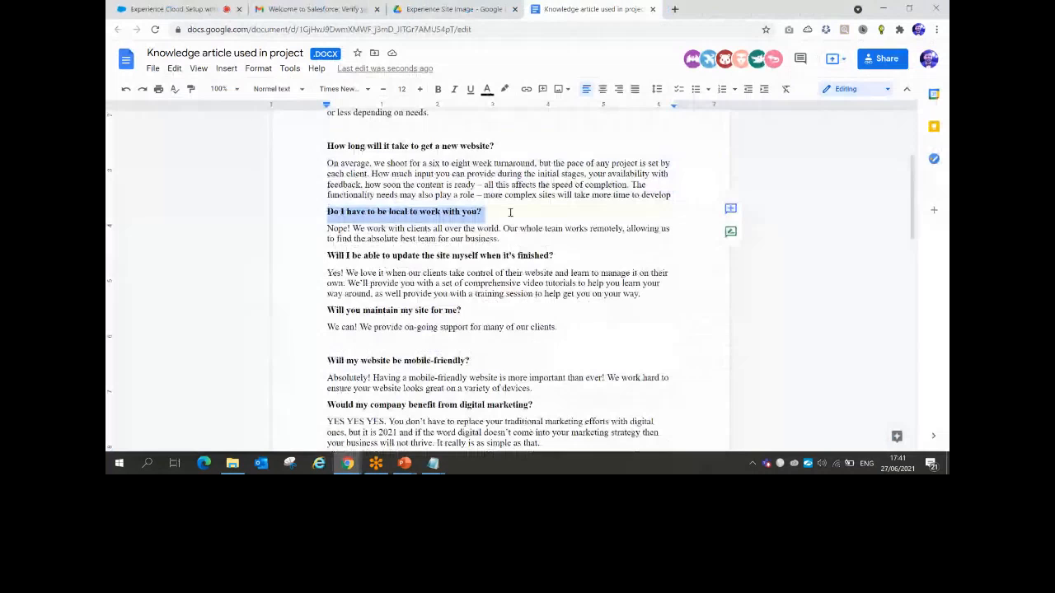
{"action": "key", "text": "alt+Tab"}
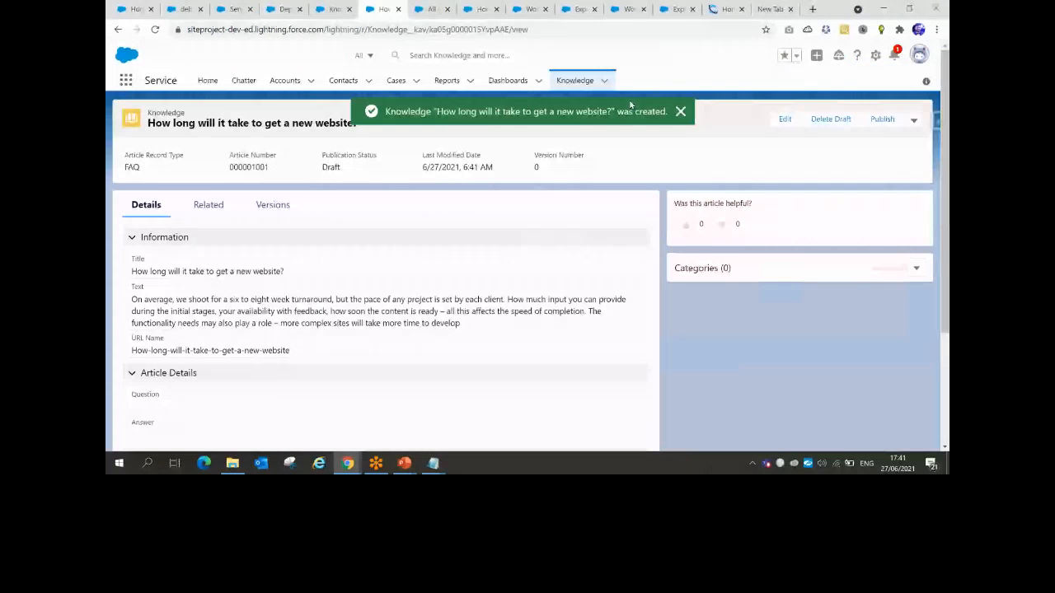
Start a new Knowledge article with title 'Do I have to be local to work with you?' and its answer
{"action": "left_click", "coordinate": [679, 111]}
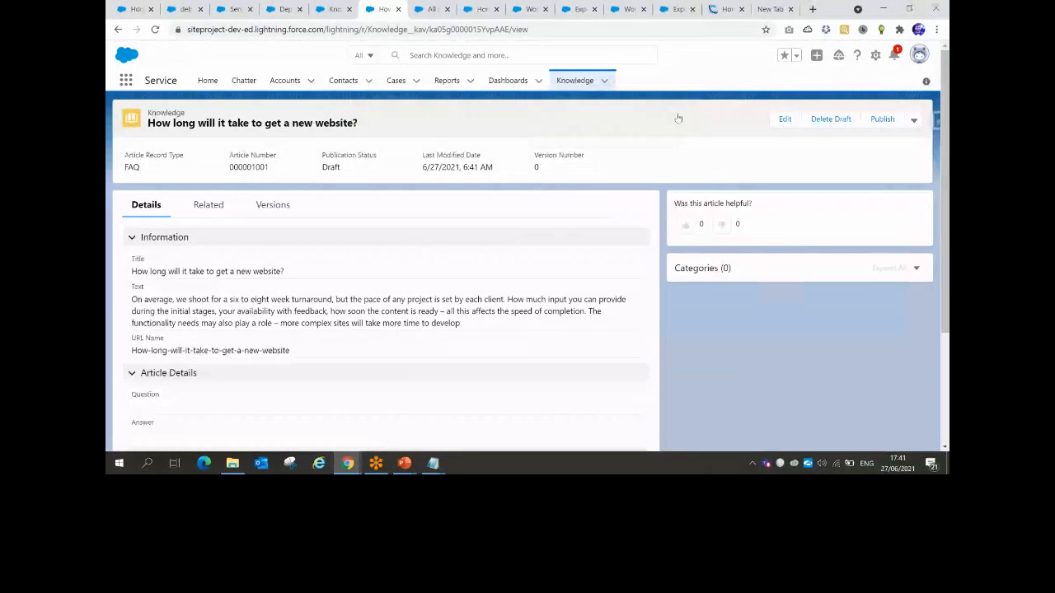
{"action": "left_click", "coordinate": [608, 81]}
{"action": "left_click", "coordinate": [581, 103]}
{"action": "type", "text": "Do I have to be local to work with you?"}
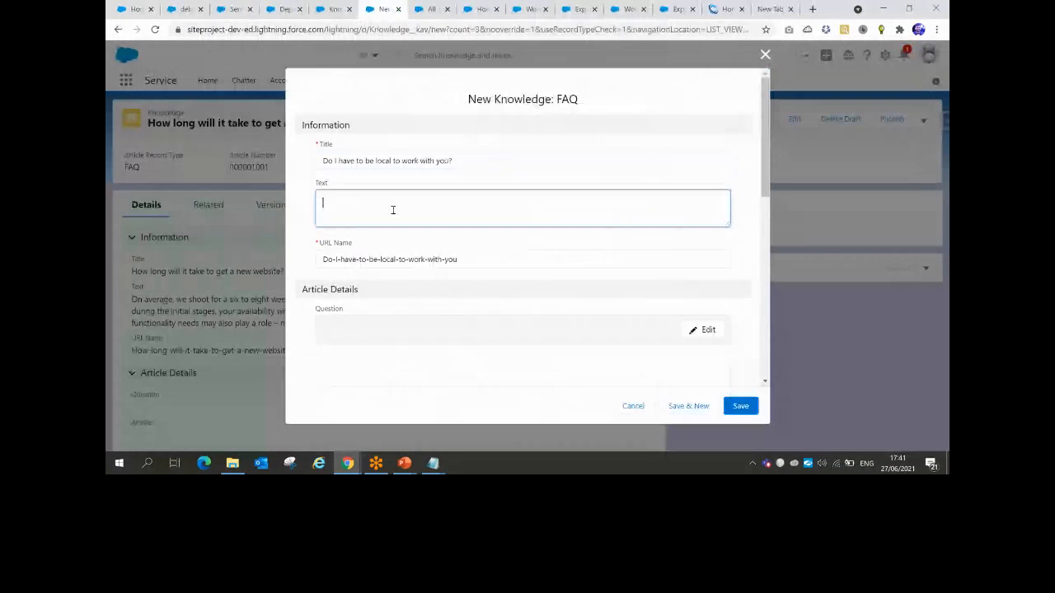
{"action": "type", "text": "Nope! We work with clients all over the world. Our whole team works remotely, allowing us to find the absolute best team for our business."}
Make it visible to customers and save it as article 000001002
{"action": "scroll", "coordinate": [469, 292], "scroll_direction": "down", "scroll_amount": 5}
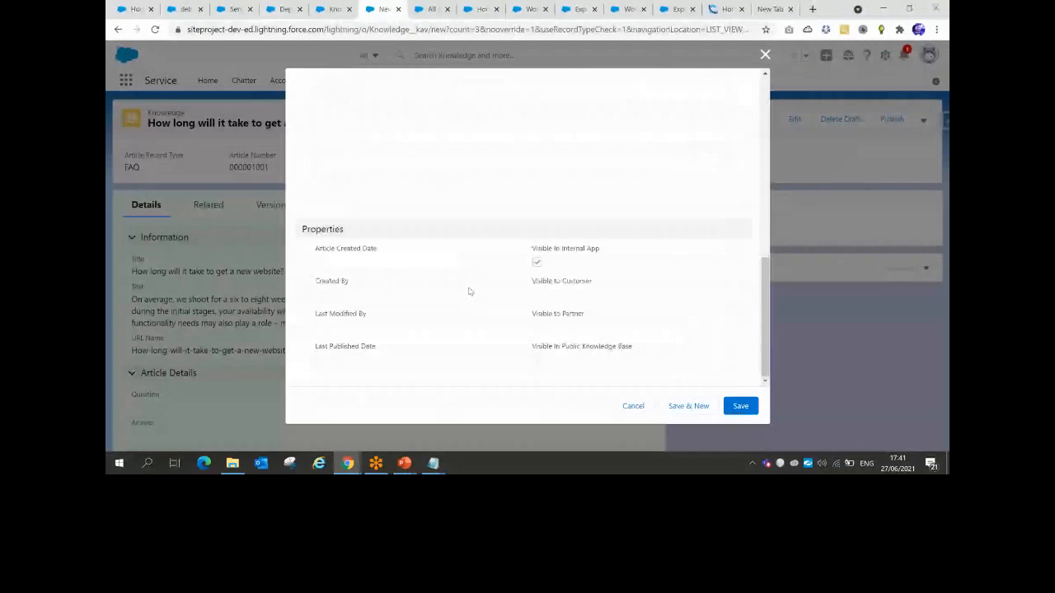
{"action": "left_click", "coordinate": [536, 292]}
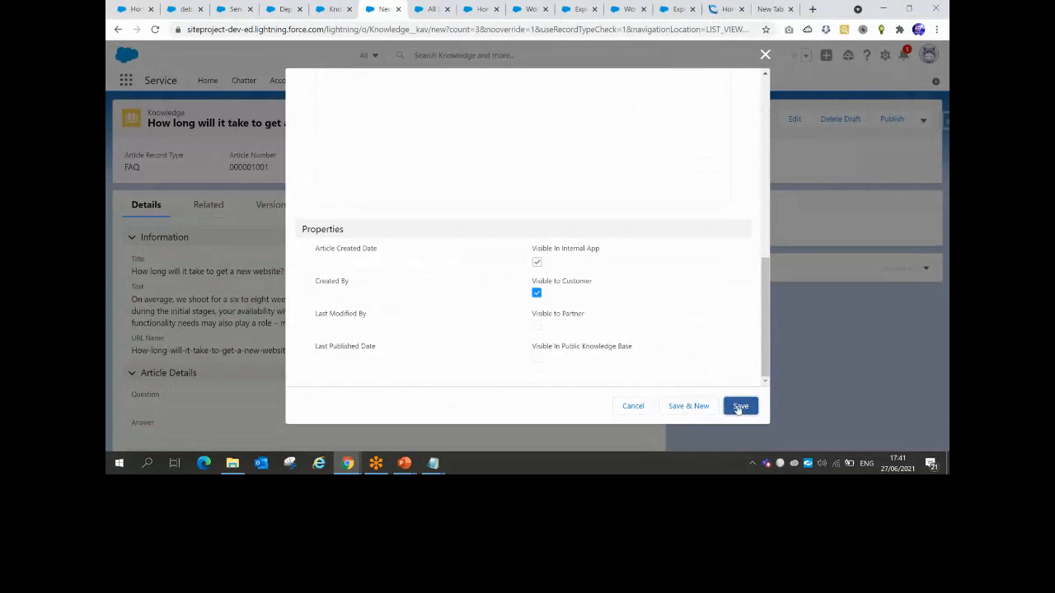
{"action": "left_click", "coordinate": [738, 407]}
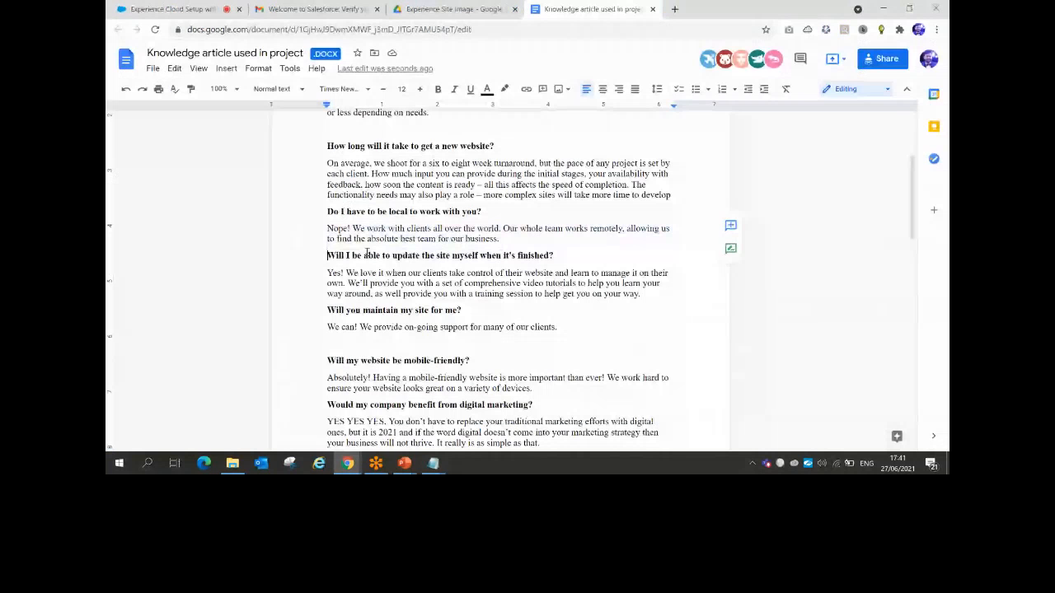
{"action": "triple_click", "coordinate": [564, 255]}
{"action": "key", "text": "ctrl+c"}
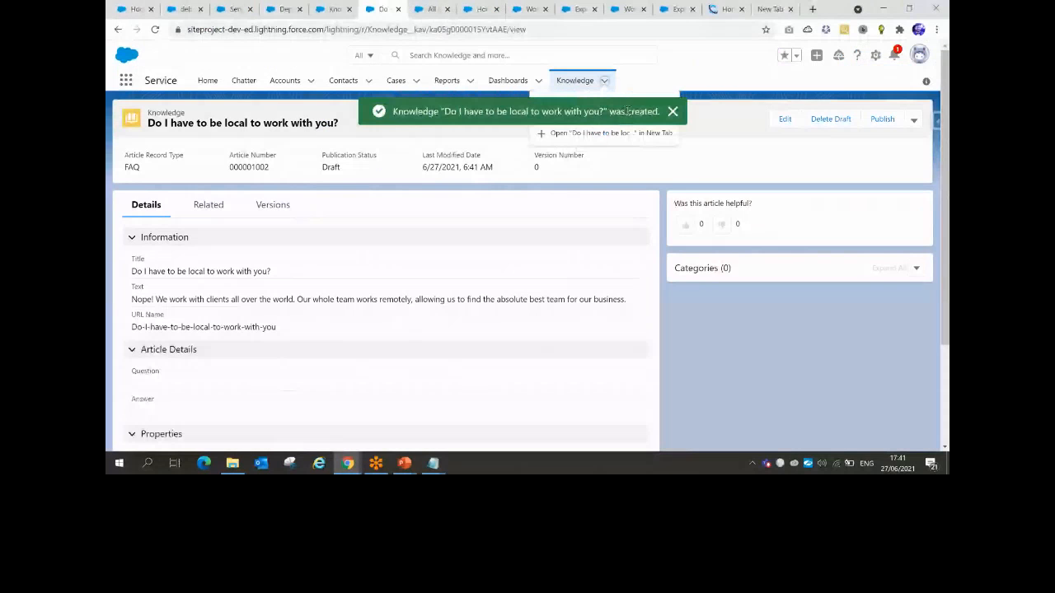
Create and save article 000001003, 'Will I be able to update the site myself when it's finished?', with its answer
{"action": "left_click", "coordinate": [604, 80]}
{"action": "left_click", "coordinate": [581, 106]}
{"action": "key", "text": "ctrl+v"}
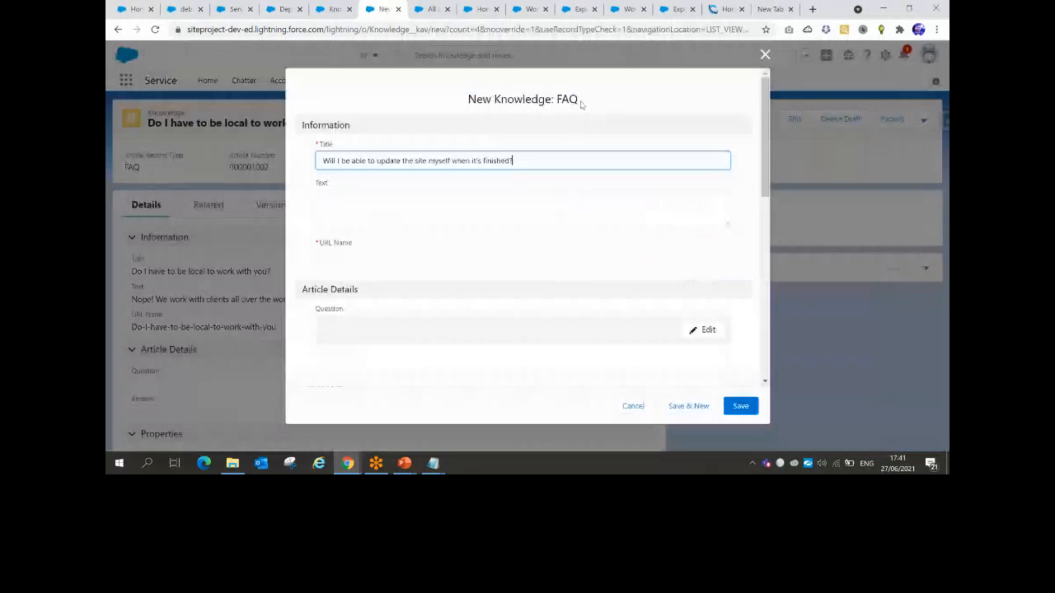
{"action": "left_click", "coordinate": [449, 208]}
{"action": "key", "text": "ctrl+v"}
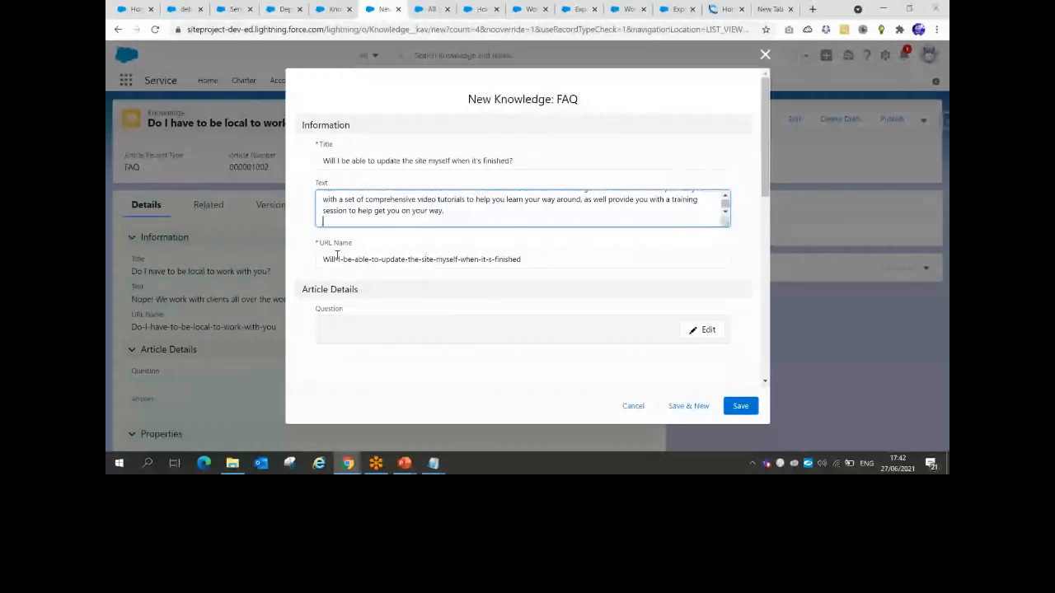
{"action": "scroll", "coordinate": [671, 353], "scroll_direction": "down", "scroll_amount": 2}
{"action": "scroll", "coordinate": [671, 352], "scroll_direction": "down", "scroll_amount": 5}
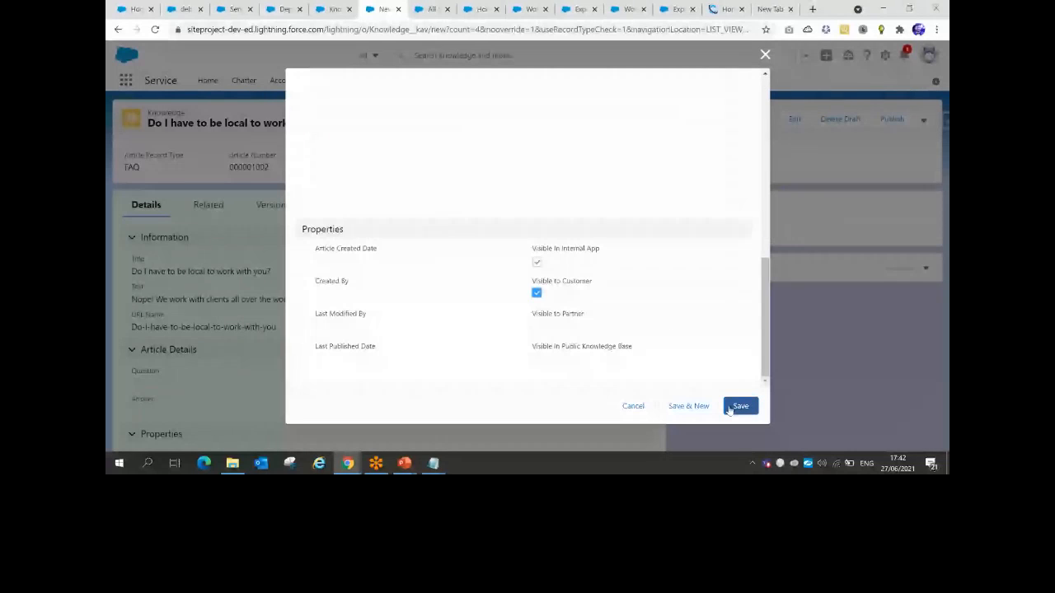
{"action": "left_click", "coordinate": [738, 406]}
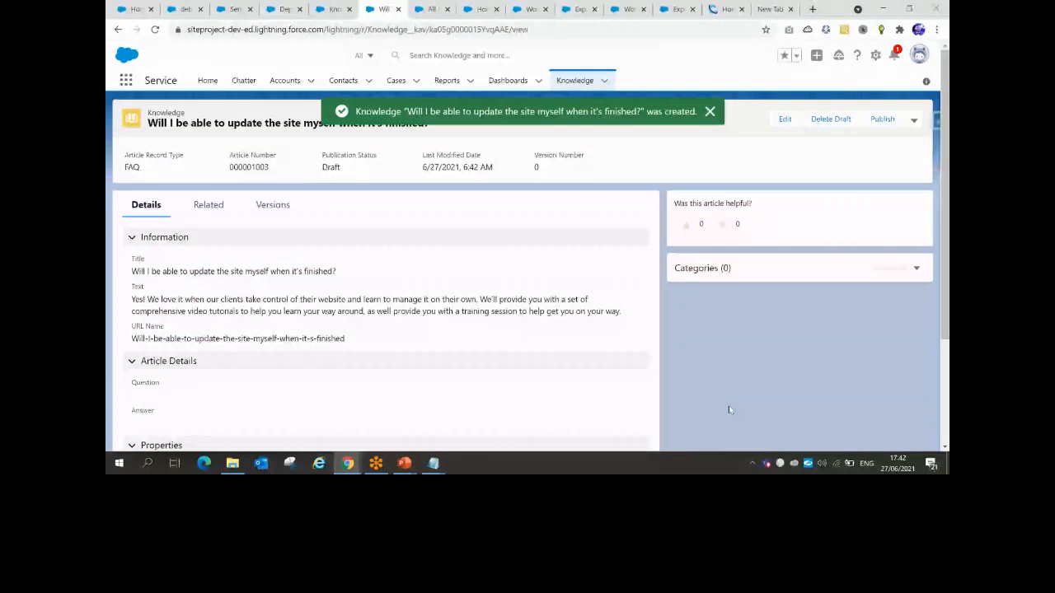
Switch the Knowledge list to the Draft Articles view and select all four drafts
{"action": "left_click", "coordinate": [580, 83]}
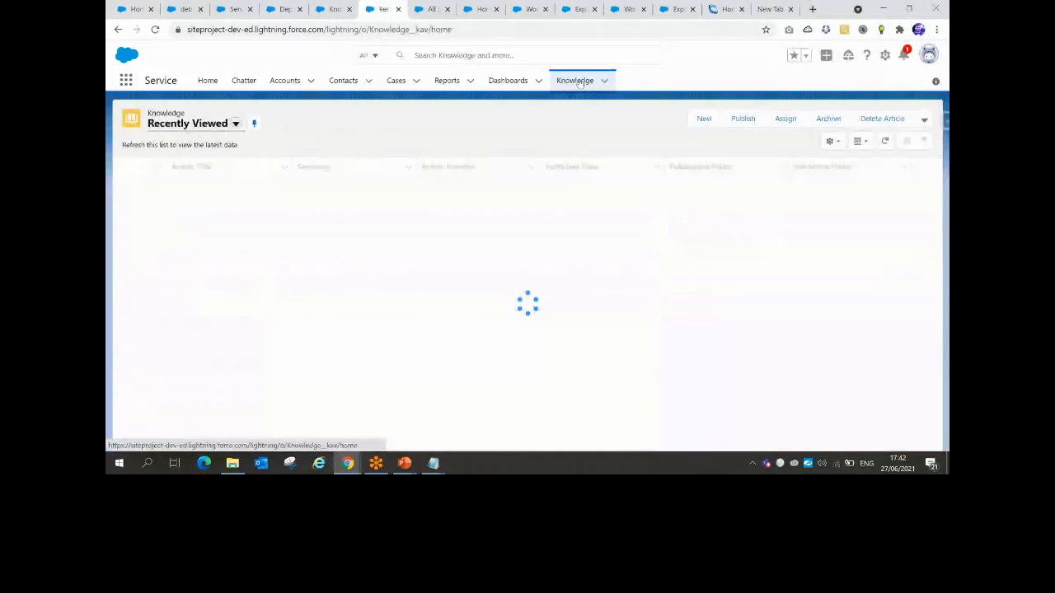
{"action": "left_click", "coordinate": [237, 123]}
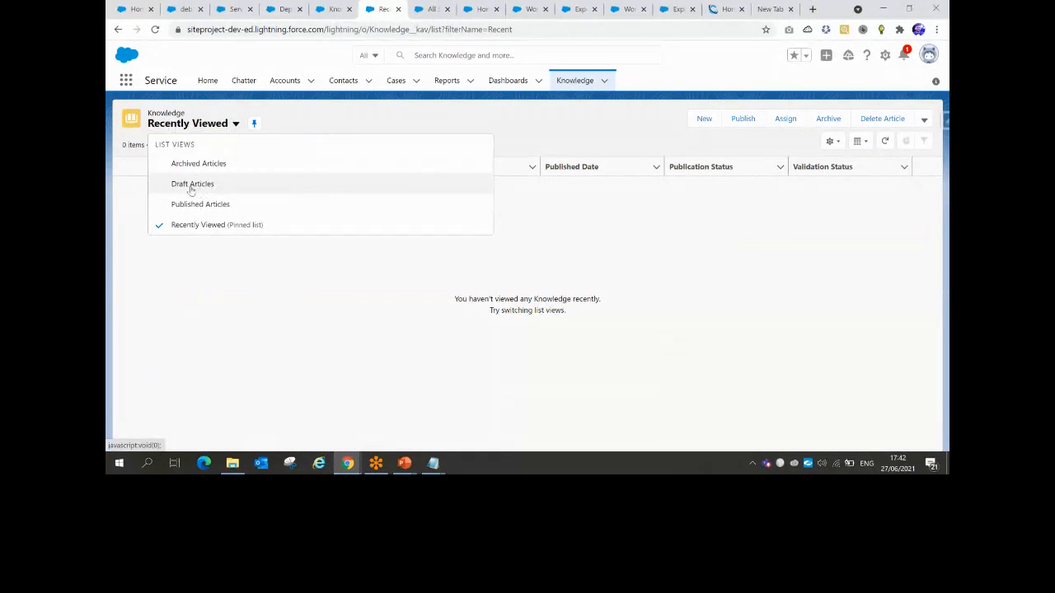
{"action": "left_click", "coordinate": [188, 185]}
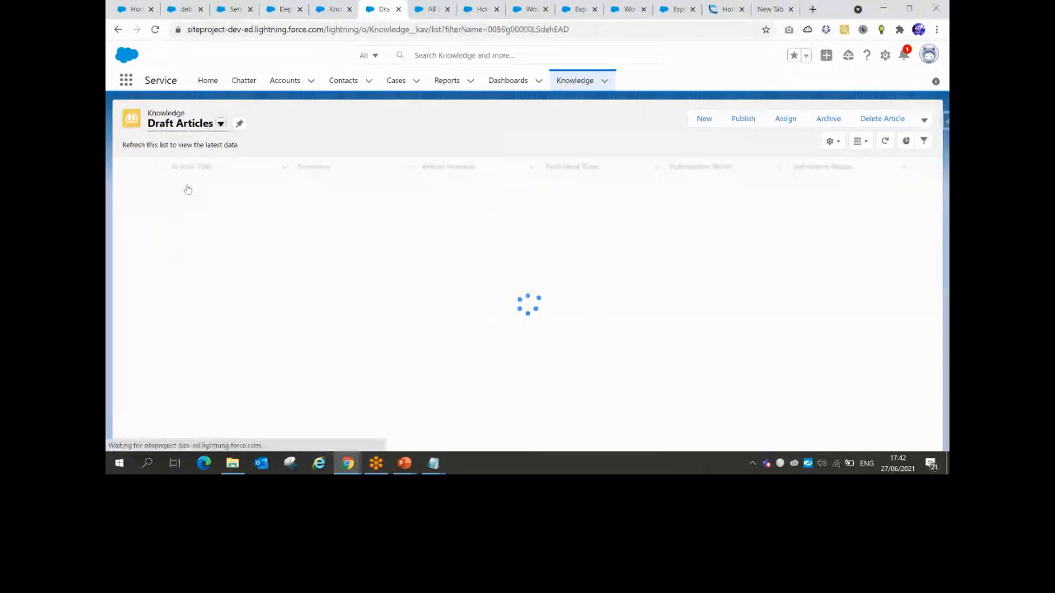
{"action": "left_click", "coordinate": [156, 166]}
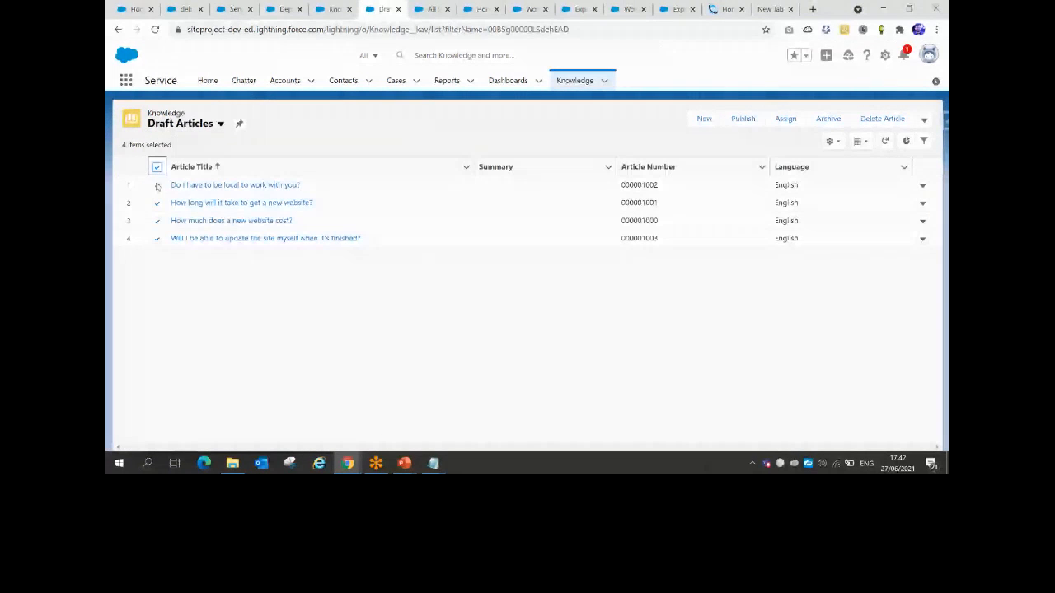
Publish them now with 'No, my changes do not affect existing translations' chosen
{"action": "left_click", "coordinate": [743, 119]}
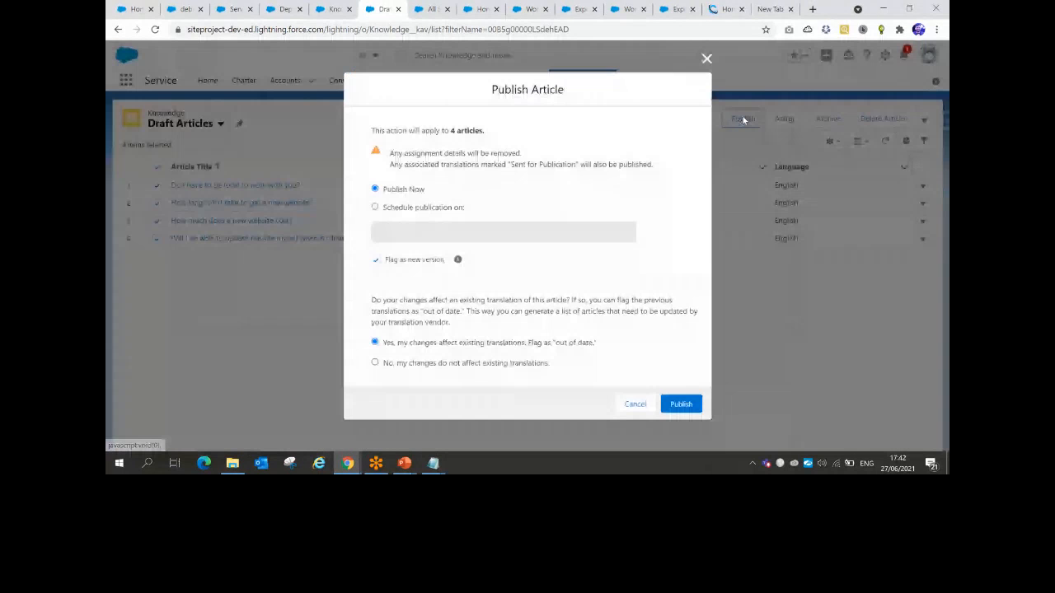
{"action": "left_click", "coordinate": [372, 363]}
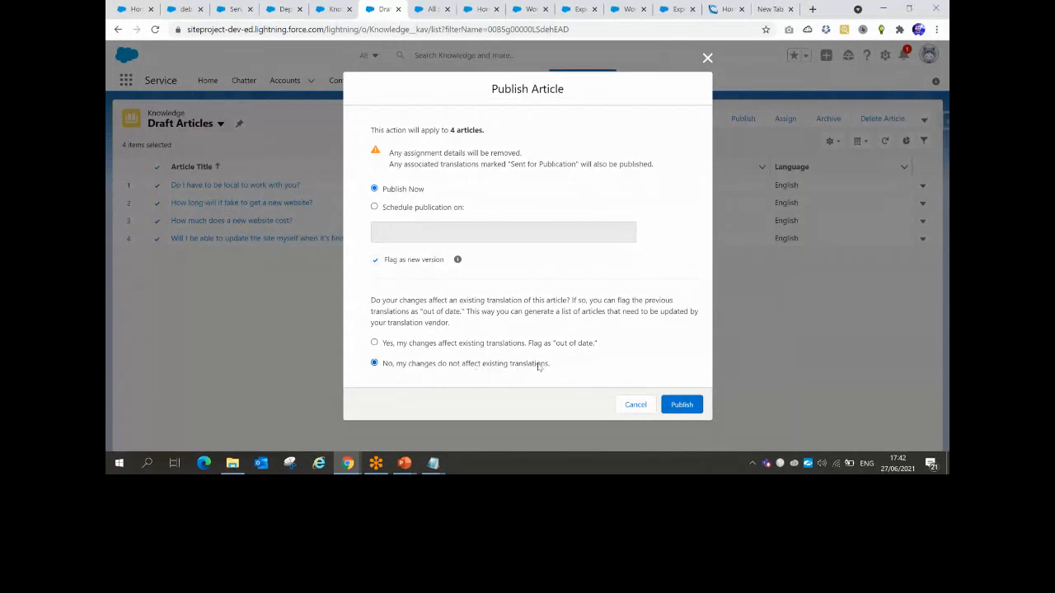
{"action": "left_click", "coordinate": [684, 405]}
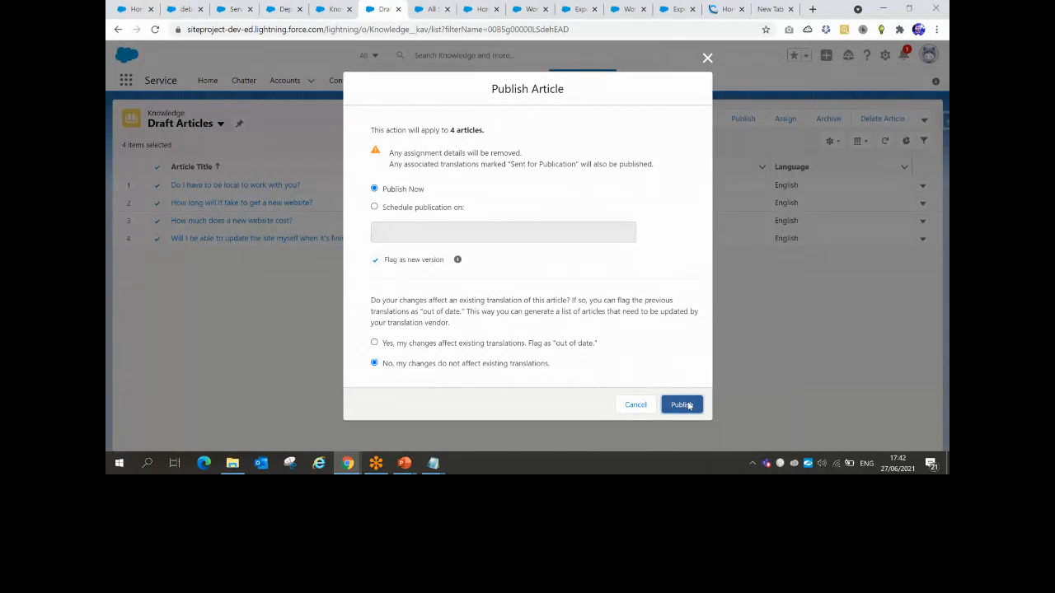
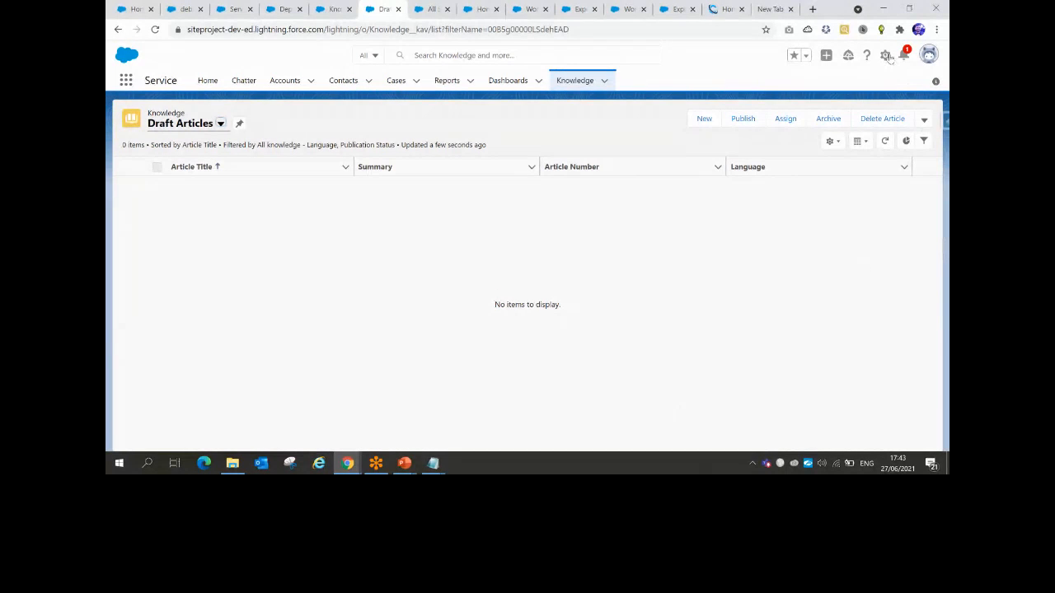
Open Service Setup and use Quick Find 'all si' to reach Digital Experiences All Sites
{"action": "left_click", "coordinate": [886, 56]}
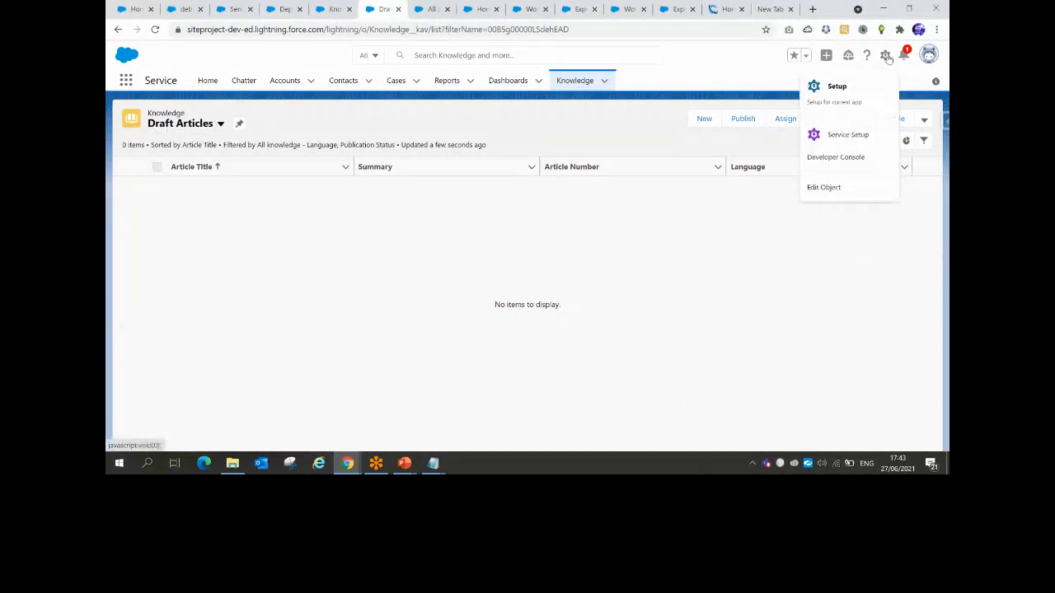
{"action": "left_click", "coordinate": [839, 134]}
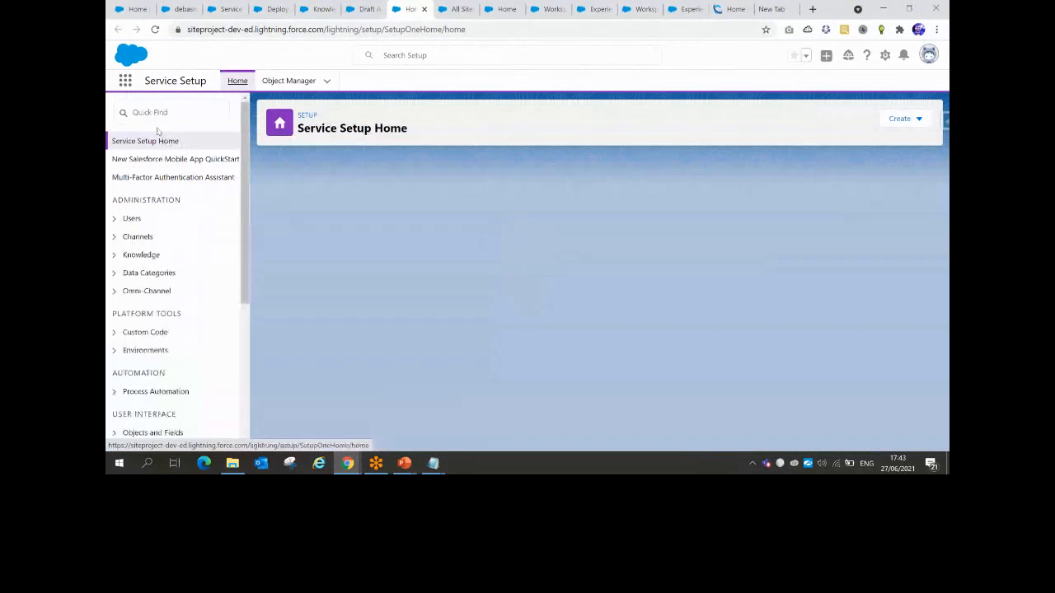
{"action": "left_click", "coordinate": [157, 112]}
{"action": "type", "text": "all si"}
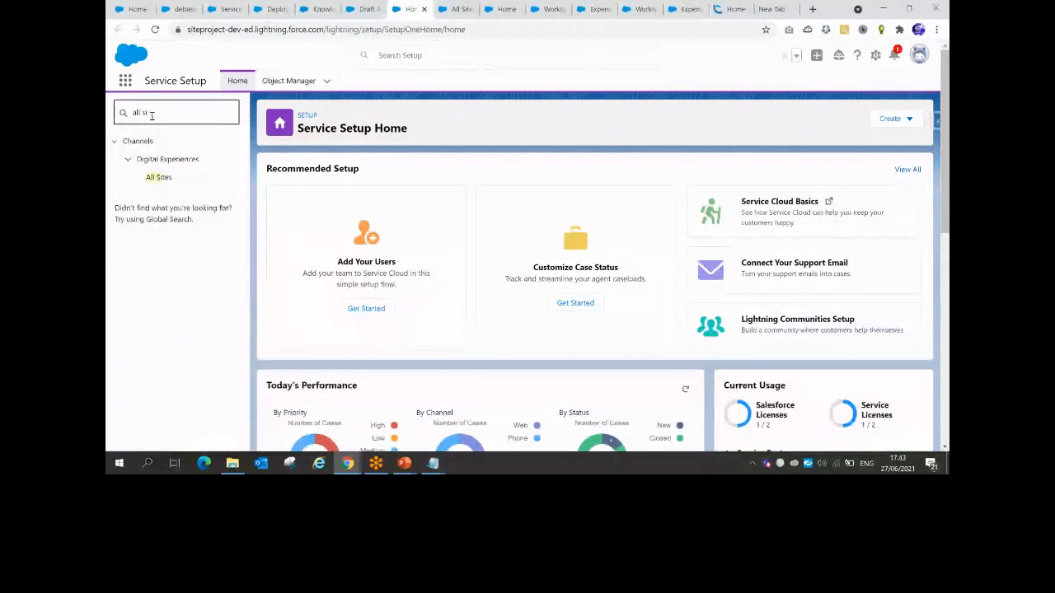
{"action": "left_click", "coordinate": [164, 178]}
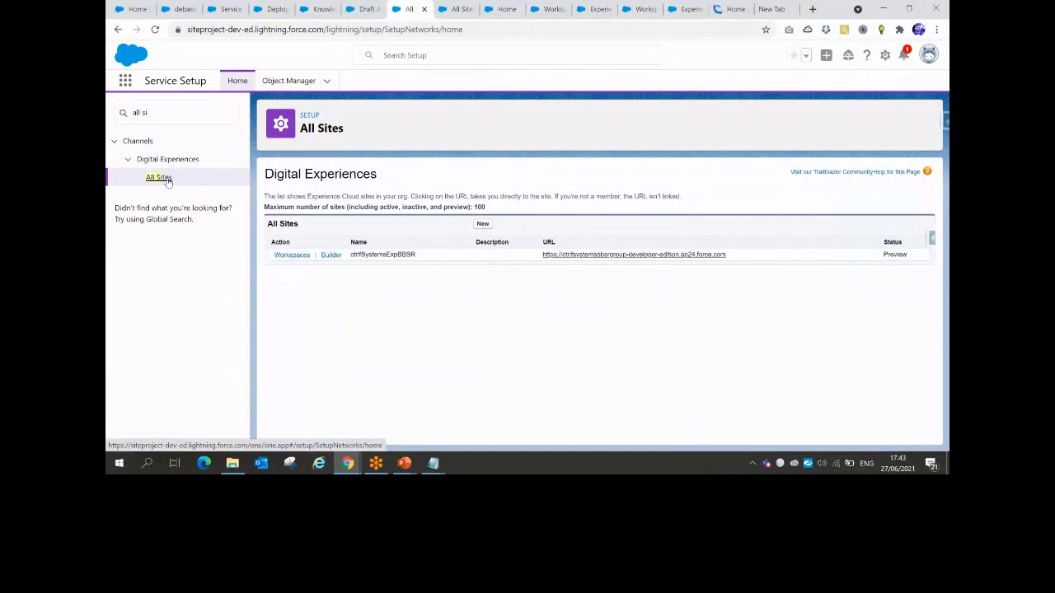
Open the Topics page in the ctrlfSystemsExpBBSR site's Content Management workspace
{"action": "left_click", "coordinate": [161, 178]}
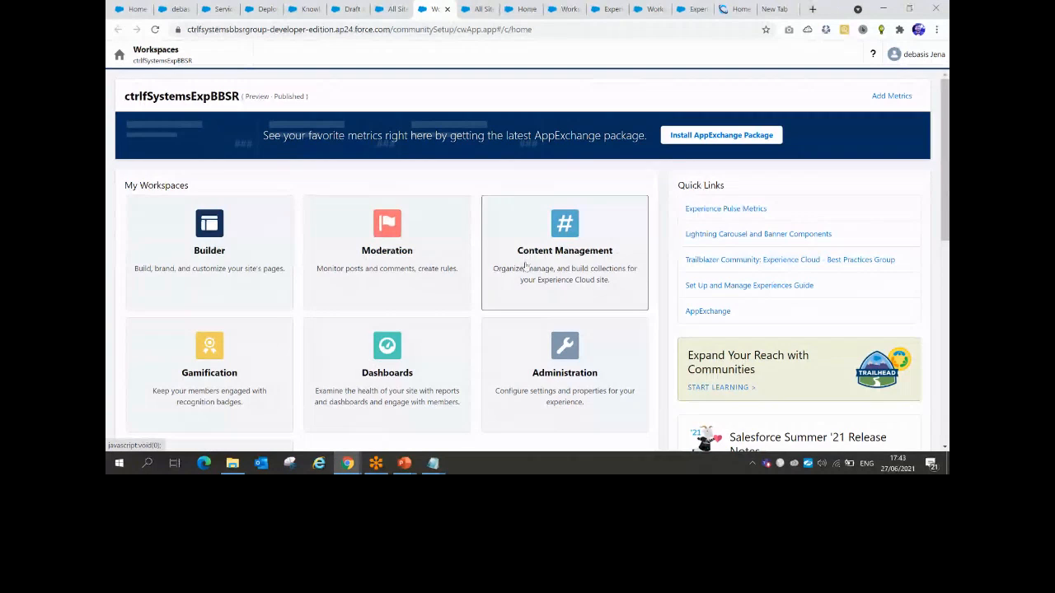
{"action": "left_click", "coordinate": [525, 266]}
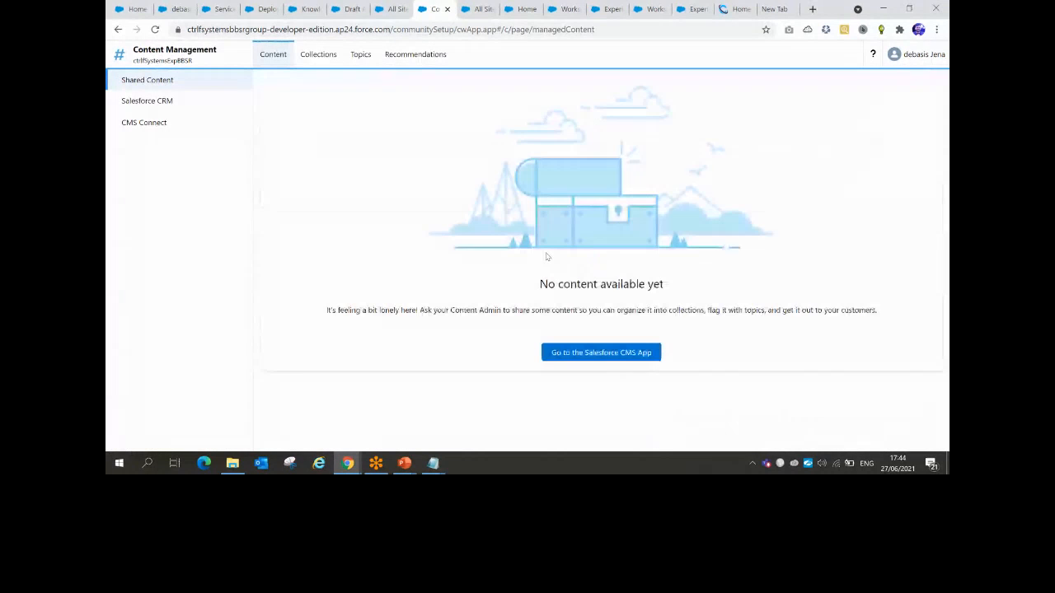
{"action": "left_click", "coordinate": [361, 55]}
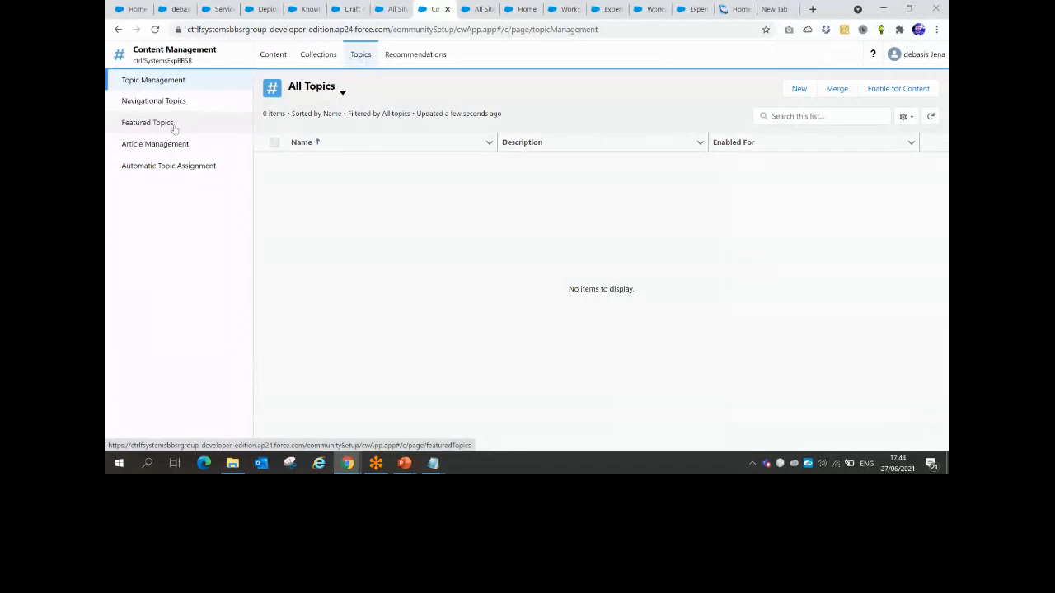
Review the site design slide in the presentation, then return to topic management
{"action": "left_click", "coordinate": [405, 463]}
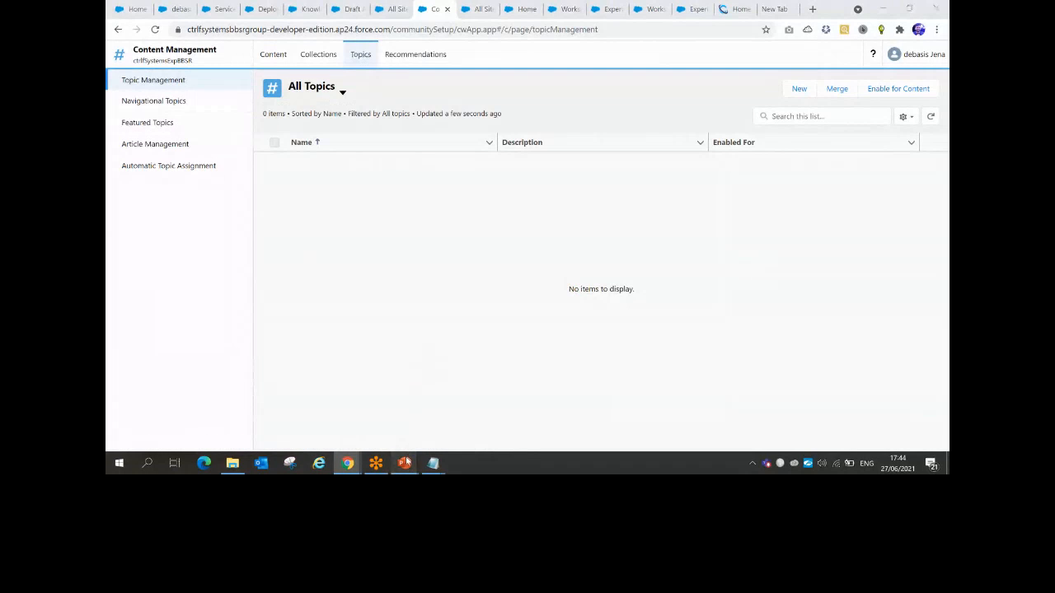
{"action": "left_click", "coordinate": [391, 445]}
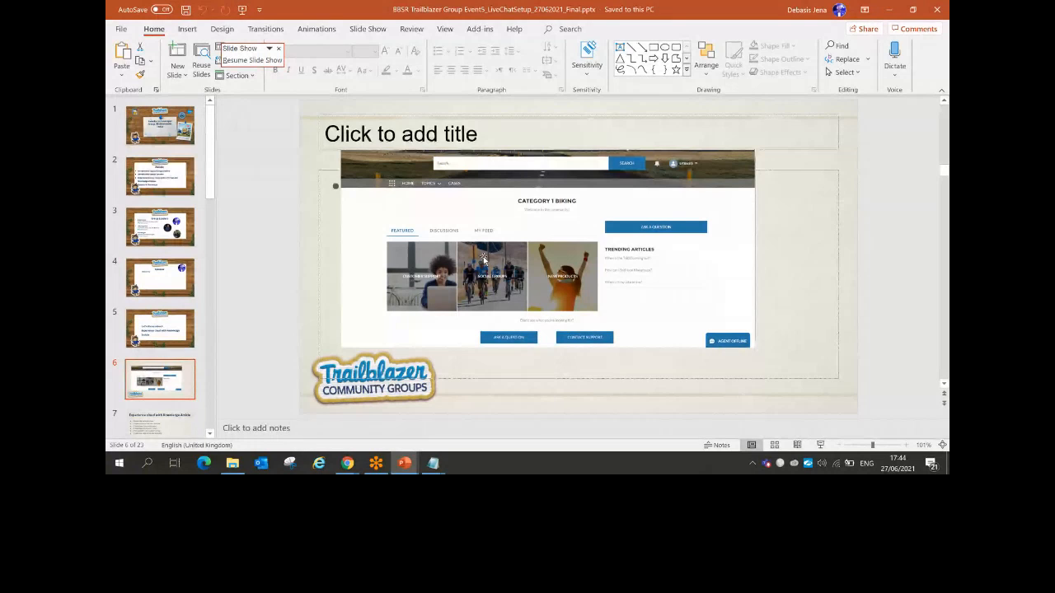
{"action": "key", "text": "alt+Tab"}
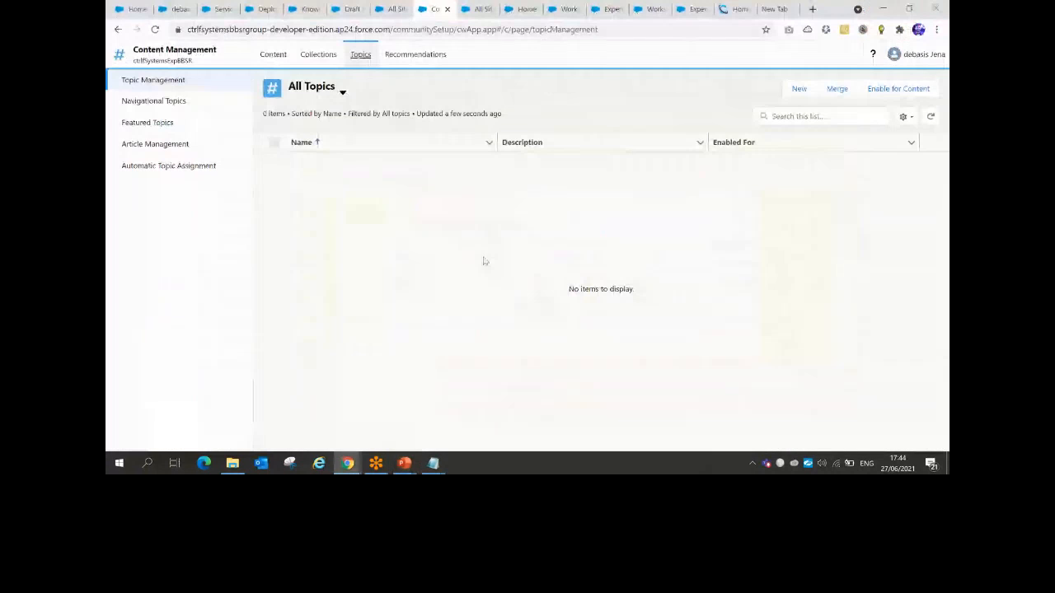
Add Customer Support, Social Group and New Products under Navigational Topics and save them
{"action": "left_click", "coordinate": [178, 102]}
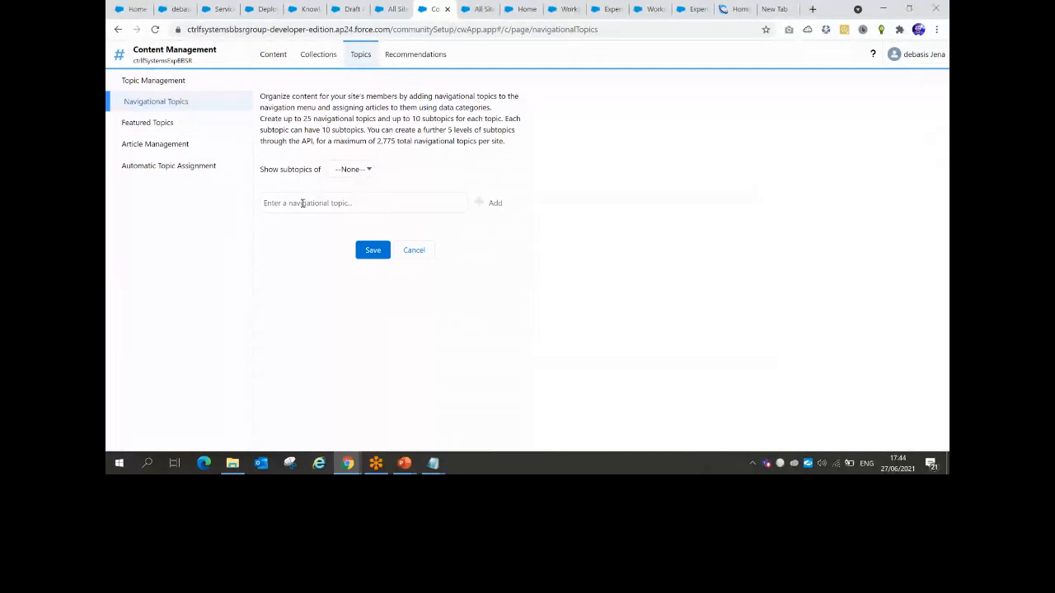
{"action": "key", "text": "alt+Tab"}
{"action": "key", "text": "alt+Tab"}
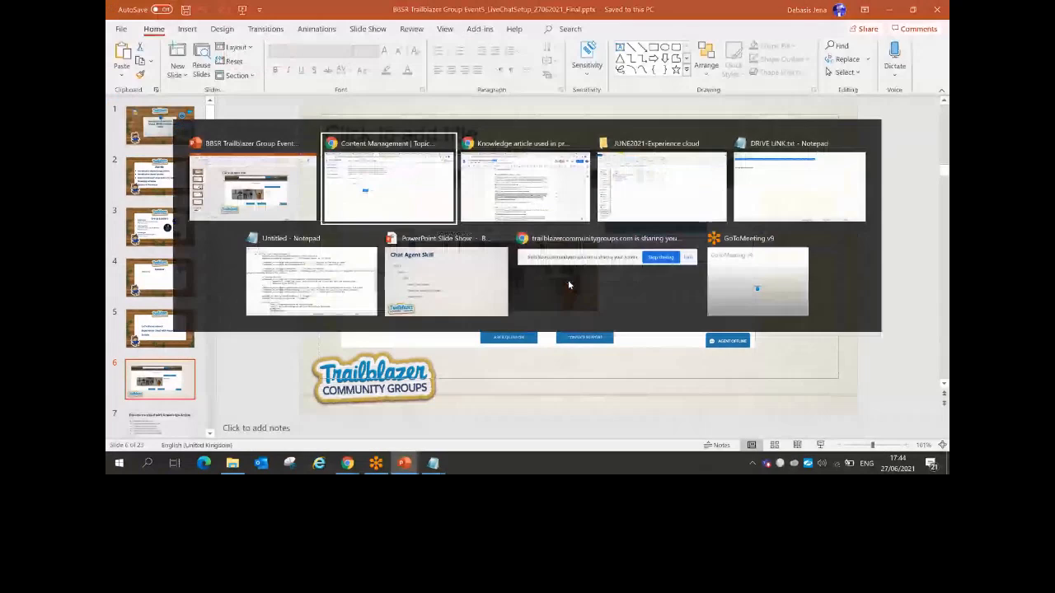
{"action": "left_click", "coordinate": [330, 202]}
{"action": "type", "text": "Cust"}
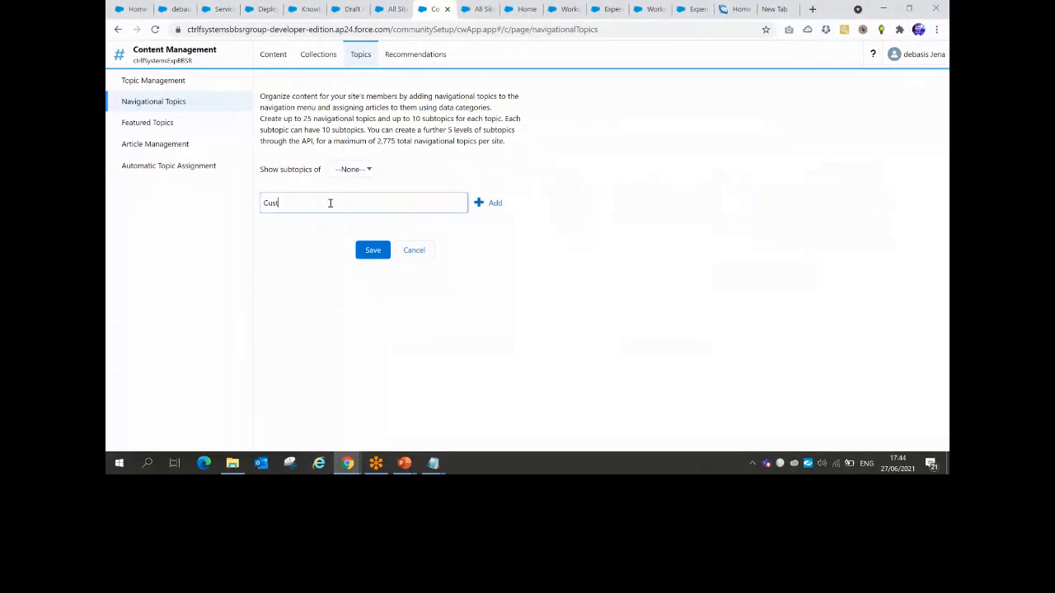
{"action": "type", "text": "omer Support"}
{"action": "left_click", "coordinate": [486, 202]}
{"action": "left_click", "coordinate": [315, 225]}
{"action": "type", "text": "So"}
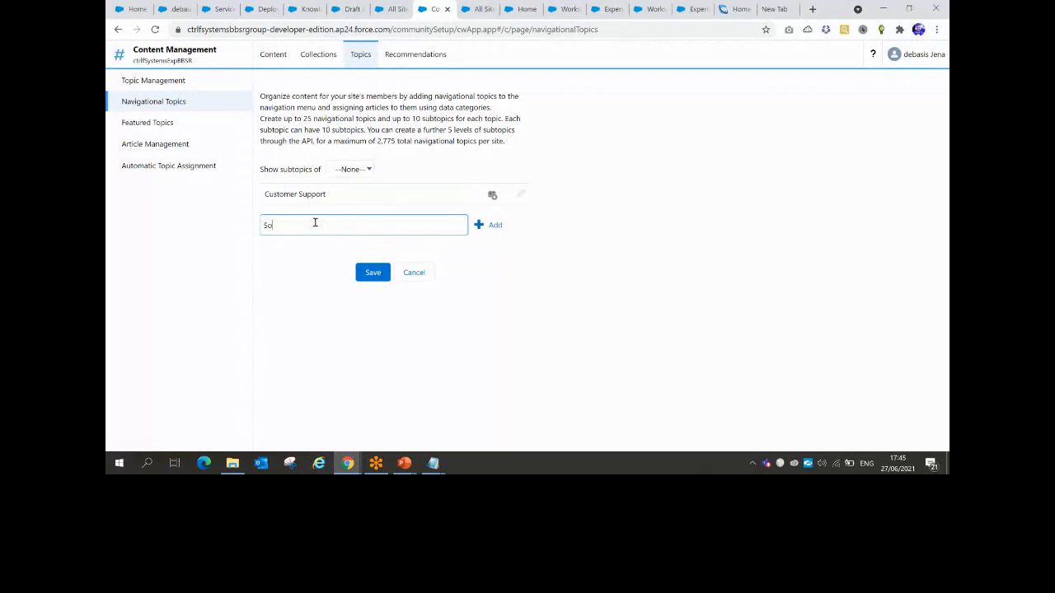
{"action": "type", "text": "cial Group"}
{"action": "left_click", "coordinate": [493, 225]}
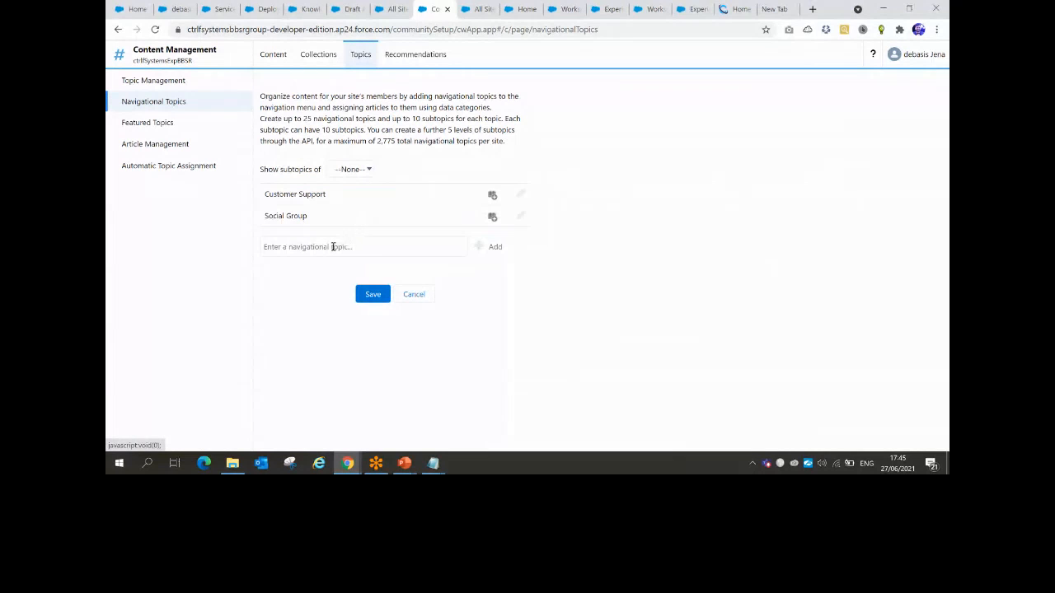
{"action": "left_click", "coordinate": [326, 250]}
{"action": "type", "text": "New Products"}
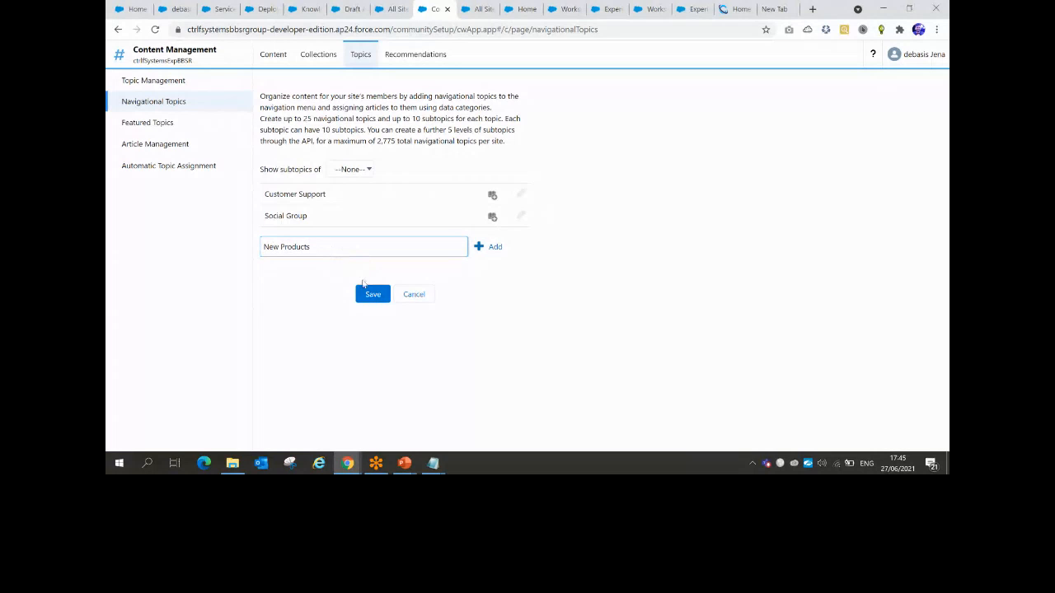
{"action": "left_click", "coordinate": [484, 247]}
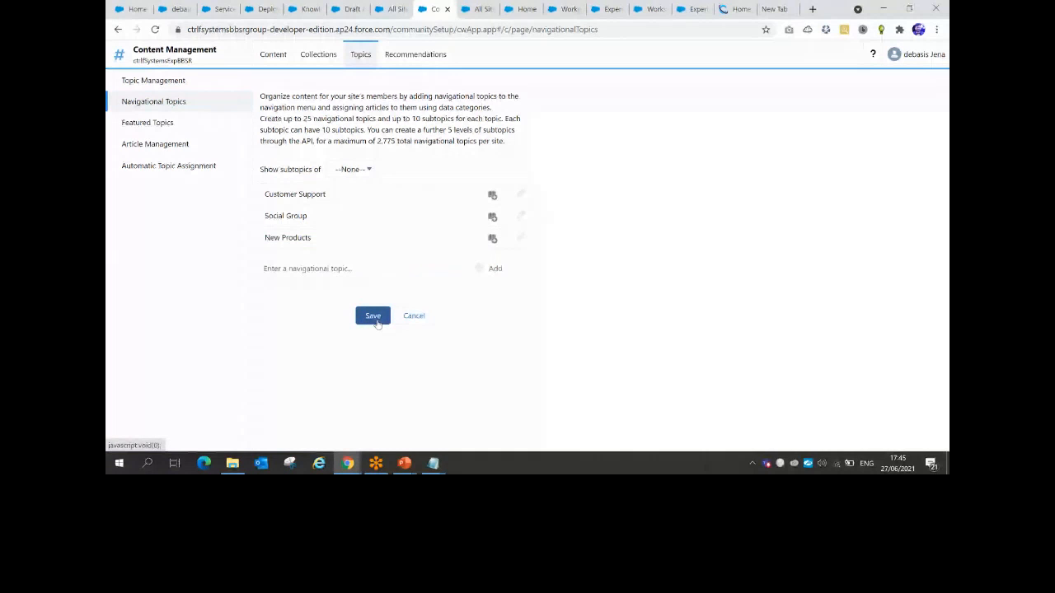
{"action": "left_click", "coordinate": [374, 318]}
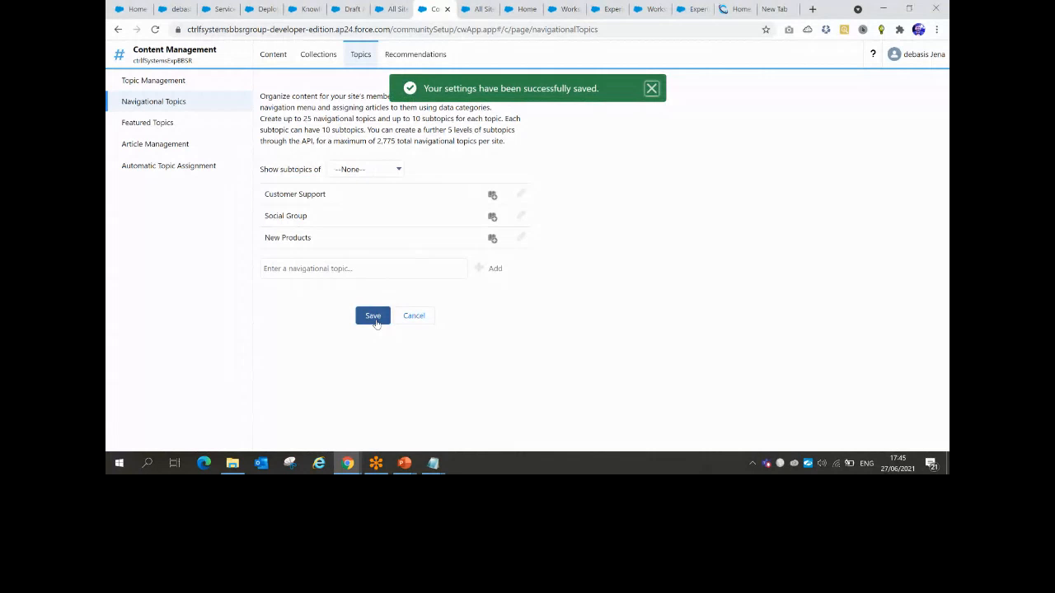
Pick Customer Support, New Products and Social Group as Featured Topics and save
{"action": "left_click", "coordinate": [147, 122]}
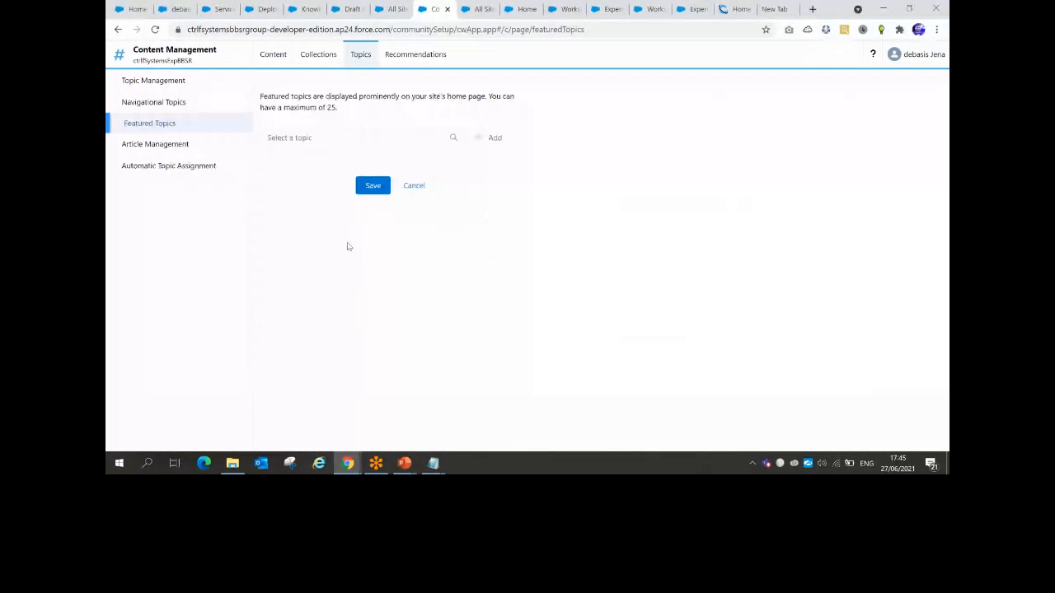
{"action": "left_click", "coordinate": [316, 138]}
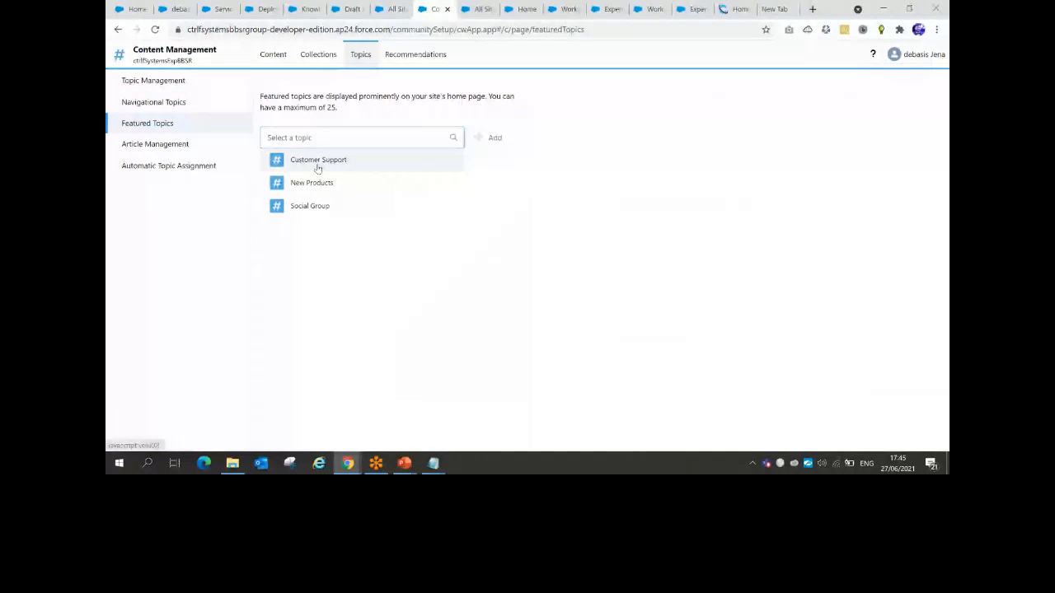
{"action": "left_click", "coordinate": [317, 164]}
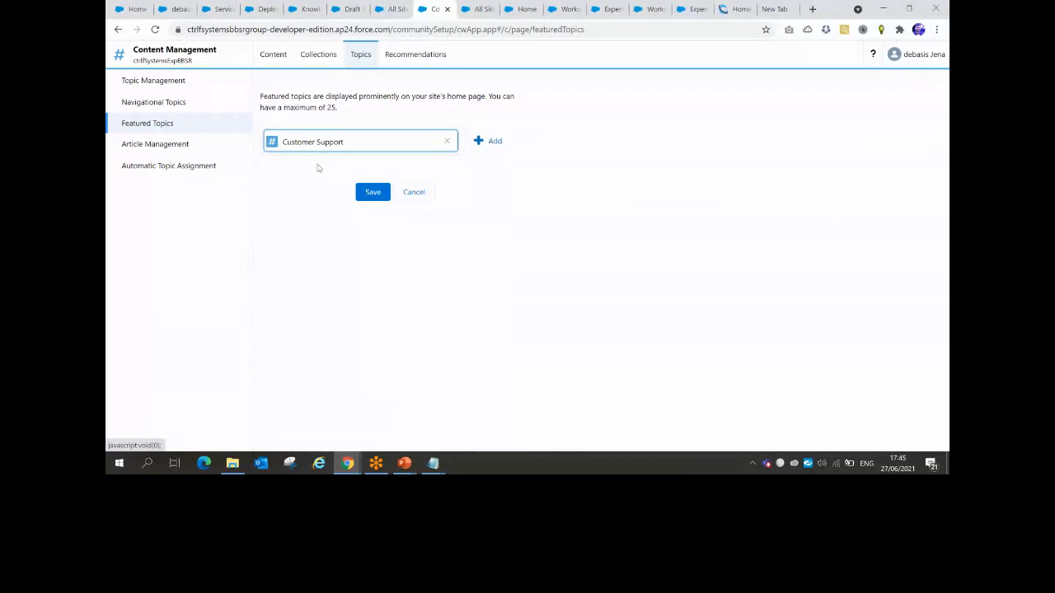
{"action": "left_click", "coordinate": [497, 141]}
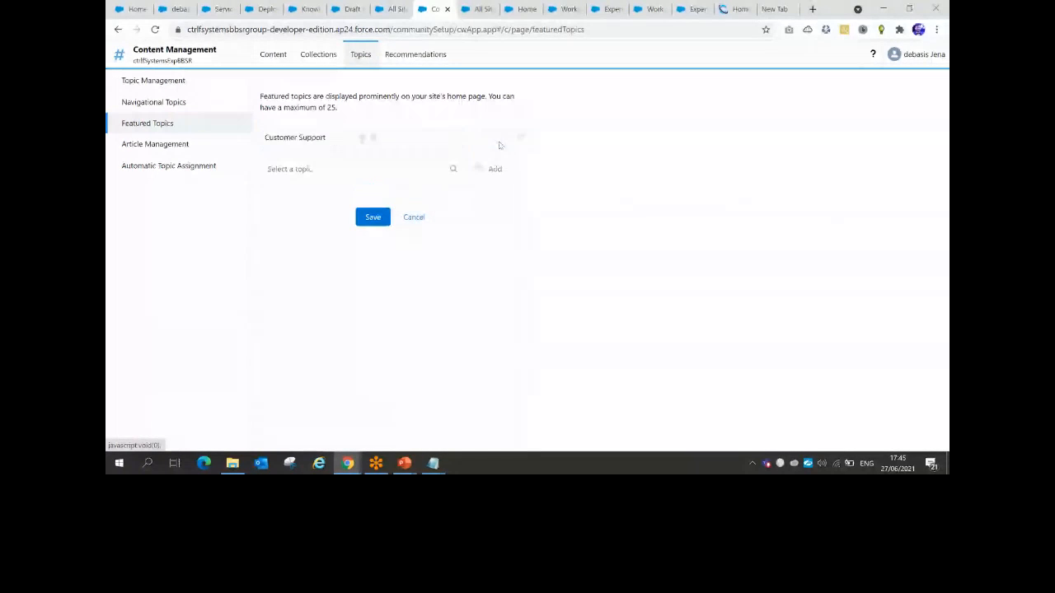
{"action": "left_click", "coordinate": [353, 169]}
{"action": "left_click", "coordinate": [375, 214]}
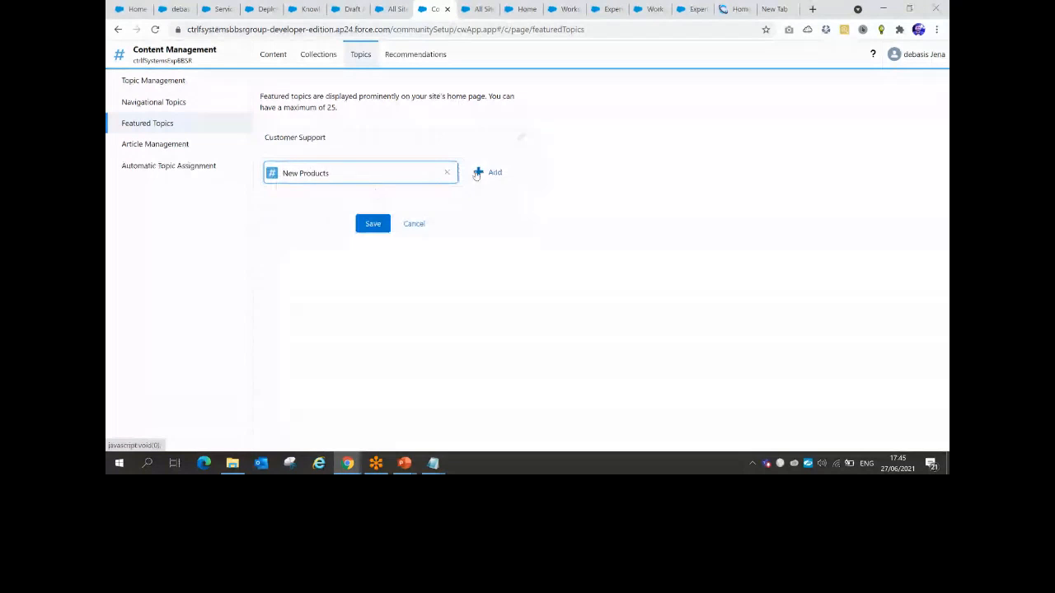
{"action": "left_click", "coordinate": [495, 169]}
{"action": "left_click", "coordinate": [346, 190]}
{"action": "left_click", "coordinate": [310, 259]}
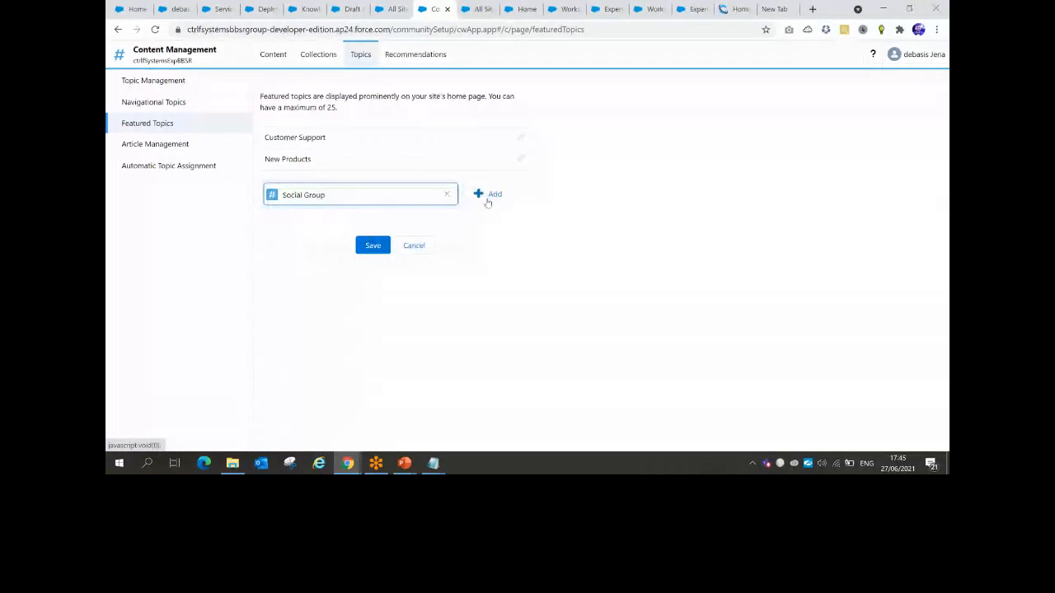
{"action": "left_click", "coordinate": [492, 192]}
{"action": "left_click", "coordinate": [371, 260]}
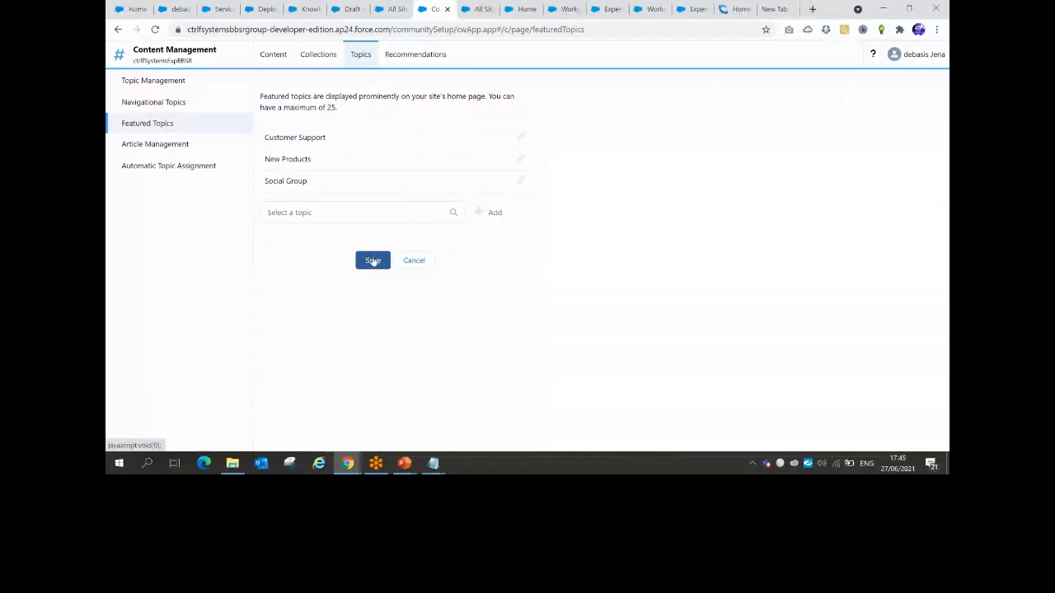
Add Welcome Member as a fourth navigational topic
{"action": "left_click", "coordinate": [147, 101]}
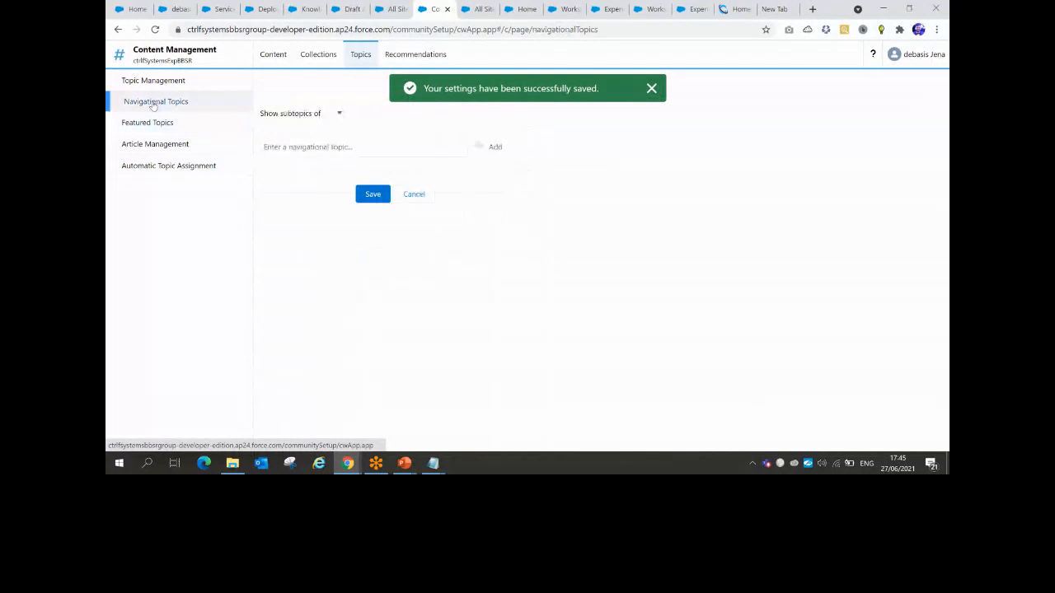
{"action": "left_click", "coordinate": [308, 268]}
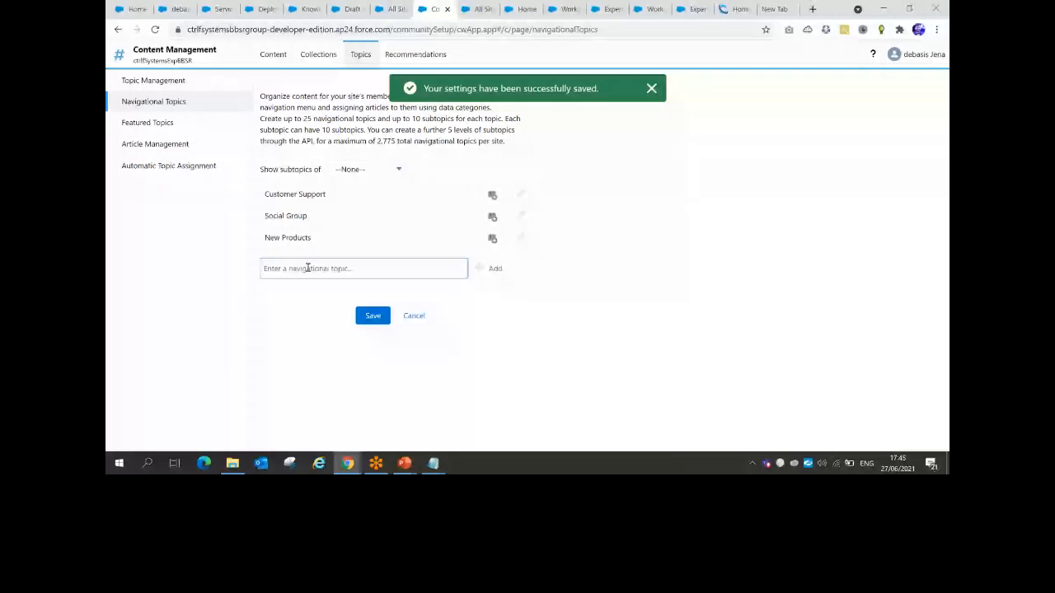
{"action": "type", "text": "We"}
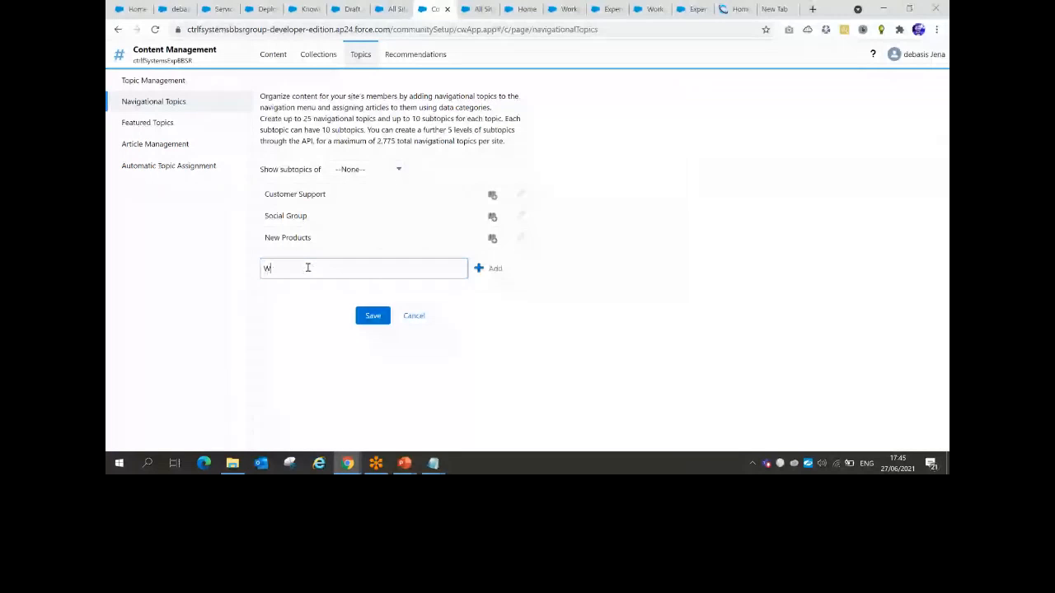
{"action": "type", "text": "Member"}
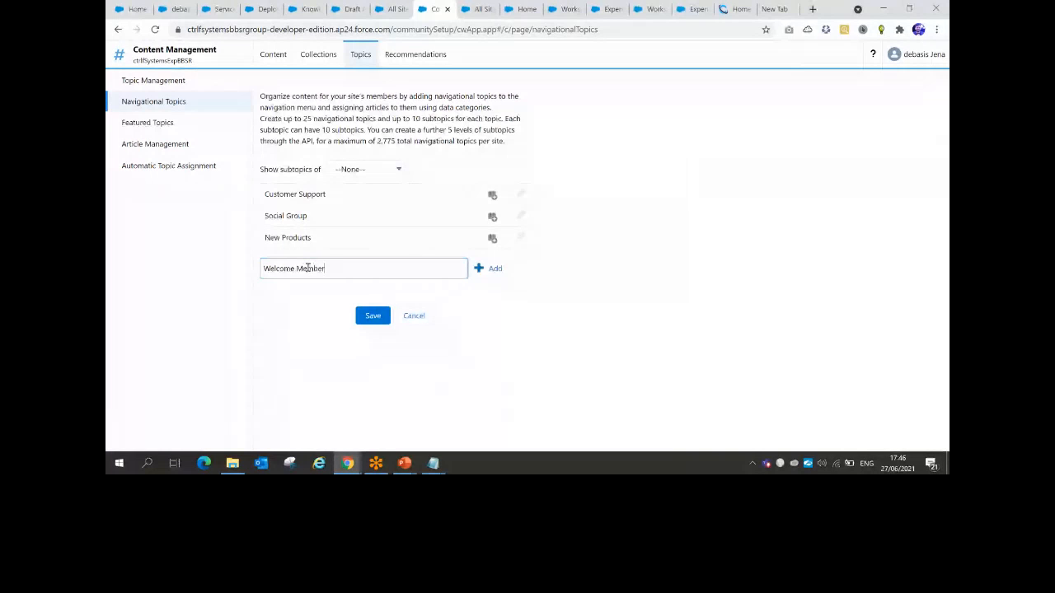
{"action": "left_click", "coordinate": [494, 270]}
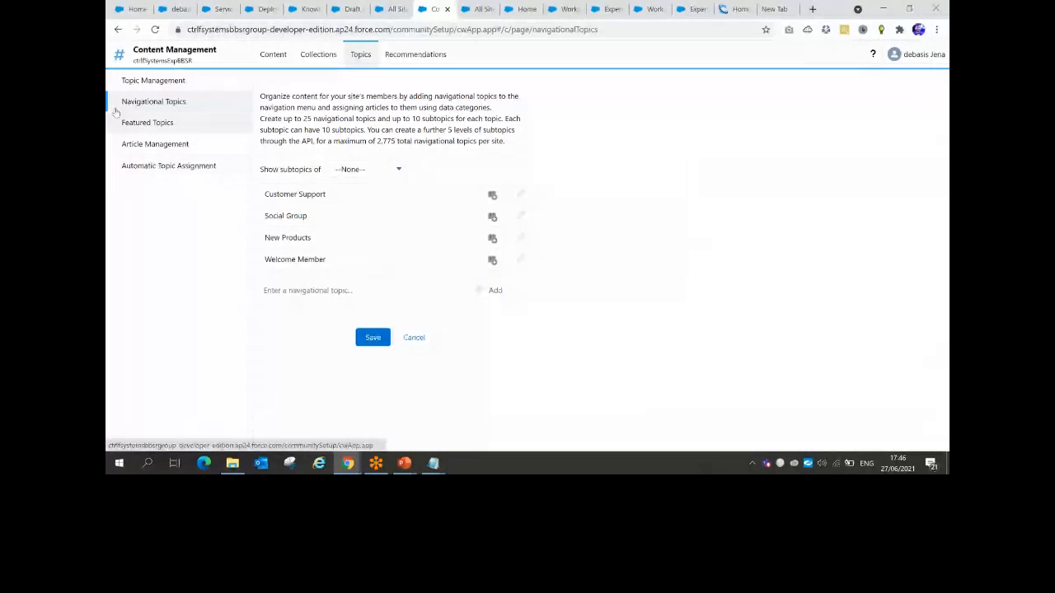
Reload the Featured Topics list and start editing the Customer Support topic's image
{"action": "left_click", "coordinate": [145, 124]}
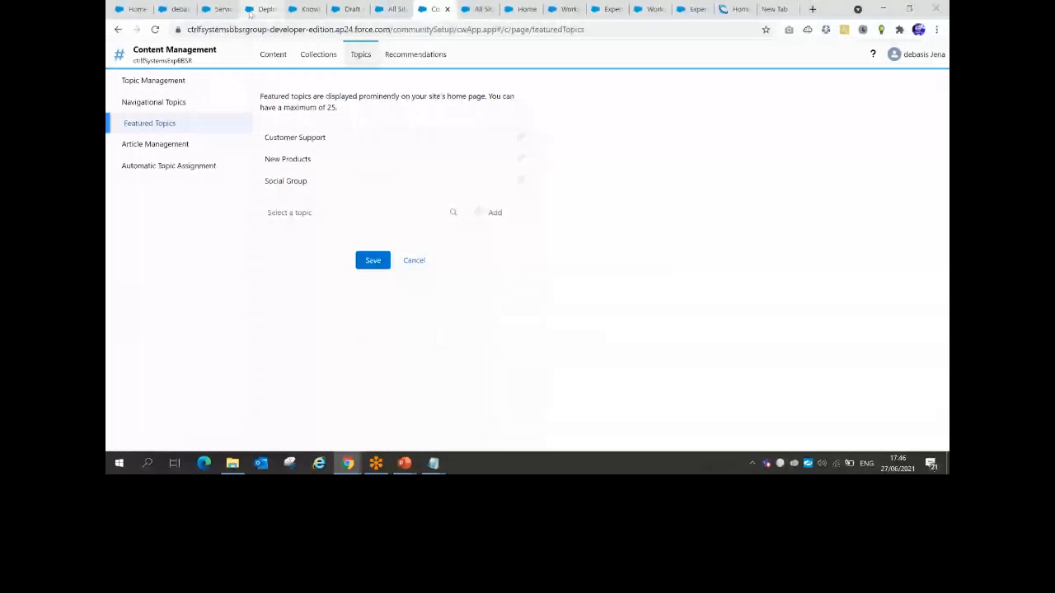
{"action": "key", "text": "alt+Tab"}
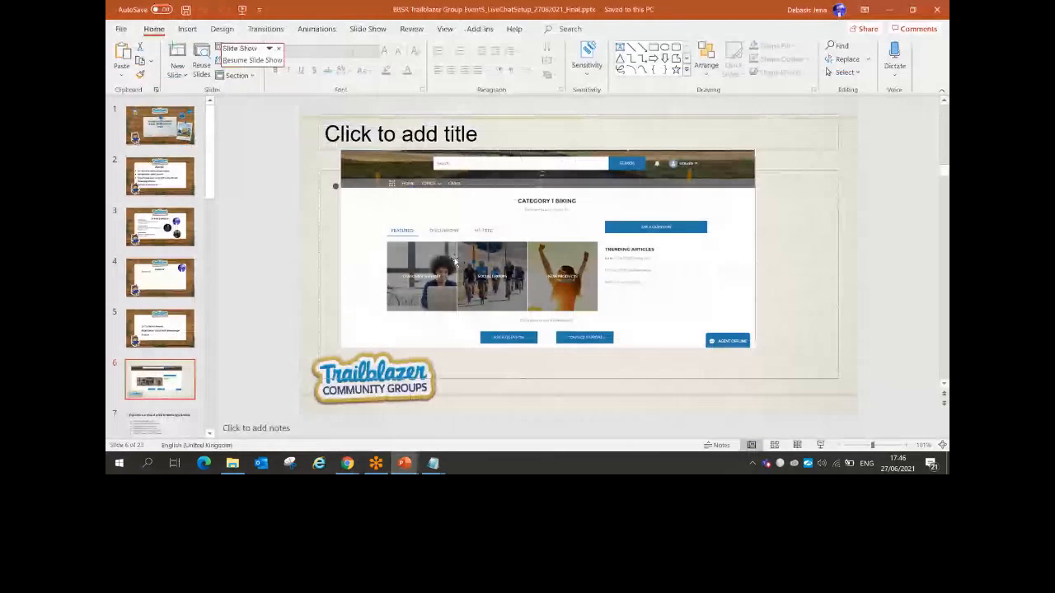
{"action": "key", "text": "alt+Tab"}
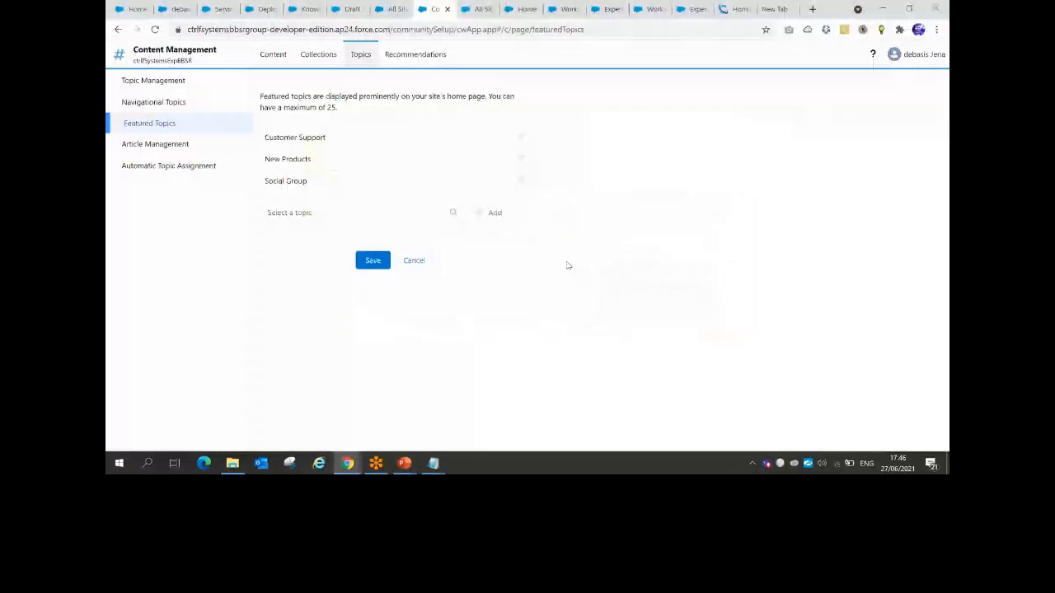
{"action": "left_click", "coordinate": [147, 124]}
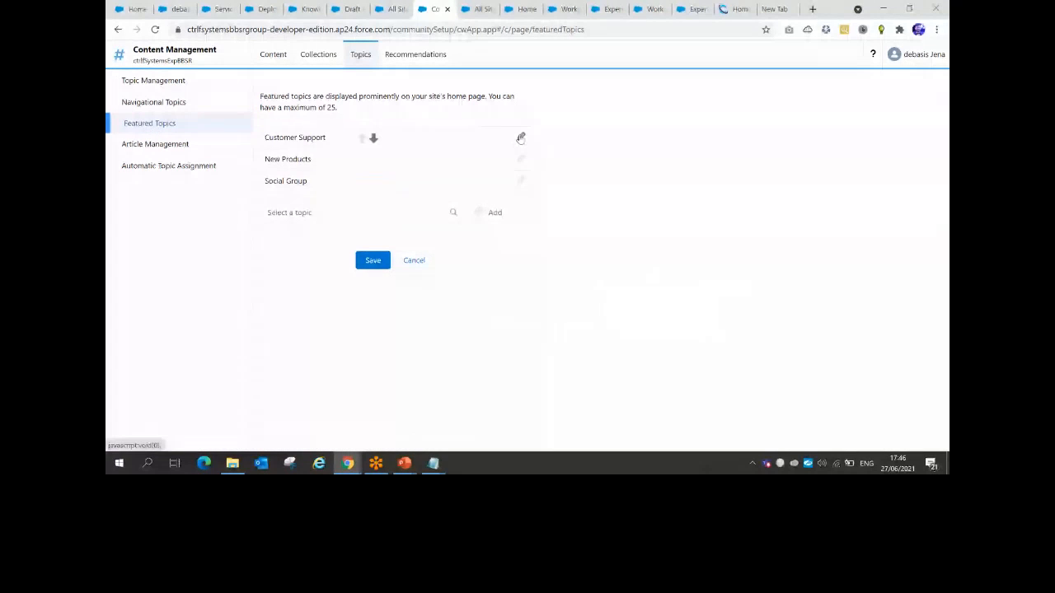
{"action": "left_click", "coordinate": [520, 135]}
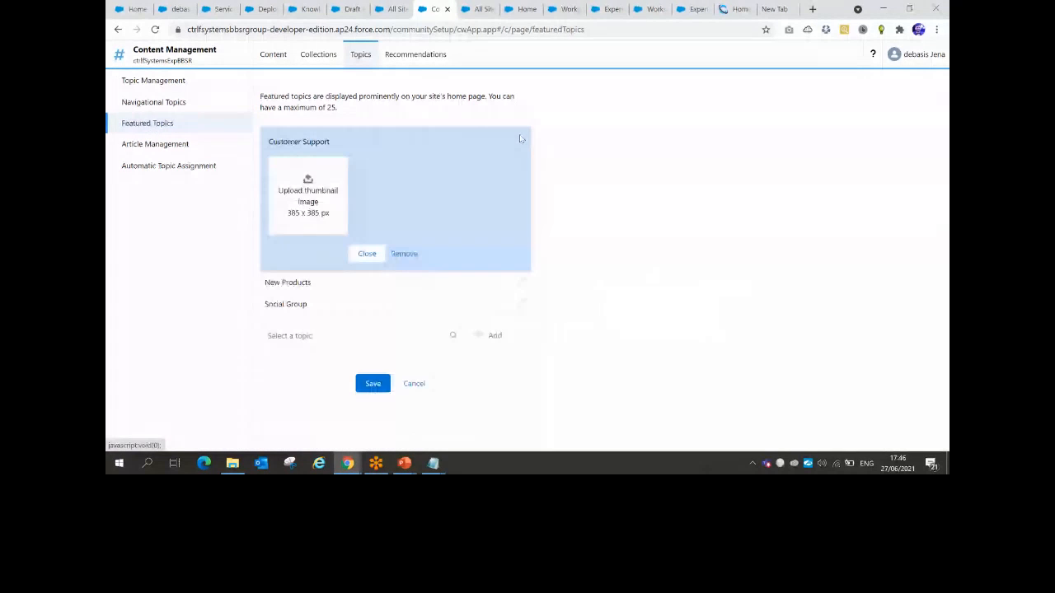
Upload support.png from the JUNE2021-Experience cloud Image folder as Customer Support's thumbnail
{"action": "left_click", "coordinate": [308, 182]}
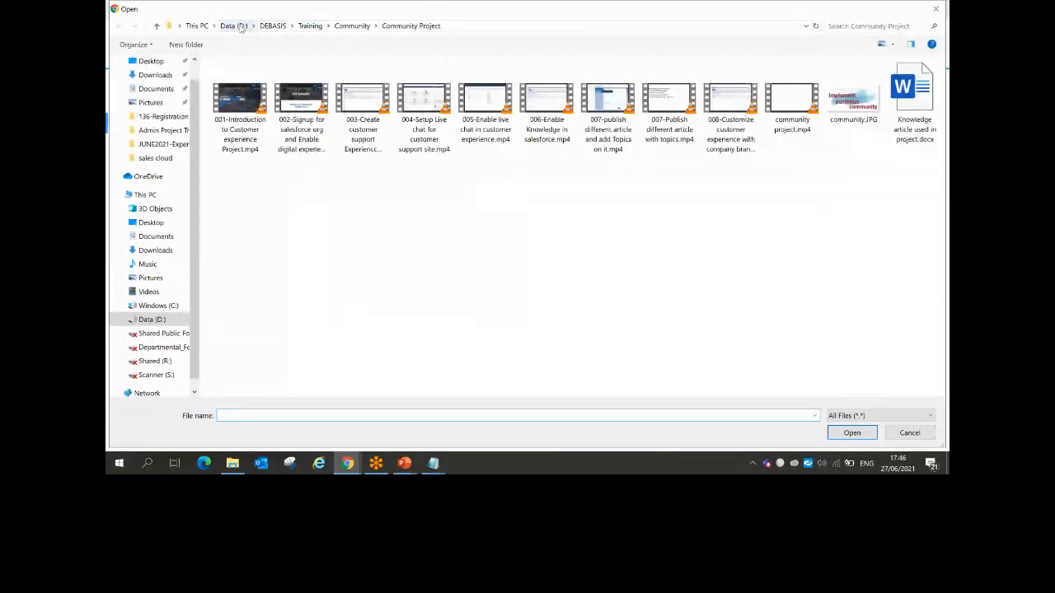
{"action": "left_click", "coordinate": [240, 26]}
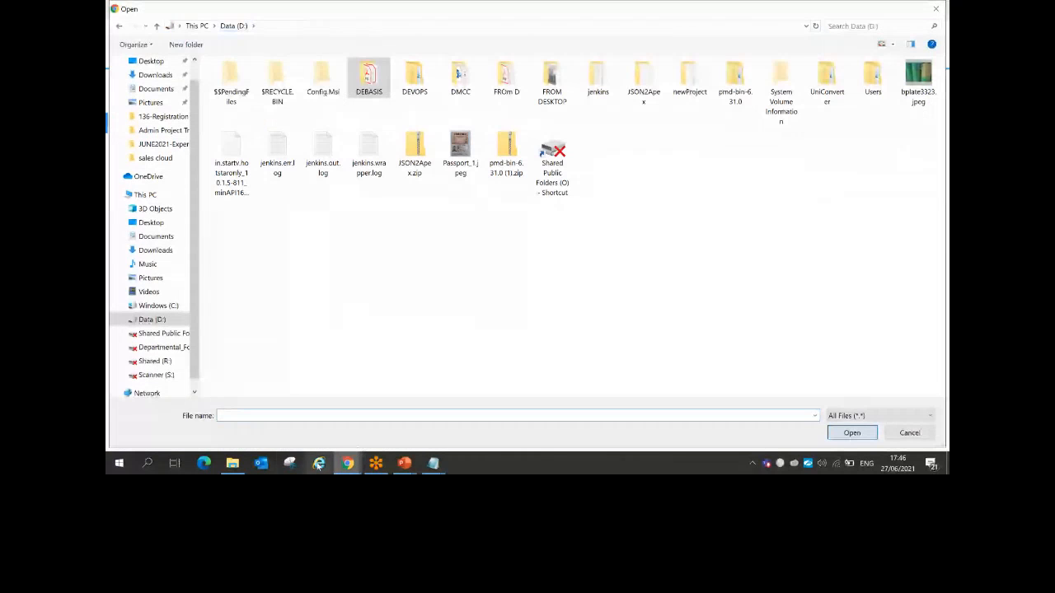
{"action": "left_click", "coordinate": [233, 463]}
{"action": "left_click", "coordinate": [463, 88]}
{"action": "key", "text": "ctrl+c"}
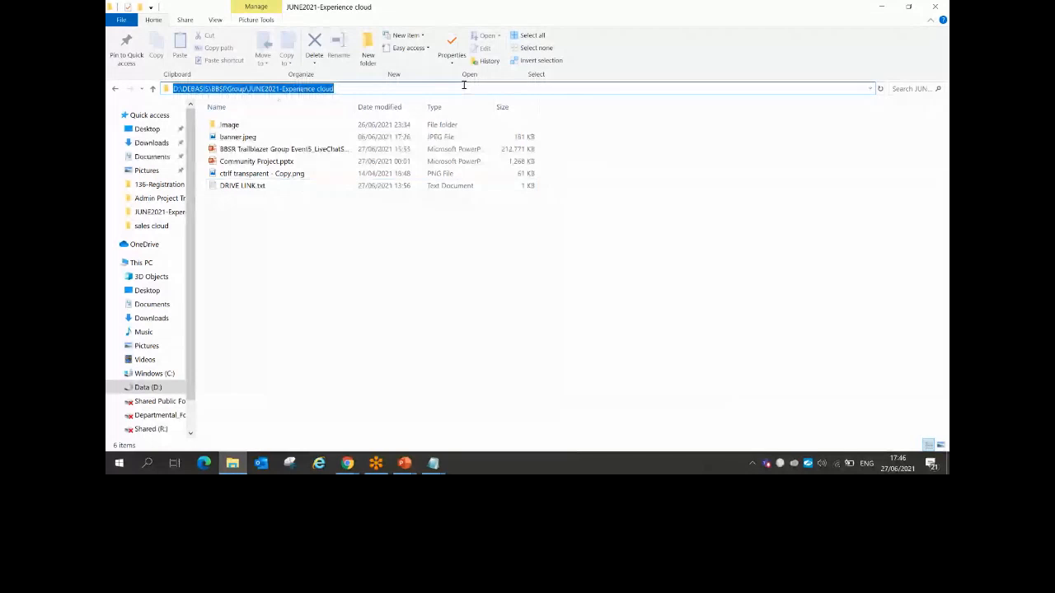
{"action": "left_click", "coordinate": [880, 7]}
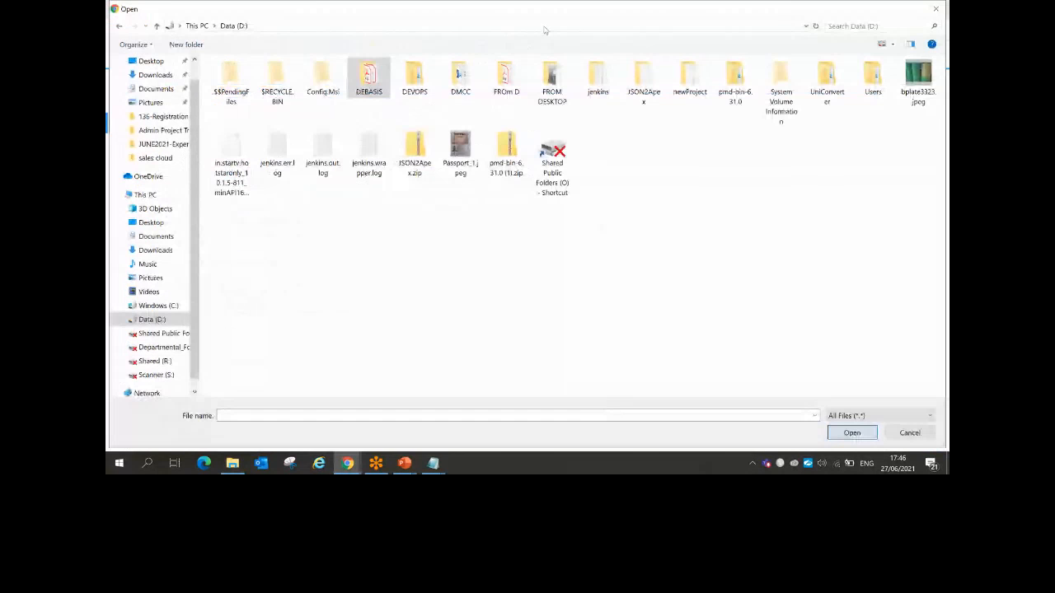
{"action": "left_click", "coordinate": [545, 31]}
{"action": "key", "text": "ctrl+v"}
{"action": "key", "text": "Return"}
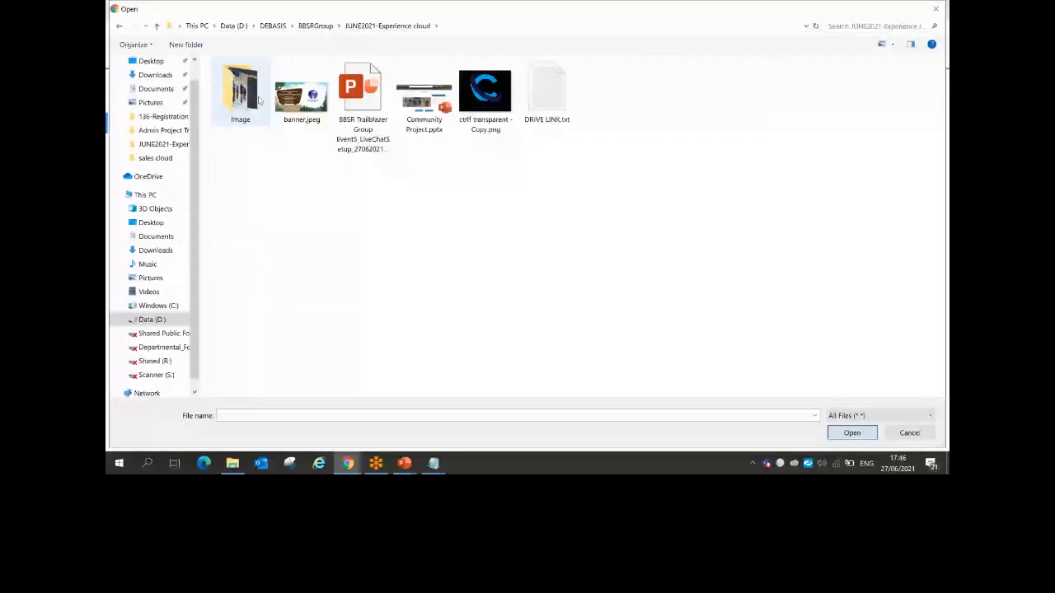
{"action": "double_click", "coordinate": [257, 99]}
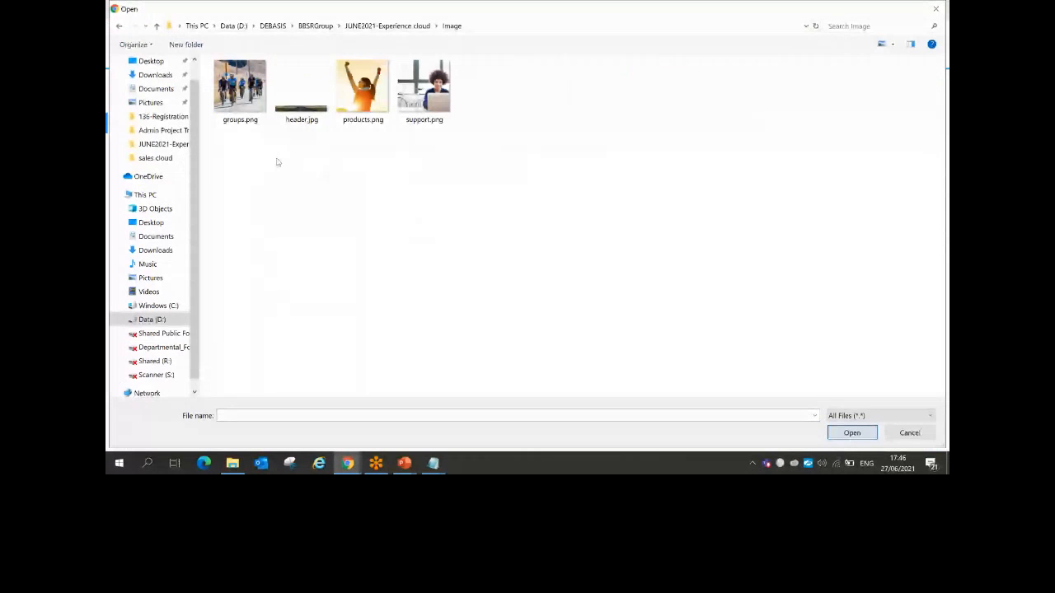
{"action": "double_click", "coordinate": [427, 87]}
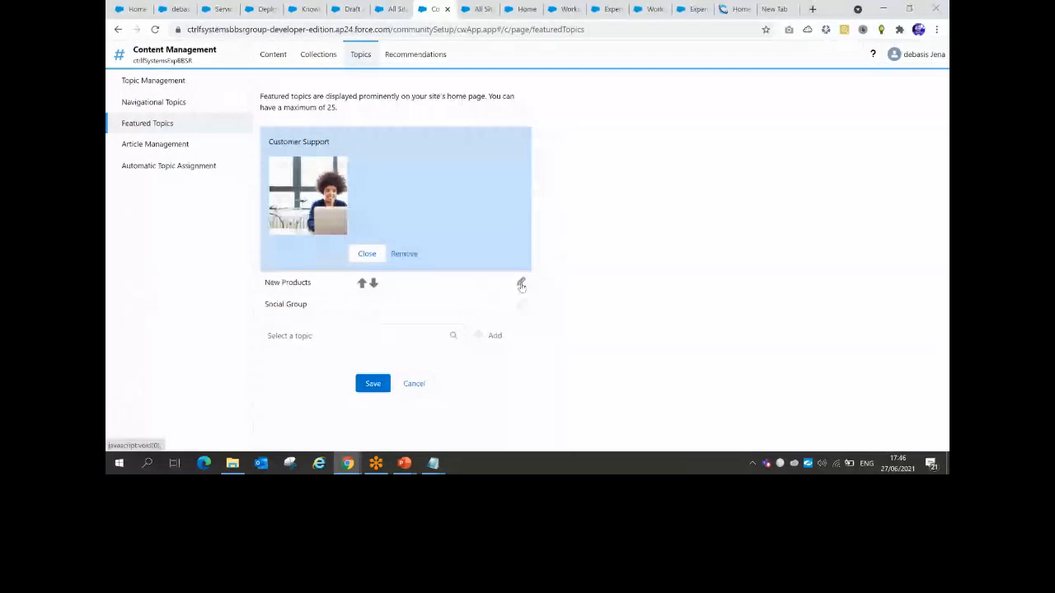
Check the Customer Support thumbnail, then upload products.png as the New Products thumbnail
{"action": "left_click", "coordinate": [521, 284]}
{"action": "left_click", "coordinate": [365, 277]}
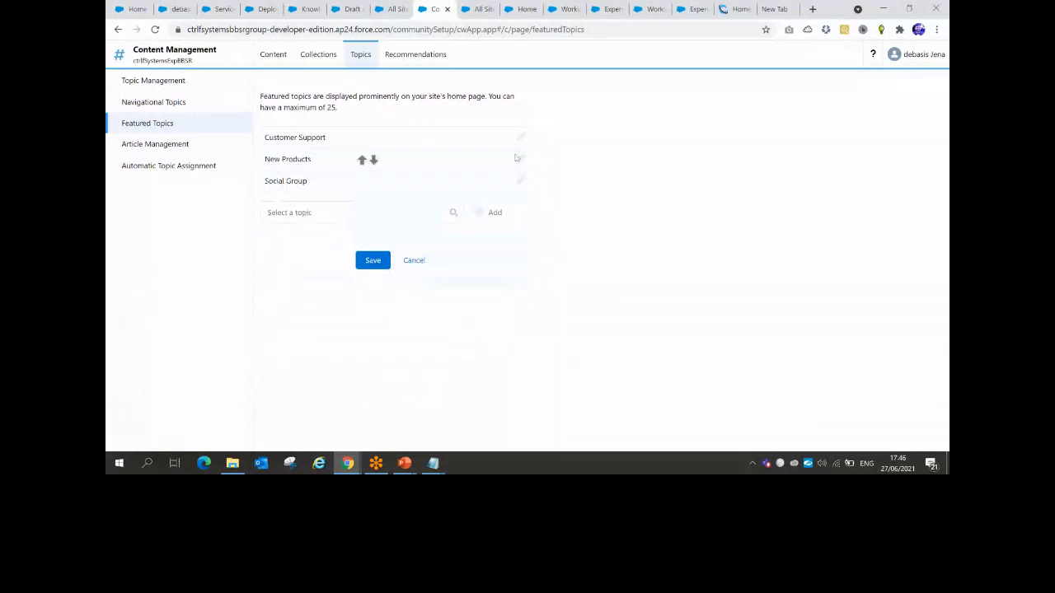
{"action": "left_click", "coordinate": [519, 137]}
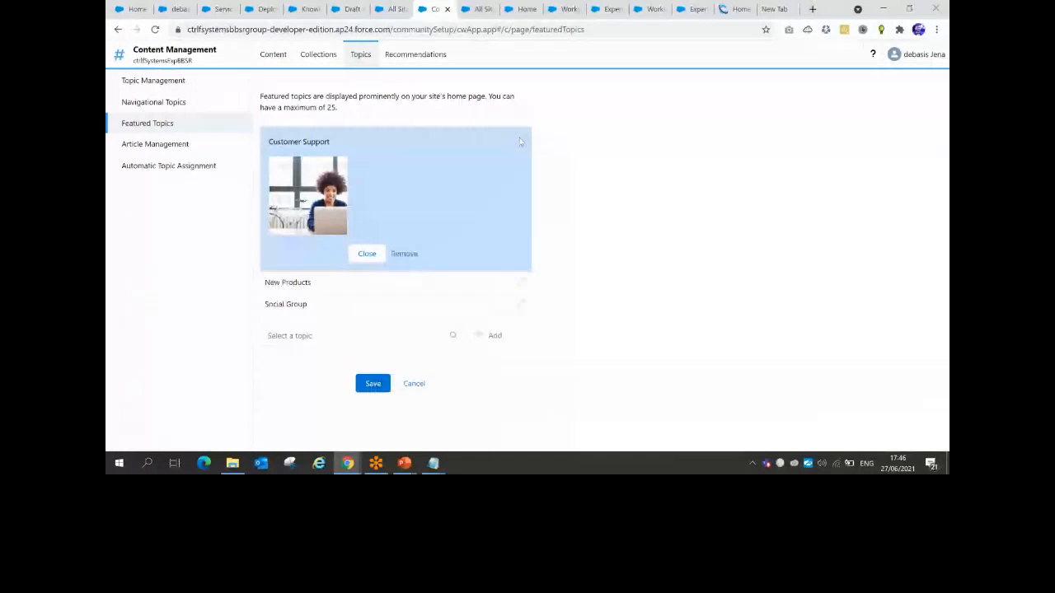
{"action": "left_click", "coordinate": [521, 283]}
{"action": "left_click", "coordinate": [312, 219]}
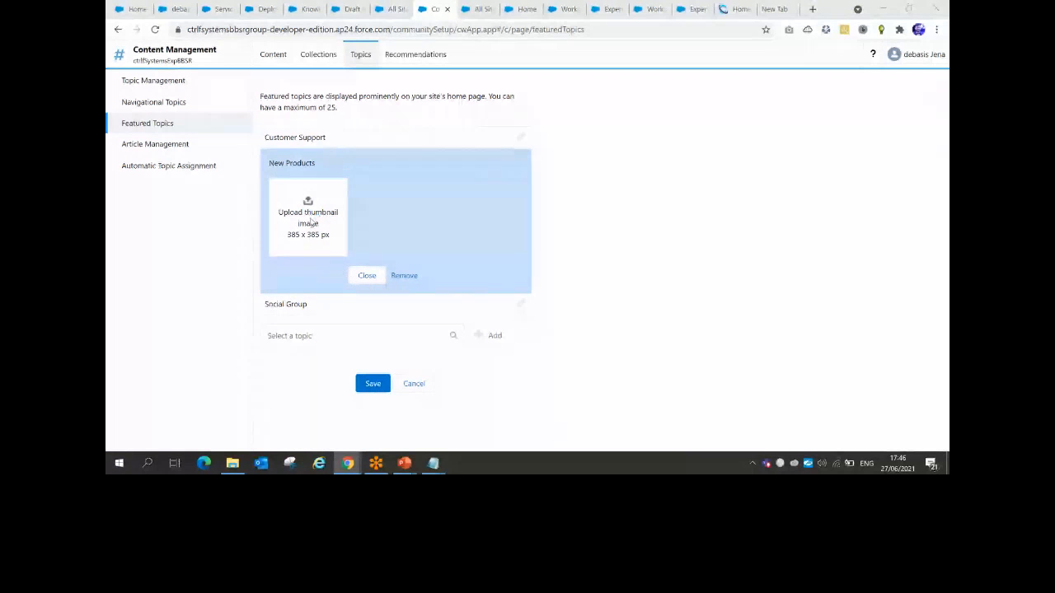
{"action": "left_click", "coordinate": [362, 91]}
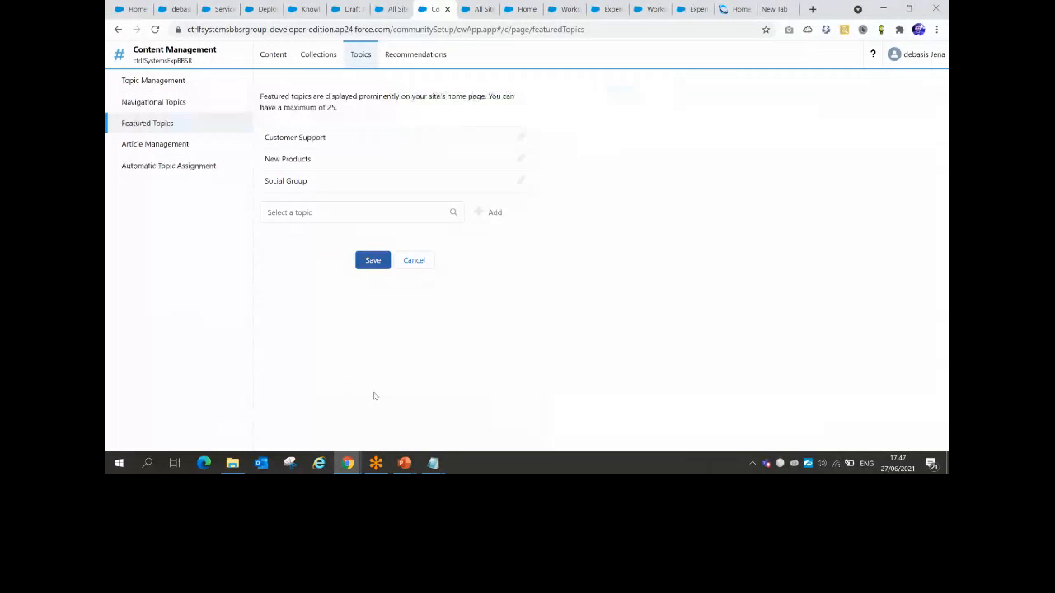
In Article Management, tag the first article Social Group and the second New Products
{"action": "left_click", "coordinate": [161, 145]}
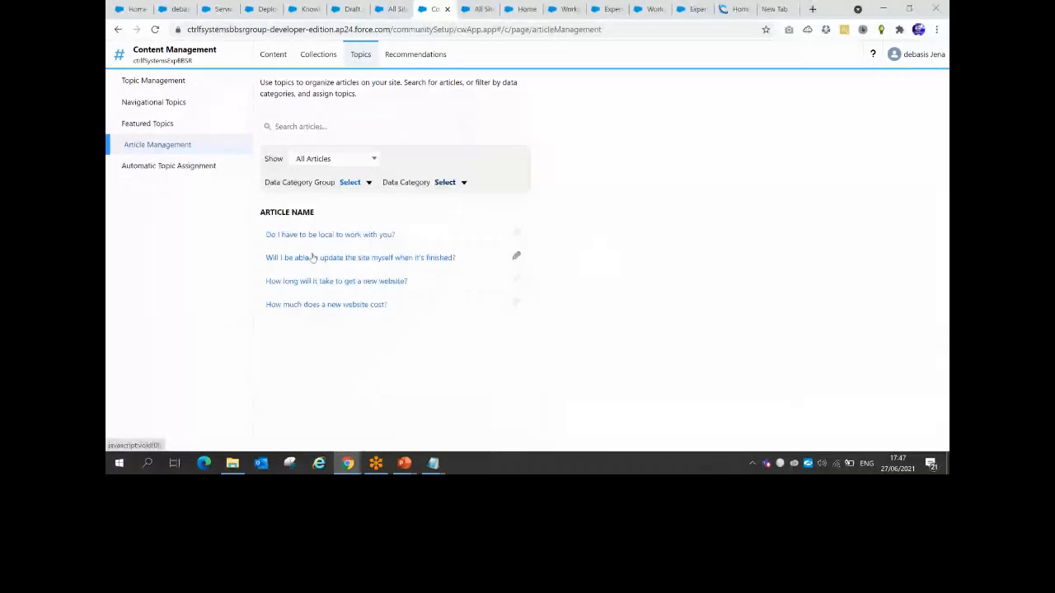
{"action": "left_click", "coordinate": [517, 233]}
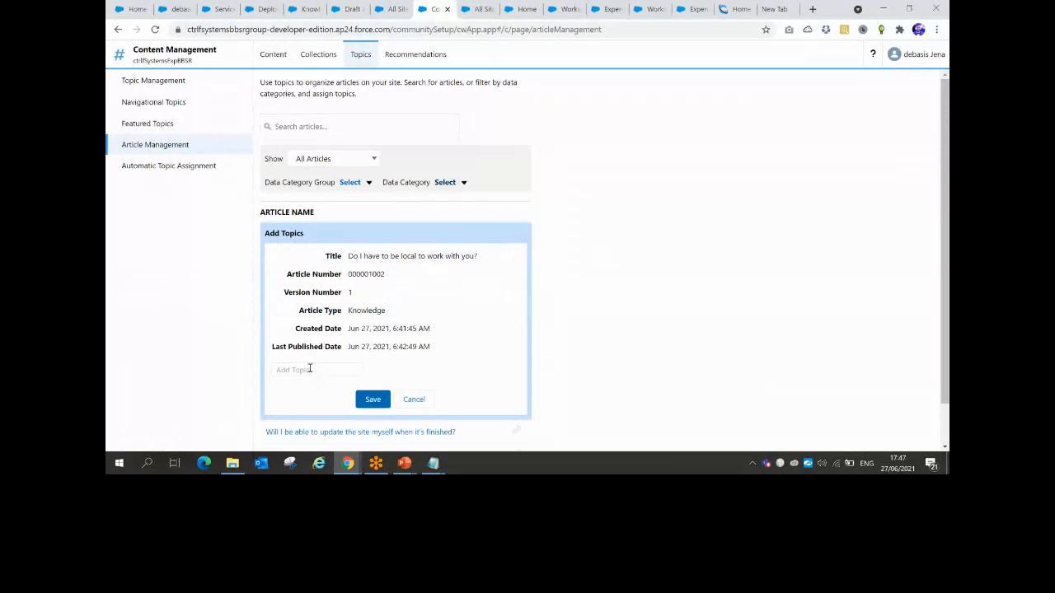
{"action": "left_click", "coordinate": [310, 370]}
{"action": "type", "text": "soc"}
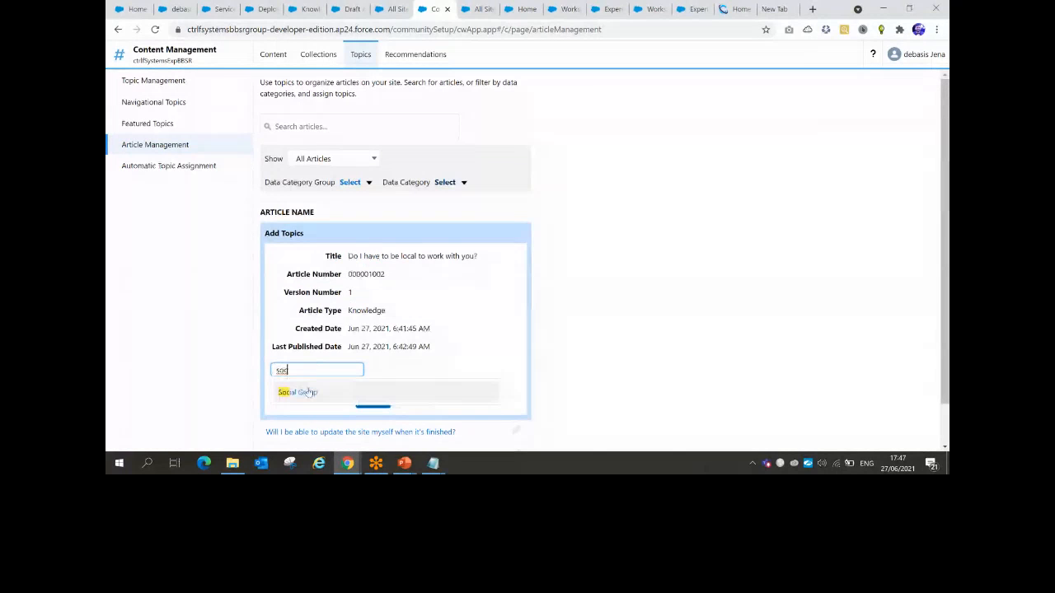
{"action": "left_click", "coordinate": [307, 393]}
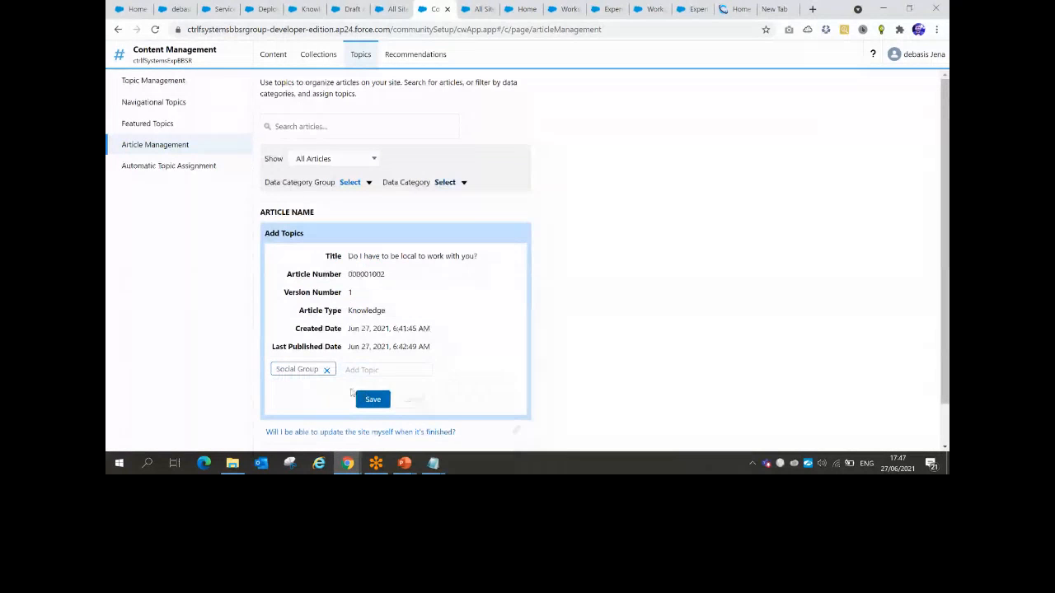
{"action": "left_click", "coordinate": [358, 397]}
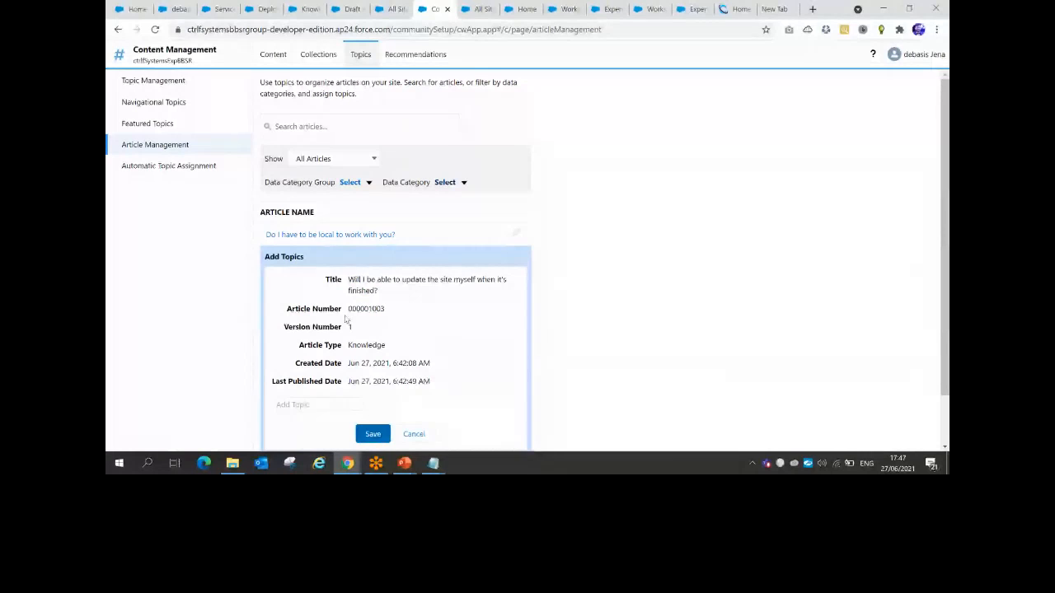
{"action": "left_click", "coordinate": [316, 403]}
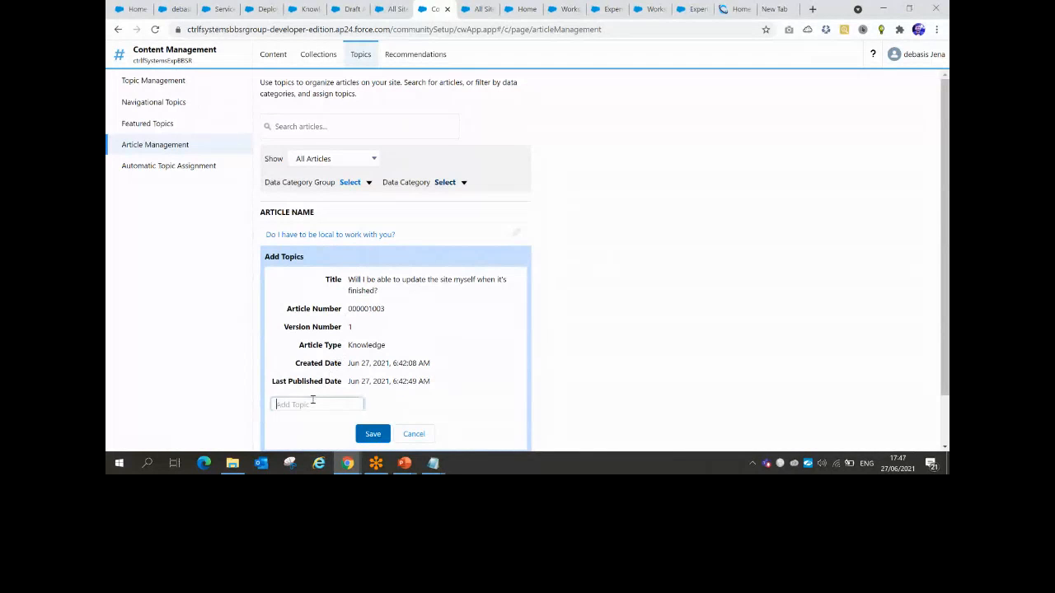
{"action": "type", "text": "new"}
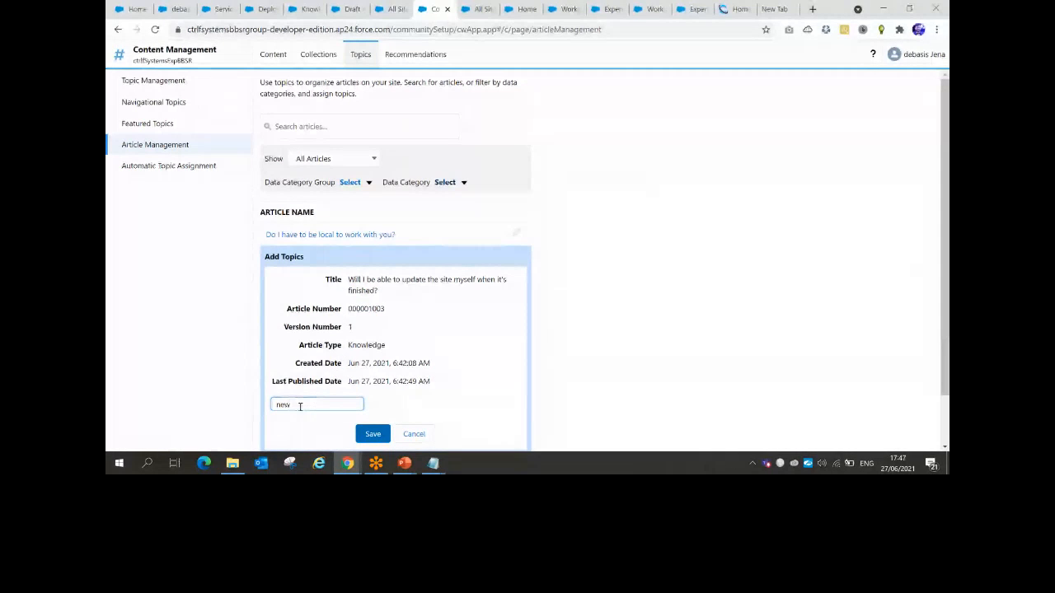
{"action": "left_click", "coordinate": [304, 419]}
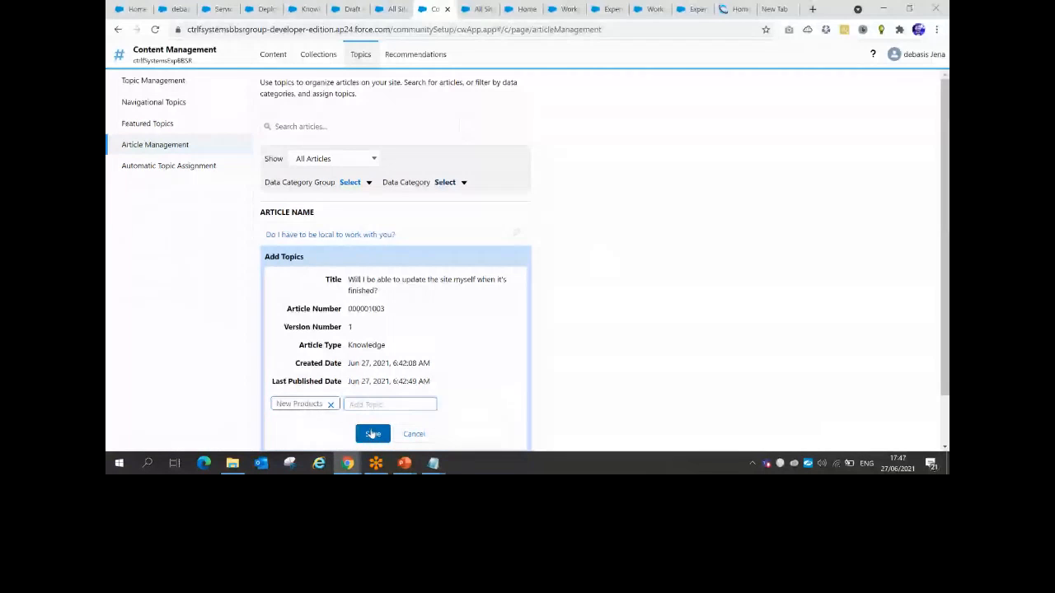
{"action": "left_click", "coordinate": [371, 434]}
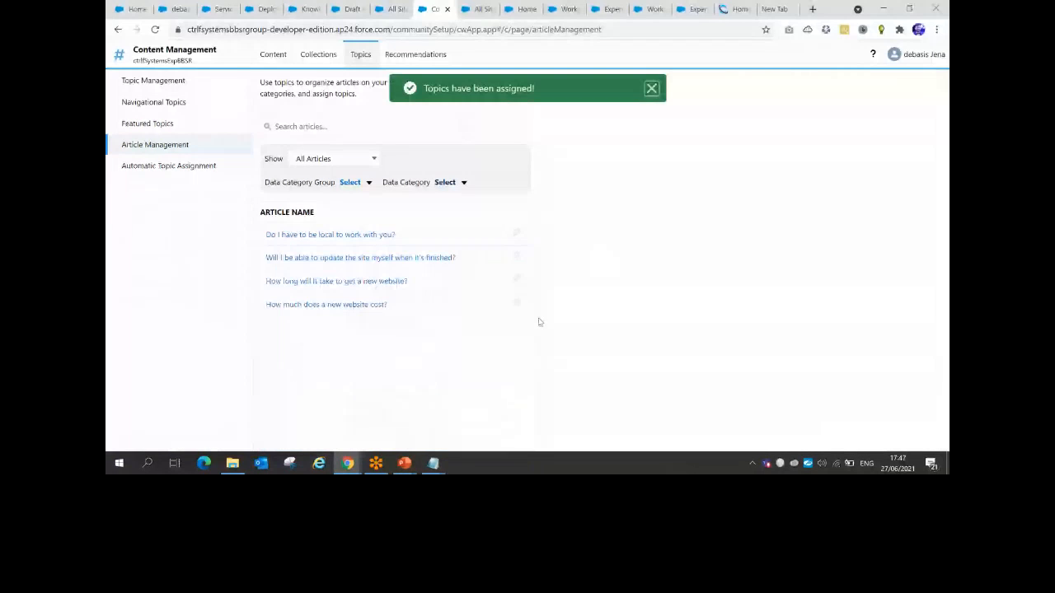
Tag the third article with Social Group and New Products, and the fourth with Customer Support
{"action": "left_click", "coordinate": [517, 280]}
{"action": "left_click", "coordinate": [297, 417]}
{"action": "type", "text": "soc"}
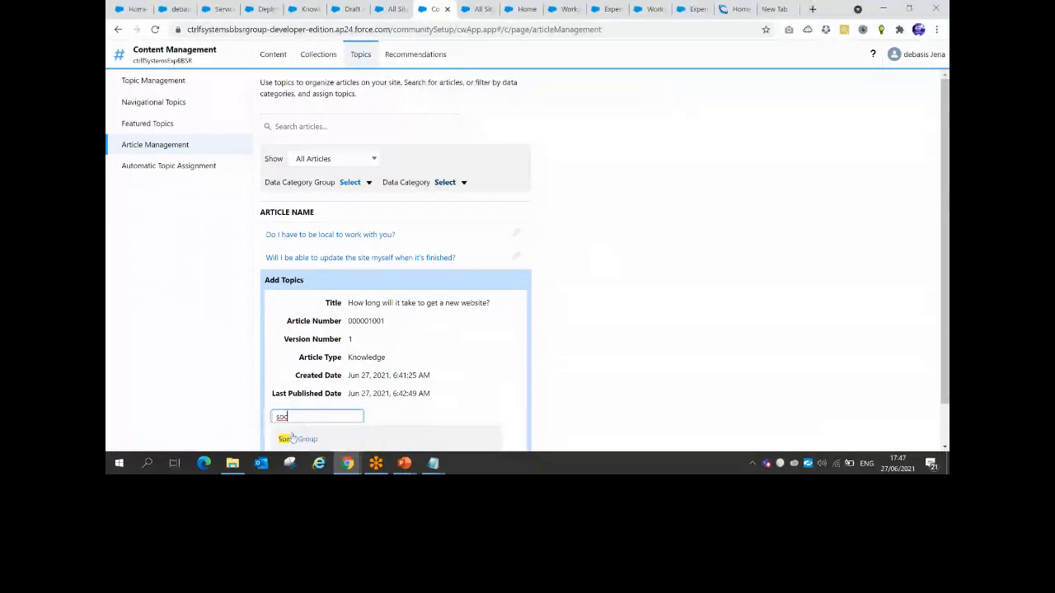
{"action": "left_click", "coordinate": [293, 439]}
{"action": "type", "text": "new"}
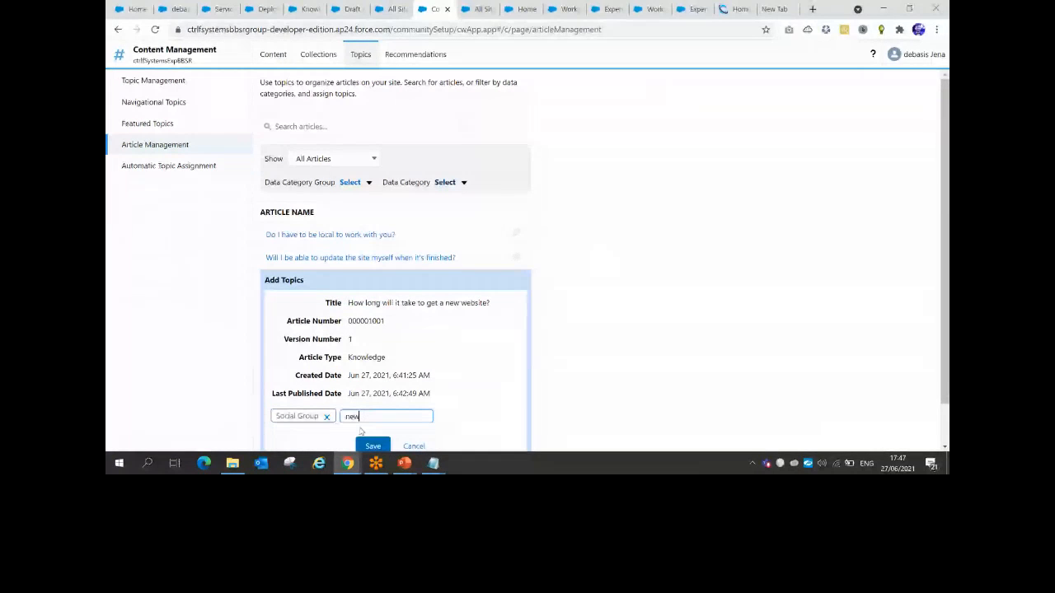
{"action": "left_click", "coordinate": [362, 435]}
{"action": "left_click", "coordinate": [372, 445]}
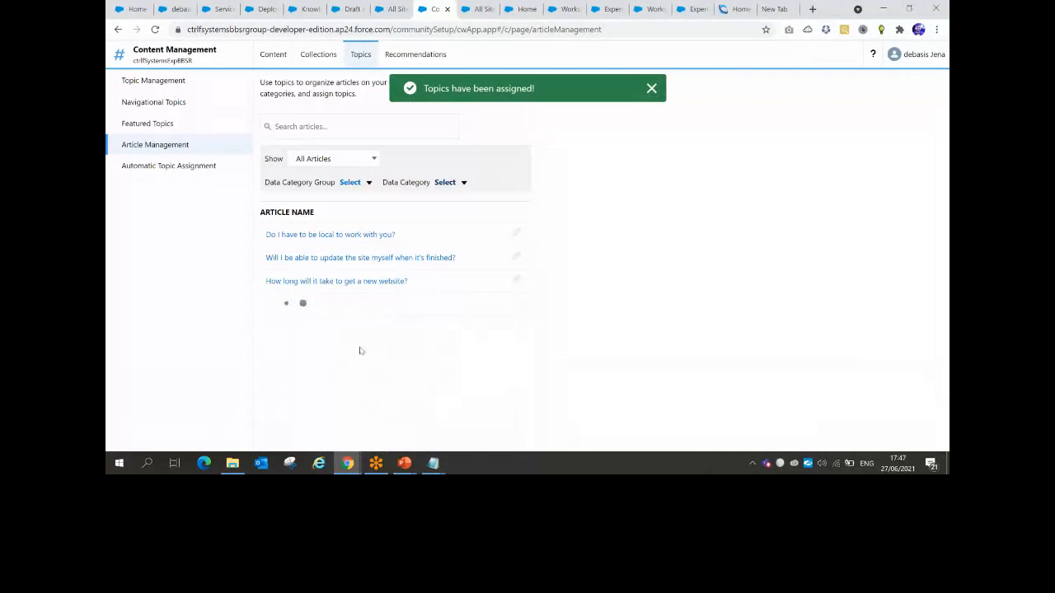
{"action": "left_click", "coordinate": [302, 438]}
{"action": "type", "text": "cus"}
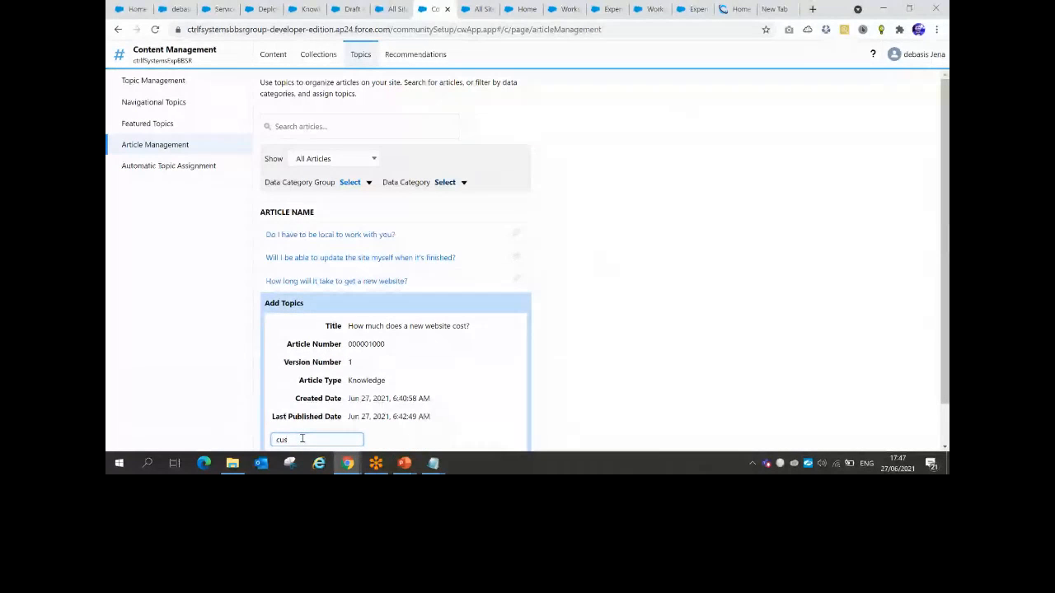
{"action": "scroll", "coordinate": [300, 439], "scroll_direction": "down", "scroll_amount": 1}
{"action": "left_click", "coordinate": [320, 412]}
{"action": "left_click", "coordinate": [367, 427]}
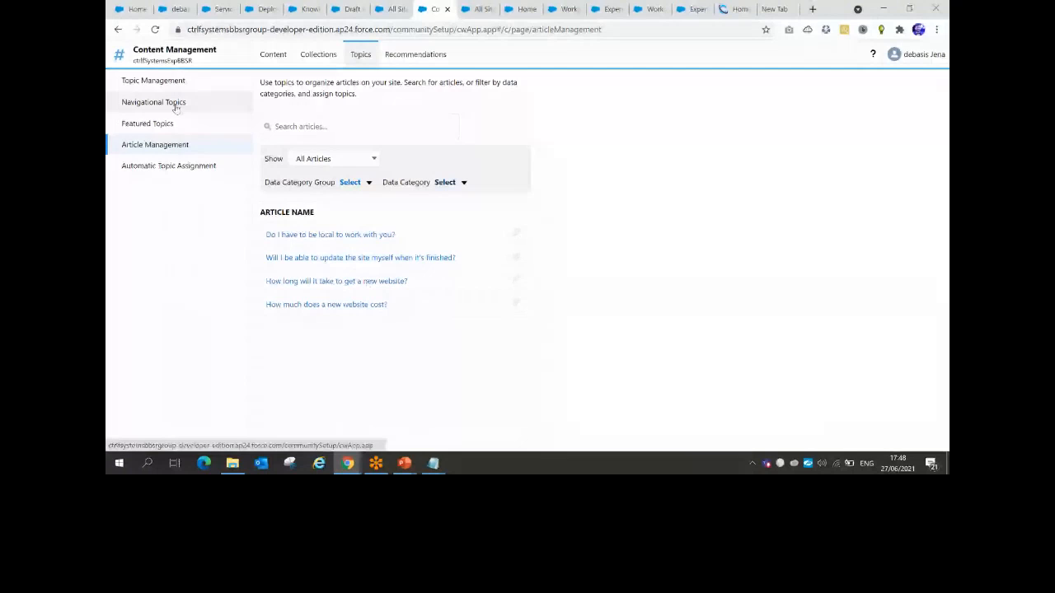
Switch to the Builder workspace and reload the site to pick up the latest updates
{"action": "left_click", "coordinate": [165, 54]}
{"action": "left_click", "coordinate": [146, 191]}
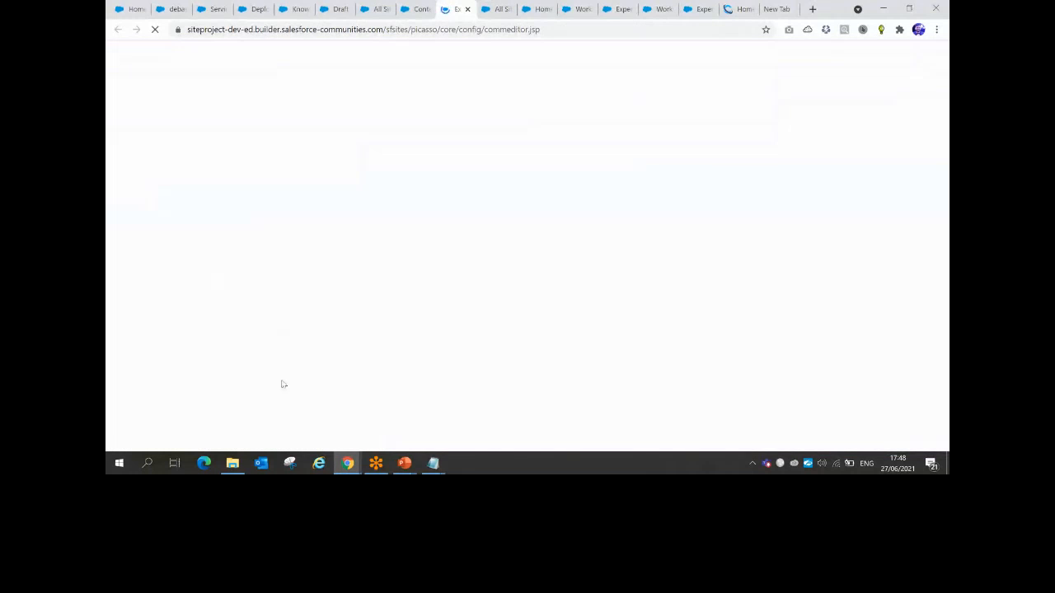
{"action": "mouse_move", "coordinate": [403, 462]}
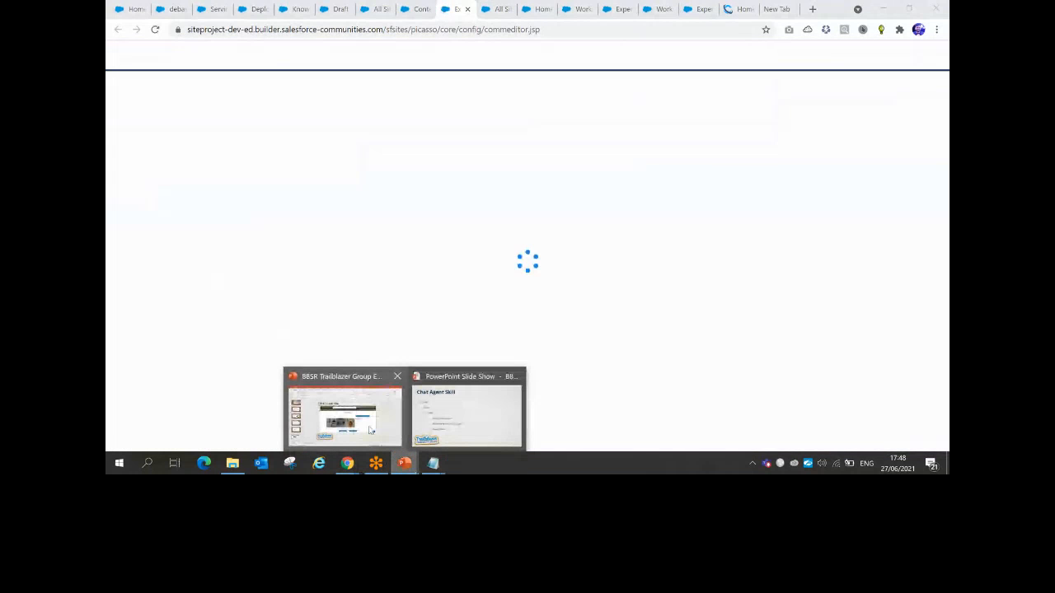
{"action": "left_click", "coordinate": [370, 429]}
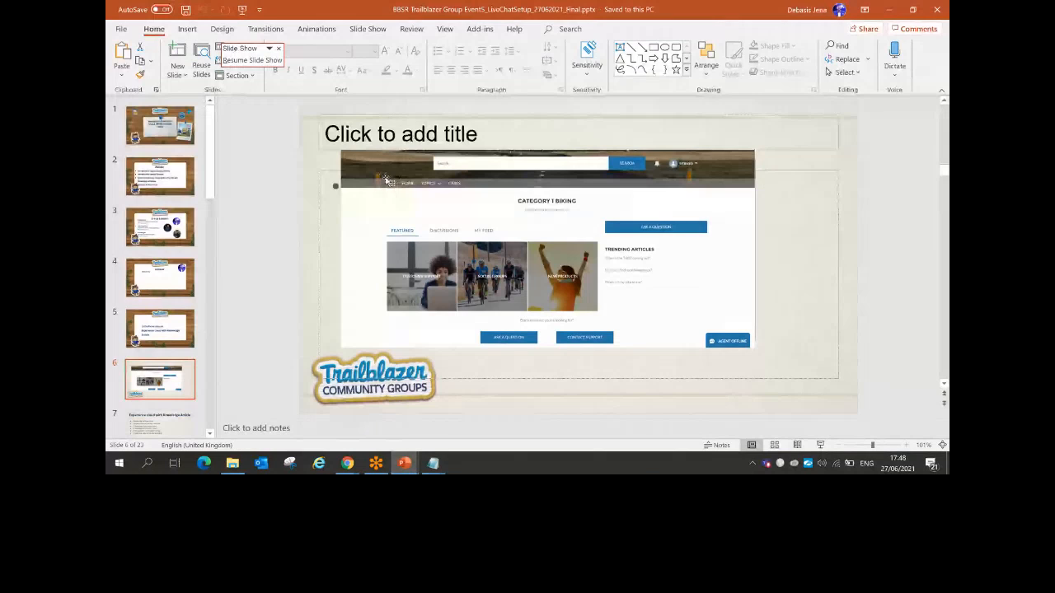
{"action": "key", "text": "alt+Tab"}
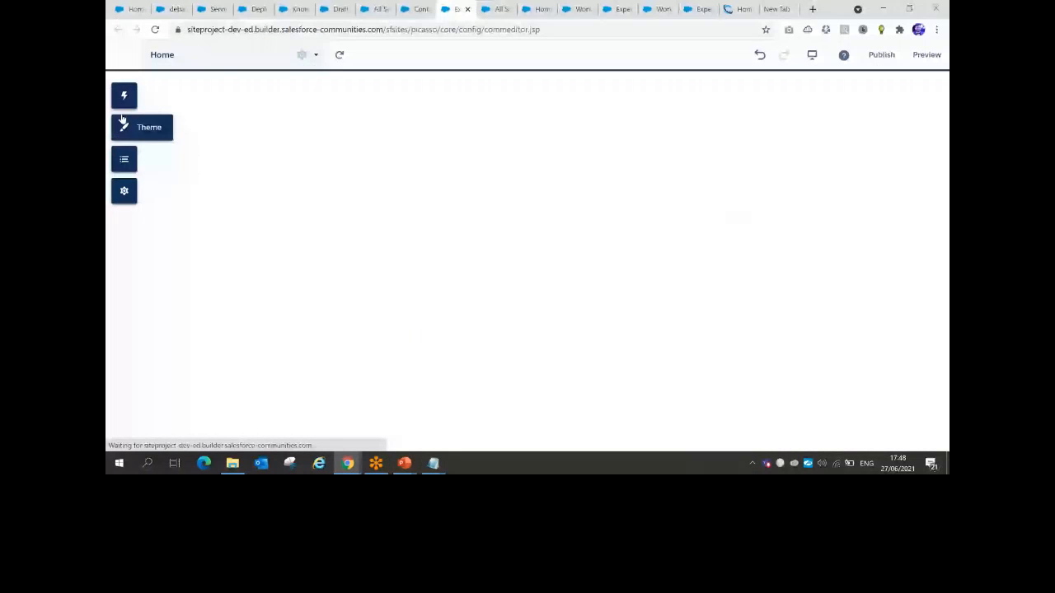
{"action": "left_click", "coordinate": [125, 191]}
{"action": "left_click", "coordinate": [165, 153]}
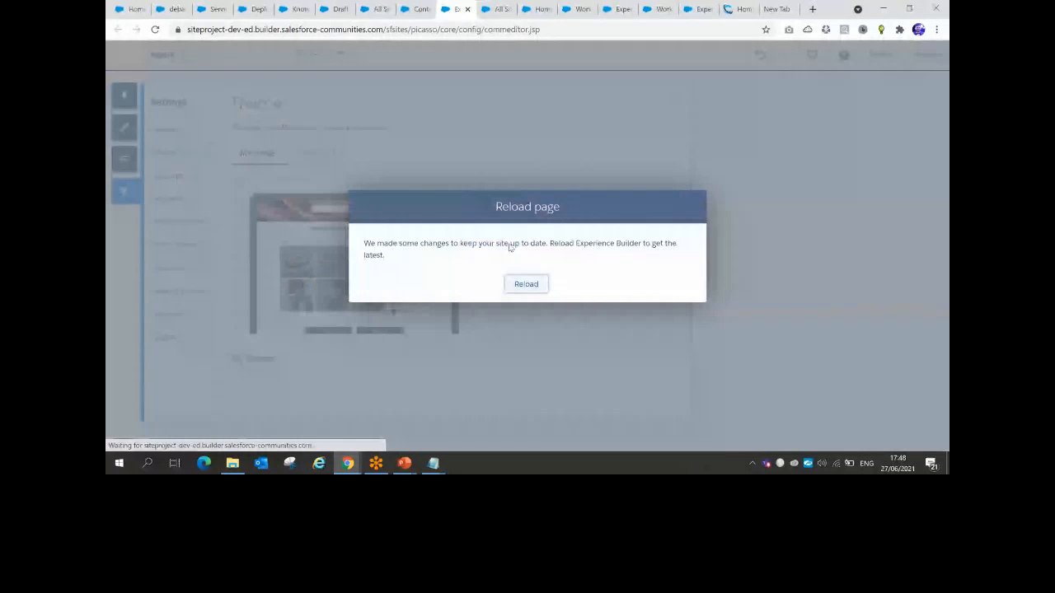
{"action": "left_click", "coordinate": [526, 284]}
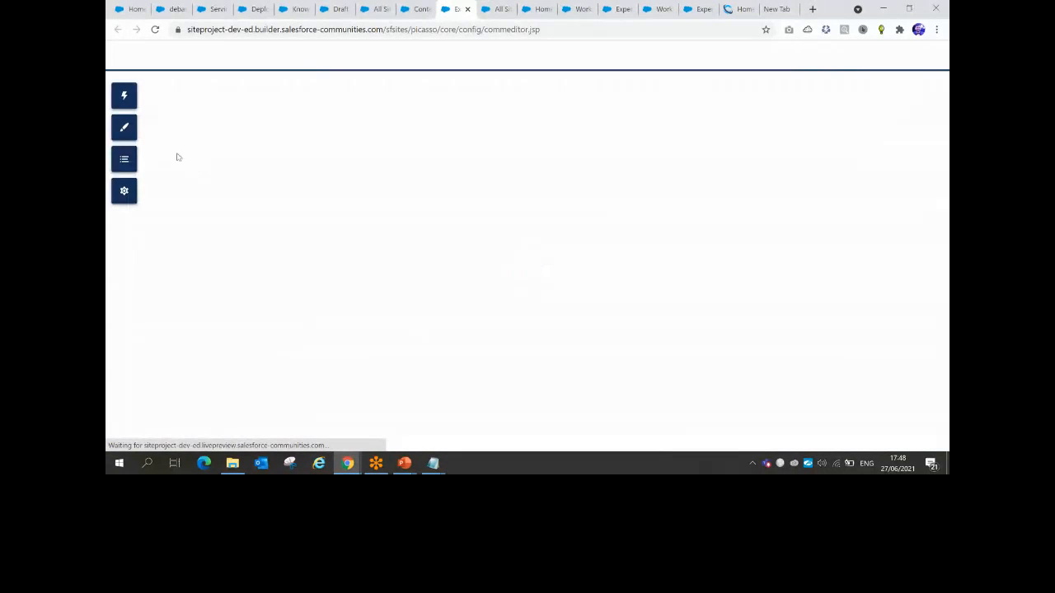
Review the Theme layouts configuration, then view the Advanced and General site settings
{"action": "left_click", "coordinate": [124, 192]}
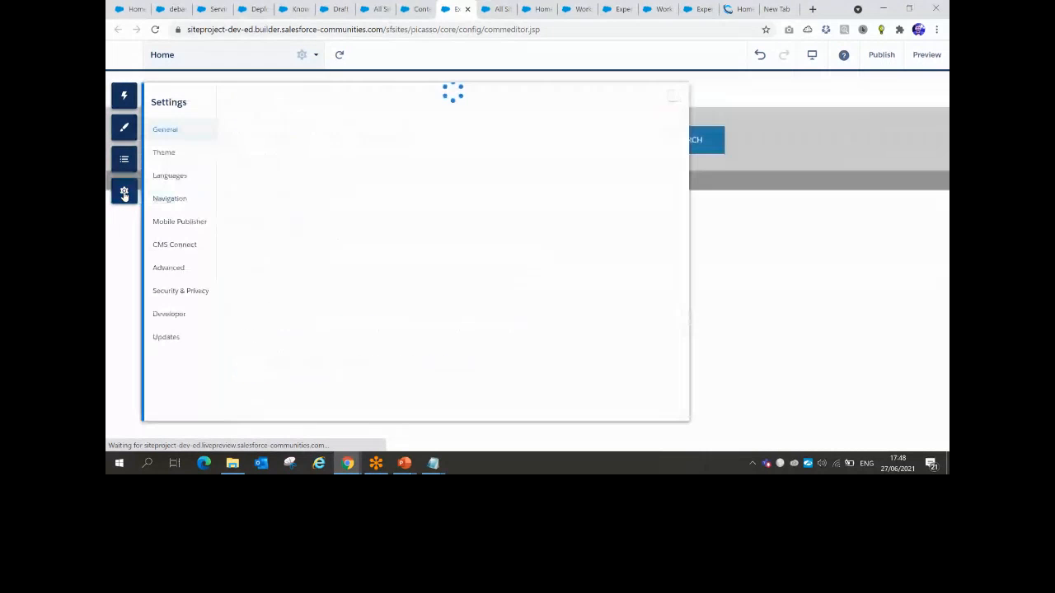
{"action": "left_click", "coordinate": [163, 155]}
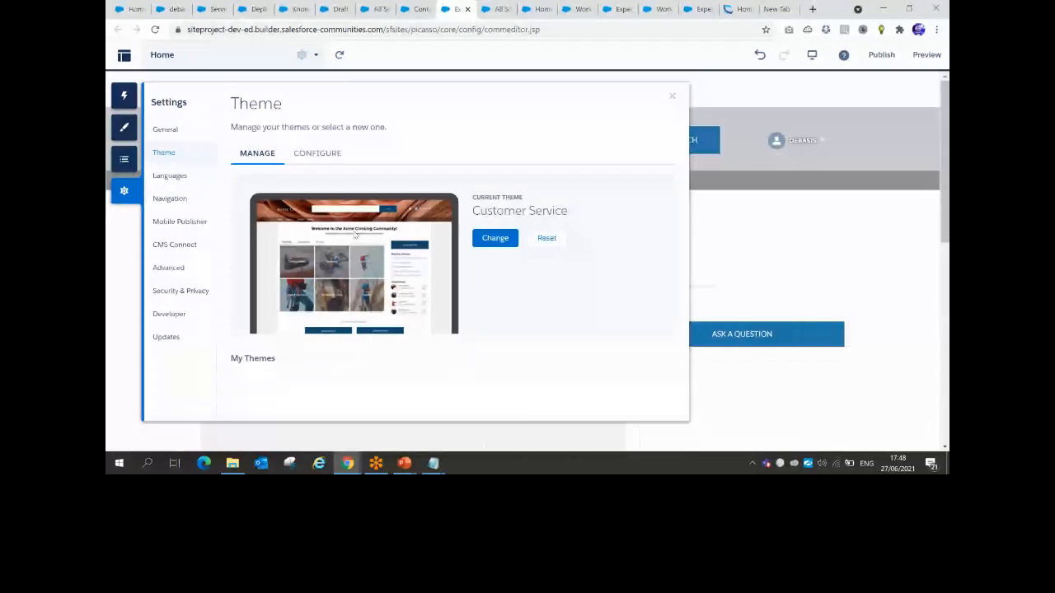
{"action": "scroll", "coordinate": [347, 247], "scroll_direction": "down", "scroll_amount": 3}
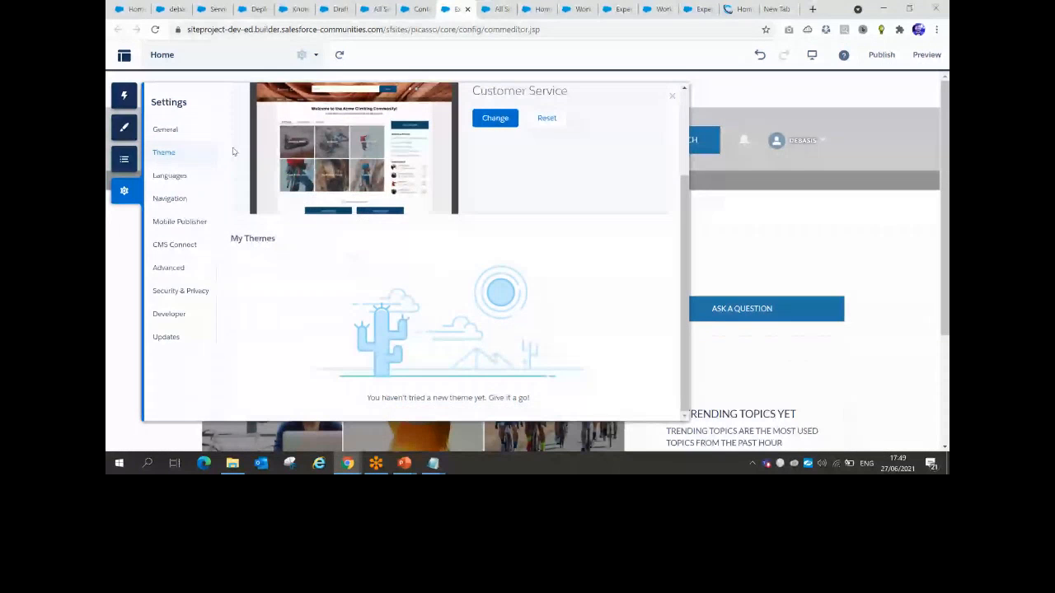
{"action": "scroll", "coordinate": [280, 157], "scroll_direction": "up", "scroll_amount": 3}
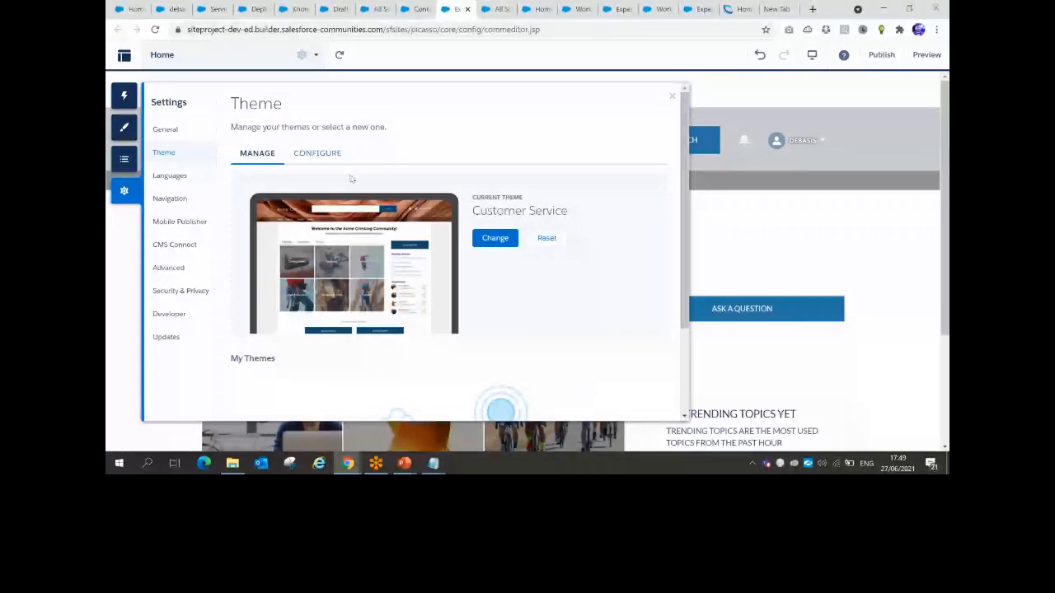
{"action": "left_click", "coordinate": [317, 153]}
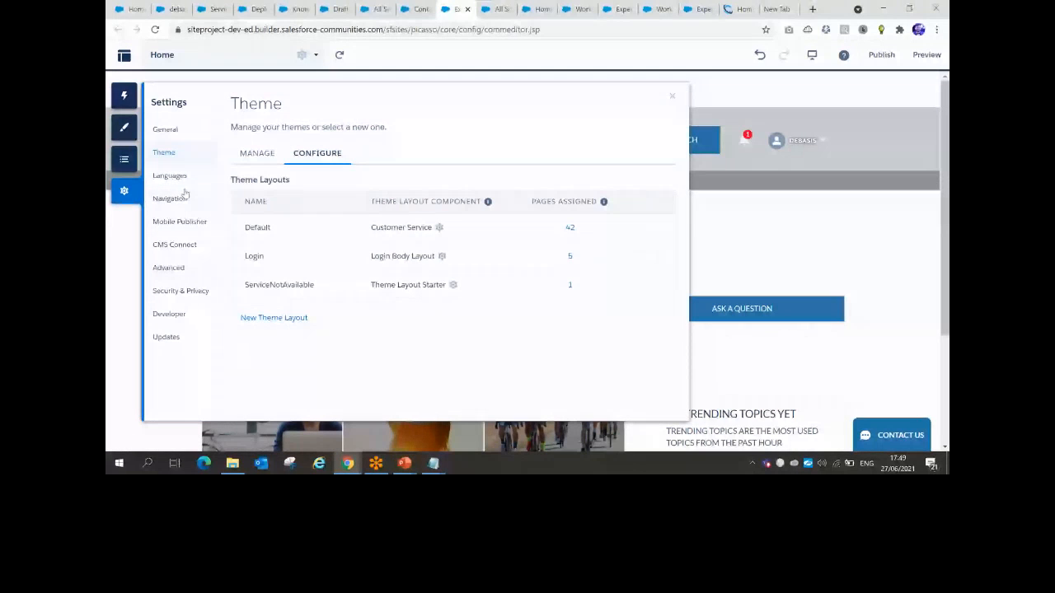
{"action": "left_click", "coordinate": [171, 268]}
{"action": "left_click", "coordinate": [172, 131]}
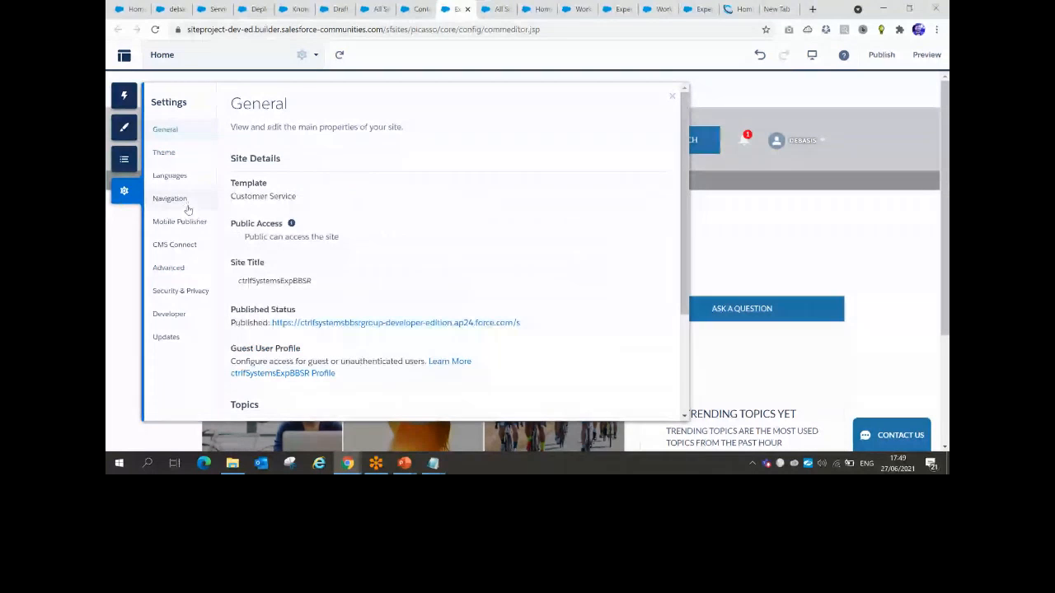
Upload 'ctrlf transparent - Copy.png' as the Company Logo in the theme's Images
{"action": "left_click", "coordinate": [125, 130]}
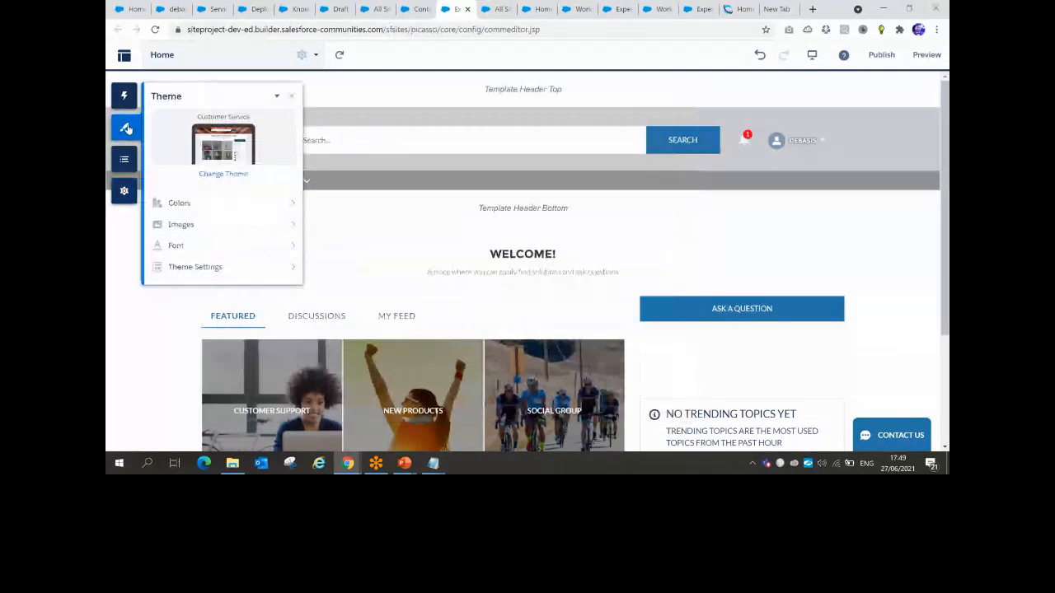
{"action": "left_click", "coordinate": [187, 226]}
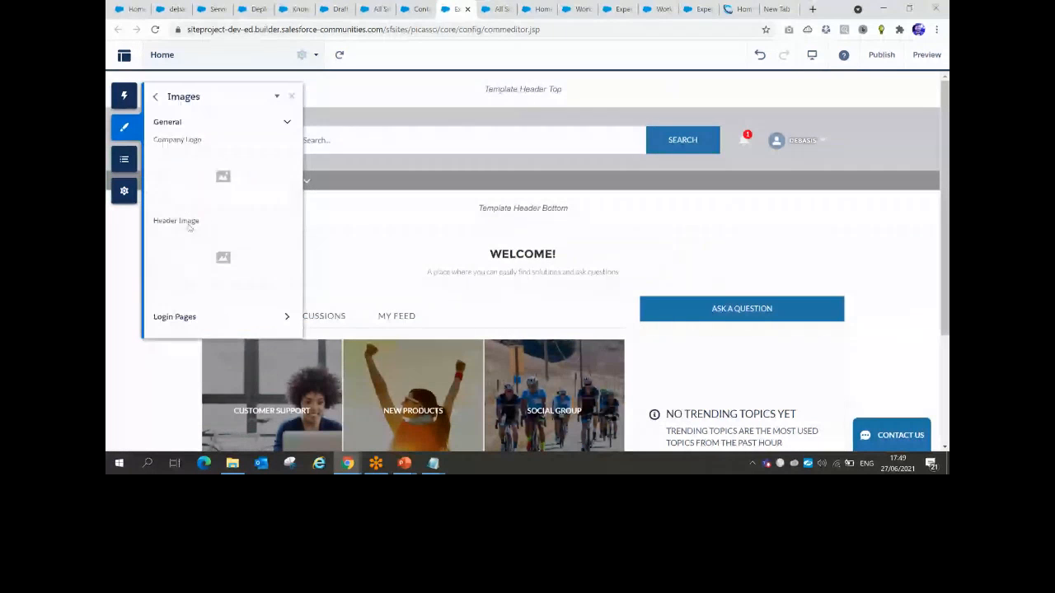
{"action": "left_click", "coordinate": [224, 177]}
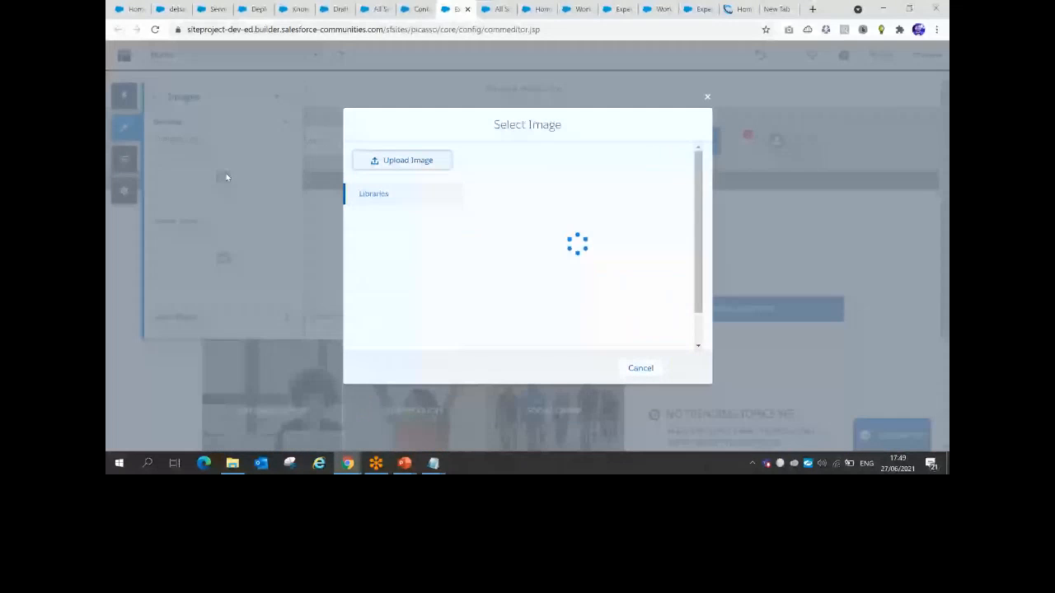
{"action": "left_click", "coordinate": [417, 160]}
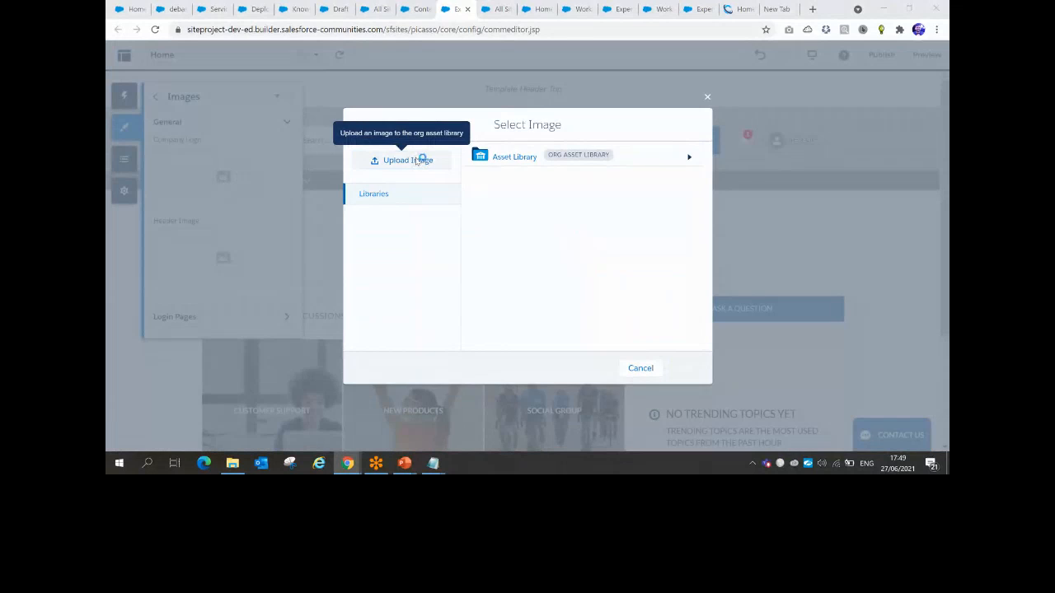
{"action": "left_click", "coordinate": [380, 27]}
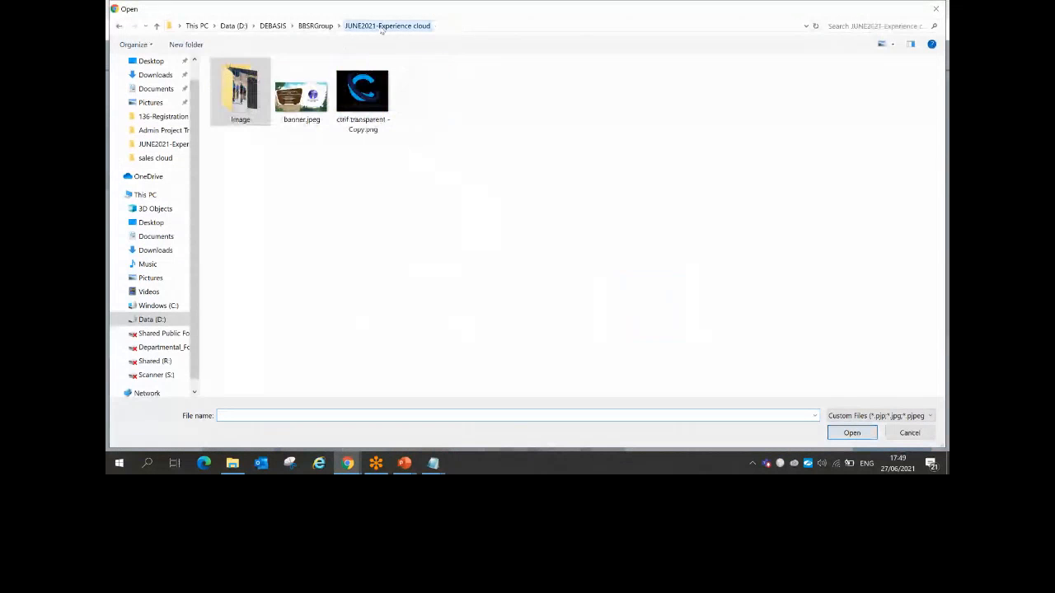
{"action": "double_click", "coordinate": [385, 97]}
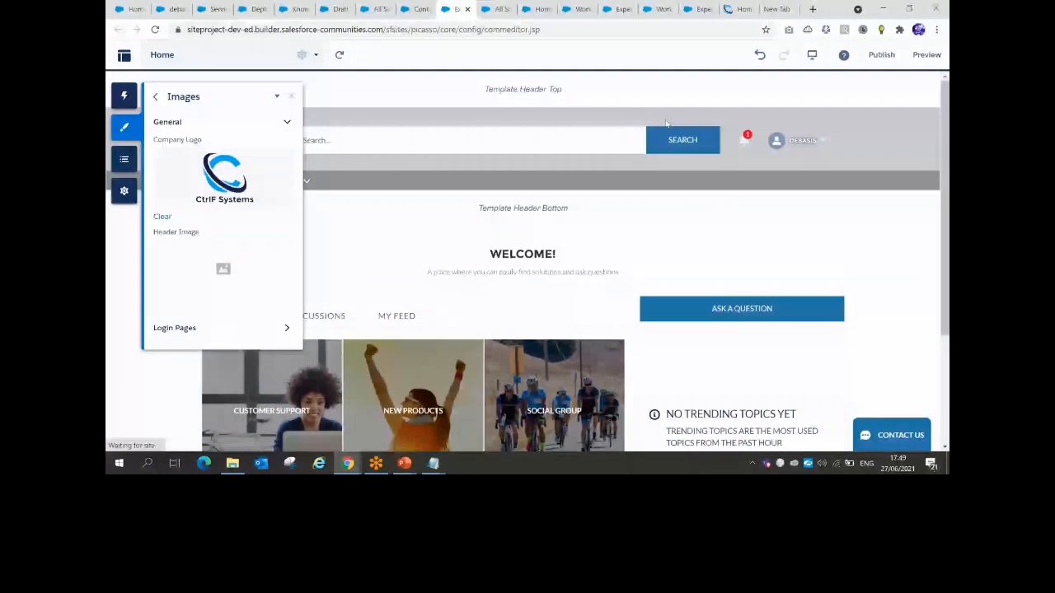
Upload header.jpg from the Image folder as the site's road-landscape Header Image
{"action": "mouse_move", "coordinate": [404, 461]}
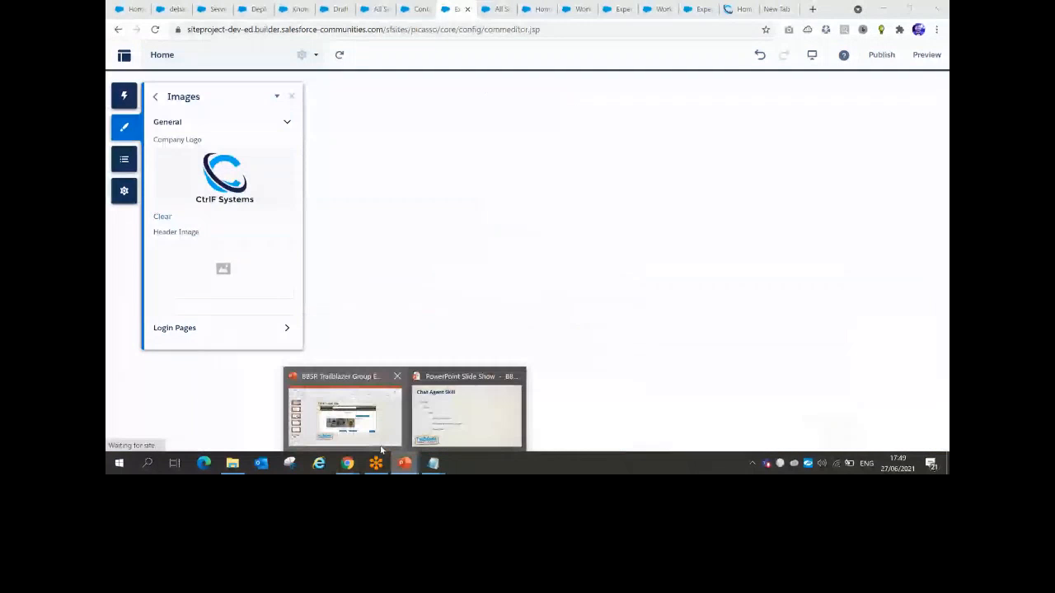
{"action": "left_click", "coordinate": [381, 447]}
{"action": "key", "text": "alt+Tab"}
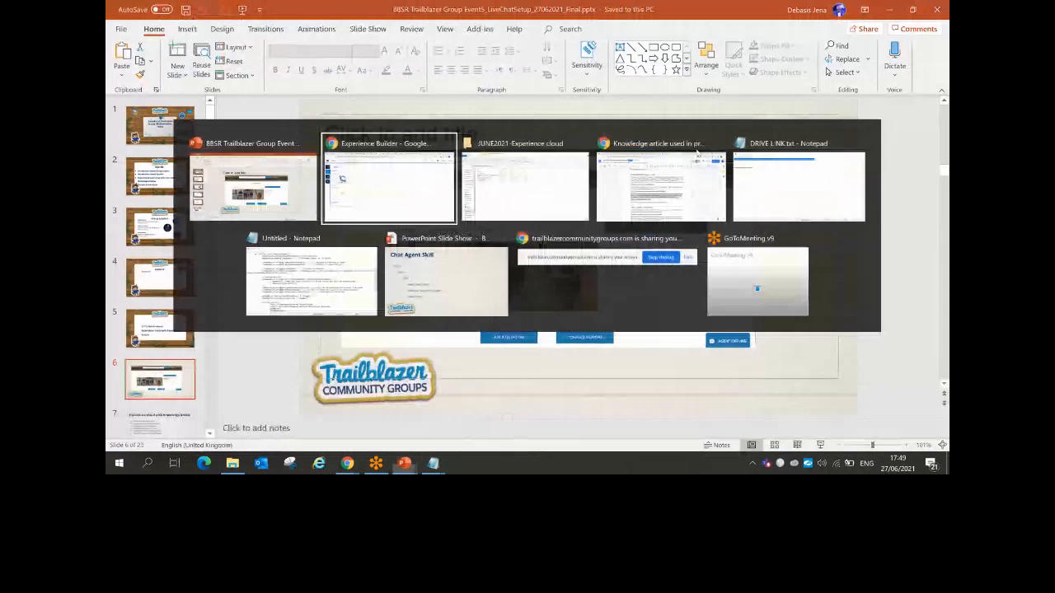
{"action": "left_click", "coordinate": [223, 268]}
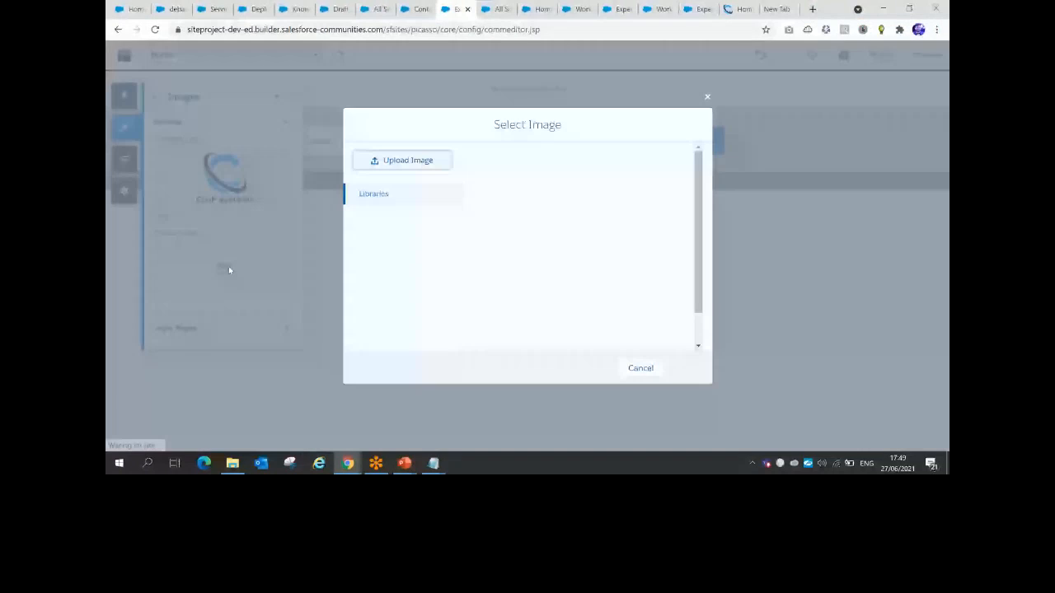
{"action": "left_click", "coordinate": [406, 160]}
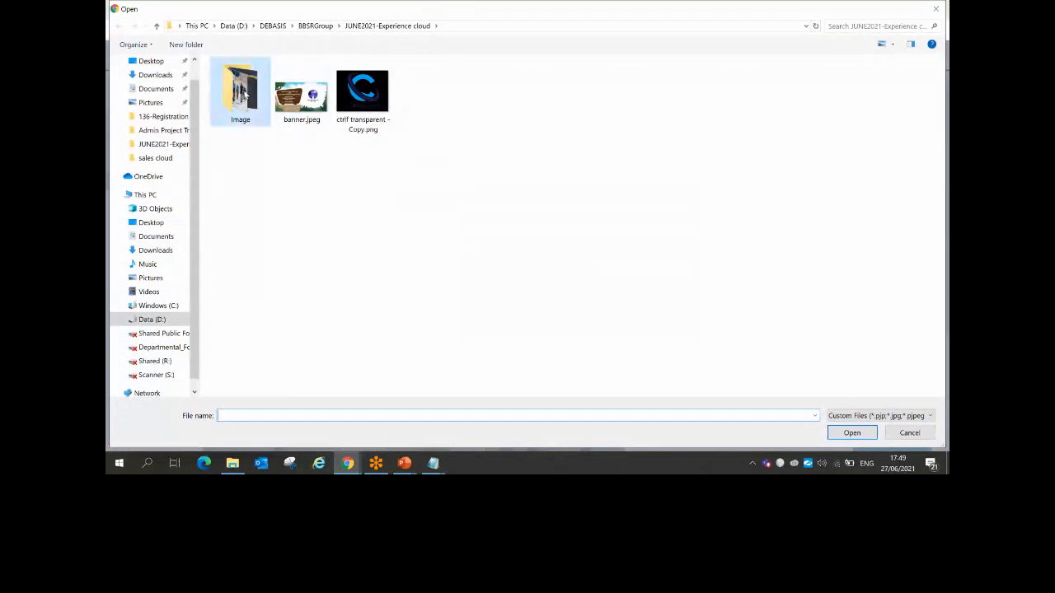
{"action": "double_click", "coordinate": [240, 91]}
{"action": "left_click", "coordinate": [294, 113]}
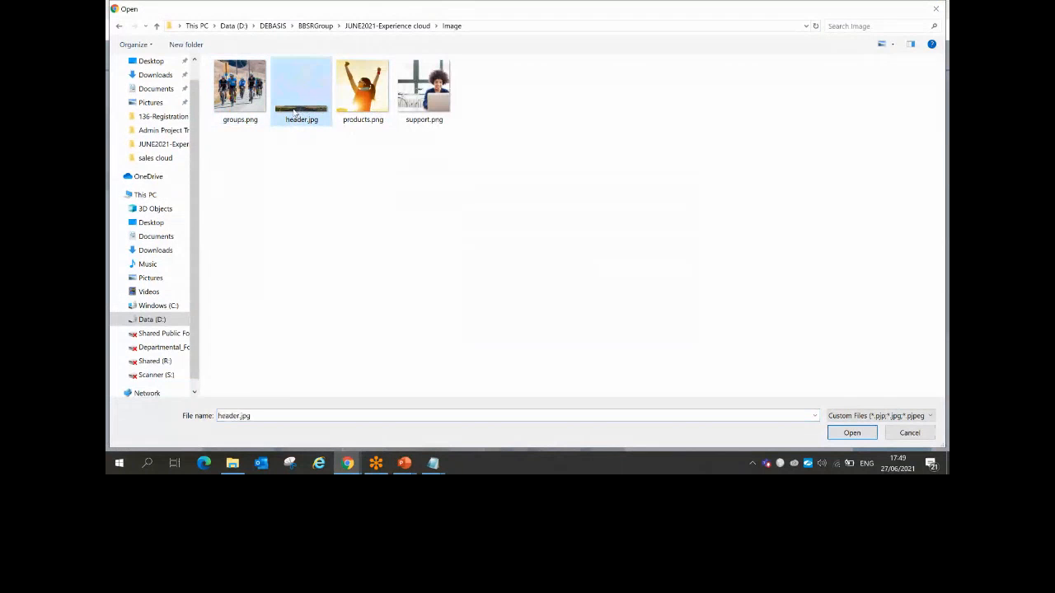
{"action": "double_click", "coordinate": [295, 113]}
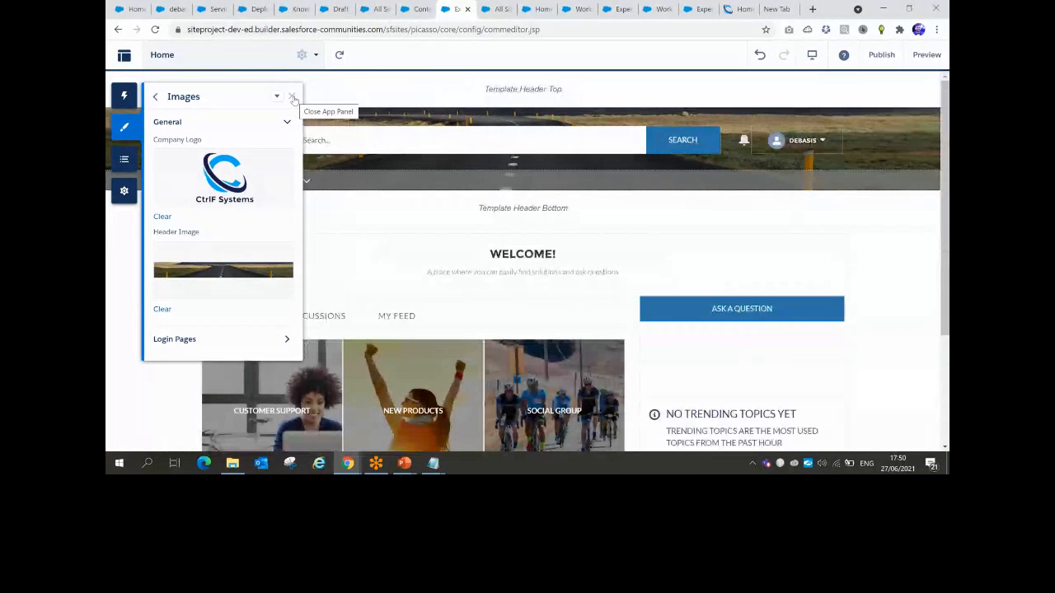
Add the Trending Articles by Topic component to the Home page's right column
{"action": "left_click", "coordinate": [292, 98]}
{"action": "scroll", "coordinate": [360, 200], "scroll_direction": "down", "scroll_amount": 1}
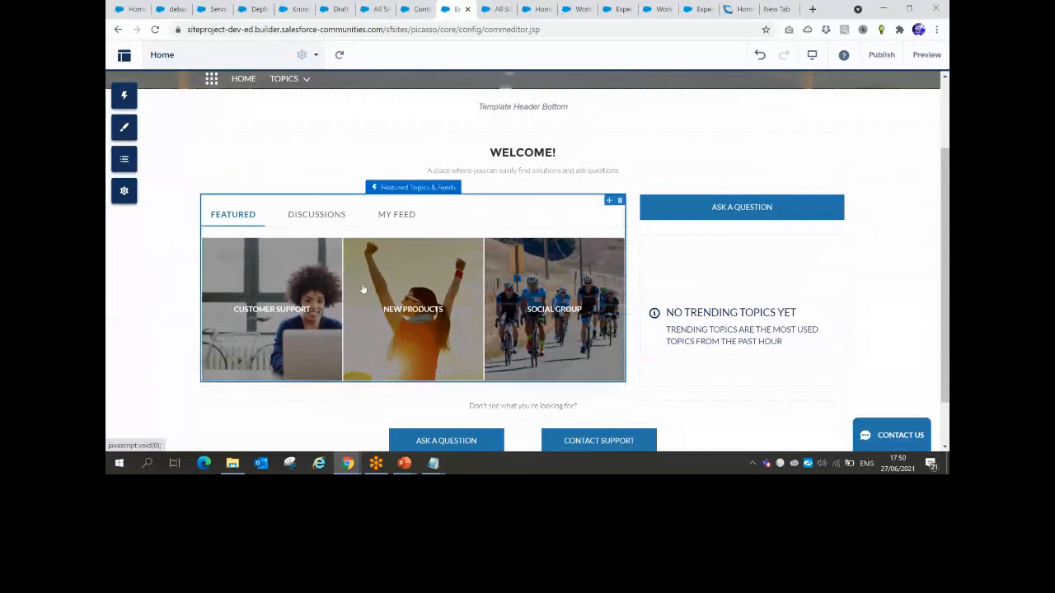
{"action": "left_click", "coordinate": [124, 97]}
{"action": "left_click", "coordinate": [183, 116]}
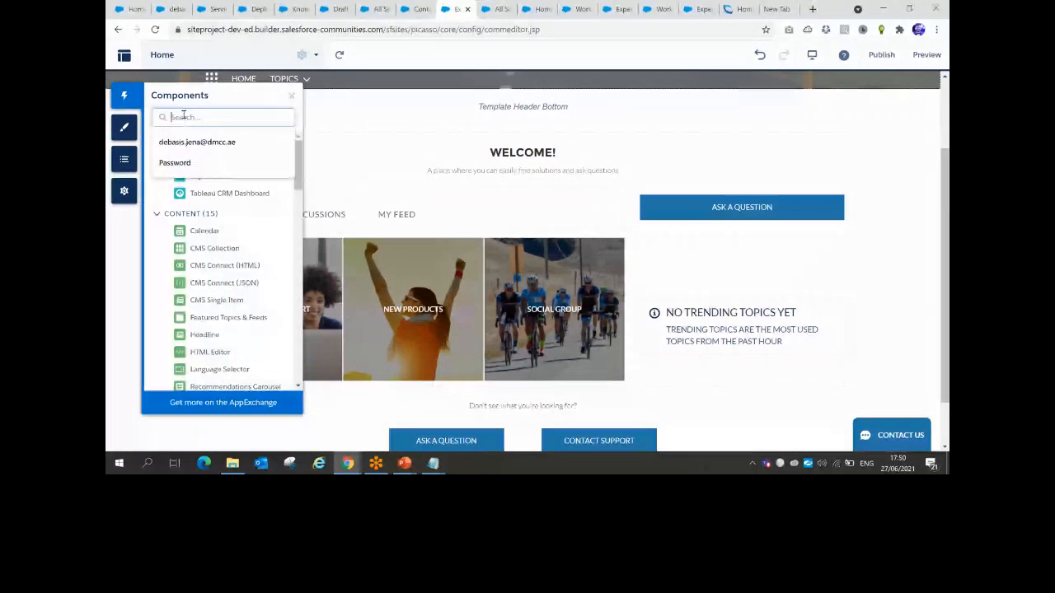
{"action": "type", "text": "tren"}
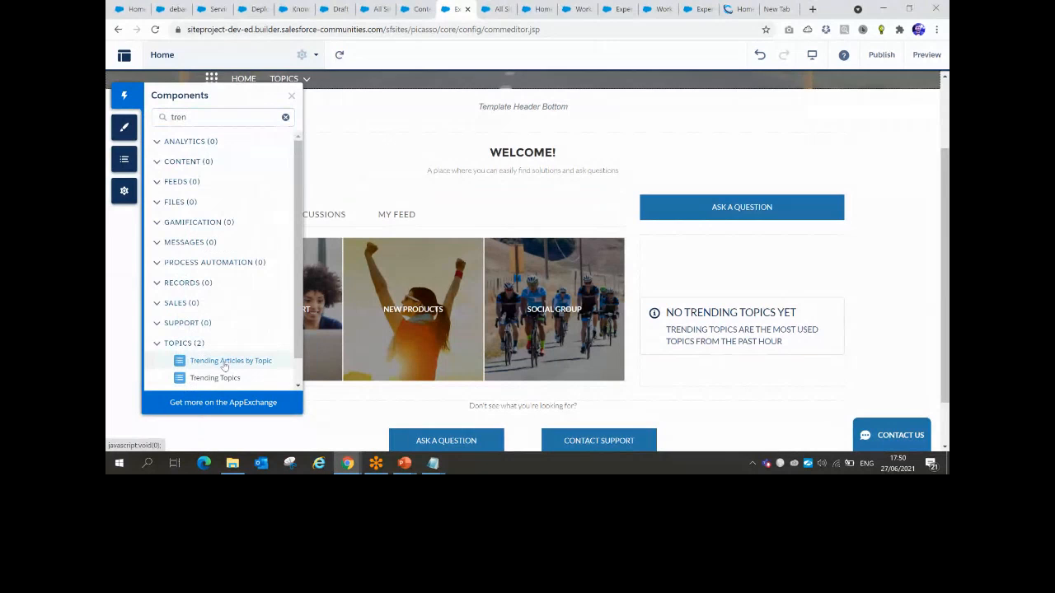
{"action": "left_click_drag", "start_coordinate": [225, 365], "coordinate": [686, 299]}
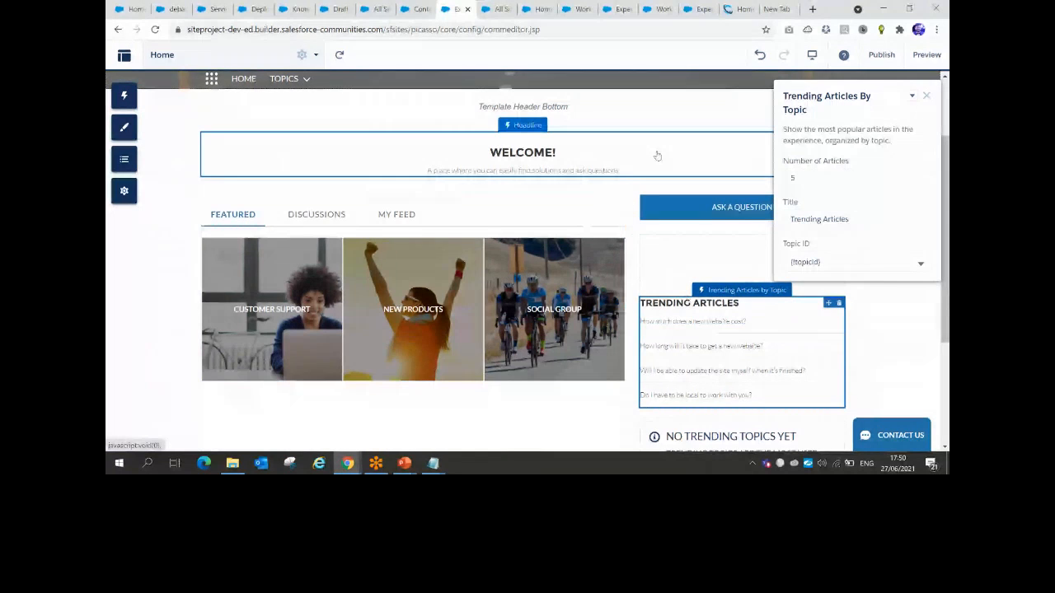
{"action": "scroll", "coordinate": [664, 154], "scroll_direction": "down", "scroll_amount": 1}
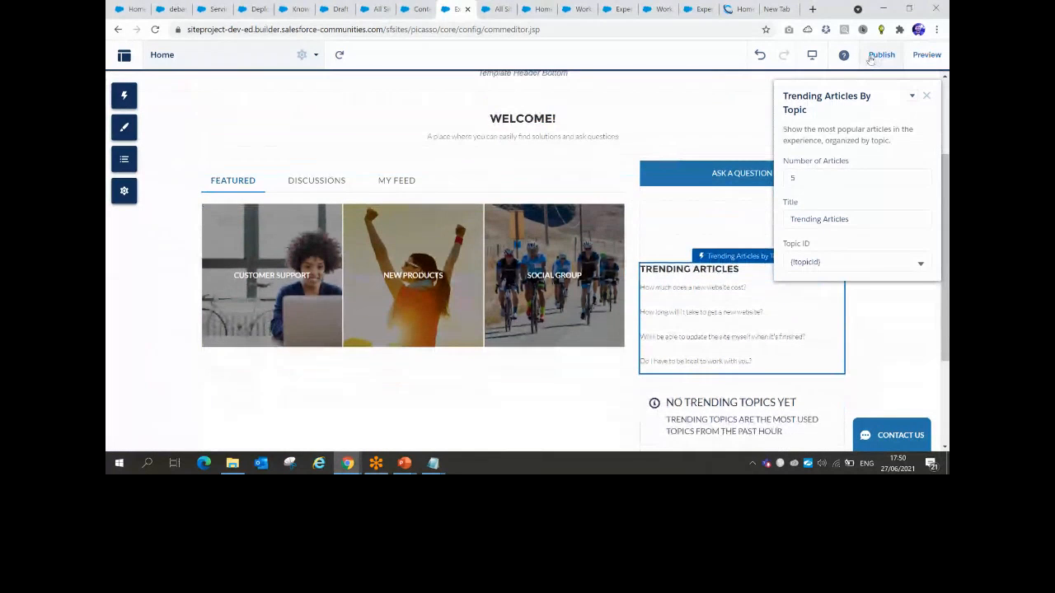
Publish the site changes and dismiss the publishing confirmation
{"action": "left_click", "coordinate": [872, 57]}
{"action": "left_click", "coordinate": [660, 310]}
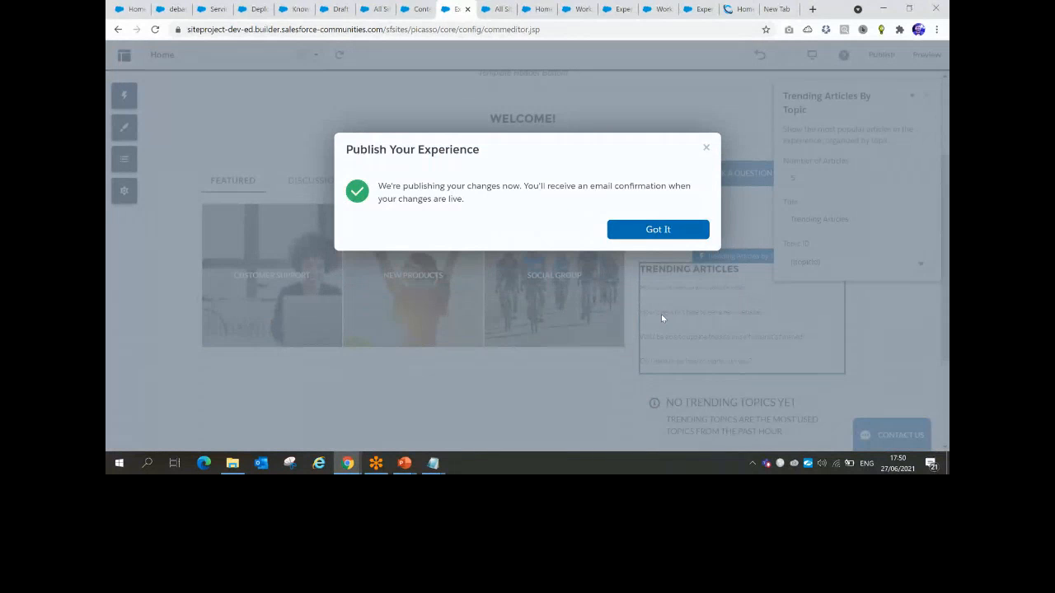
{"action": "left_click", "coordinate": [658, 230]}
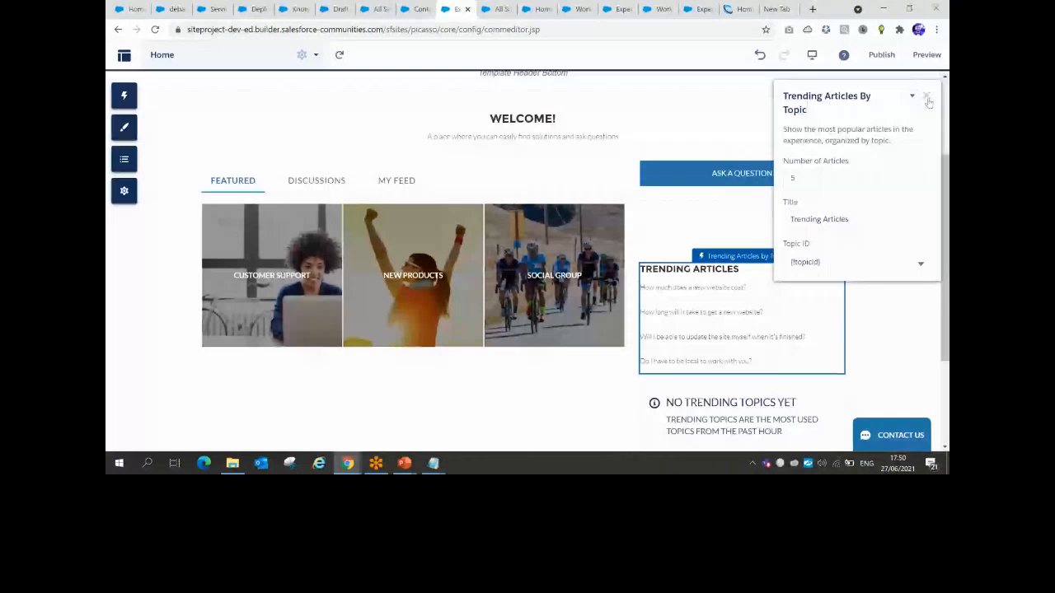
Paste 'WE CREATE STUNNING PROFESSIONAL WEBSITES' from the company website into the Welcome headline's Banner Text
{"action": "left_click", "coordinate": [516, 122]}
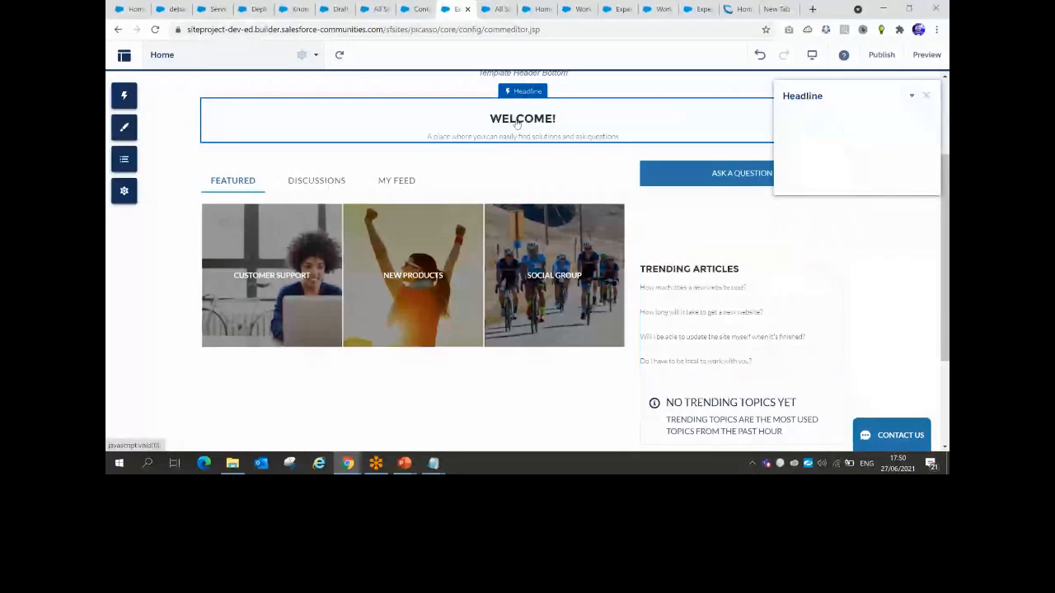
{"action": "left_click", "coordinate": [733, 10]}
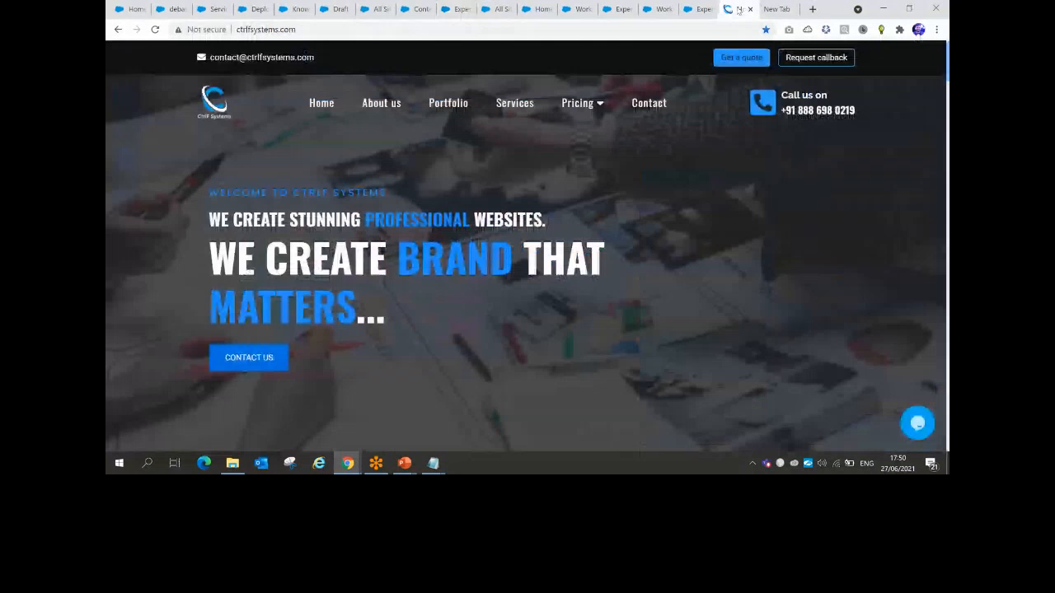
{"action": "left_click_drag", "start_coordinate": [209, 218], "coordinate": [549, 213]}
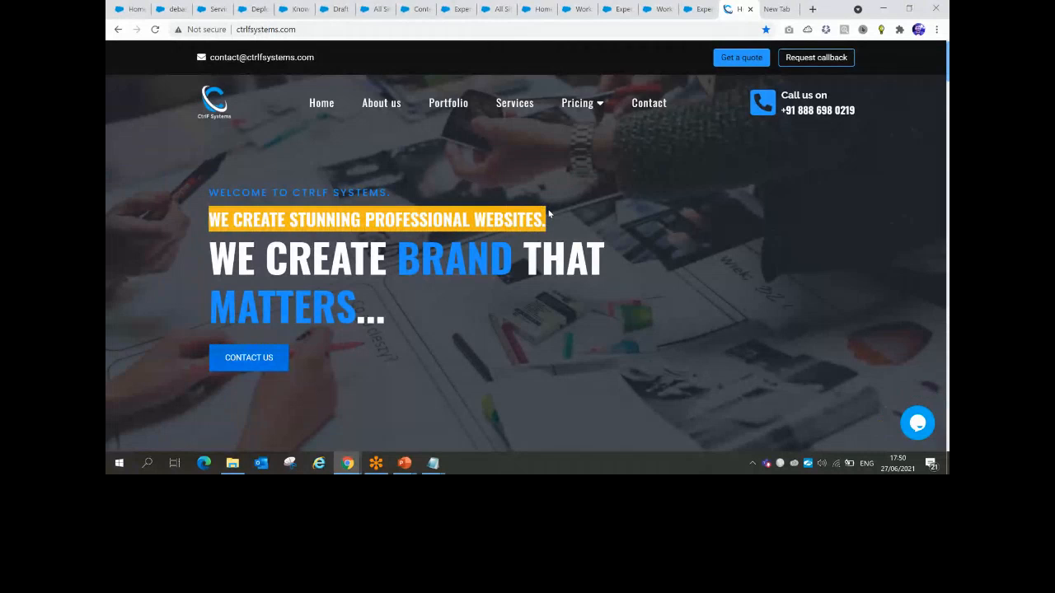
{"action": "left_click", "coordinate": [377, 9]}
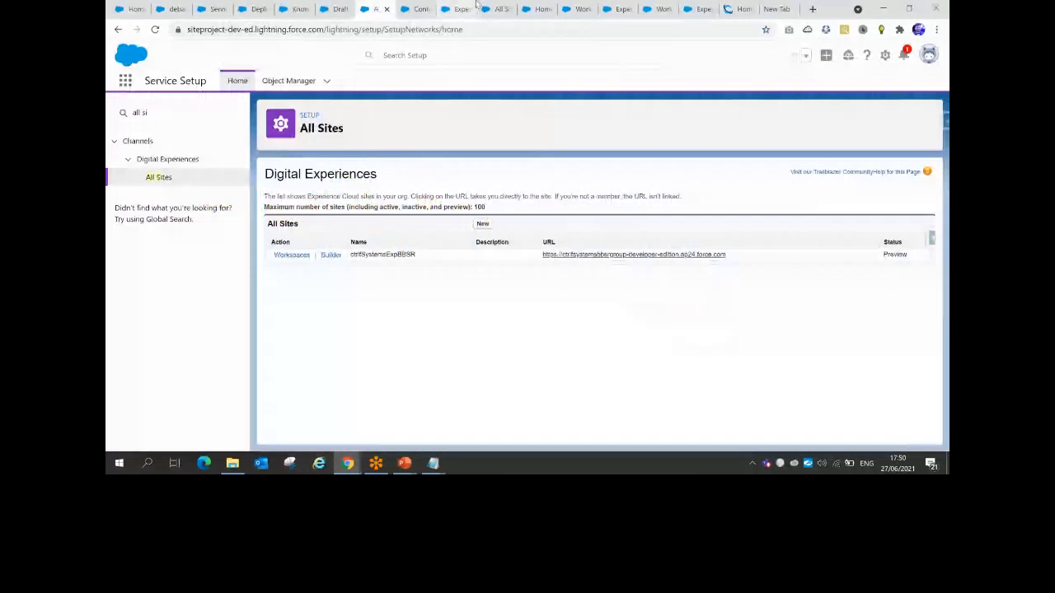
{"action": "left_click", "coordinate": [475, 7]}
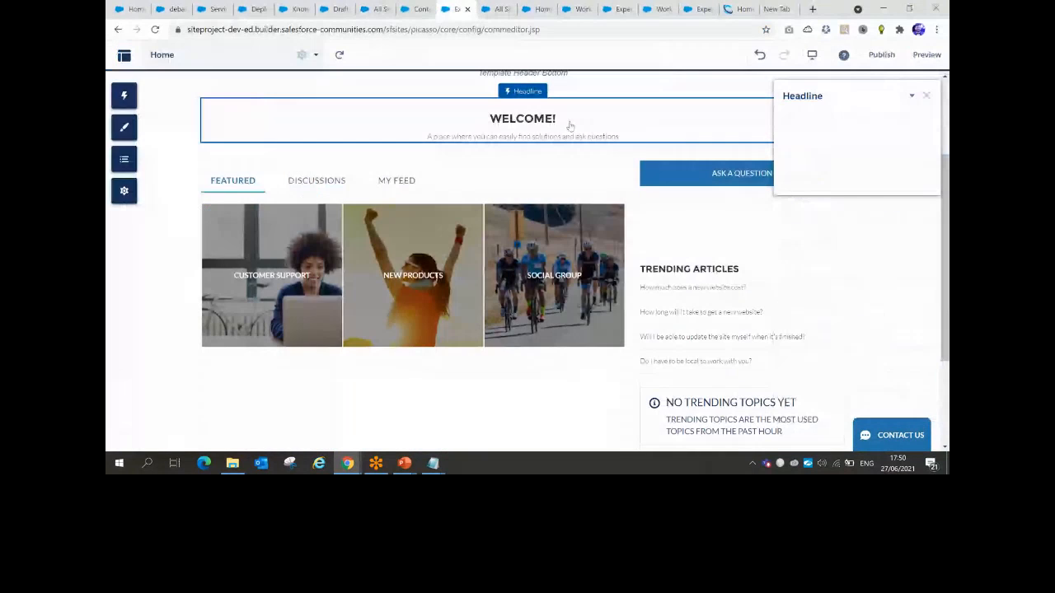
{"action": "triple_click", "coordinate": [829, 206]}
{"action": "key", "text": "ctrl+v"}
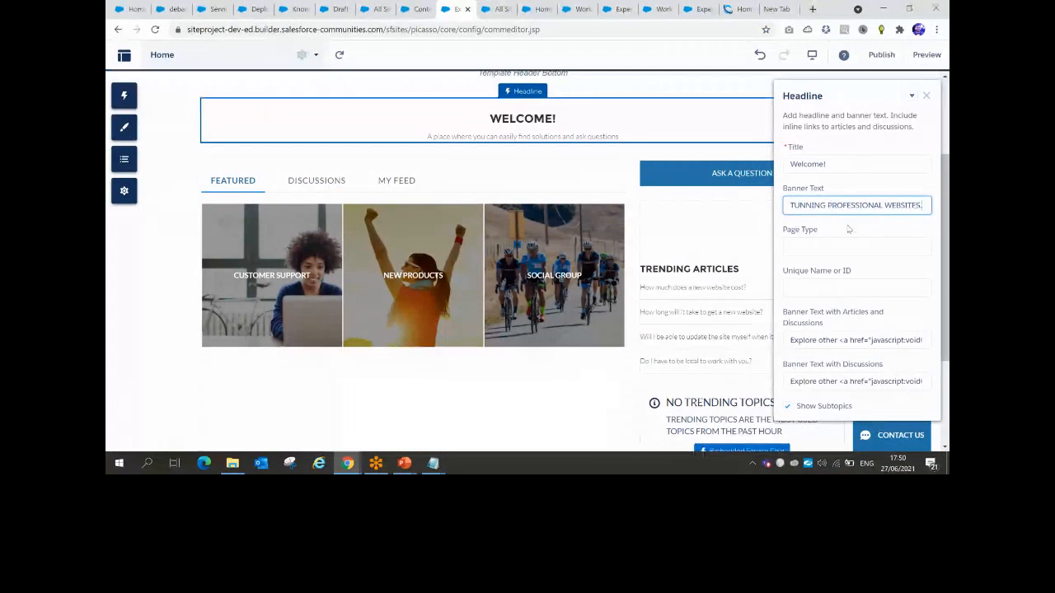
{"action": "left_click", "coordinate": [926, 96]}
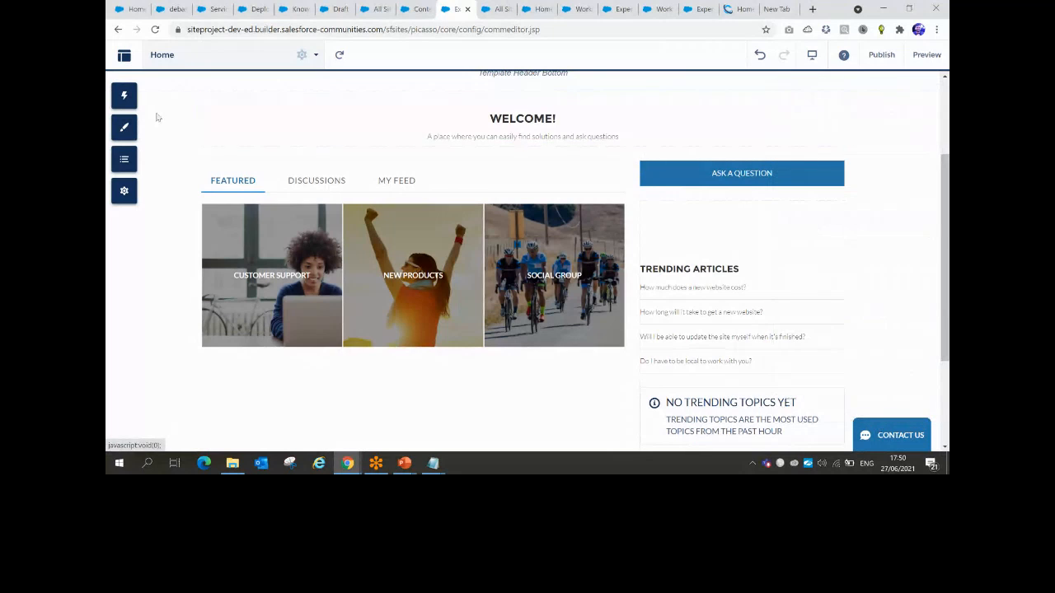
Review the theme colours, publish the tagline update, and return to All Sites
{"action": "left_click", "coordinate": [124, 127]}
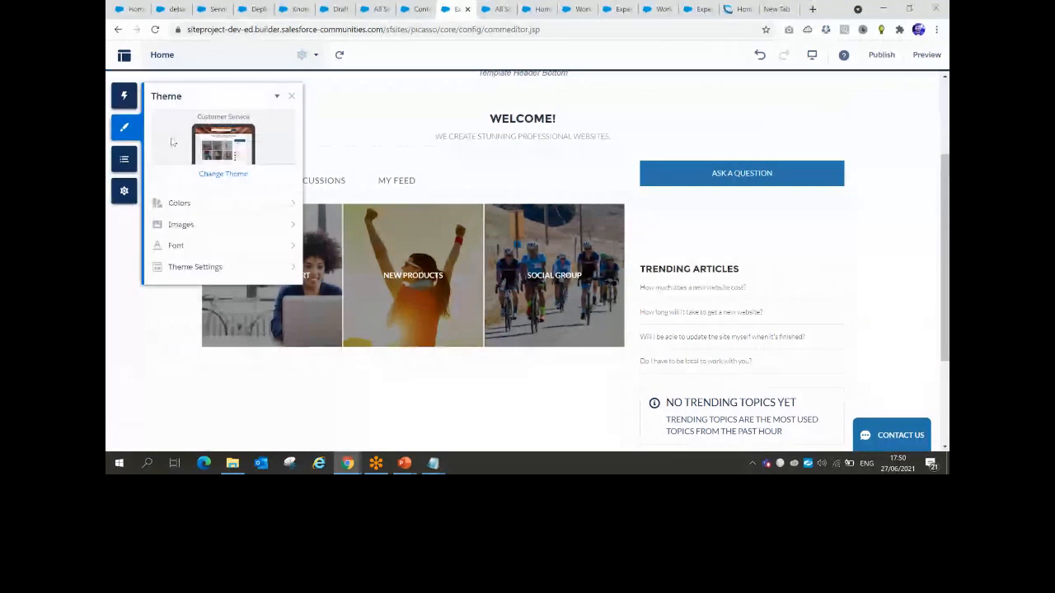
{"action": "left_click", "coordinate": [195, 203]}
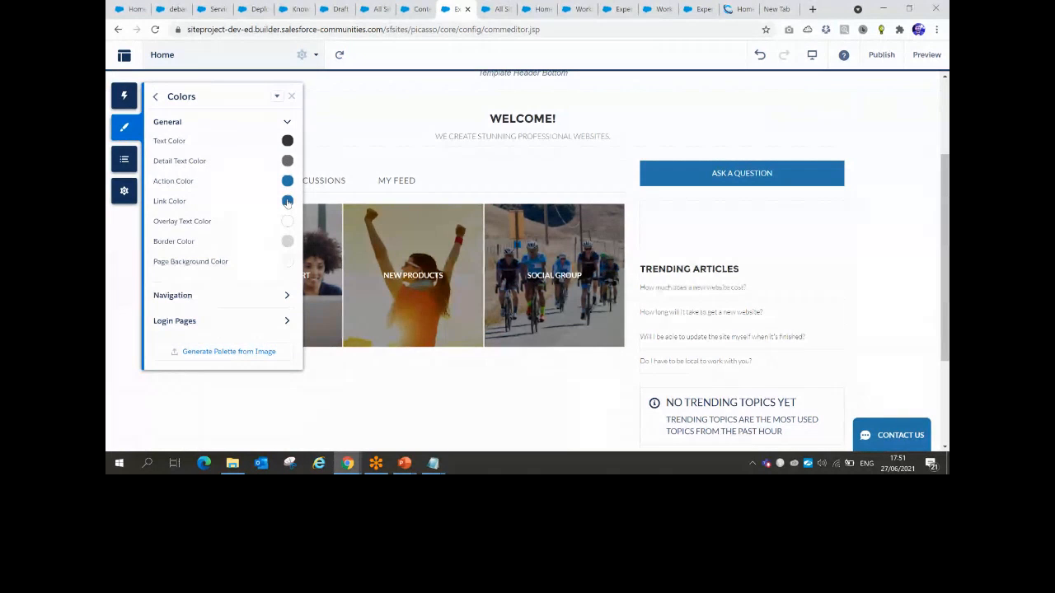
{"action": "left_click", "coordinate": [881, 54]}
{"action": "left_click", "coordinate": [659, 307]}
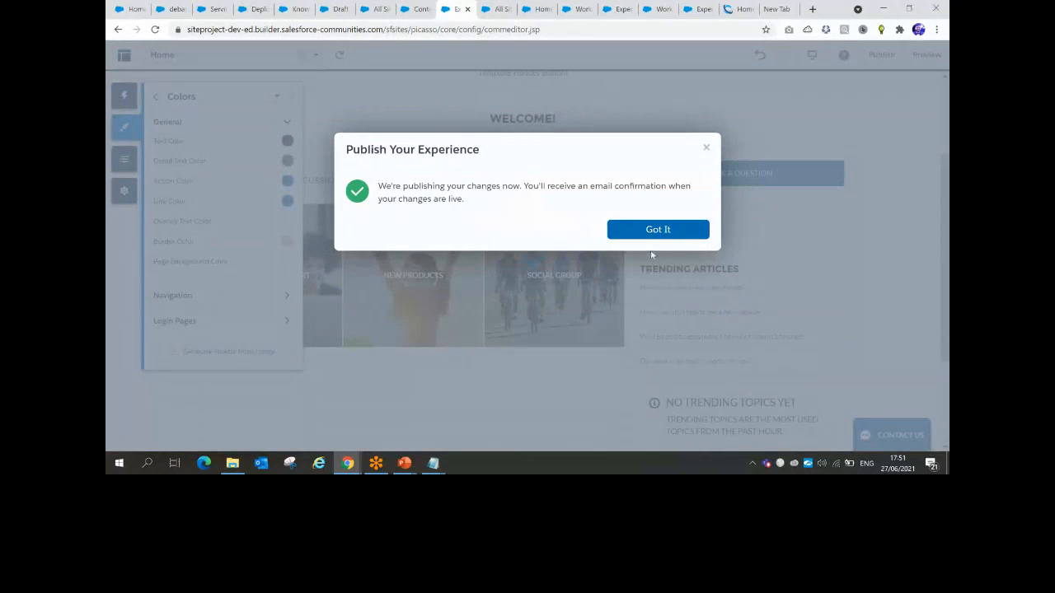
{"action": "left_click", "coordinate": [656, 231]}
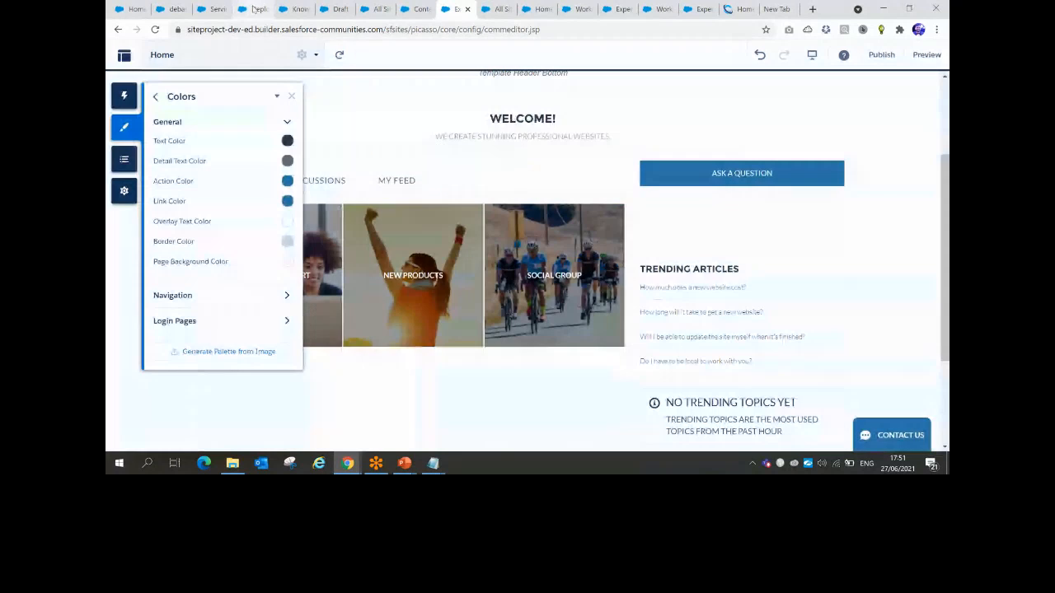
{"action": "left_click", "coordinate": [377, 9]}
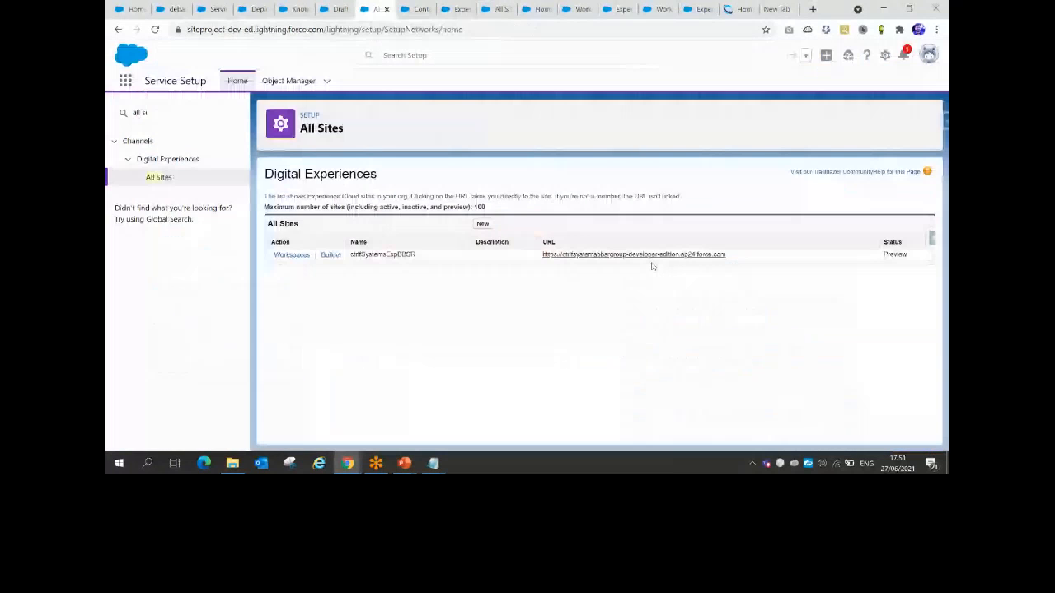
Open the ctrlfSystemsExpBBSR site's force.com URL in a new tab
{"action": "left_click", "coordinate": [647, 255]}
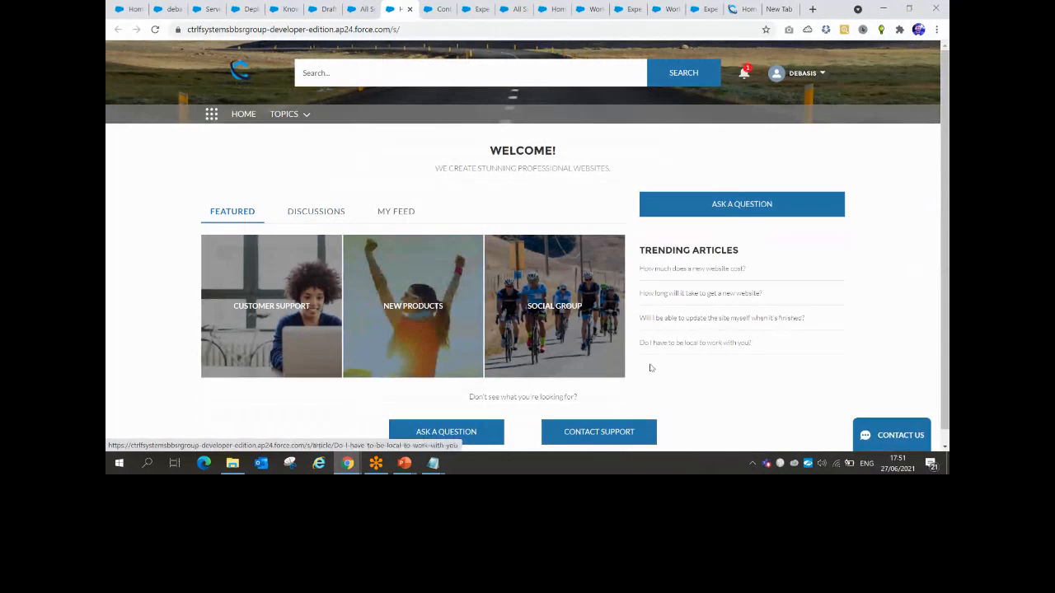
Submit a Contact Us test case with subject 'fasa' and a saved web email
{"action": "left_click", "coordinate": [880, 430]}
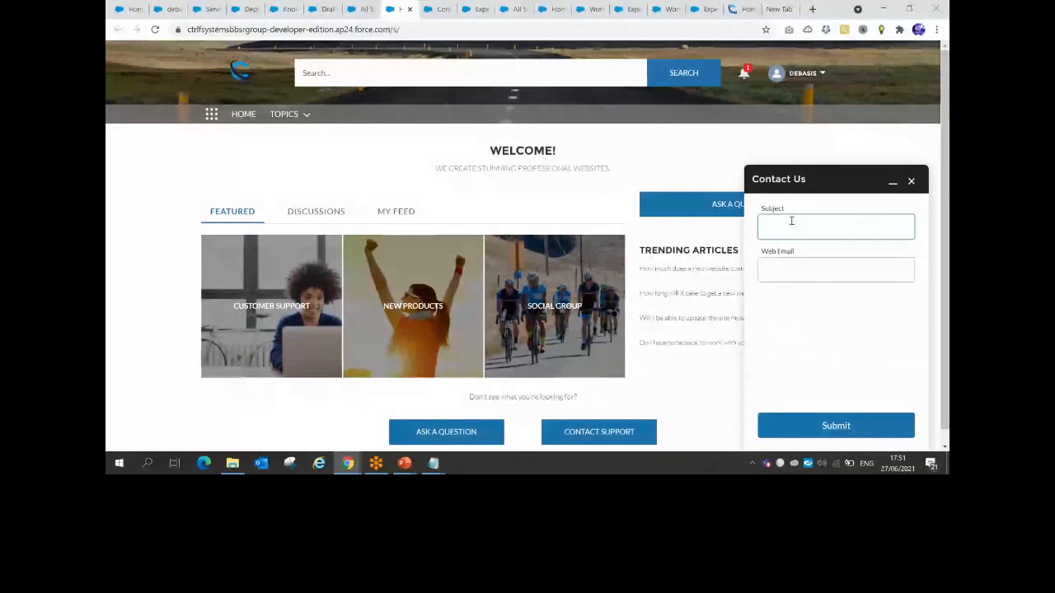
{"action": "type", "text": "fasafa"}
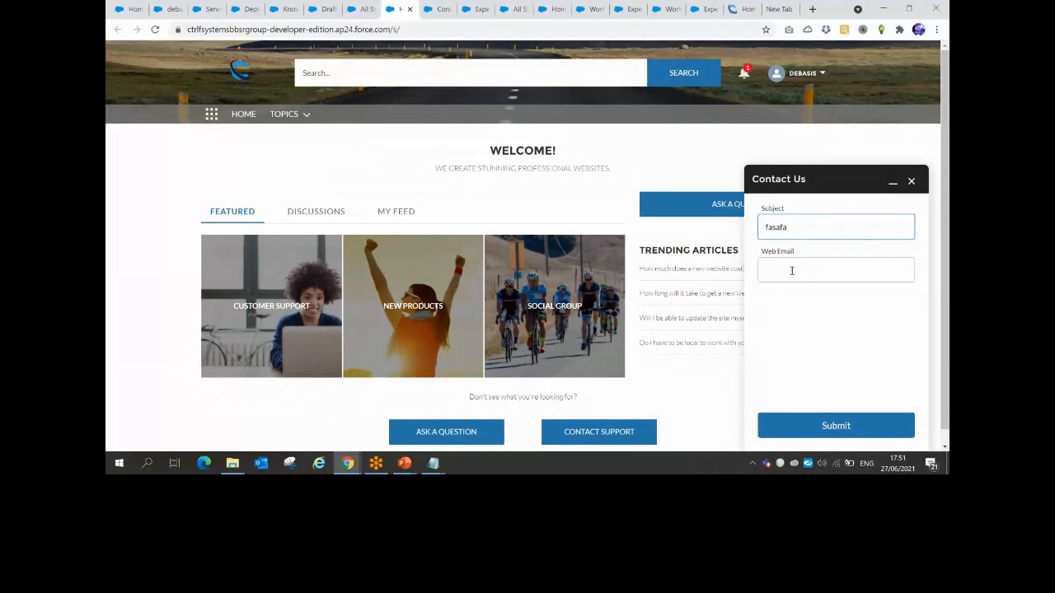
{"action": "left_click", "coordinate": [791, 271]}
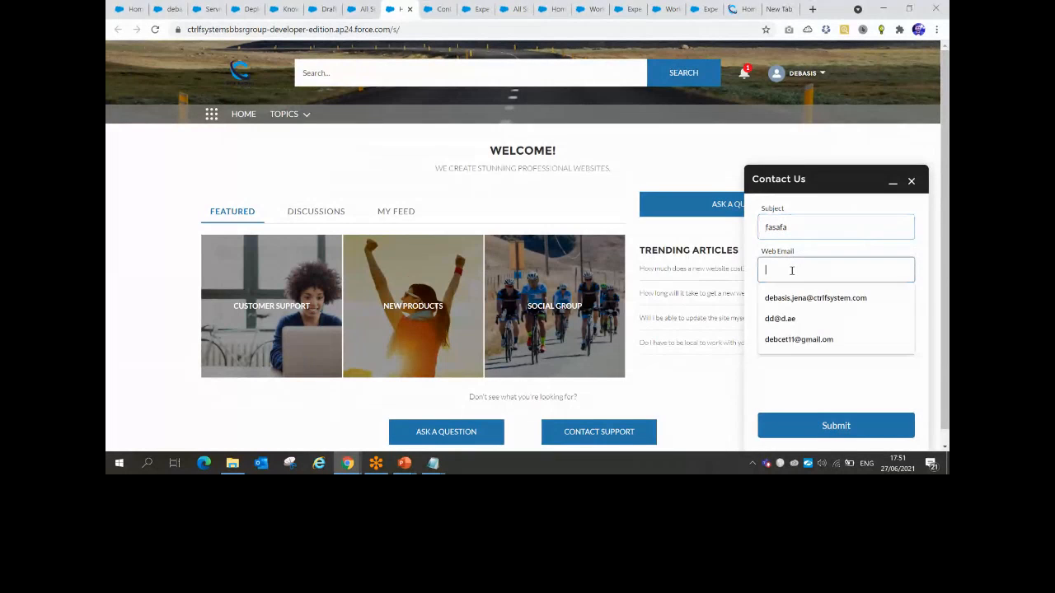
{"action": "left_click", "coordinate": [796, 297]}
{"action": "left_click", "coordinate": [821, 424]}
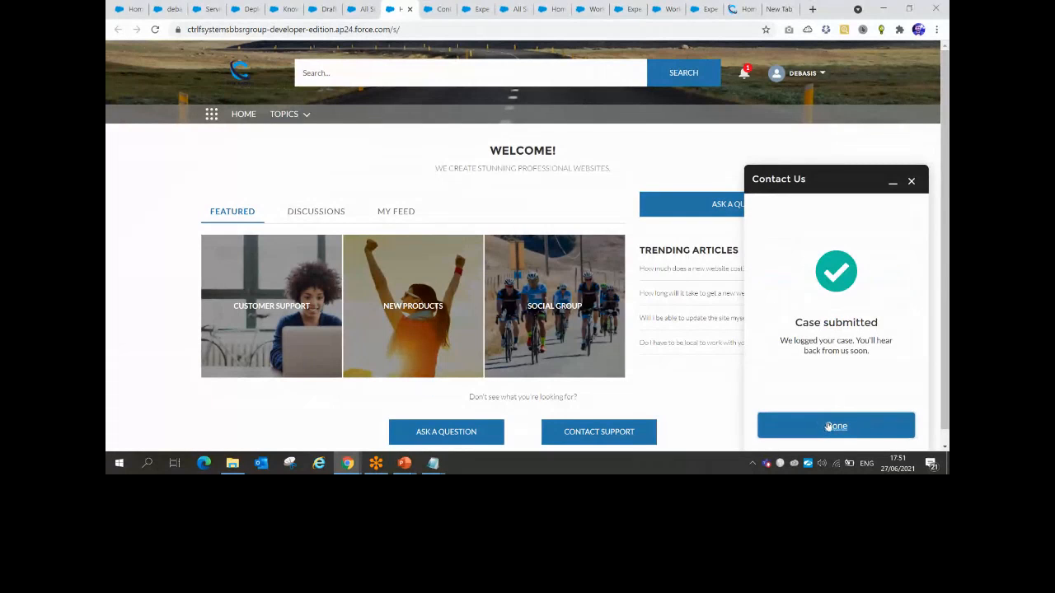
{"action": "left_click", "coordinate": [834, 425]}
{"action": "left_click", "coordinate": [202, 9]}
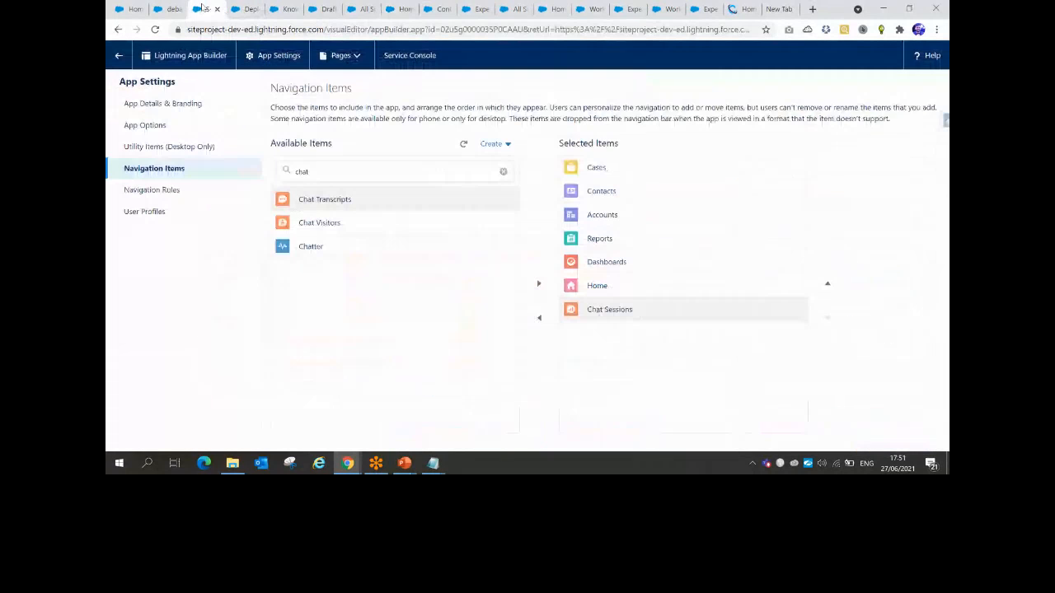
Launch Service Console via App Launcher search 'servic' and go online as Available - Chat
{"action": "left_click", "coordinate": [246, 9]}
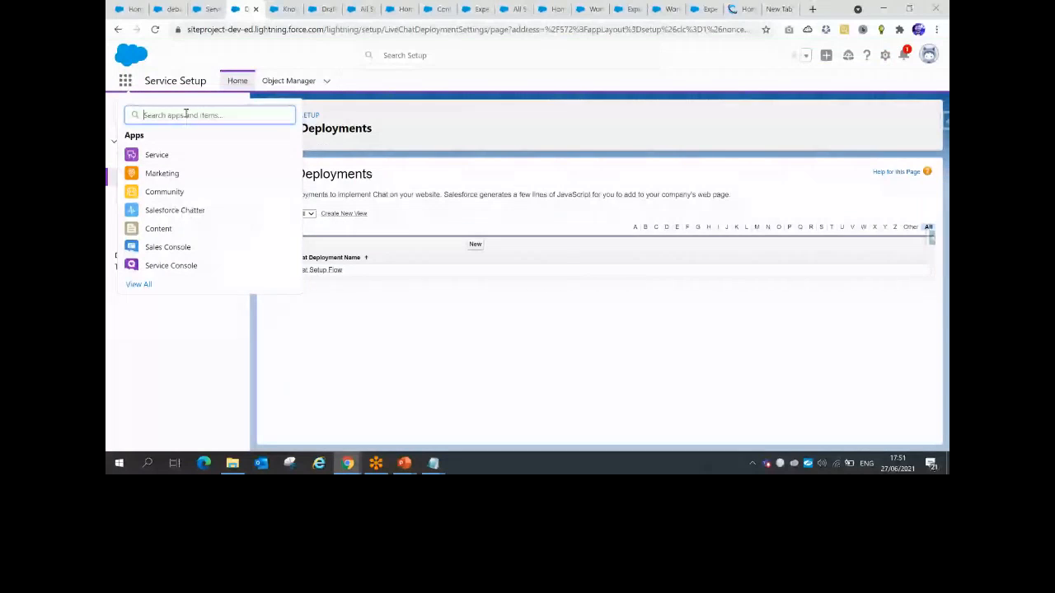
{"action": "type", "text": "service"}
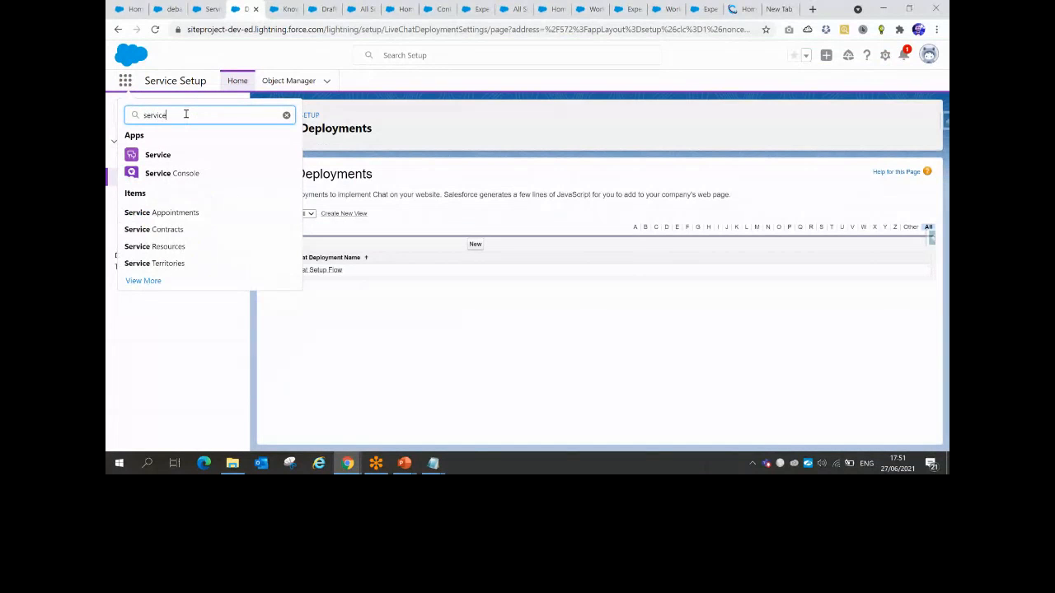
{"action": "left_click", "coordinate": [161, 179]}
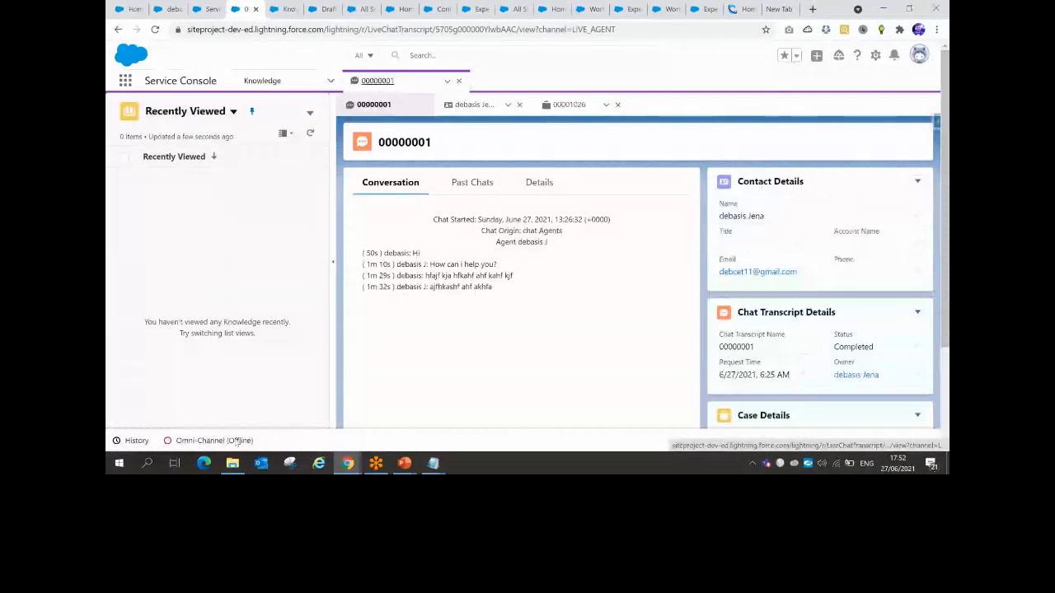
{"action": "left_click", "coordinate": [299, 190]}
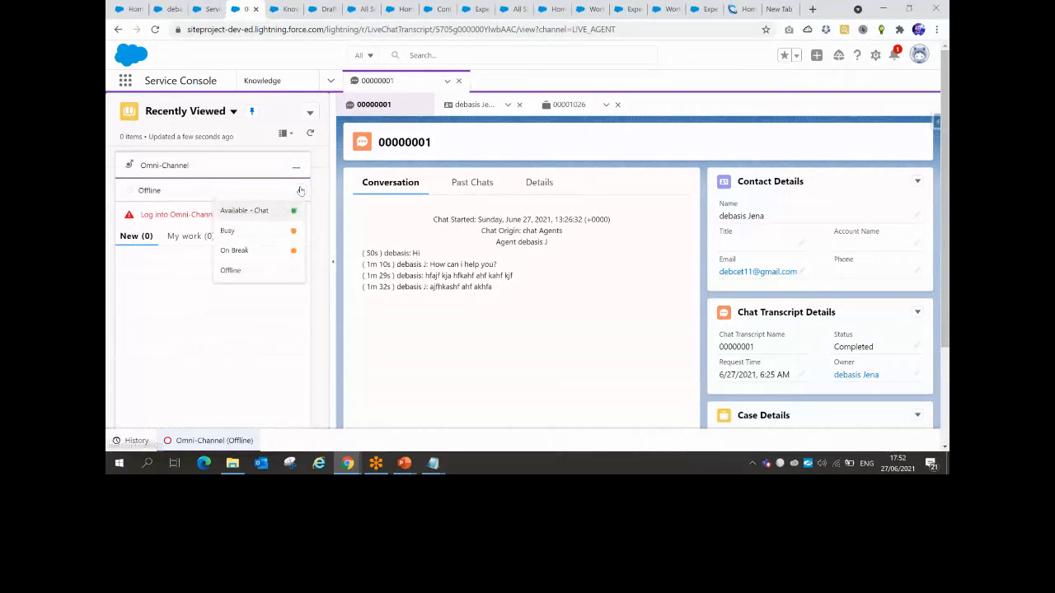
{"action": "left_click", "coordinate": [256, 213]}
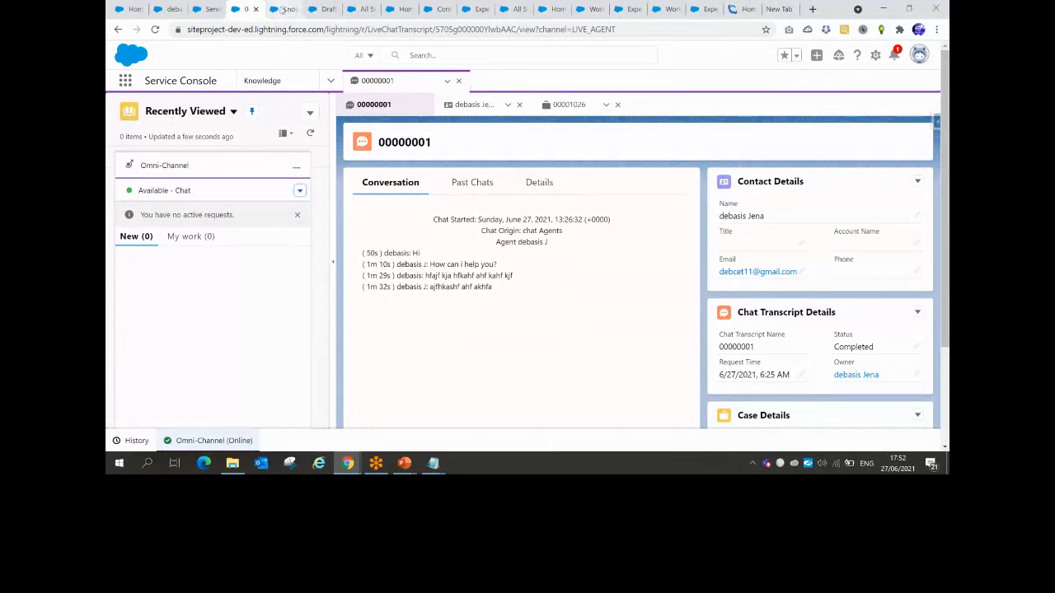
{"action": "left_click", "coordinate": [360, 6]}
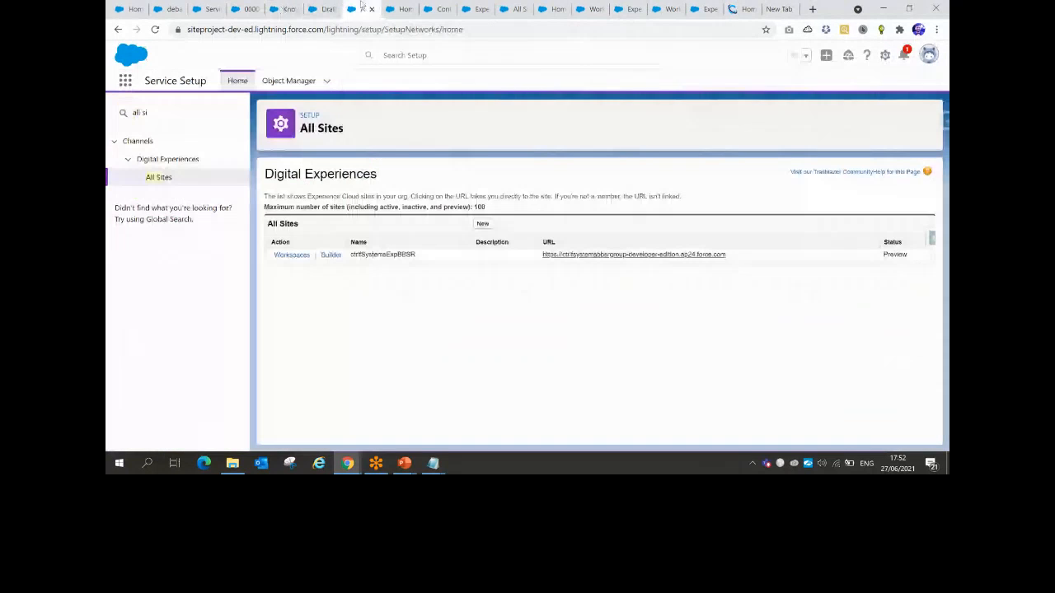
Reload the live site's home page to show the new Chat with an Expert option
{"action": "left_click", "coordinate": [399, 8]}
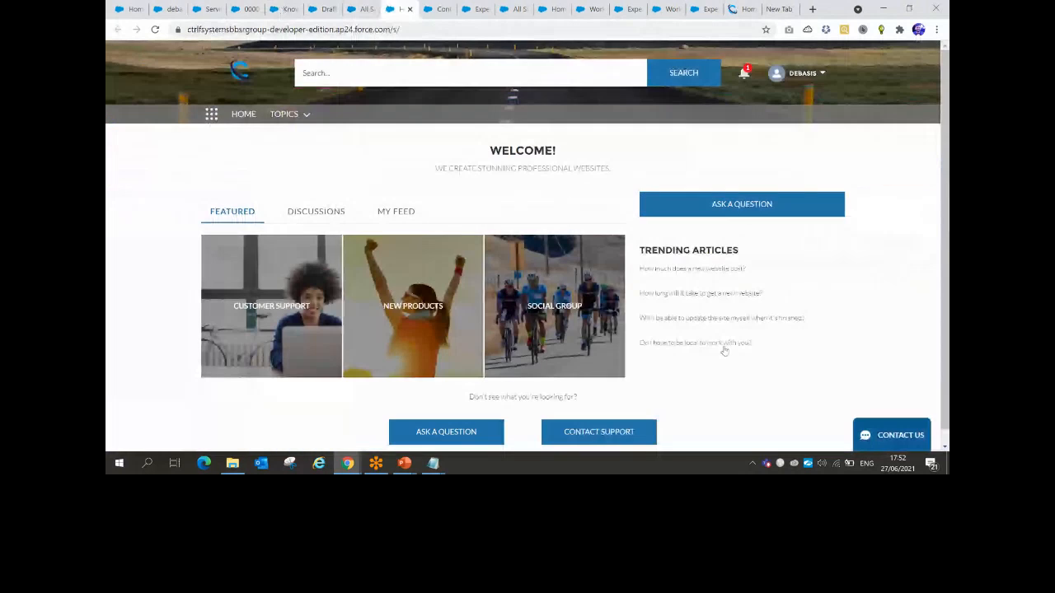
{"action": "left_click", "coordinate": [211, 67]}
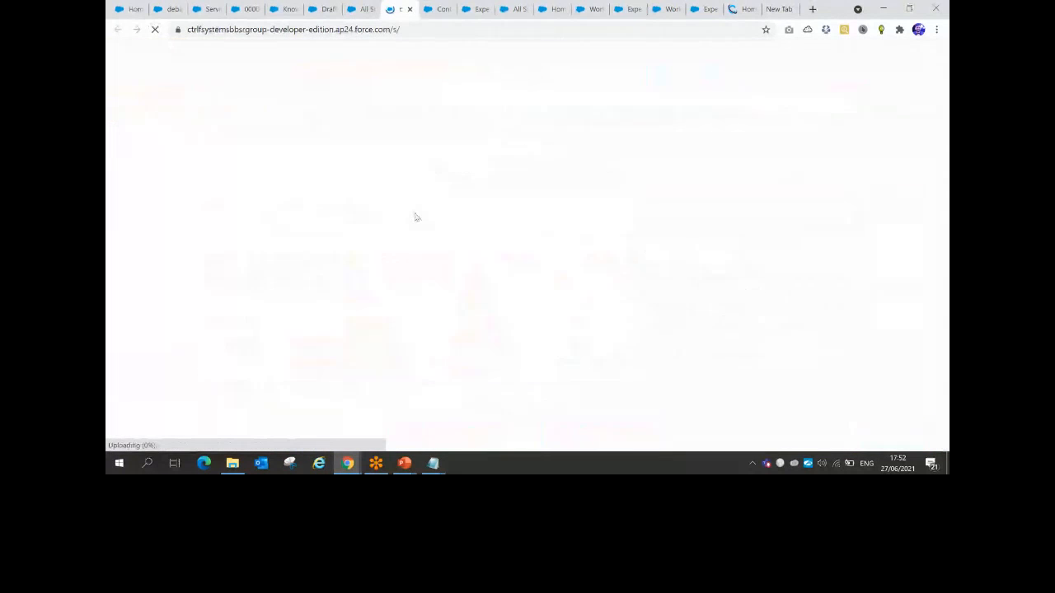
{"action": "mouse_move", "coordinate": [347, 463]}
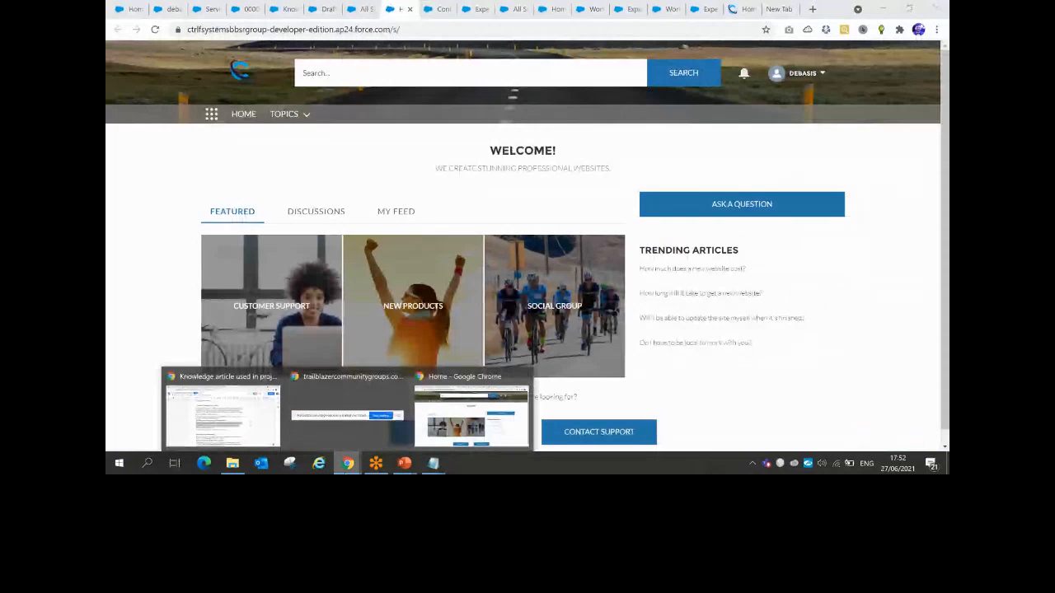
{"action": "left_click", "coordinate": [347, 412]}
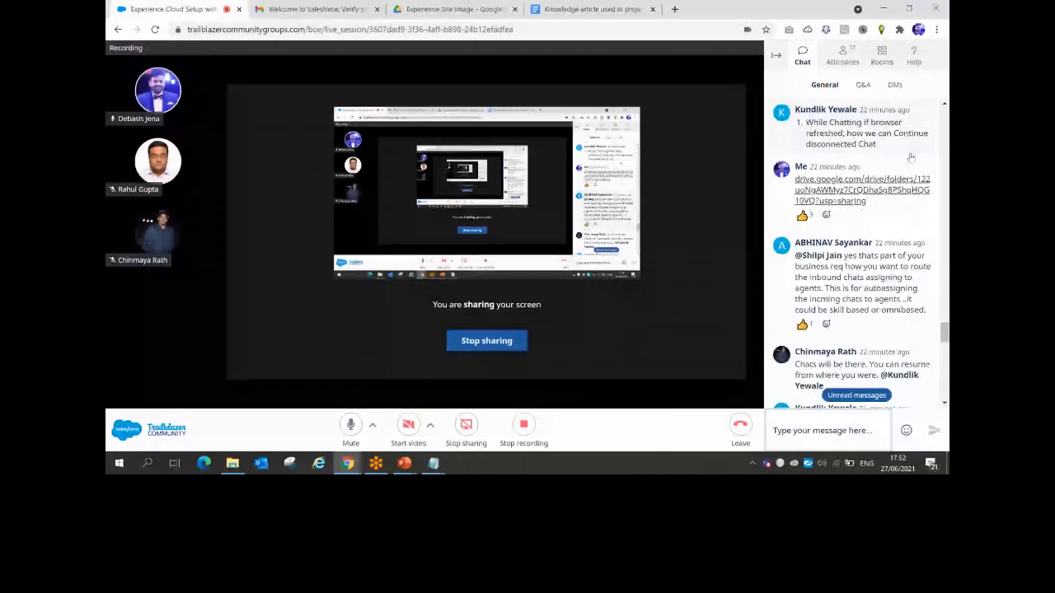
{"action": "left_click", "coordinate": [884, 9]}
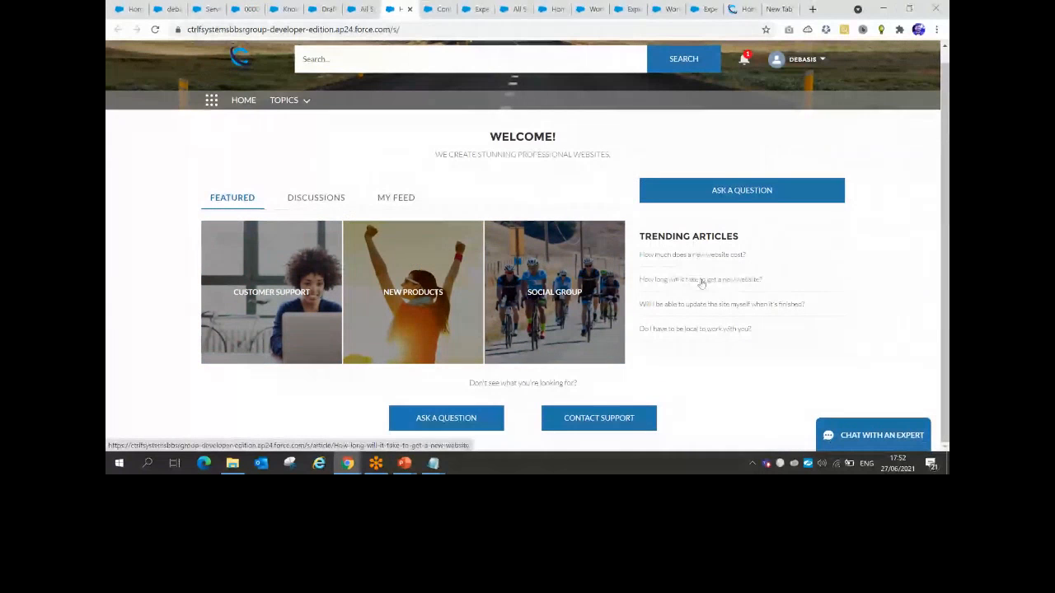
Search the site for 'website' and filter results to the three matching Articles
{"action": "left_click", "coordinate": [274, 295]}
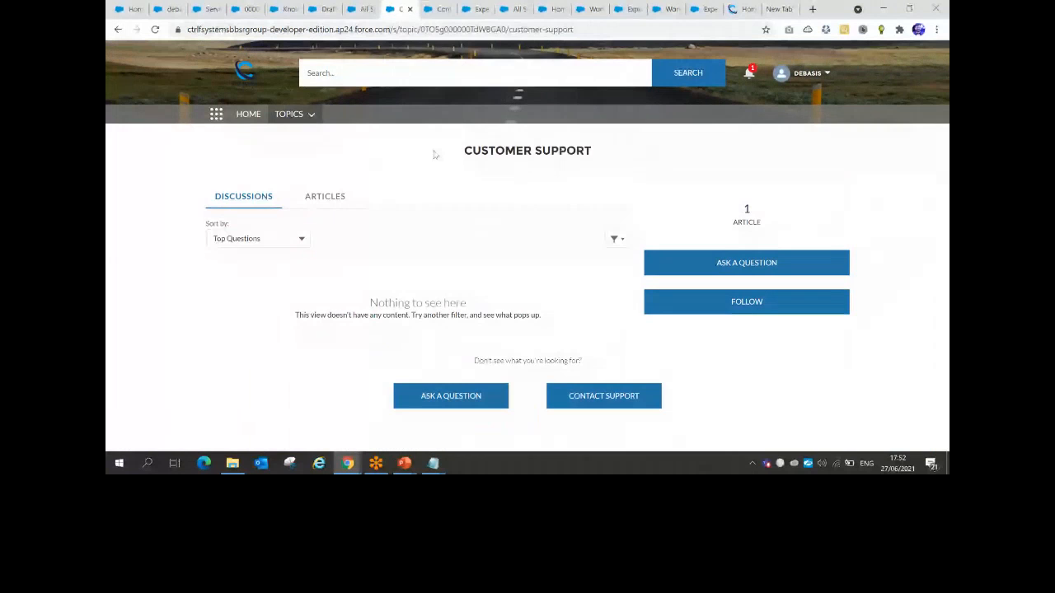
{"action": "left_click", "coordinate": [247, 113]}
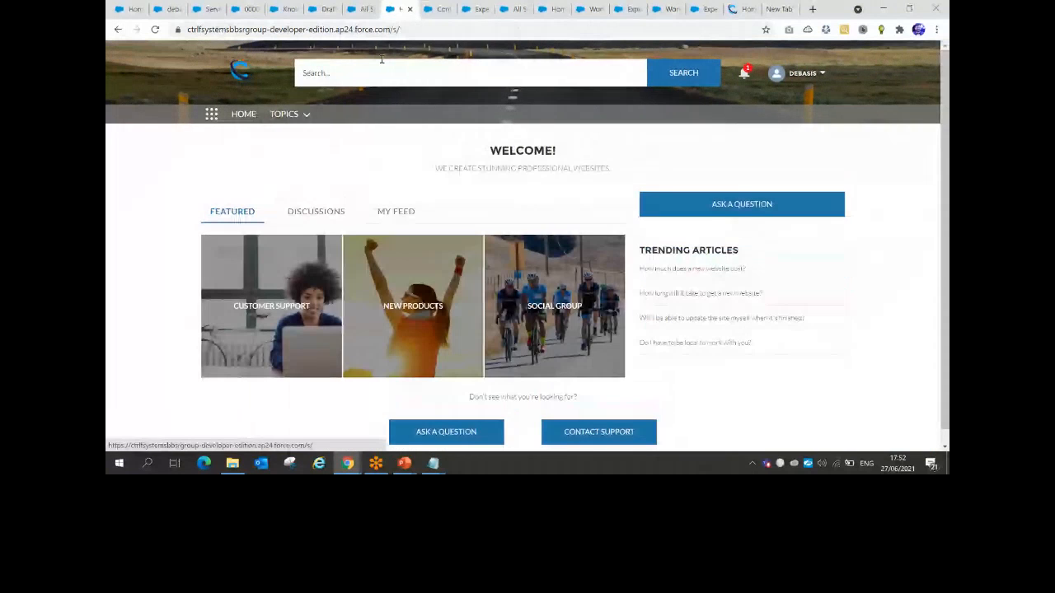
{"action": "type", "text": "website"}
{"action": "key", "text": "Return"}
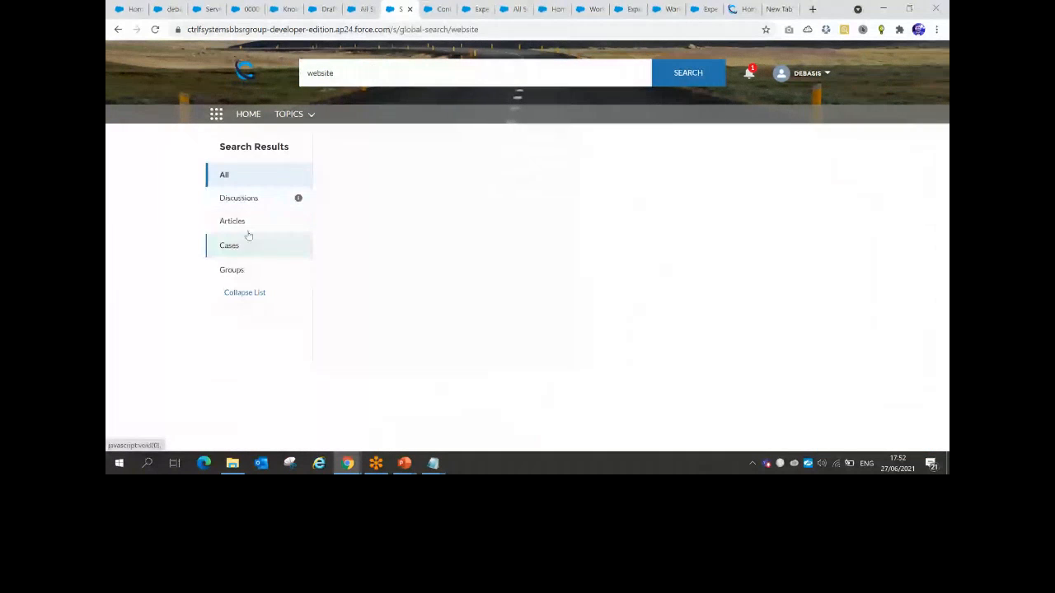
{"action": "left_click", "coordinate": [246, 227]}
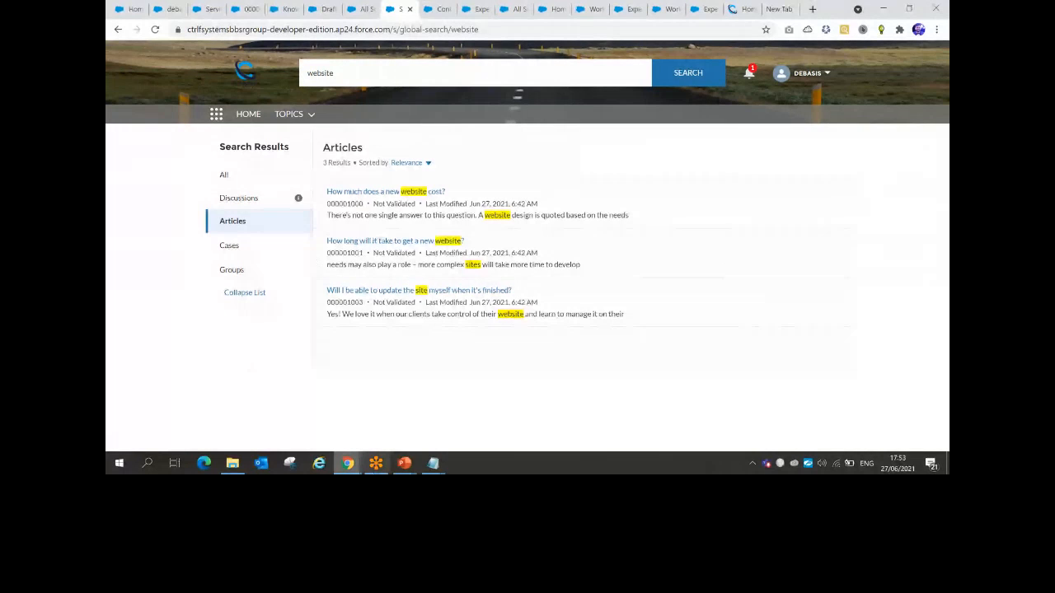
{"action": "mouse_move", "coordinate": [354, 466]}
{"action": "mouse_move", "coordinate": [239, 416]}
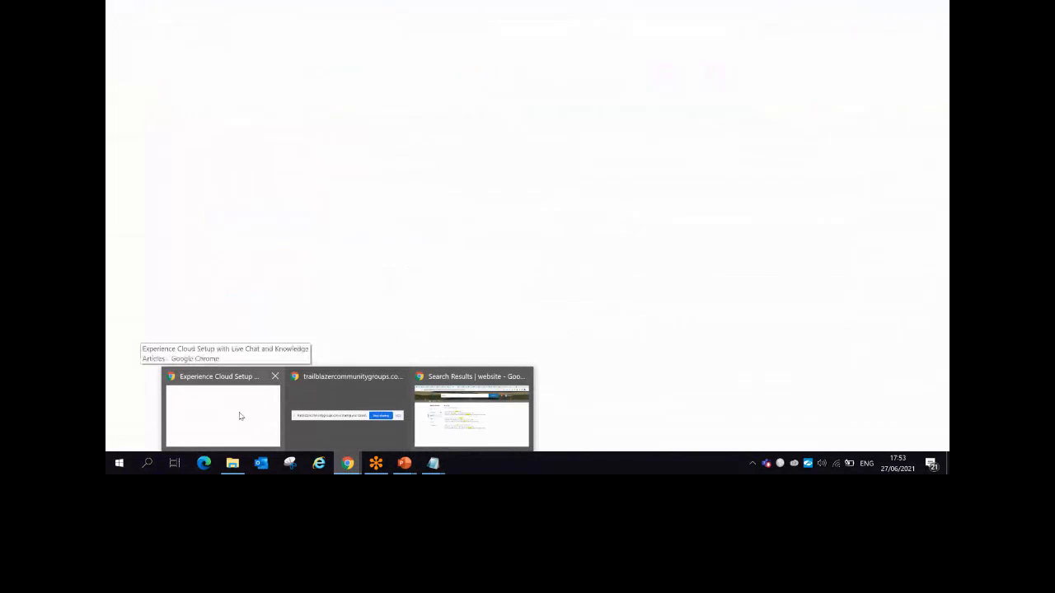
{"action": "left_click", "coordinate": [239, 416]}
{"action": "scroll", "coordinate": [926, 319], "scroll_direction": "down", "scroll_amount": 4}
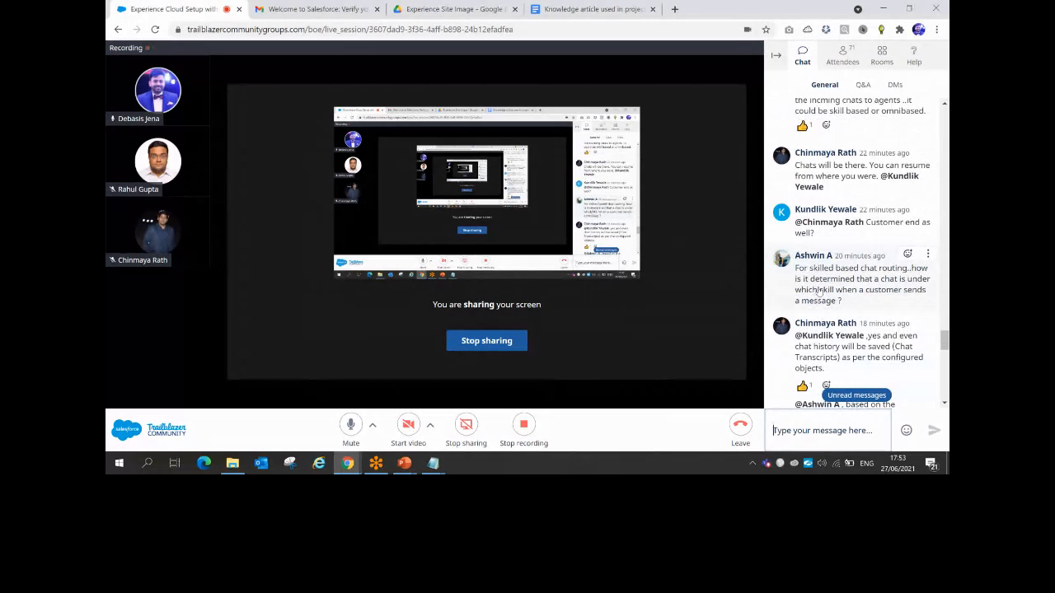
{"action": "scroll", "coordinate": [818, 290], "scroll_direction": "down", "scroll_amount": 5}
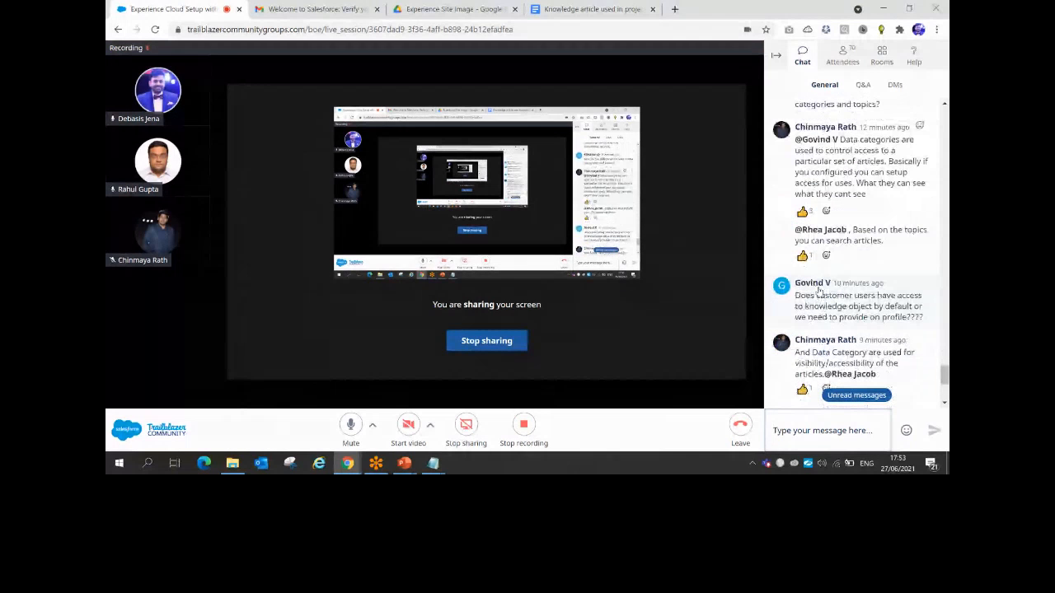
{"action": "scroll", "coordinate": [818, 290], "scroll_direction": "down", "scroll_amount": 3}
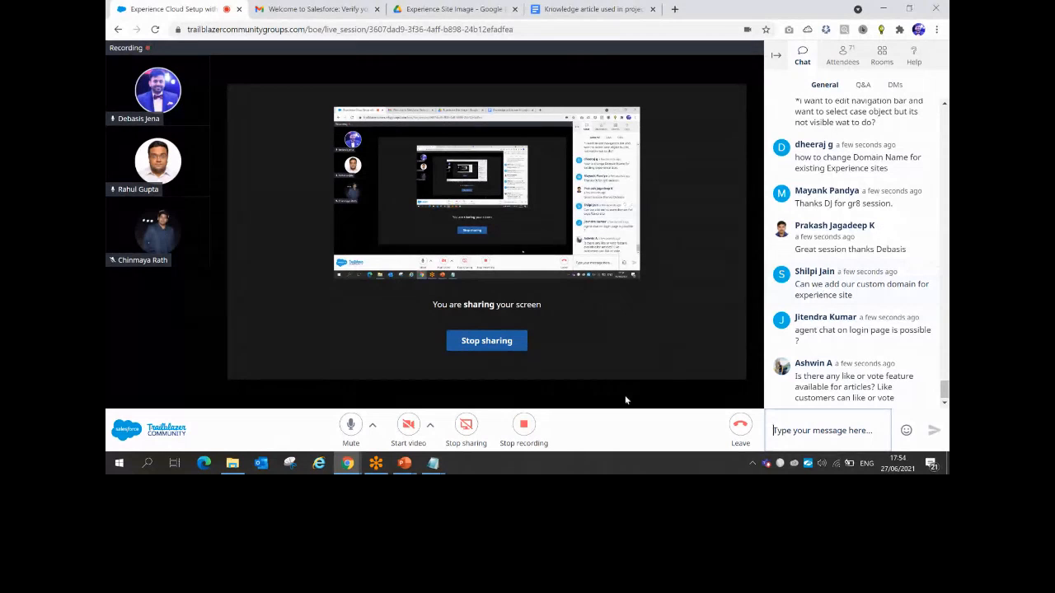
{"action": "mouse_move", "coordinate": [347, 468]}
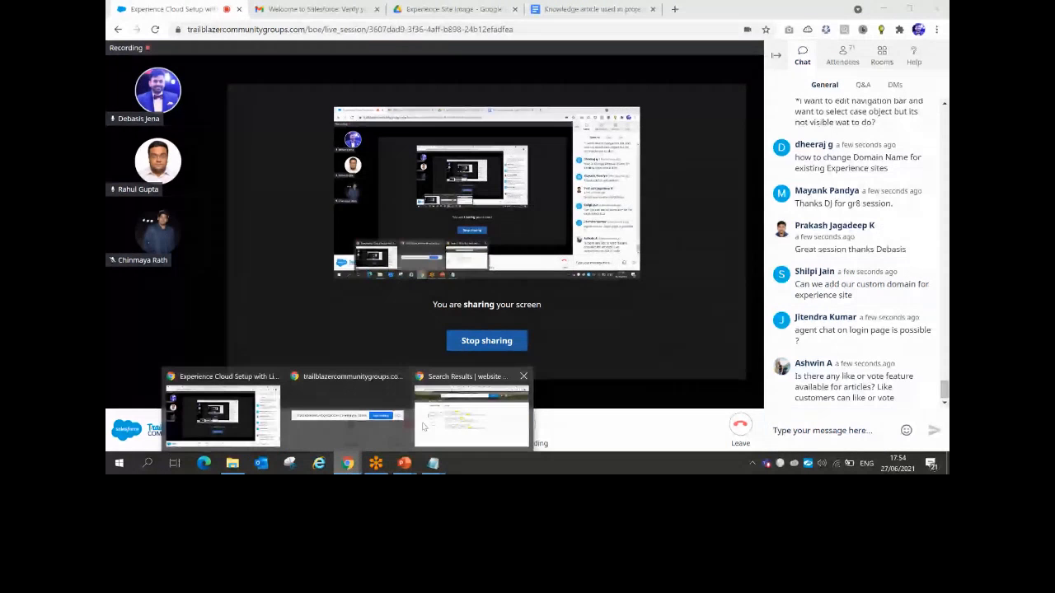
Return to Experience Builder and review the General site settings before closing the panel
{"action": "left_click", "coordinate": [423, 426]}
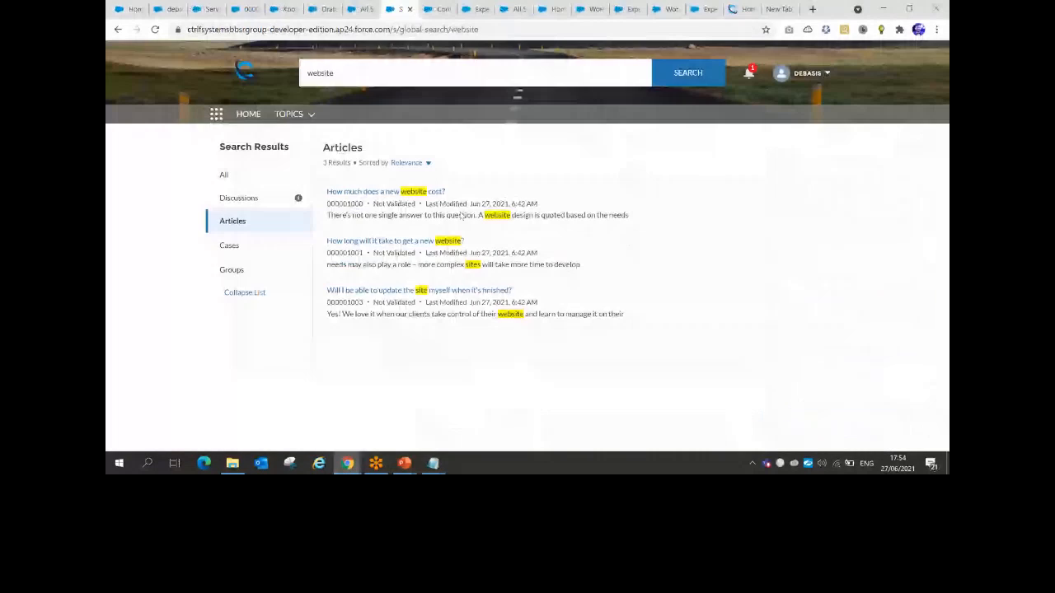
{"action": "left_click", "coordinate": [362, 9]}
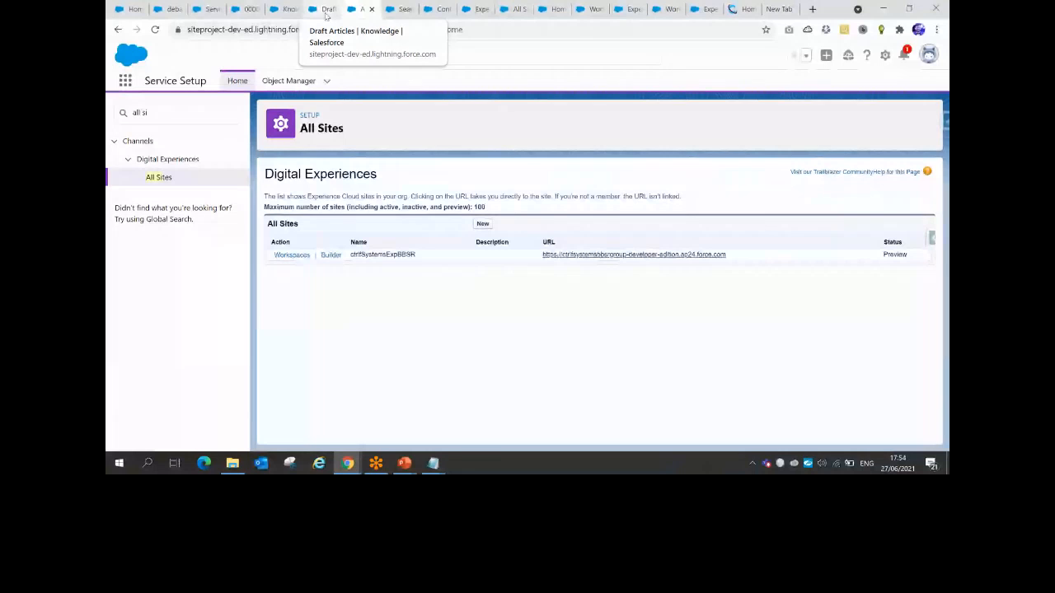
{"action": "left_click", "coordinate": [476, 9]}
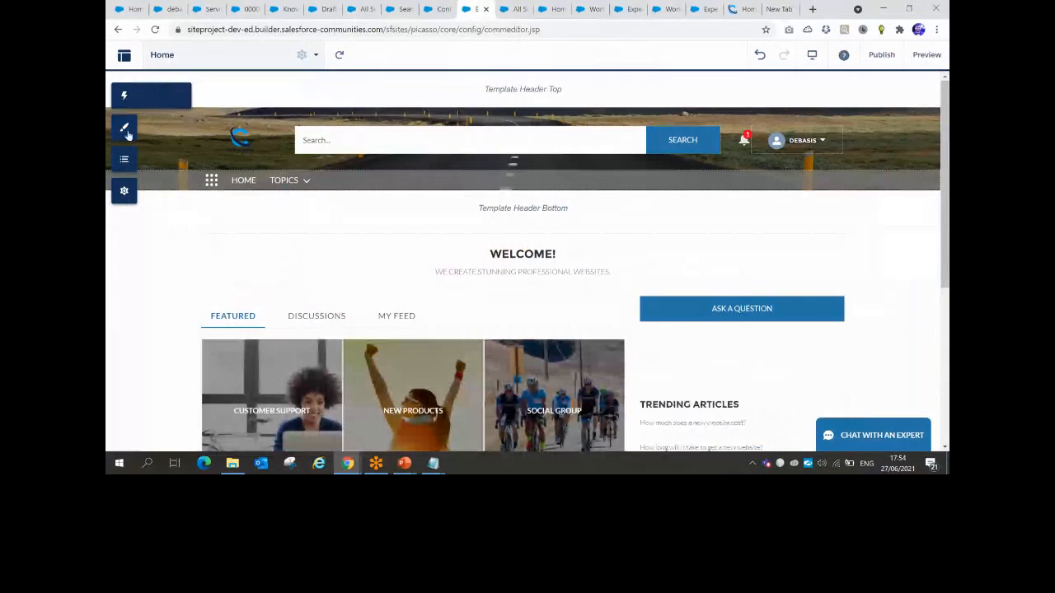
{"action": "left_click", "coordinate": [124, 191]}
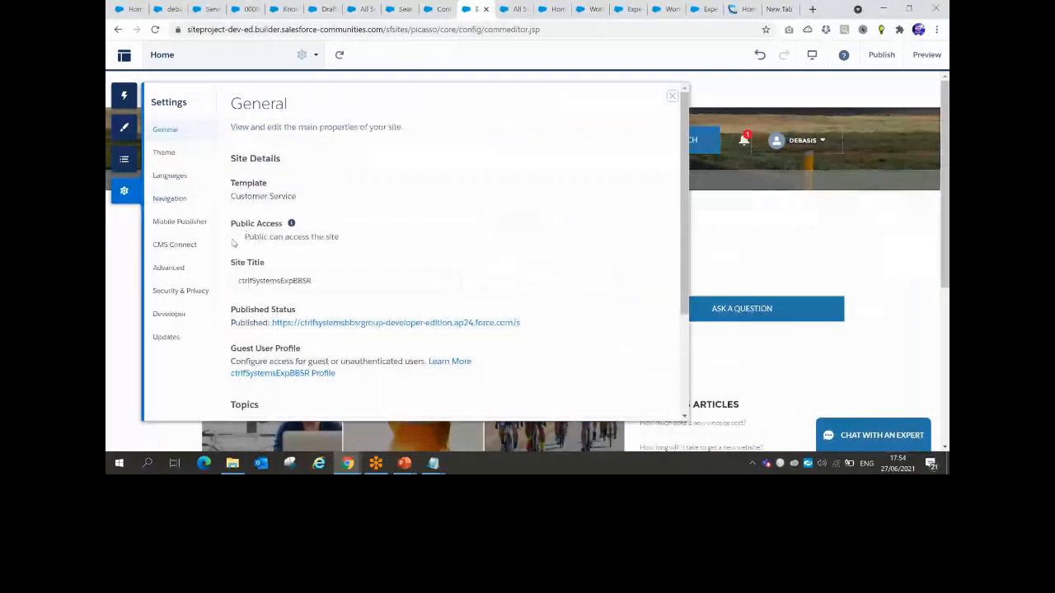
{"action": "scroll", "coordinate": [398, 224], "scroll_direction": "down", "scroll_amount": 2}
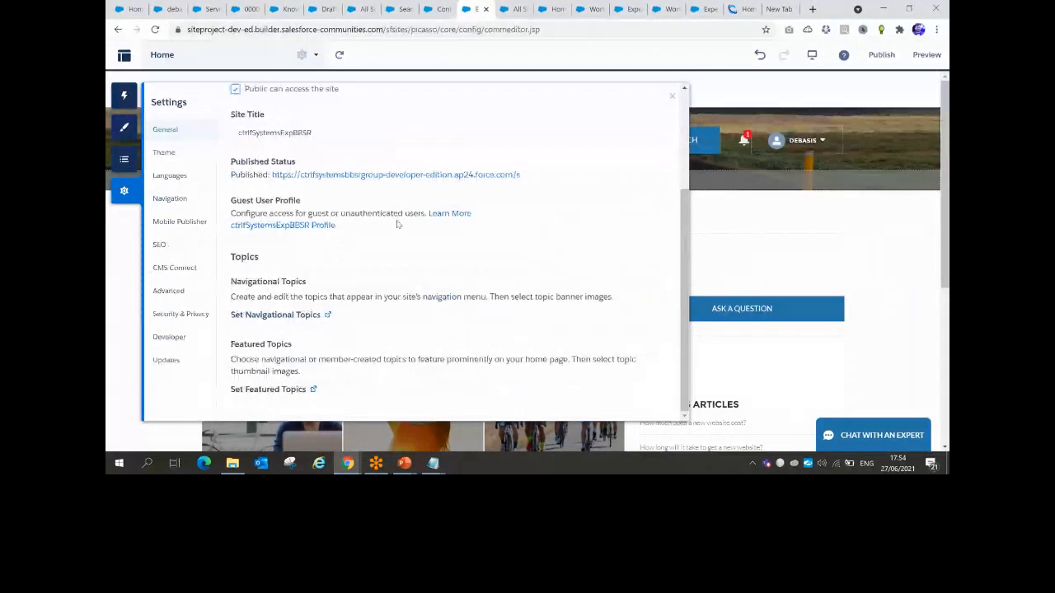
{"action": "scroll", "coordinate": [398, 224], "scroll_direction": "up", "scroll_amount": 3}
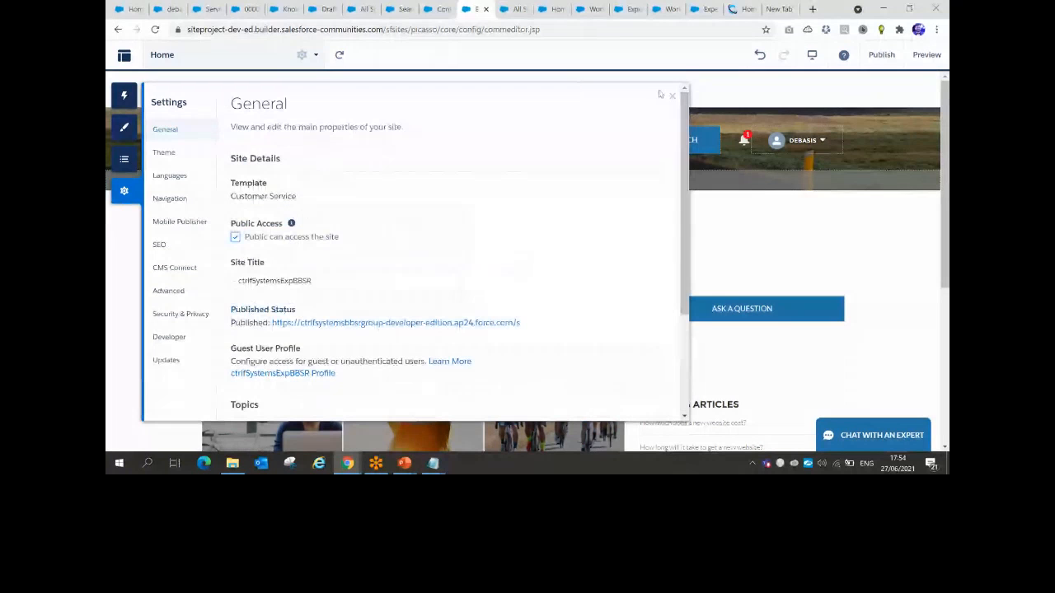
{"action": "left_click", "coordinate": [672, 96]}
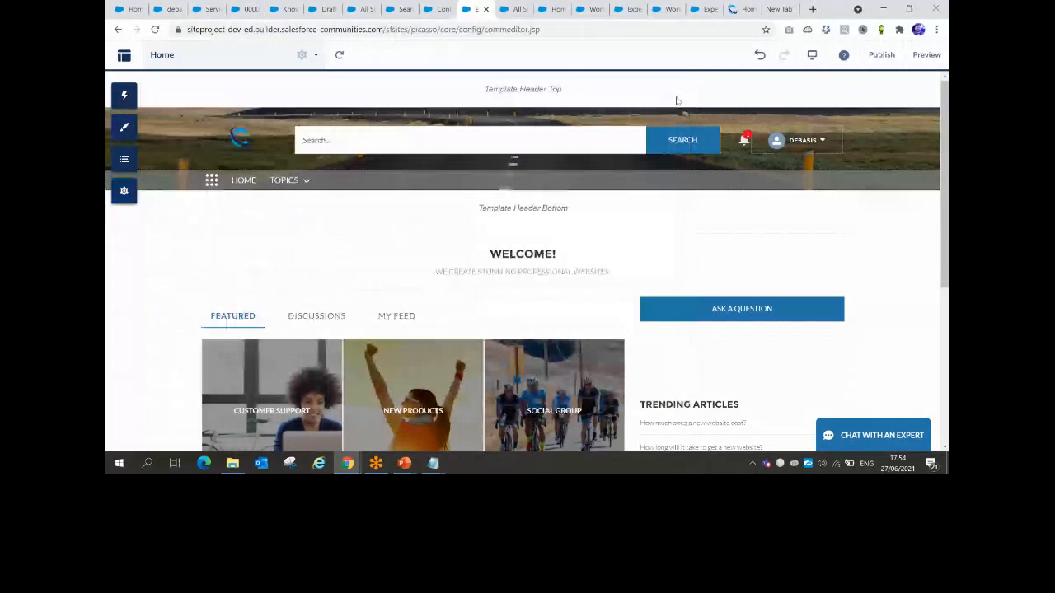
Publish the site's current changes once more and close the publishing confirmation
{"action": "left_click", "coordinate": [882, 56]}
{"action": "left_click", "coordinate": [642, 308]}
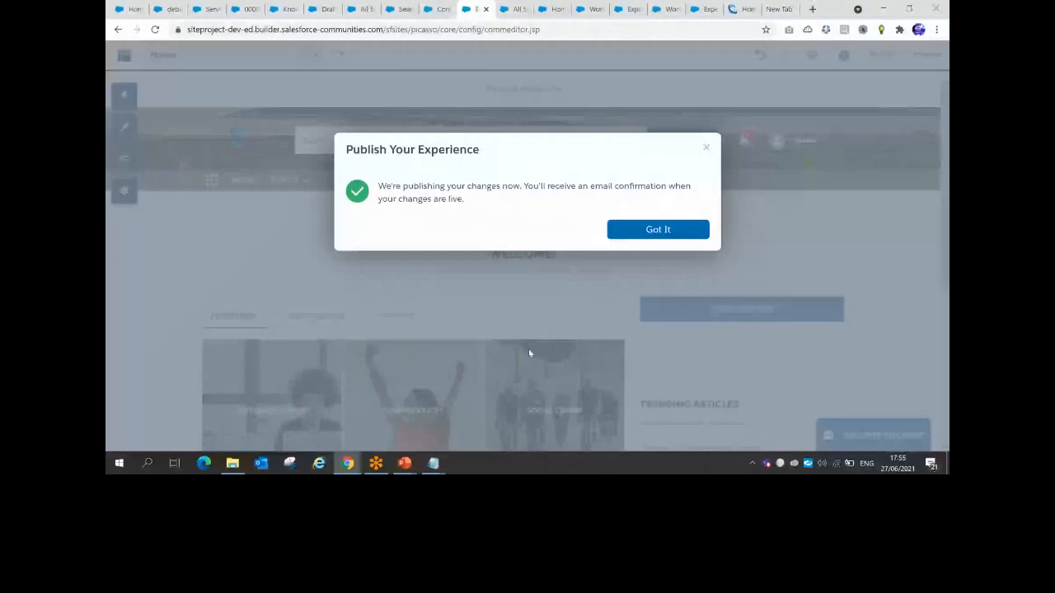
{"action": "left_click", "coordinate": [658, 232]}
{"action": "mouse_move", "coordinate": [348, 463]}
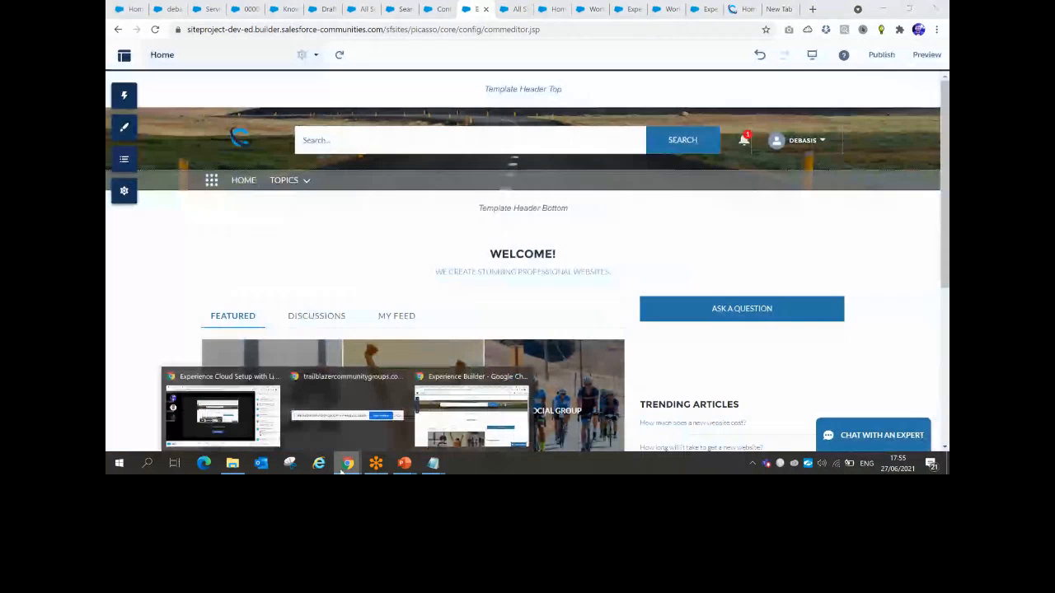
{"action": "left_click", "coordinate": [218, 417]}
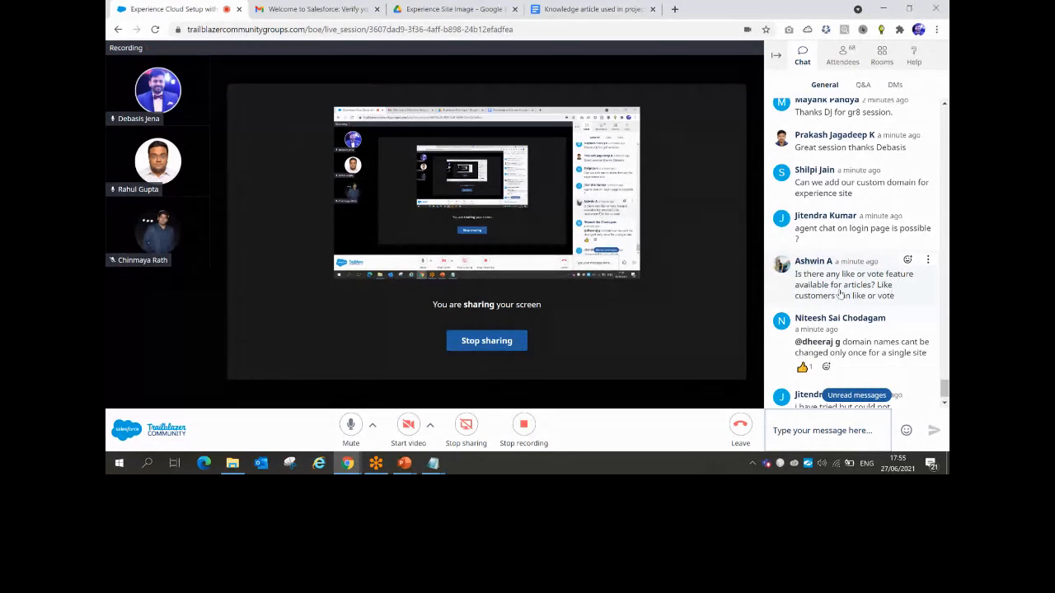
{"action": "key", "text": "alt+Tab"}
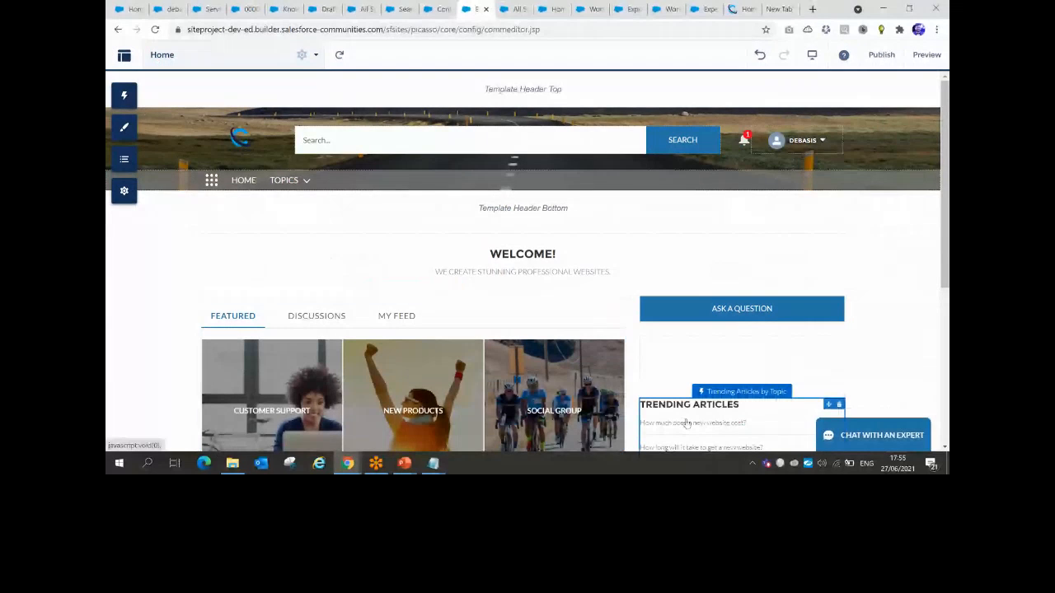
Preview the site and read the trending article 'How much does a new website cost?'
{"action": "left_click", "coordinate": [686, 422]}
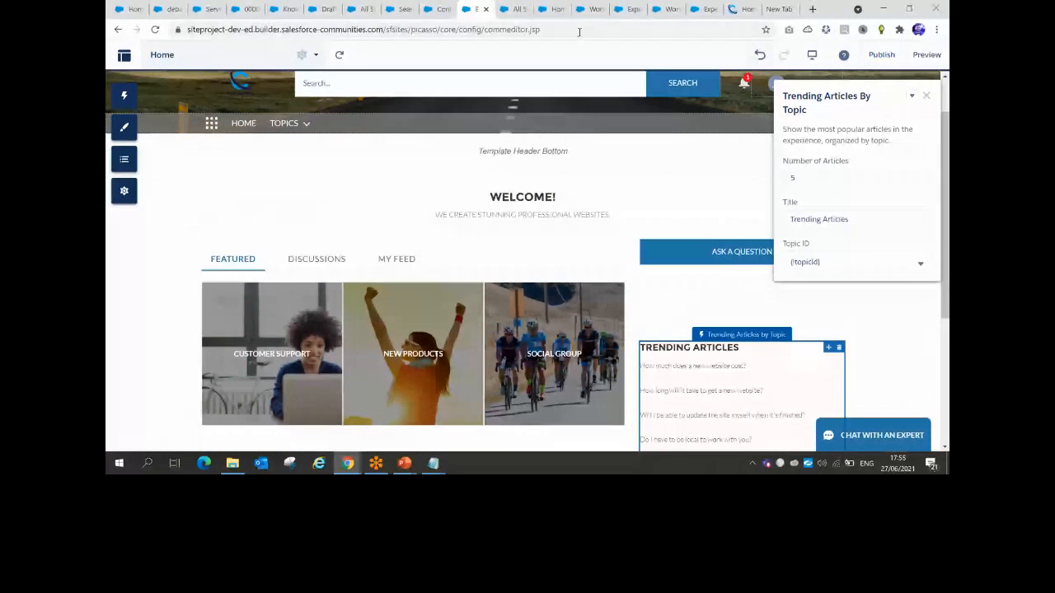
{"action": "left_click", "coordinate": [916, 56]}
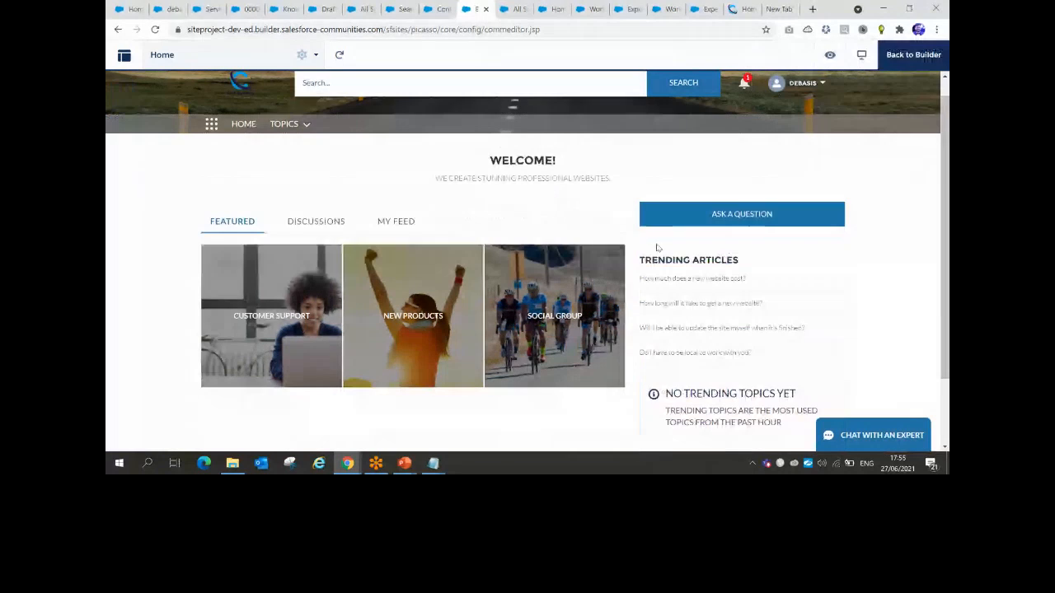
{"action": "left_click", "coordinate": [676, 287]}
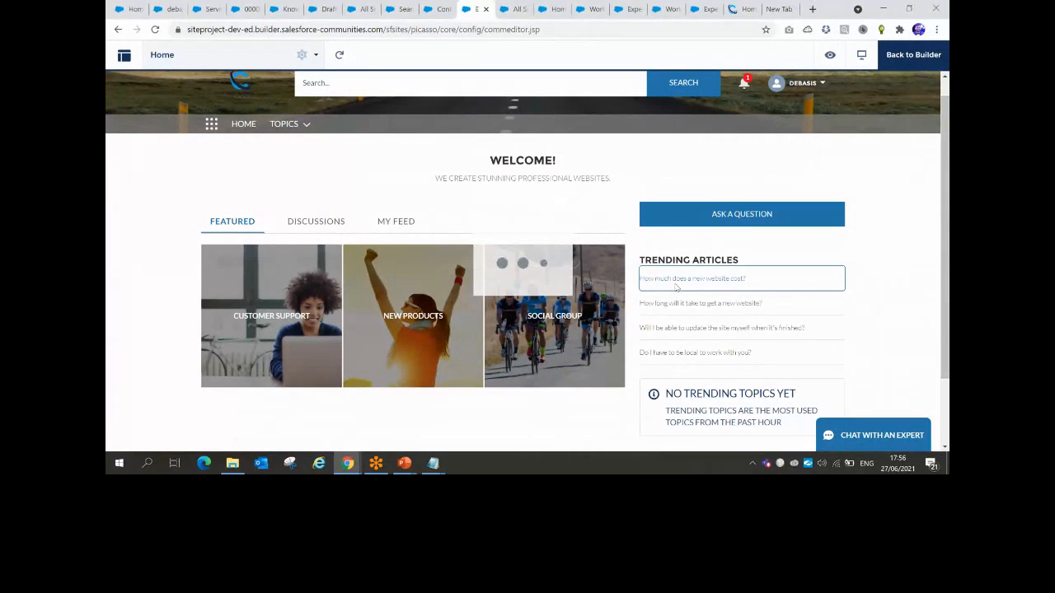
{"action": "left_click", "coordinate": [675, 280]}
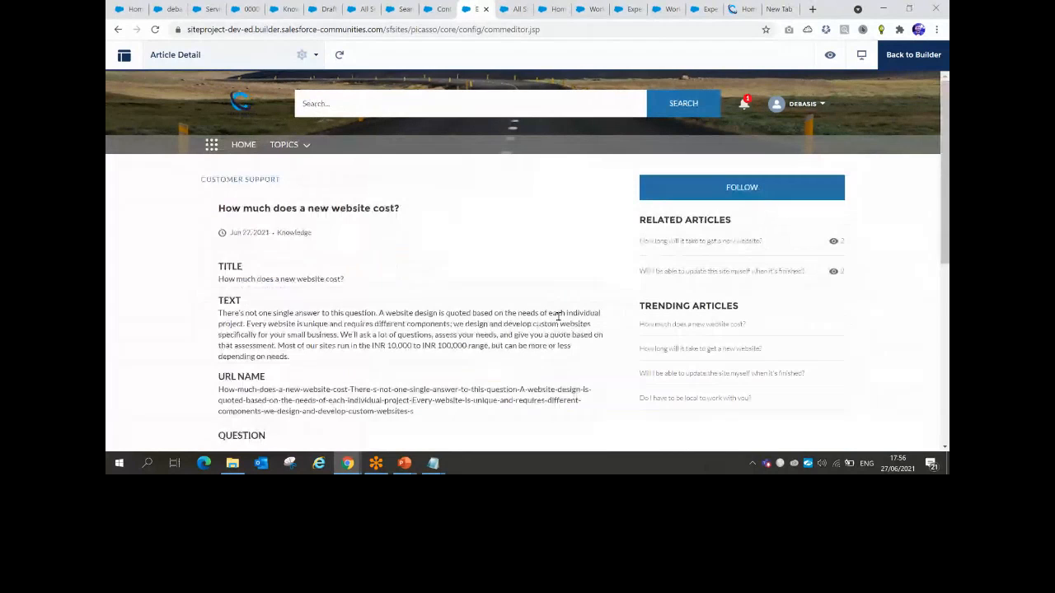
{"action": "scroll", "coordinate": [454, 302], "scroll_direction": "down", "scroll_amount": 2}
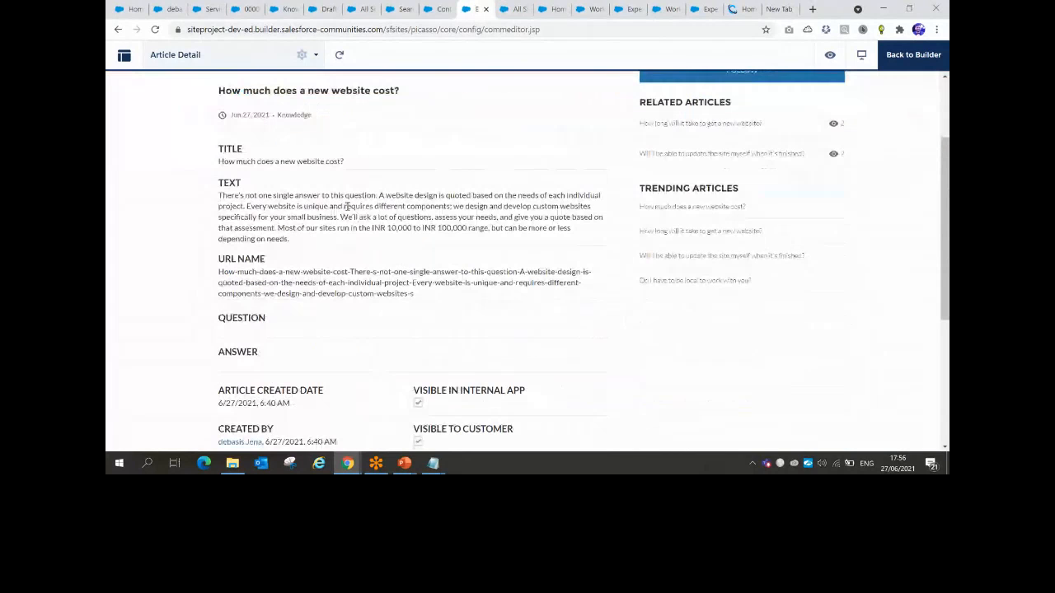
{"action": "scroll", "coordinate": [347, 206], "scroll_direction": "down", "scroll_amount": 4}
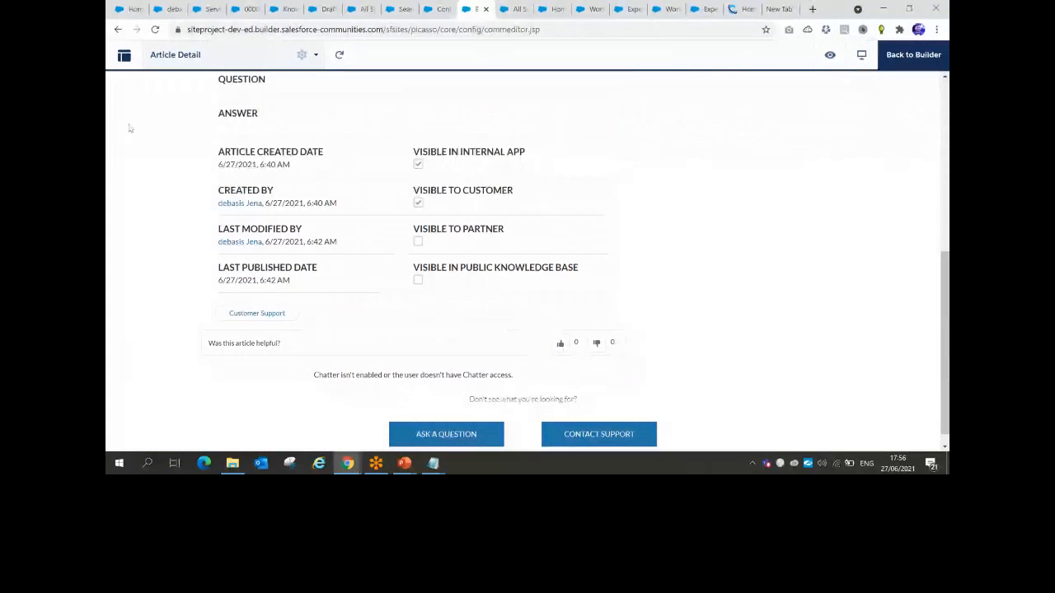
{"action": "key", "text": "alt+Tab"}
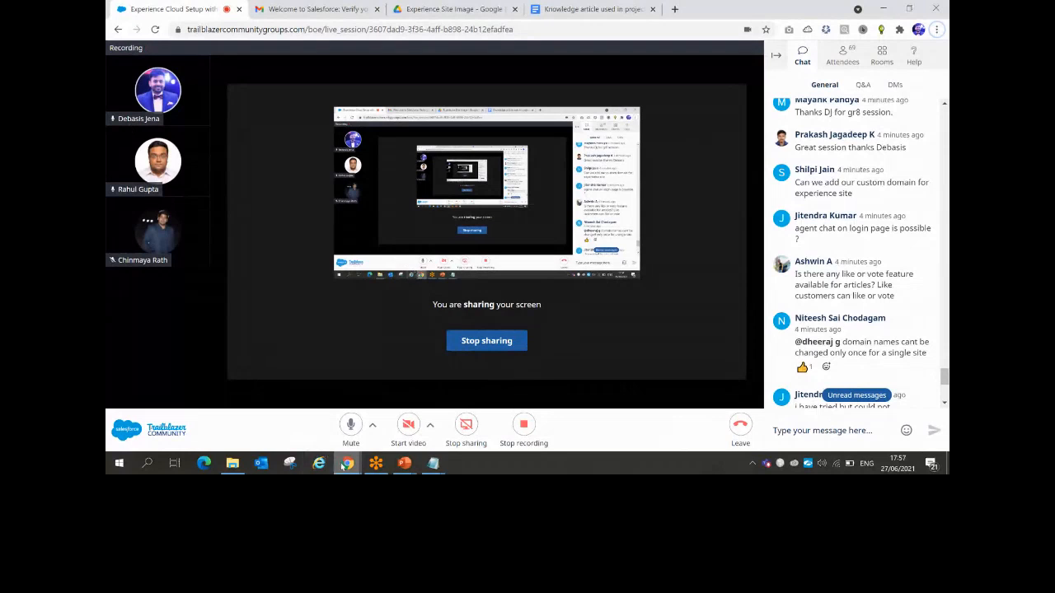
{"action": "mouse_move", "coordinate": [347, 466]}
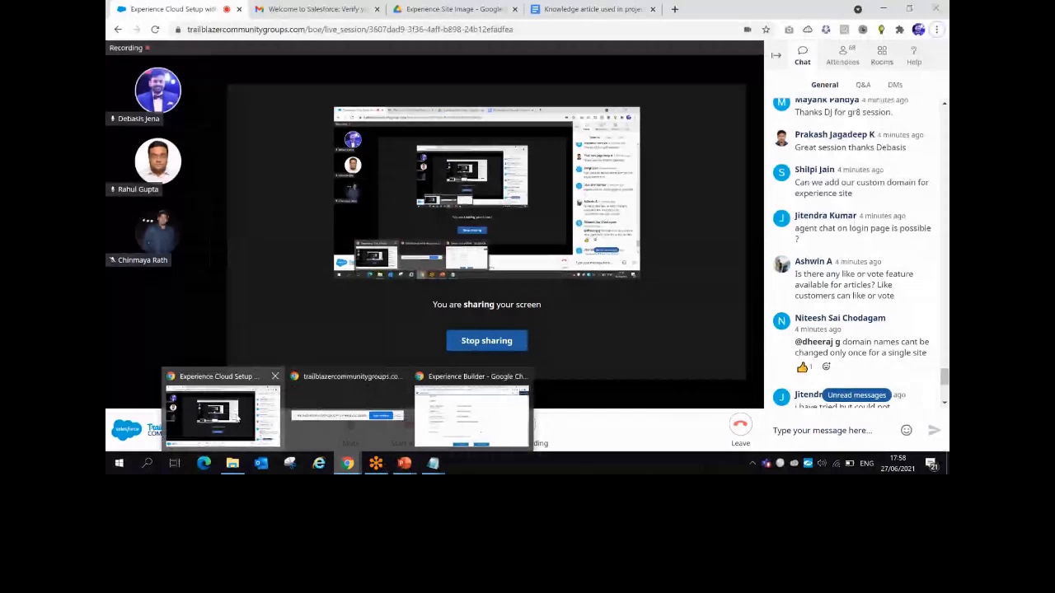
{"action": "key", "text": "alt+Tab"}
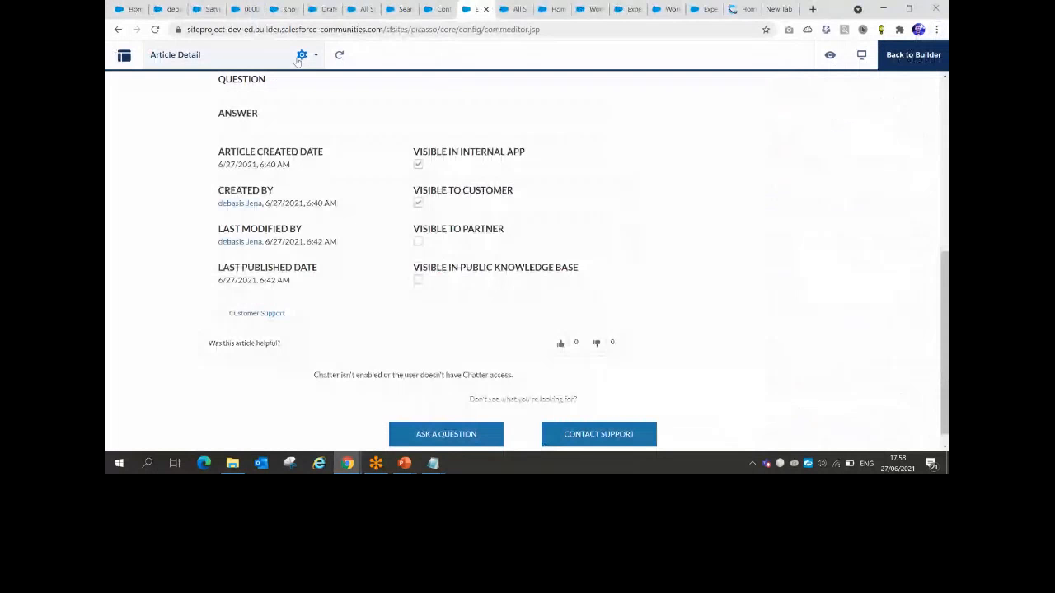
Switch back to the browser window showing the Article Detail page preview
{"action": "key", "text": "alt+Tab"}
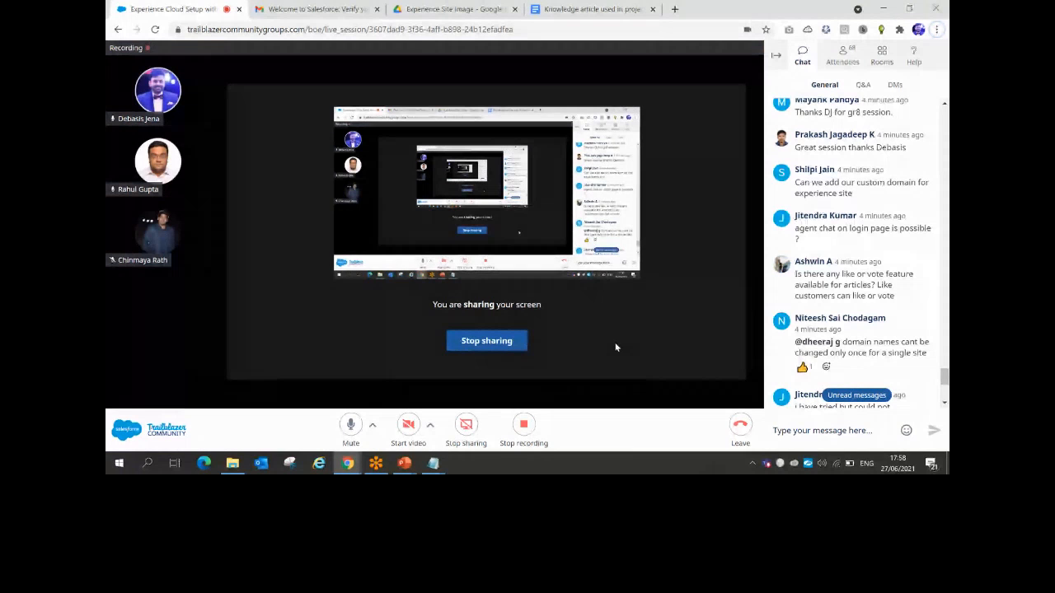
{"action": "key", "text": "alt+Tab"}
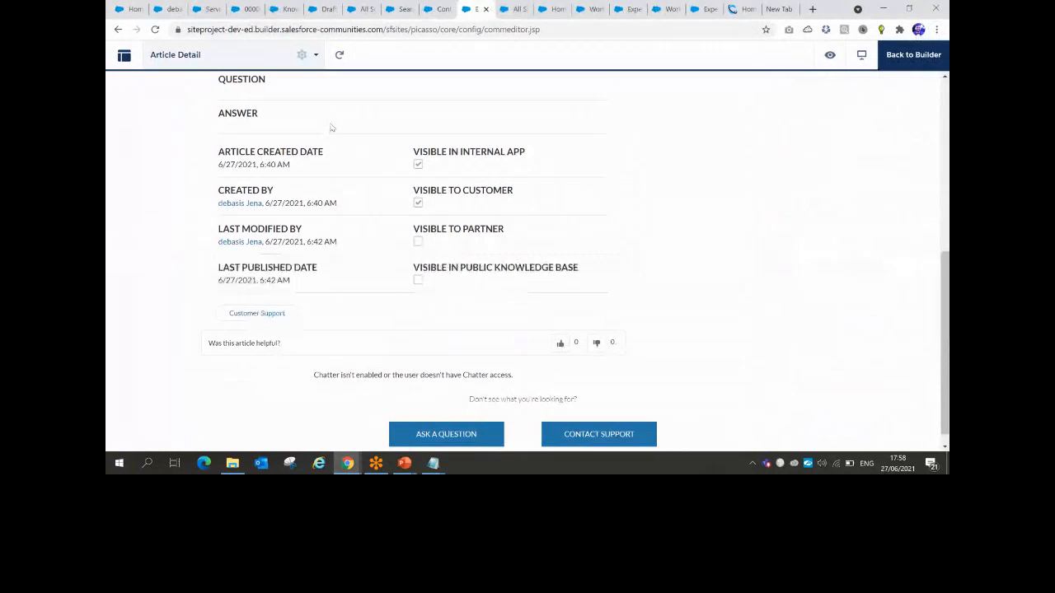
{"action": "key", "text": "alt+Tab"}
{"action": "key", "text": "alt+Tab"}
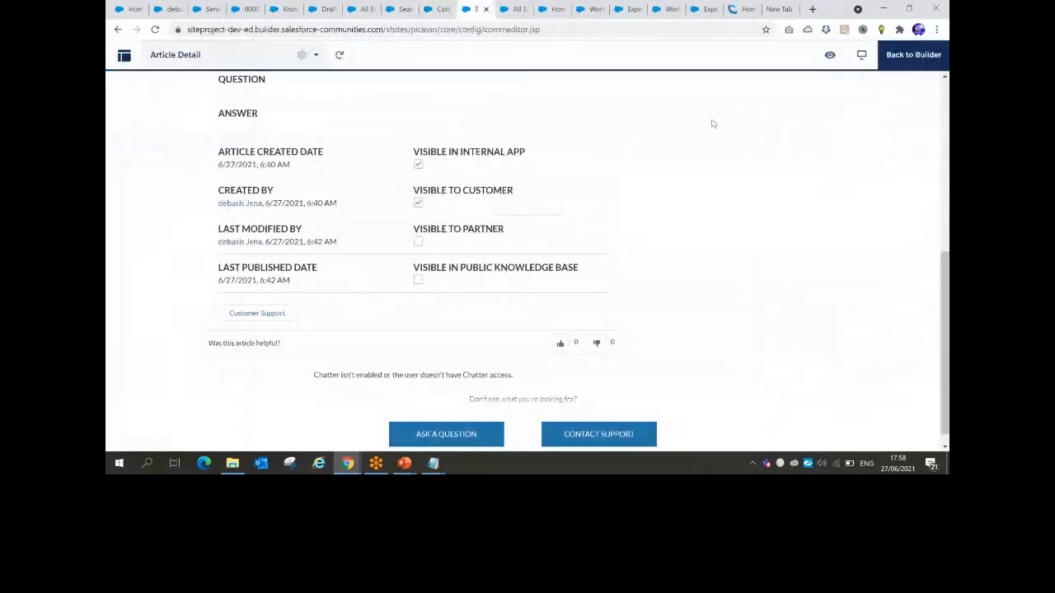
Add a new item named CASE to the site's default navigation menu
{"action": "left_click", "coordinate": [909, 64]}
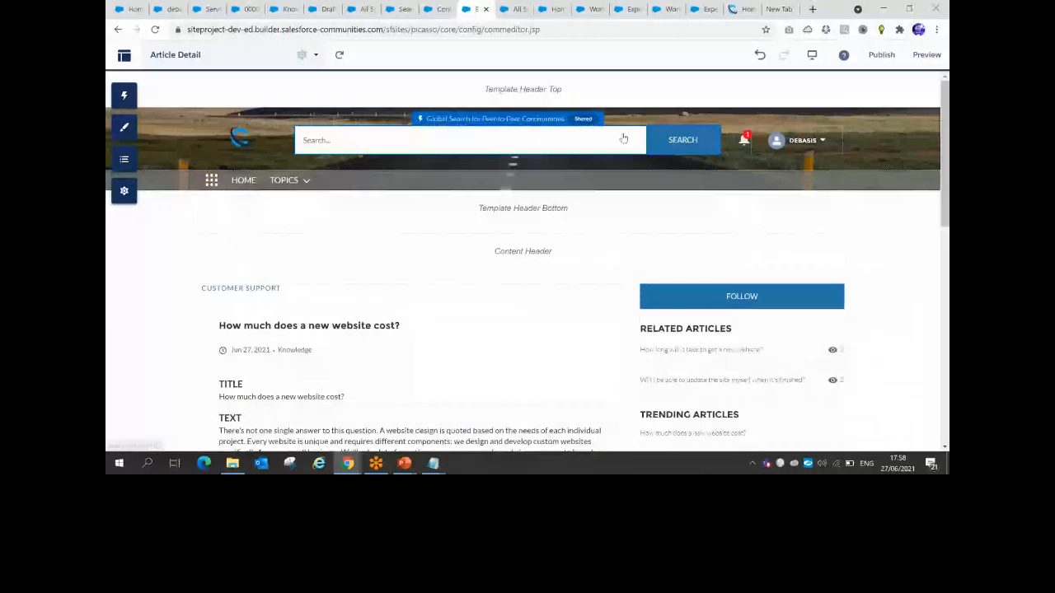
{"action": "left_click", "coordinate": [344, 186]}
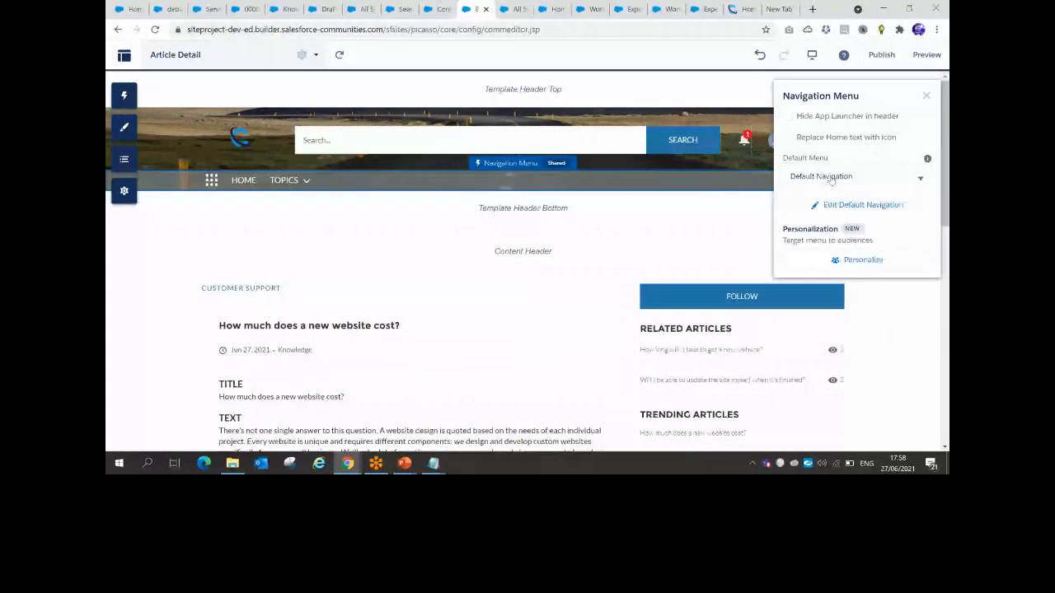
{"action": "left_click", "coordinate": [861, 204]}
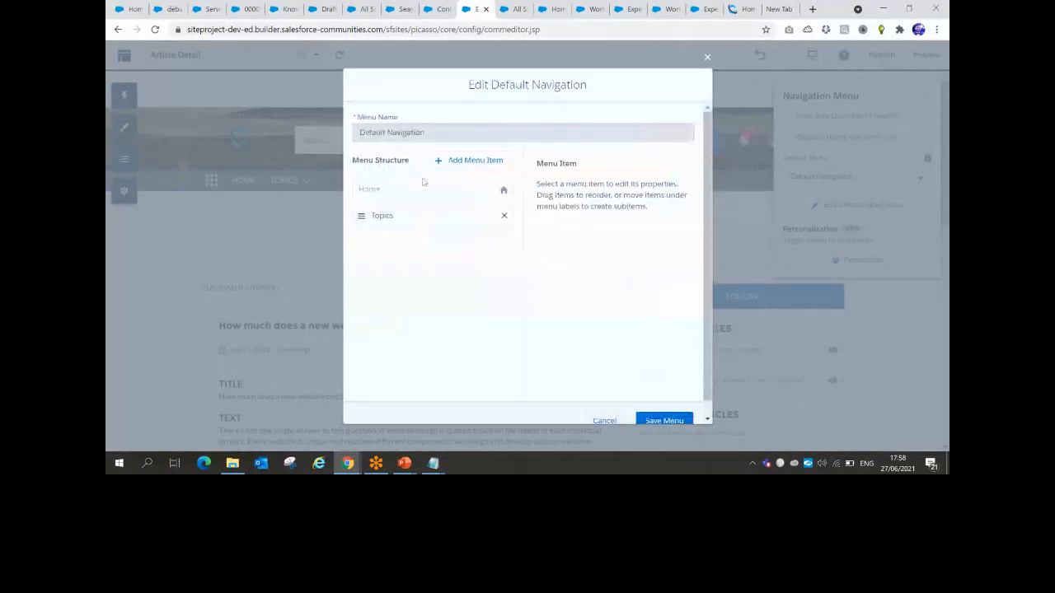
{"action": "left_click", "coordinate": [473, 162]}
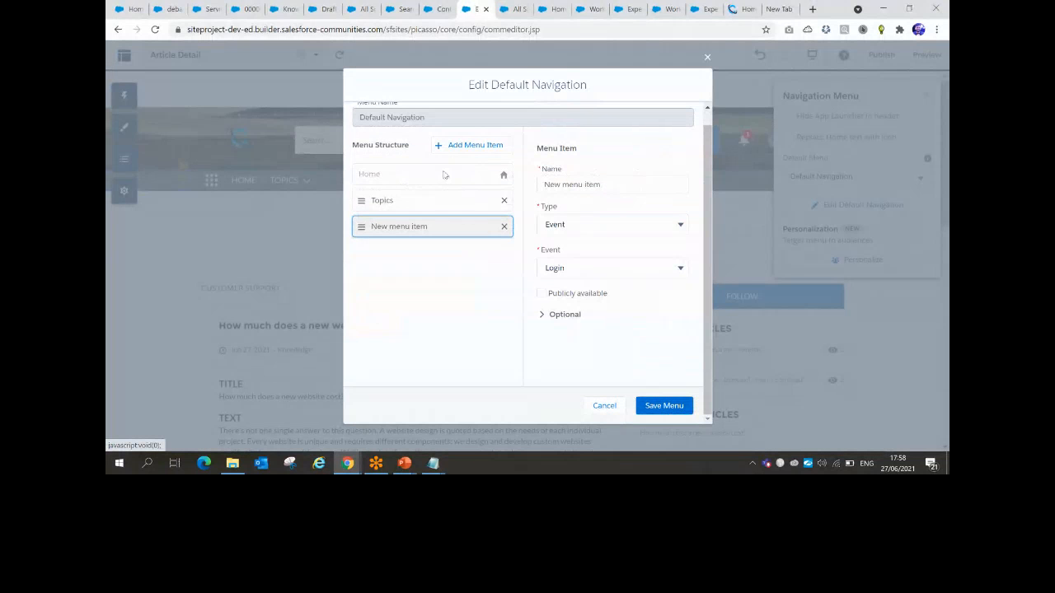
{"action": "left_click", "coordinate": [592, 186]}
{"action": "triple_click", "coordinate": [593, 187]}
{"action": "type", "text": "CASE"}
Make CASE a publicly available Salesforce Object item for Case, and save the menu
{"action": "left_click", "coordinate": [583, 223]}
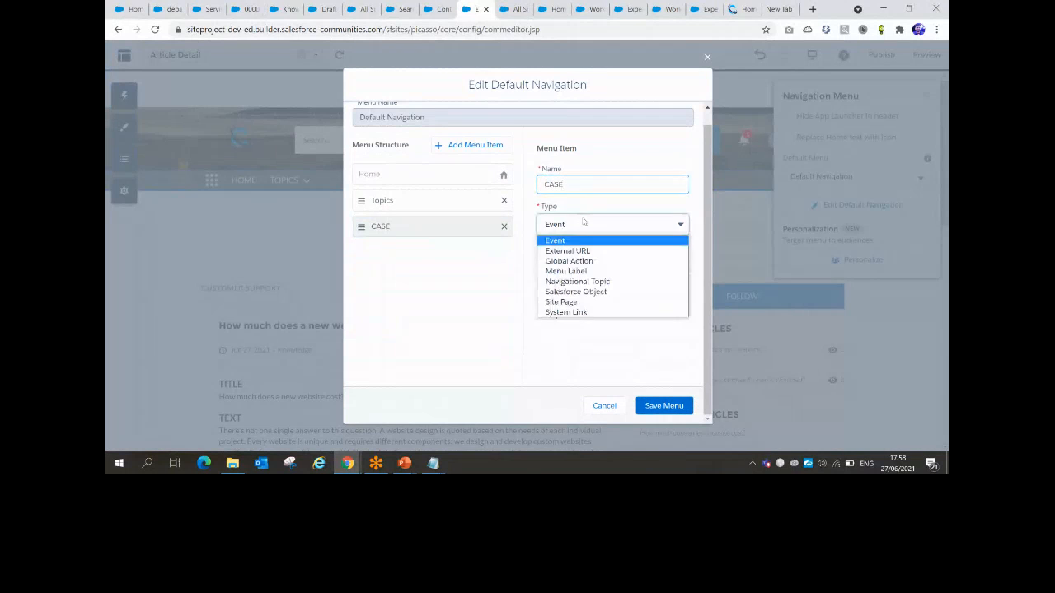
{"action": "left_click", "coordinate": [576, 294]}
{"action": "left_click", "coordinate": [581, 267]}
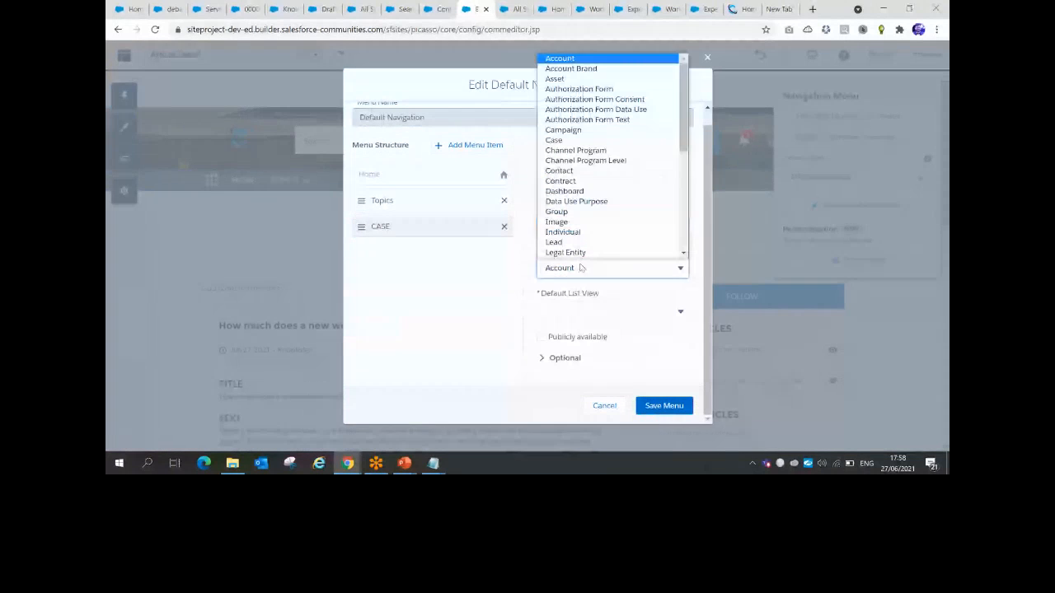
{"action": "key", "text": "c"}
{"action": "key", "text": "c"}
{"action": "key", "text": "Return"}
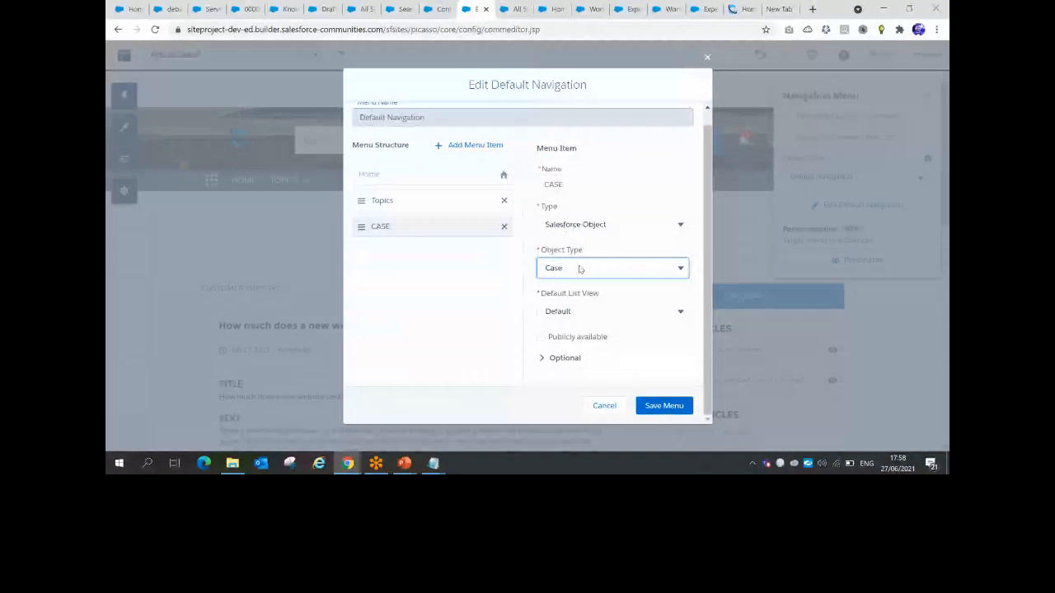
{"action": "left_click", "coordinate": [541, 336]}
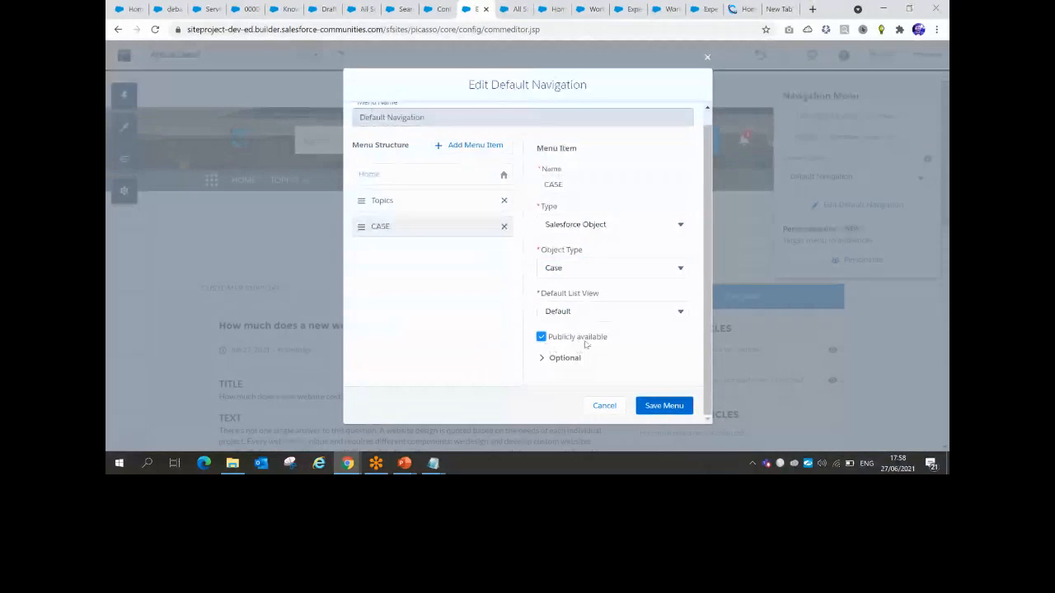
{"action": "left_click", "coordinate": [542, 359]}
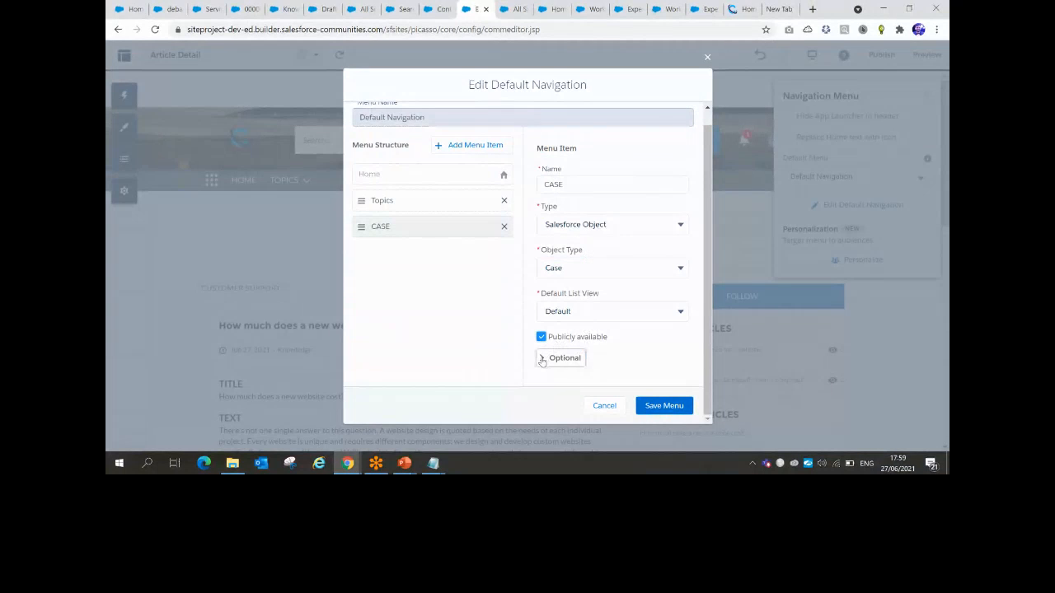
{"action": "scroll", "coordinate": [577, 329], "scroll_direction": "down", "scroll_amount": 2}
{"action": "left_click", "coordinate": [664, 405]}
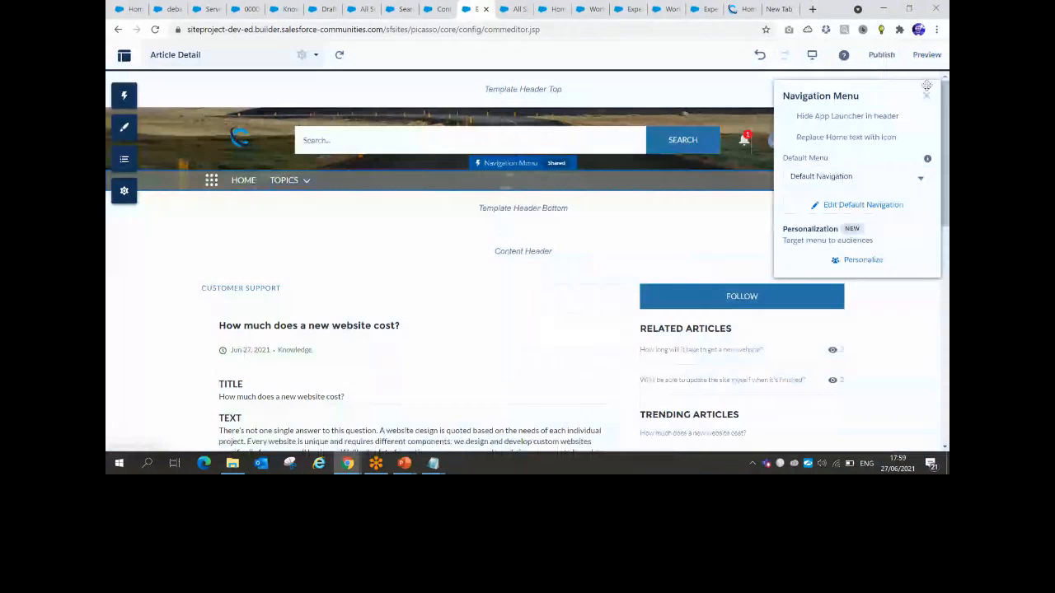
Publish the updated site and dismiss the publishing confirmation
{"action": "left_click", "coordinate": [881, 55]}
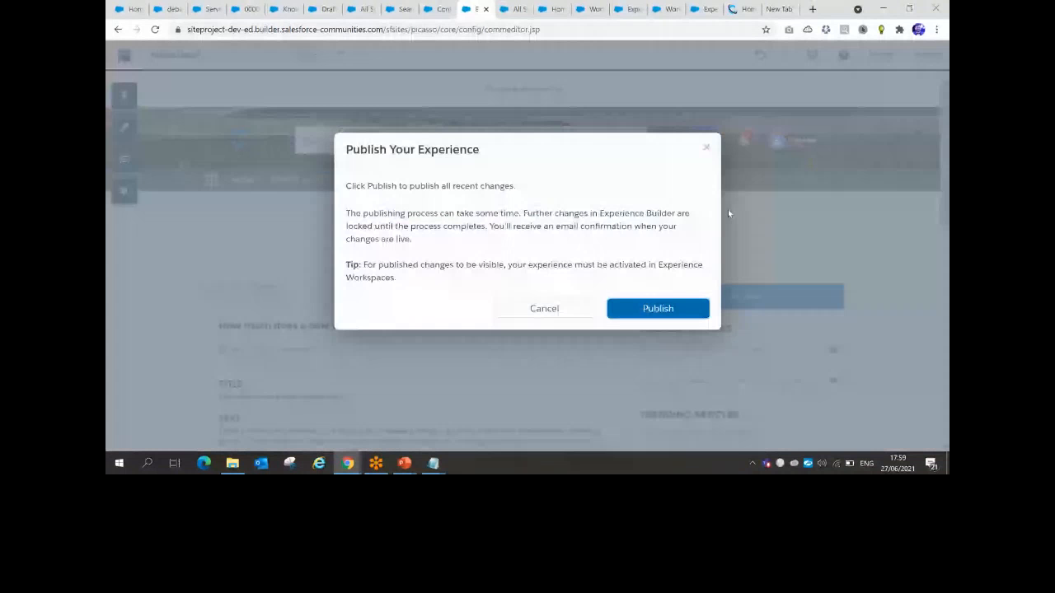
{"action": "left_click", "coordinate": [660, 306]}
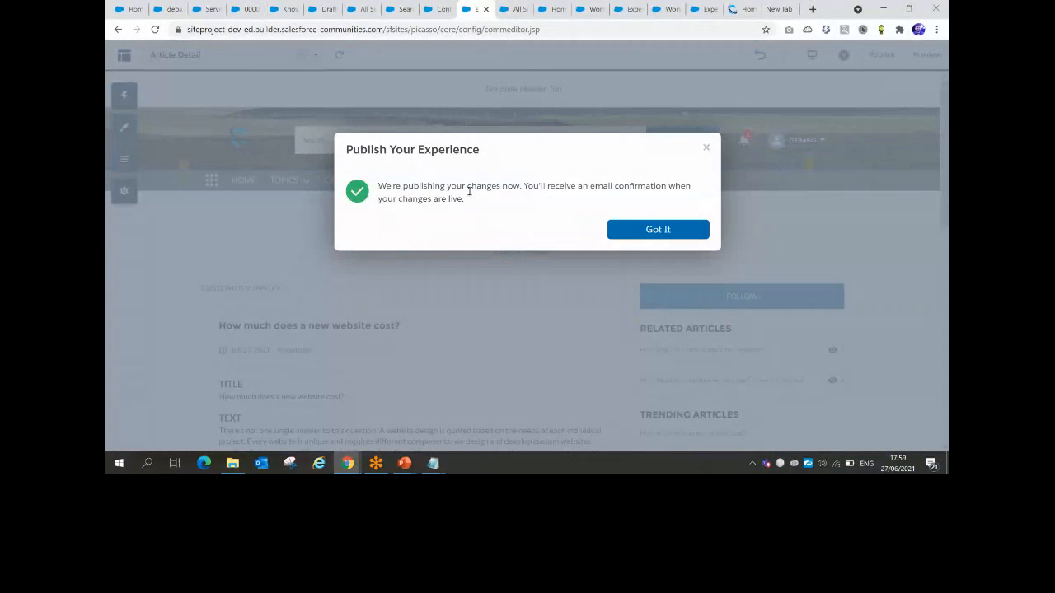
{"action": "left_click", "coordinate": [656, 228]}
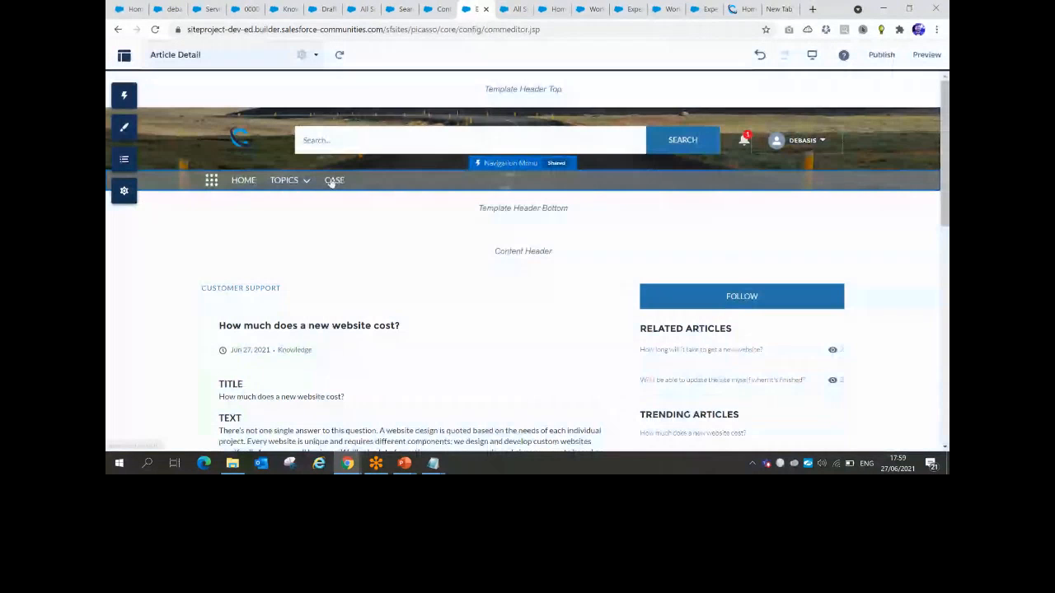
Glance at the live session, then return to the Salesforce contact record tab
{"action": "key", "text": "alt+Tab"}
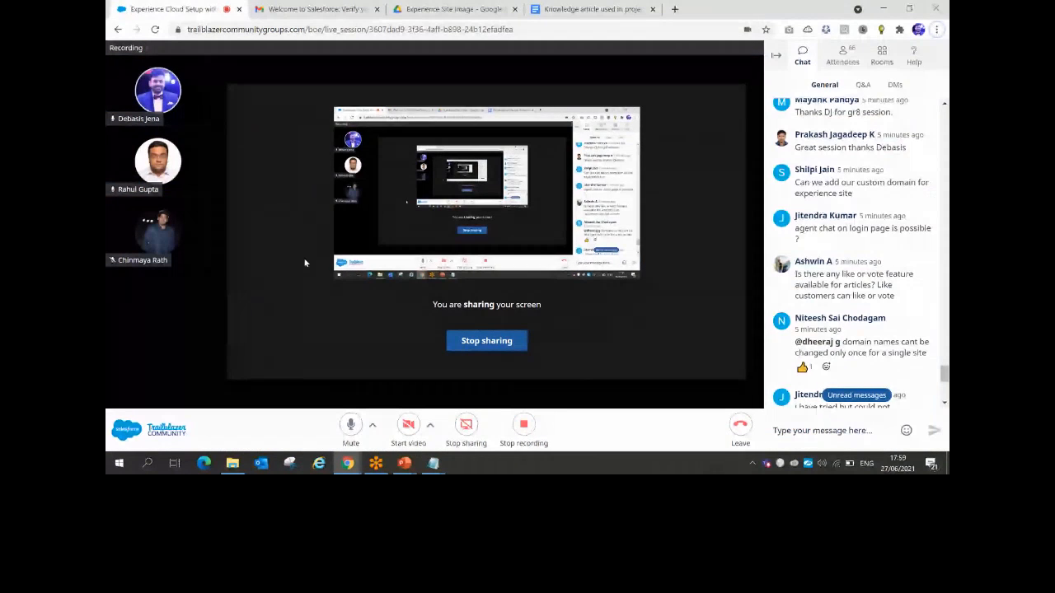
{"action": "key", "text": "alt+Tab"}
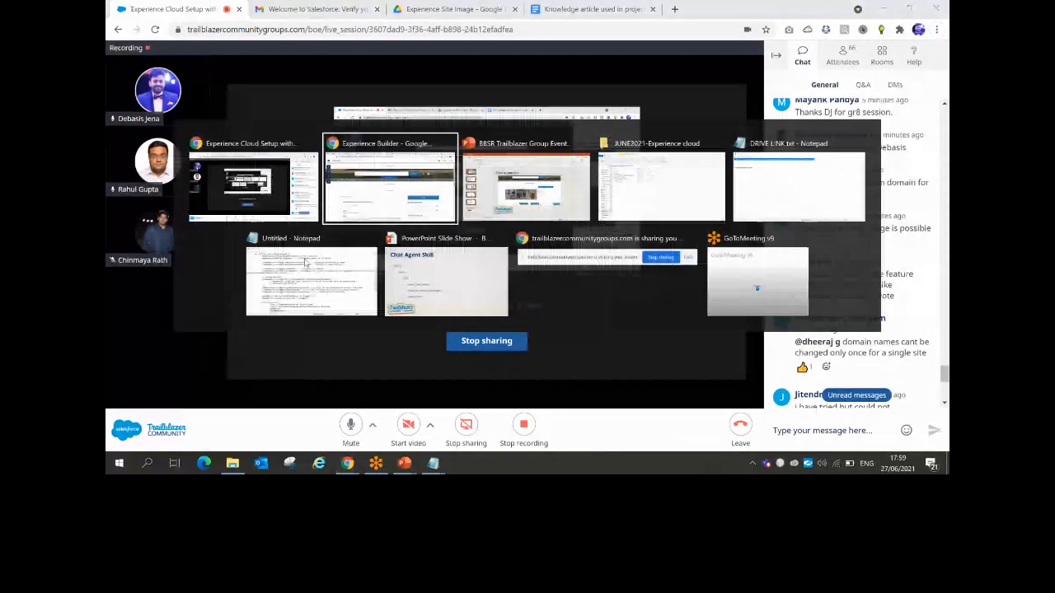
{"action": "left_click", "coordinate": [168, 9]}
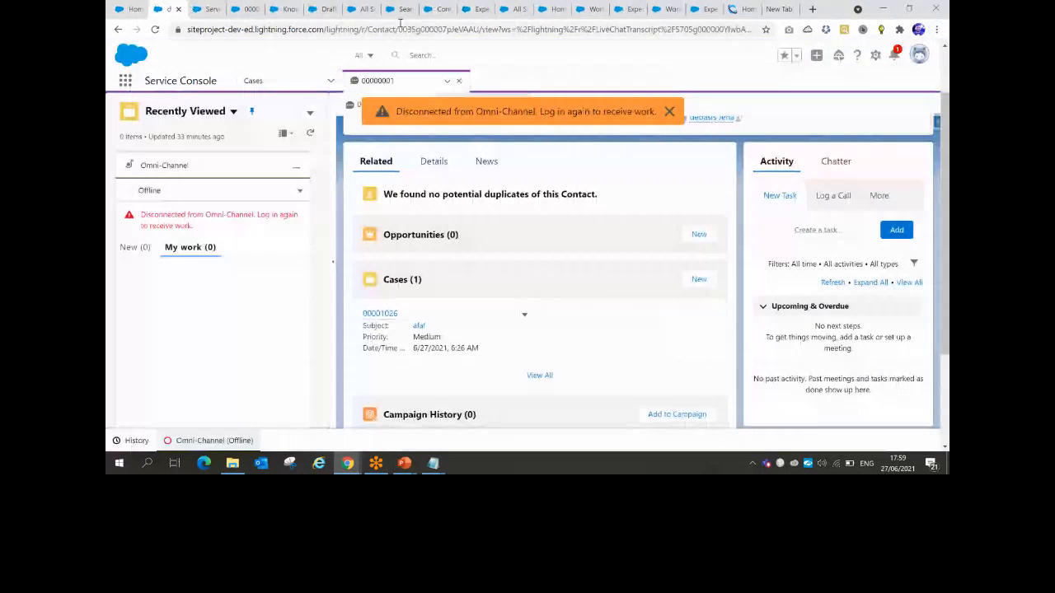
From the Knowledge list, open Setup in a new tab, then switch to the live session
{"action": "left_click", "coordinate": [324, 8]}
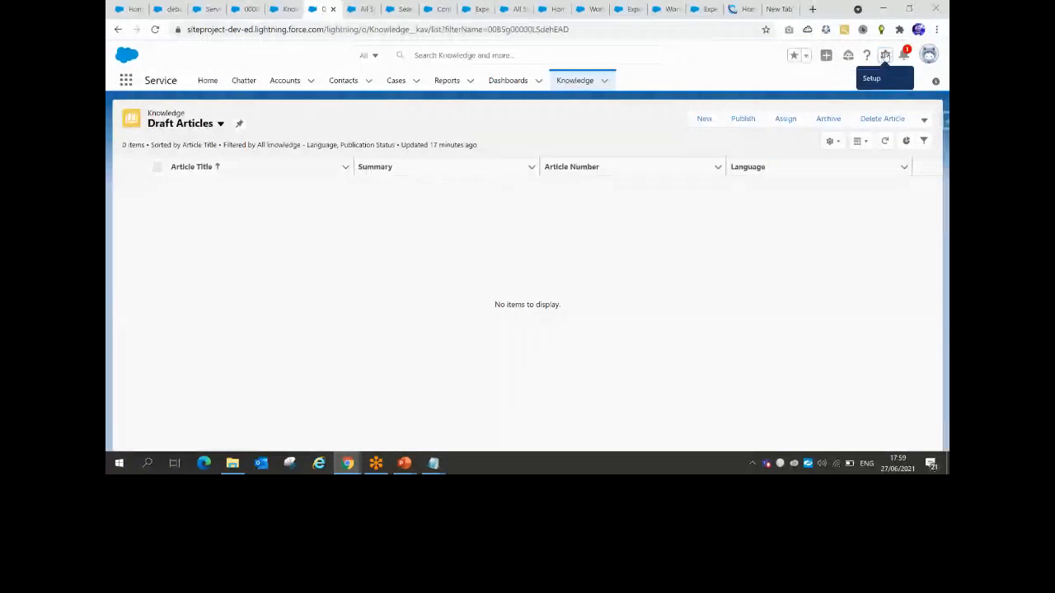
{"action": "left_click", "coordinate": [884, 56]}
{"action": "left_click", "coordinate": [840, 89]}
{"action": "key", "text": "alt+Tab"}
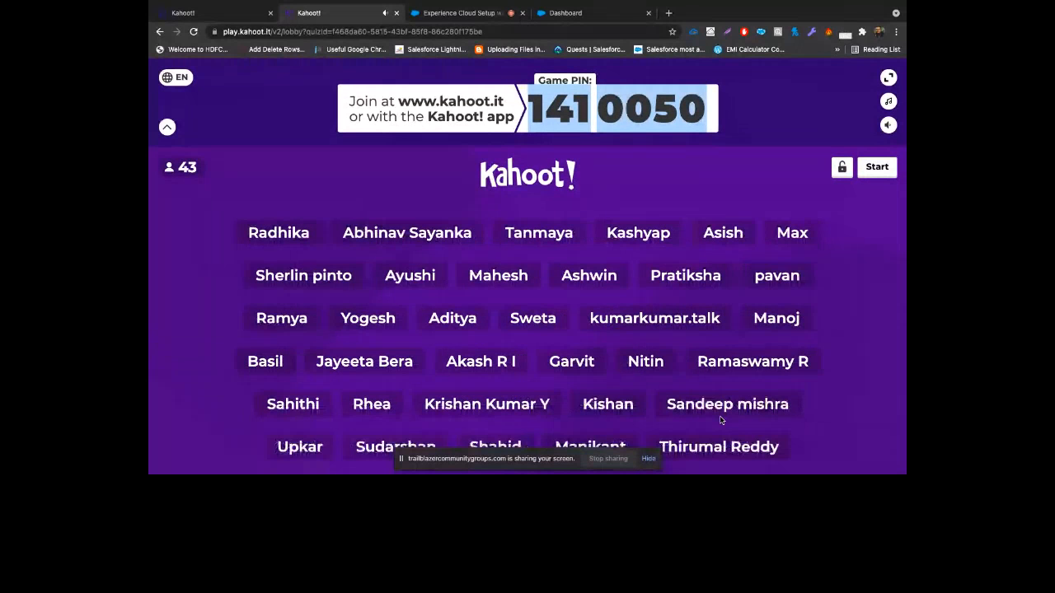
Scroll the Kahoot lobby to show the game PIN and joined players
{"action": "scroll", "coordinate": [719, 420], "scroll_direction": "down", "scroll_amount": 1}
{"action": "left_click", "coordinate": [462, 12]}
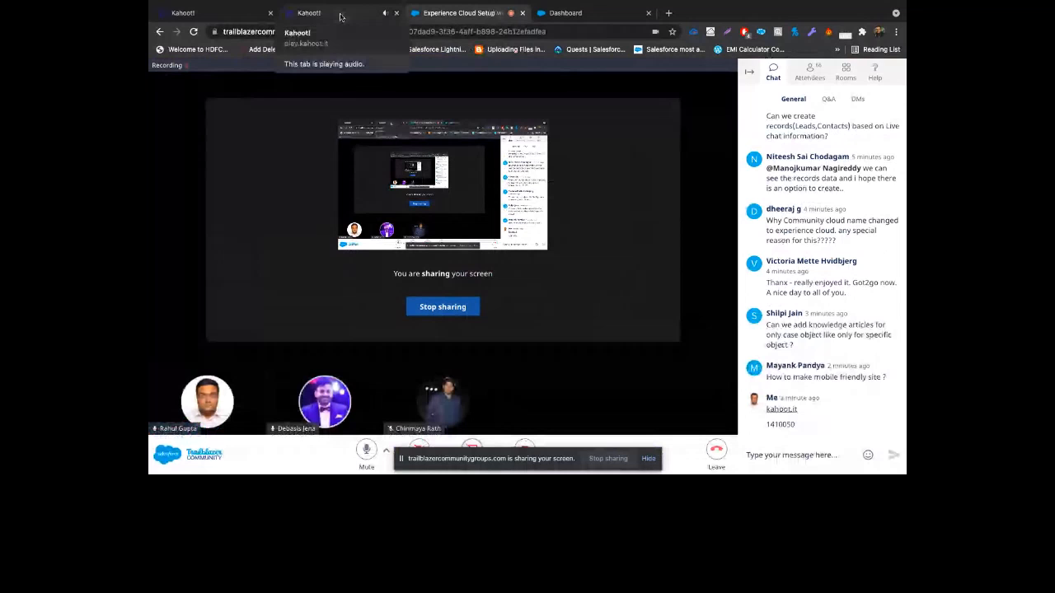
{"action": "left_click", "coordinate": [340, 16]}
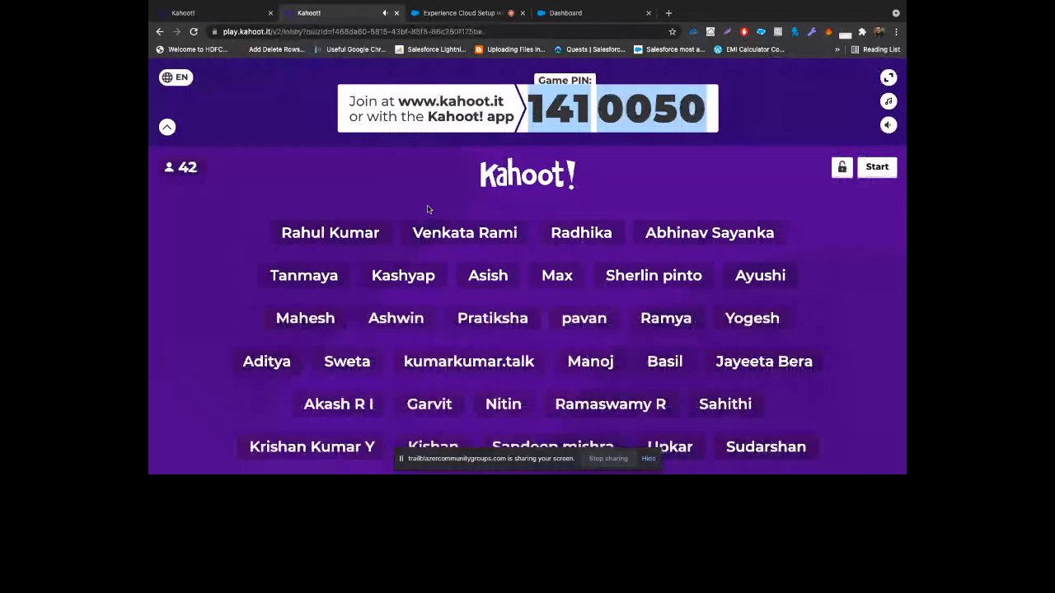
Switch to the Experience Cloud Setup meeting tab in Chrome
{"action": "mouse_move", "coordinate": [577, 3]}
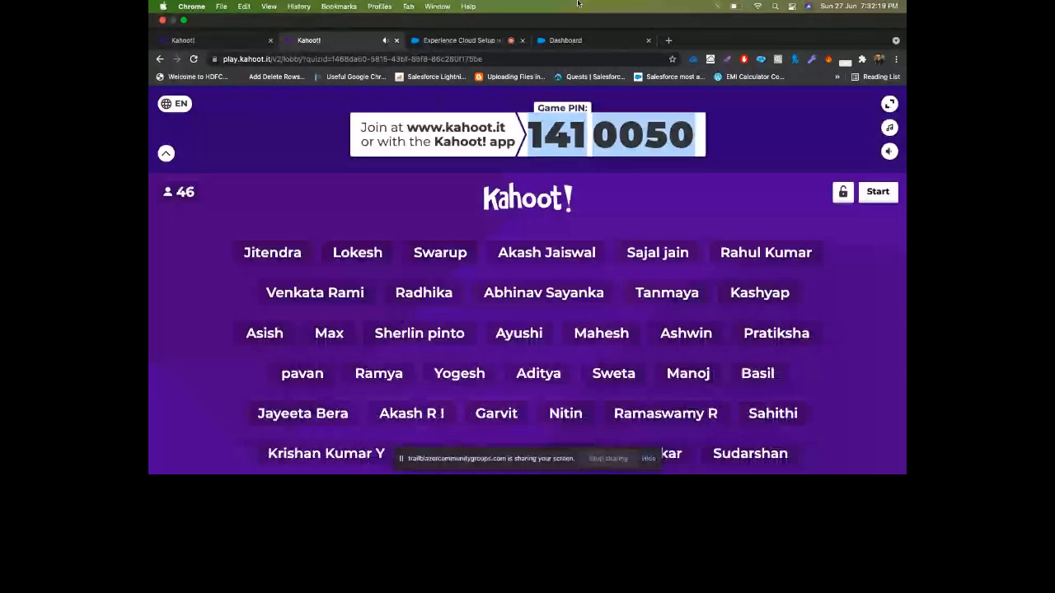
{"action": "left_click", "coordinate": [487, 40]}
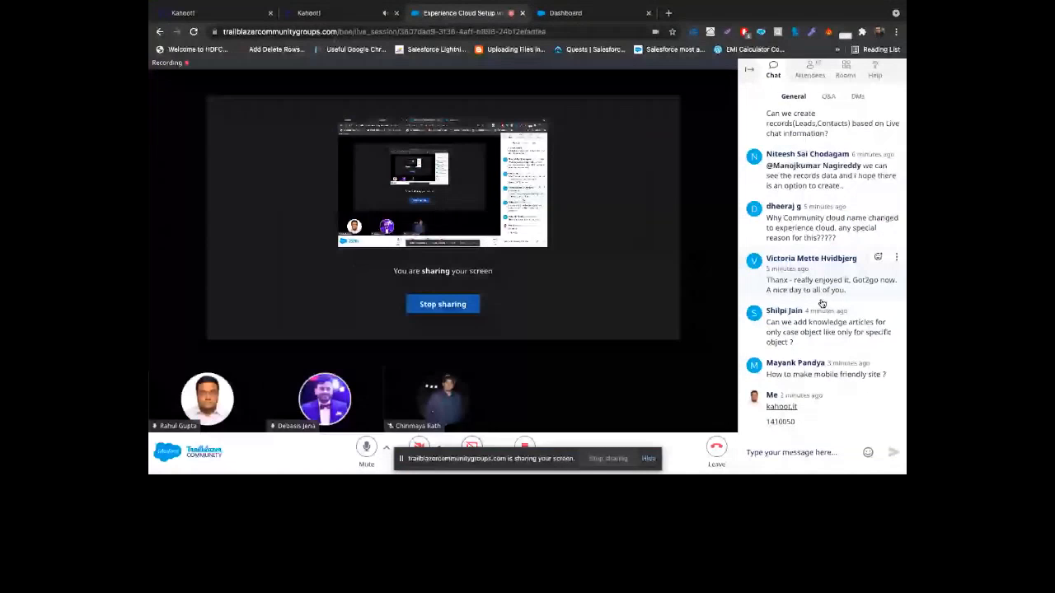
Return to the Kahoot lobby tab, now showing 54 joined players
{"action": "left_click", "coordinate": [346, 14]}
{"action": "mouse_move", "coordinate": [607, 3]}
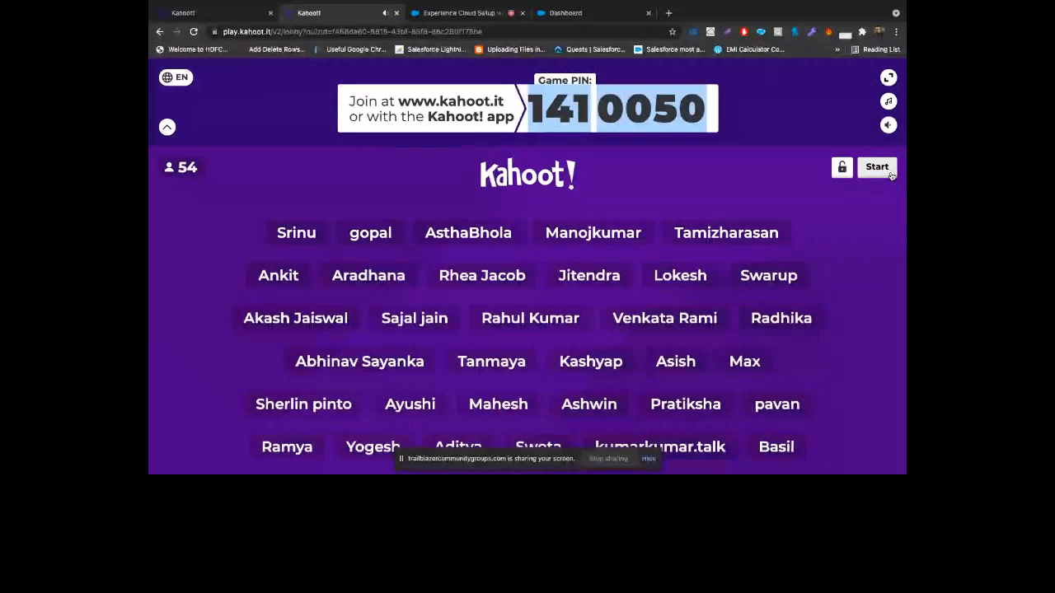
Start the Kahoot quiz for the 54 joined players
{"action": "left_click", "coordinate": [878, 167]}
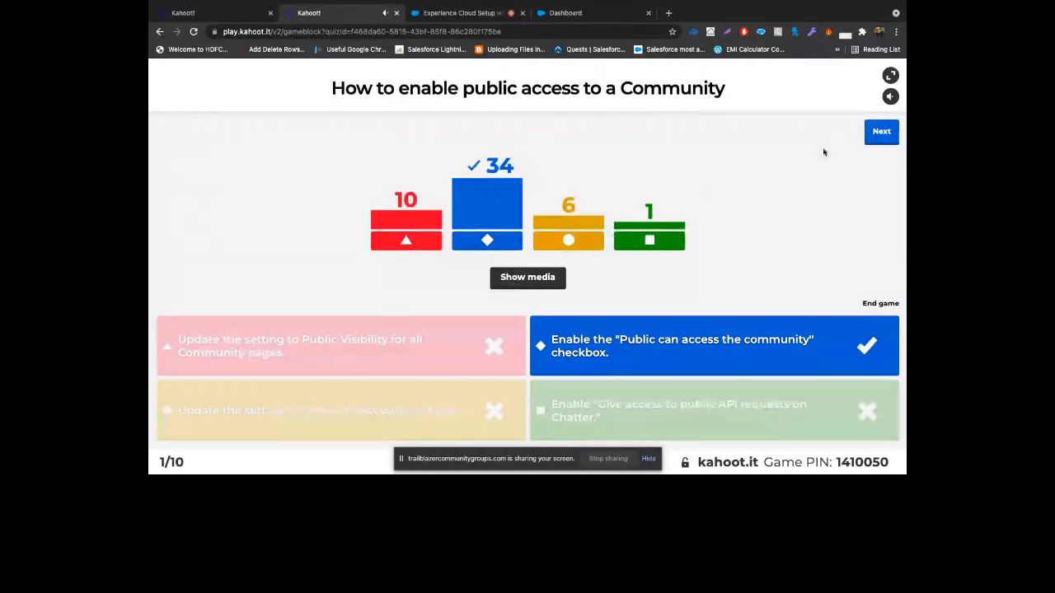
Switch to the live session and show its attendee list of 67 participants
{"action": "left_click", "coordinate": [565, 14]}
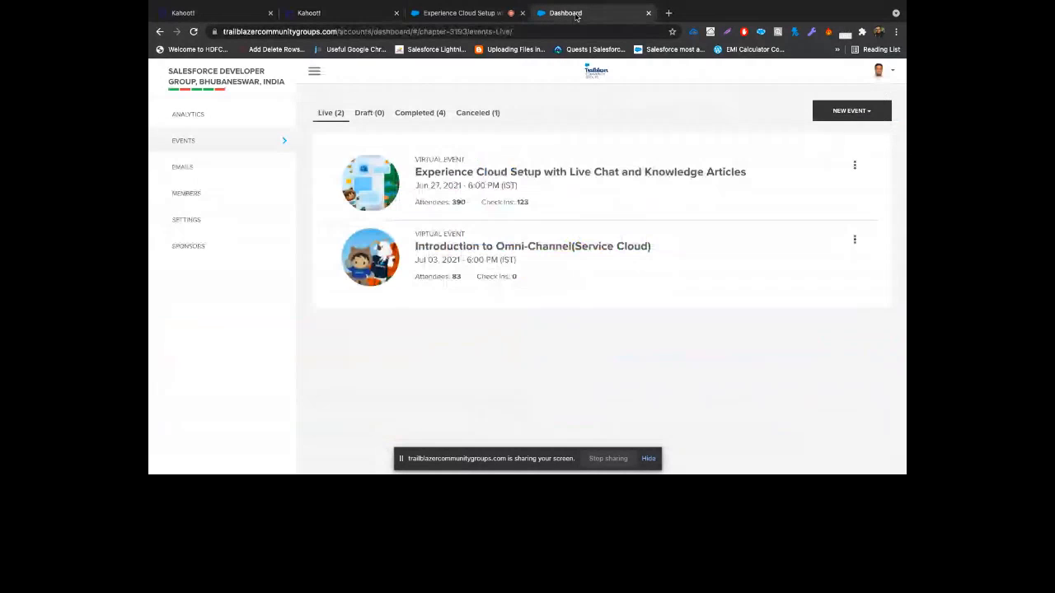
{"action": "key", "text": "ctrl+shift+Tab"}
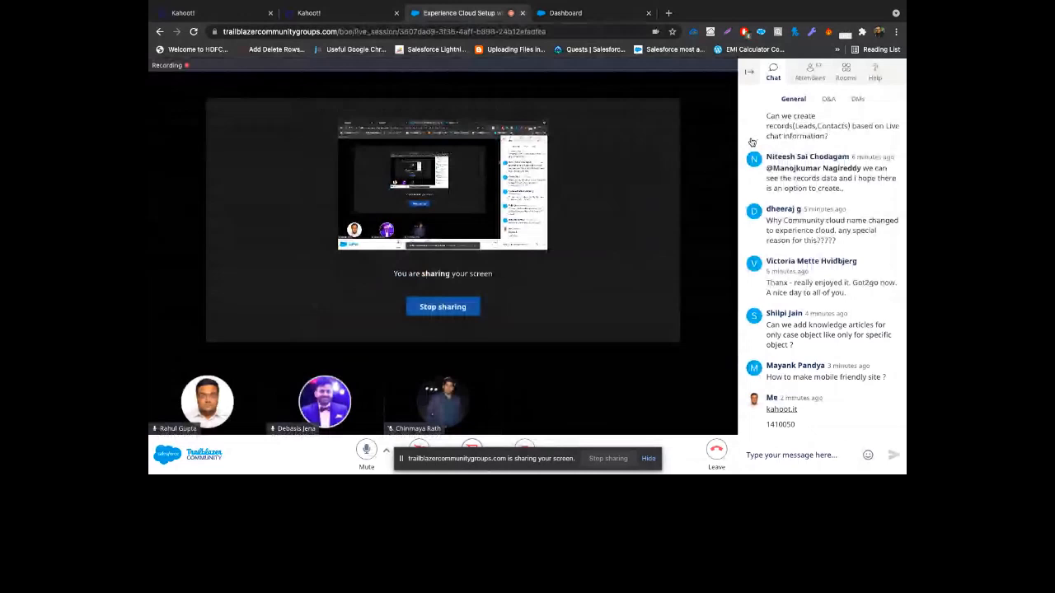
{"action": "left_click", "coordinate": [810, 72]}
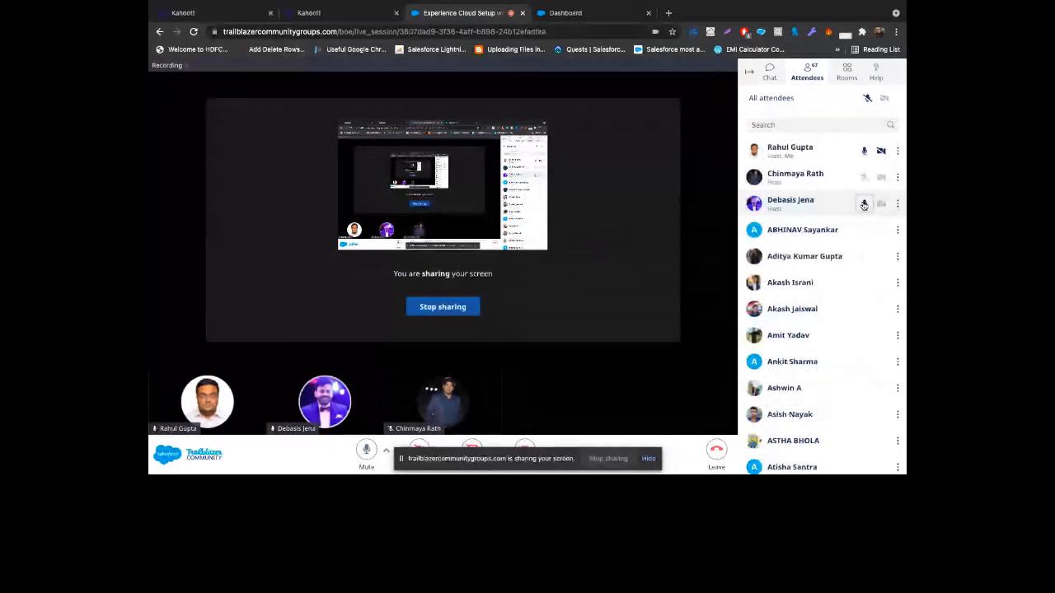
Mute a presenter's microphone, then go back to the Kahoot quiz results
{"action": "left_click", "coordinate": [864, 206]}
{"action": "left_click", "coordinate": [866, 205]}
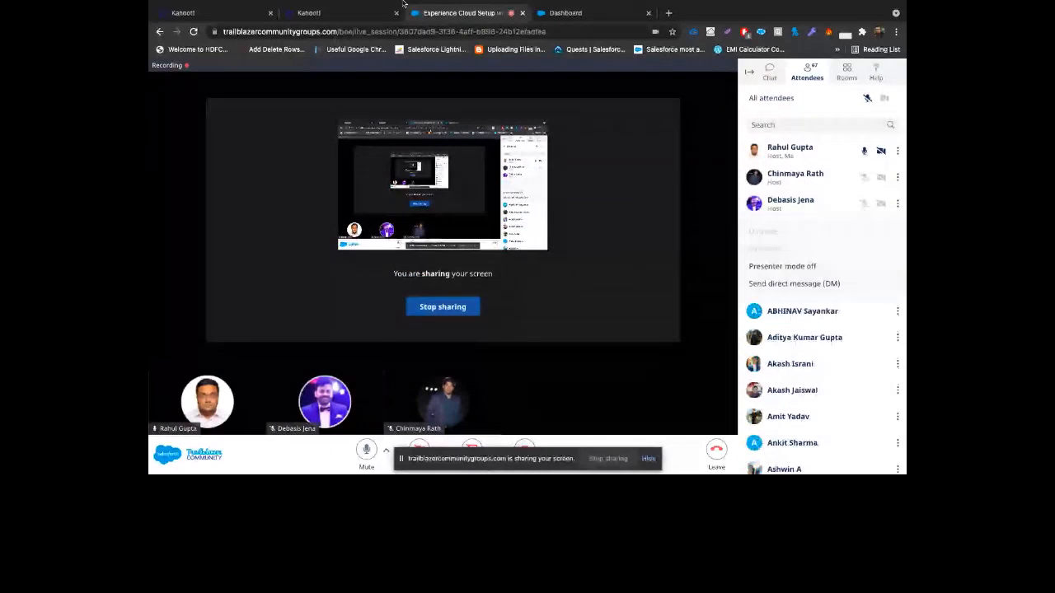
{"action": "left_click", "coordinate": [400, 6]}
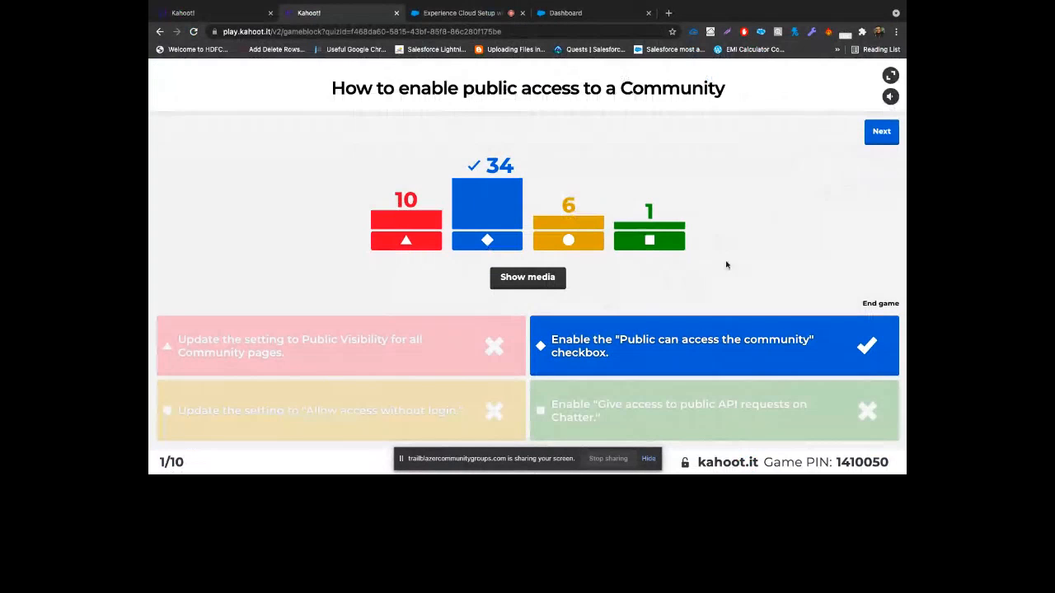
Advance past question 1's scoreboard and question 2, then run question 3 of 10
{"action": "left_click", "coordinate": [888, 138]}
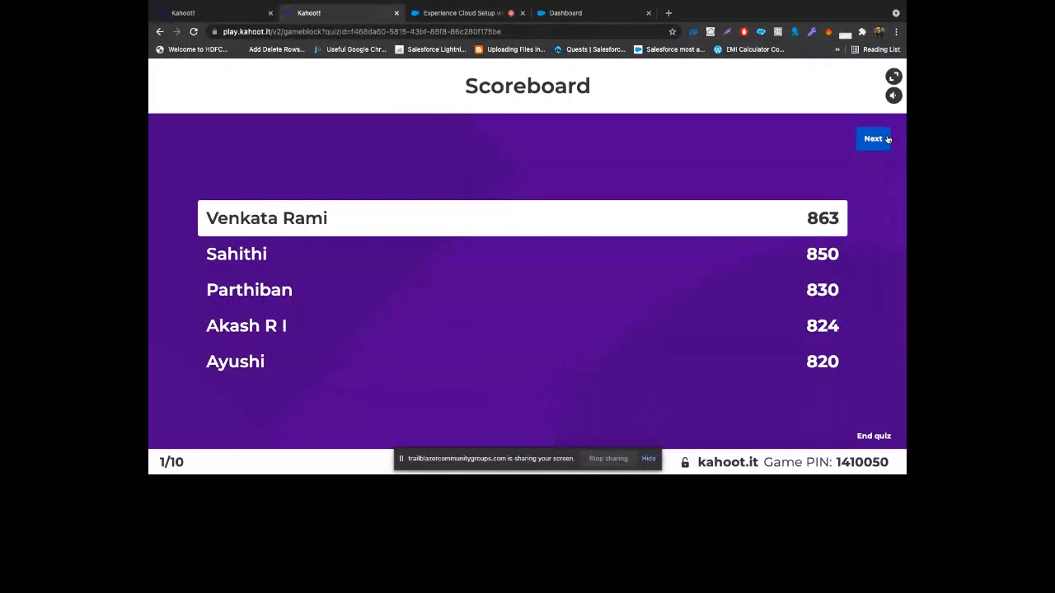
{"action": "left_click", "coordinate": [872, 139]}
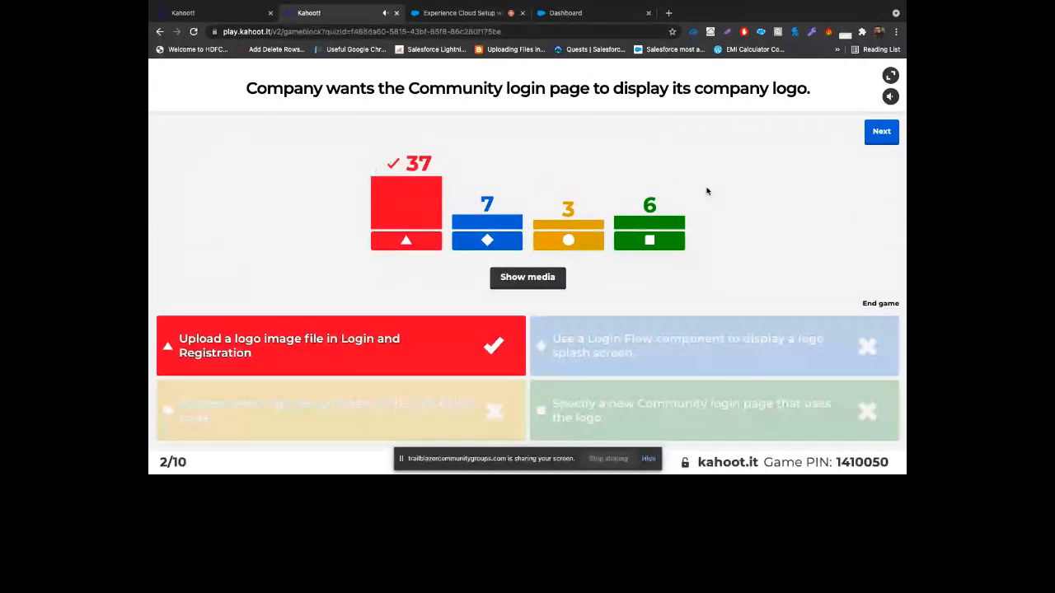
{"action": "left_click", "coordinate": [879, 134]}
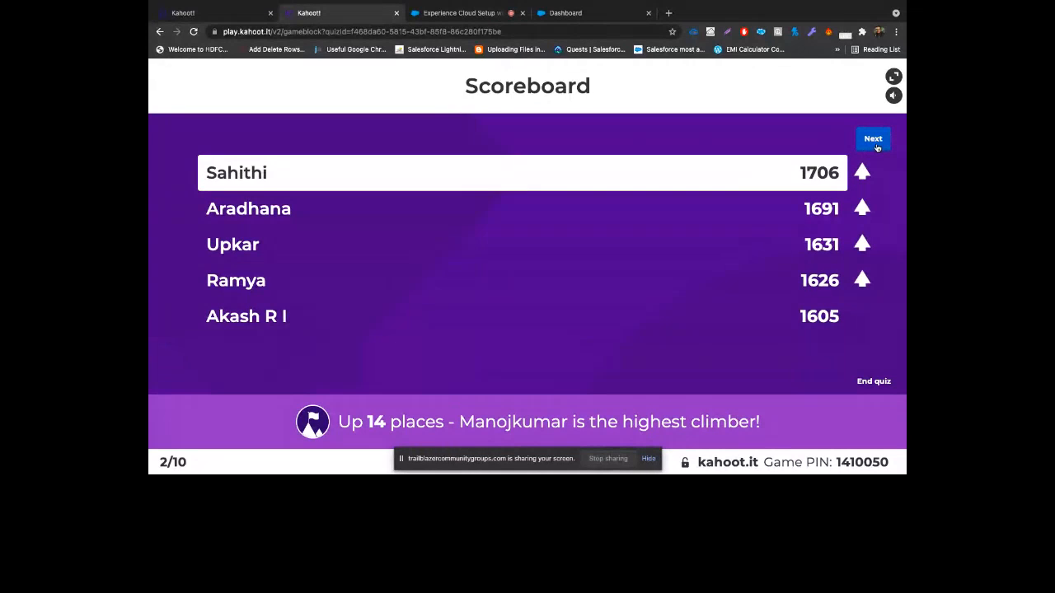
{"action": "left_click", "coordinate": [873, 140]}
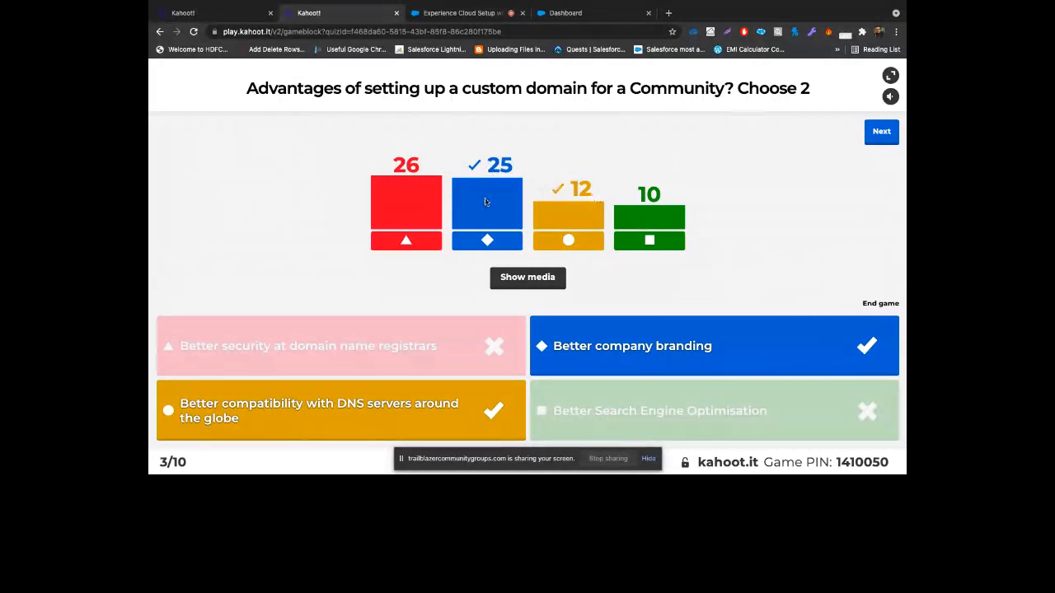
Advance through the question 3 and 4 scoreboards and question 5 to its scoreboard
{"action": "left_click", "coordinate": [870, 136]}
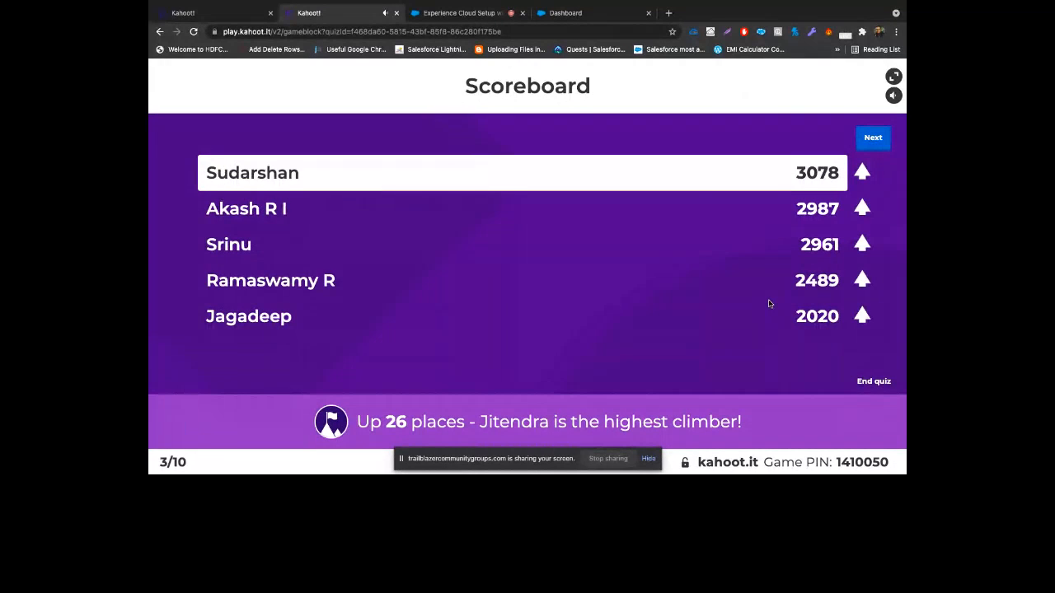
{"action": "left_click", "coordinate": [881, 138]}
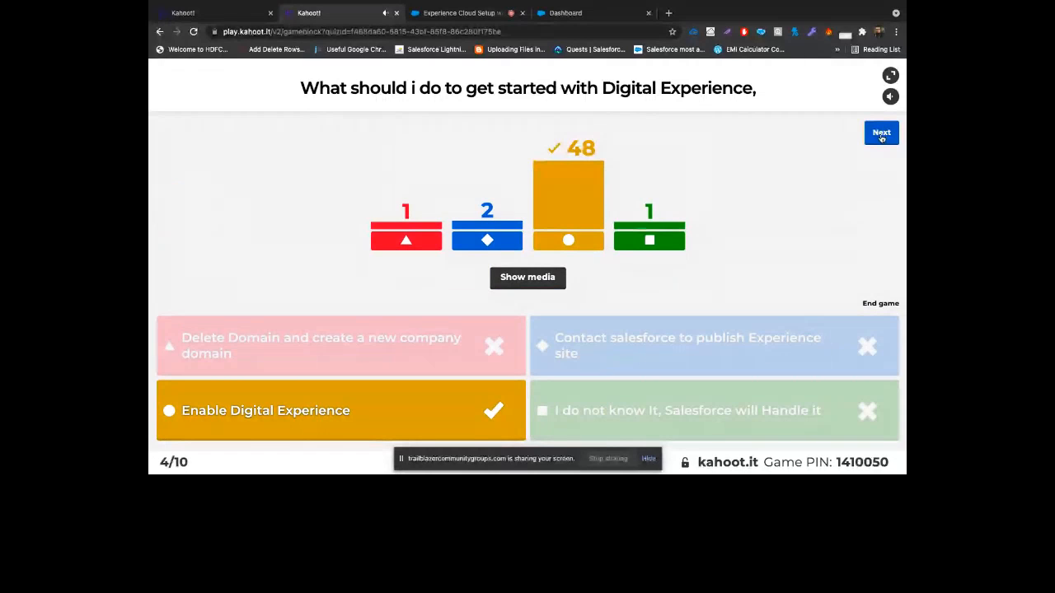
{"action": "left_click", "coordinate": [881, 139]}
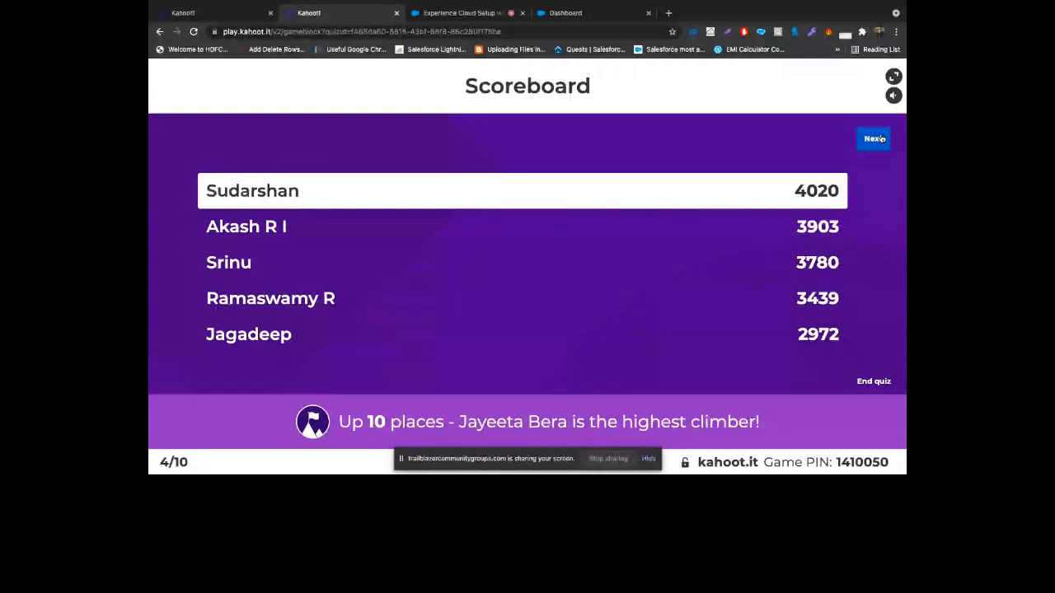
{"action": "left_click", "coordinate": [876, 139]}
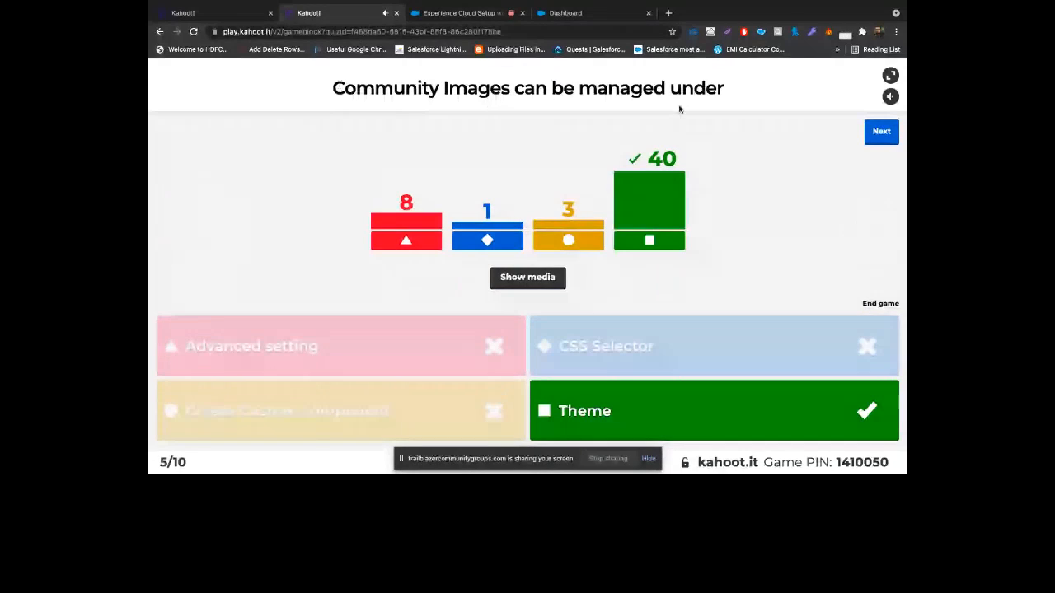
{"action": "left_click", "coordinate": [883, 131]}
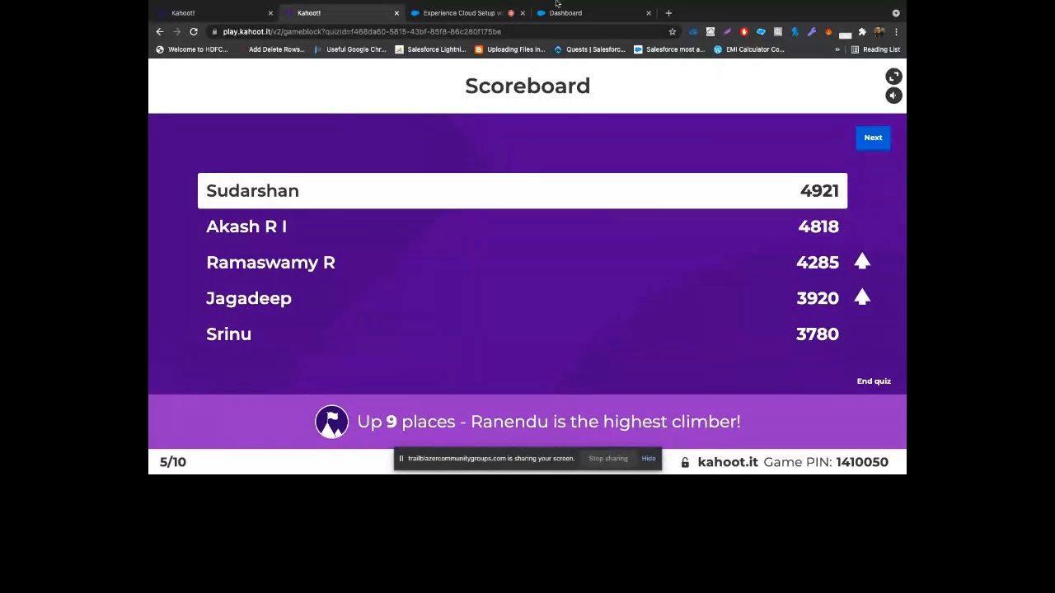
{"action": "mouse_move", "coordinate": [540, 5]}
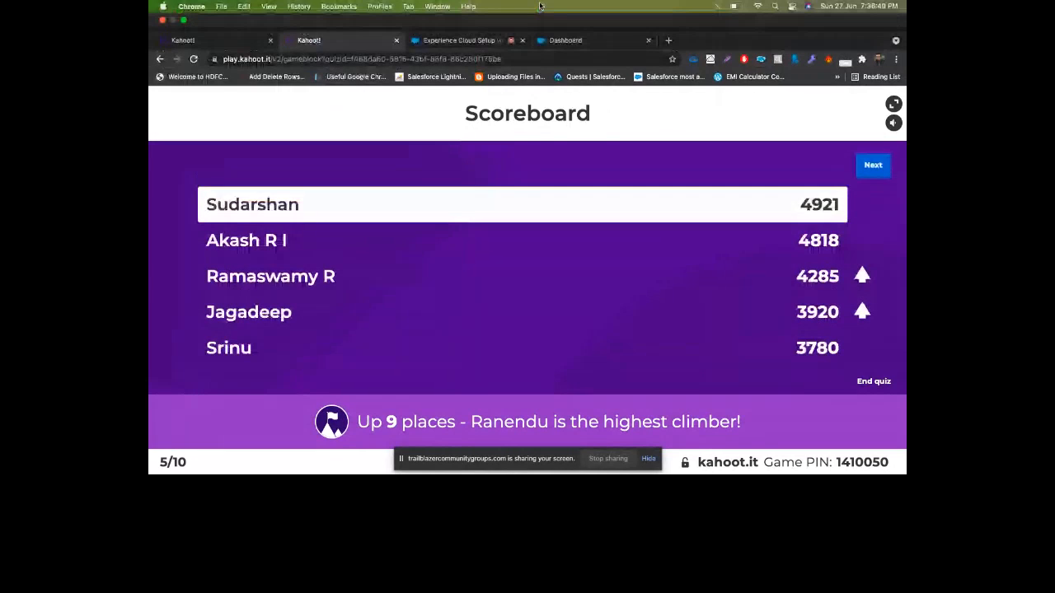
{"action": "left_click", "coordinate": [459, 39]}
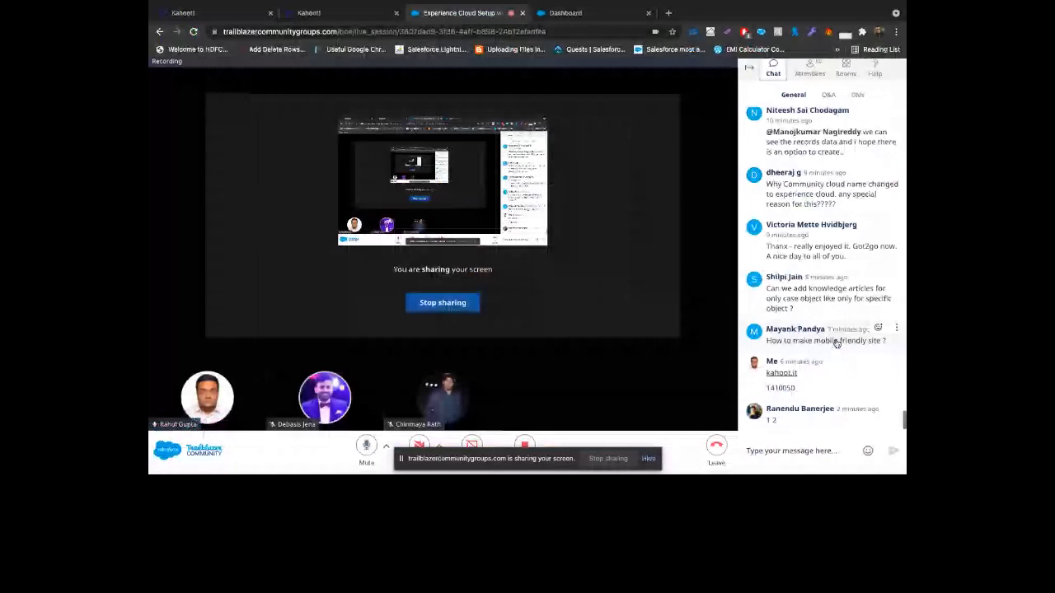
{"action": "left_click", "coordinate": [329, 13]}
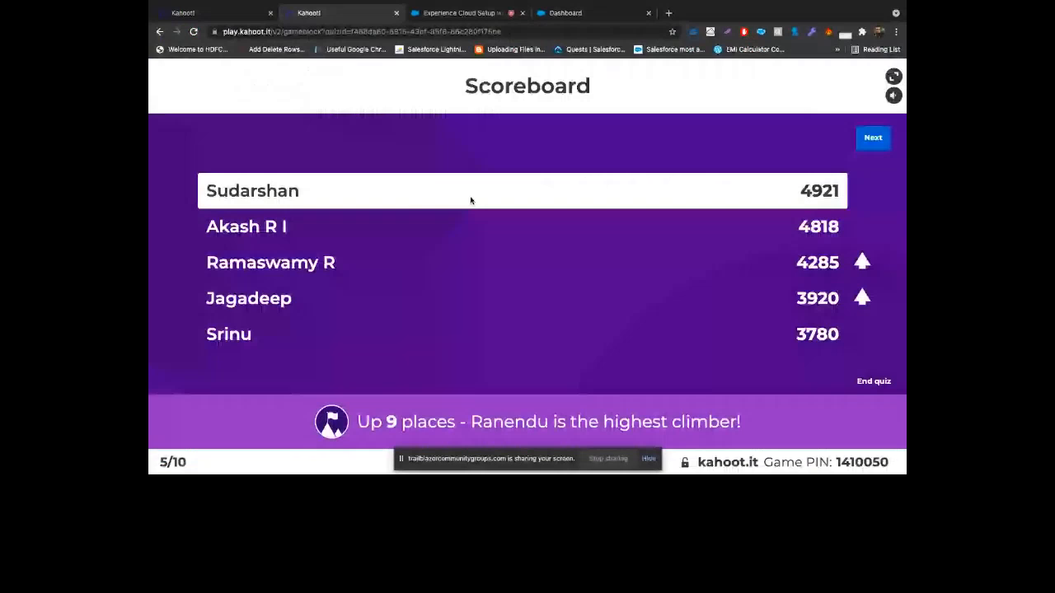
Run question 6, show its scoreboard, then start question 7 of 10
{"action": "left_click", "coordinate": [873, 138]}
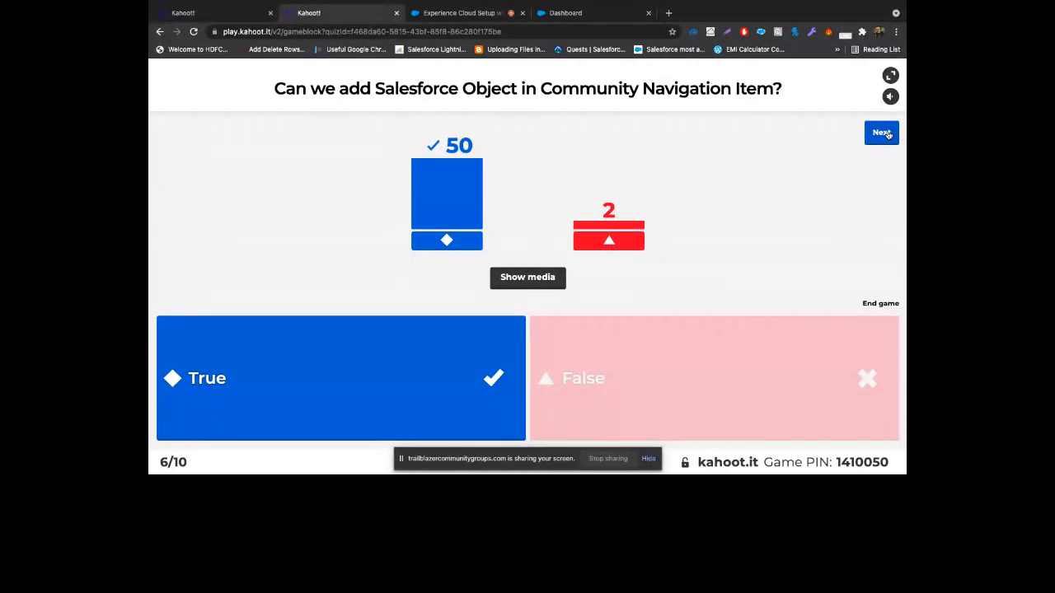
{"action": "left_click", "coordinate": [882, 133]}
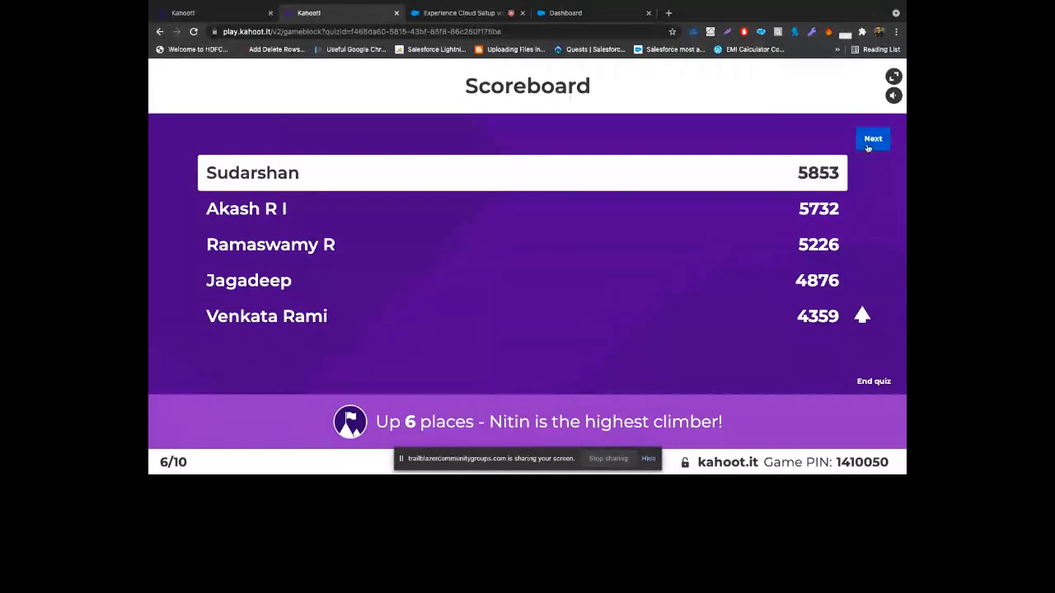
{"action": "left_click", "coordinate": [871, 139]}
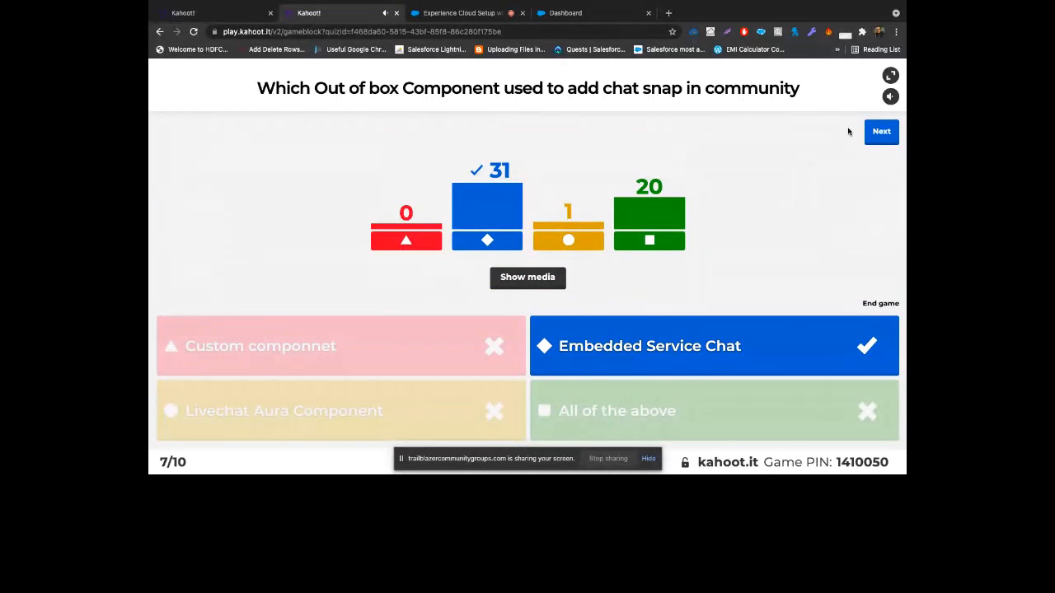
Advance through the question 7 and 8 scoreboards and question 9, then start question 10
{"action": "left_click", "coordinate": [879, 134]}
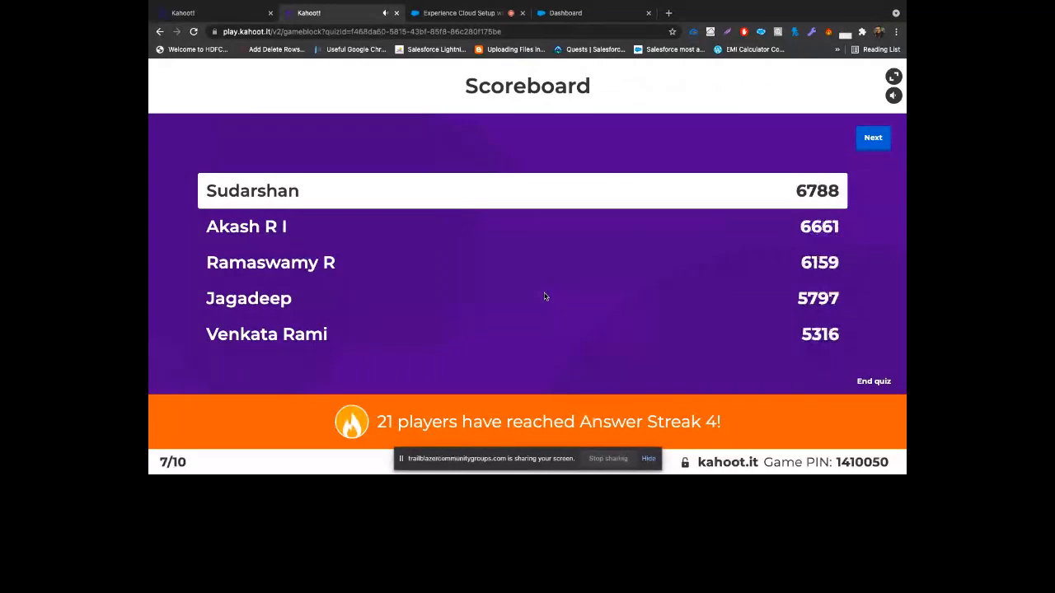
{"action": "left_click", "coordinate": [869, 140]}
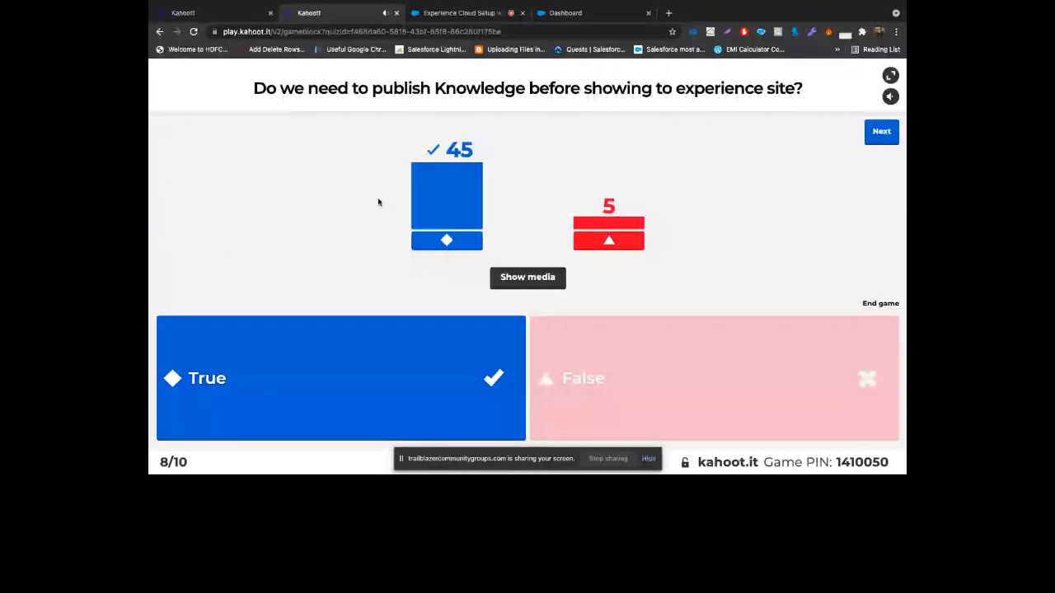
{"action": "left_click", "coordinate": [880, 133]}
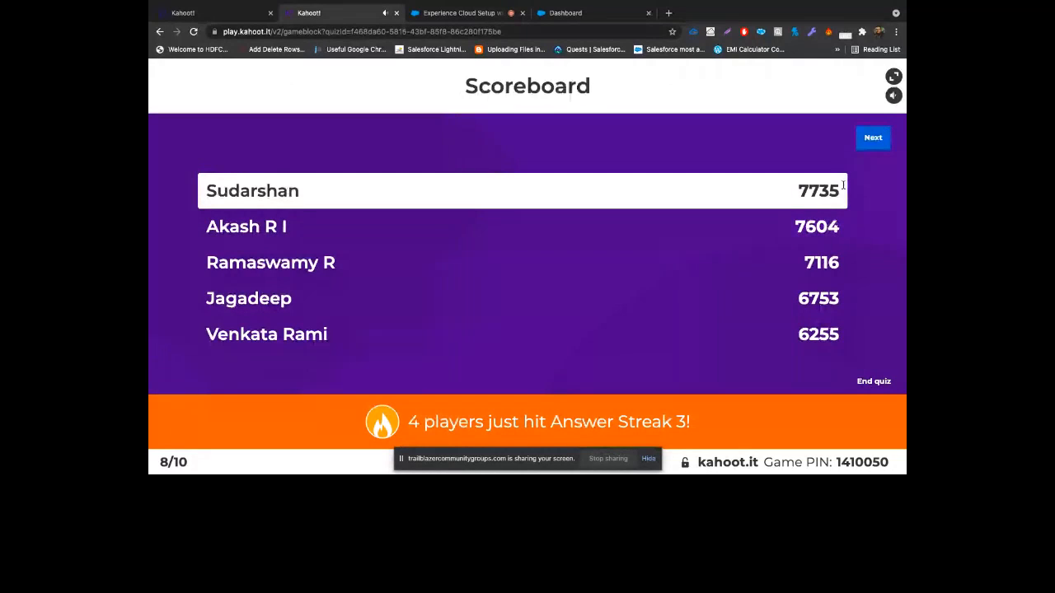
{"action": "left_click", "coordinate": [874, 139]}
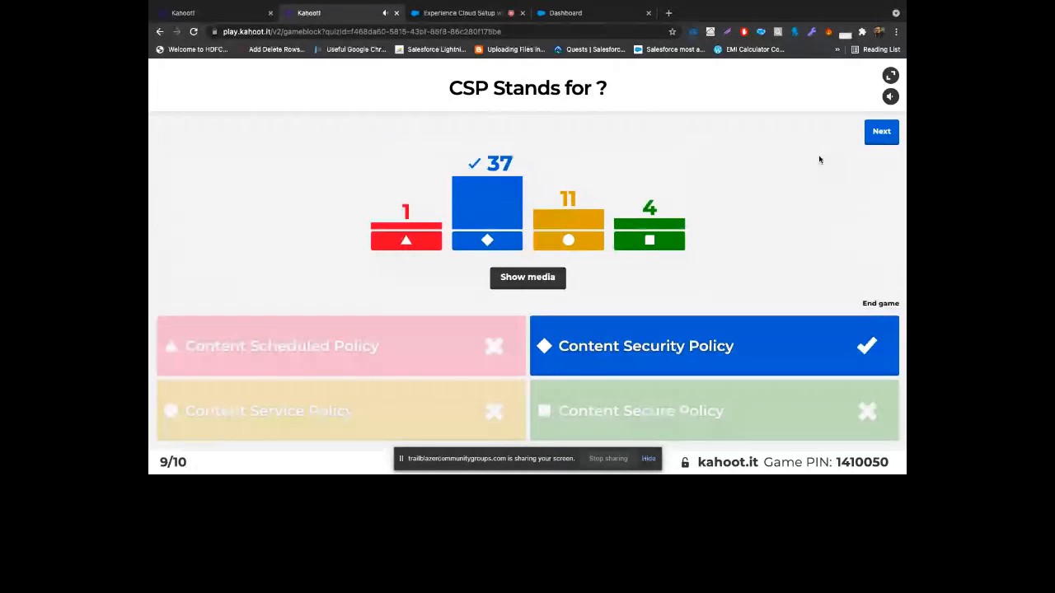
{"action": "left_click", "coordinate": [895, 136]}
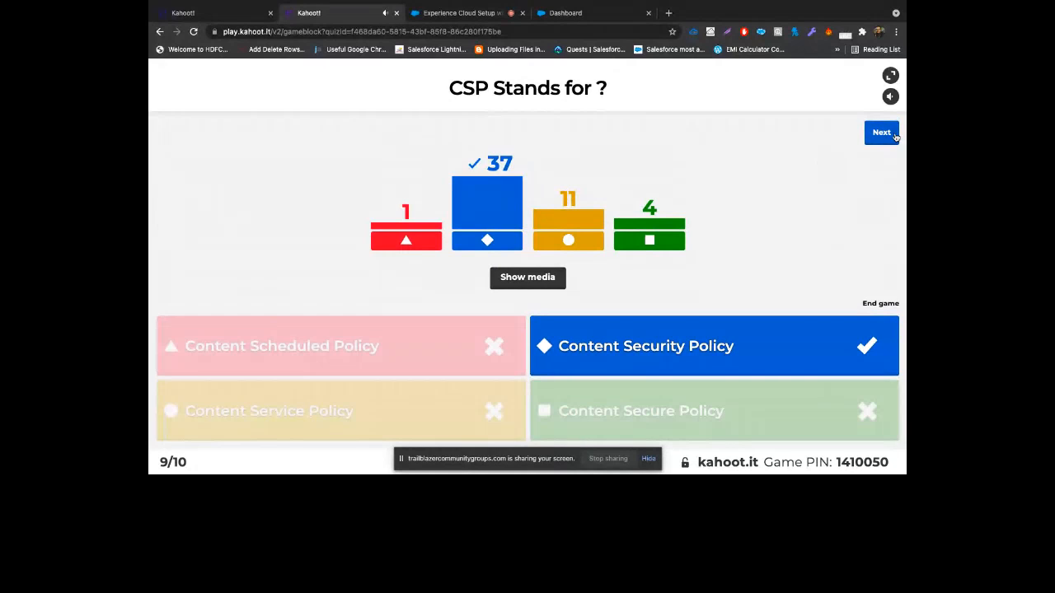
{"action": "left_click", "coordinate": [896, 137]}
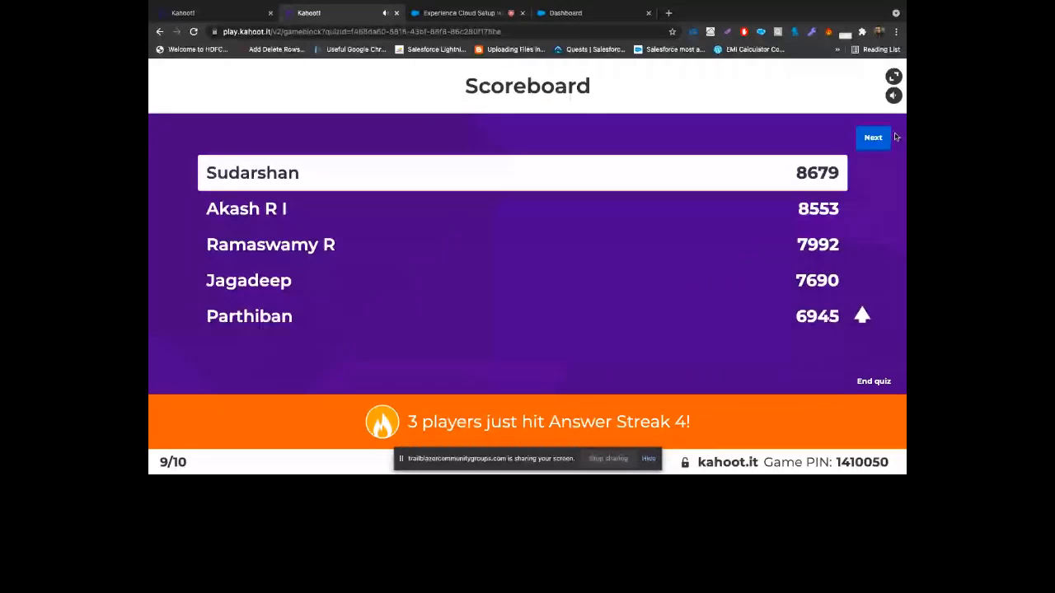
{"action": "left_click", "coordinate": [873, 141]}
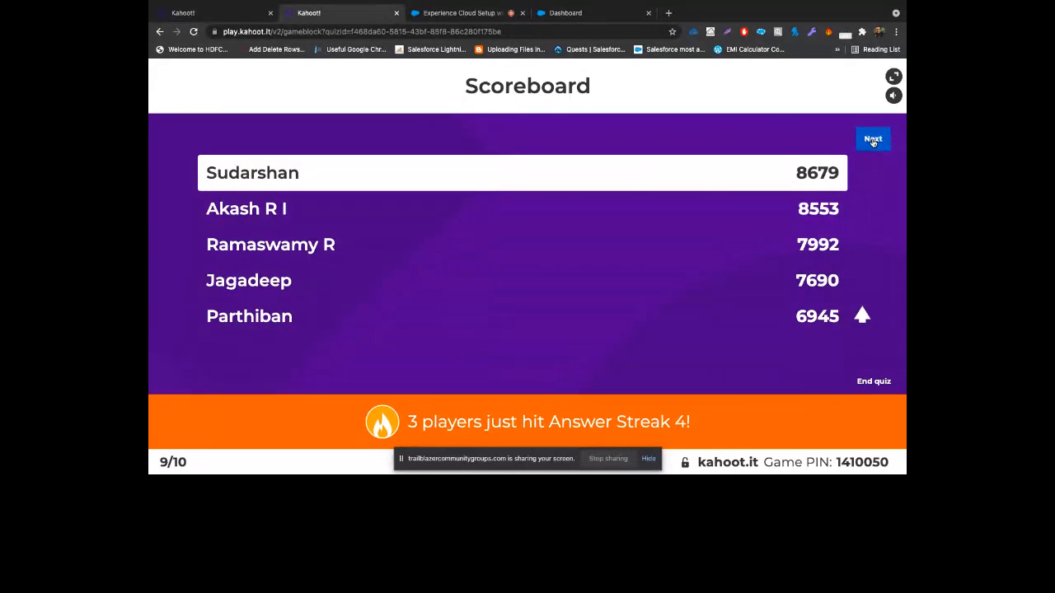
Run question 10 and reveal the final podium: 9586, 9461 and 8786 points
{"action": "left_click", "coordinate": [872, 141]}
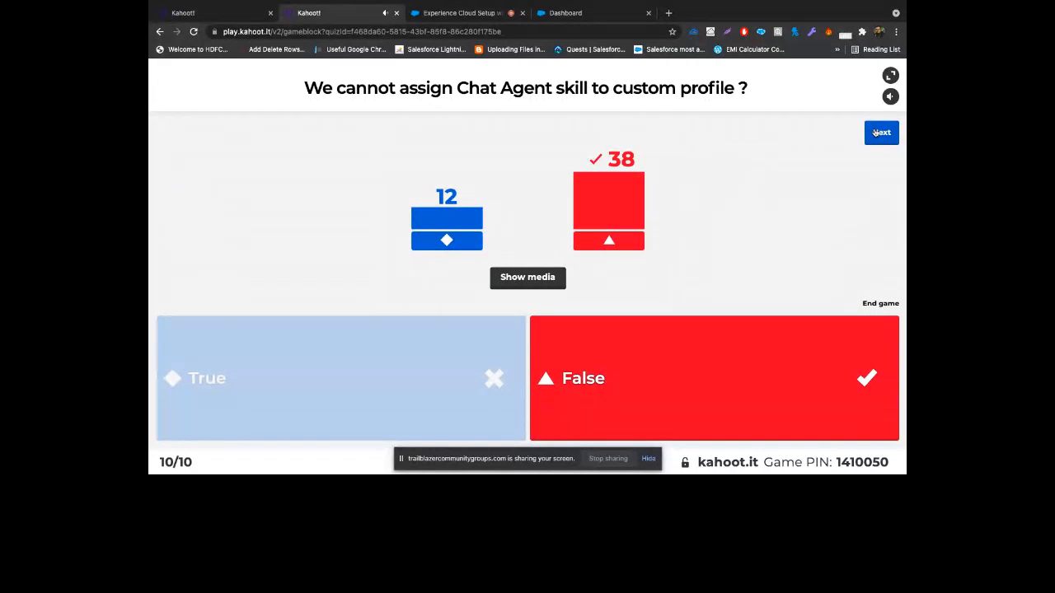
{"action": "left_click", "coordinate": [880, 131]}
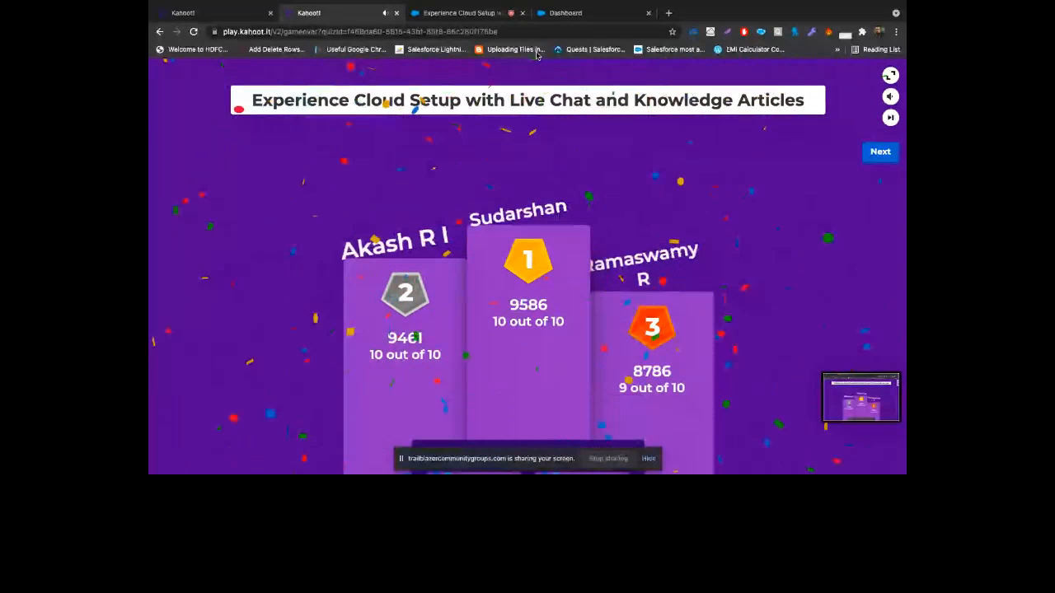
Cancel leaving the Kahoot page so the podium stays up, and mute the game's music
{"action": "left_click", "coordinate": [396, 13]}
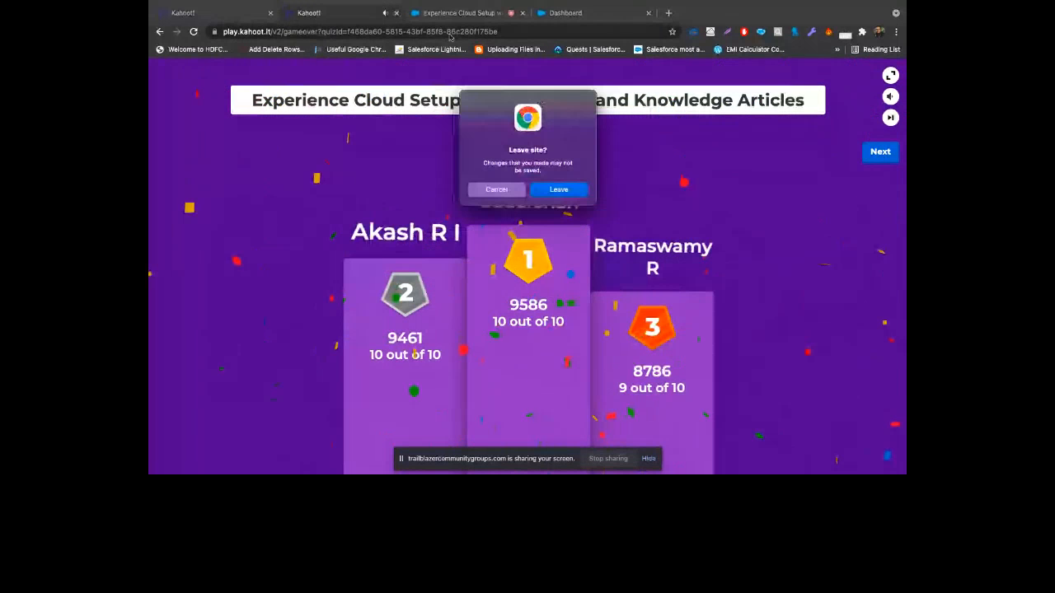
{"action": "left_click", "coordinate": [504, 190]}
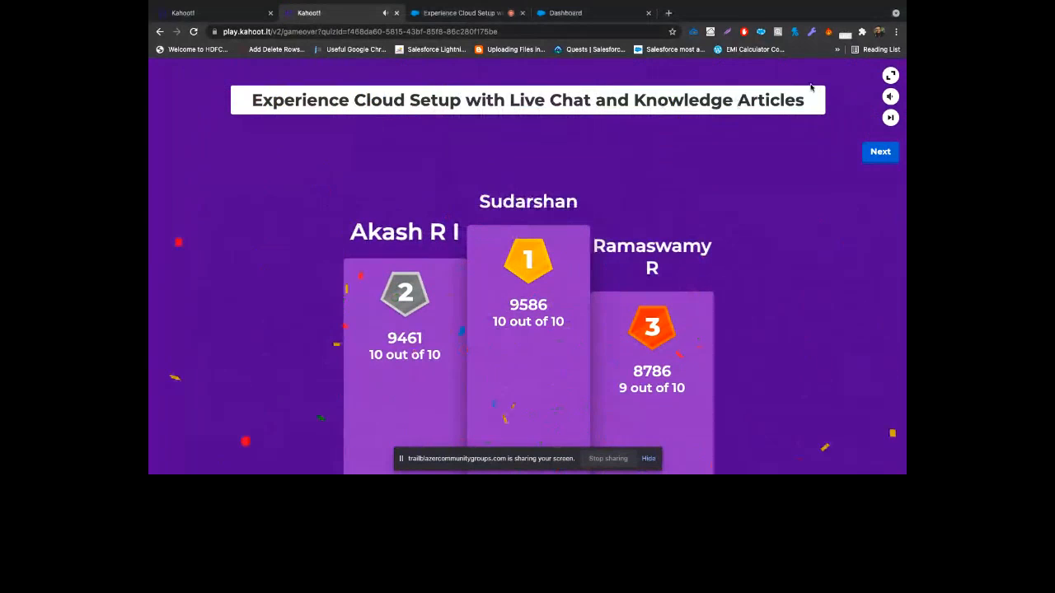
{"action": "mouse_move", "coordinate": [888, 96]}
{"action": "left_click", "coordinate": [839, 99]}
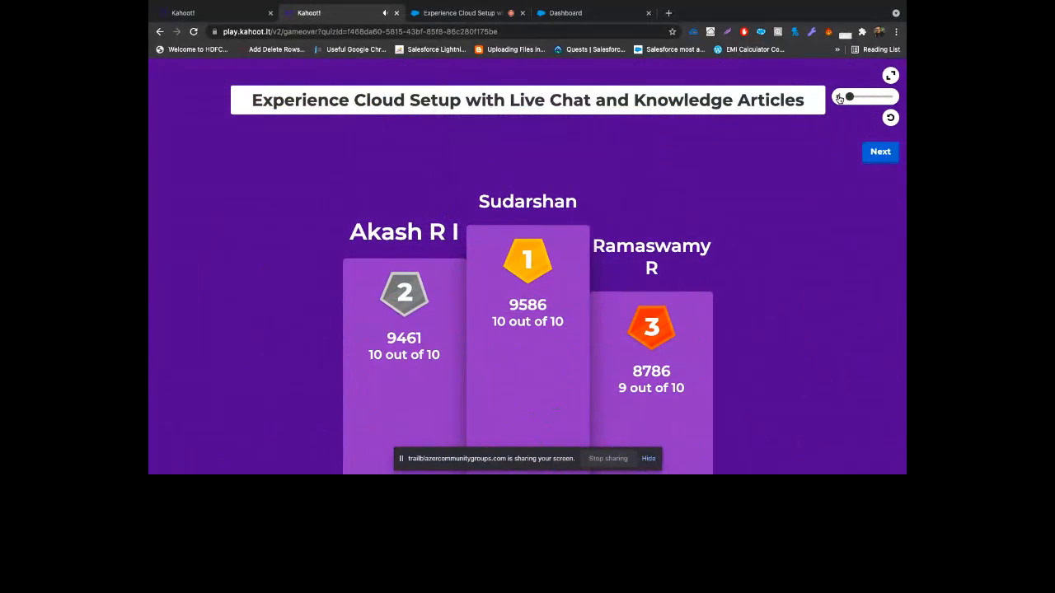